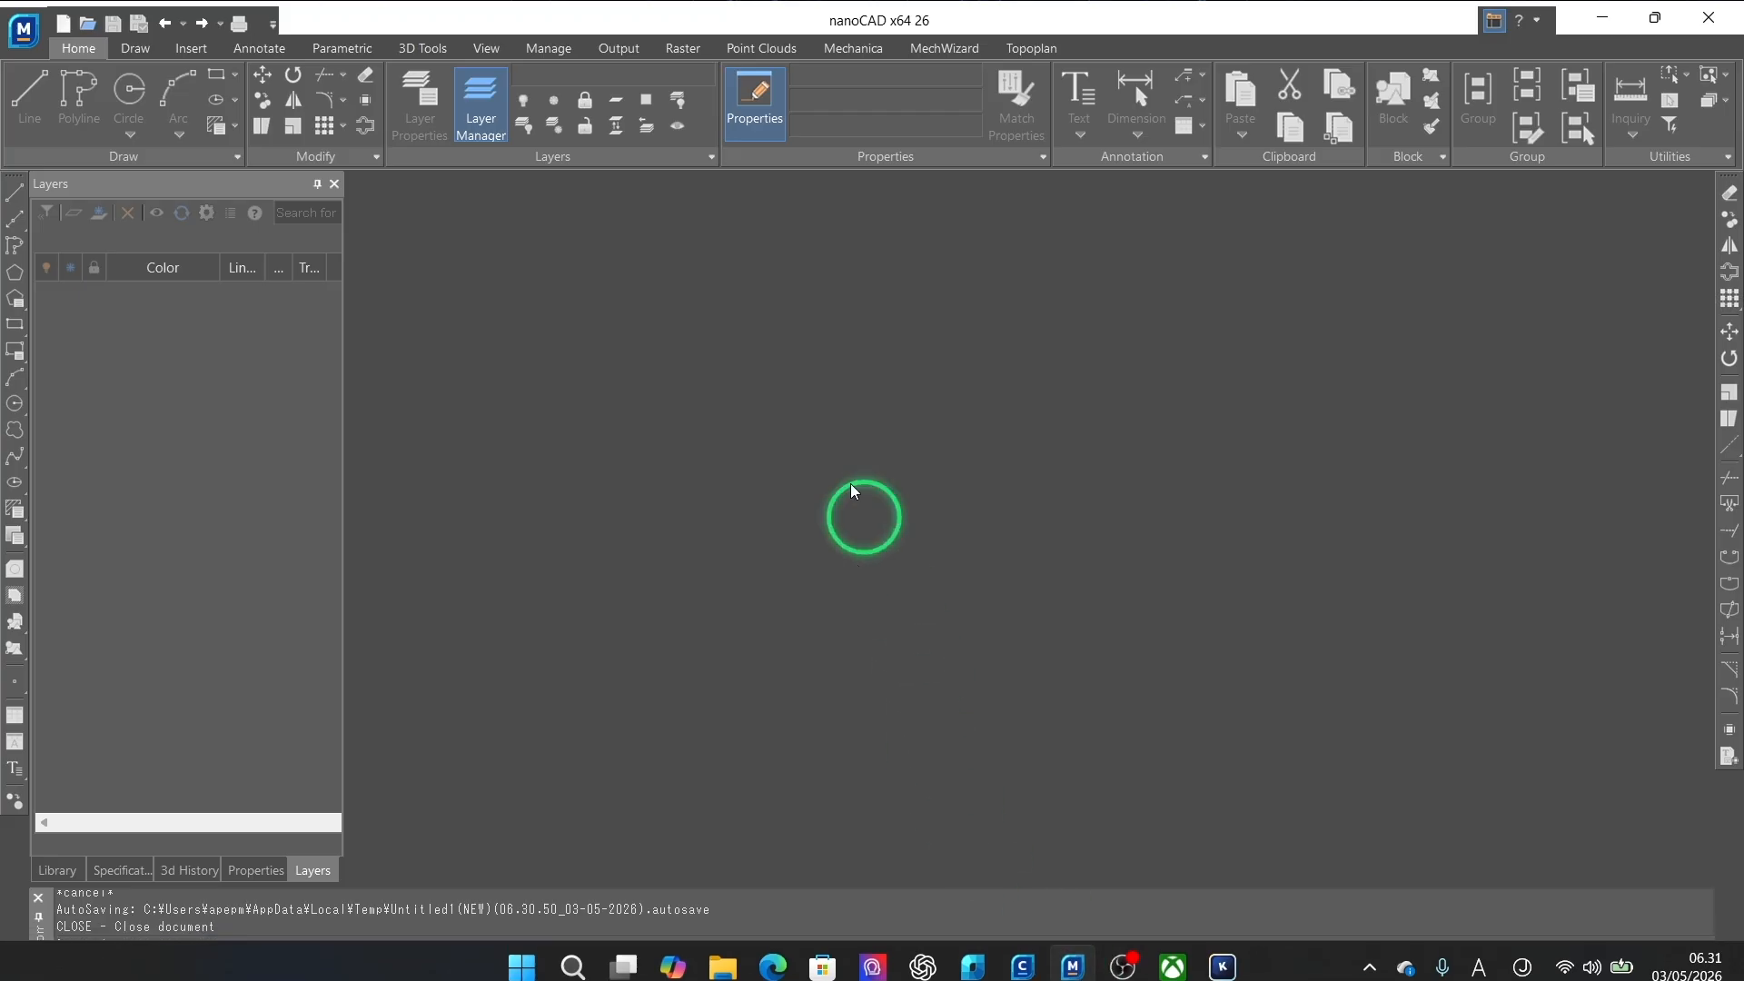
Create a new blank drawing
{"action": "left_click", "coordinate": [64, 25]}
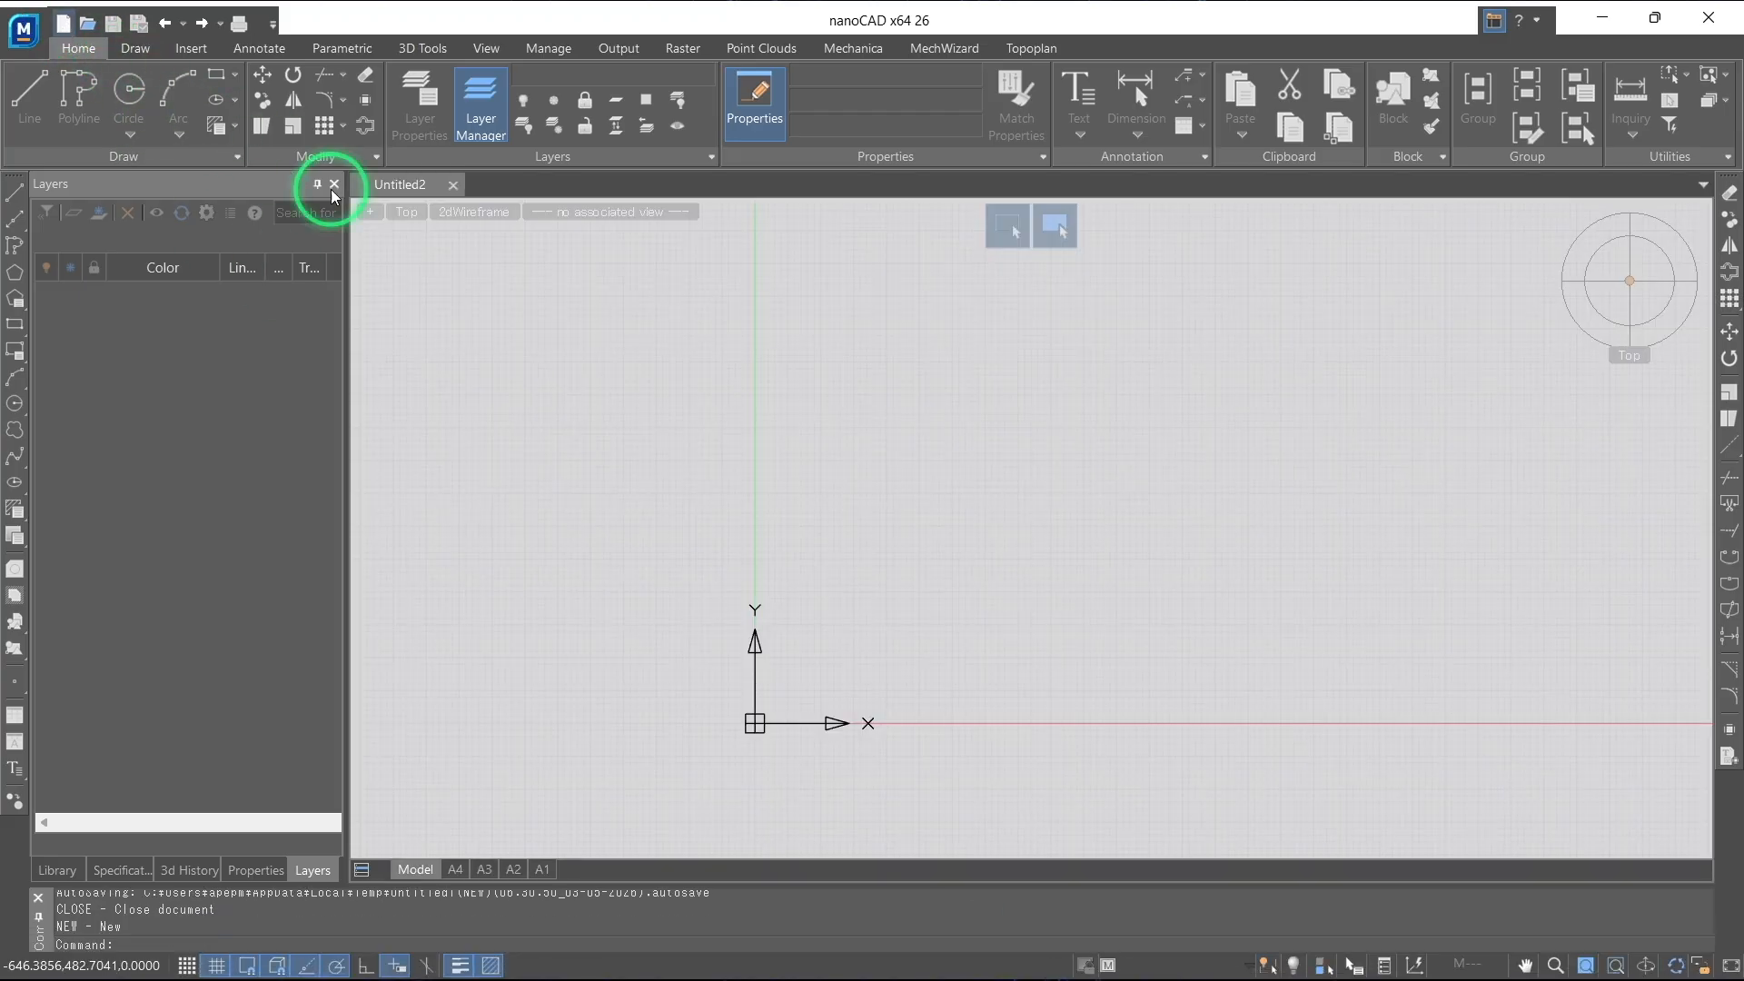
{"action": "scroll", "coordinate": [783, 628], "scroll_direction": "down", "scroll_amount": 3}
{"action": "middle_click_drag", "start_coordinate": [776, 584], "coordinate": [855, 446]}
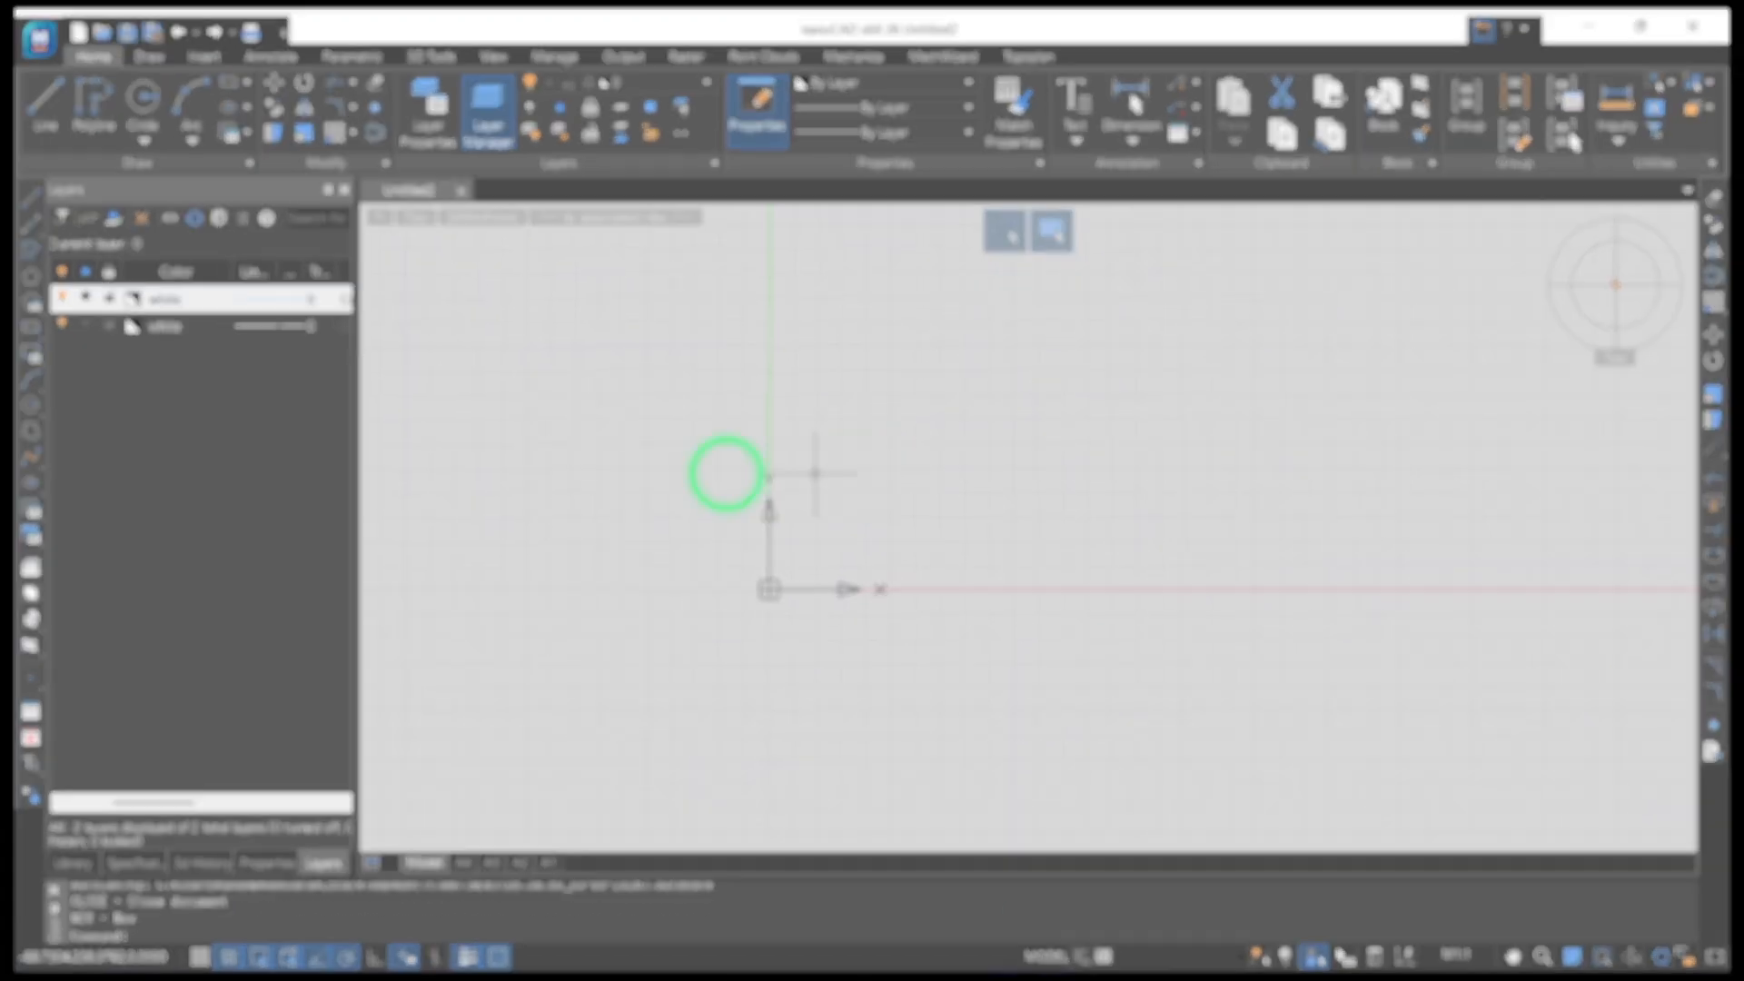
Insert the raster image 123.jpg from the Desktop at scale 1 and rotation 0, placing it near the origin
{"action": "left_click", "coordinate": [491, 244]}
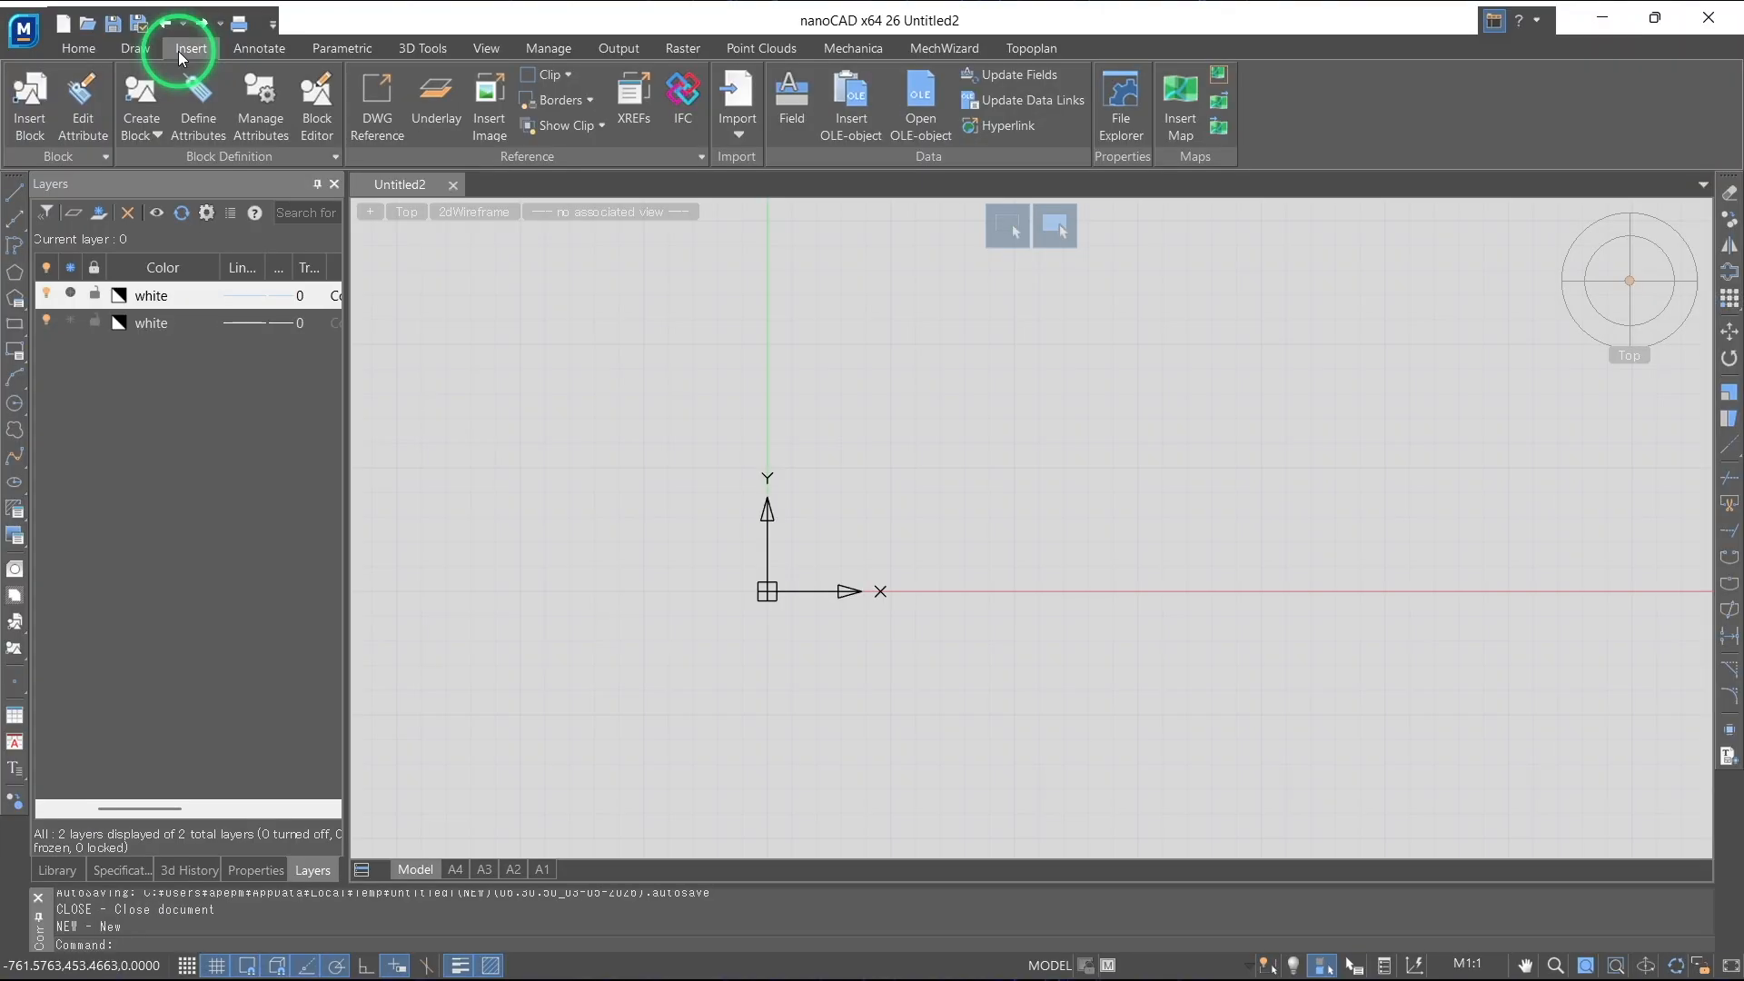
{"action": "left_click", "coordinate": [491, 89]}
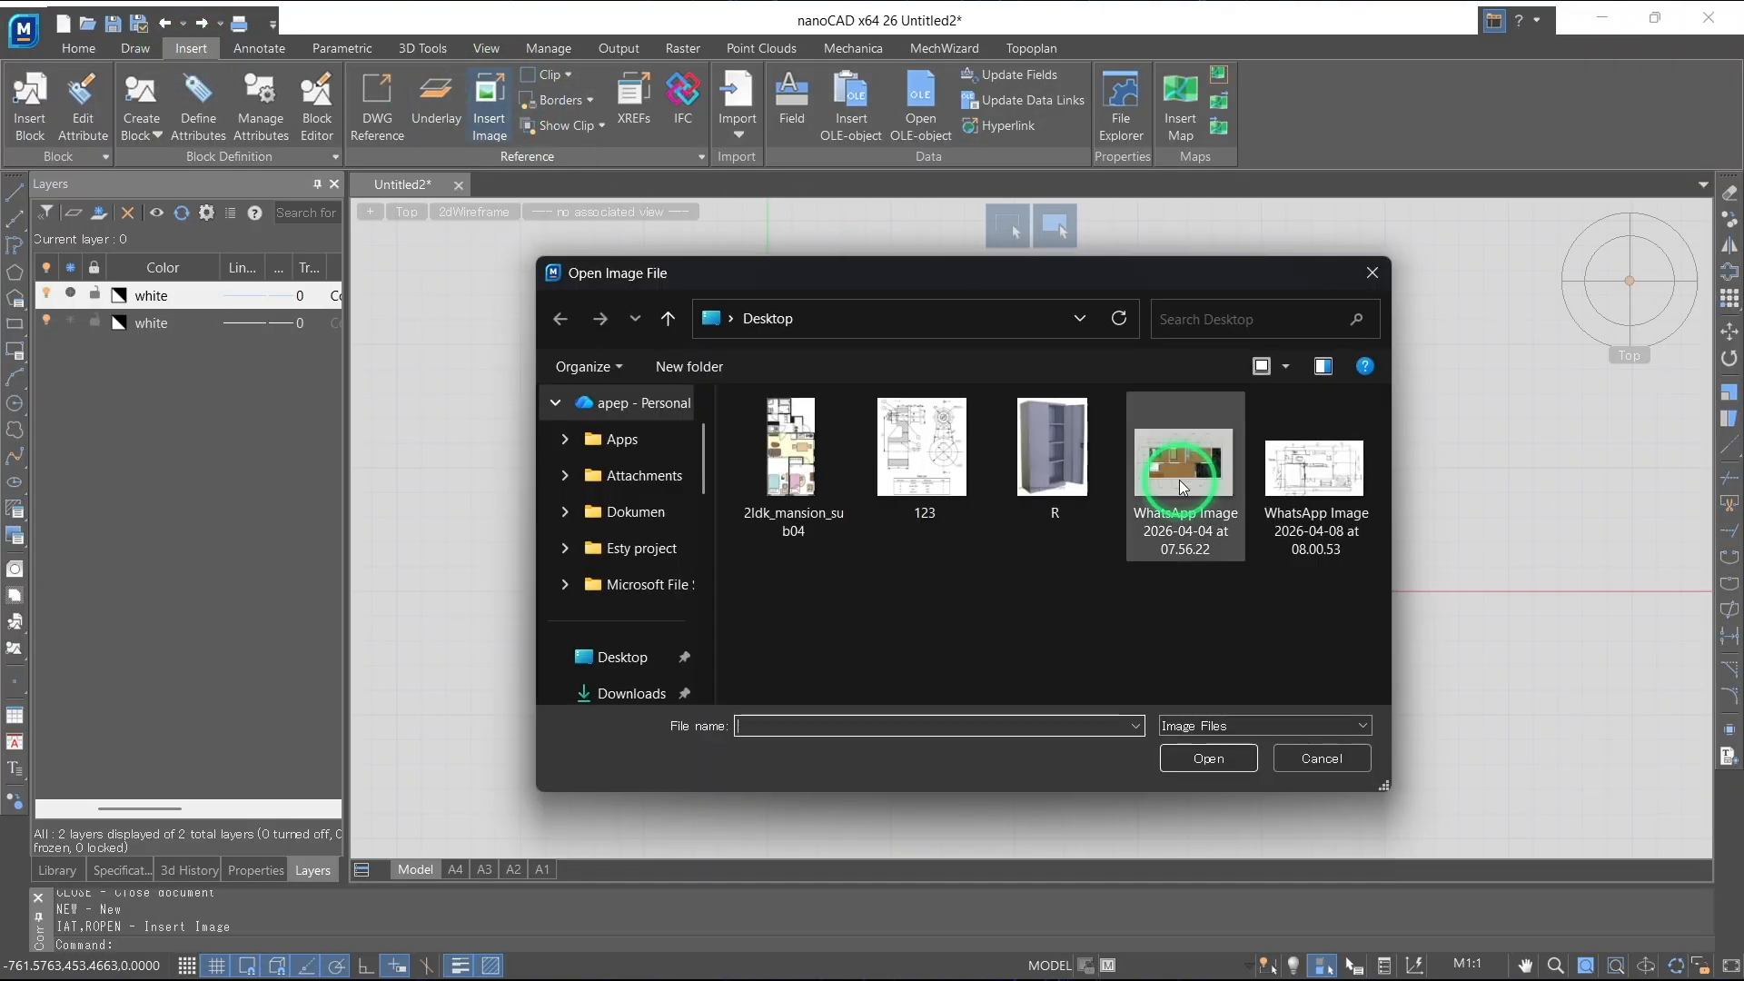
{"action": "left_click", "coordinate": [929, 469]}
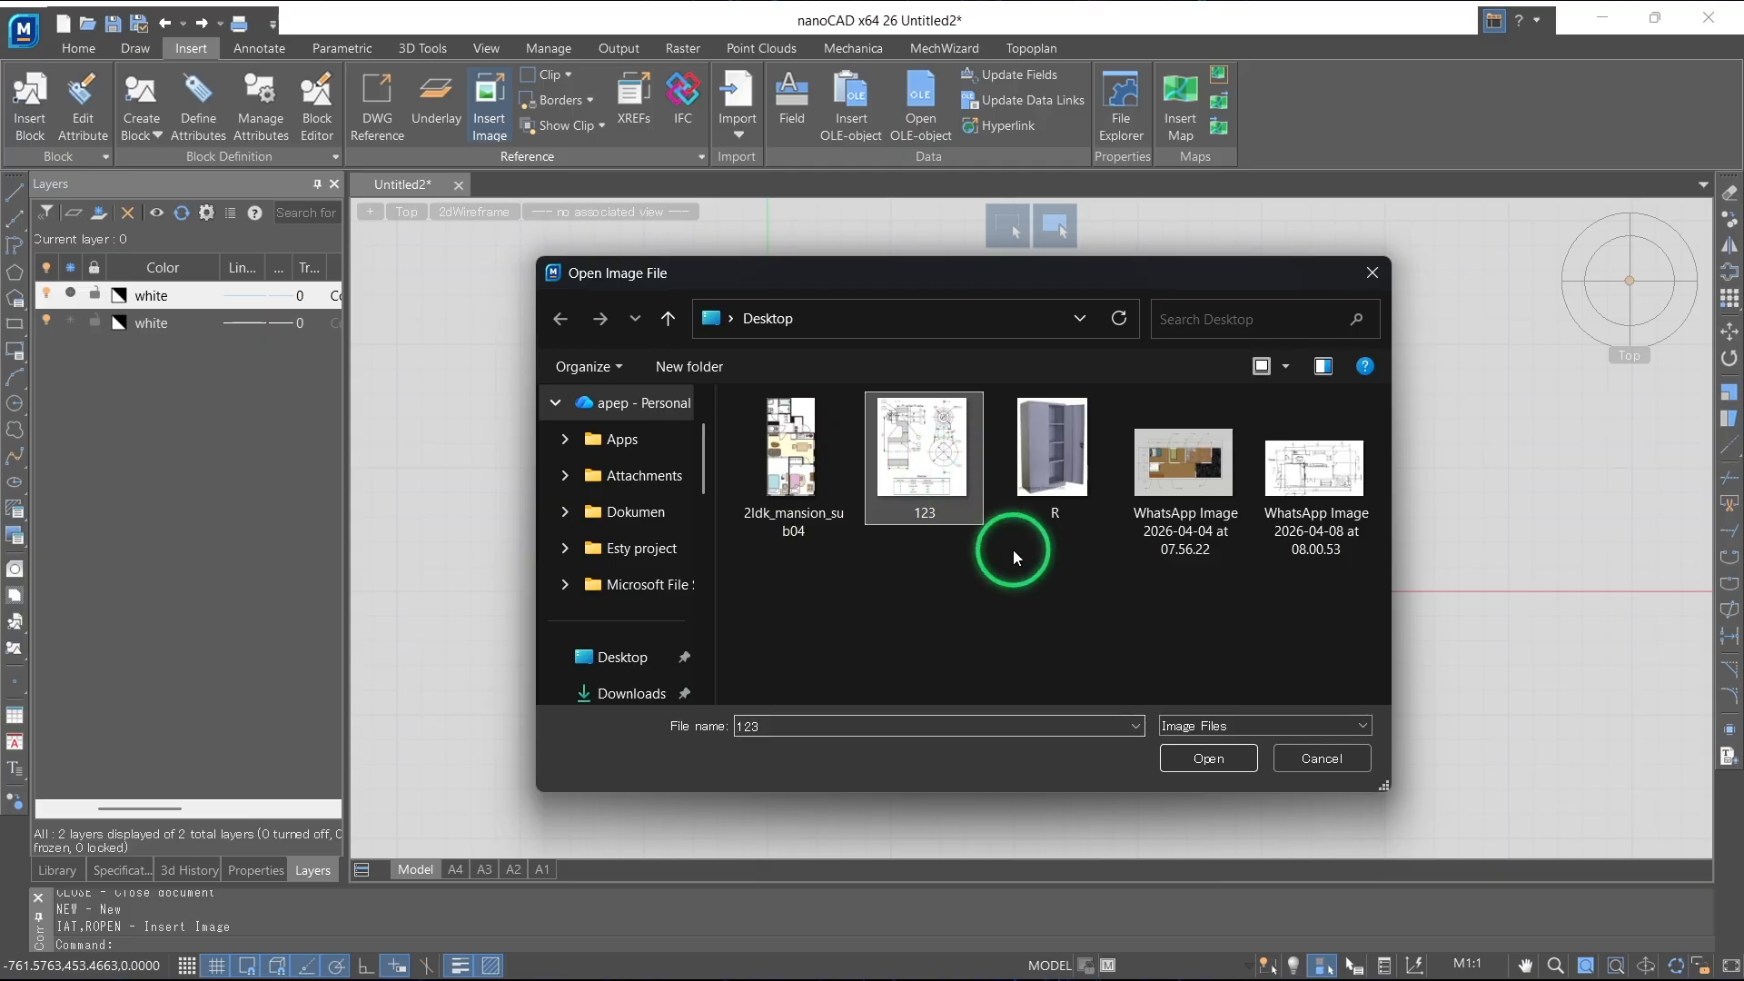
{"action": "left_click", "coordinate": [1209, 758]}
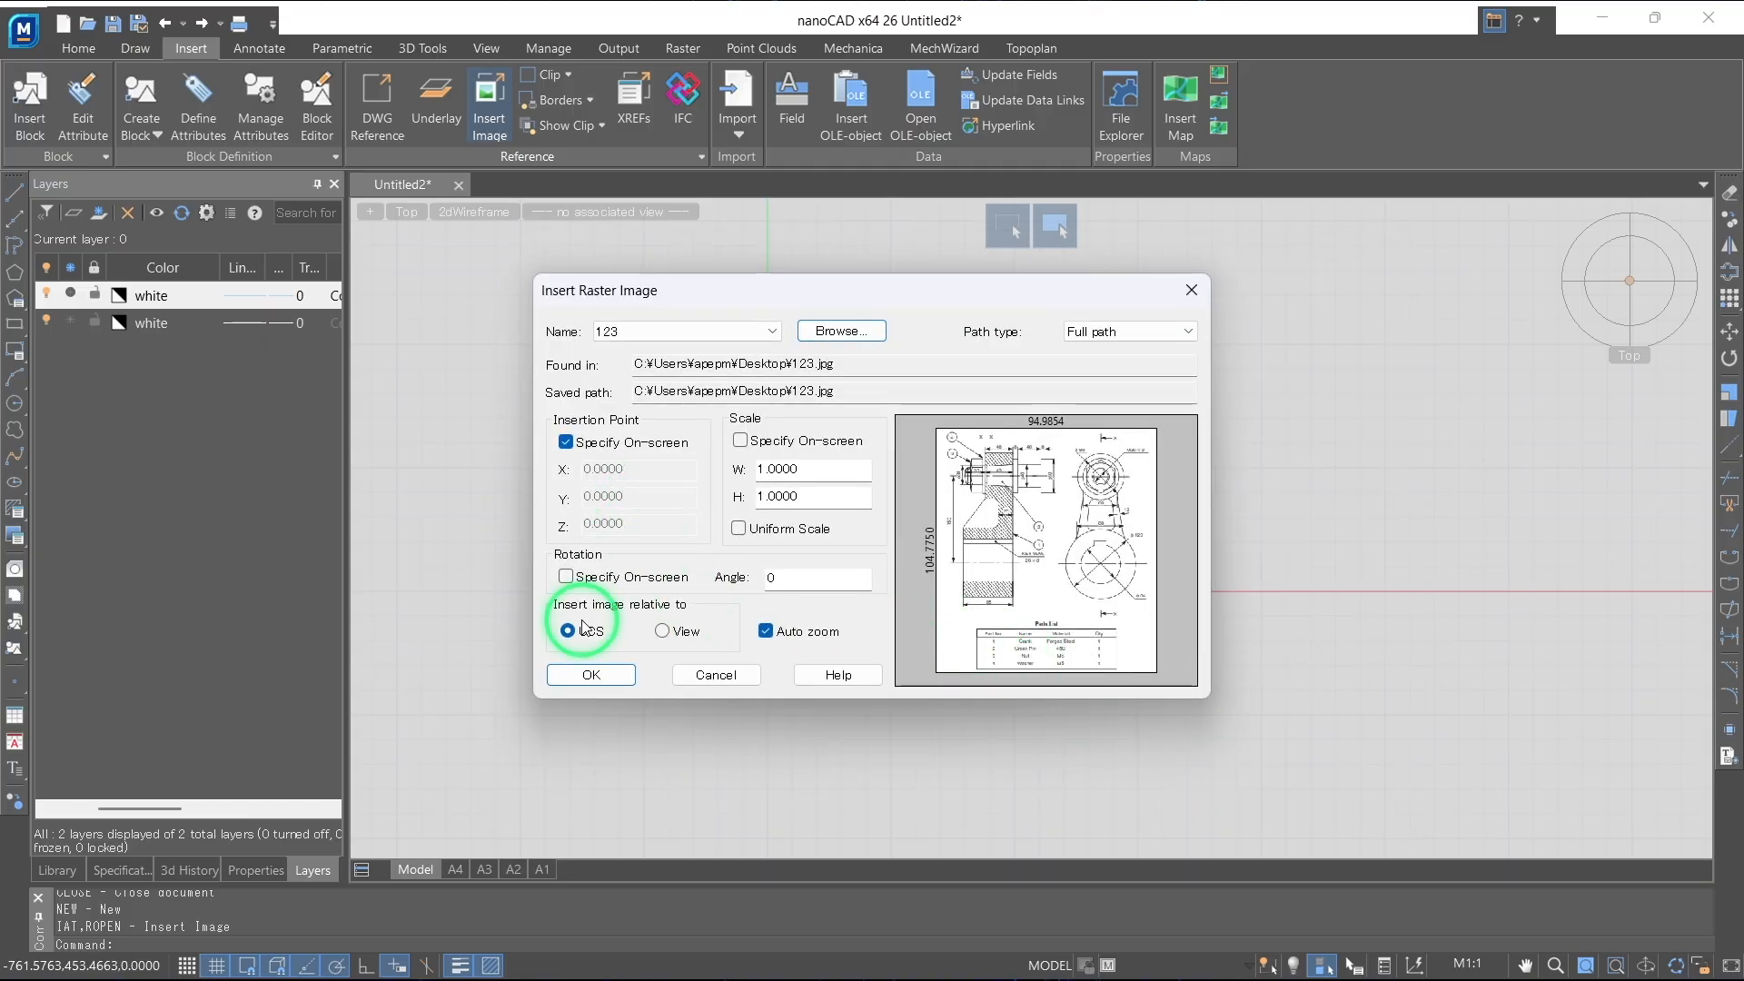
{"action": "left_click", "coordinate": [591, 678]}
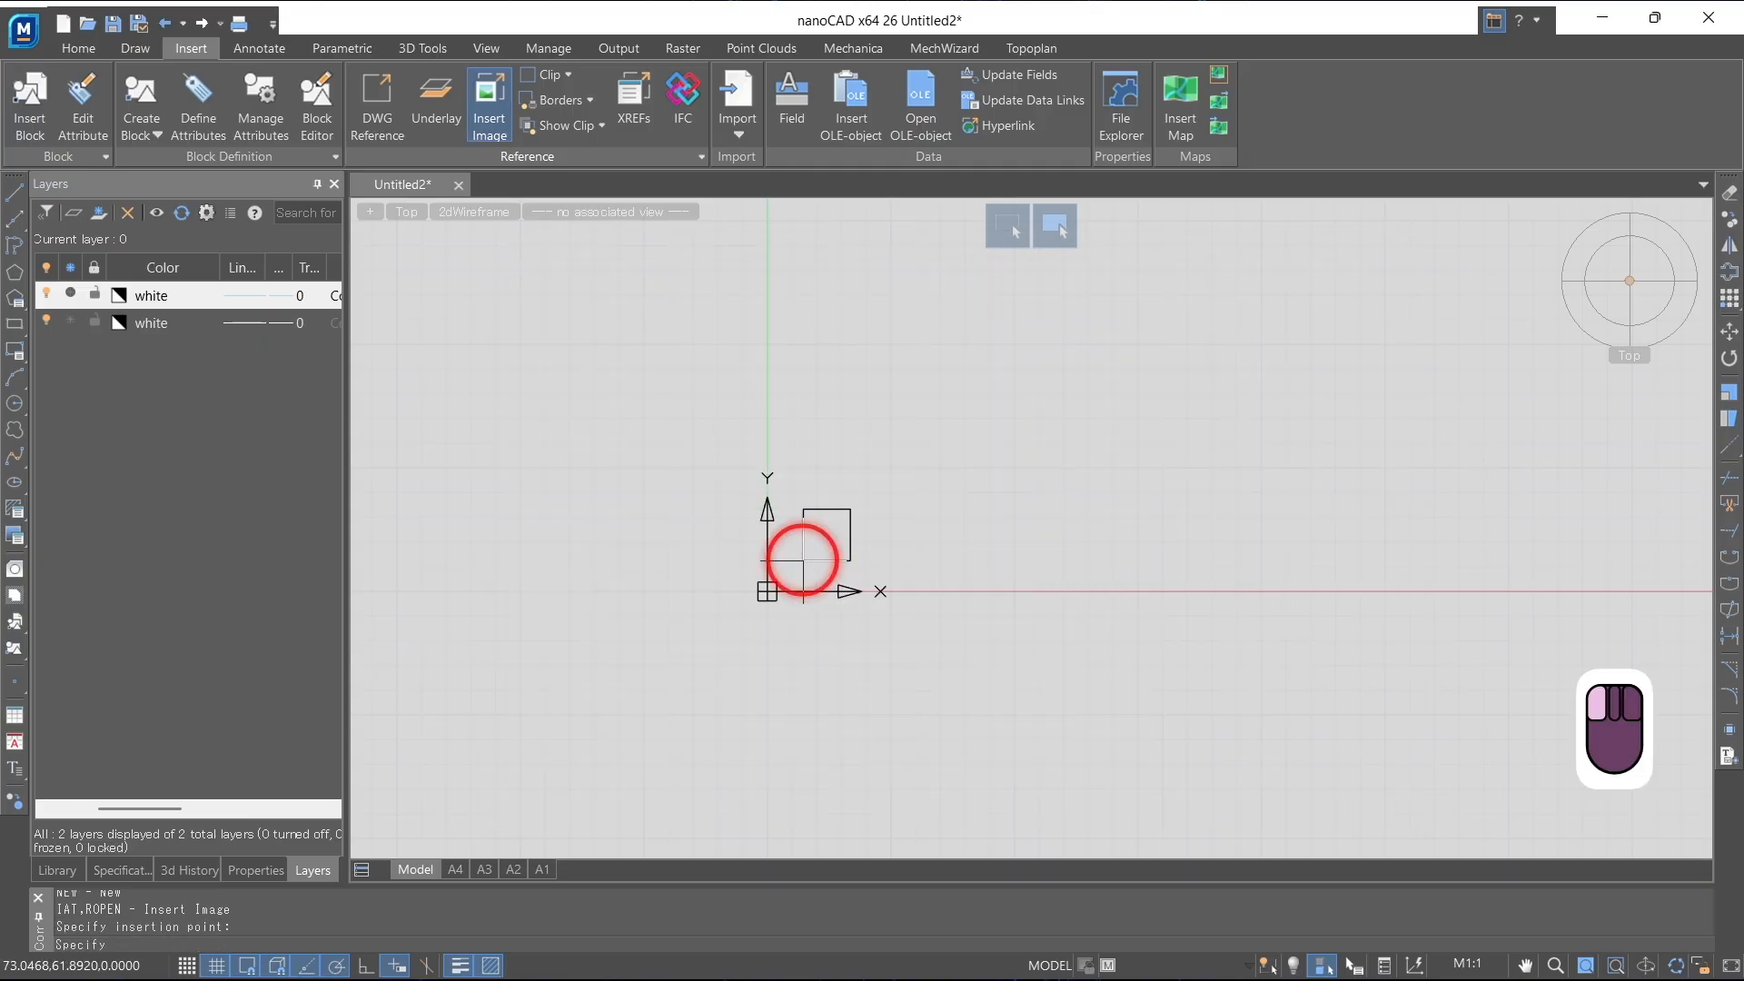
{"action": "left_click", "coordinate": [798, 561]}
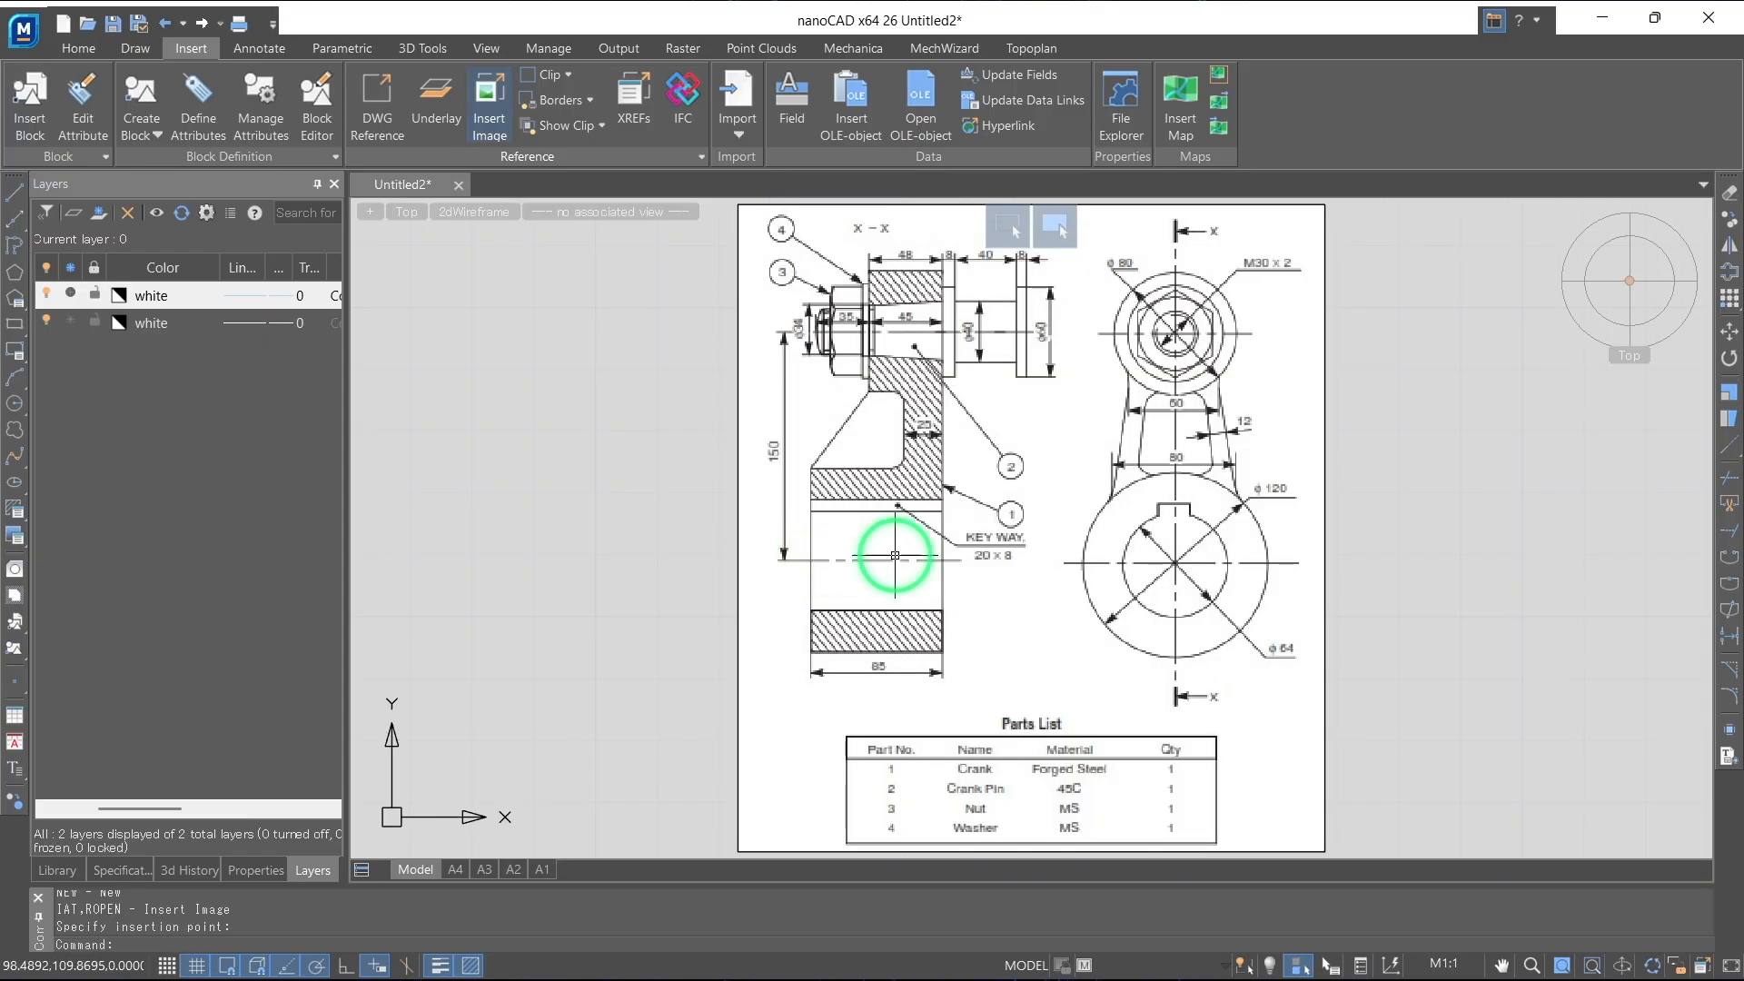
Scale the raster image about the centre of the ø120 circle, using its centre-to-edge radius as reference length and 60 as new length
{"action": "left_click", "coordinate": [79, 49]}
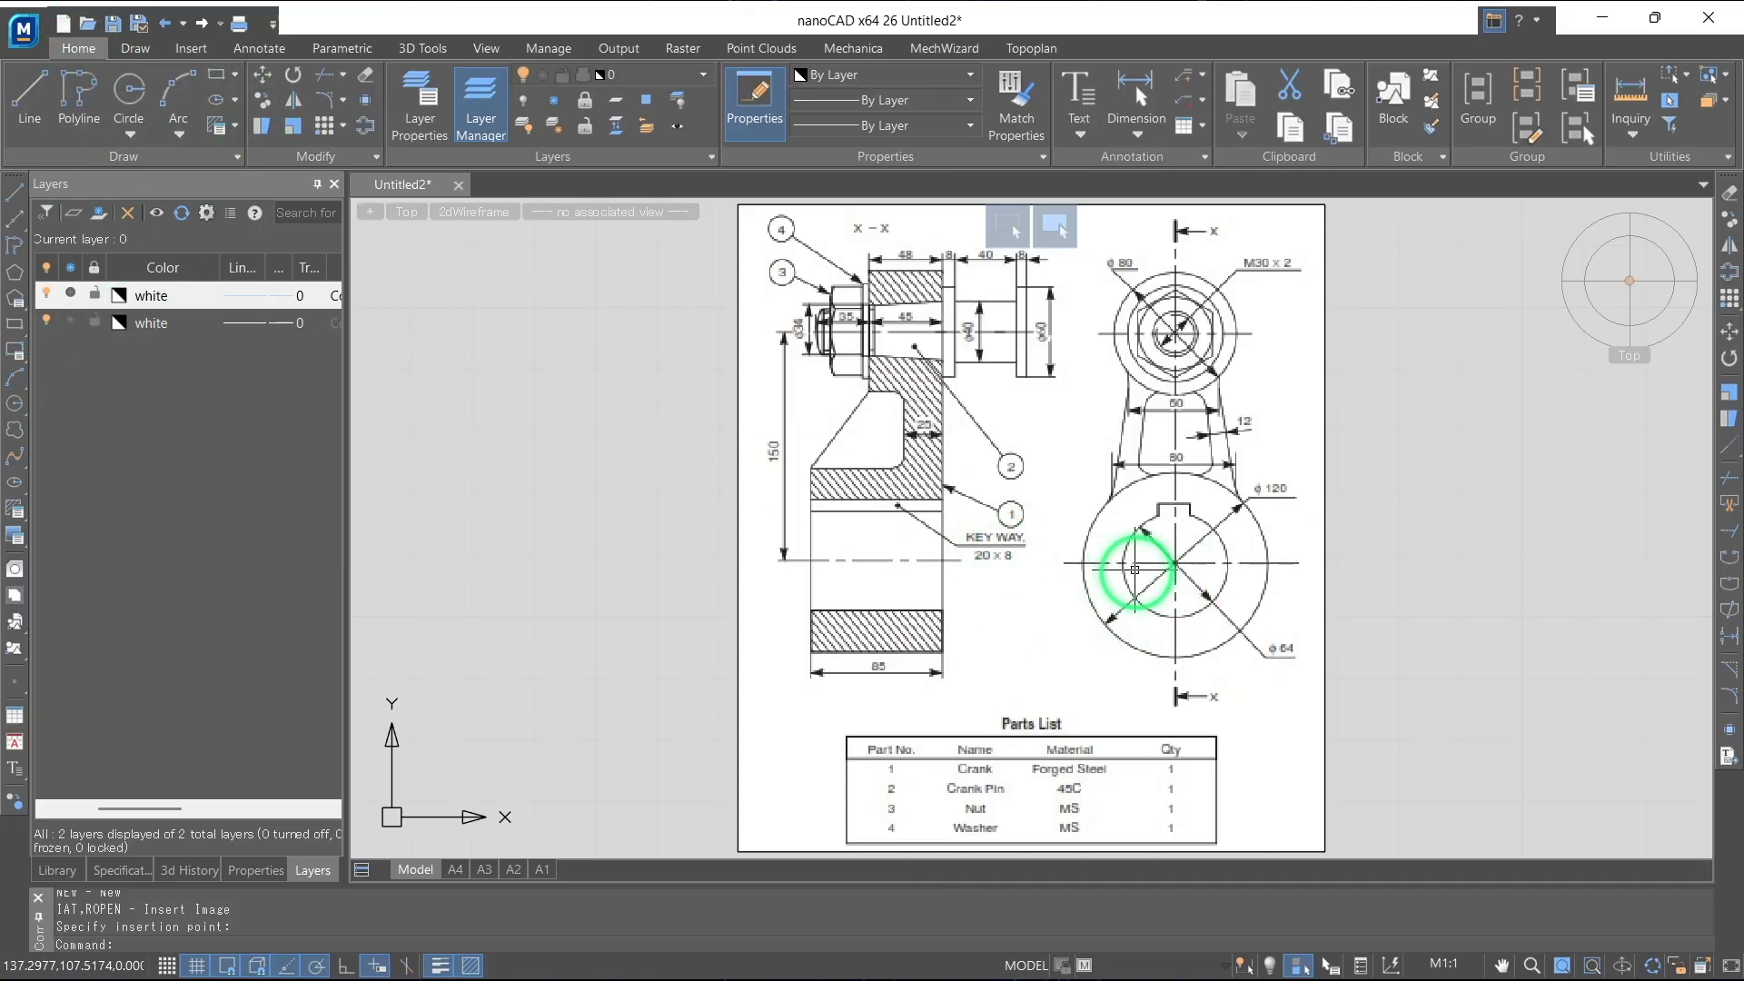
{"action": "left_click", "coordinate": [292, 133]}
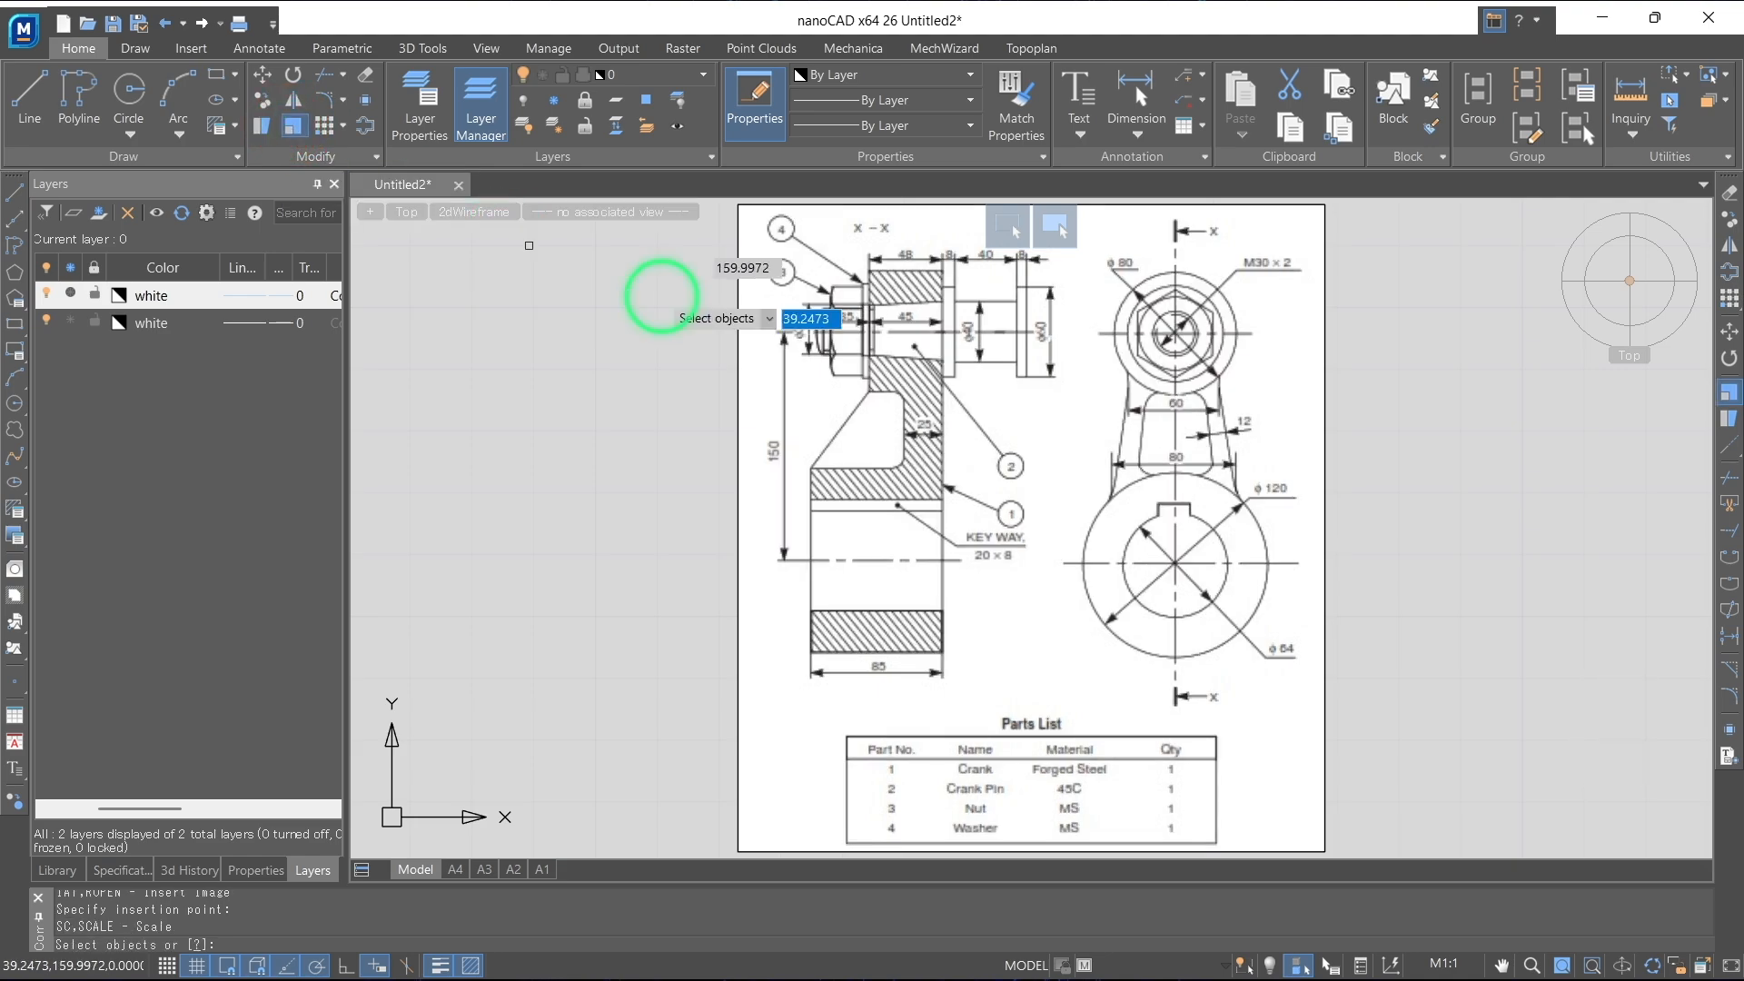
{"action": "left_click", "coordinate": [1290, 423]}
{"action": "left_click", "coordinate": [1181, 582]}
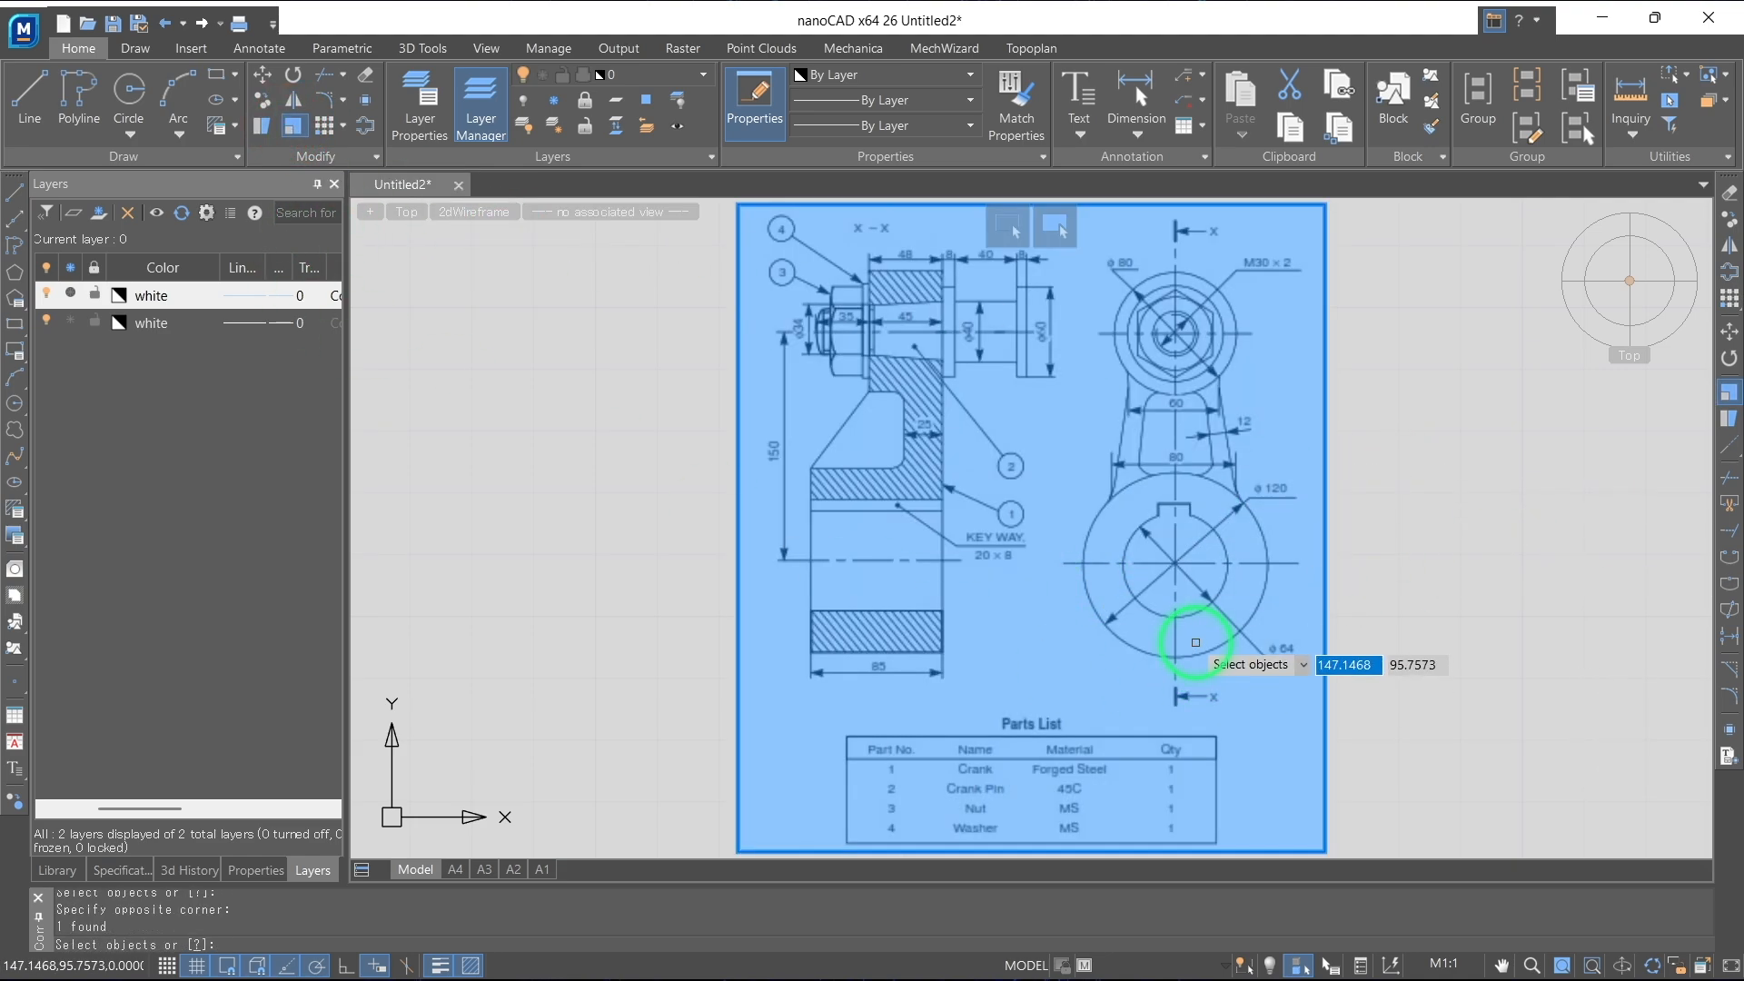
{"action": "key", "text": "Return"}
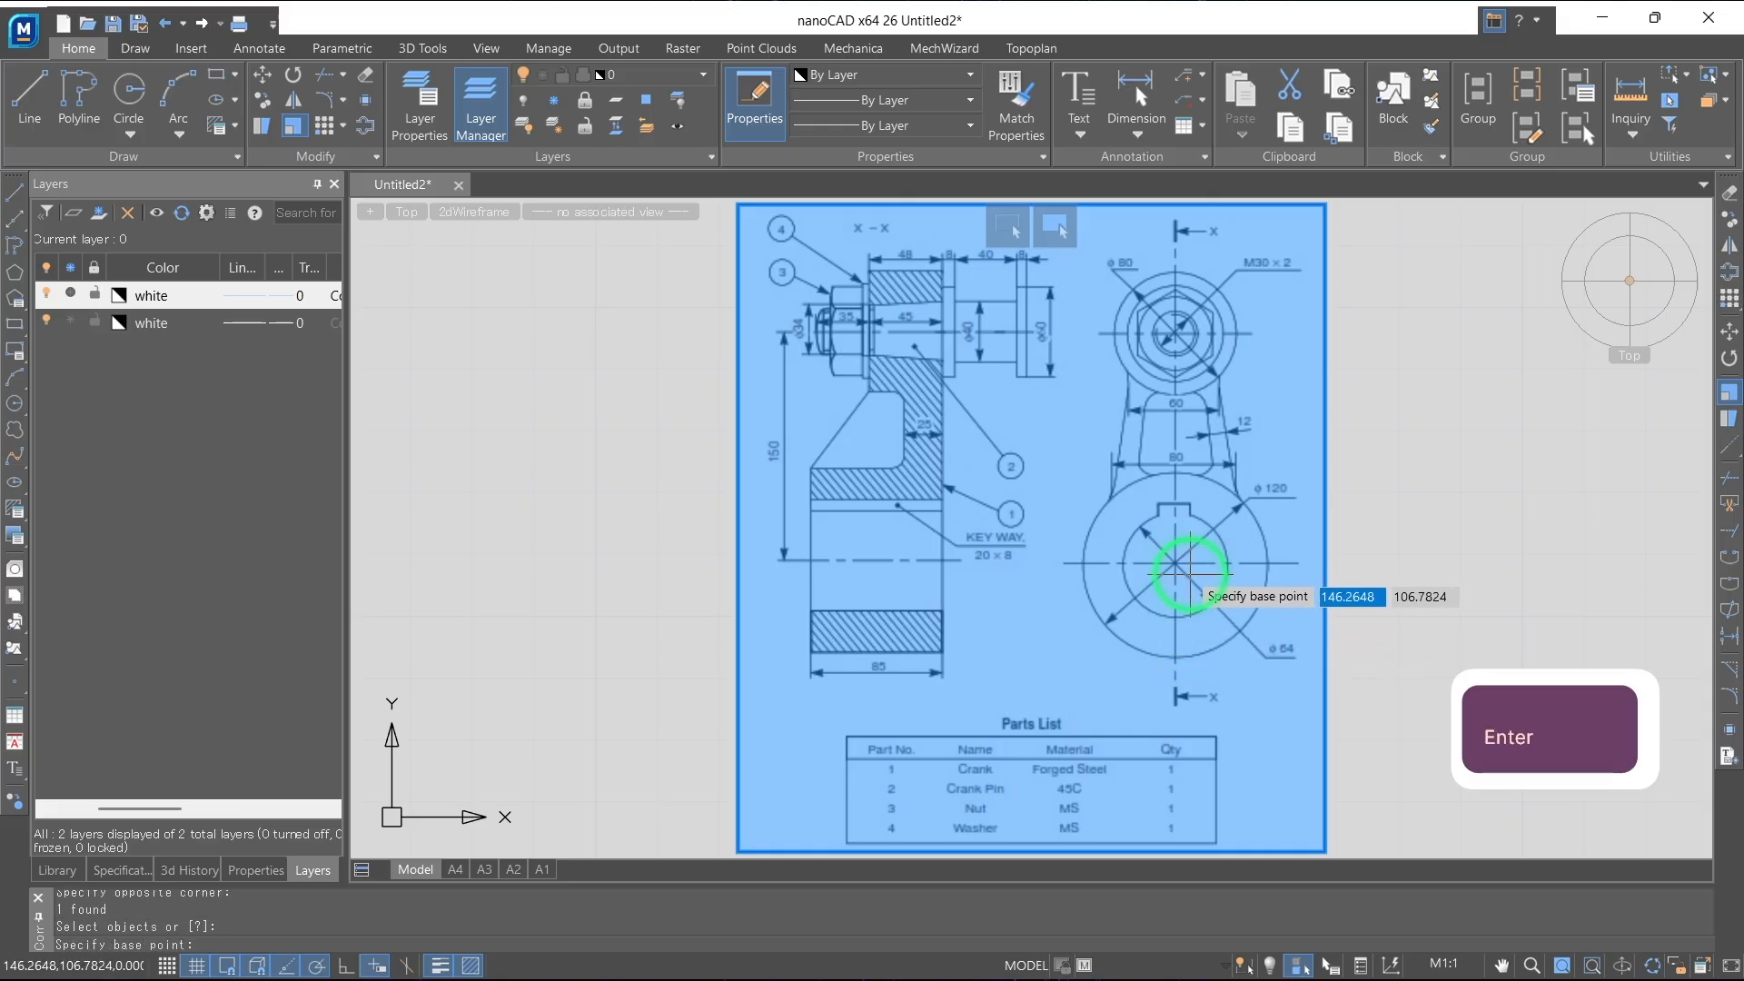
{"action": "scroll", "coordinate": [1190, 568], "scroll_direction": "up", "scroll_amount": 6}
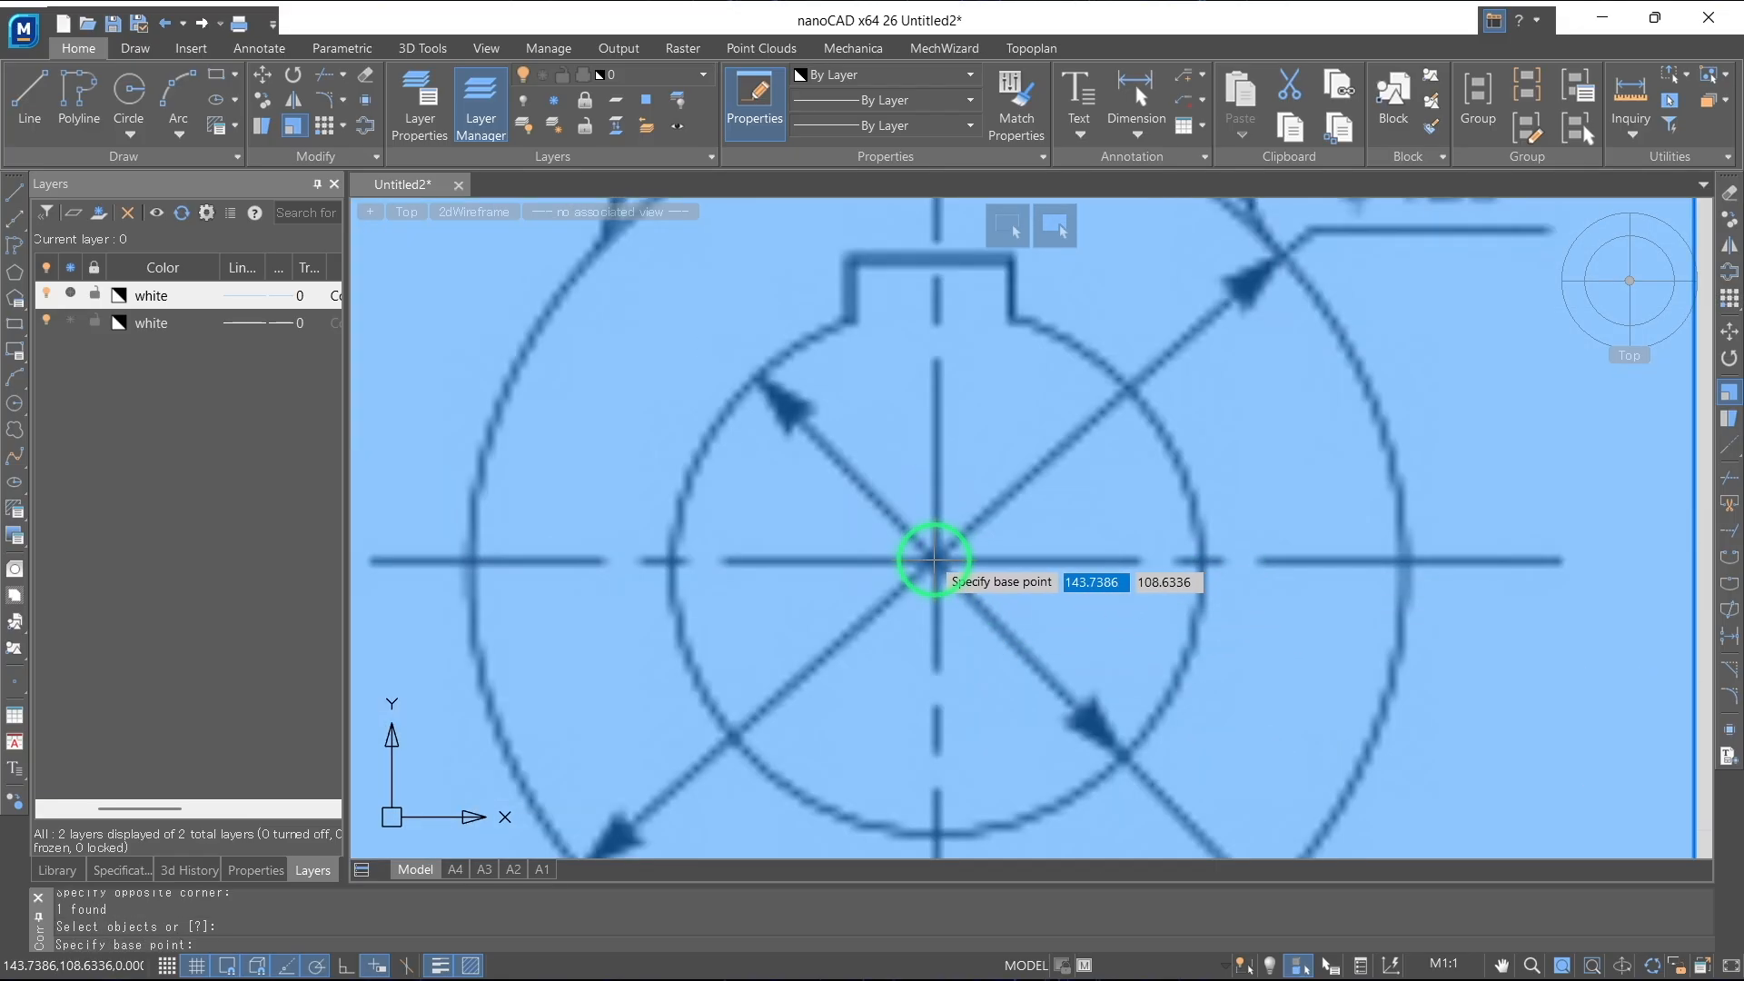
{"action": "left_click", "coordinate": [936, 560]}
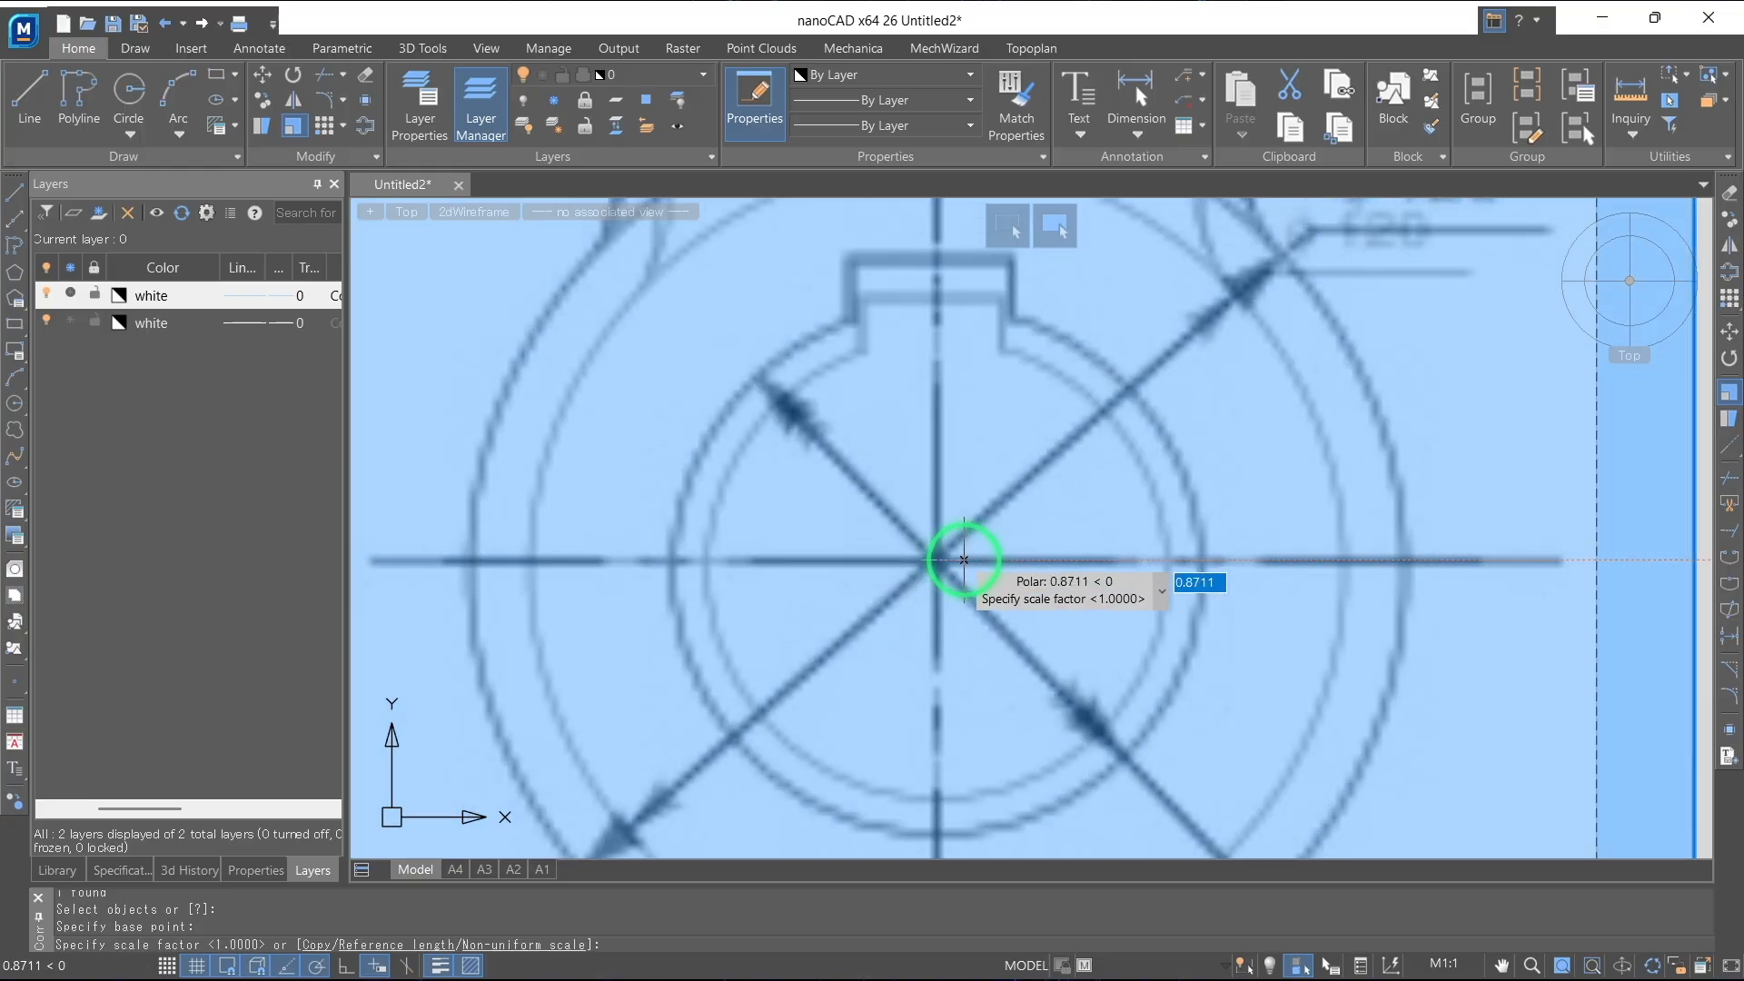
{"action": "key", "text": "Down"}
{"action": "left_click", "coordinate": [1020, 642]}
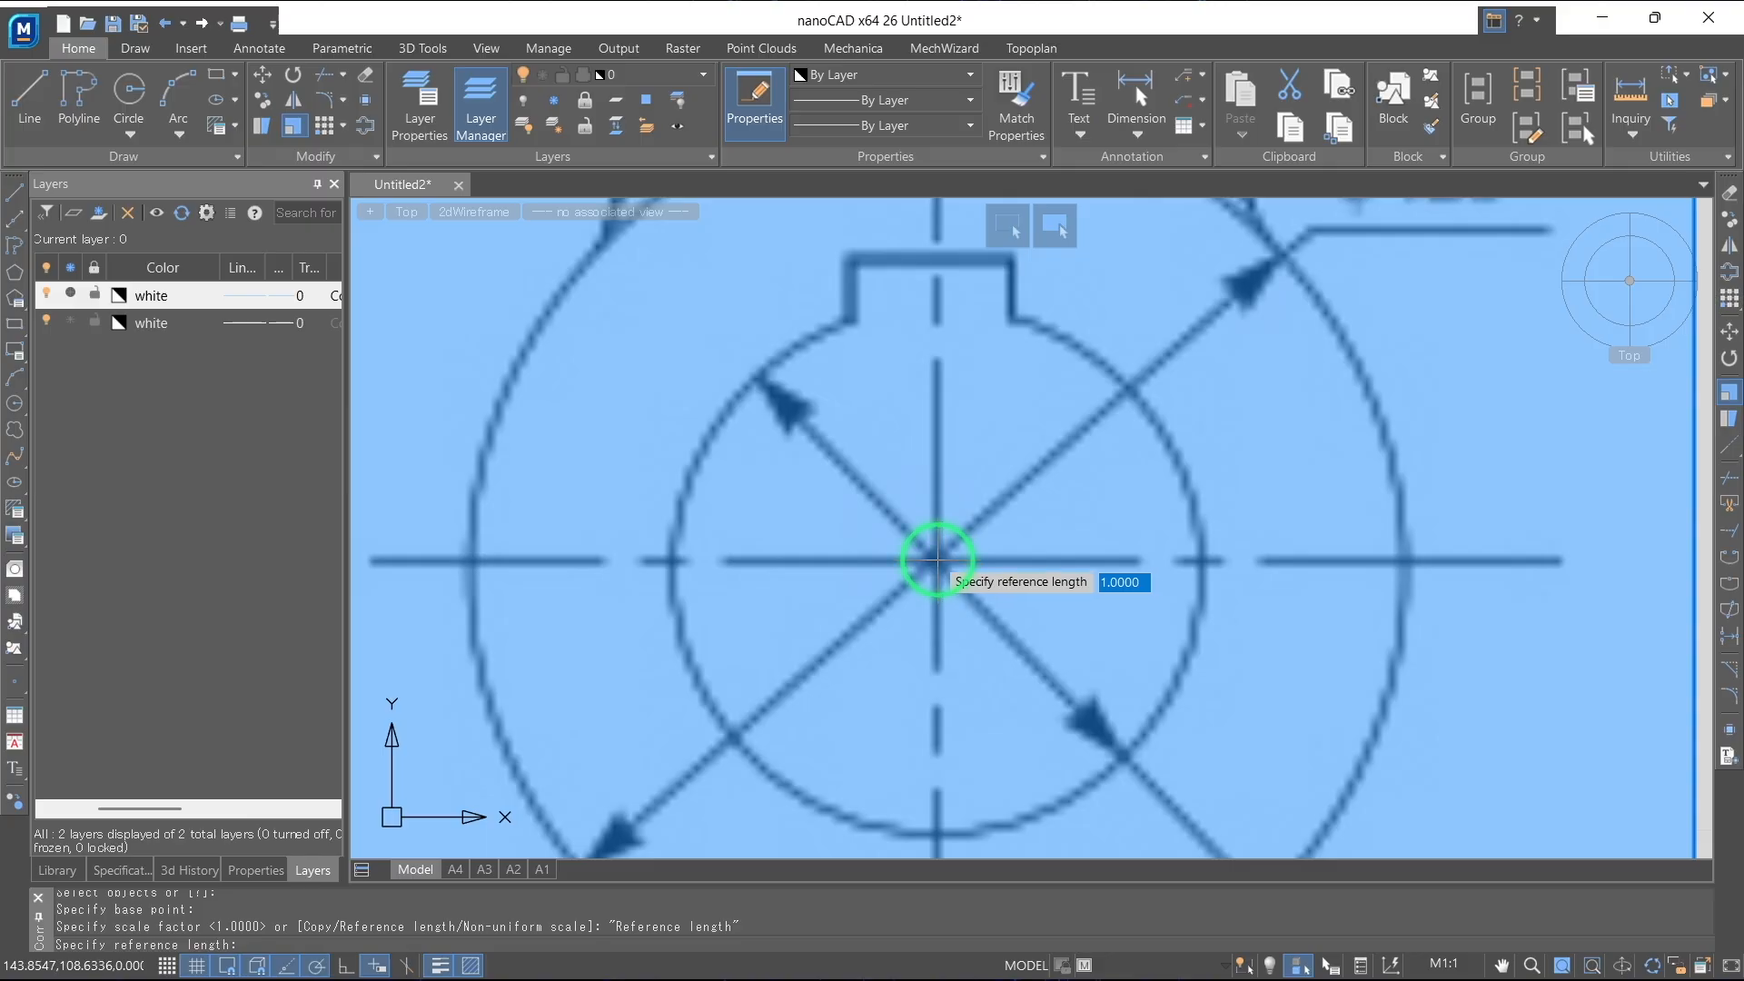
{"action": "left_click", "coordinate": [937, 560]}
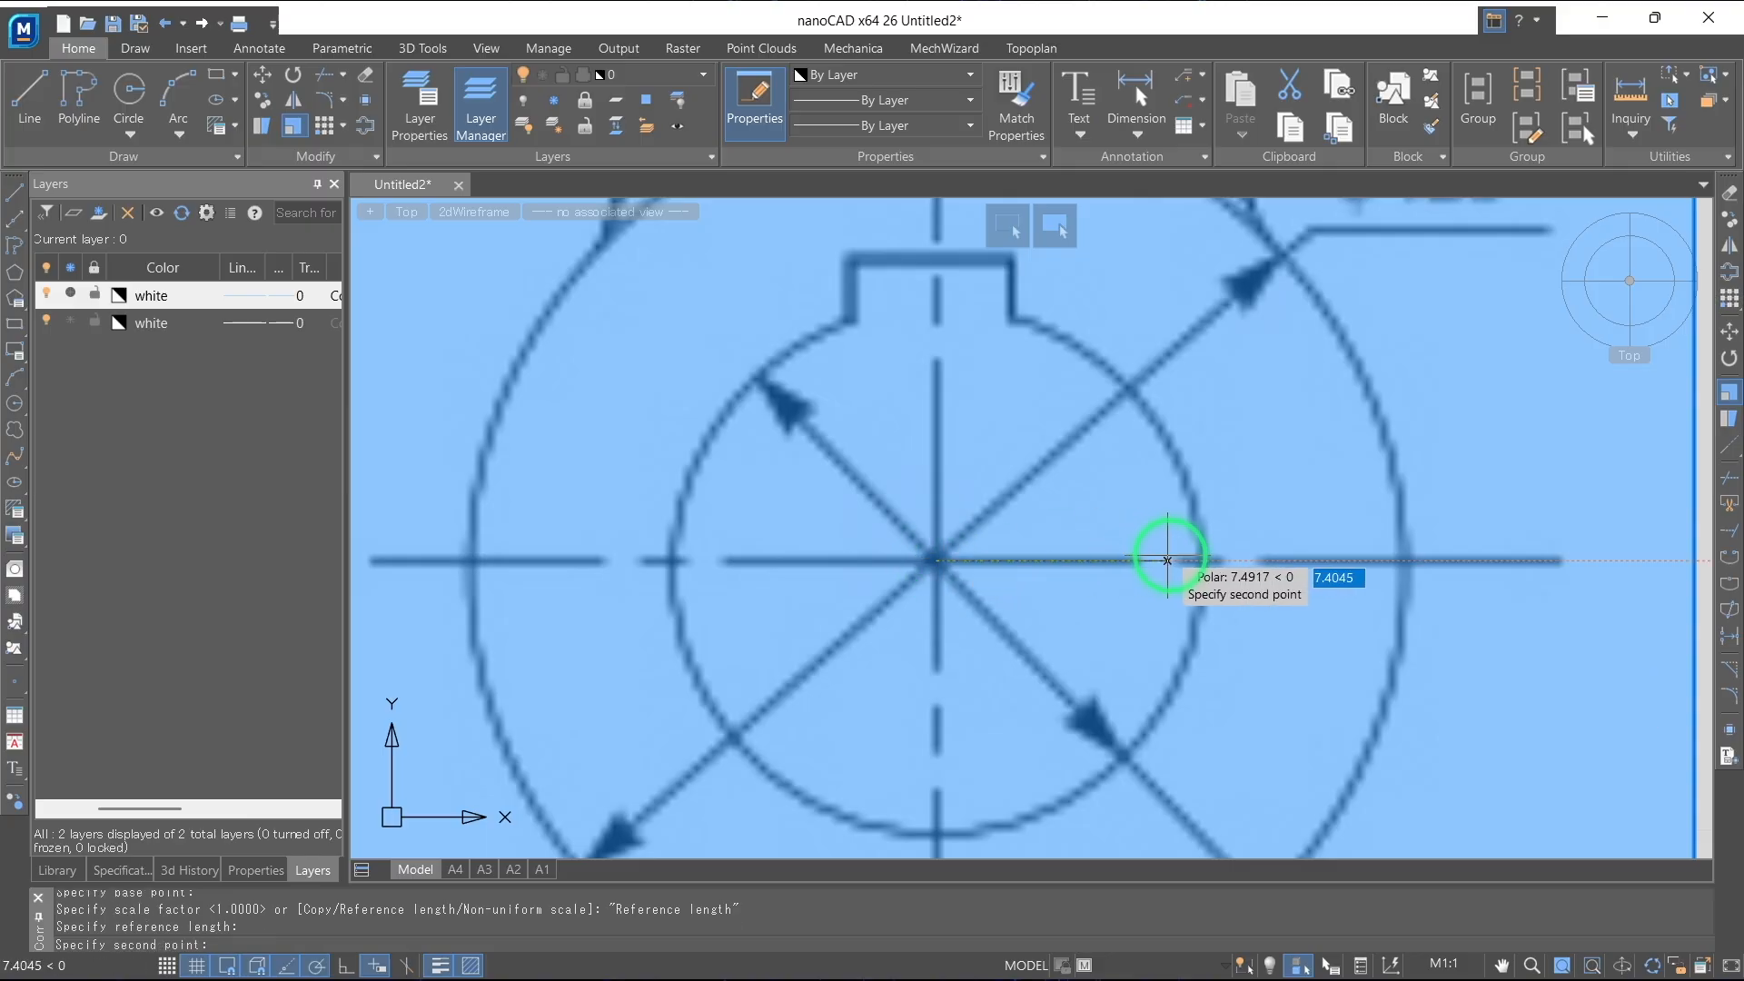
{"action": "left_click", "coordinate": [1406, 561]}
{"action": "scroll", "coordinate": [1406, 563], "scroll_direction": "down", "scroll_amount": 5}
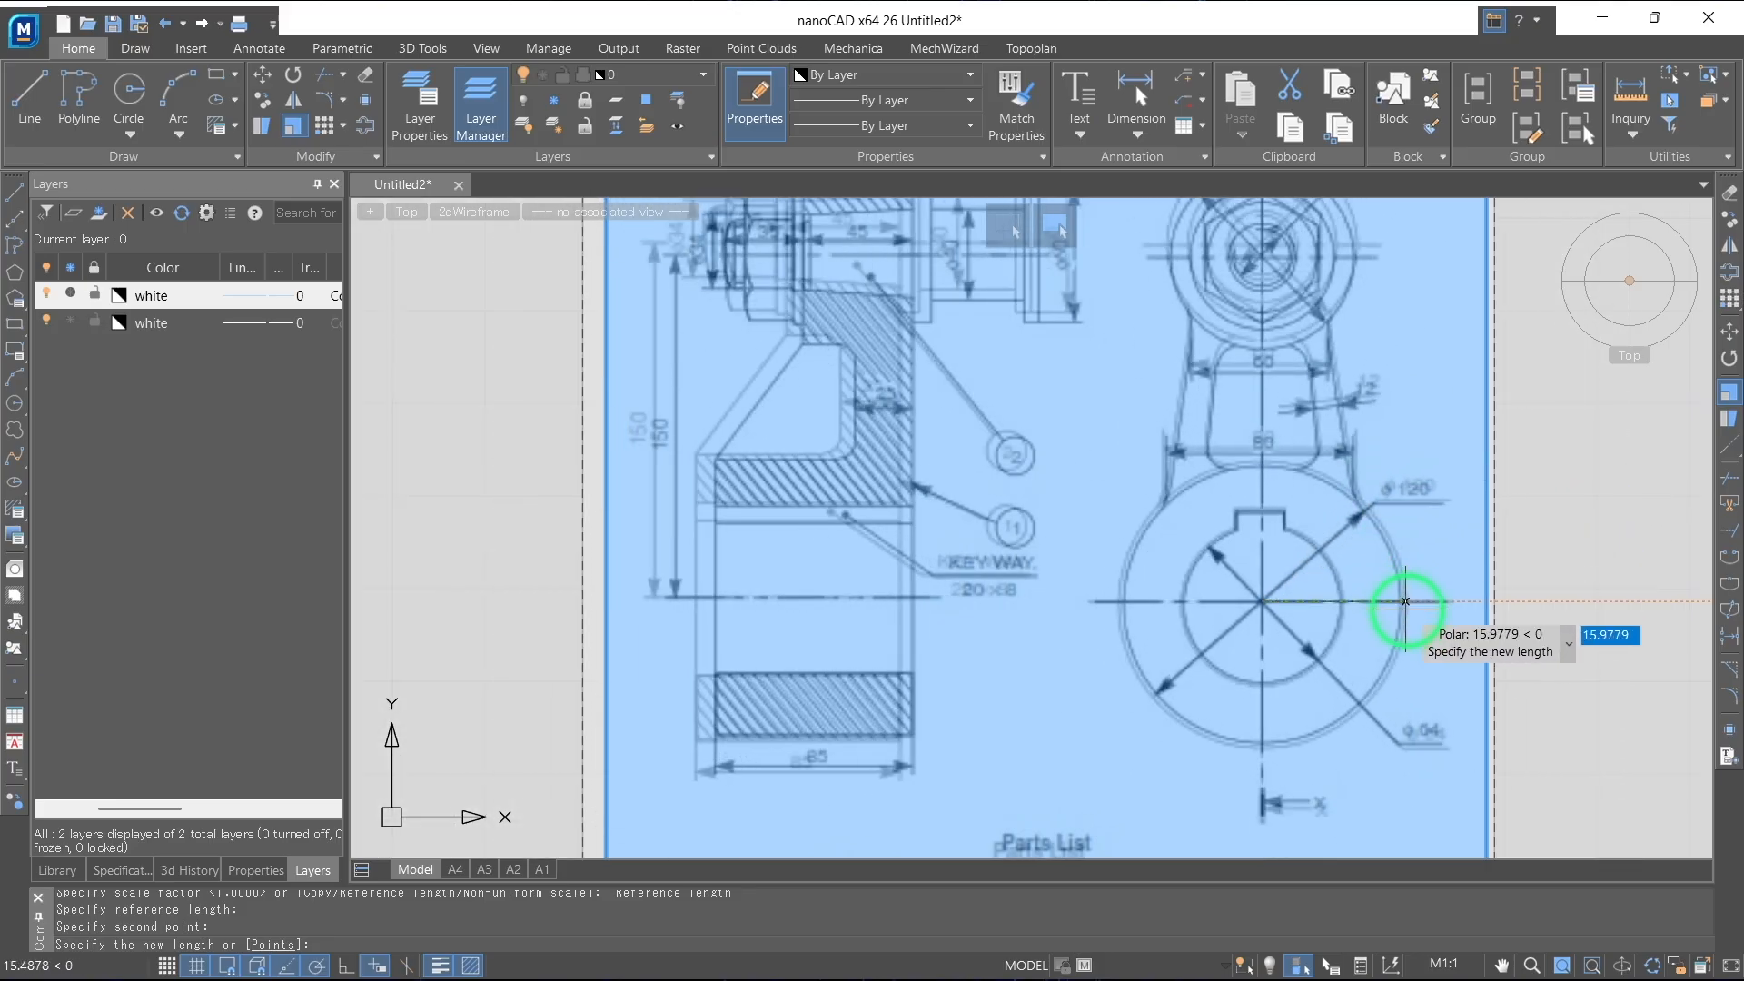
{"action": "type", "text": "6"}
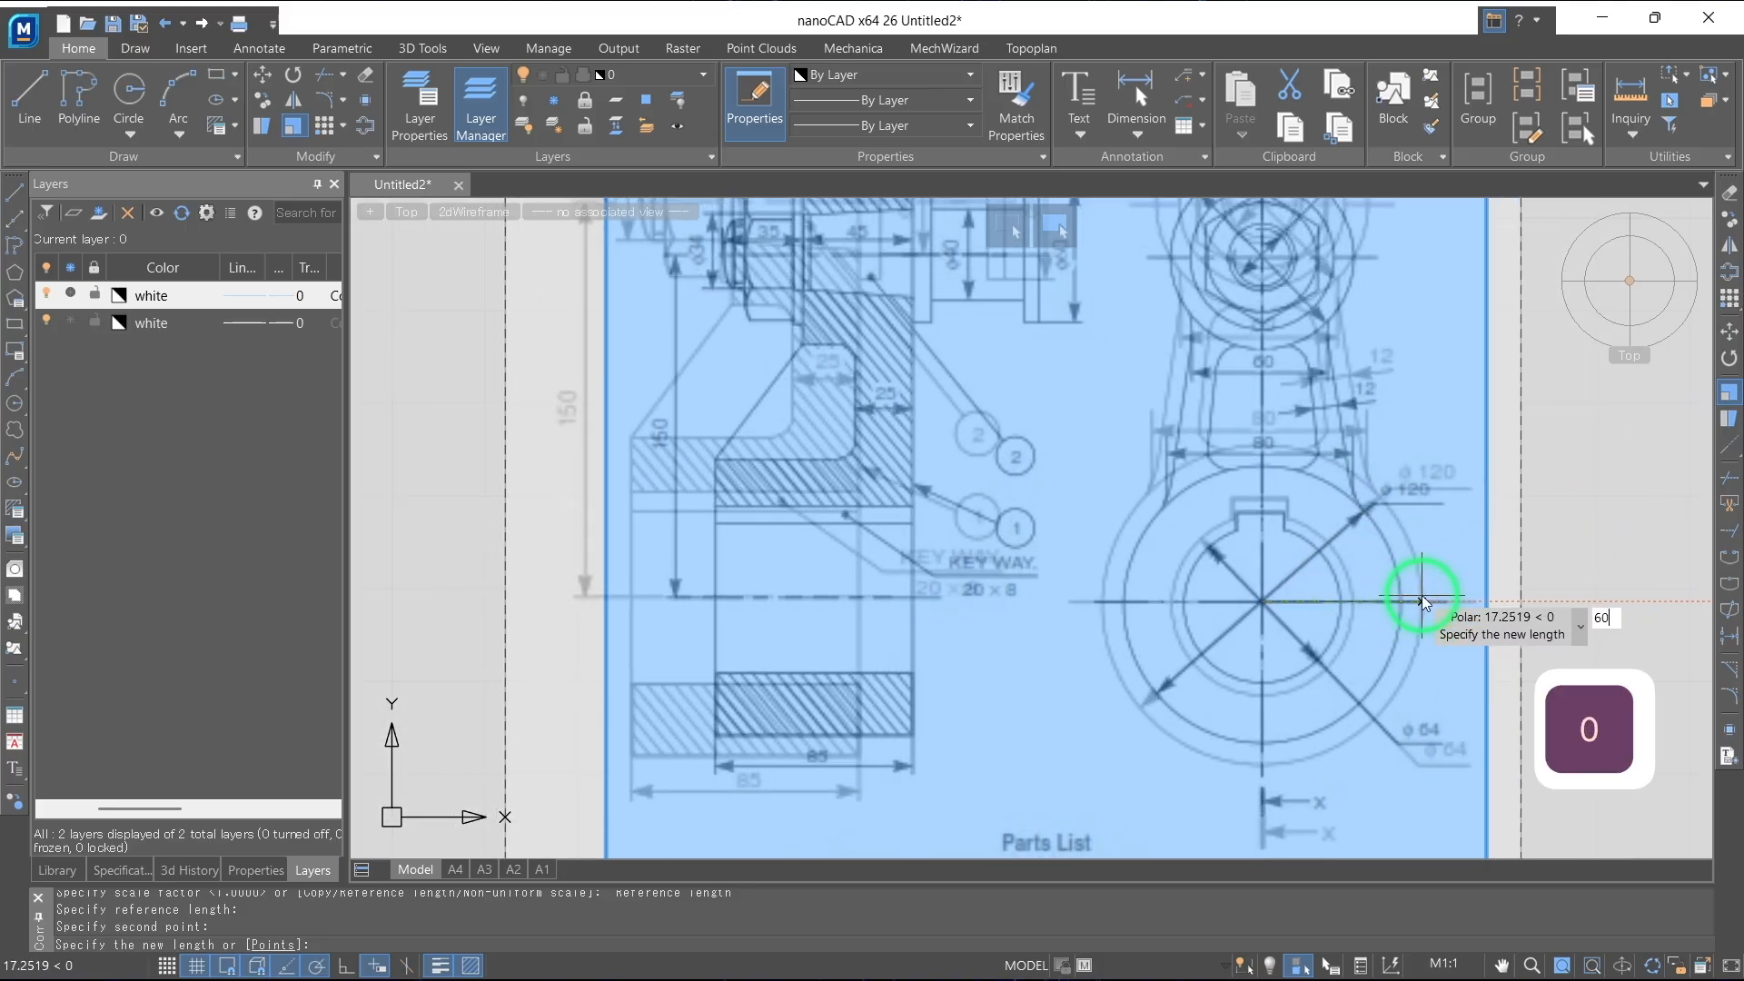
{"action": "type", "text": "0"}
{"action": "key", "text": "Return"}
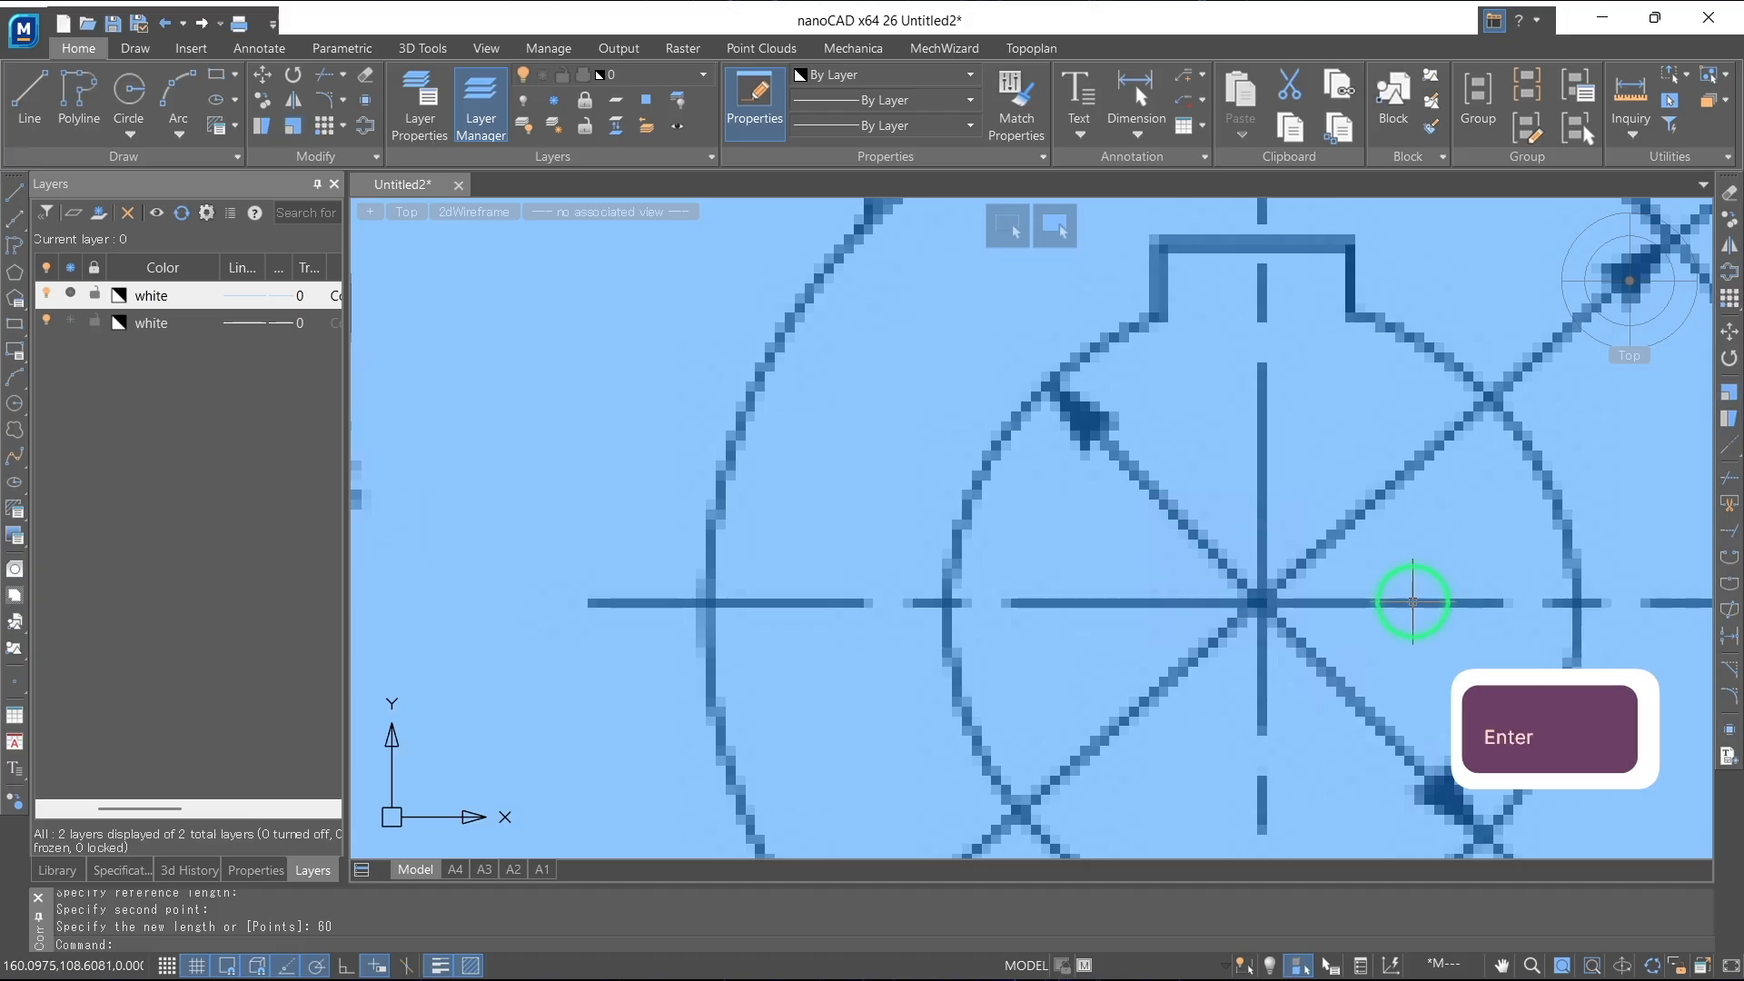
Move the scaled image so the centre of the ø120 circle lies on the drawing origin
{"action": "scroll", "coordinate": [1423, 595], "scroll_direction": "down", "scroll_amount": 5}
{"action": "scroll", "coordinate": [1438, 555], "scroll_direction": "down", "scroll_amount": 3}
{"action": "mouse_move", "coordinate": [1429, 545]}
{"action": "middle_mouse_down"}
{"action": "mouse_move", "coordinate": [1153, 491]}
{"action": "mouse_move", "coordinate": [1259, 529]}
{"action": "mouse_move", "coordinate": [1271, 557]}
{"action": "middle_mouse_up"}
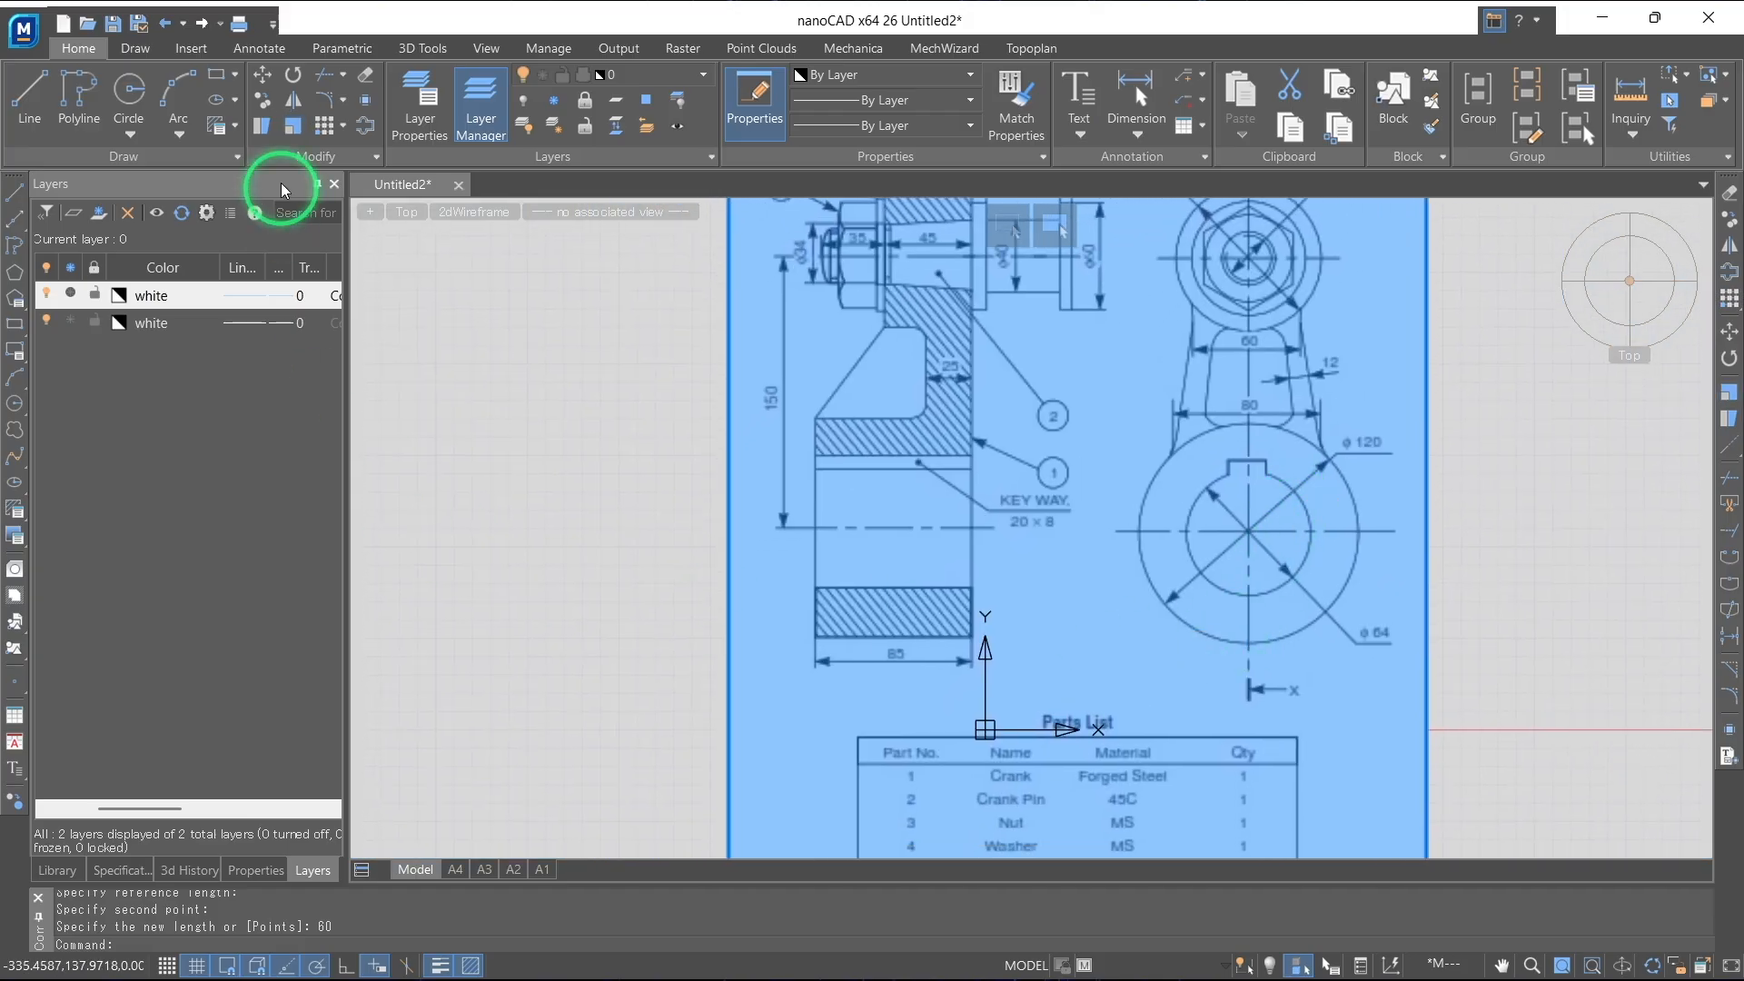
{"action": "left_click", "coordinate": [262, 75]}
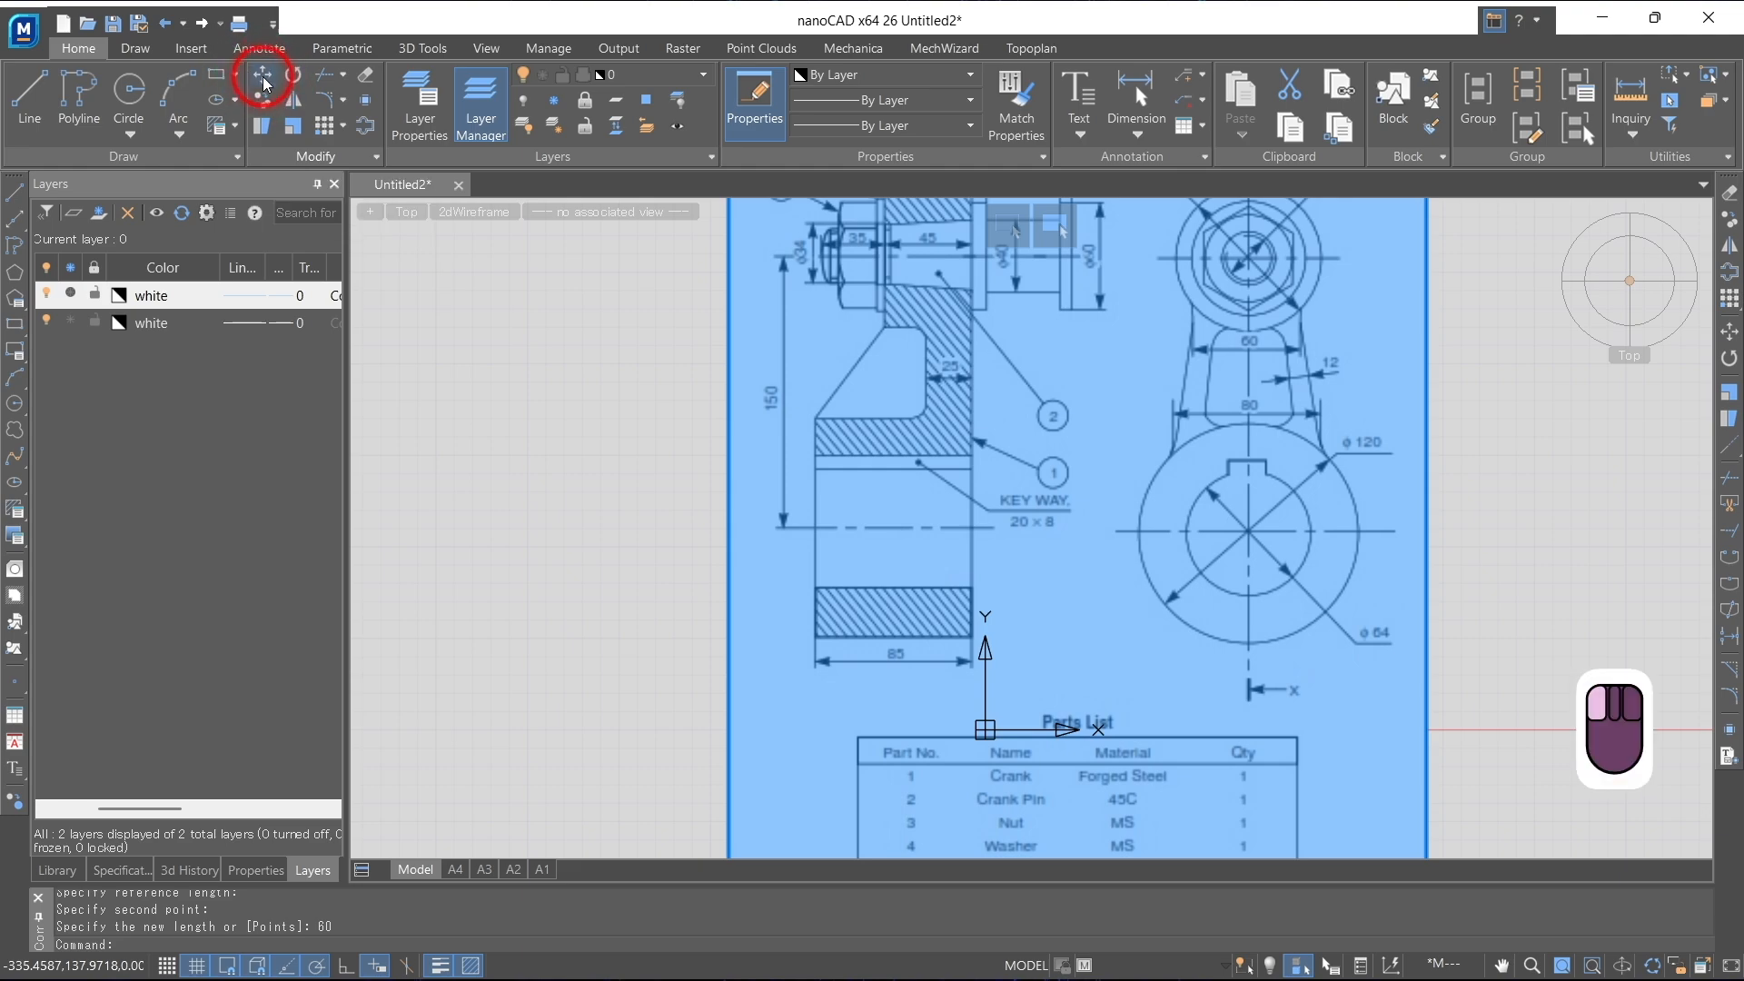
{"action": "scroll", "coordinate": [1302, 547], "scroll_direction": "up", "scroll_amount": 6}
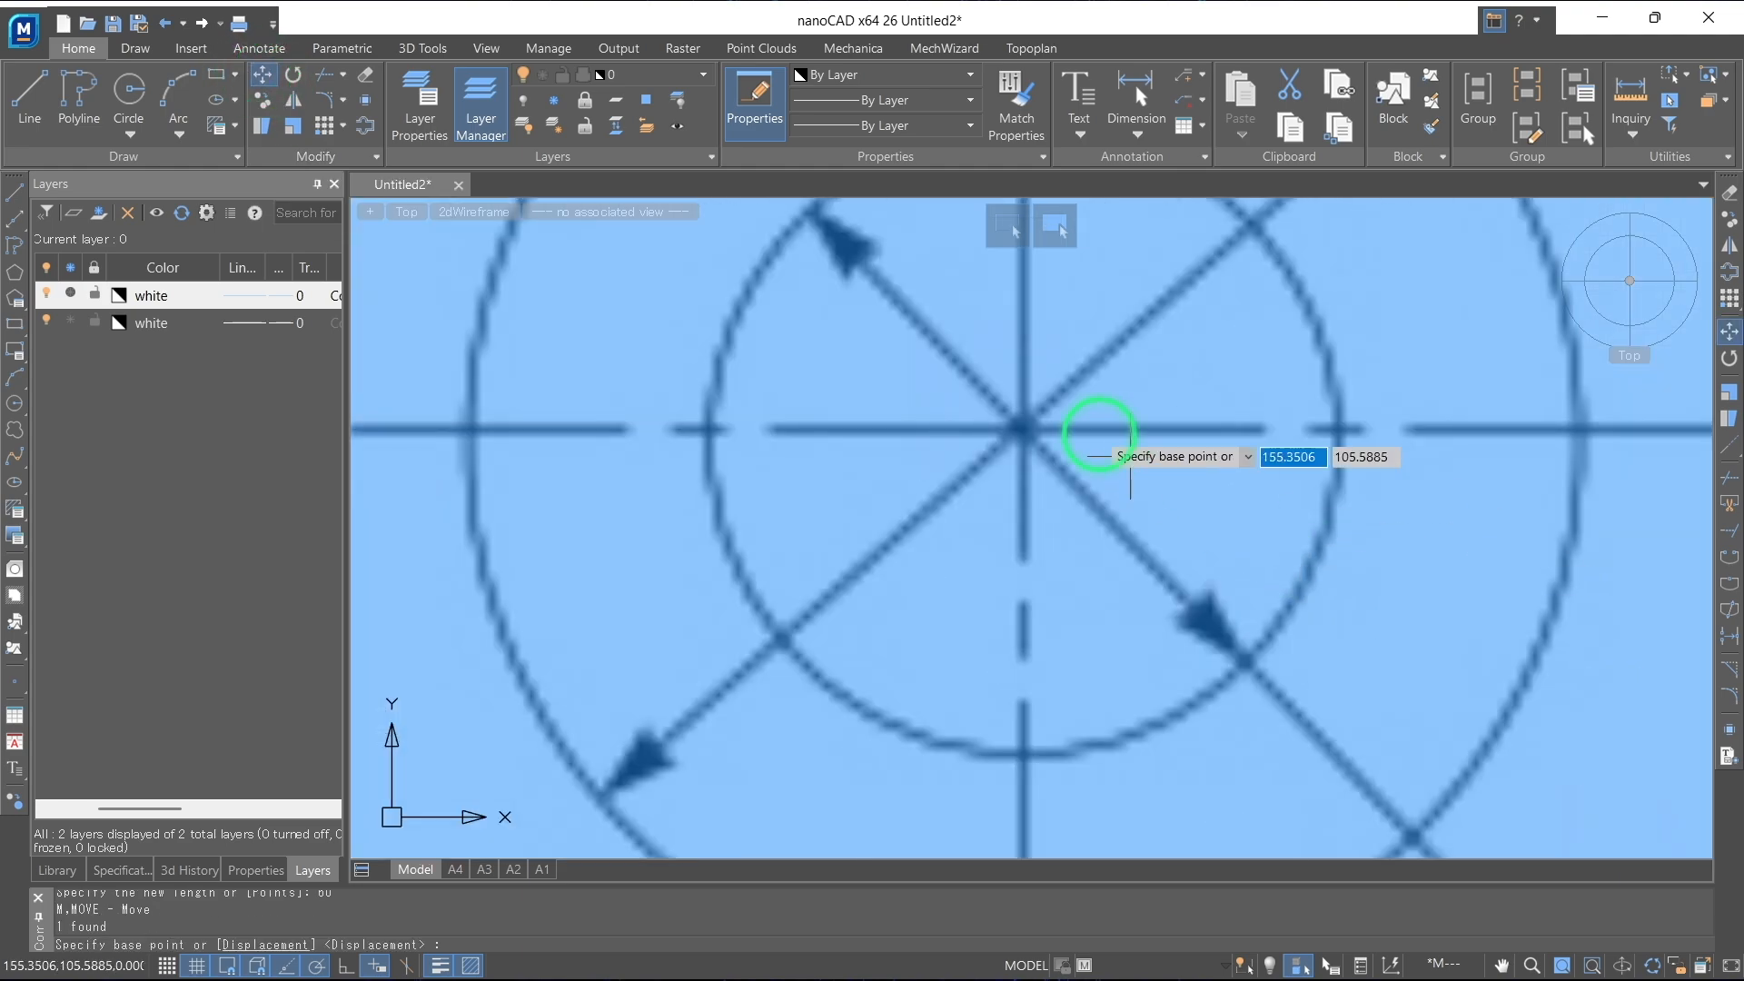
{"action": "left_click", "coordinate": [1024, 427]}
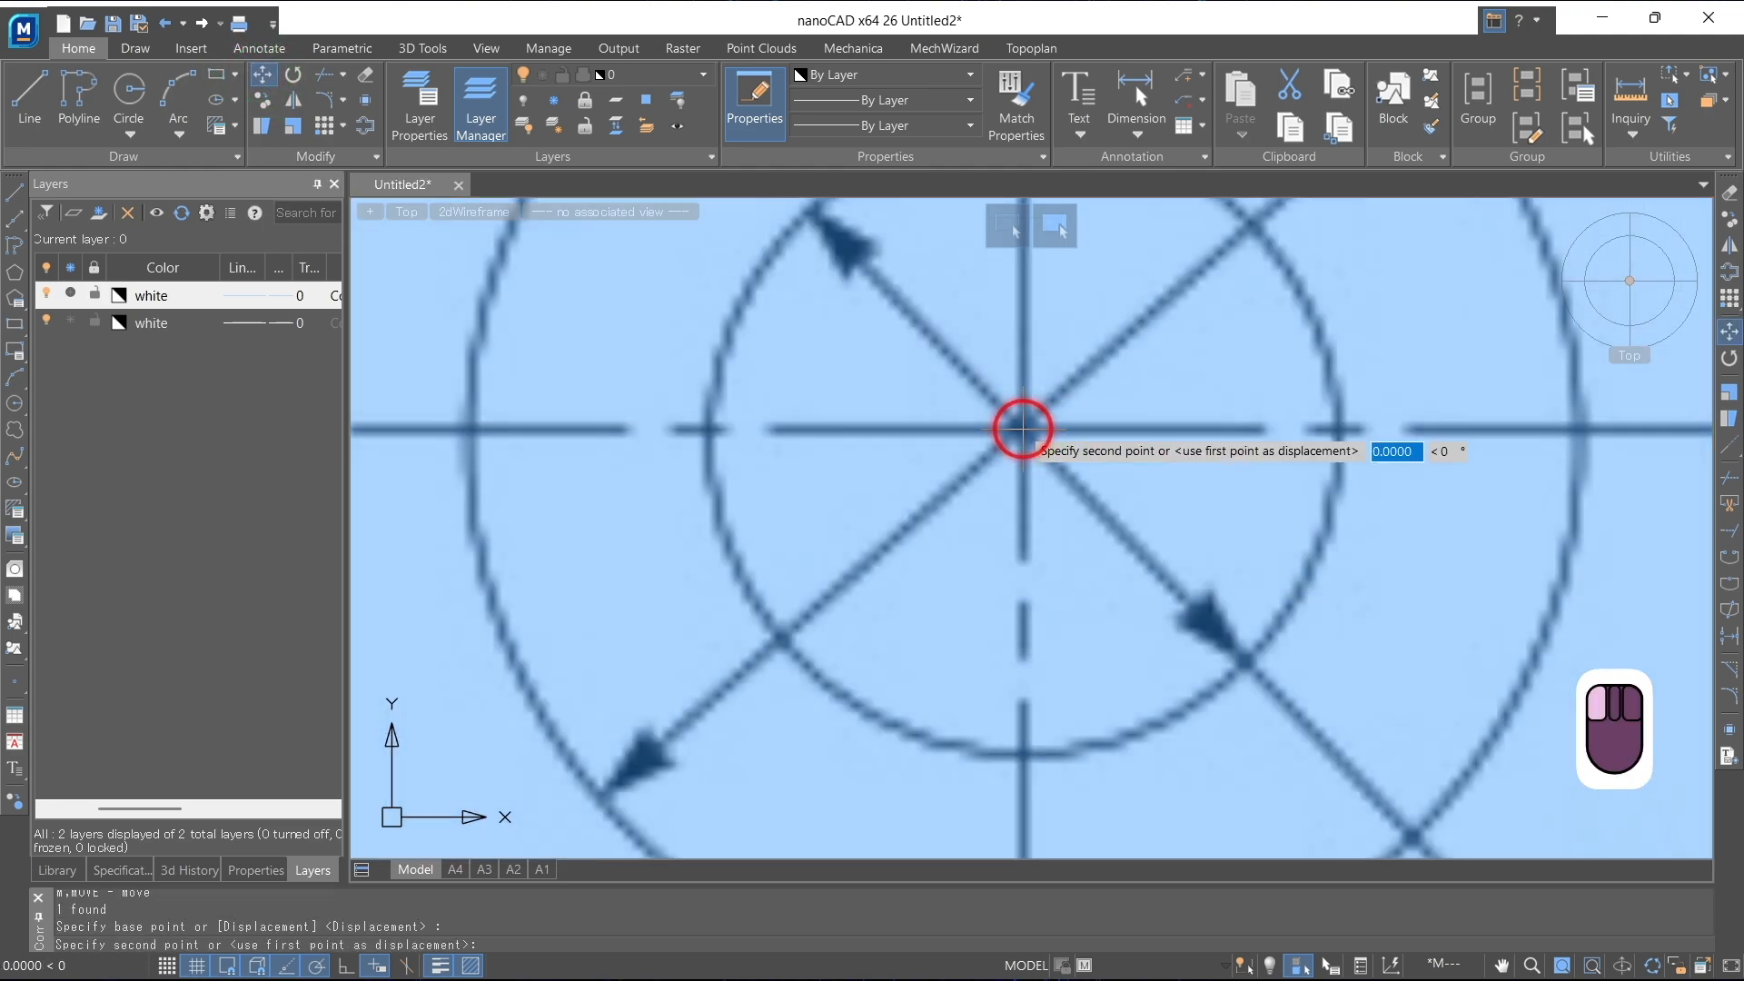
{"action": "scroll", "coordinate": [1022, 432], "scroll_direction": "down", "scroll_amount": 6}
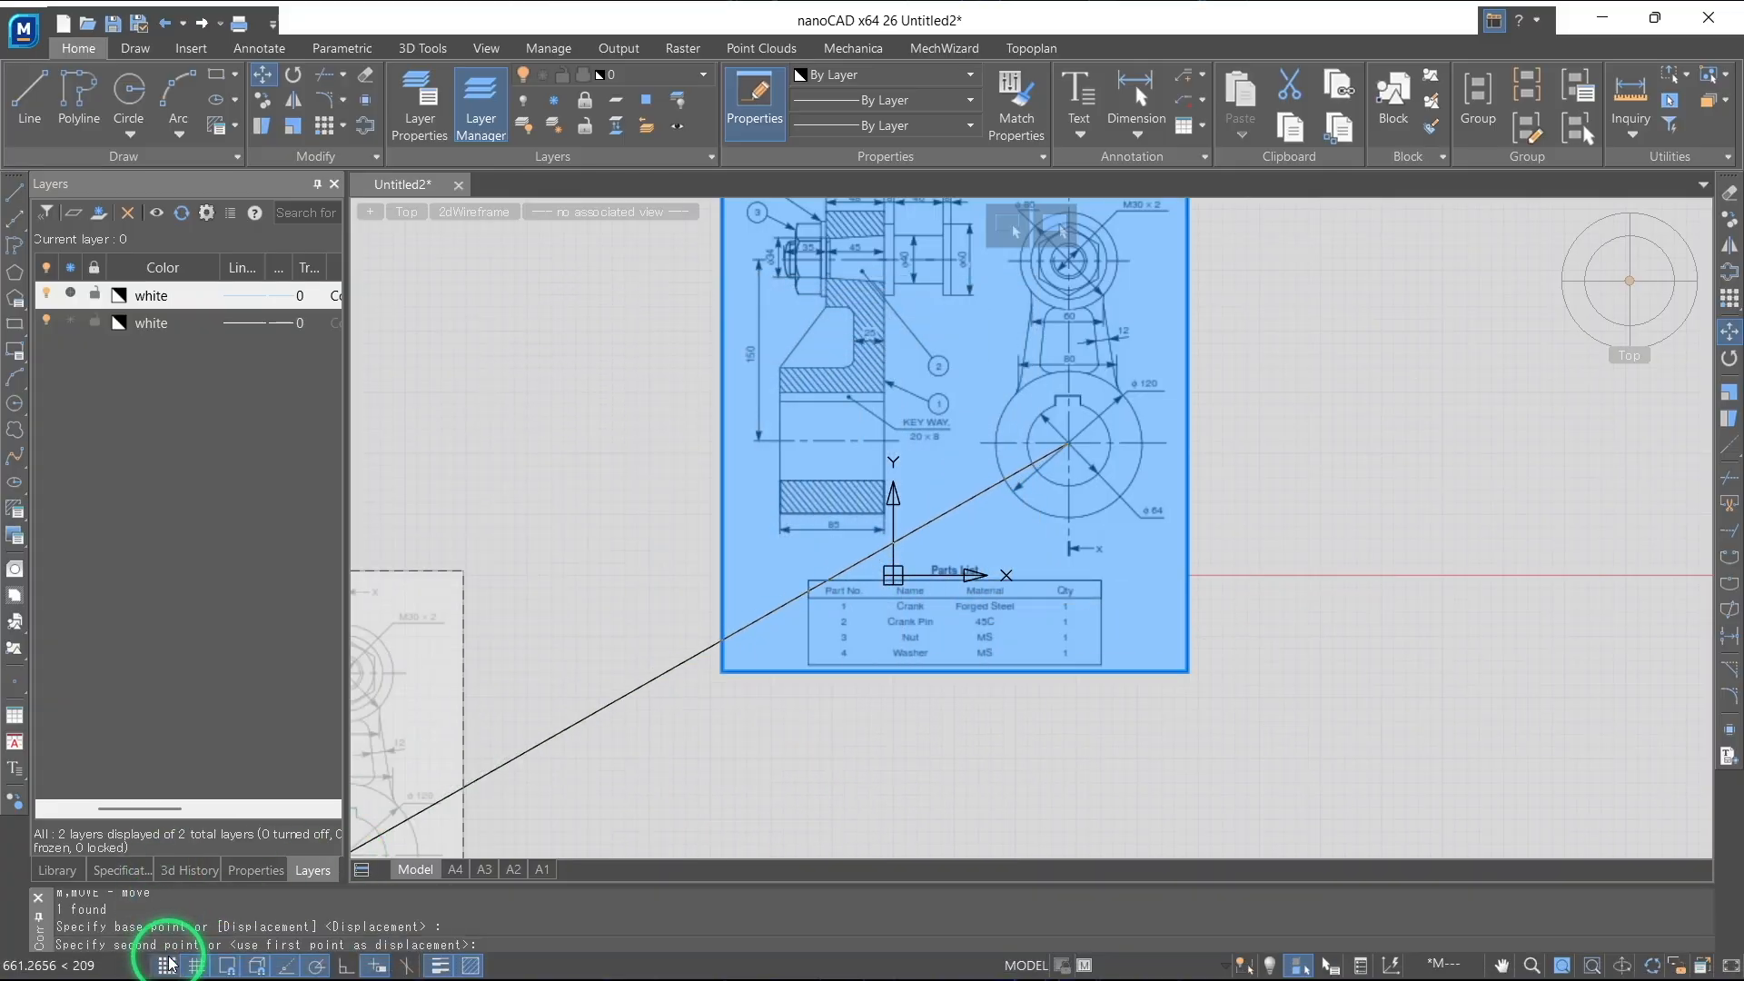
{"action": "scroll", "coordinate": [928, 583], "scroll_direction": "up", "scroll_amount": 3}
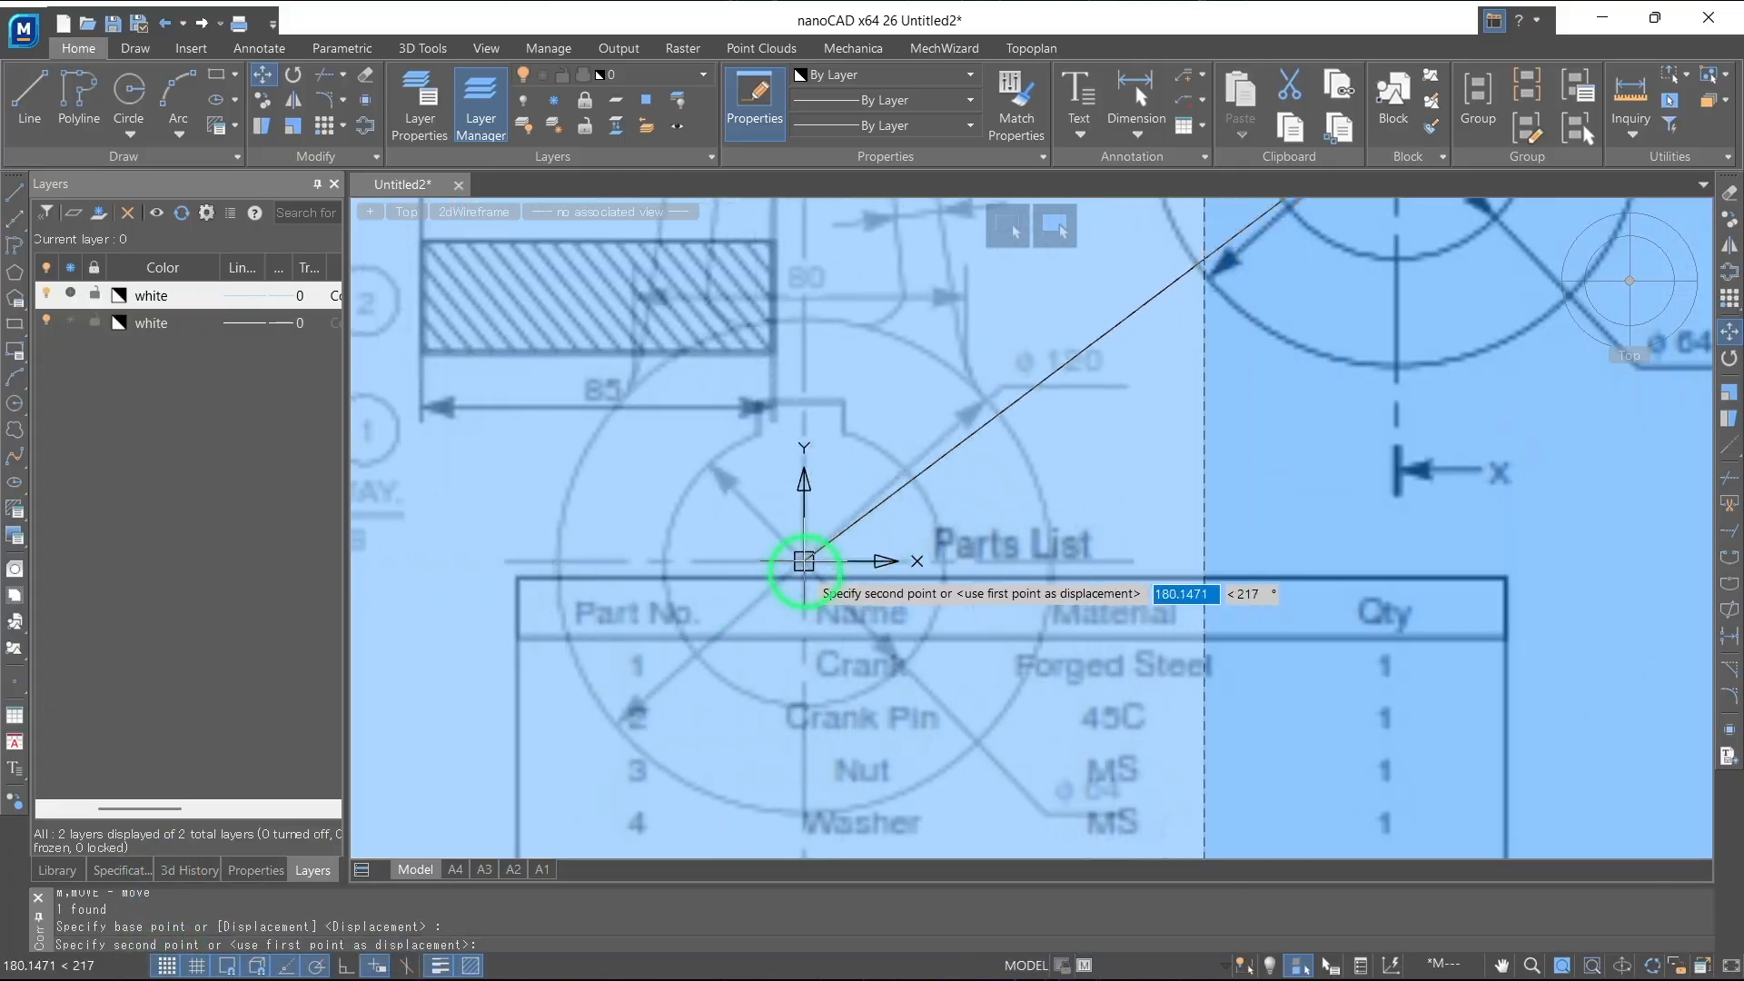
{"action": "left_click", "coordinate": [804, 560]}
{"action": "scroll", "coordinate": [918, 527], "scroll_direction": "down", "scroll_amount": 5}
{"action": "scroll", "coordinate": [888, 521], "scroll_direction": "up", "scroll_amount": 2}
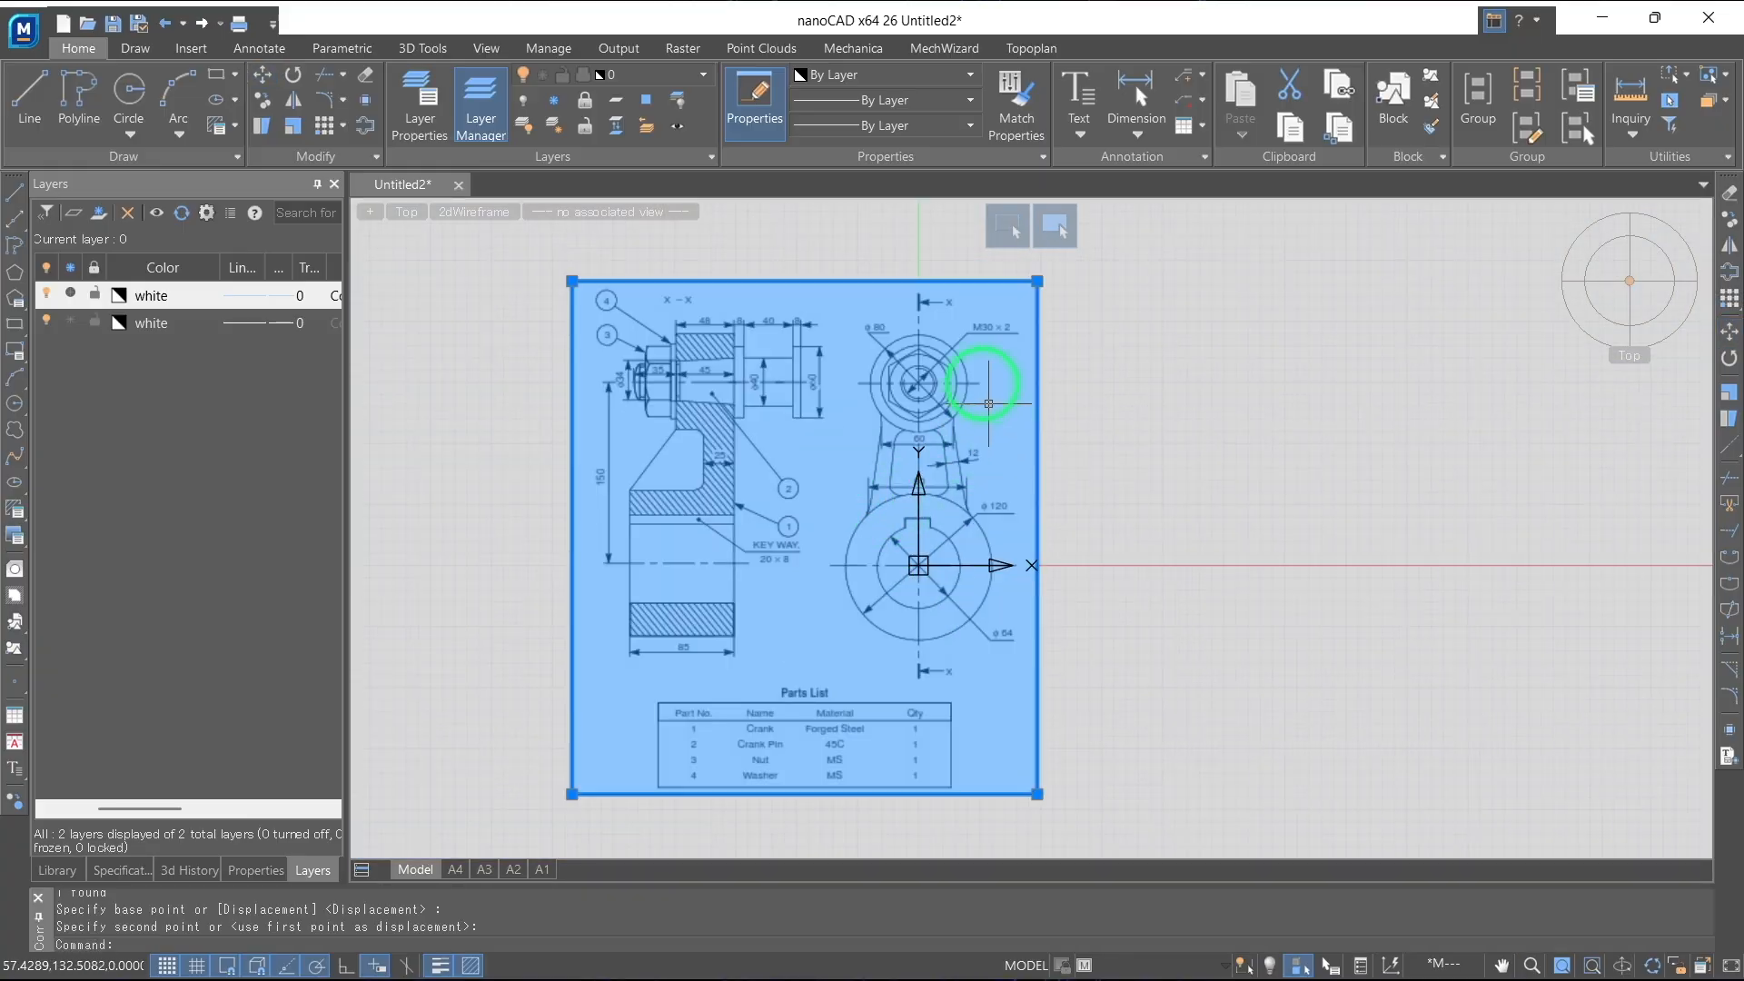
{"action": "key", "text": "Escape"}
{"action": "key", "text": "Escape"}
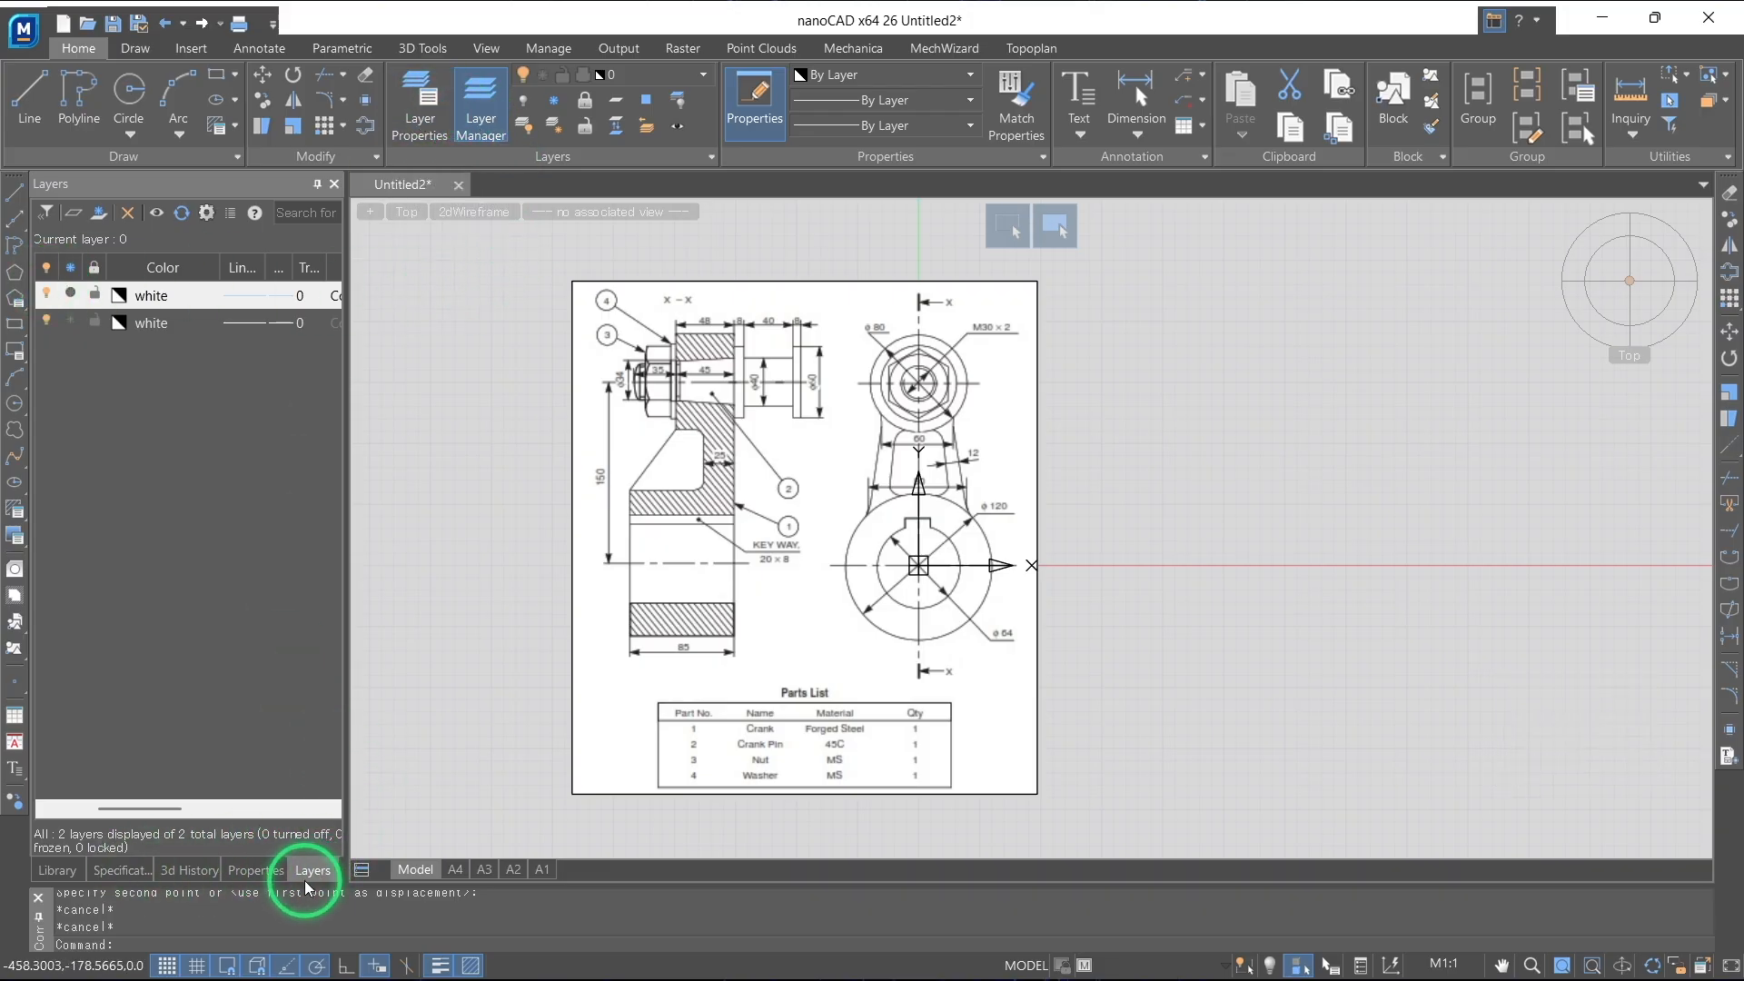
Hide the Layer Manager palette and bring it back with its layer list showing
{"action": "left_click", "coordinate": [546, 47]}
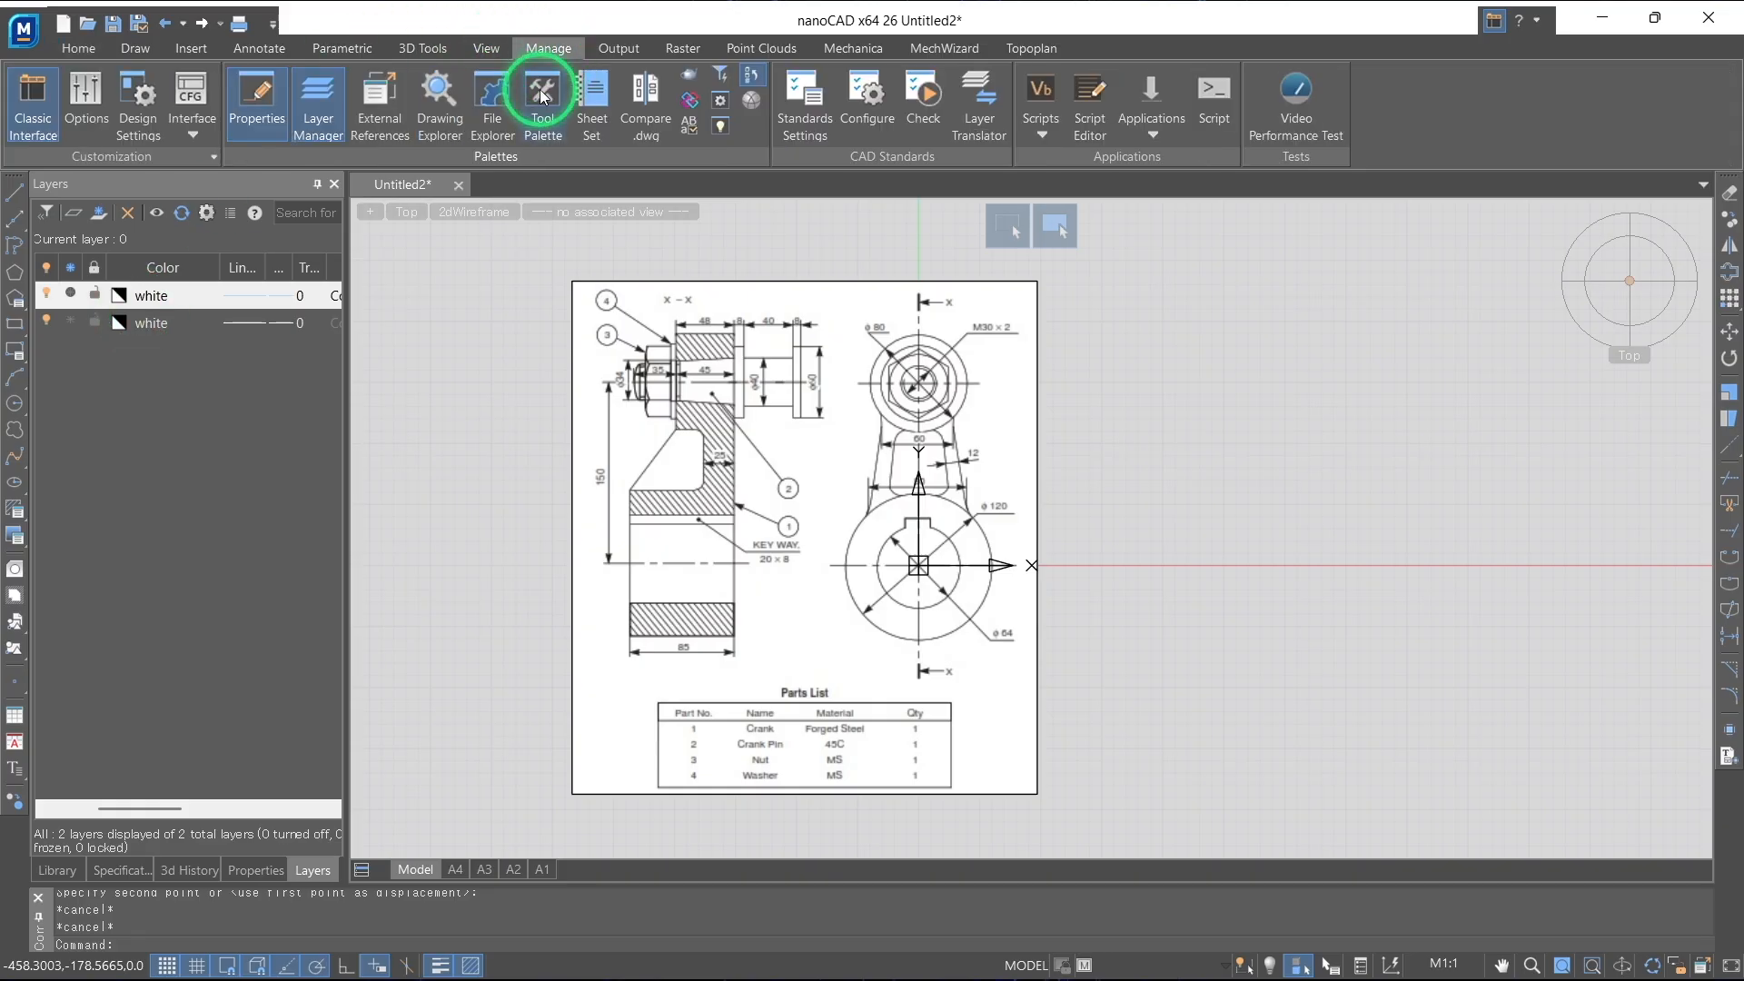
{"action": "left_click", "coordinate": [340, 126]}
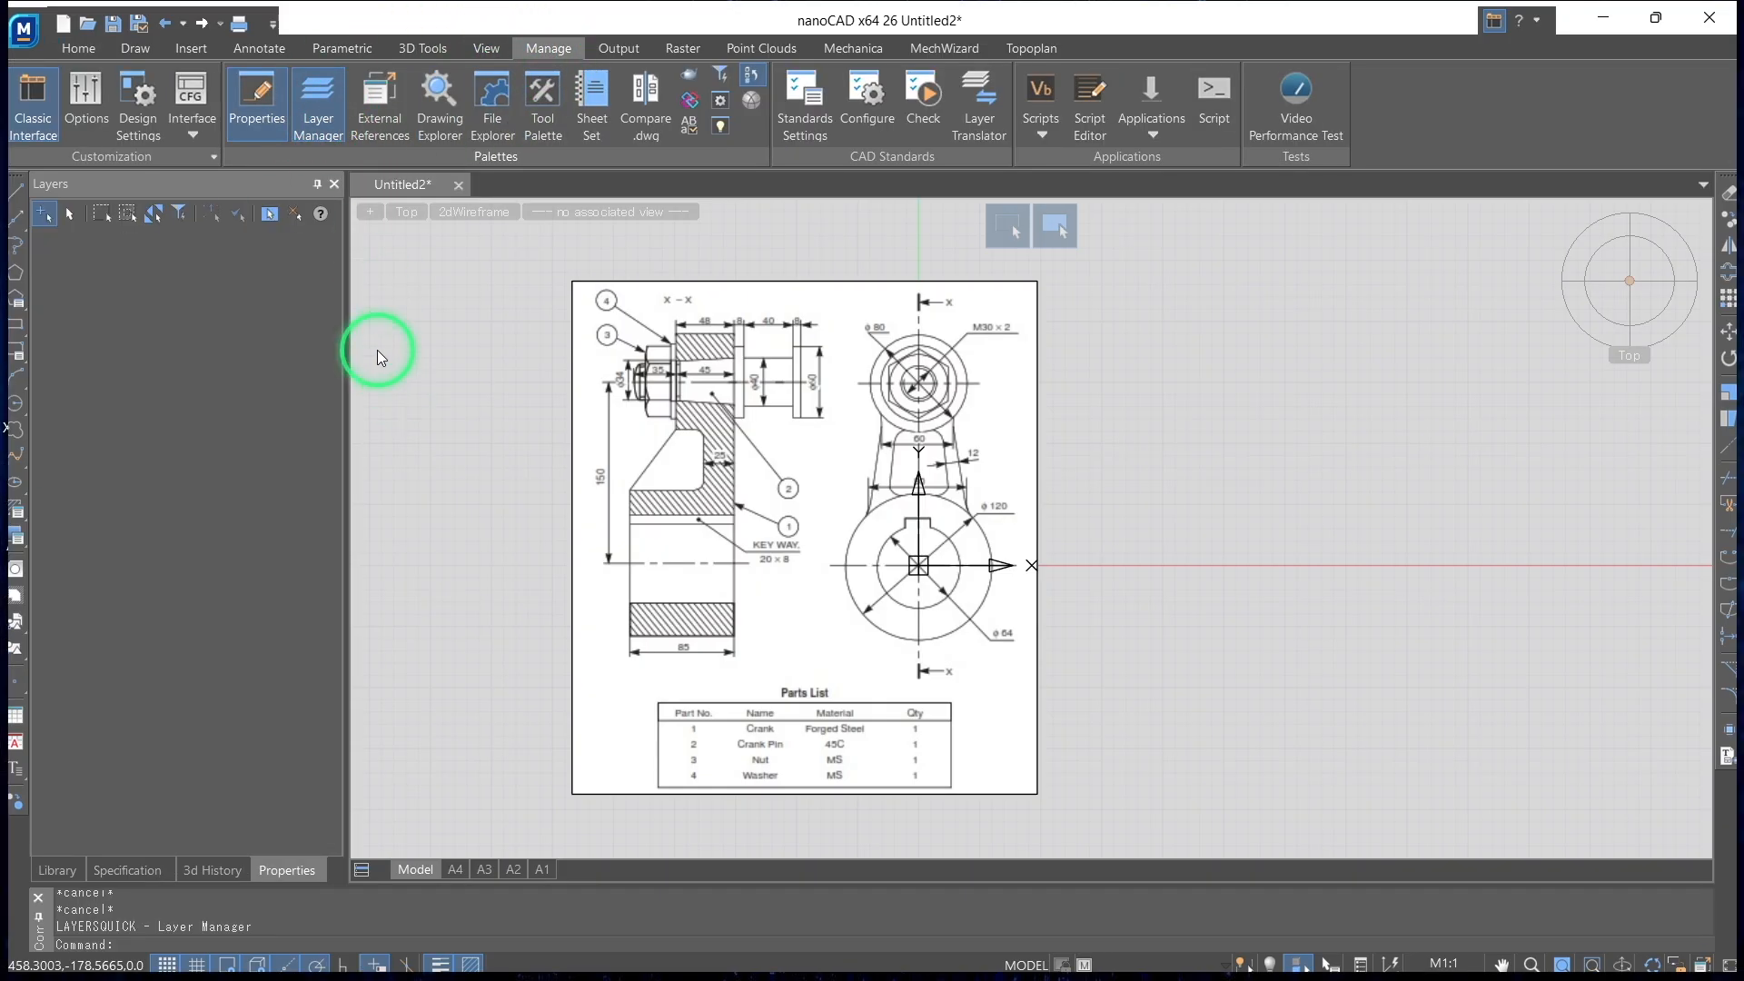
{"action": "left_click", "coordinate": [327, 104]}
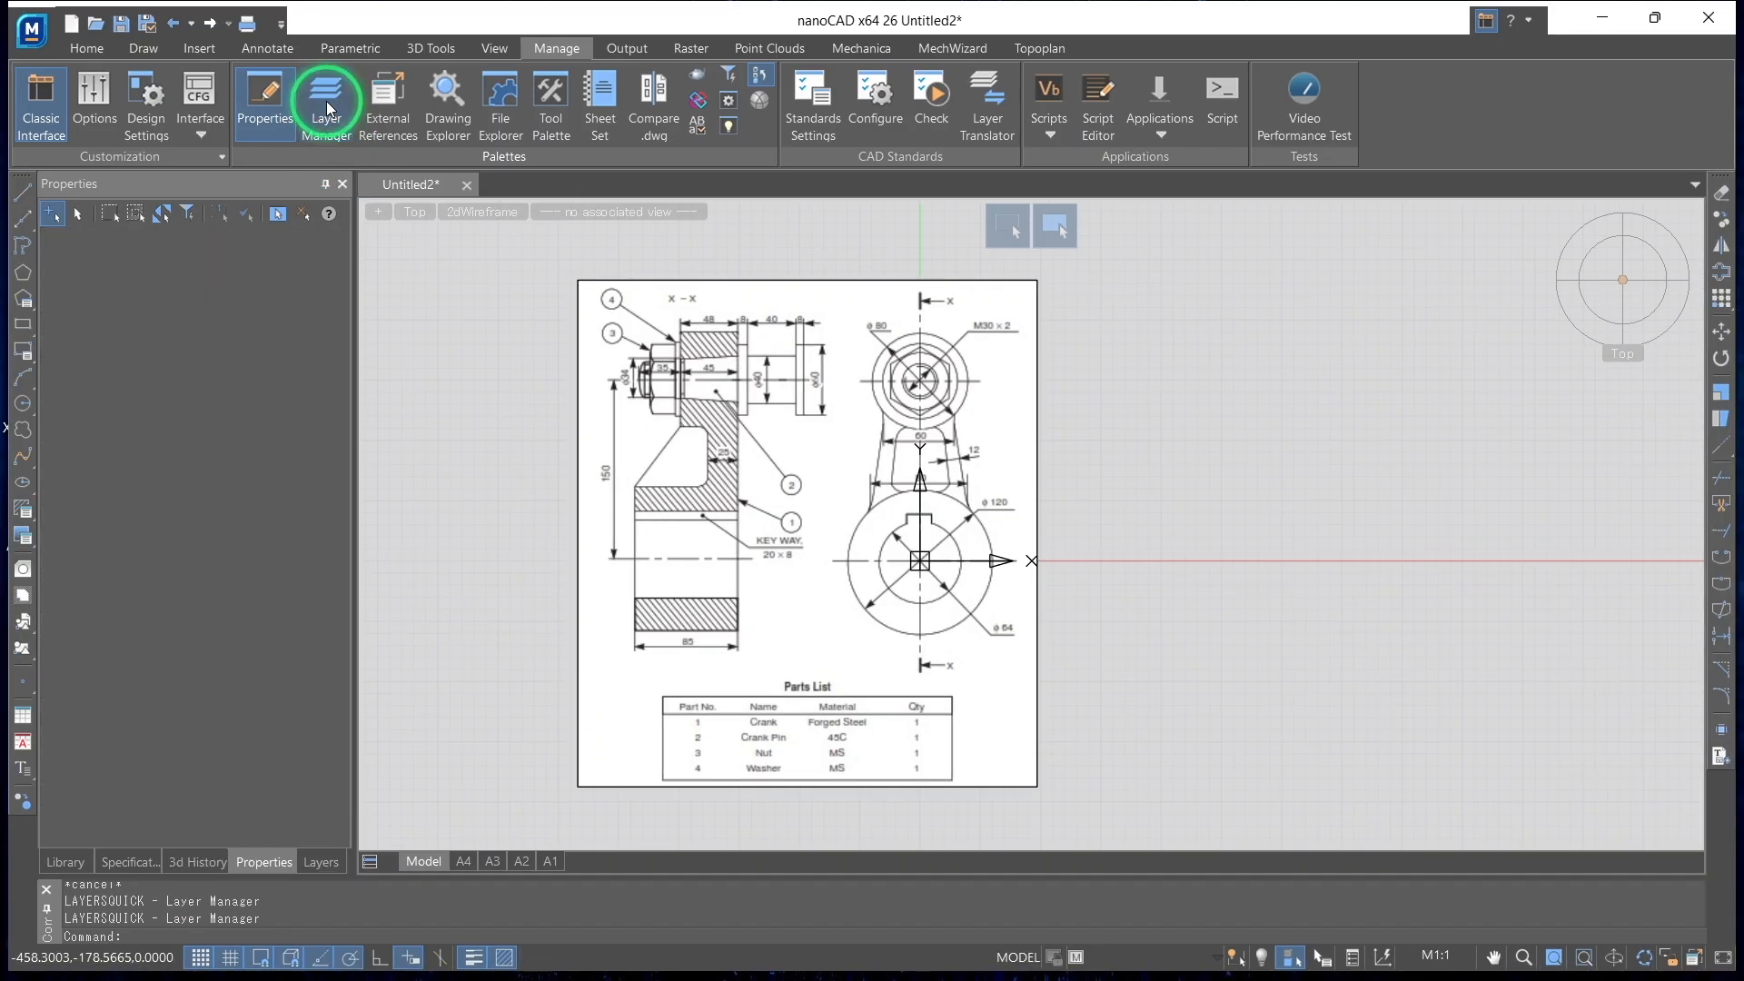
{"action": "left_click", "coordinate": [321, 860]}
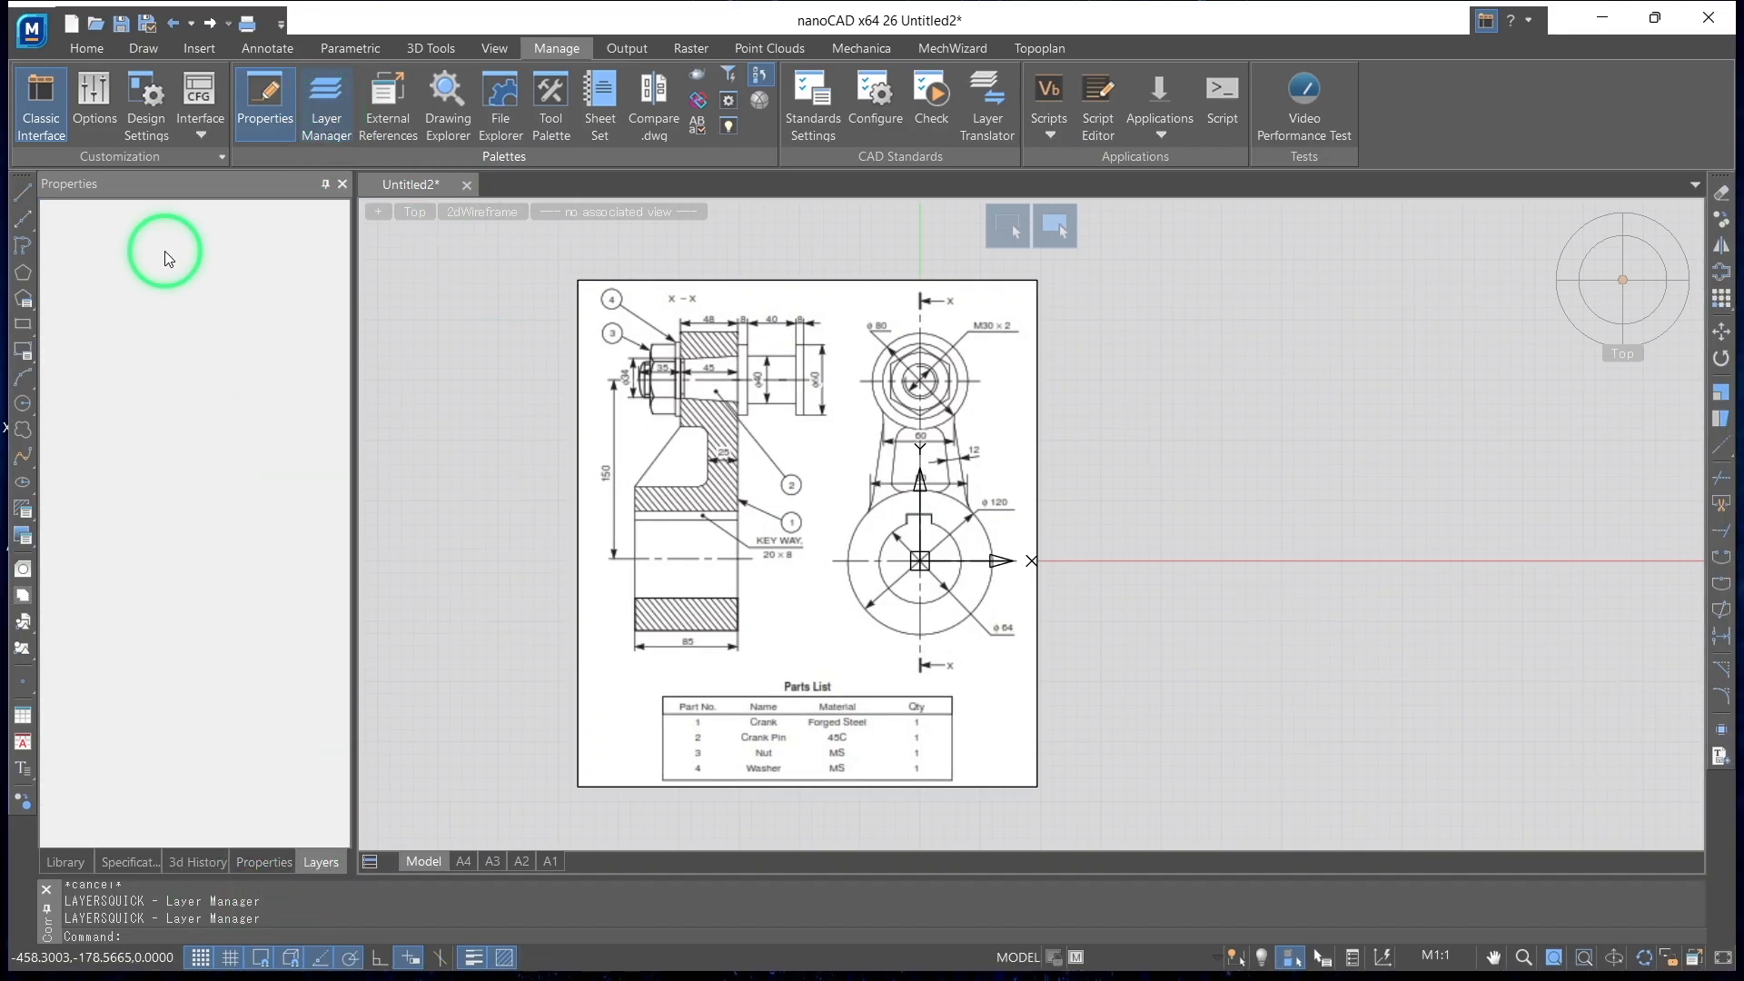
Create a new layer named sketch in the layer properties
{"action": "left_click", "coordinate": [88, 48]}
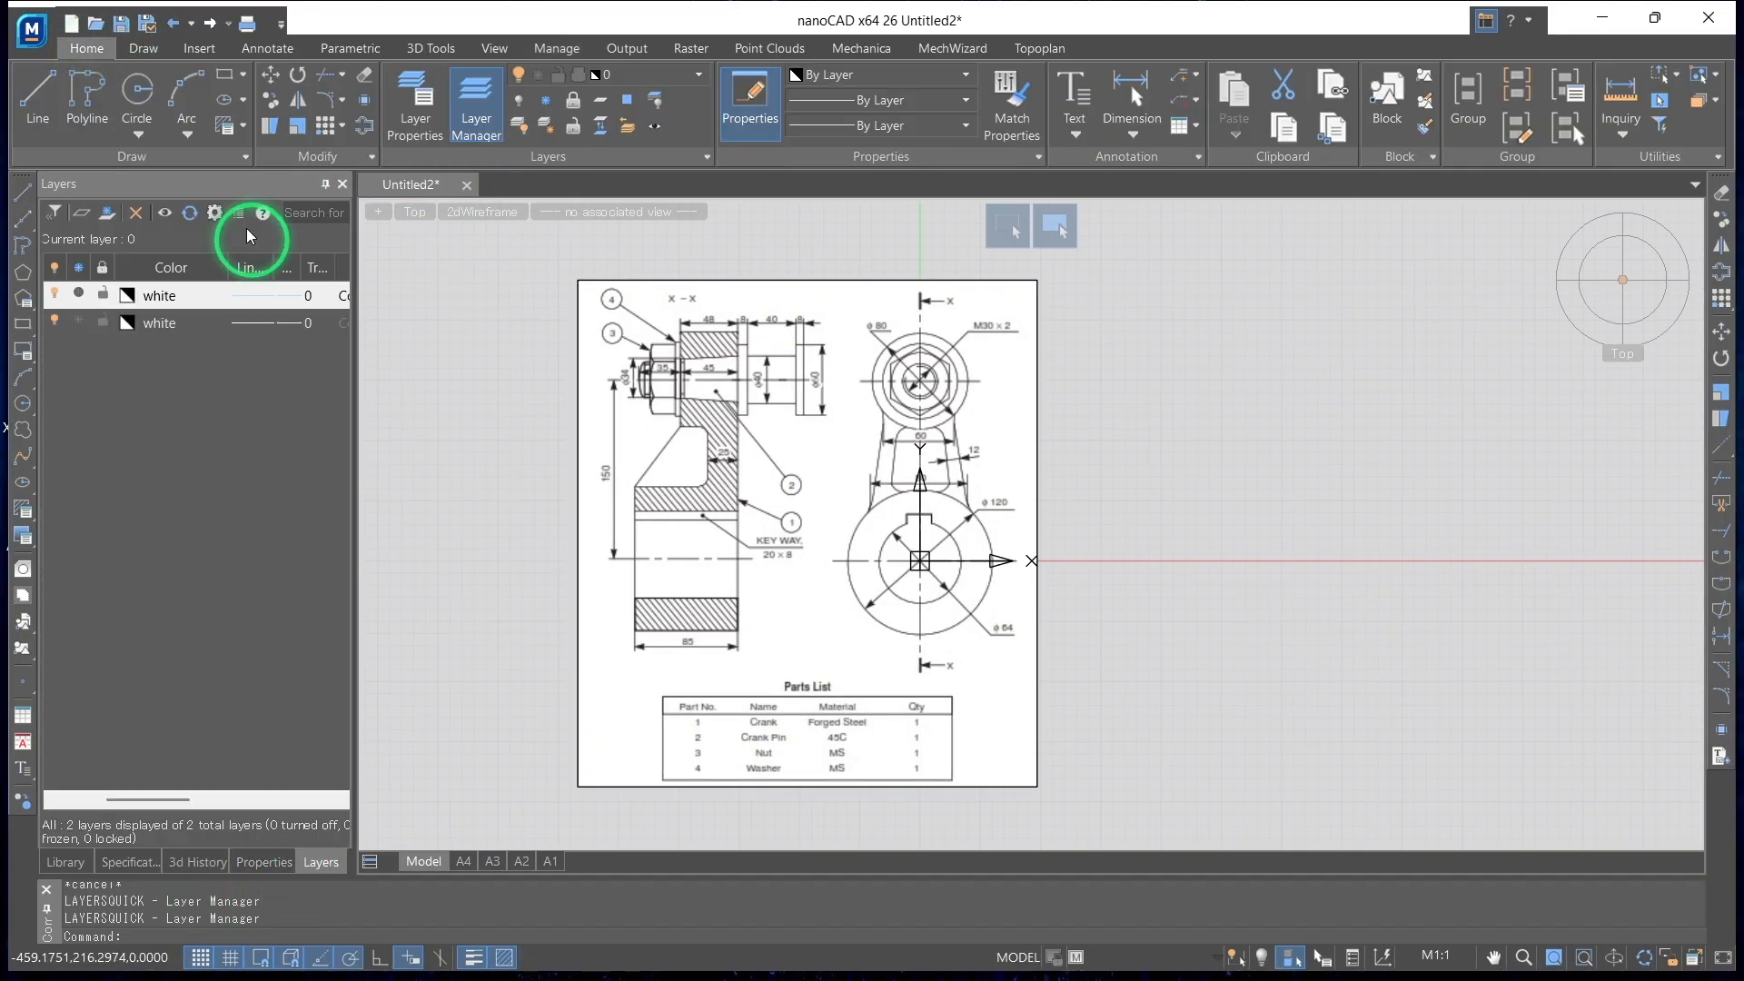
{"action": "left_click", "coordinate": [416, 94]}
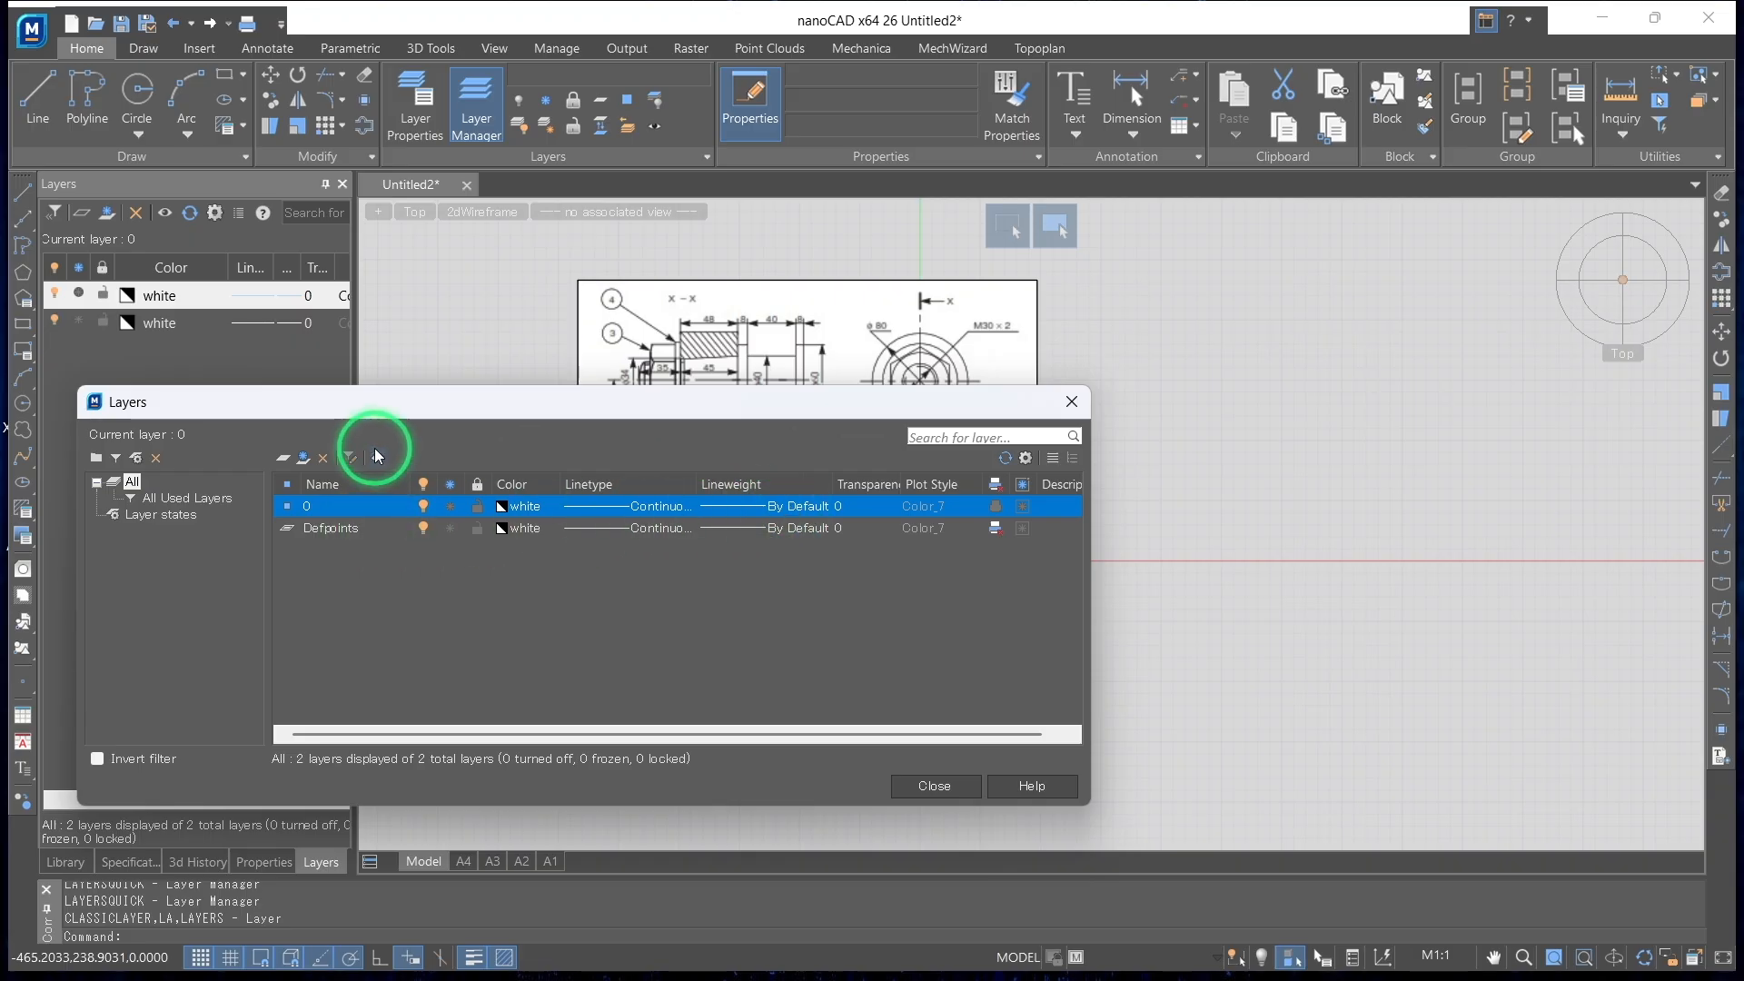
{"action": "left_click", "coordinate": [284, 458]}
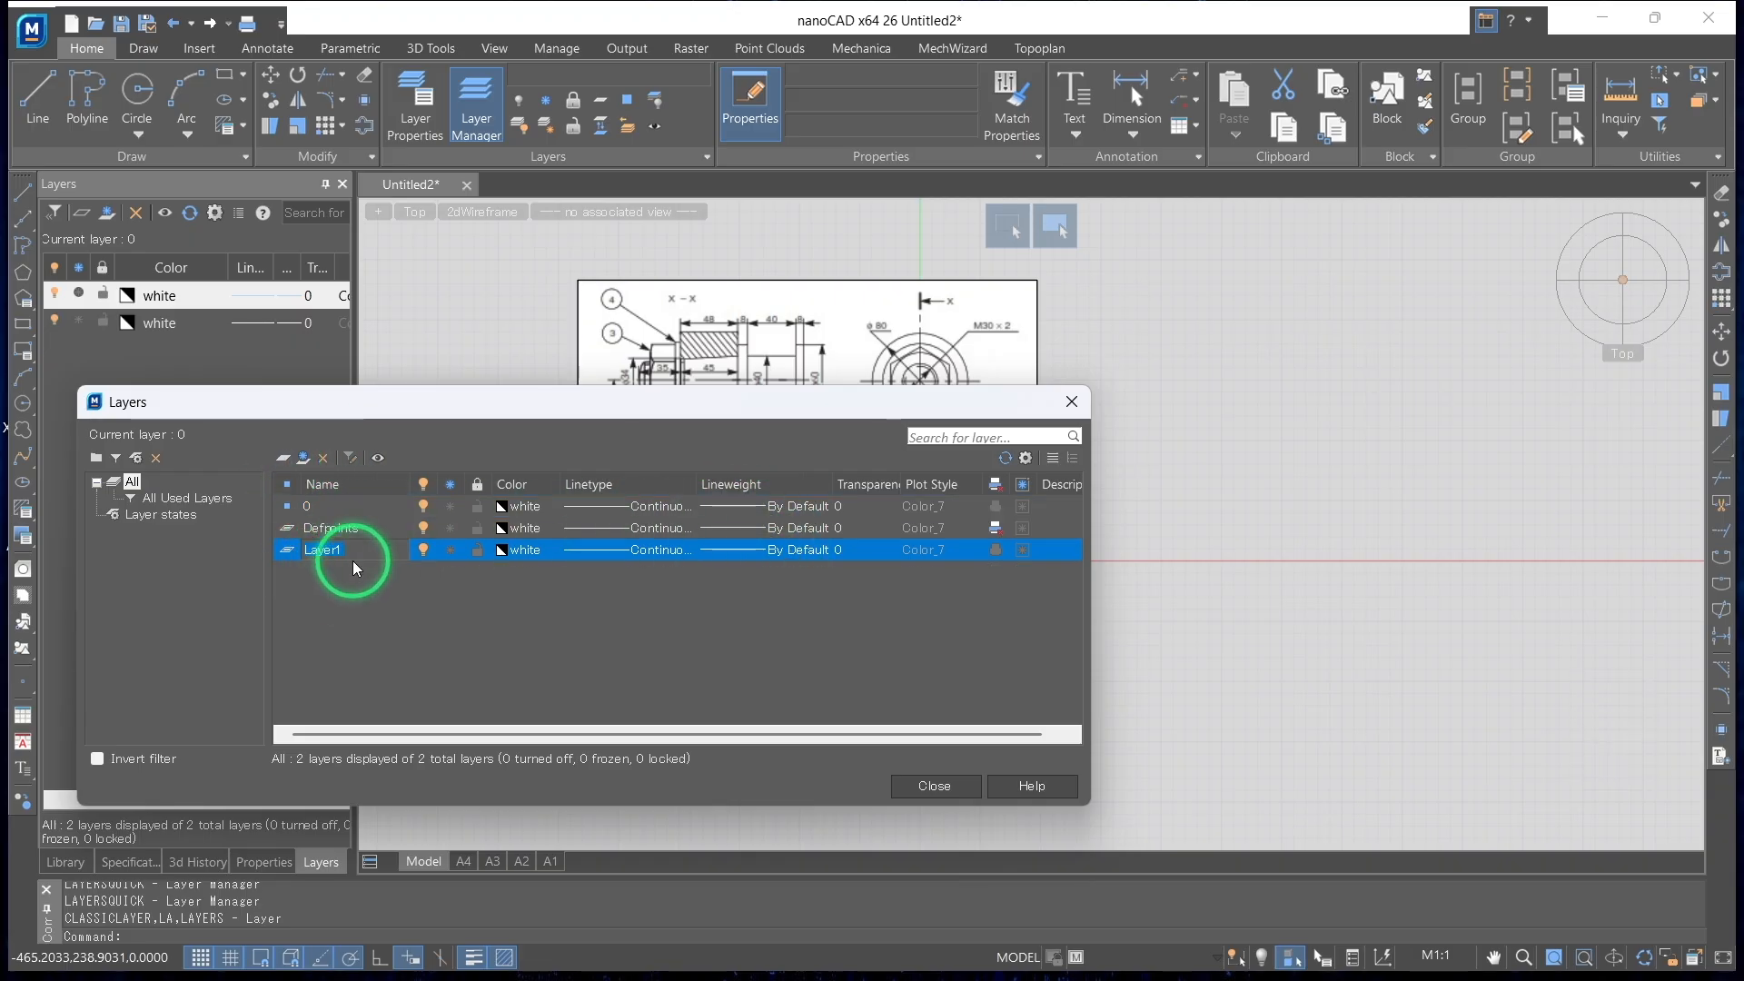
{"action": "type", "text": "sketch"}
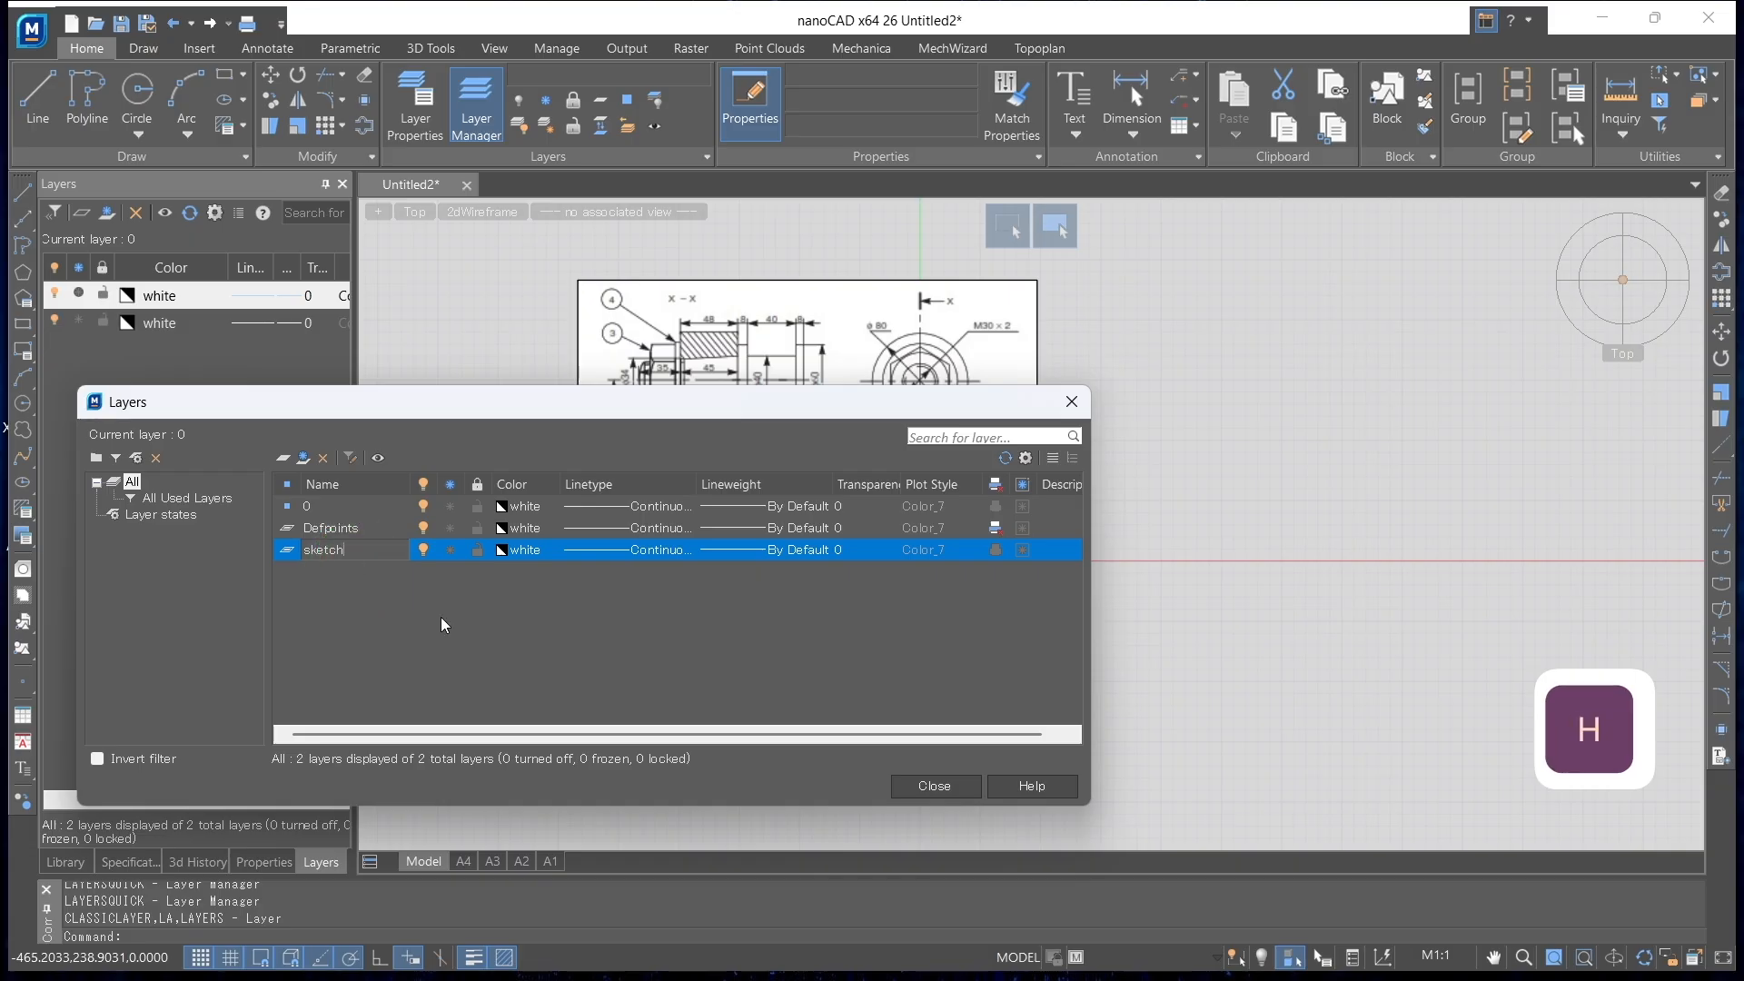
{"action": "left_click", "coordinate": [526, 656]}
Give the sketch layer a red colour and 0.50 mm lineweight, and make it the current layer
{"action": "left_click", "coordinate": [515, 560]}
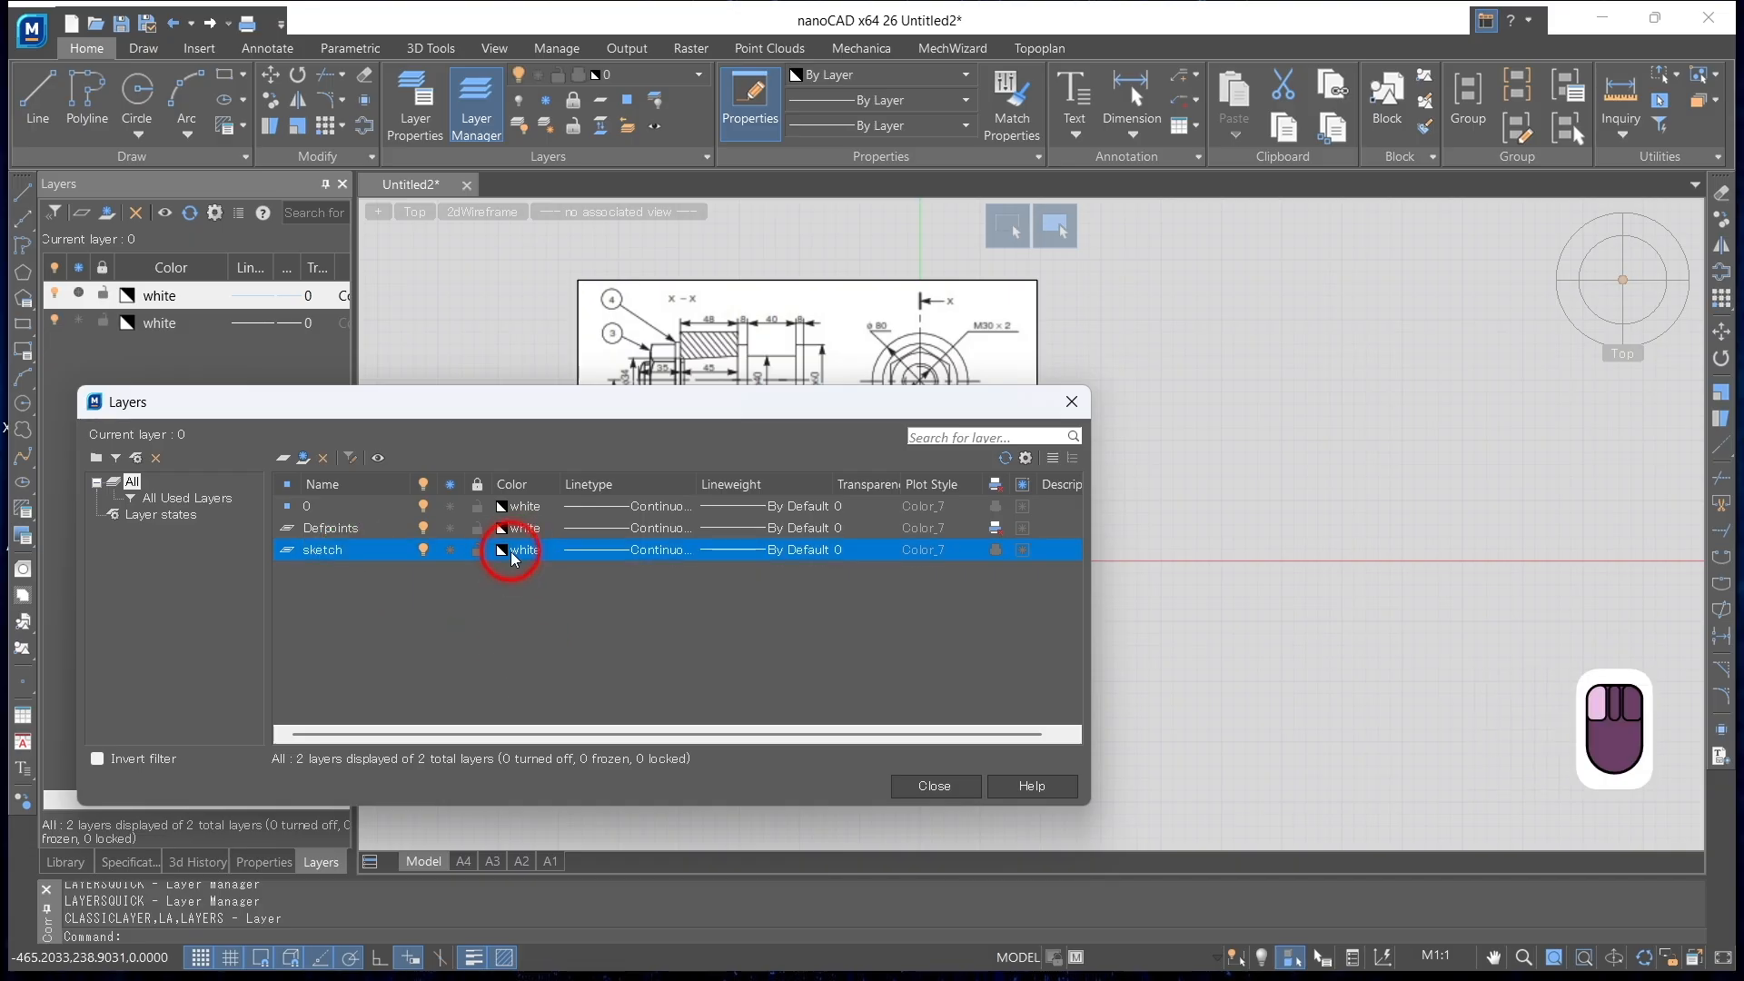
{"action": "left_click", "coordinate": [519, 570]}
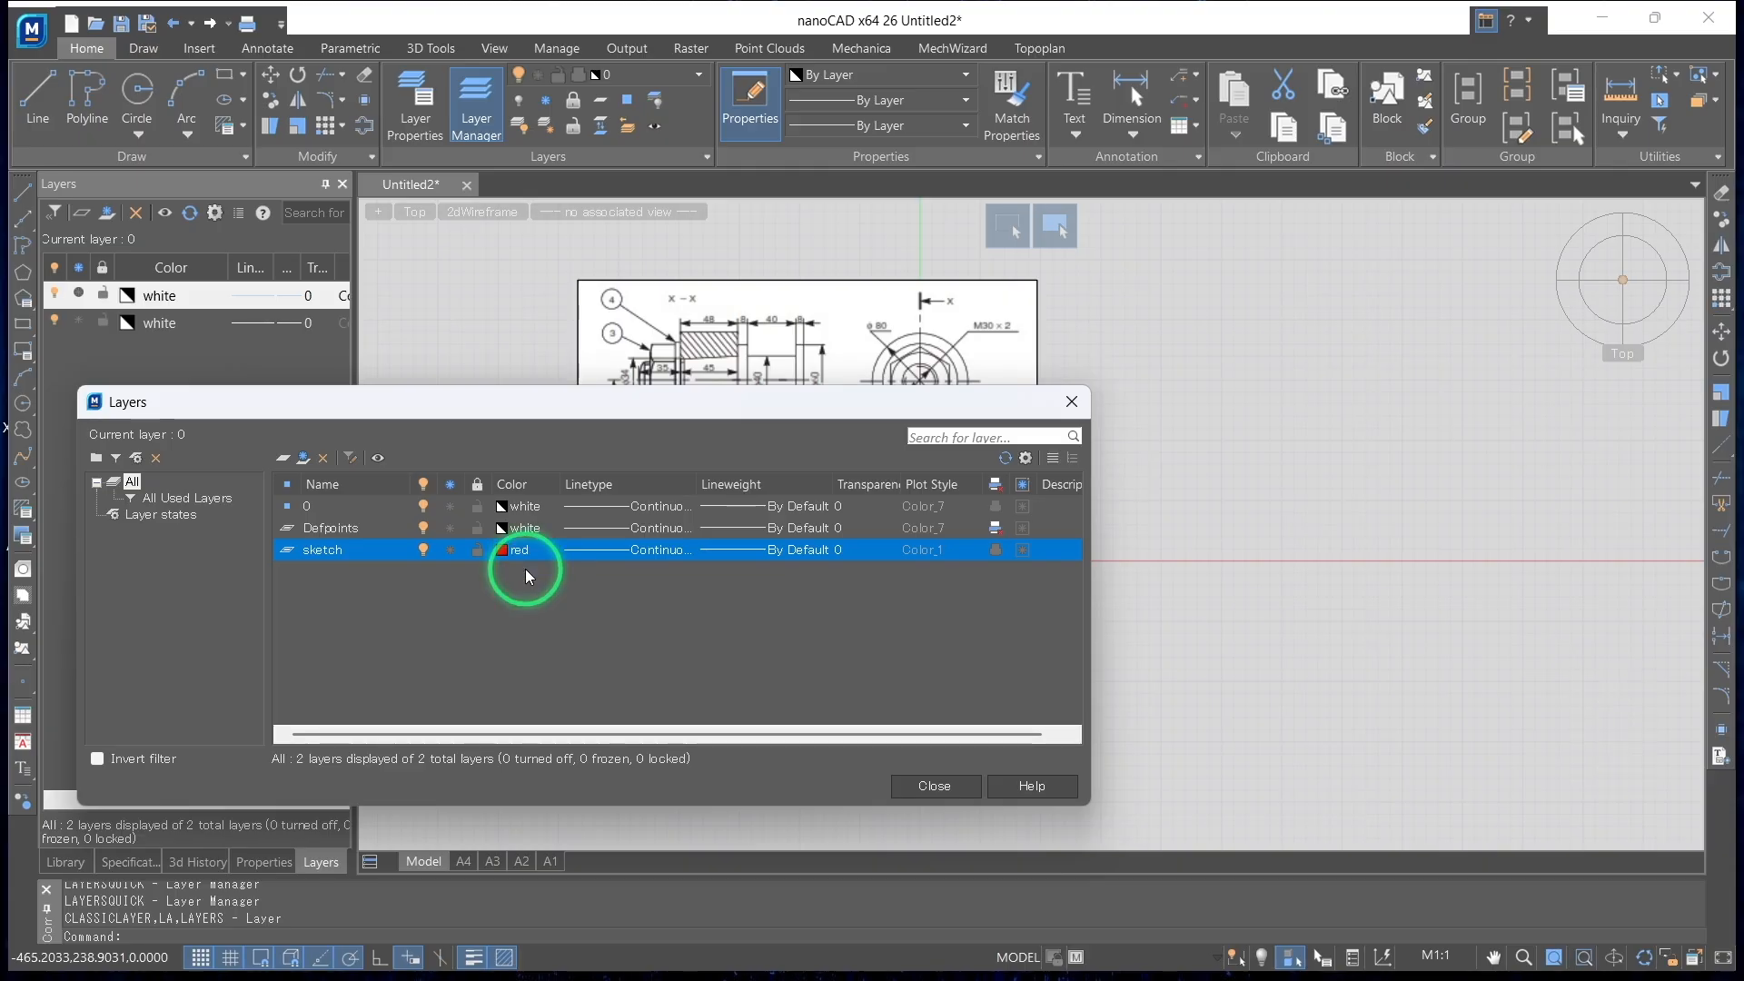
{"action": "left_click", "coordinate": [735, 552]}
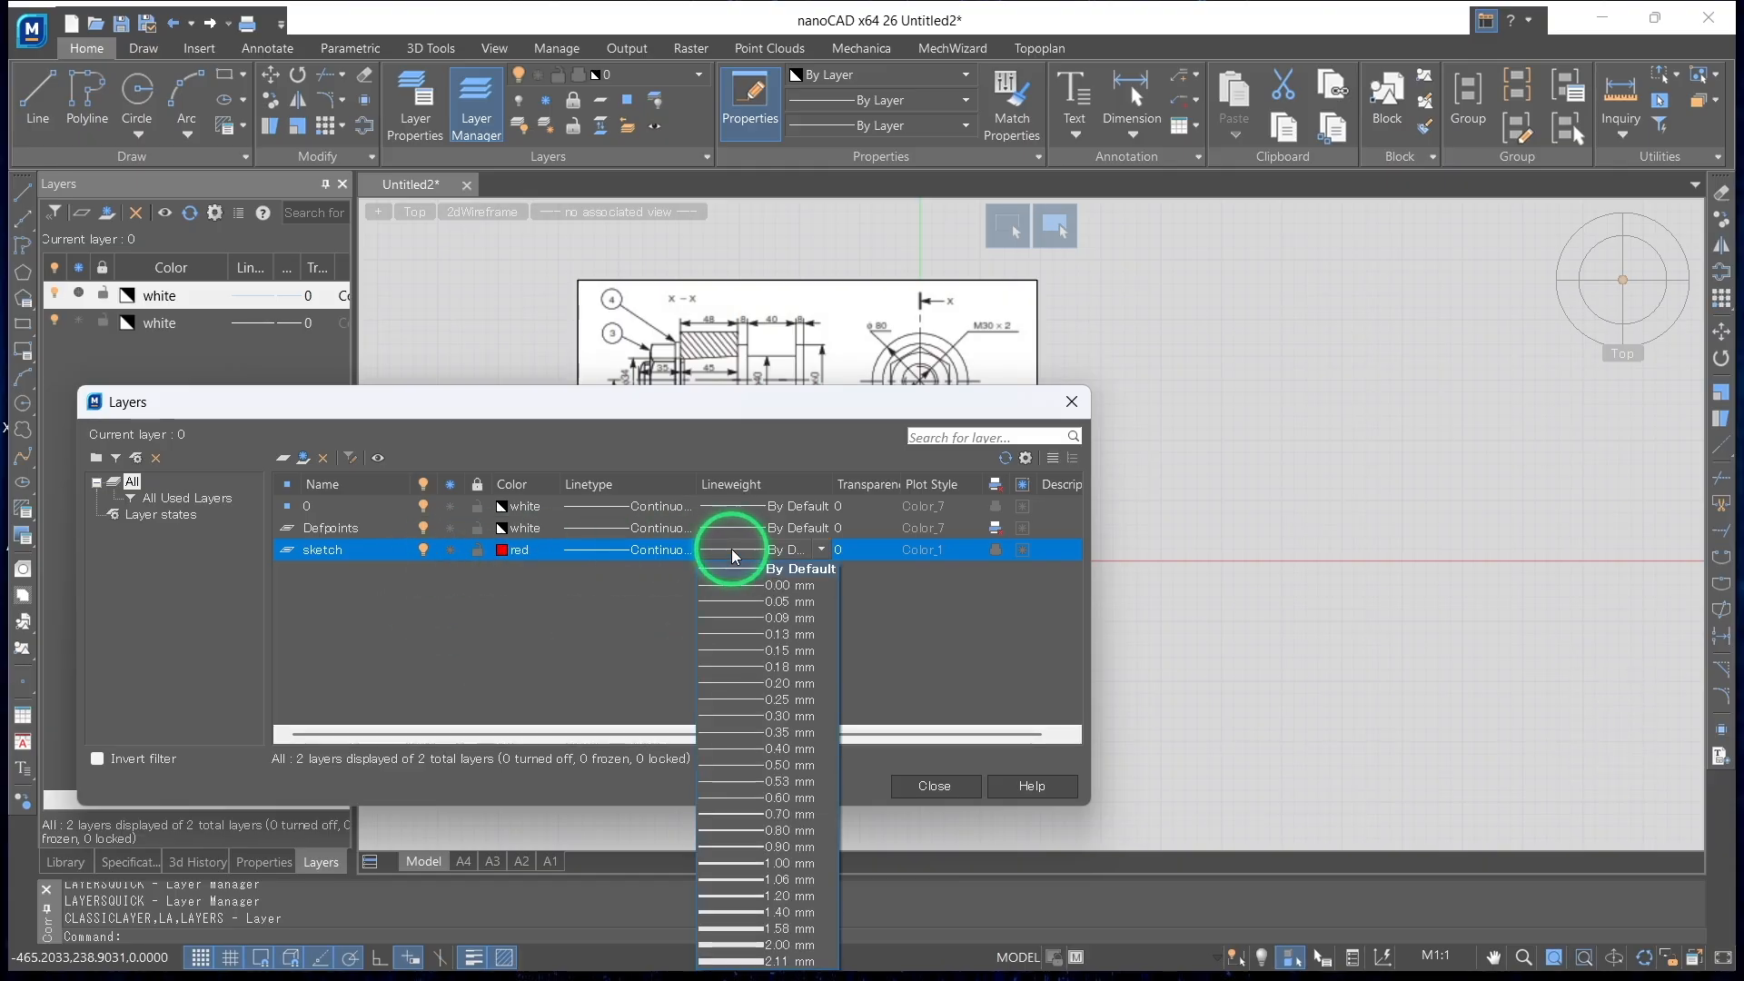
{"action": "left_click", "coordinate": [742, 767]}
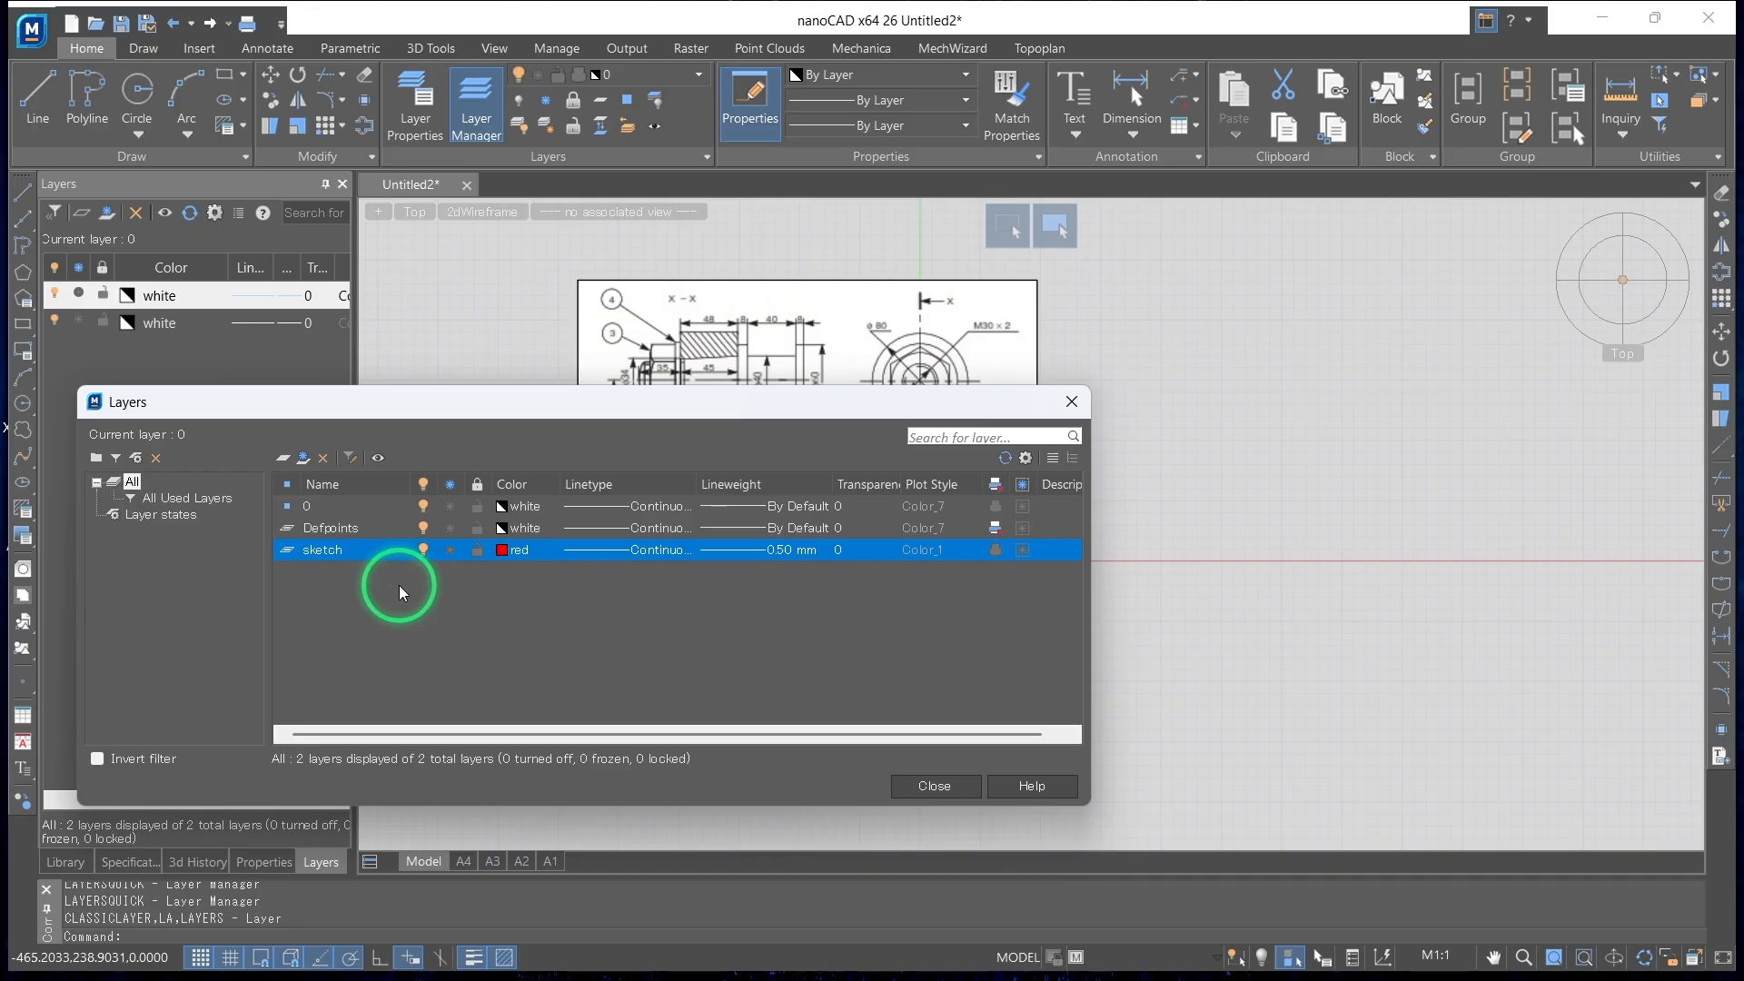
{"action": "double_click", "coordinate": [303, 561]}
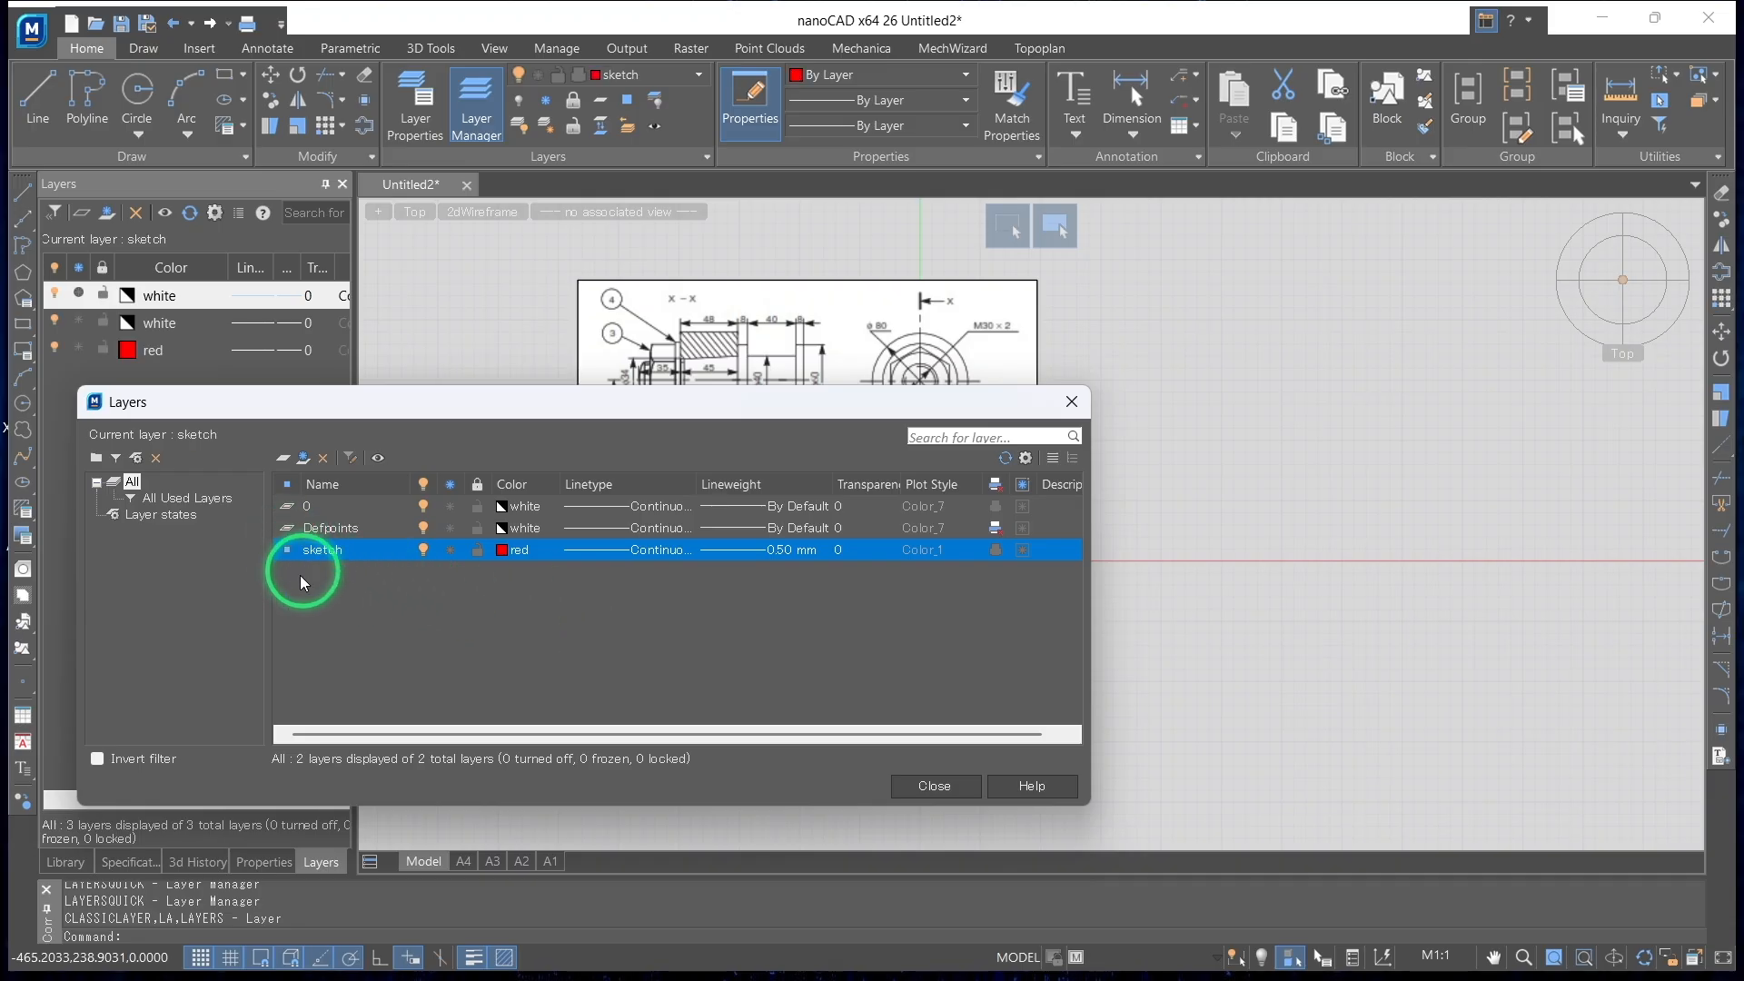
{"action": "left_click", "coordinate": [936, 787]}
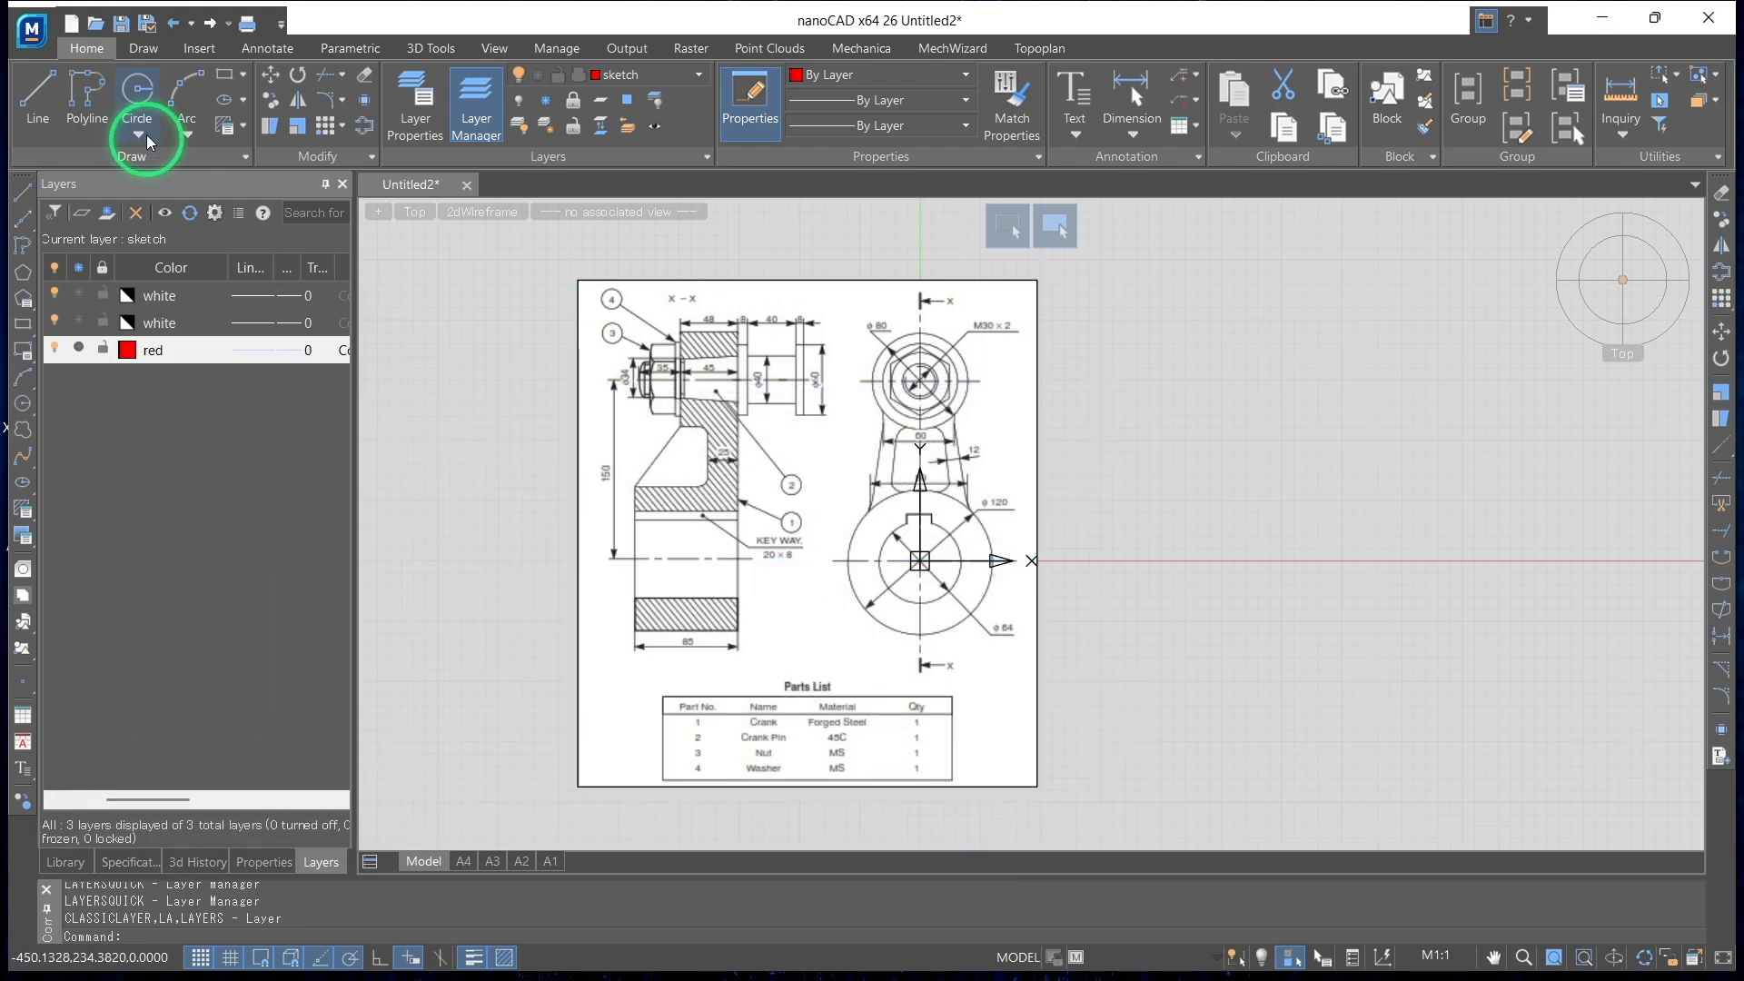
Draw a circle of radius 60 centred on the origin, over the ø120 outline of the reference image
{"action": "left_click", "coordinate": [138, 91]}
{"action": "scroll", "coordinate": [900, 561], "scroll_direction": "up", "scroll_amount": 4}
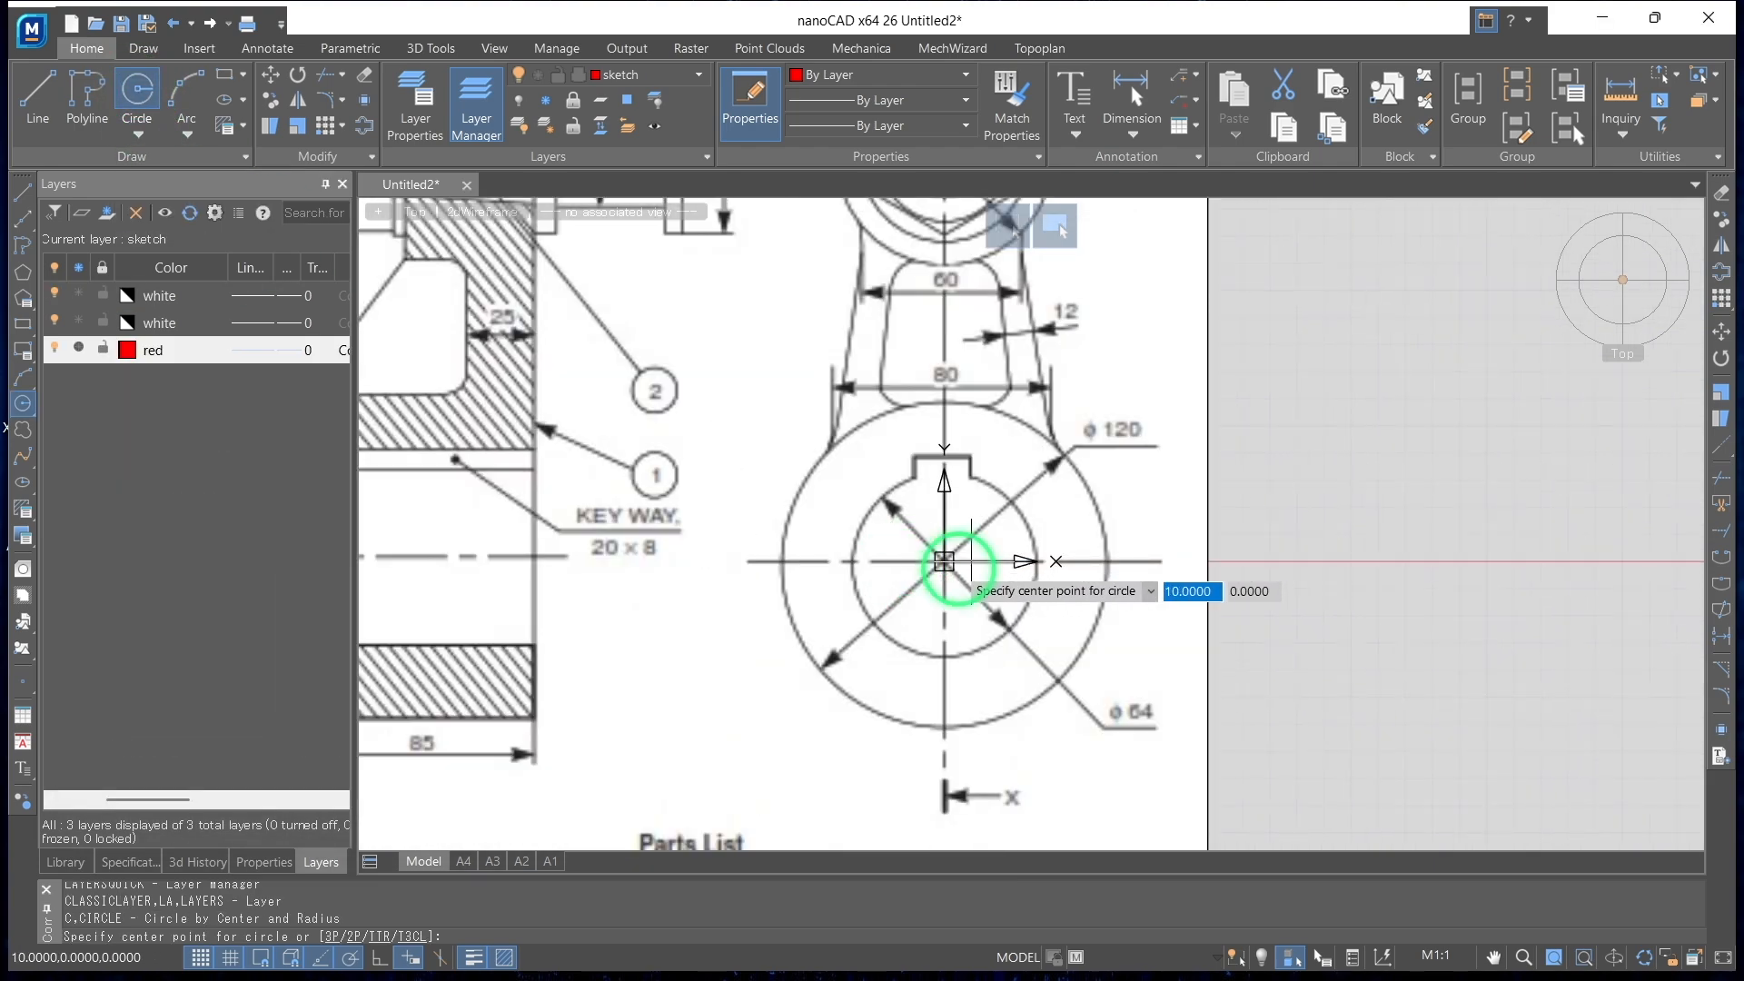
{"action": "left_click", "coordinate": [944, 561]}
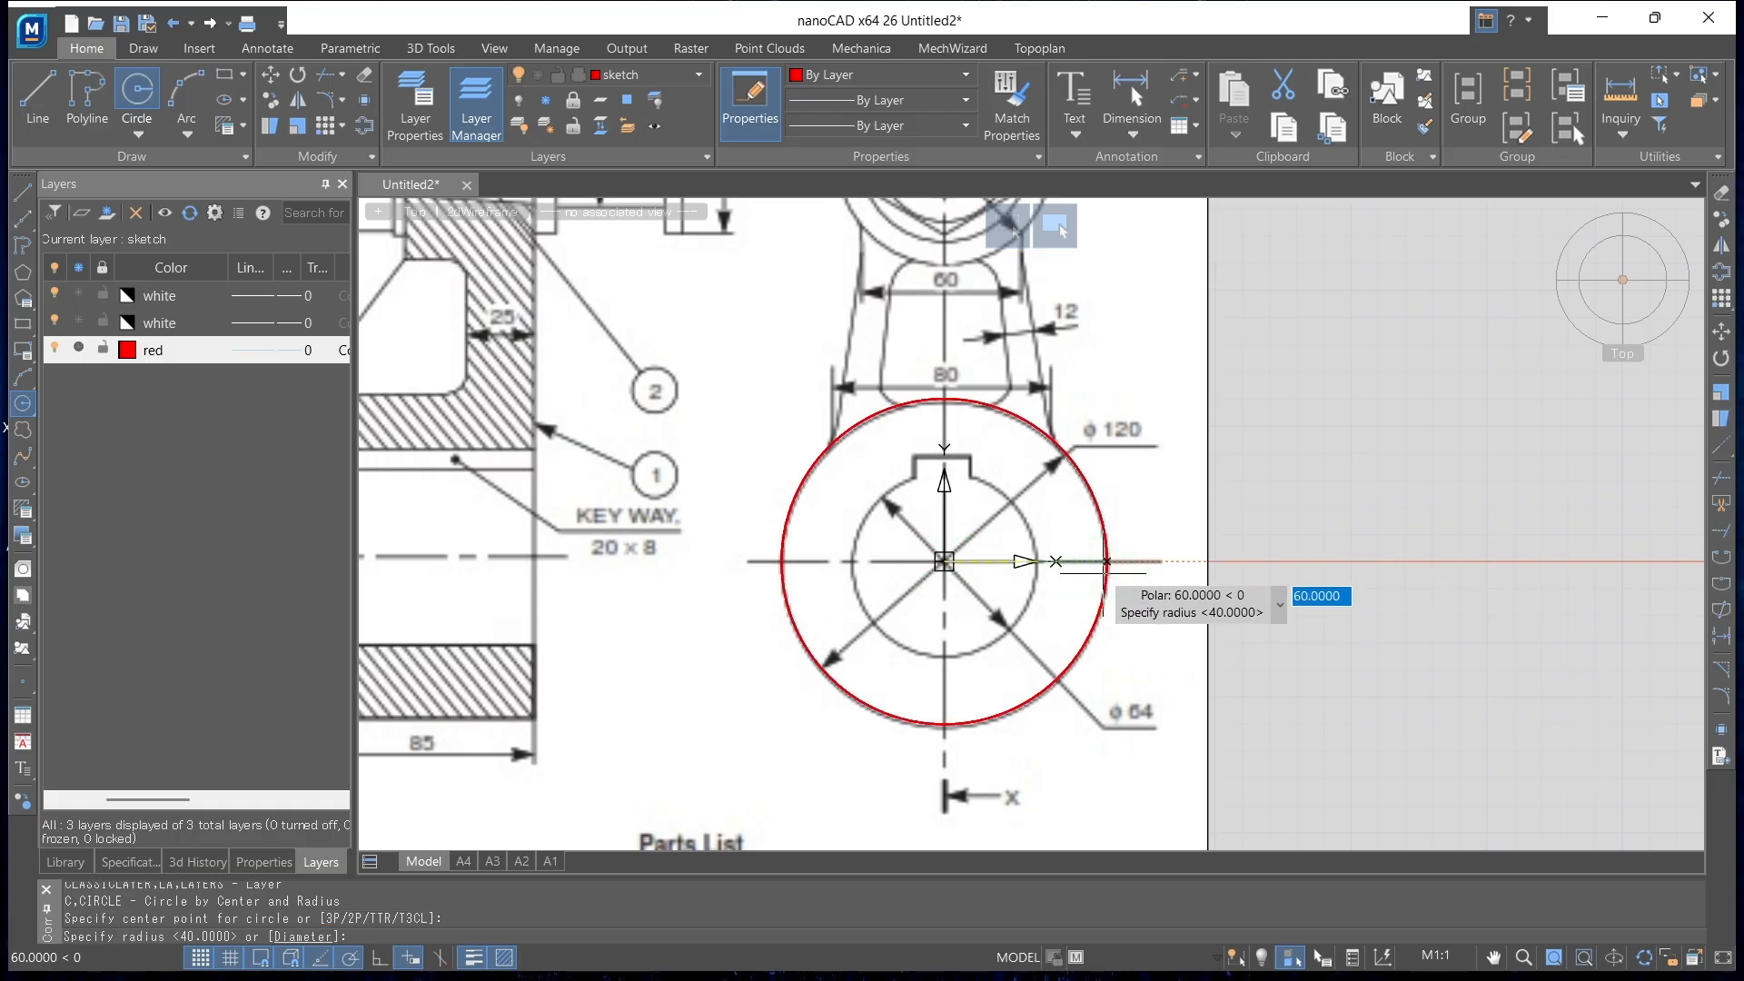
{"action": "type", "text": "60"}
{"action": "key", "text": "Return"}
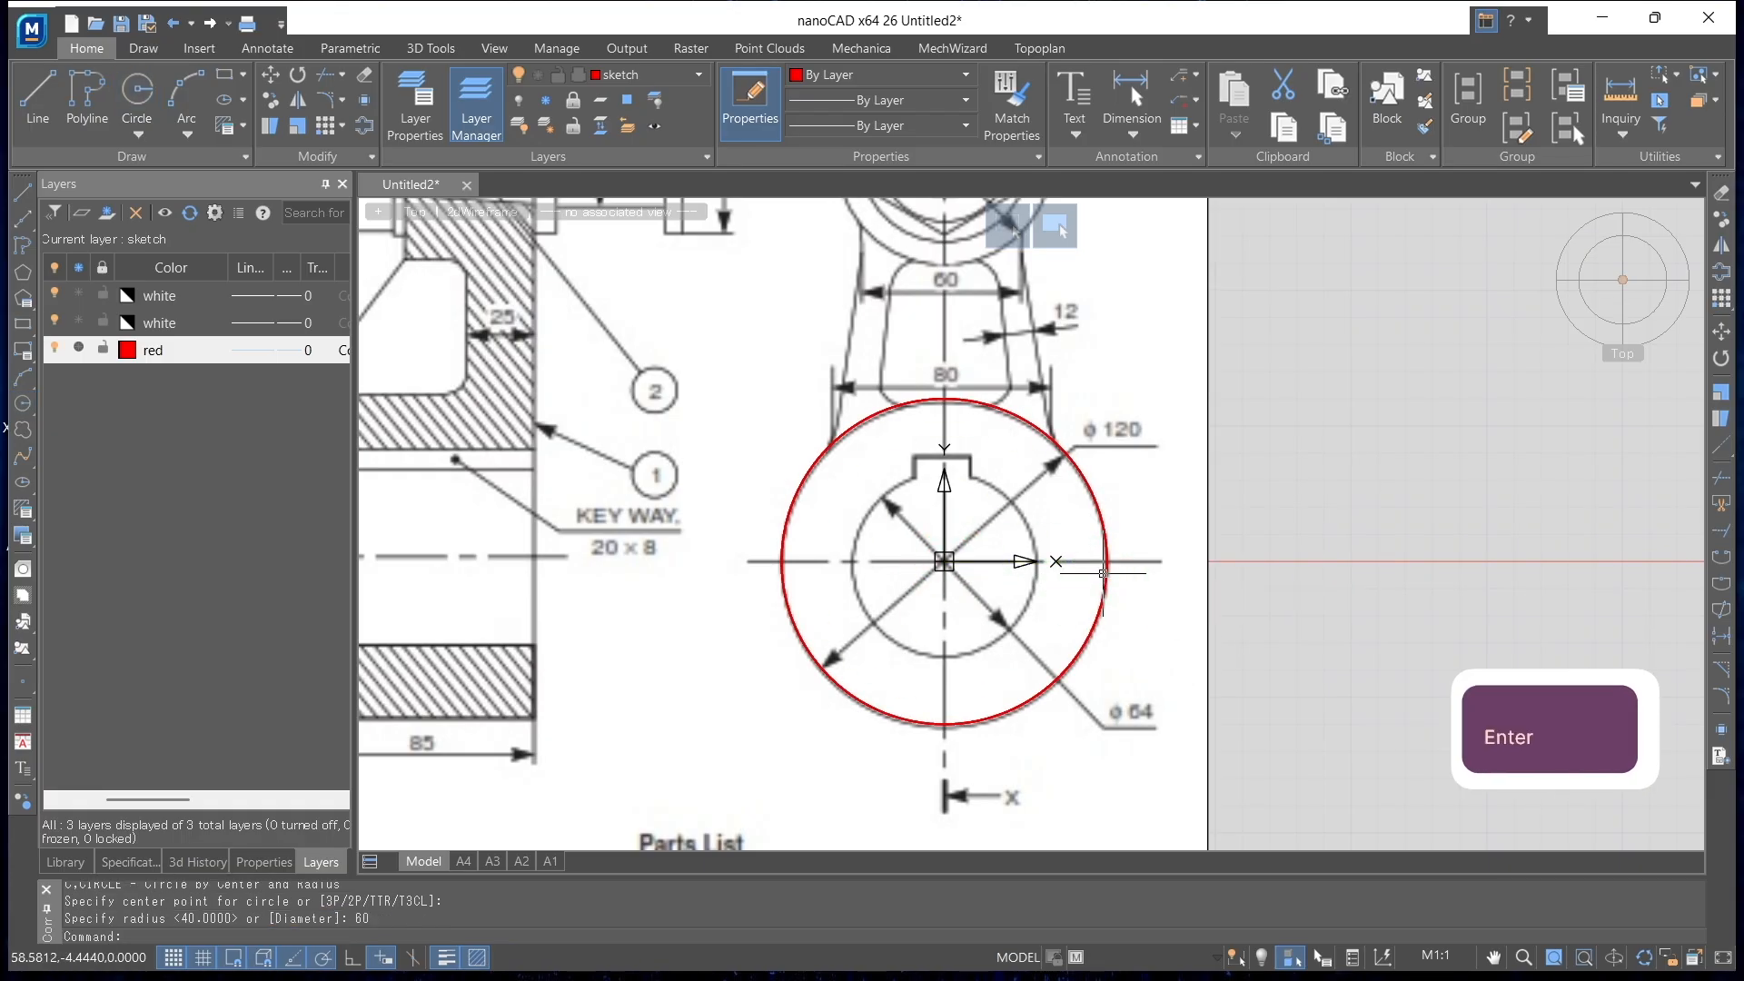
Draw a concentric circle of radius 32 at the origin for the ø64 bore
{"action": "left_click", "coordinate": [134, 91]}
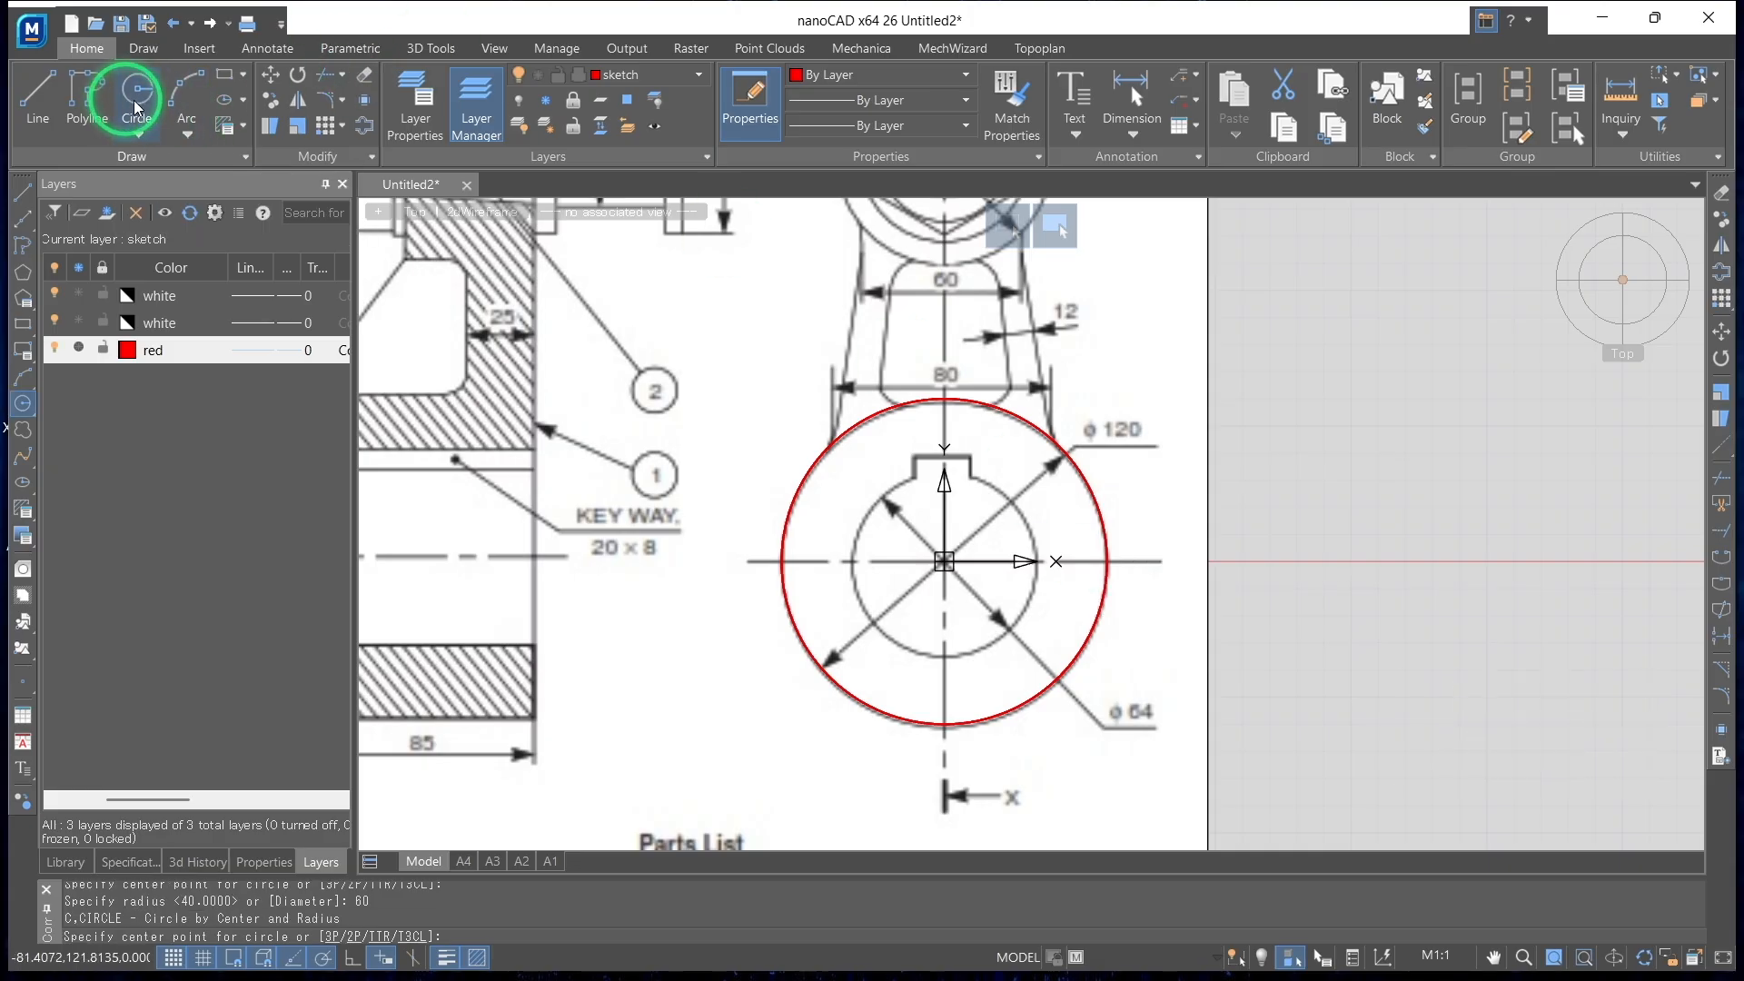
{"action": "left_click", "coordinate": [944, 561]}
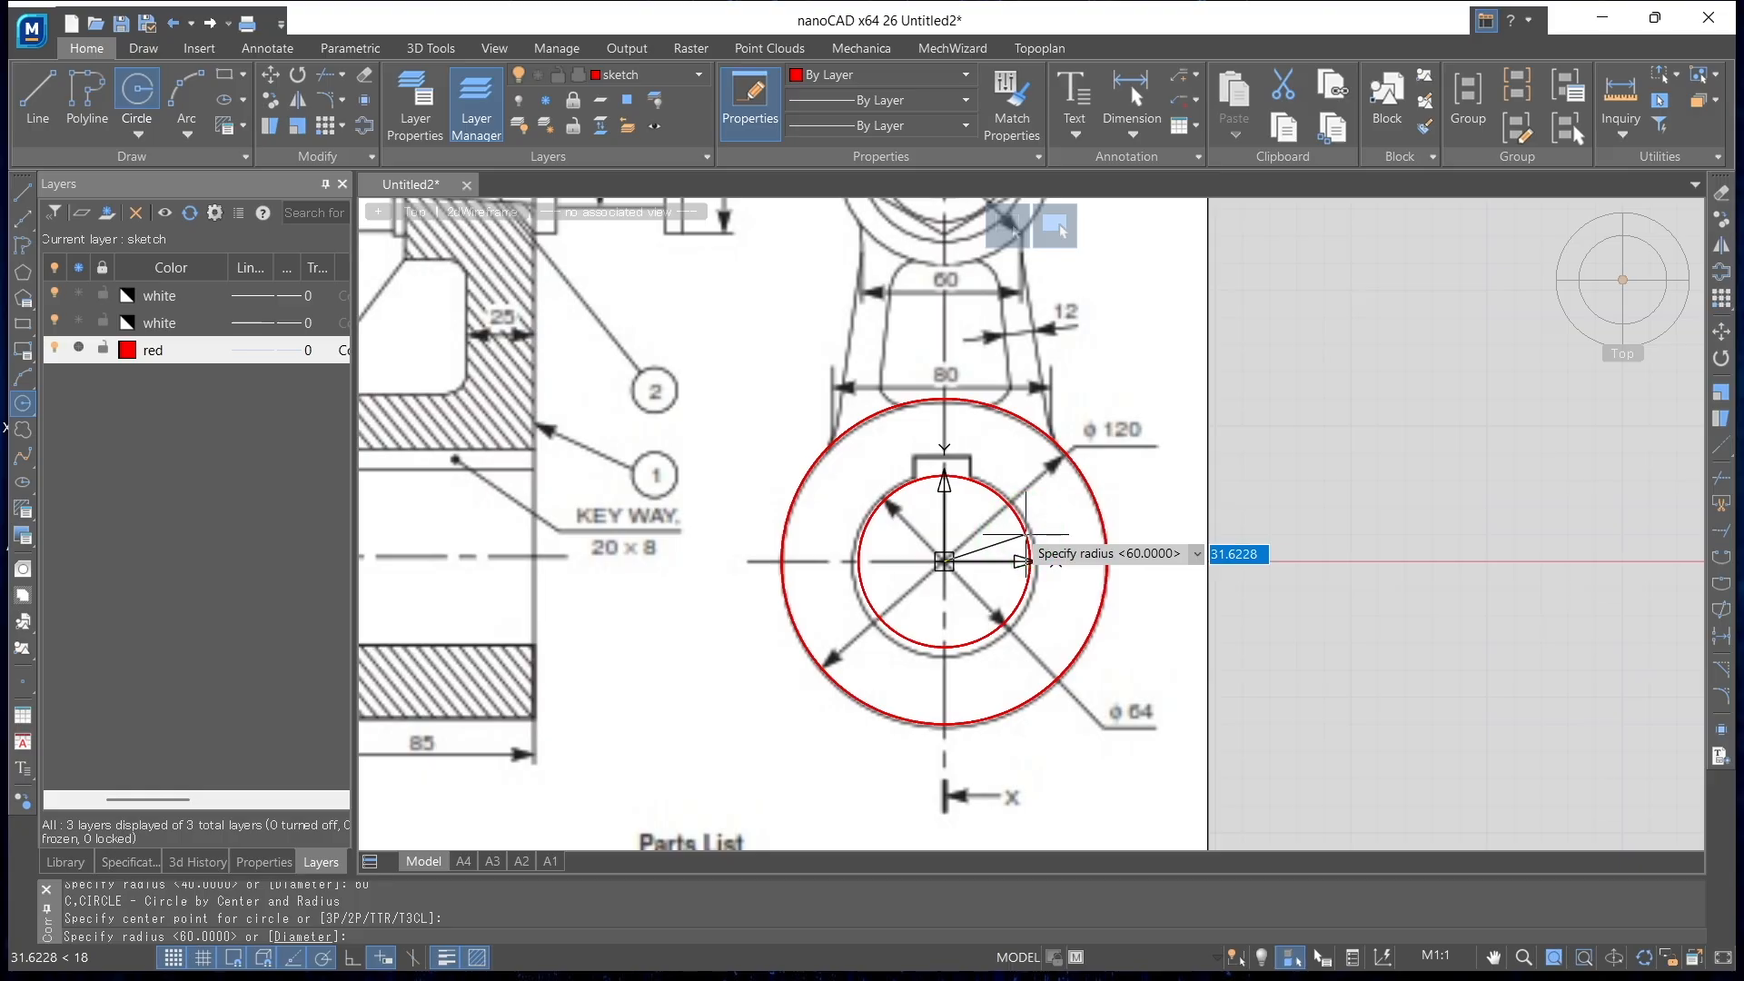
{"action": "type", "text": "32"}
{"action": "key", "text": "Return"}
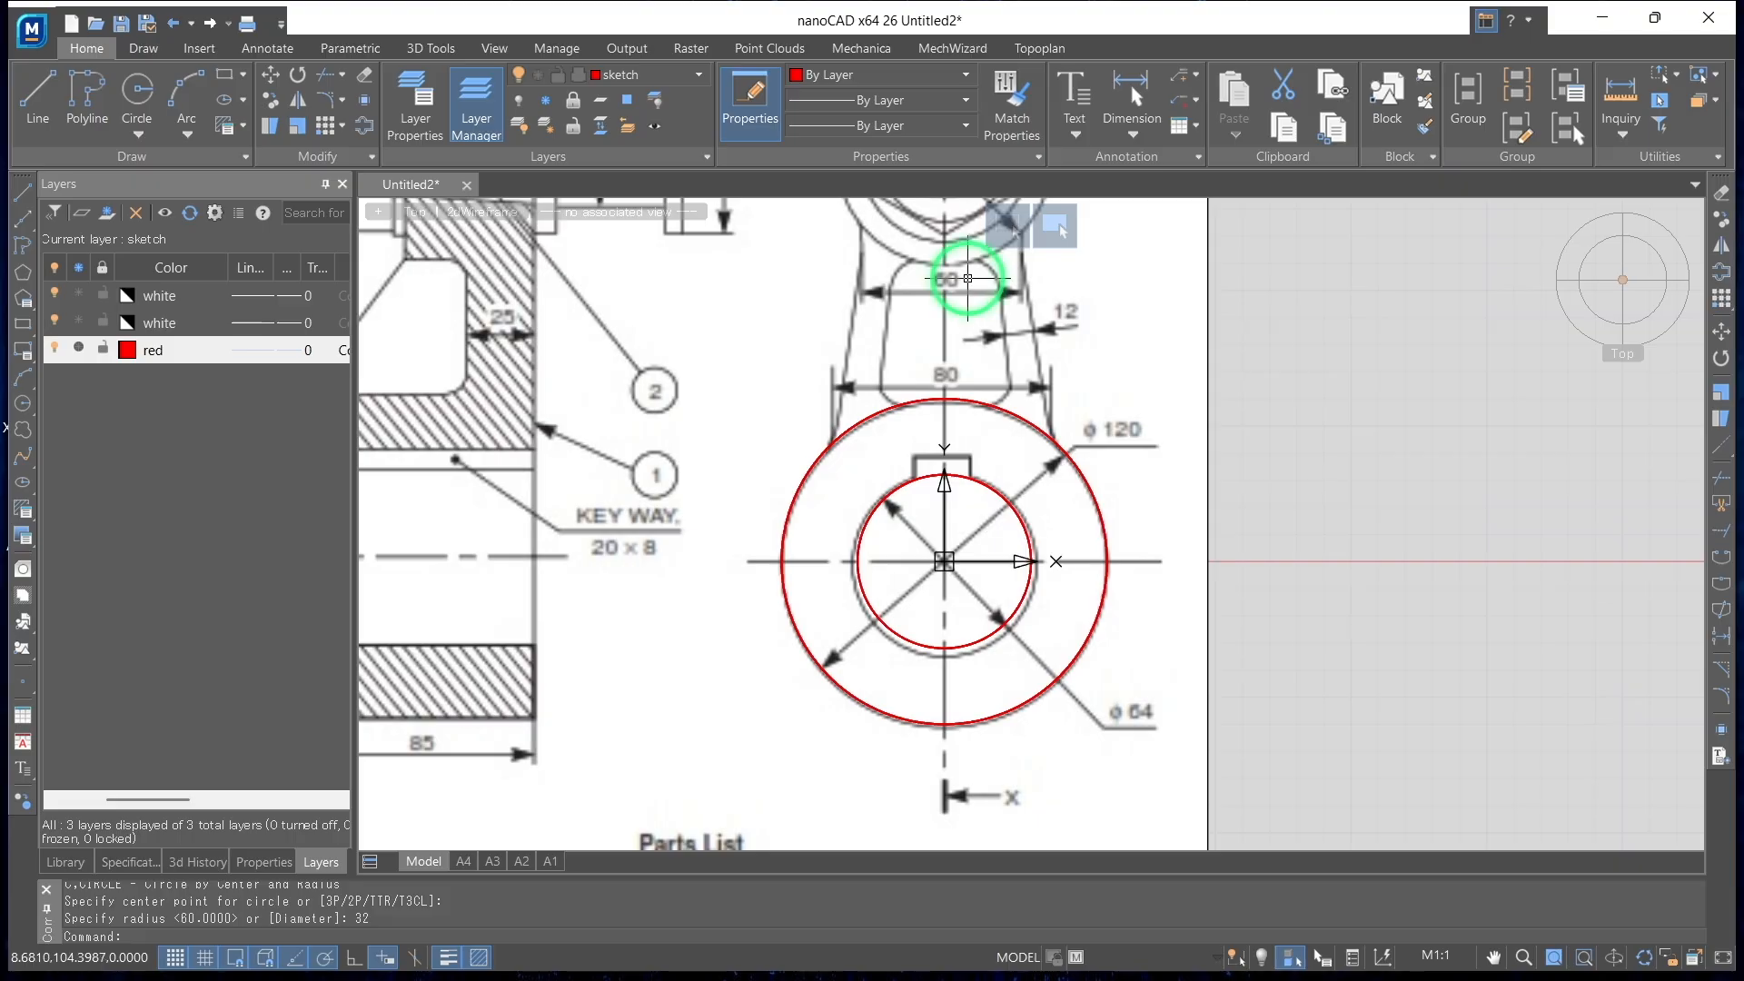
Draw a vertical line 150 long upward from the origin with ortho mode on, toward the upper boss centre
{"action": "type", "text": "l"}
{"action": "key", "text": "space"}
{"action": "left_click", "coordinate": [355, 959]}
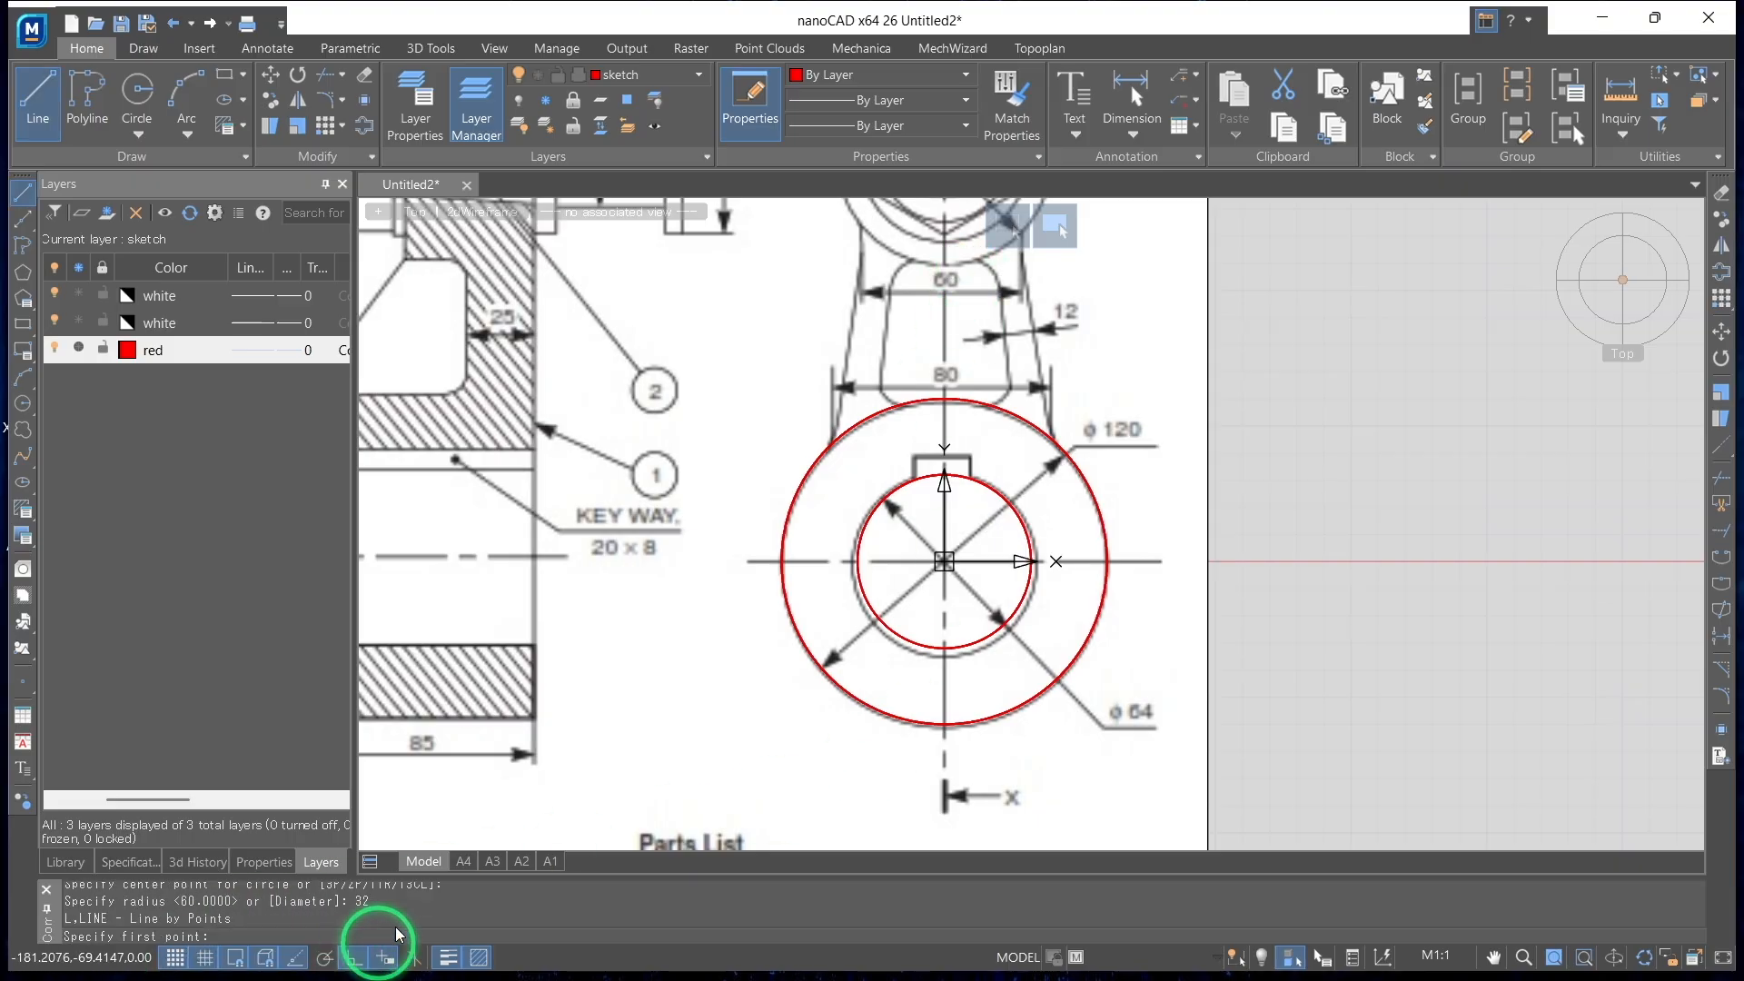
{"action": "left_click", "coordinate": [945, 562]}
{"action": "scroll", "coordinate": [979, 425], "scroll_direction": "down", "scroll_amount": 5}
{"action": "scroll", "coordinate": [958, 400], "scroll_direction": "up", "scroll_amount": 4}
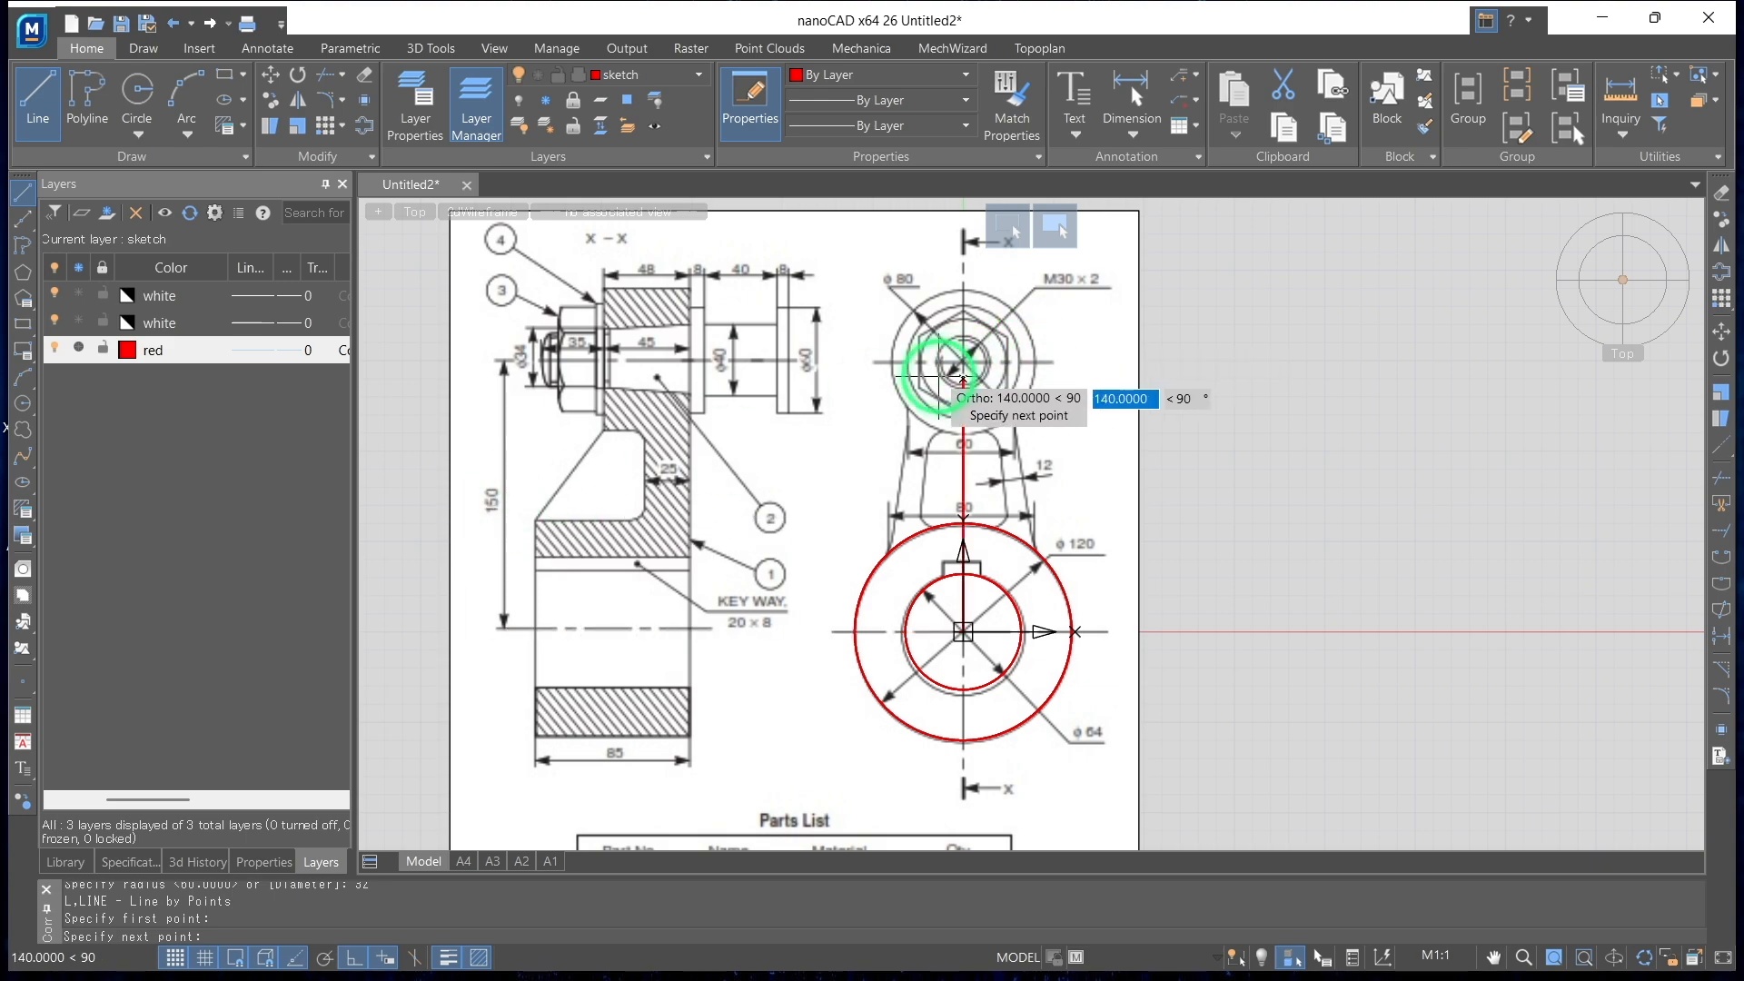
{"action": "type", "text": "150"}
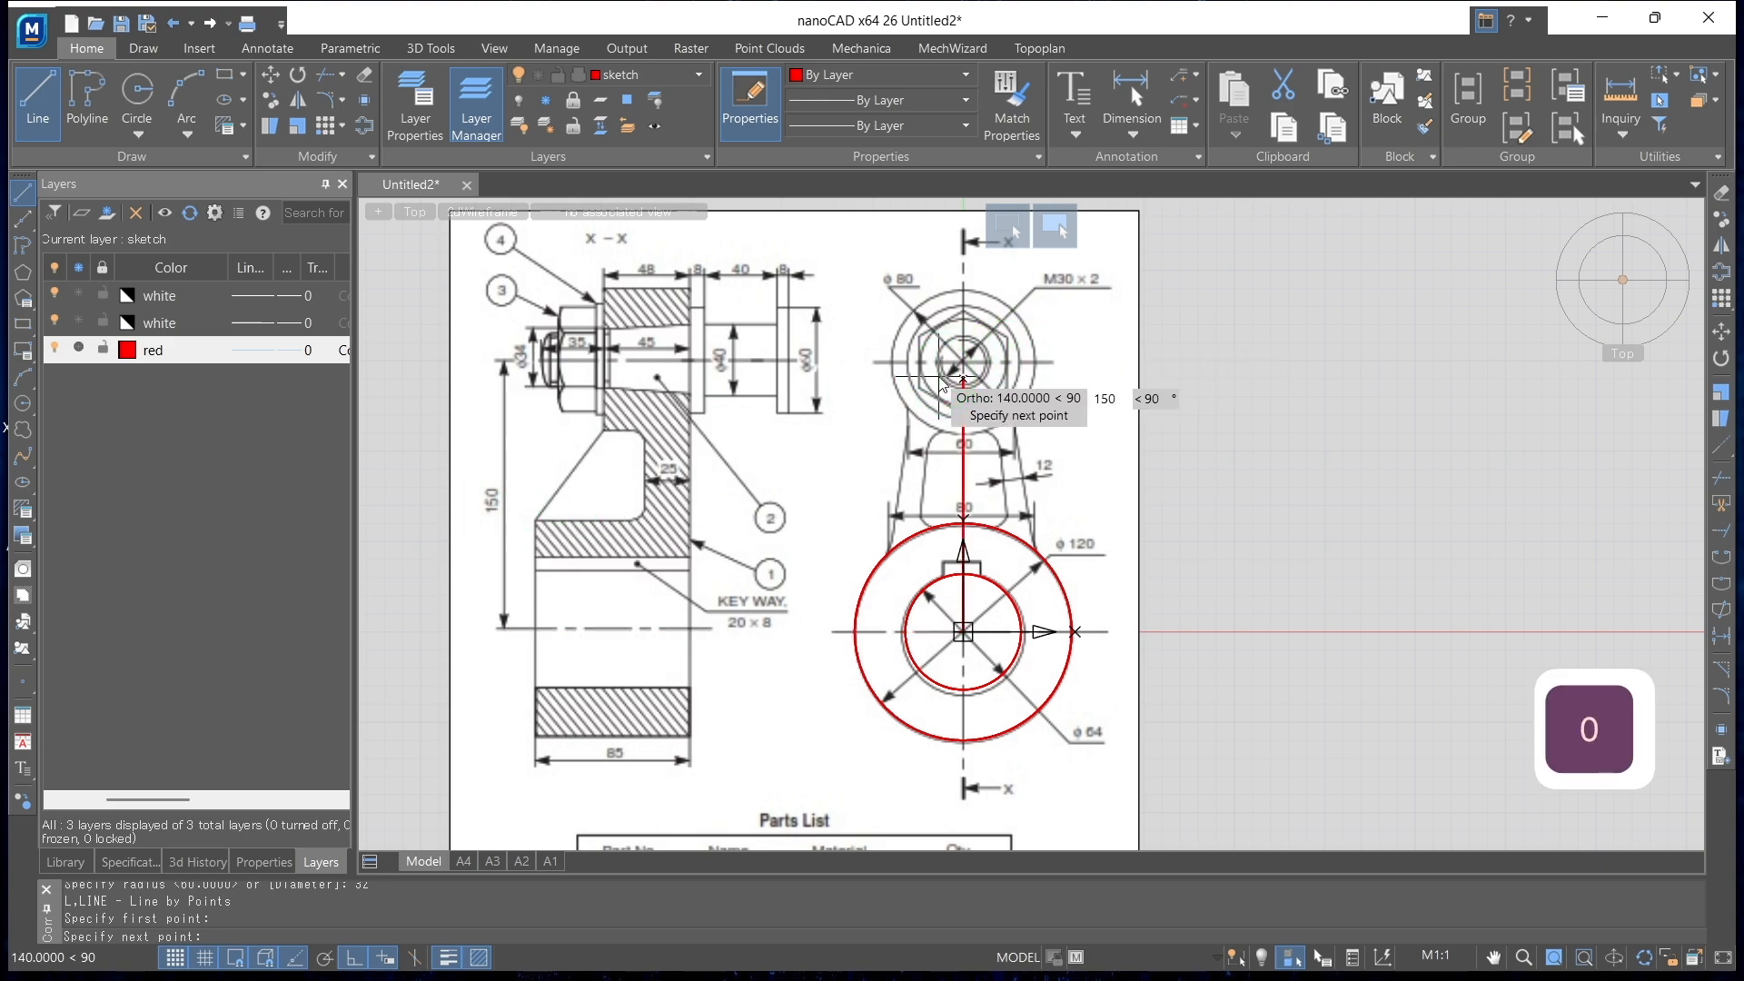
{"action": "key", "text": "Return"}
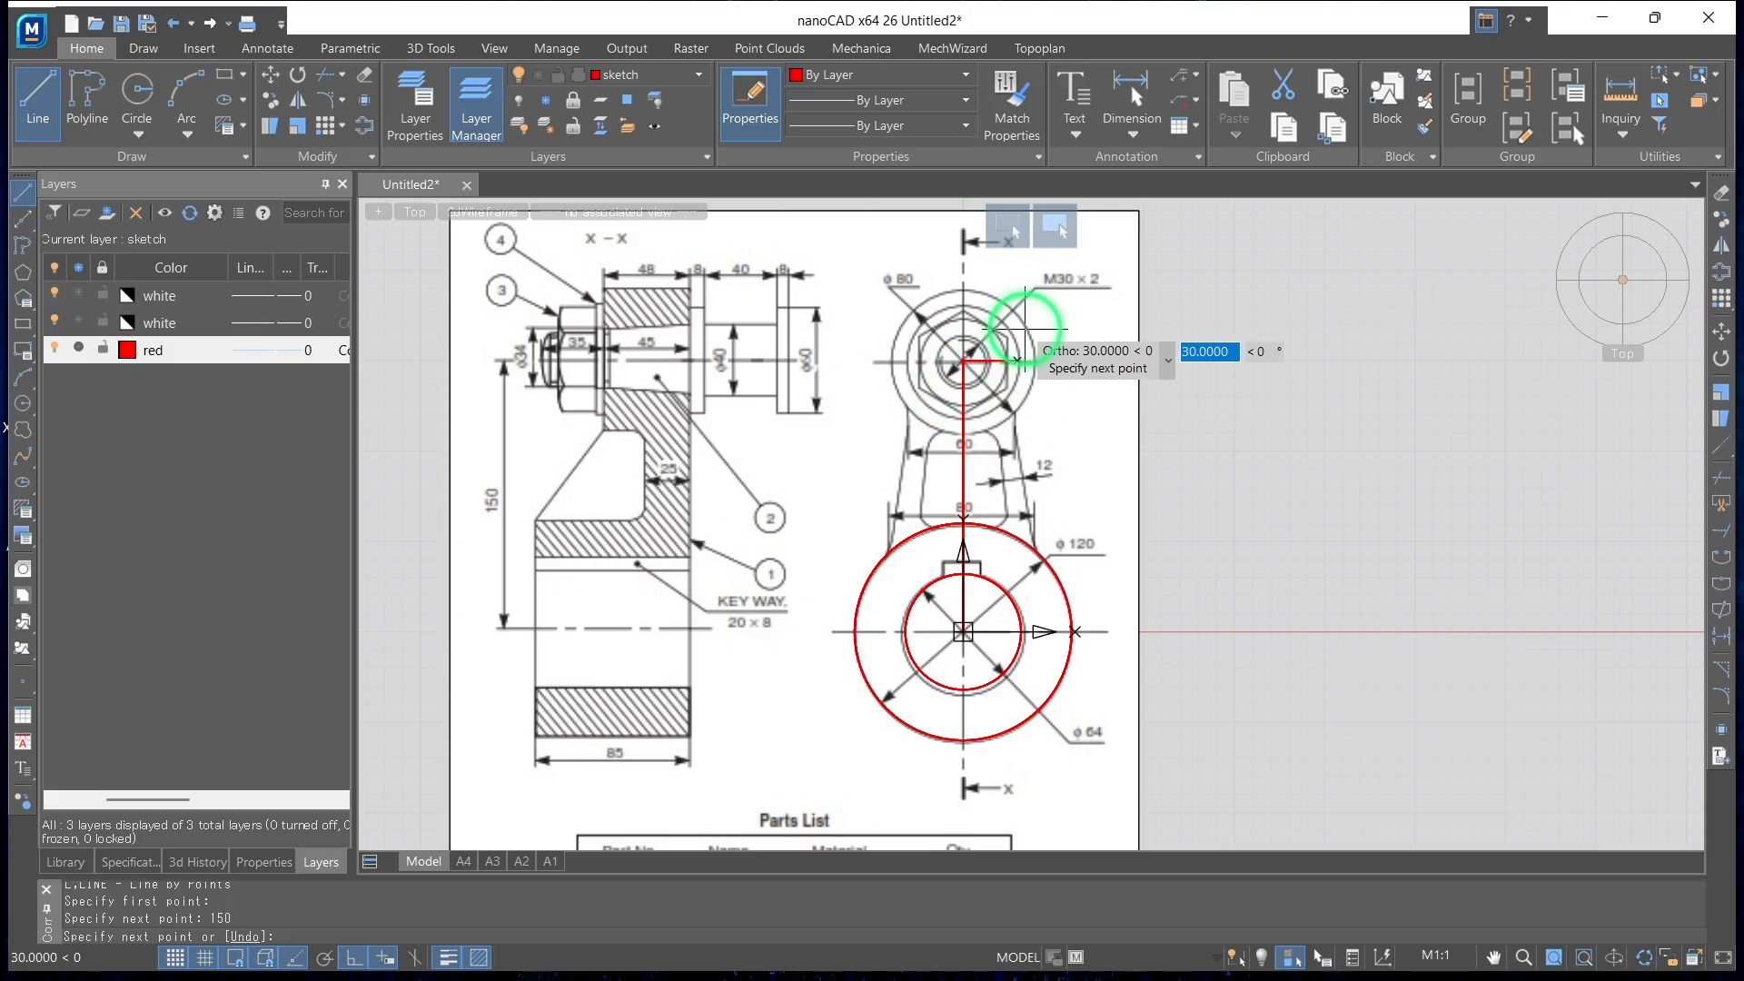
{"action": "key", "text": "Return"}
Draw a circle of radius 40 centred on the upper end of the vertical line for the ø80 boss
{"action": "left_click", "coordinate": [138, 90]}
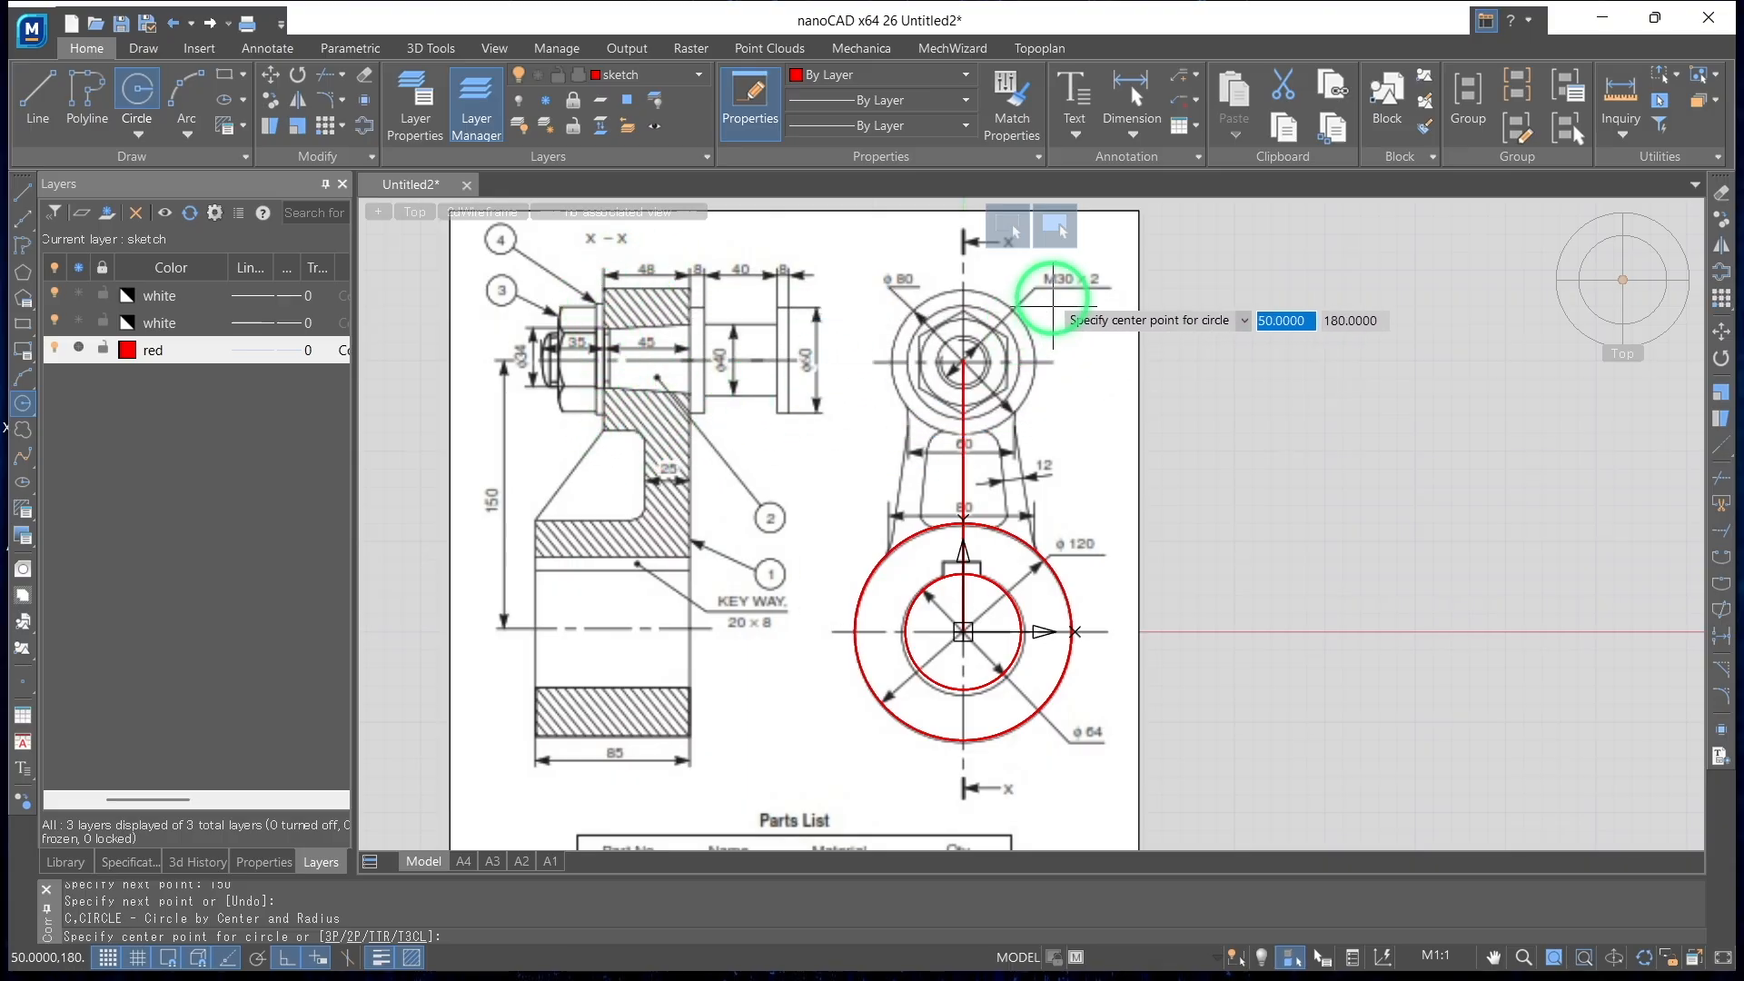
{"action": "left_click", "coordinate": [963, 361]}
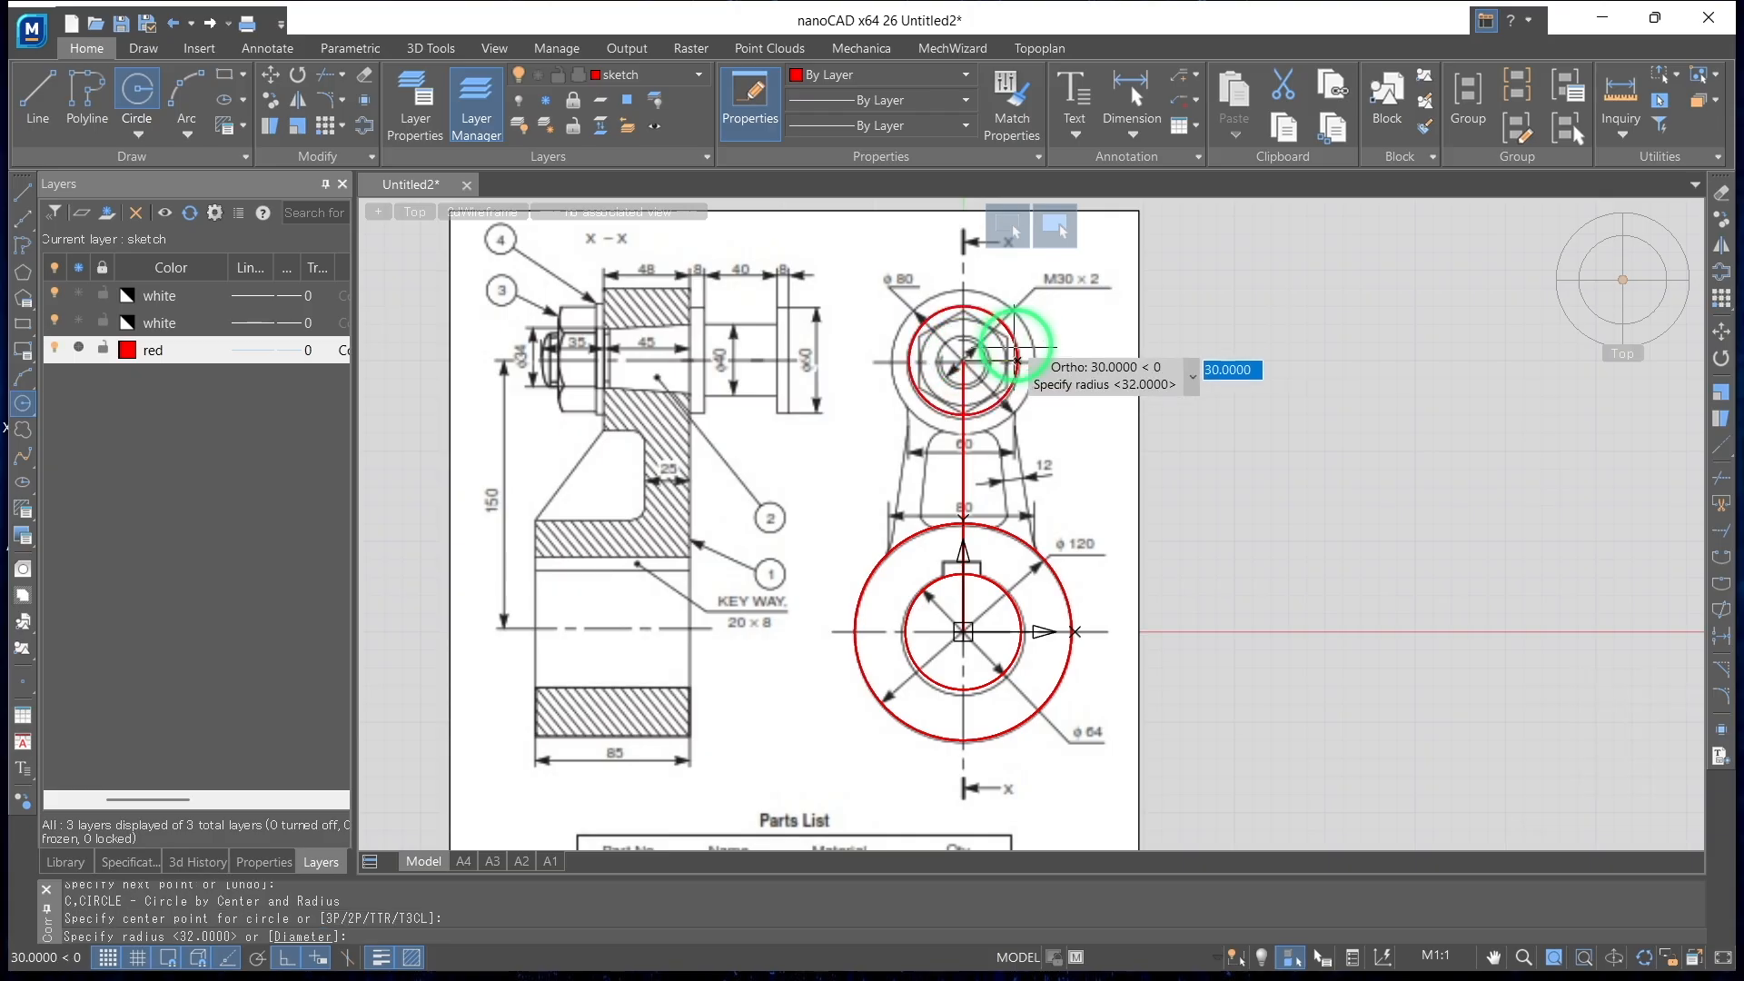
{"action": "type", "text": "40"}
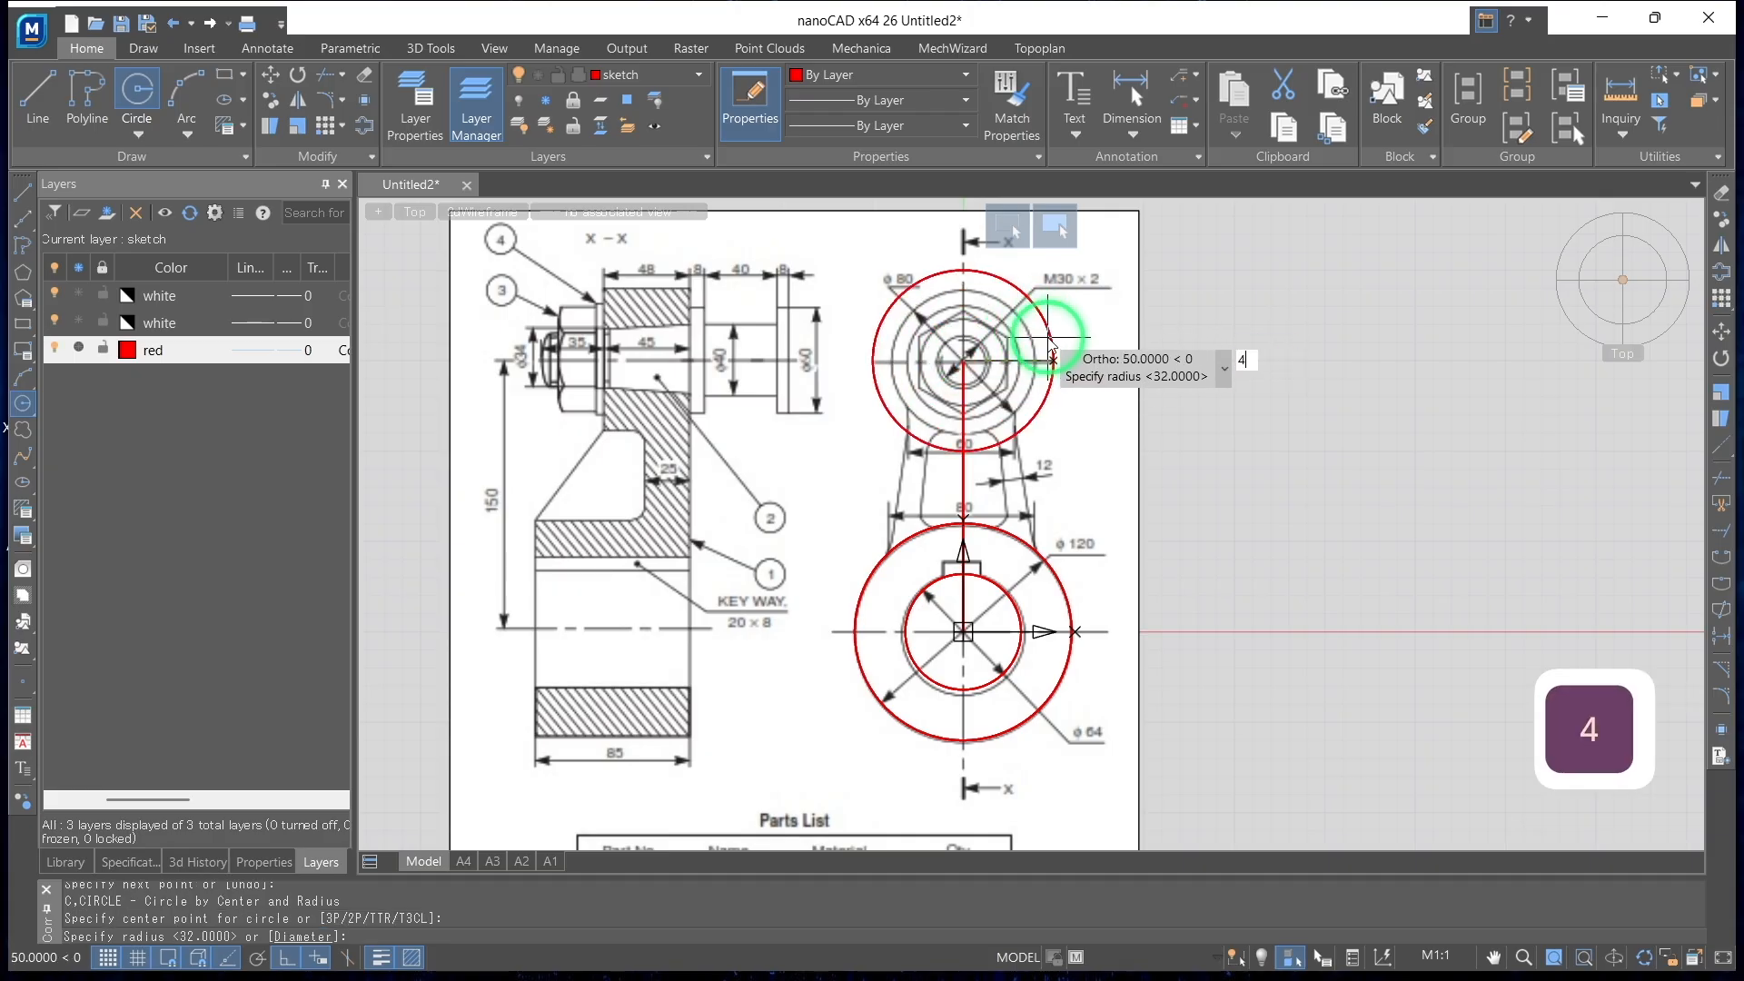
{"action": "key", "text": "Return"}
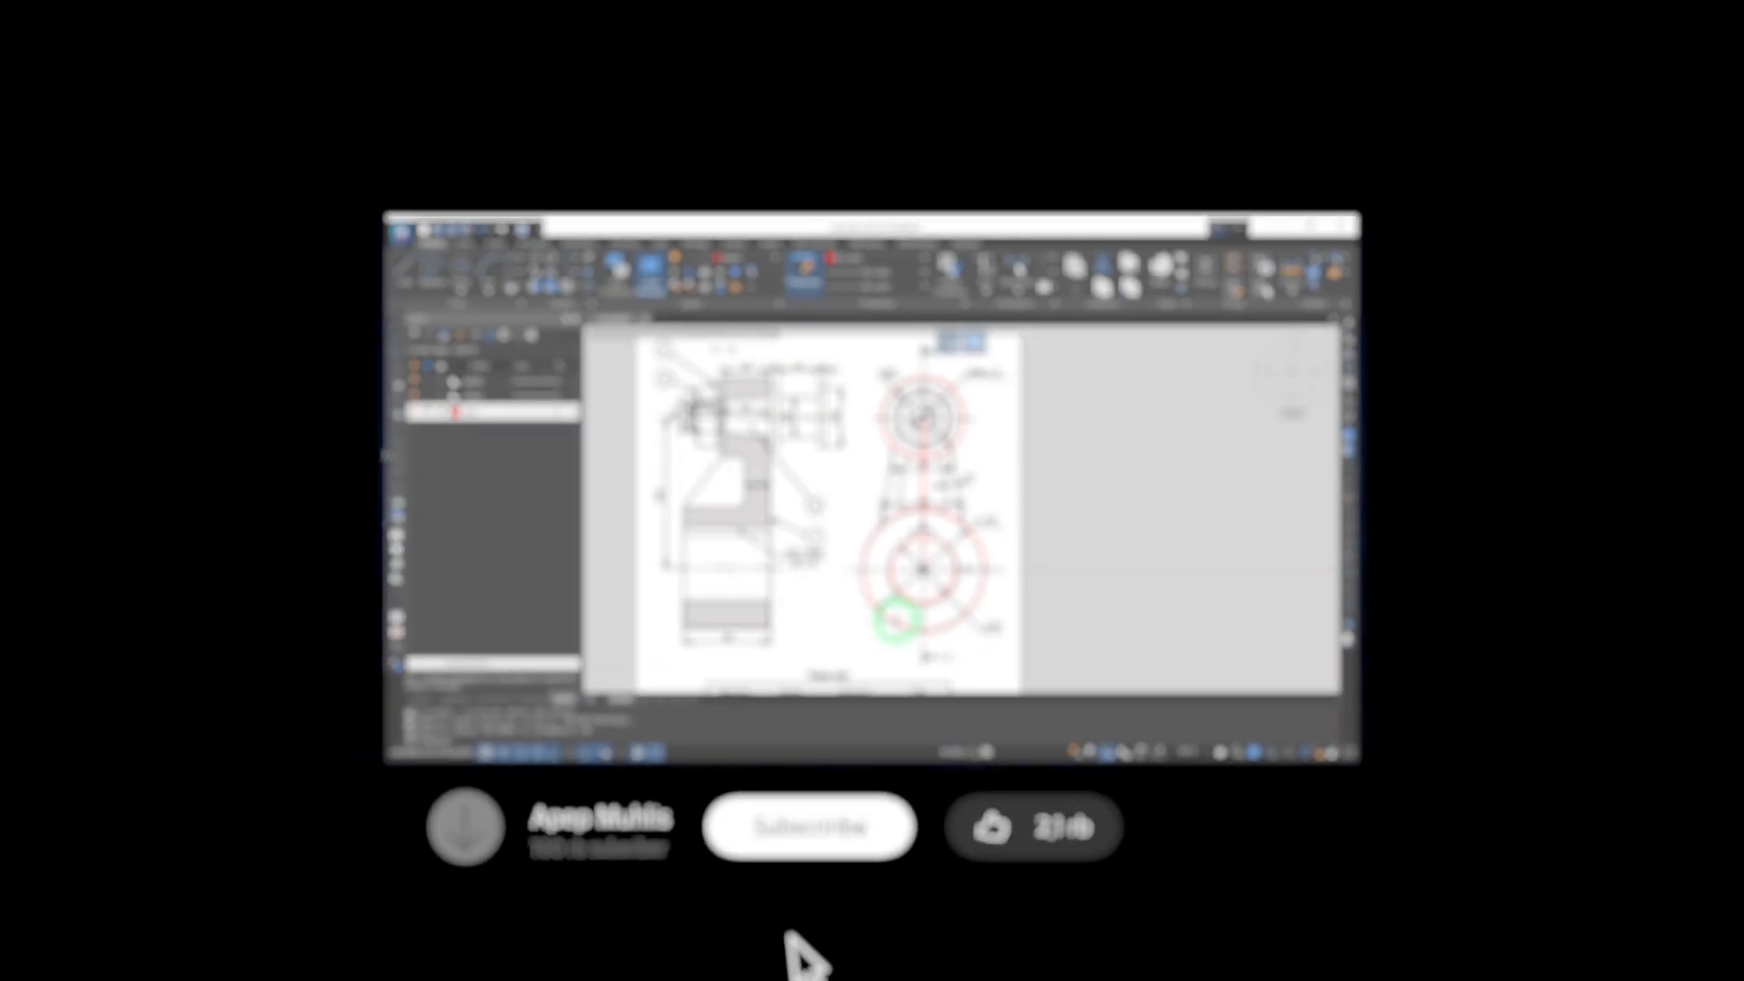
Inspect the circles and the selected centre line in a tilted 3D view, and return to the top view
{"action": "middle_click_drag", "start_coordinate": [922, 712], "coordinate": [711, 619], "text": "shift"}
{"action": "middle_click_drag", "start_coordinate": [784, 559], "coordinate": [795, 560], "text": "shift"}
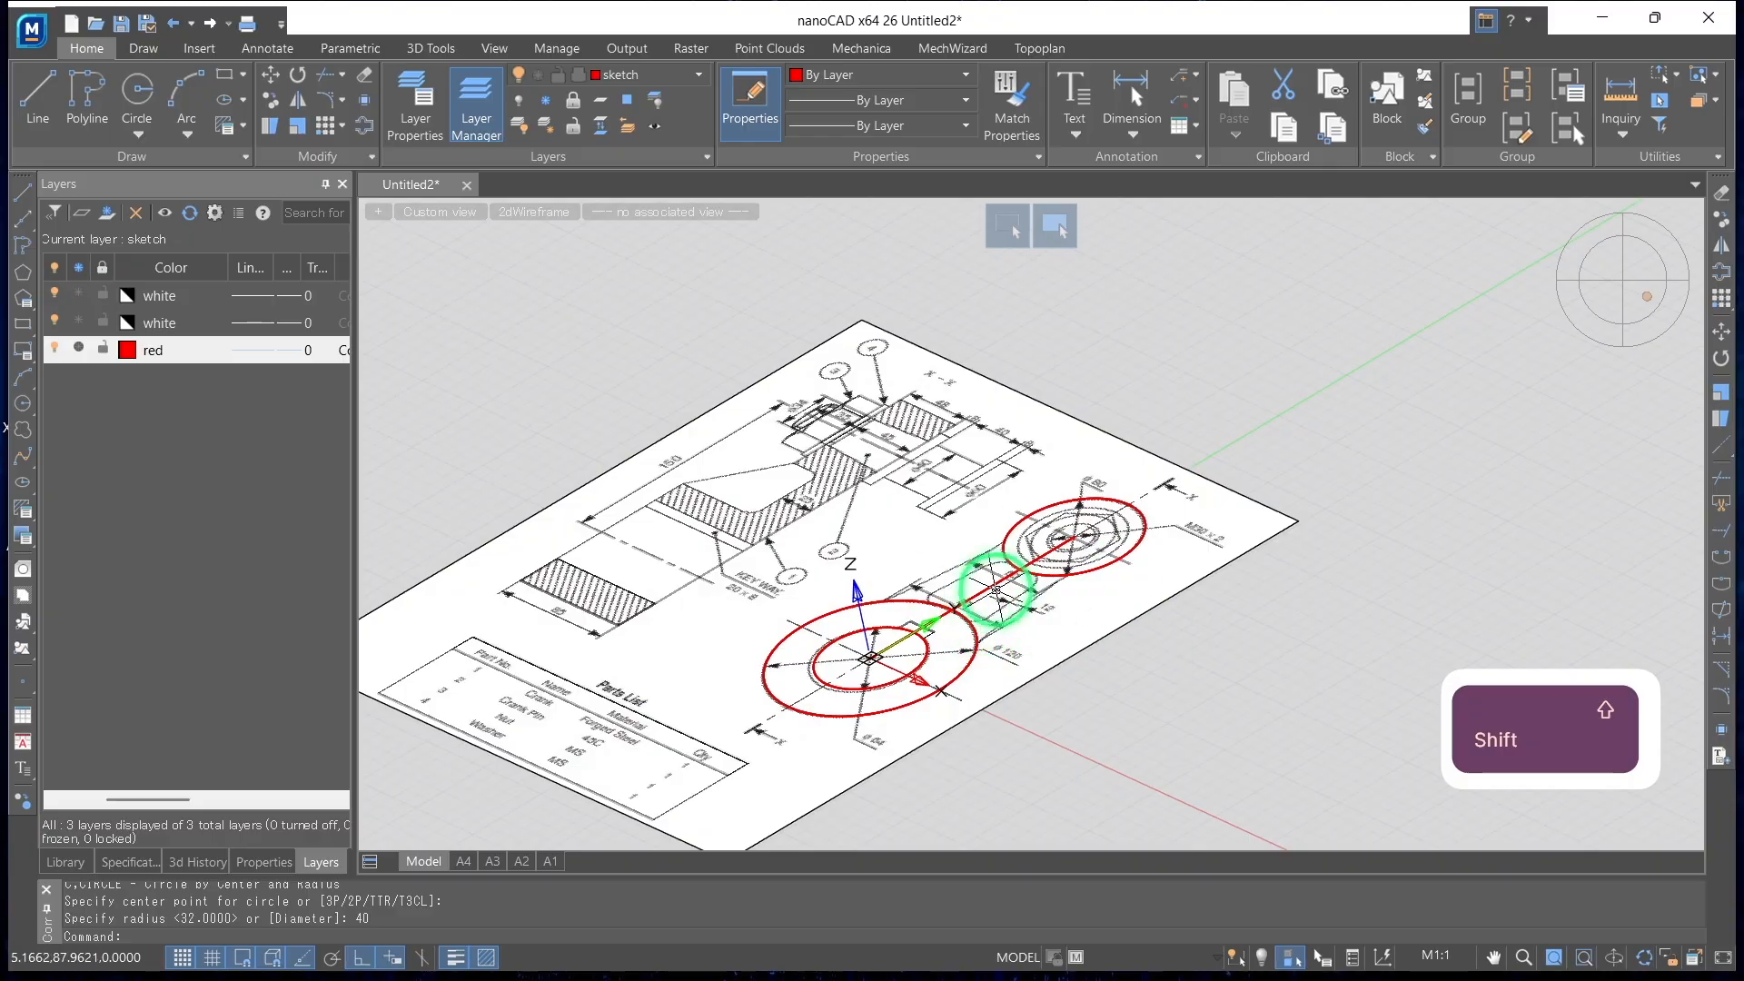
{"action": "left_click", "coordinate": [990, 590]}
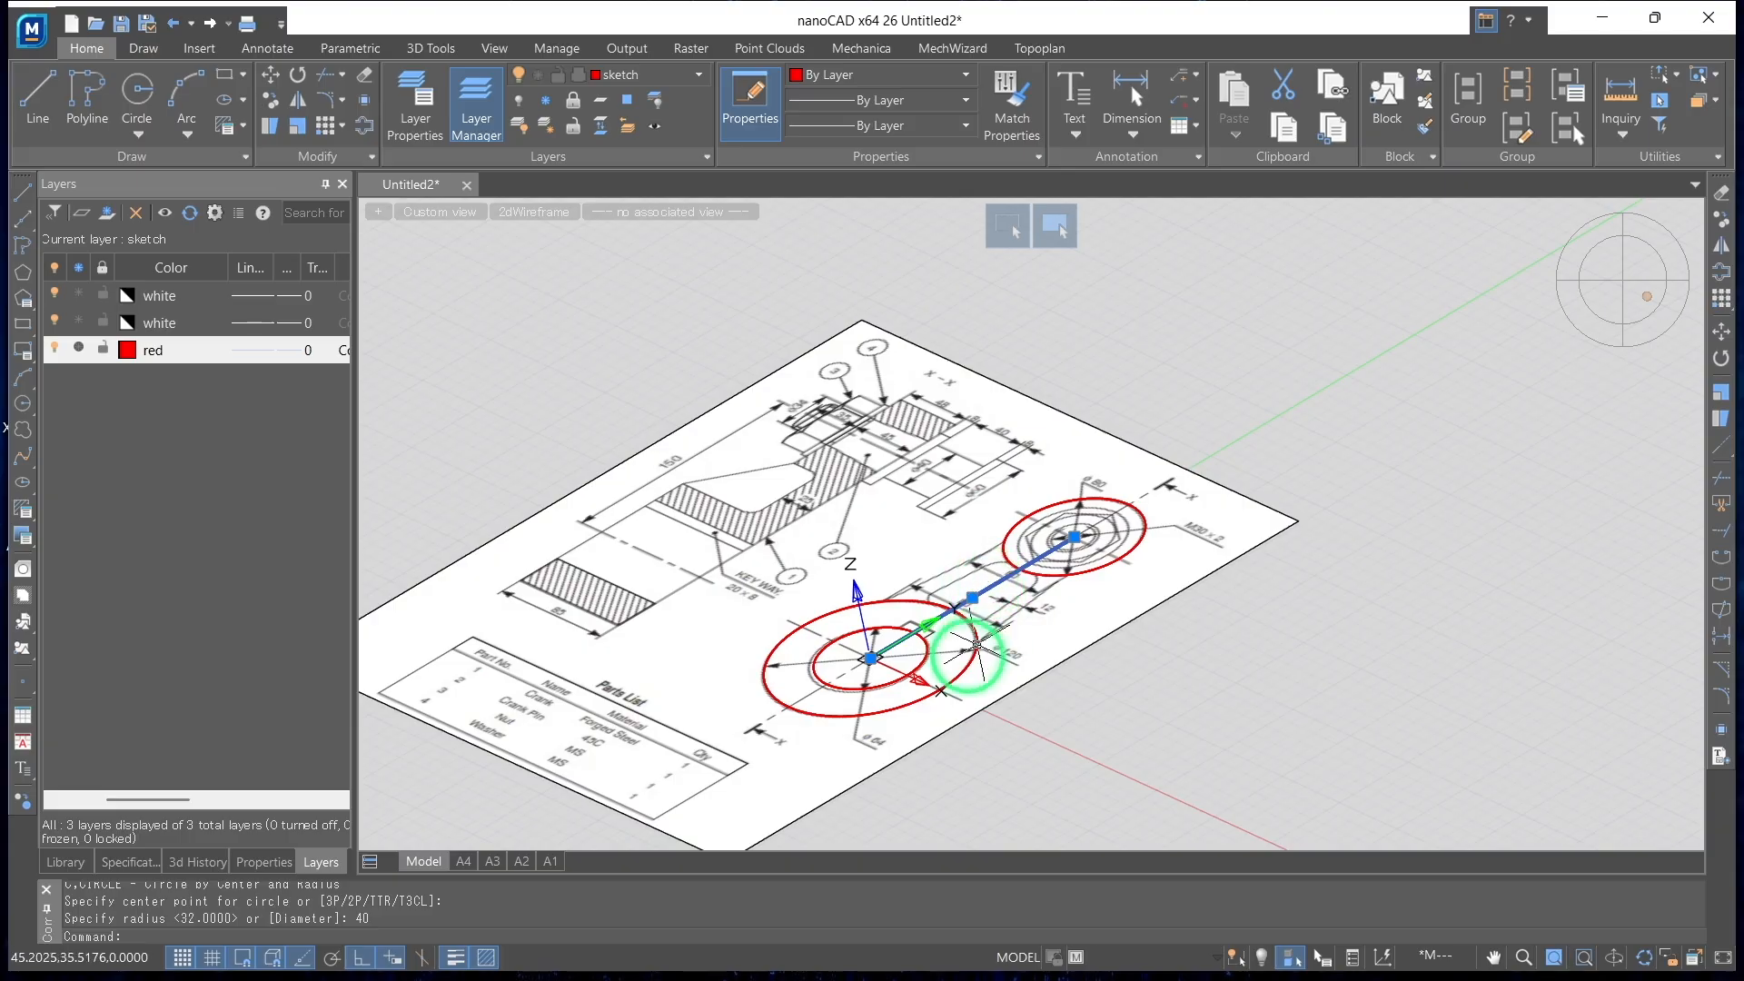
{"action": "left_click", "coordinate": [1609, 289]}
{"action": "scroll", "coordinate": [1270, 425], "scroll_direction": "down", "scroll_amount": 5}
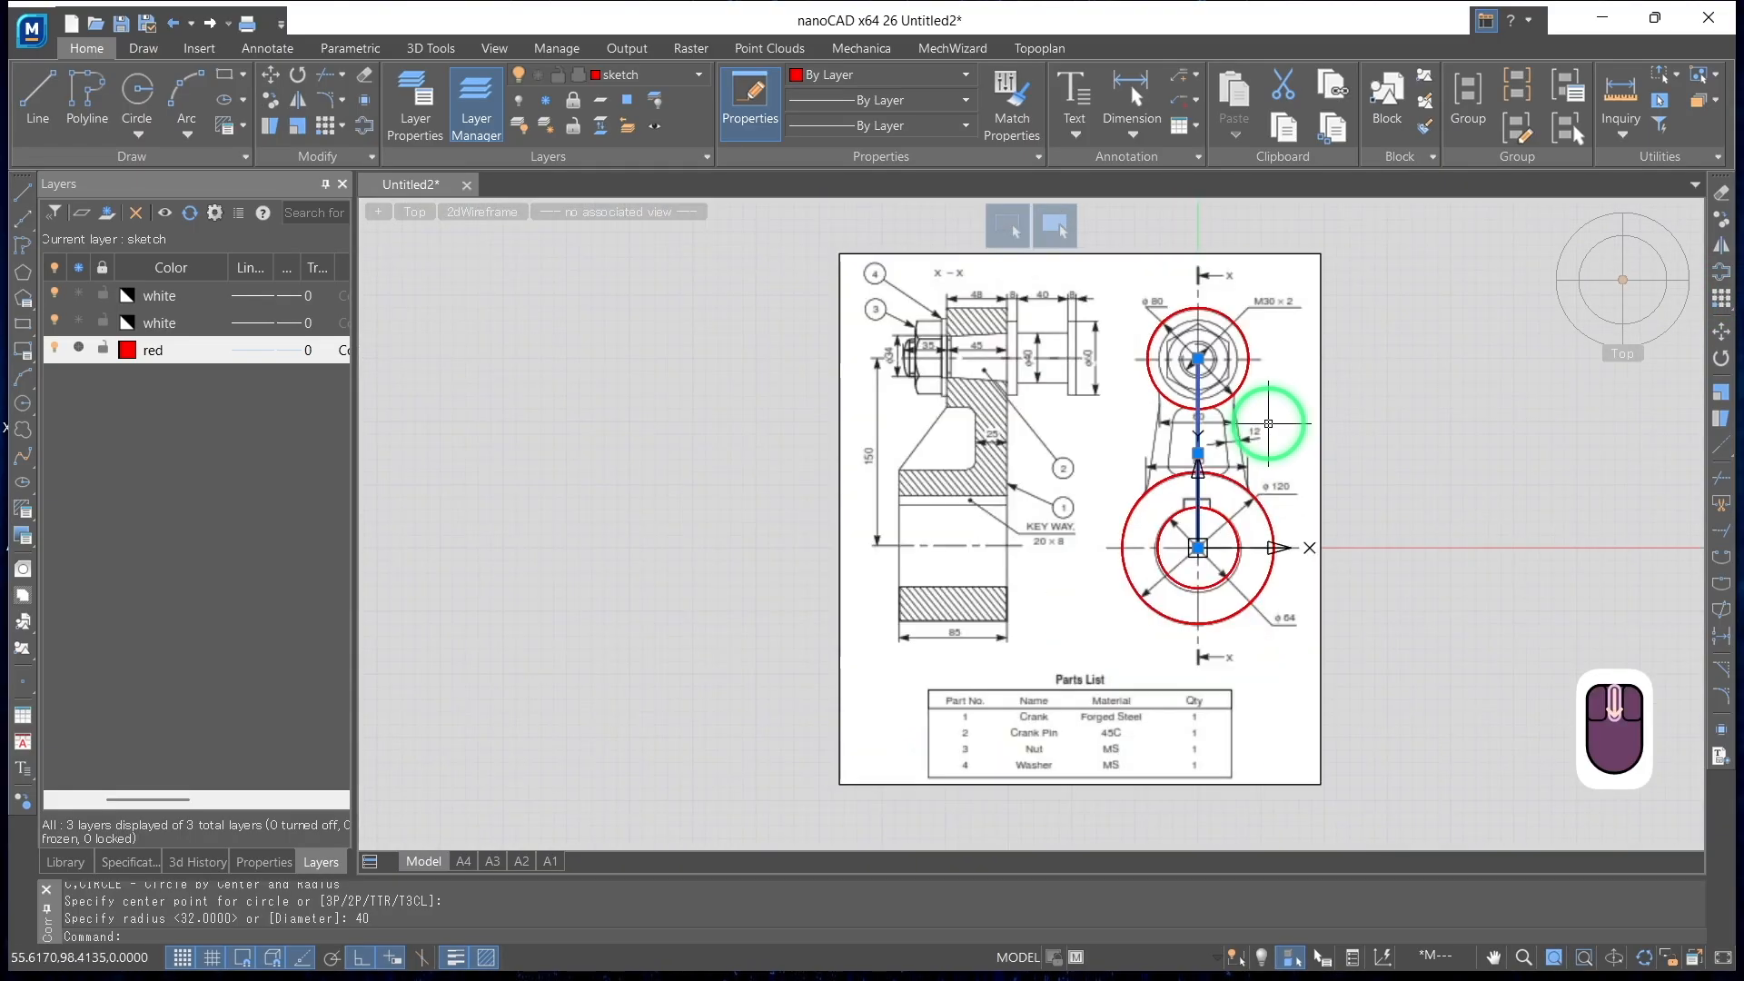
{"action": "middle_click_drag", "start_coordinate": [1348, 405], "coordinate": [1217, 426]}
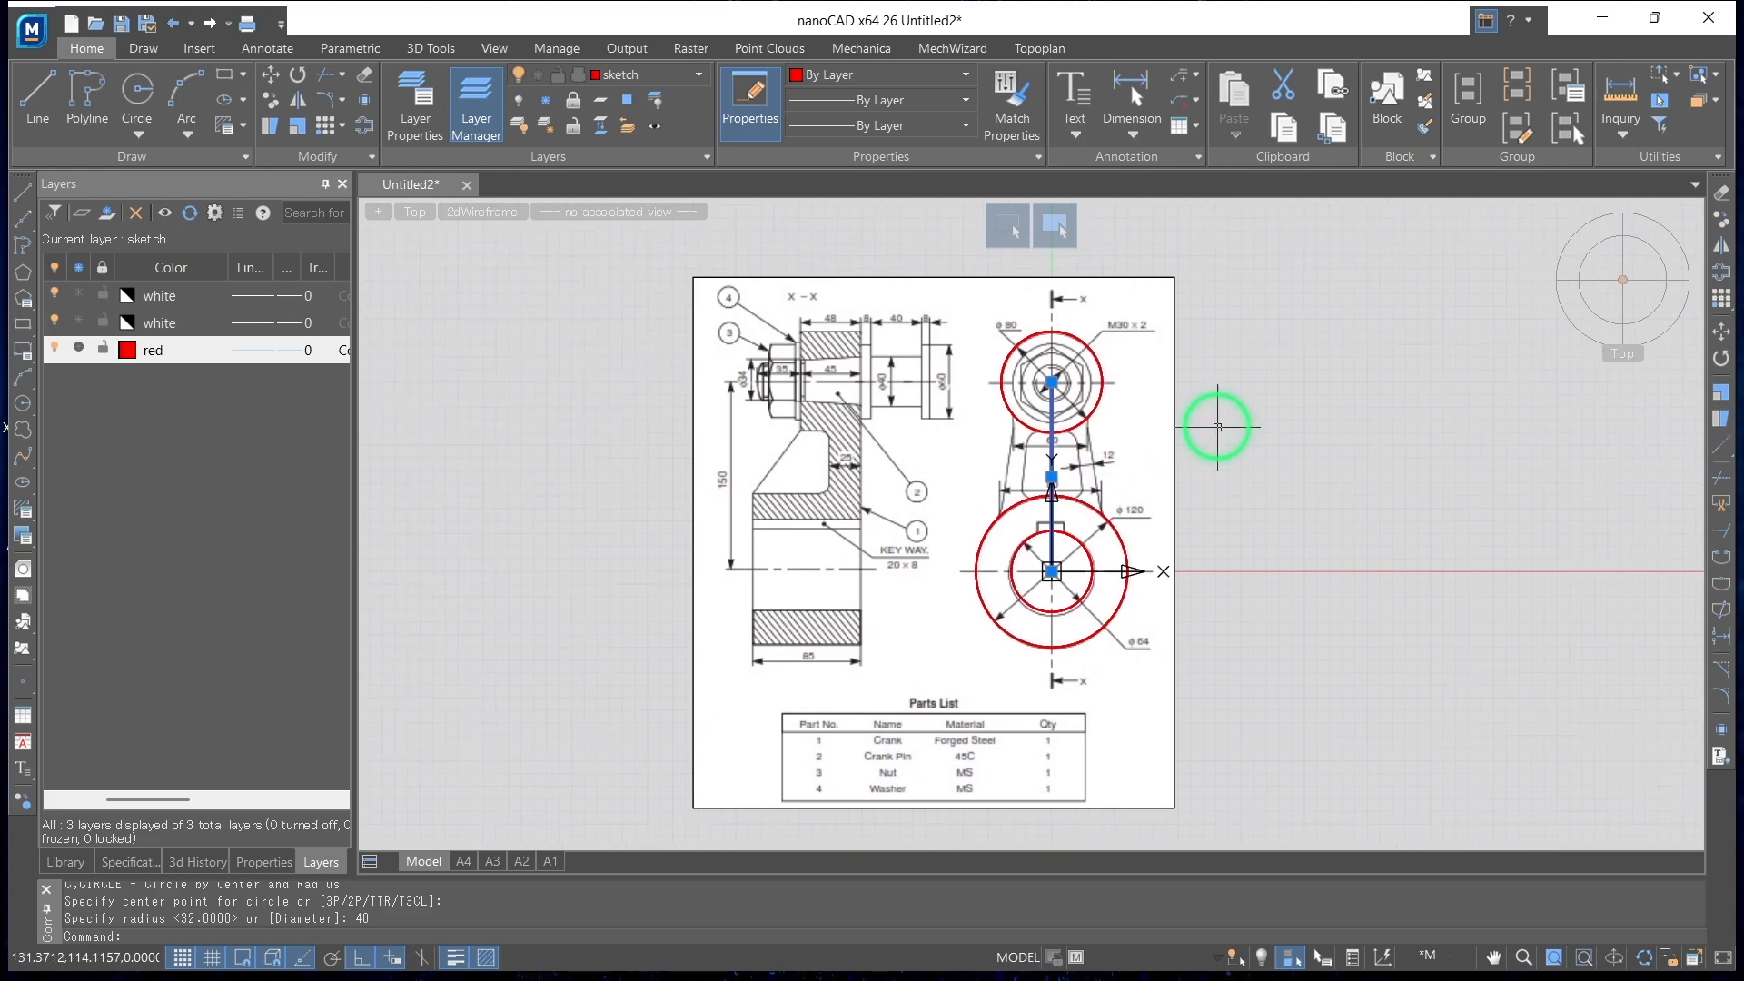
Turn layer 0 off and back on to check the sketch without the reference image
{"action": "left_click", "coordinate": [171, 302]}
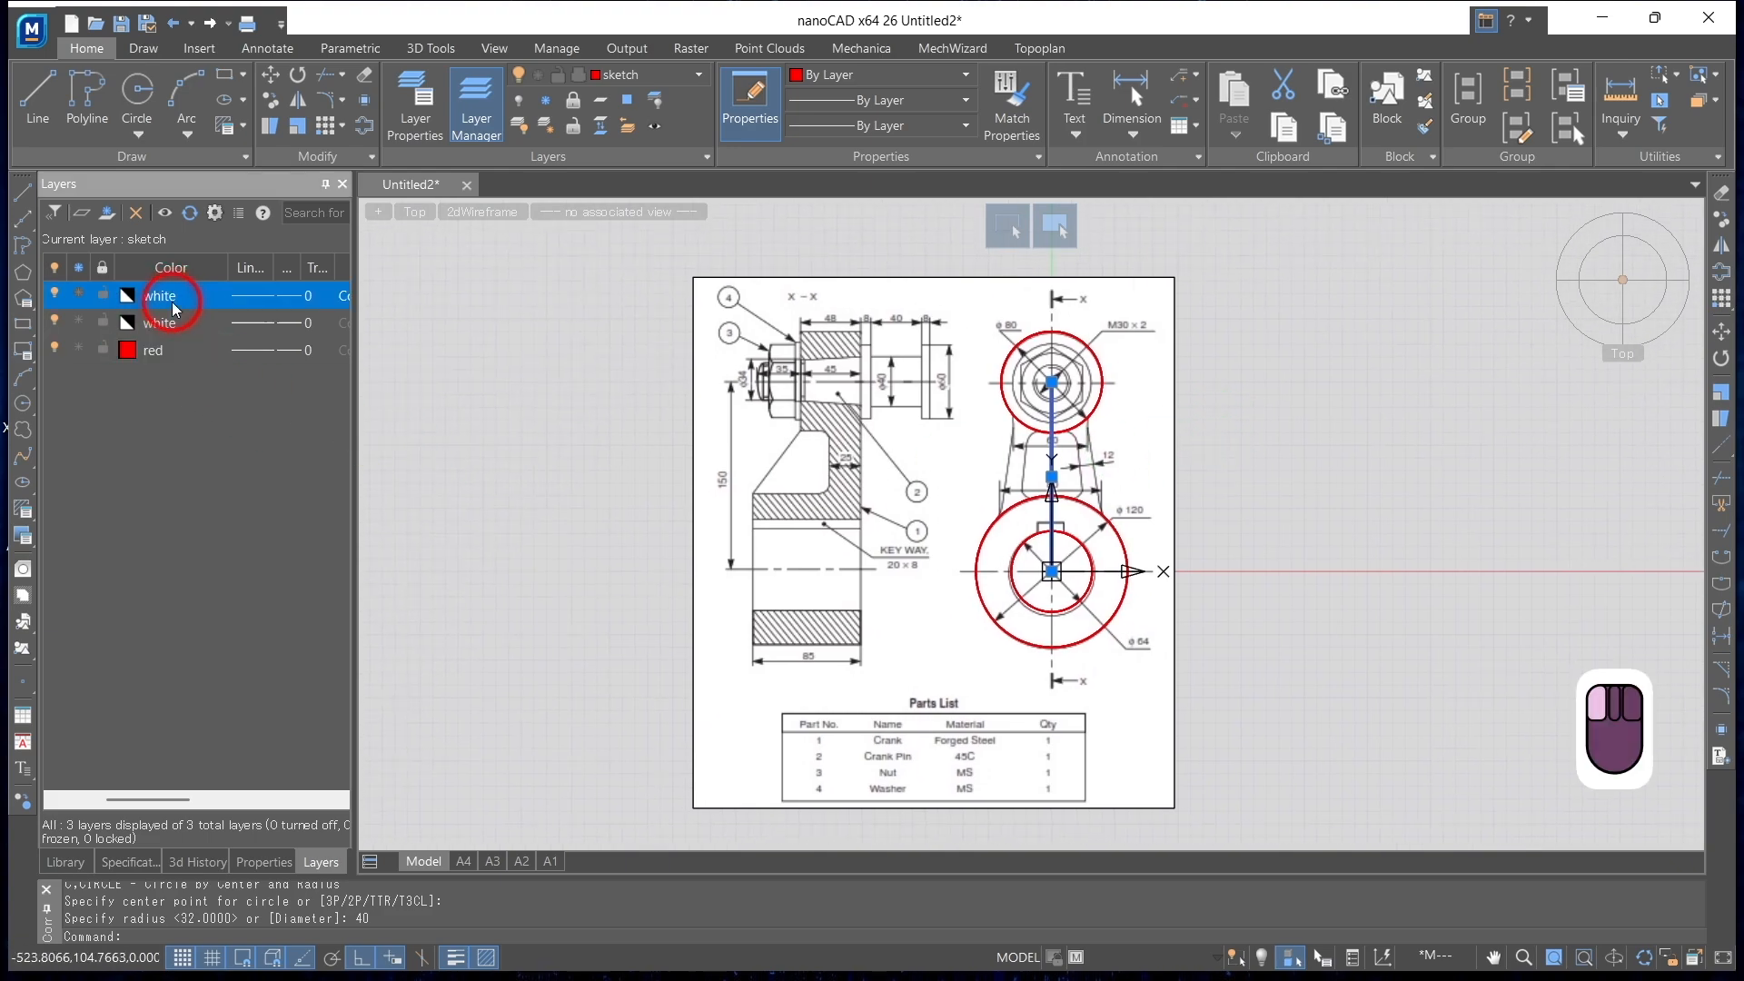
{"action": "left_click", "coordinate": [54, 292]}
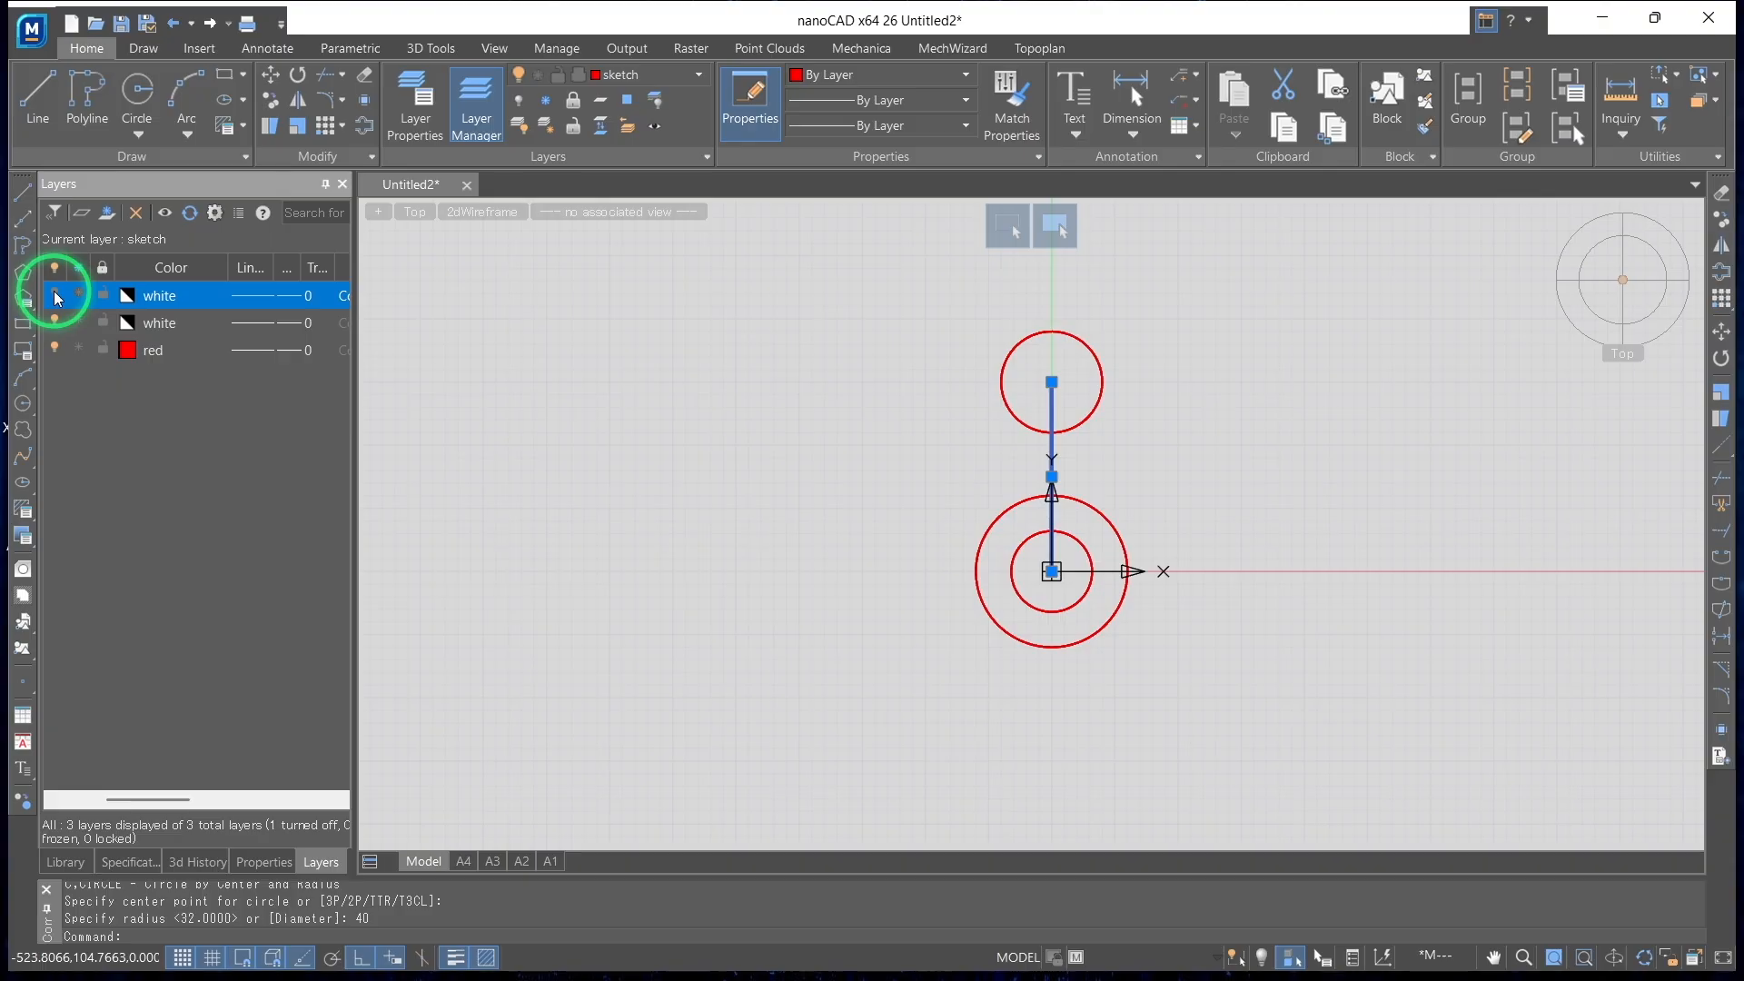
{"action": "left_click", "coordinate": [54, 292]}
Set the transparency of layer 0 to 70 and lock the layer in the layer properties
{"action": "left_click", "coordinate": [389, 102]}
{"action": "left_click", "coordinate": [654, 198]}
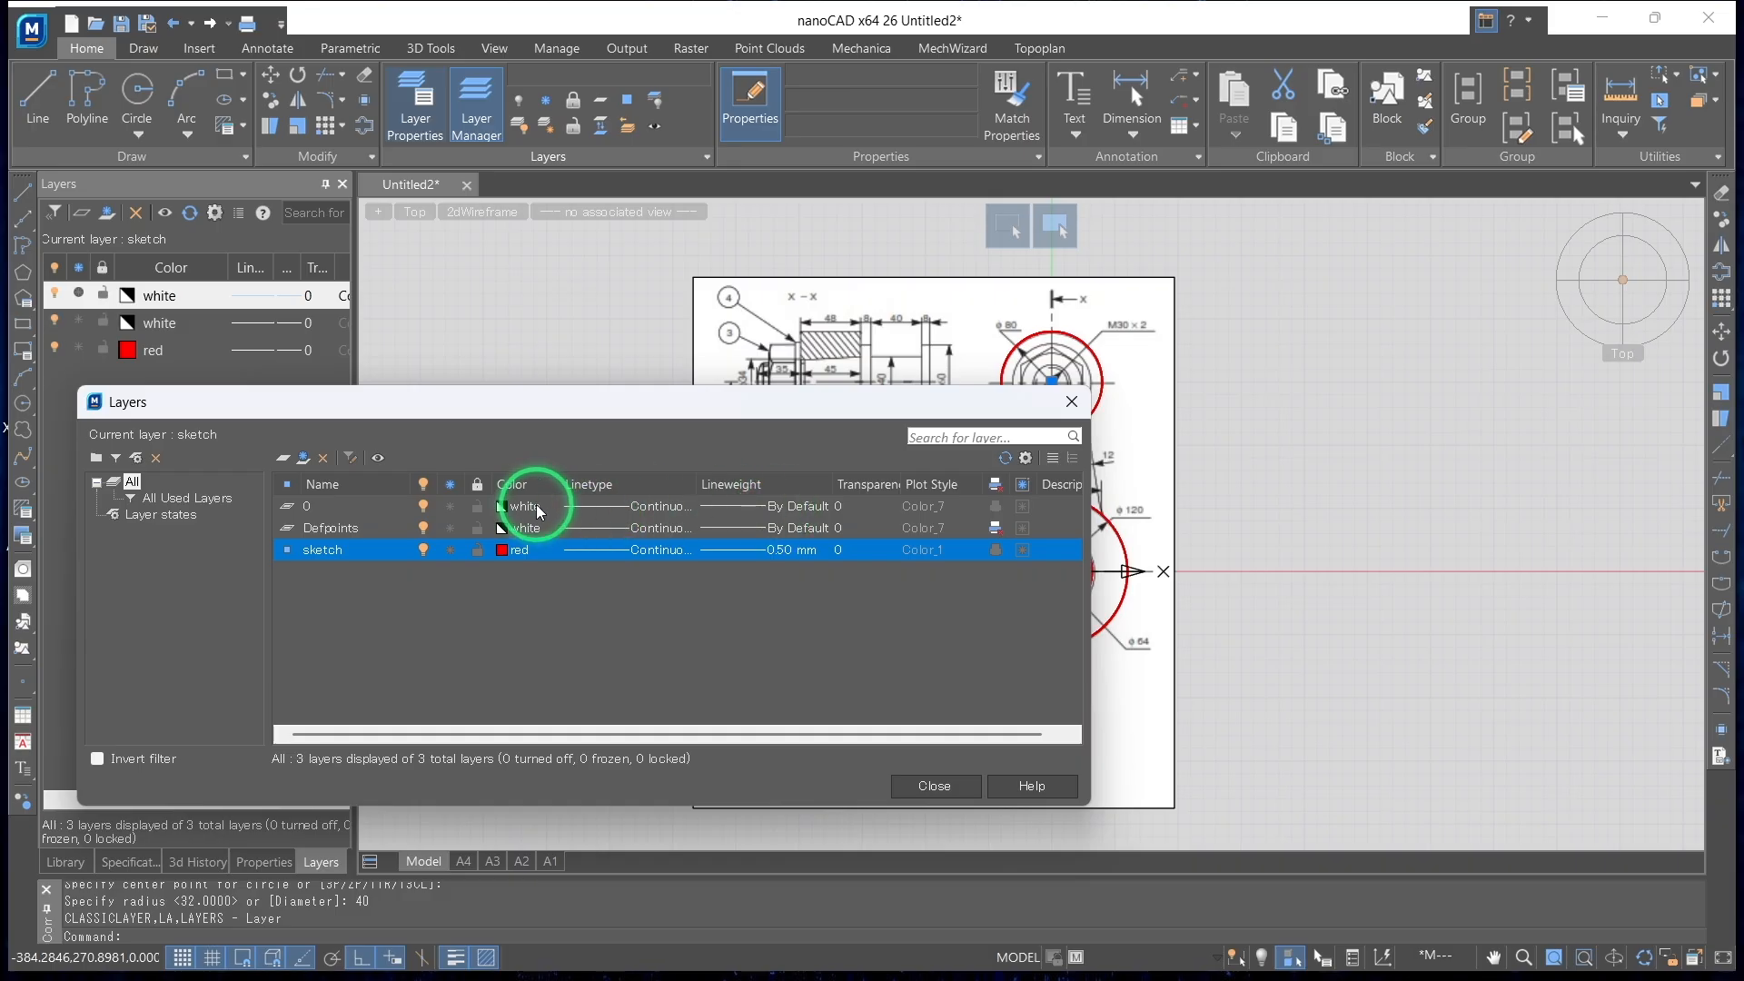
{"action": "left_click", "coordinate": [844, 509]}
{"action": "left_click", "coordinate": [844, 507]}
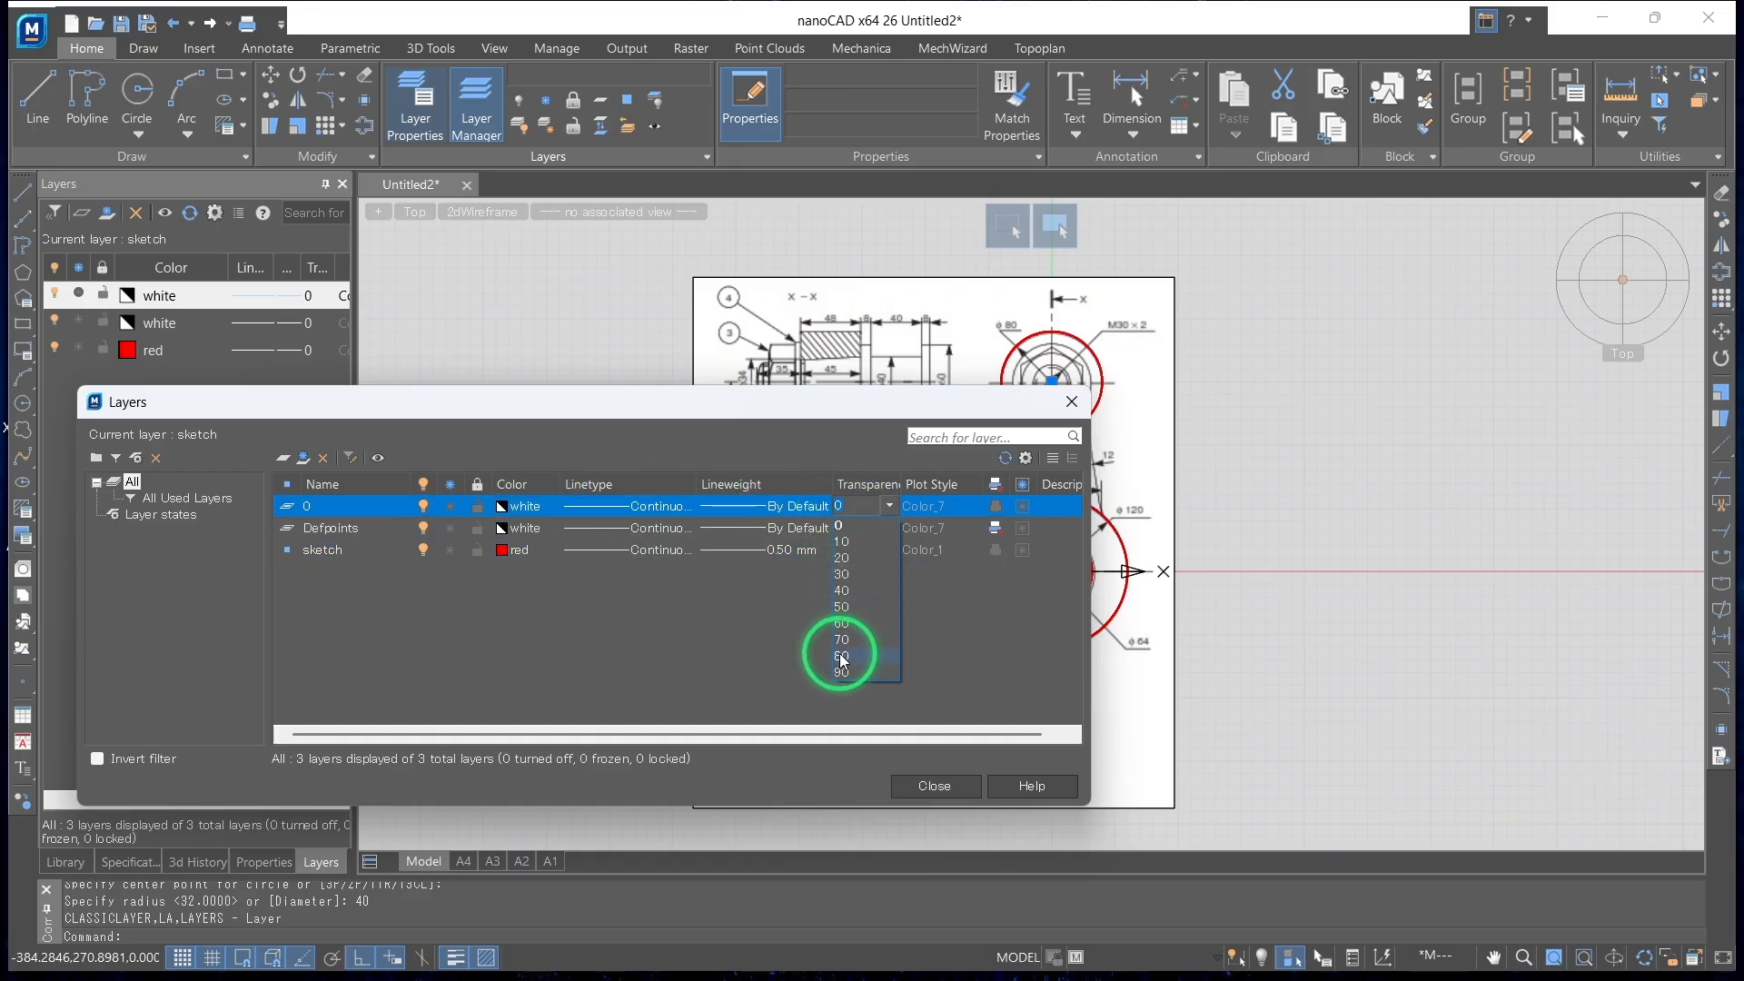
{"action": "left_click", "coordinate": [916, 783]}
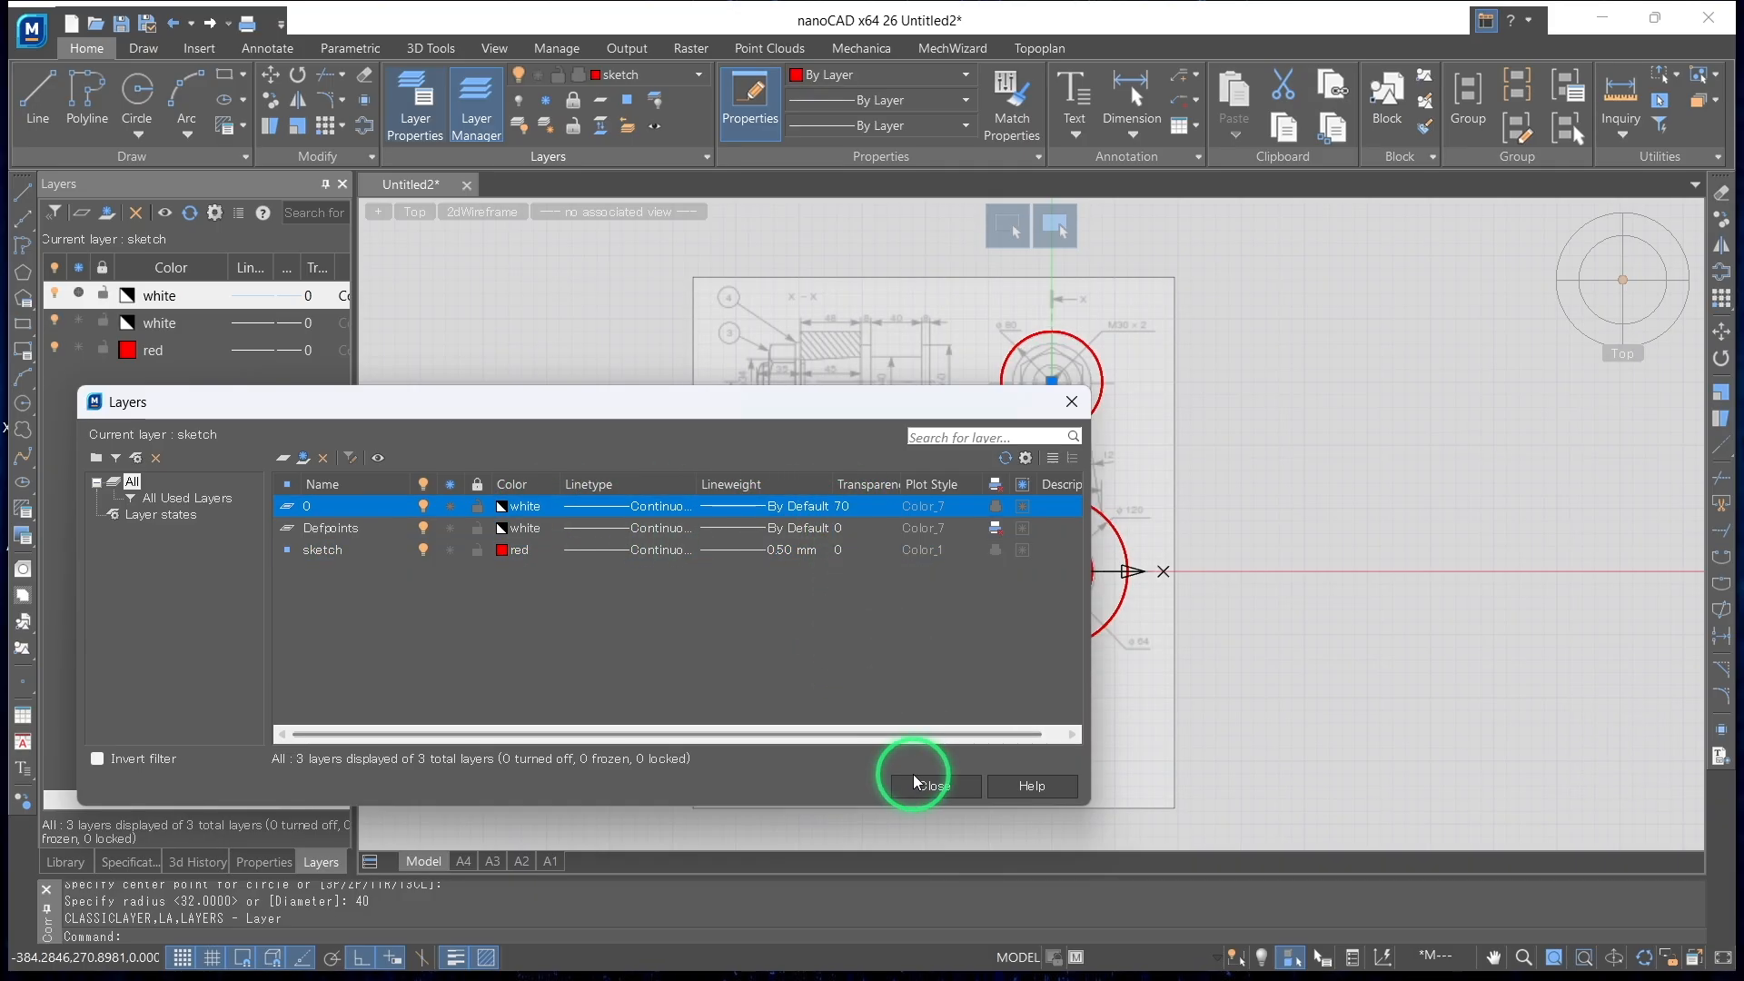
{"action": "left_click", "coordinate": [479, 507]}
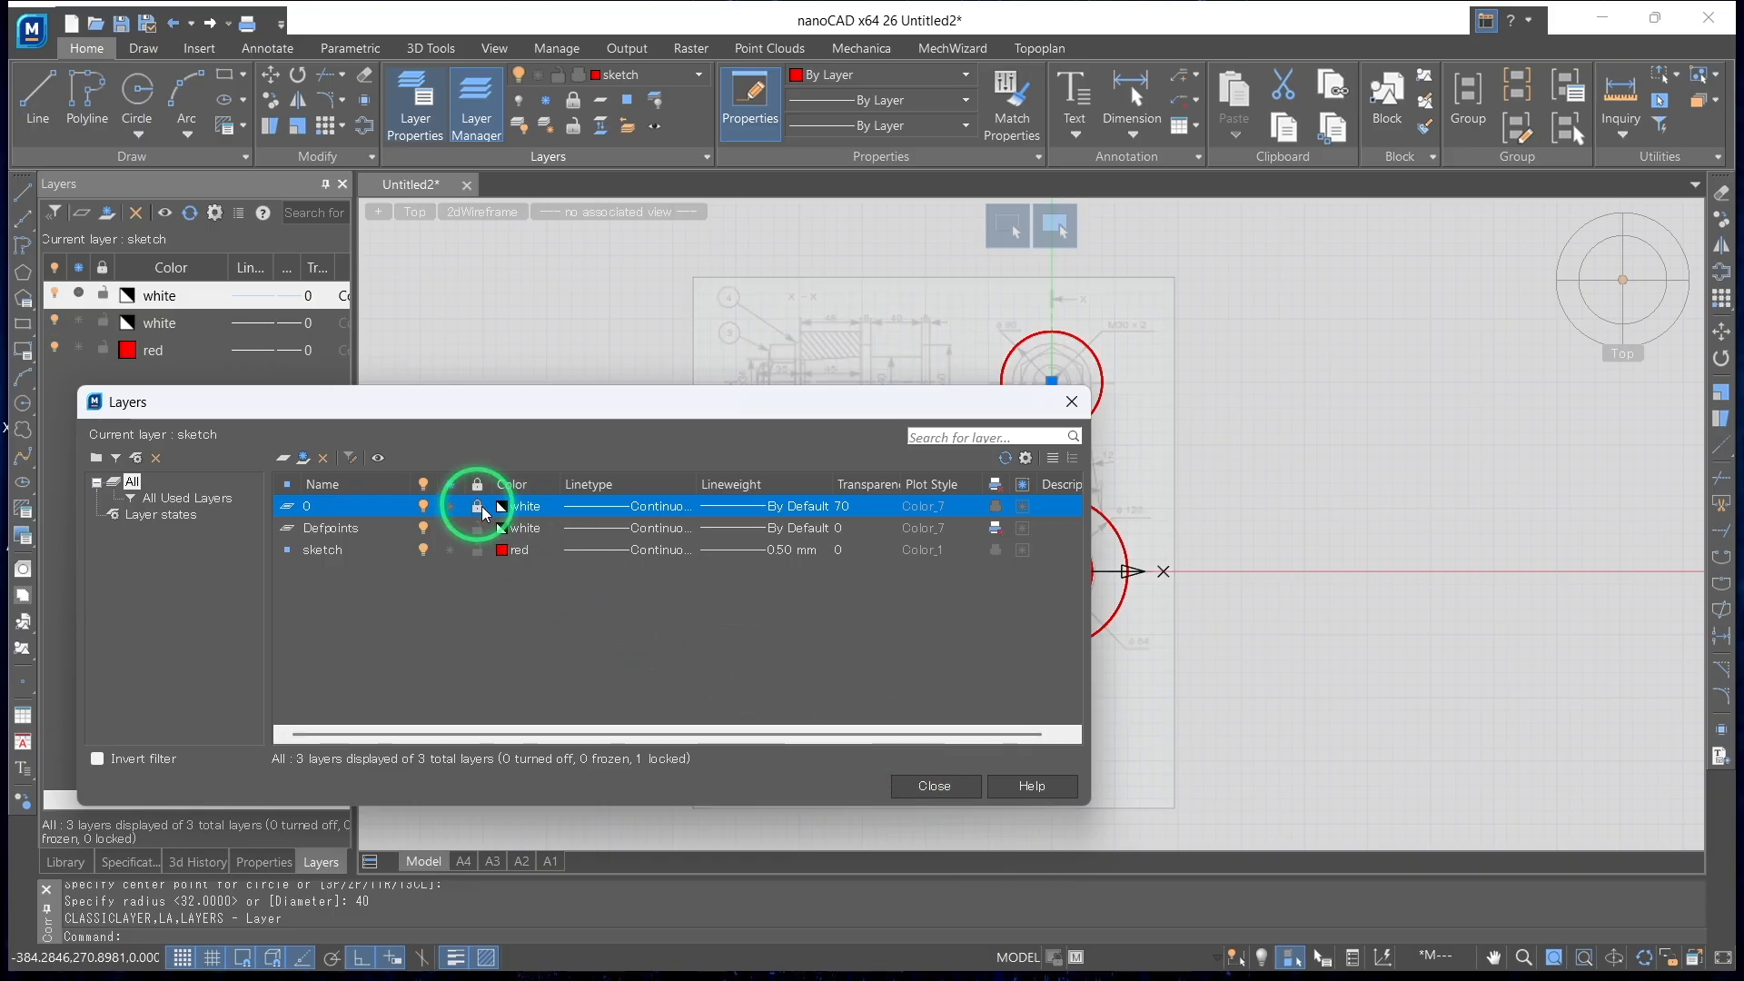
{"action": "left_click", "coordinate": [926, 789]}
{"action": "left_click", "coordinate": [815, 466]}
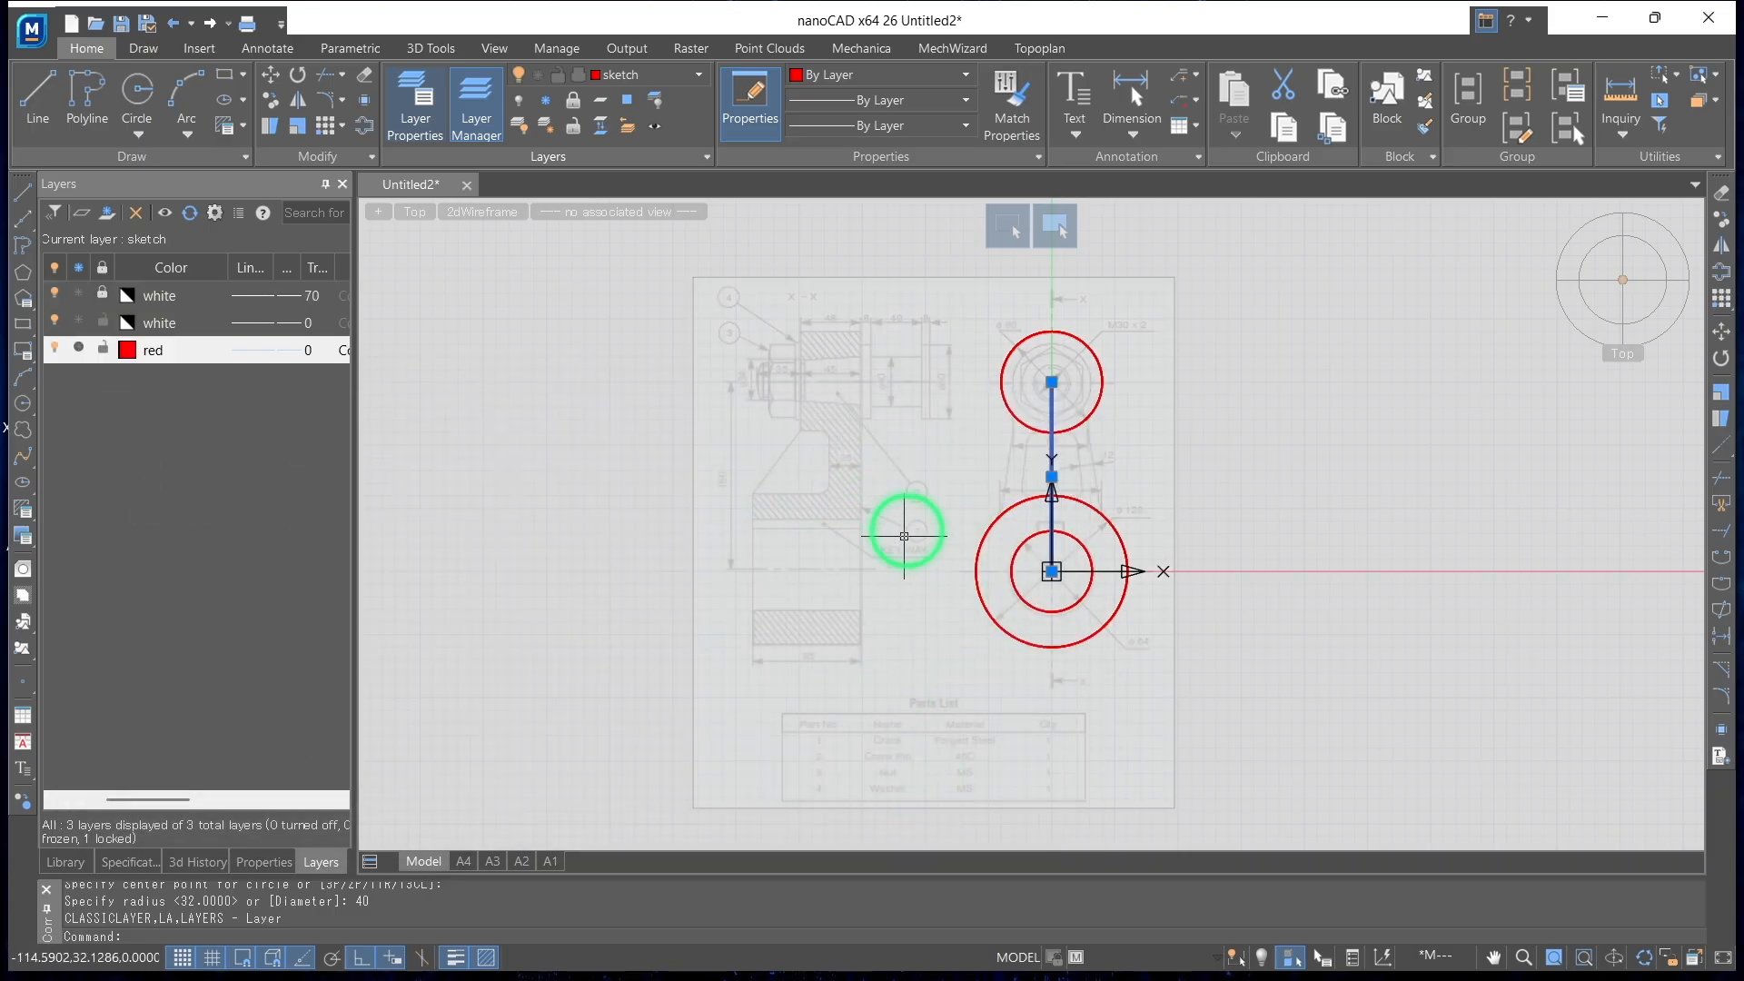
Set the transparency of layer 0 to 60 in the layer properties
{"action": "scroll", "coordinate": [902, 546], "scroll_direction": "up", "scroll_amount": 3}
{"action": "scroll", "coordinate": [932, 517], "scroll_direction": "down", "scroll_amount": 3}
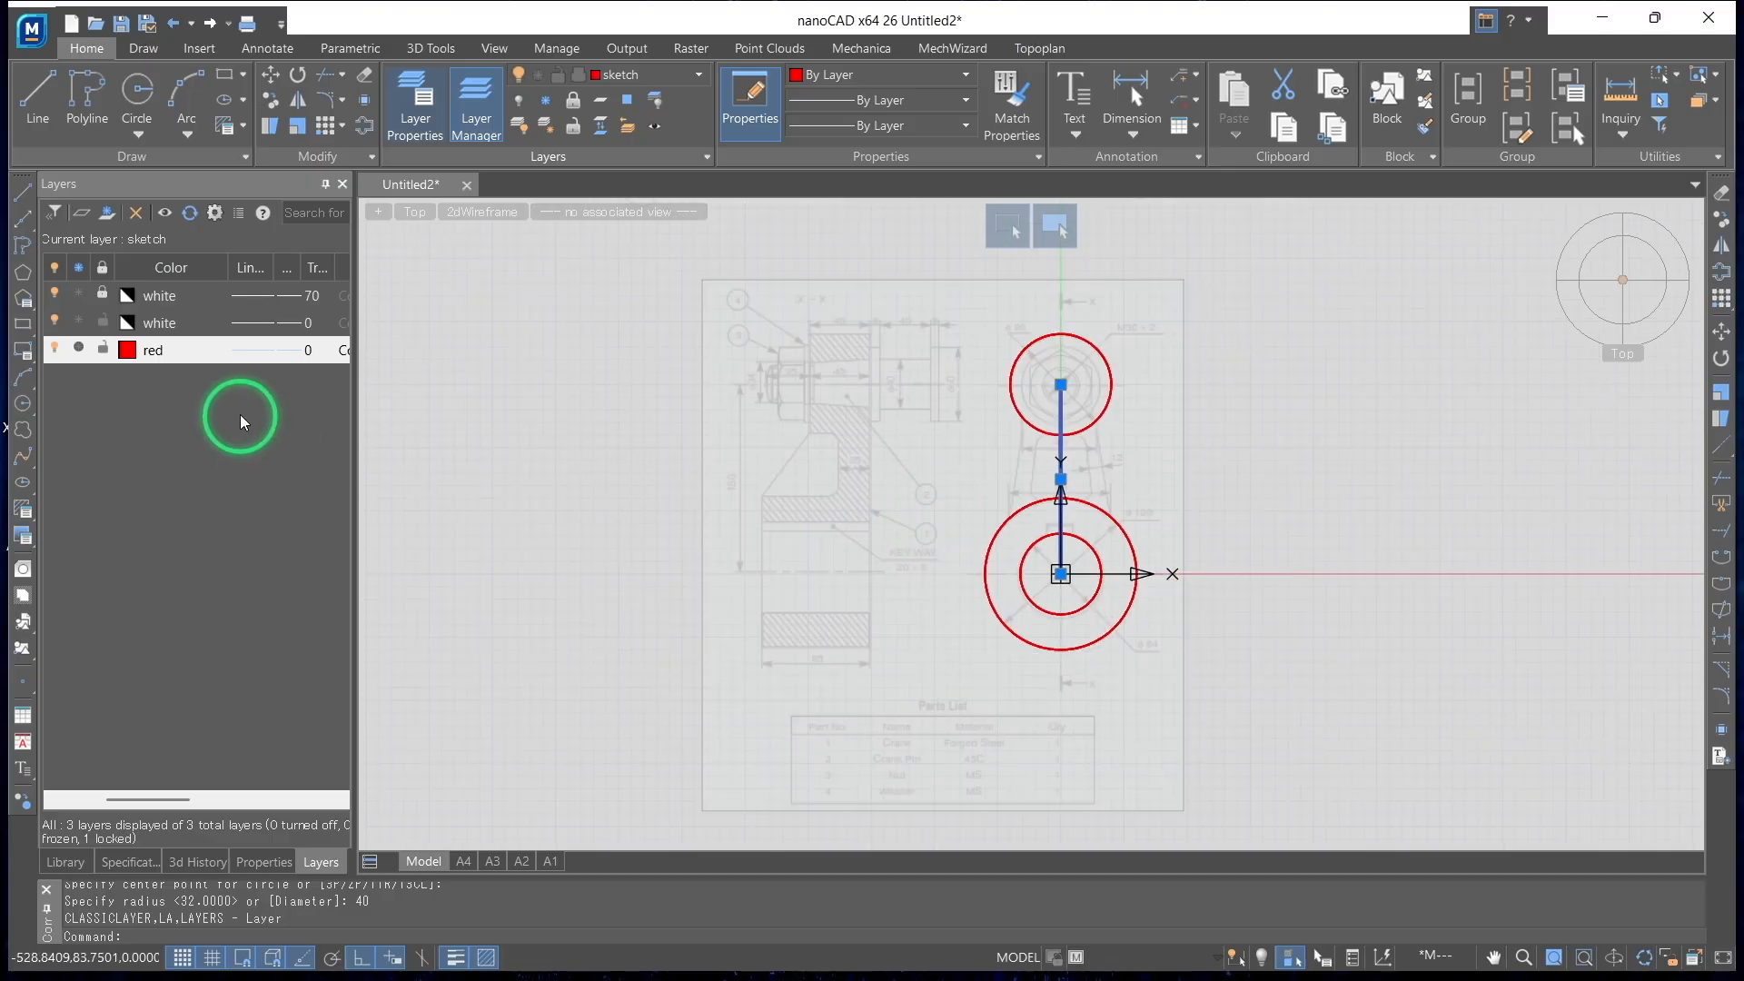
{"action": "left_click", "coordinate": [420, 116]}
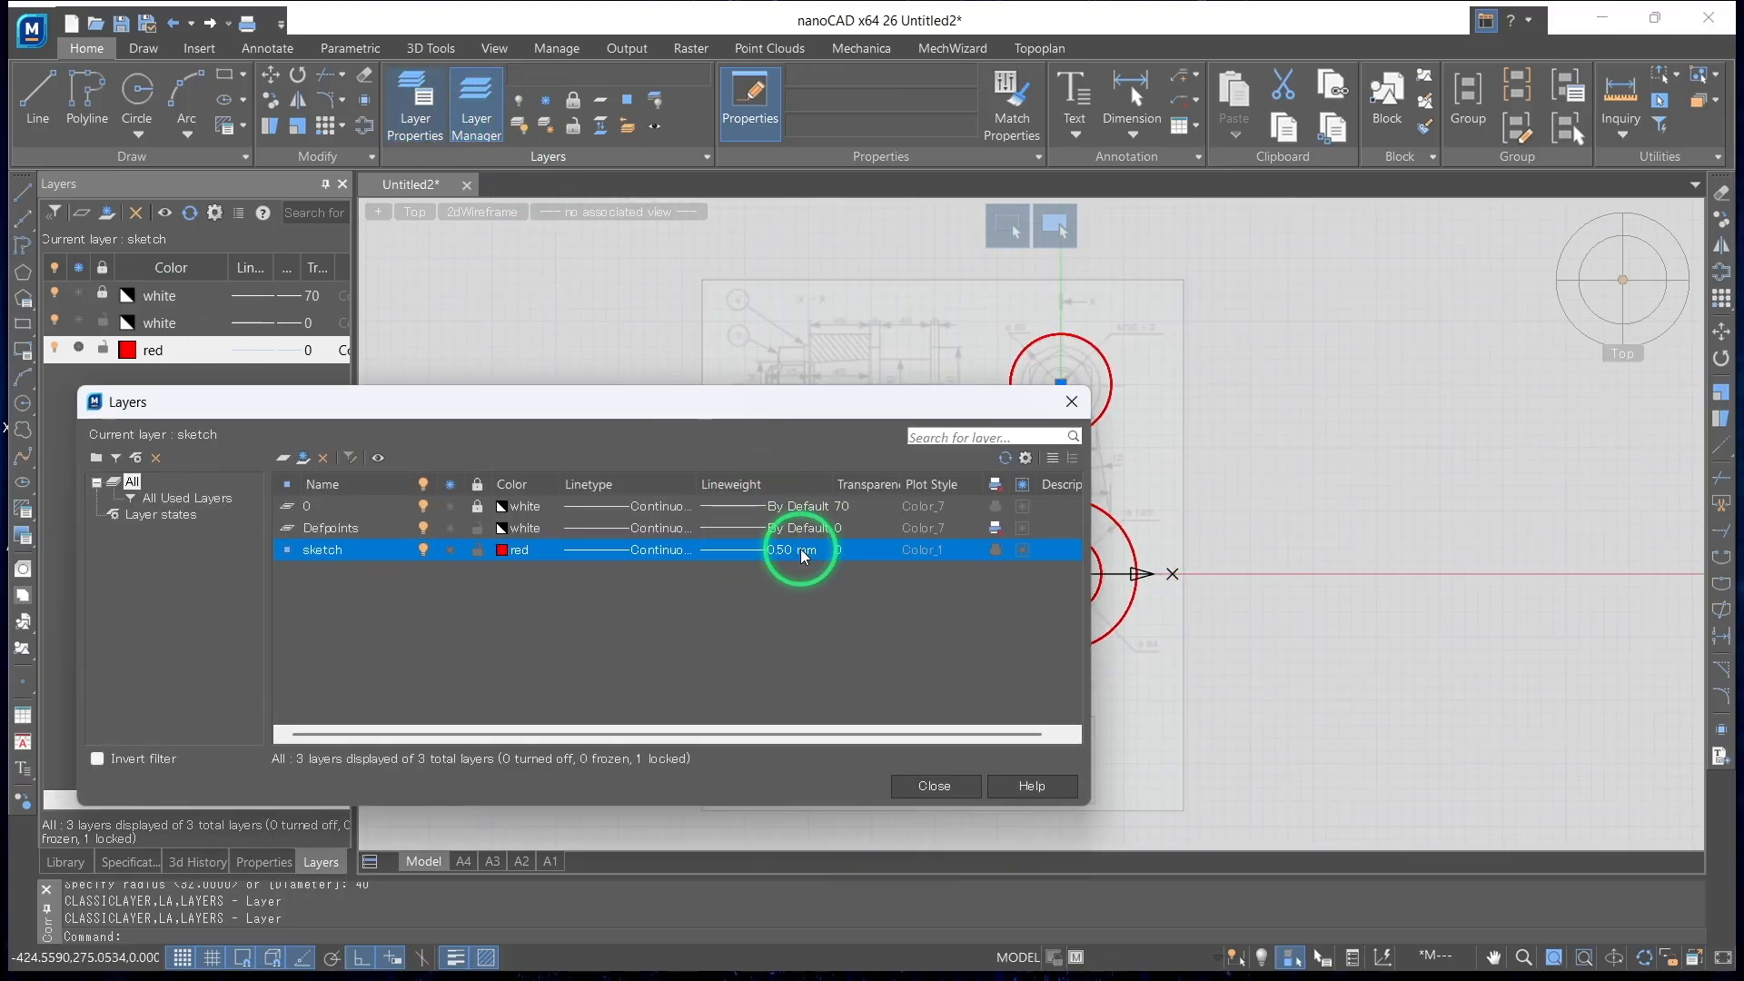
{"action": "left_click", "coordinate": [844, 507]}
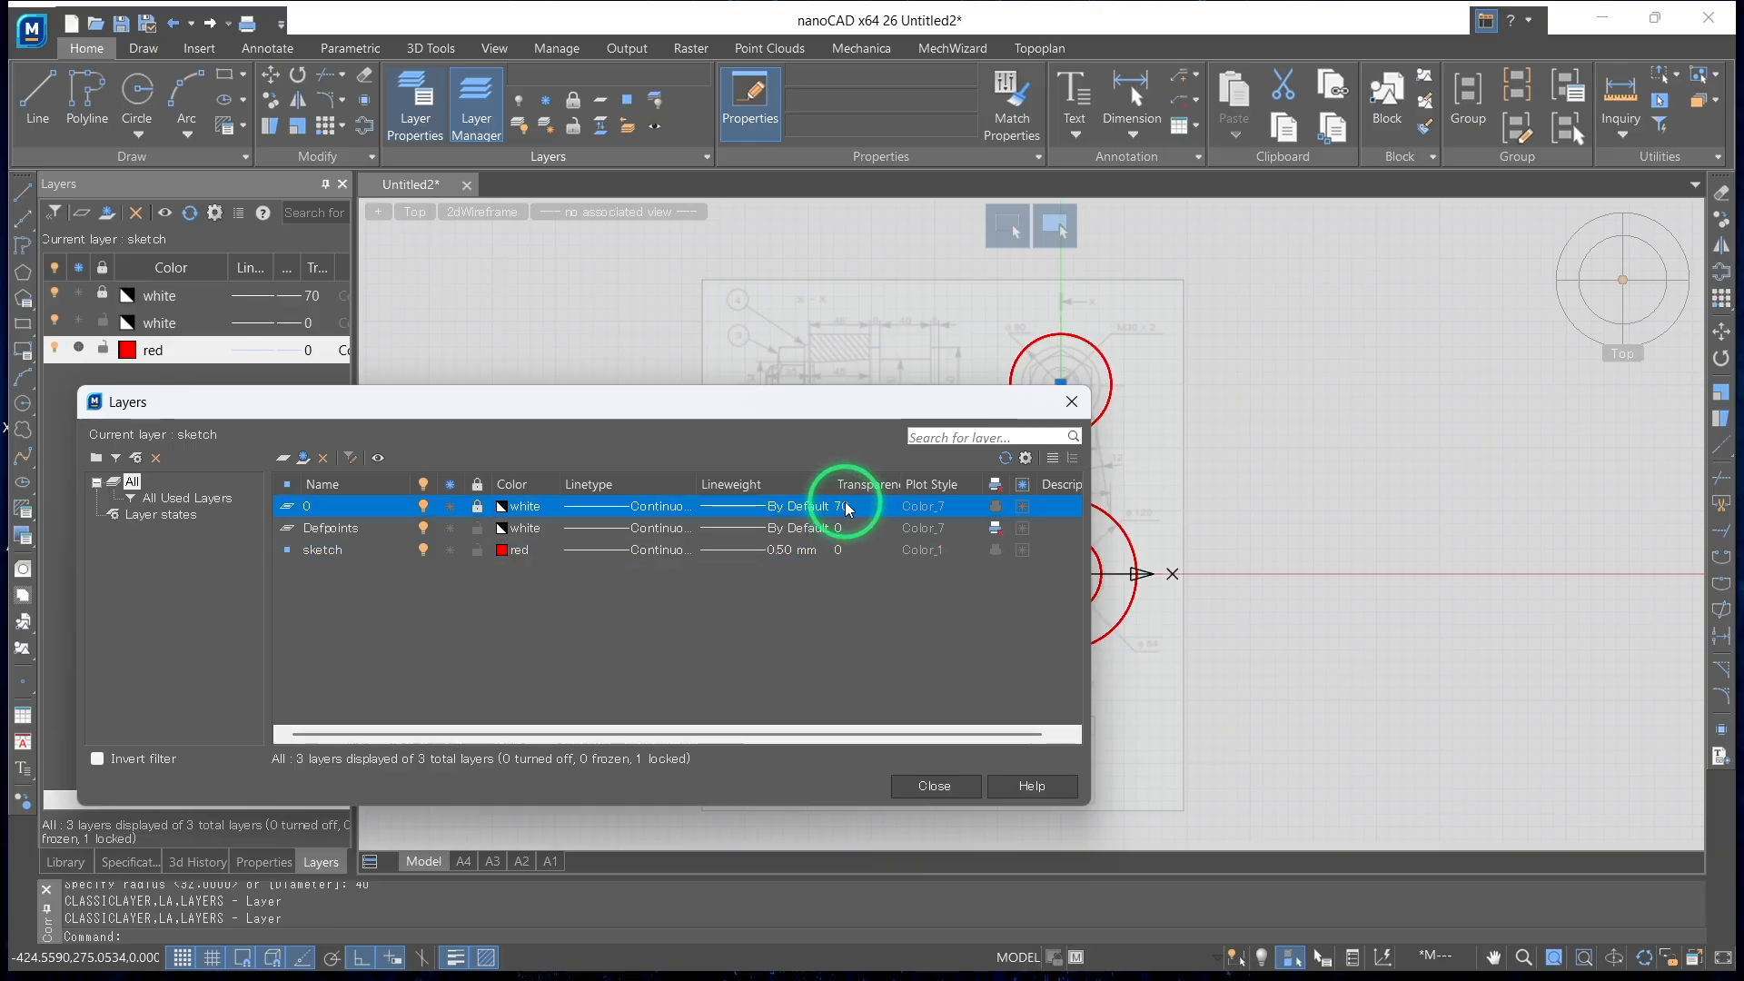
{"action": "left_click", "coordinate": [854, 623]}
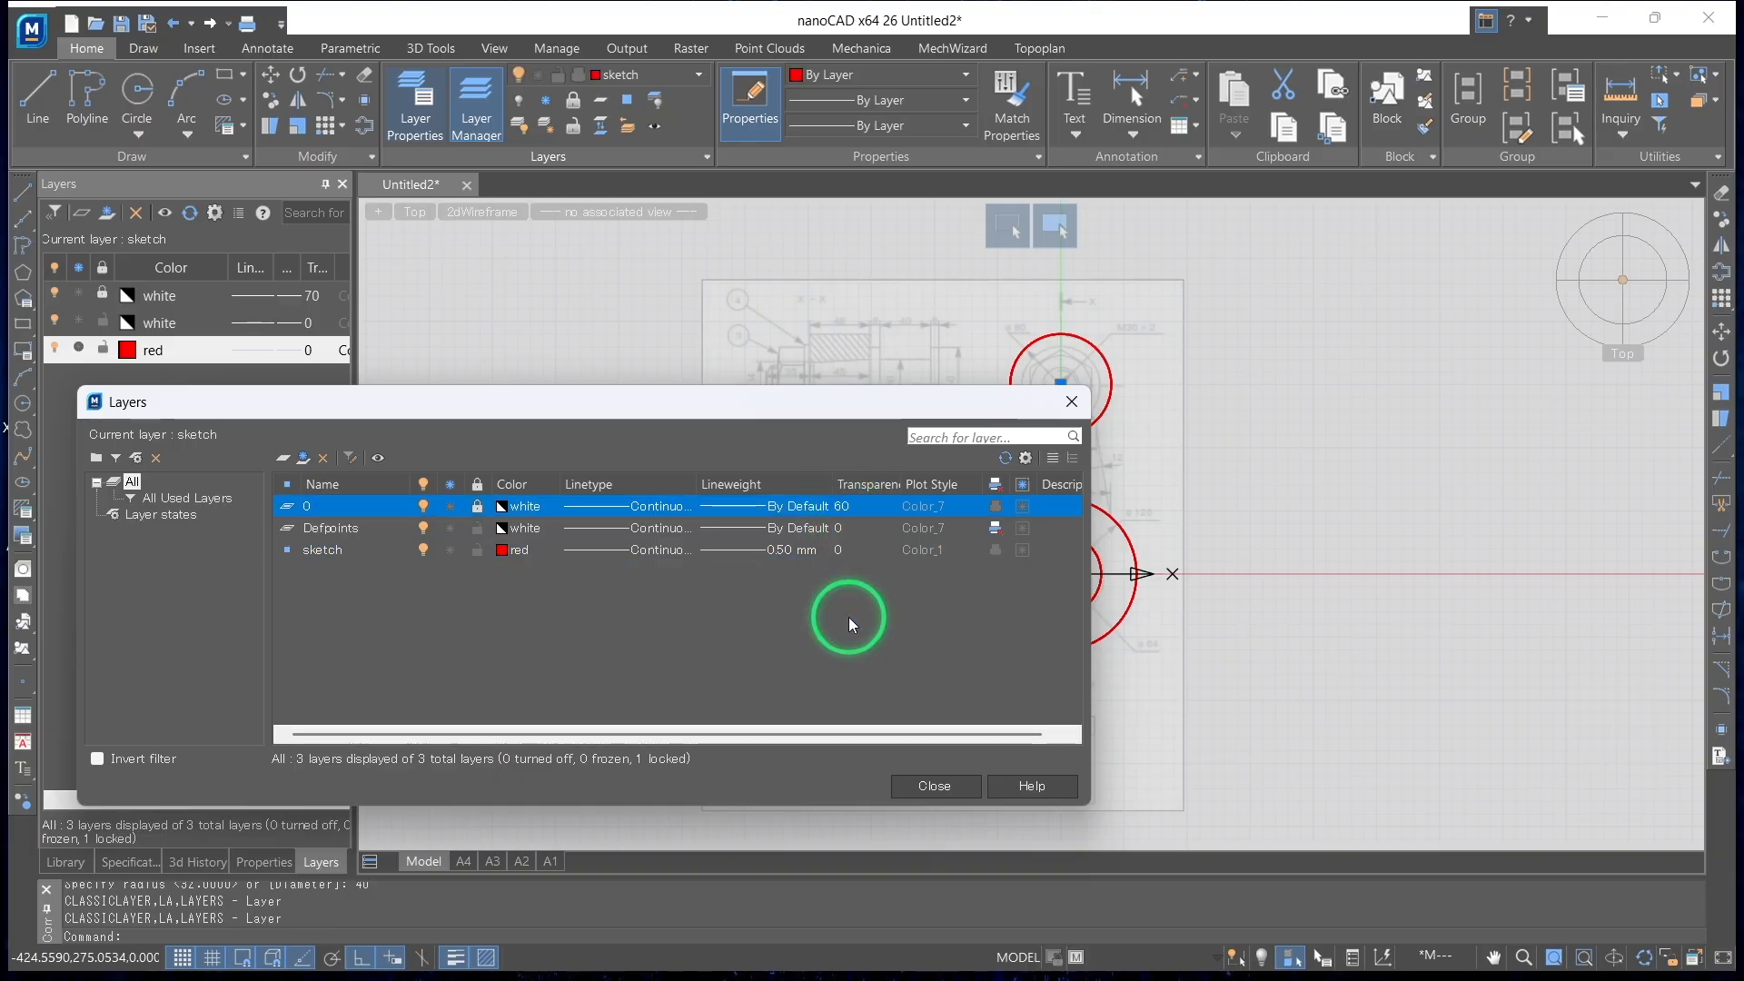
Close the layer properties and start a 3D extrusion of the crank's small-end circle, directed upward along Z
{"action": "left_click", "coordinate": [921, 787]}
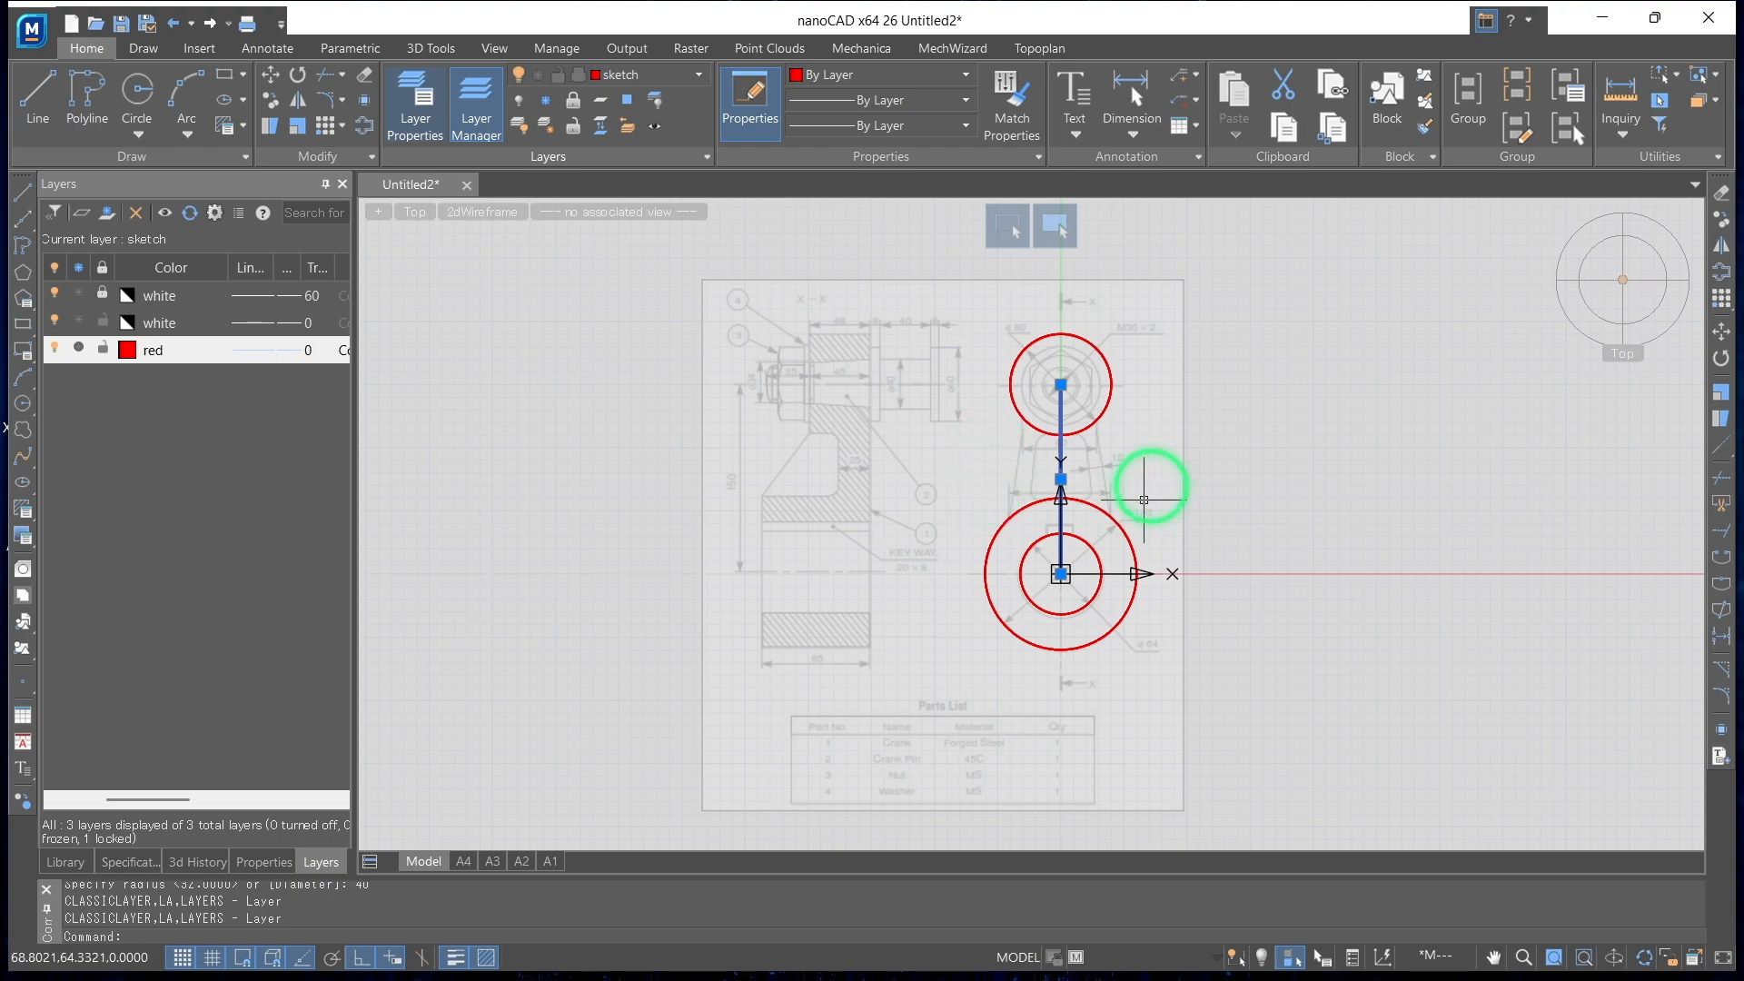
{"action": "scroll", "coordinate": [1143, 449], "scroll_direction": "up", "scroll_amount": 2}
{"action": "mouse_move", "coordinate": [1044, 557]}
{"action": "middle_mouse_down", "text": "shift"}
{"action": "mouse_move", "coordinate": [1036, 378]}
{"action": "mouse_move", "coordinate": [891, 460]}
{"action": "mouse_move", "coordinate": [1051, 455]}
{"action": "mouse_move", "coordinate": [1035, 464]}
{"action": "middle_mouse_up", "text": "shift"}
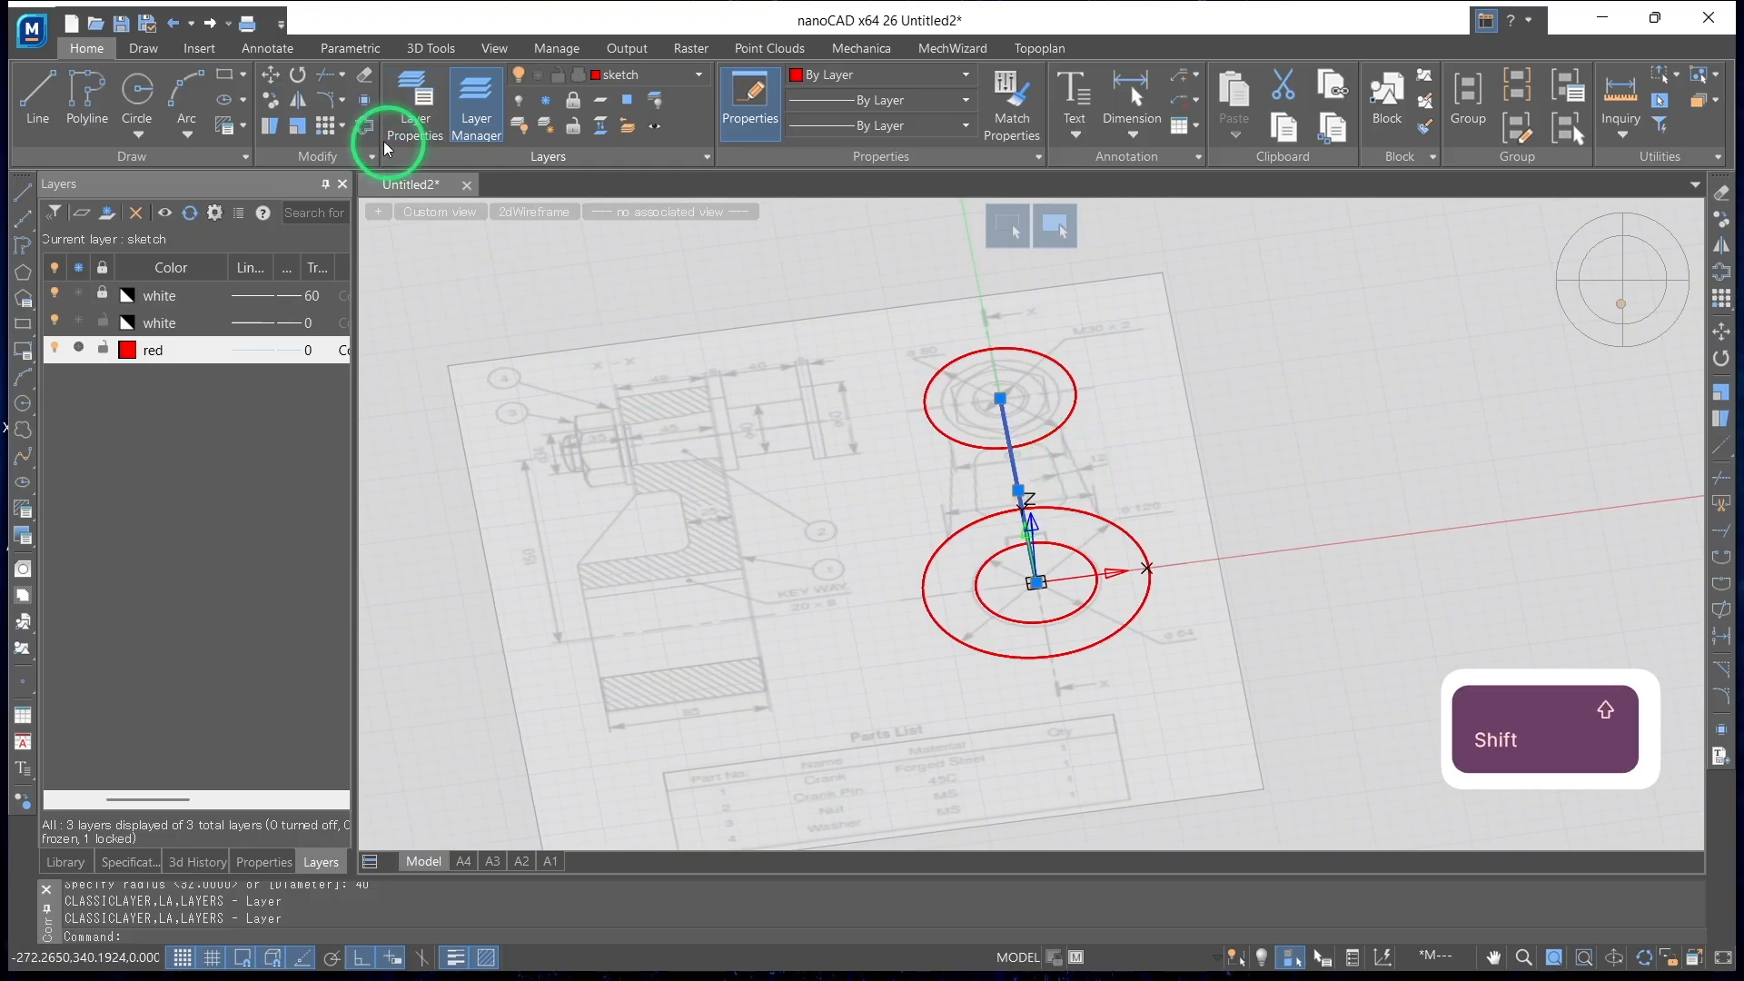
{"action": "left_click", "coordinate": [433, 50]}
{"action": "left_click", "coordinate": [337, 107]}
{"action": "left_click", "coordinate": [939, 392]}
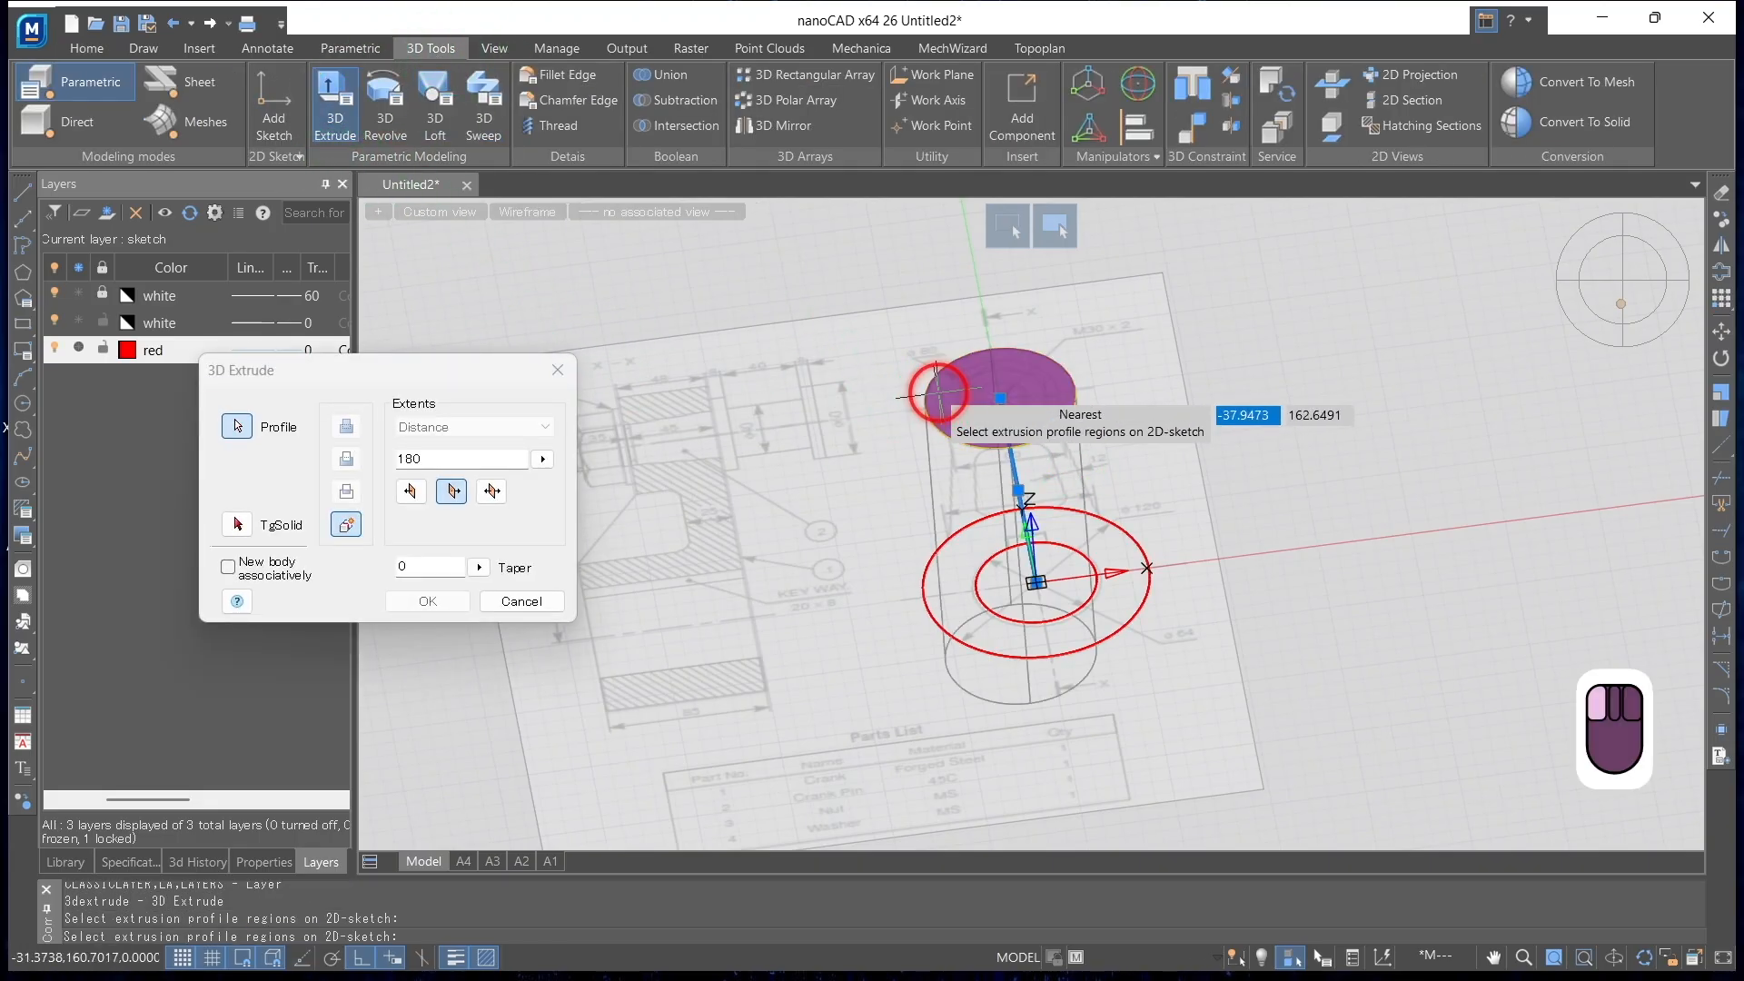
{"action": "middle_click_drag", "start_coordinate": [1032, 537], "coordinate": [875, 727], "text": "shift"}
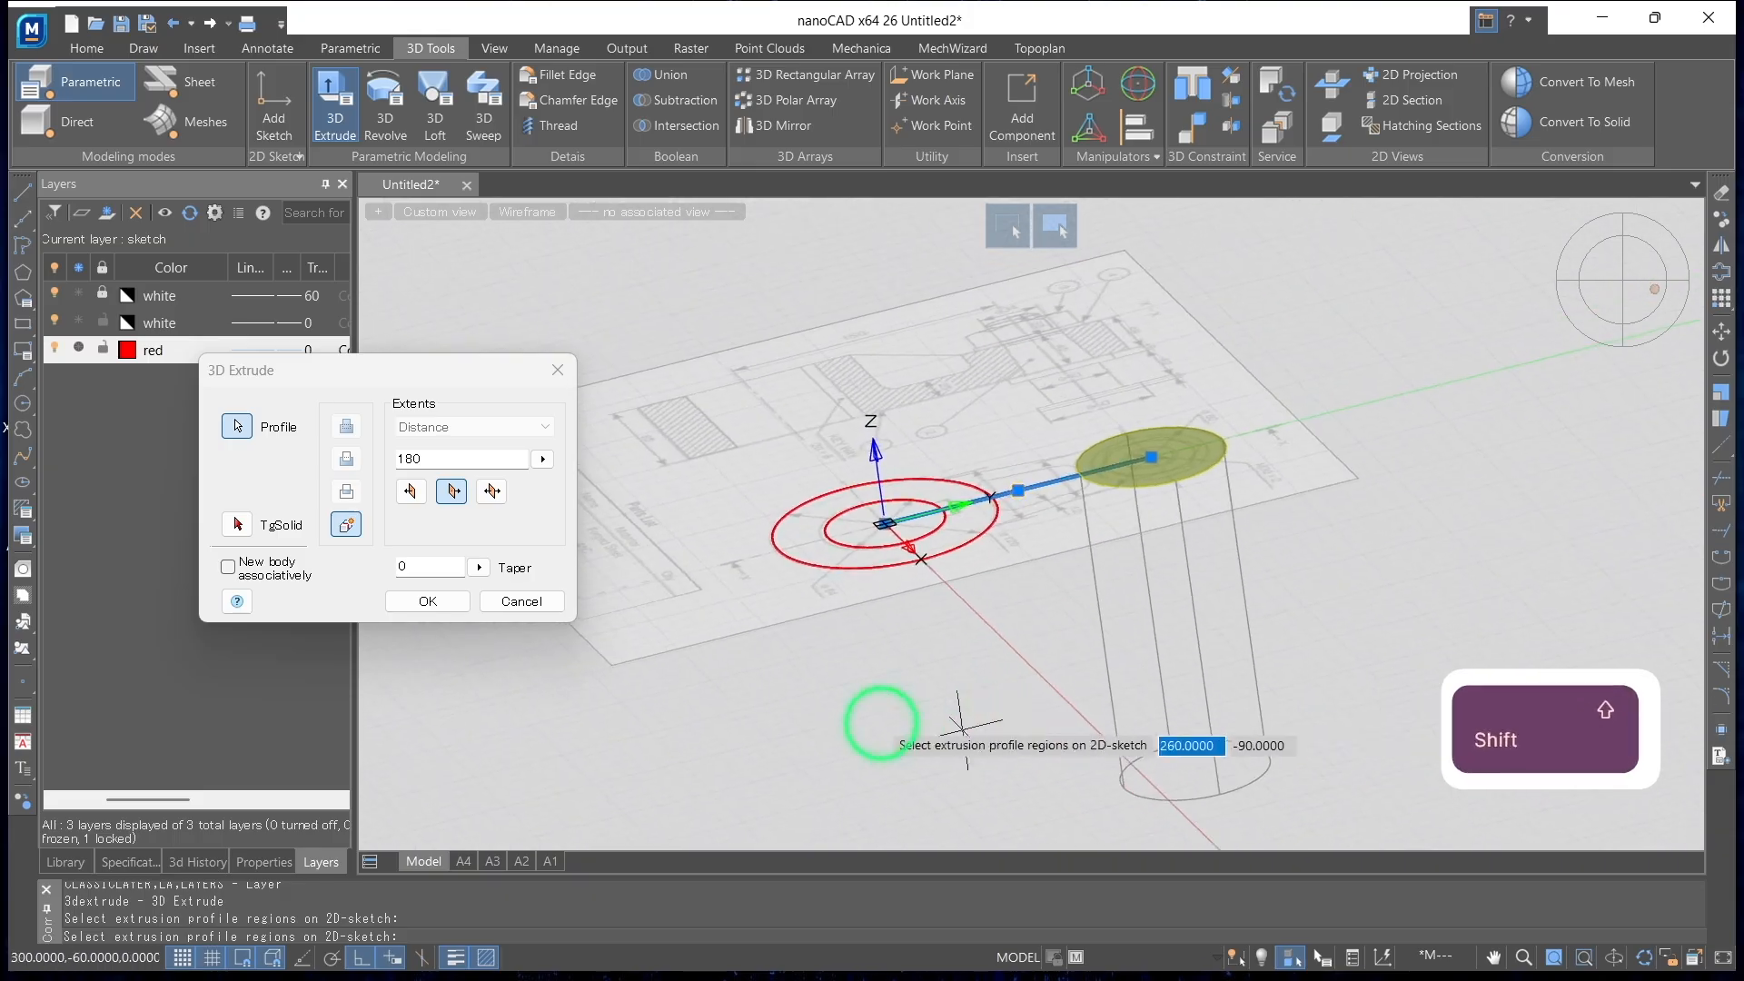
{"action": "left_click", "coordinate": [414, 491]}
{"action": "scroll", "coordinate": [1105, 323], "scroll_direction": "up", "scroll_amount": 2}
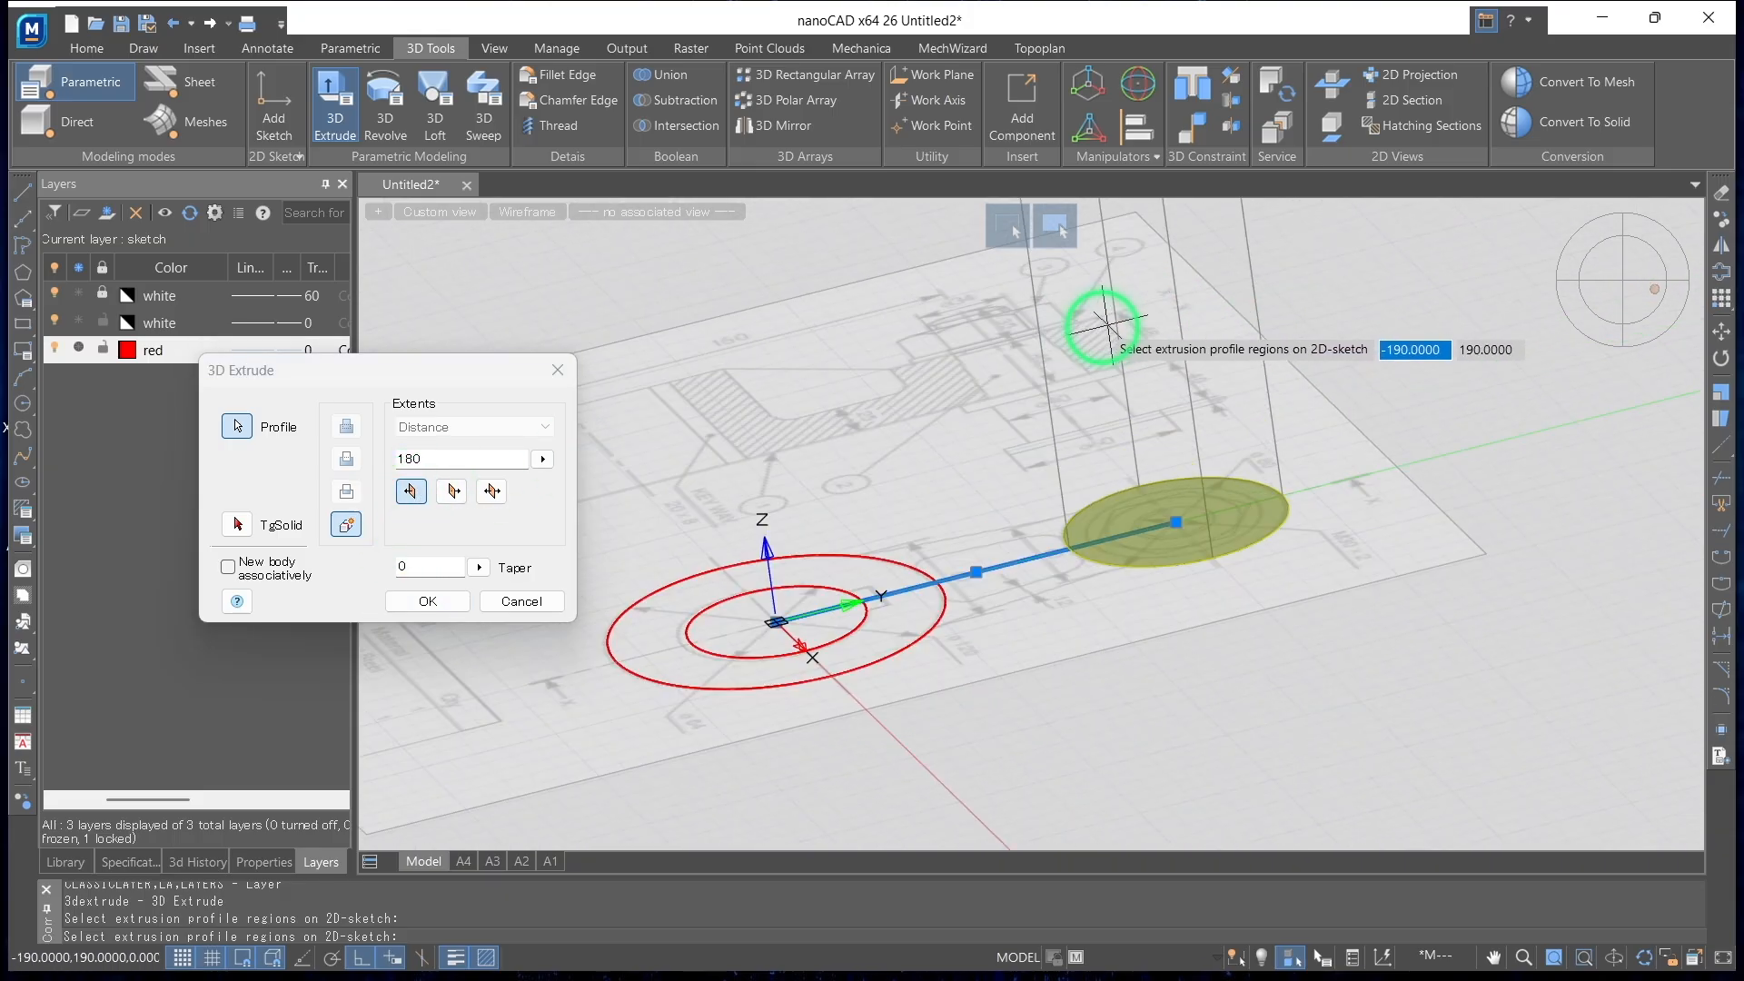
Set the small-end circle's extrusion distance to 48 and create the solid
{"action": "mouse_move", "coordinate": [809, 475]}
{"action": "middle_mouse_down", "text": "shift"}
{"action": "mouse_move", "coordinate": [804, 461]}
{"action": "mouse_move", "coordinate": [1129, 440]}
{"action": "mouse_move", "coordinate": [996, 518]}
{"action": "middle_mouse_up", "text": "shift"}
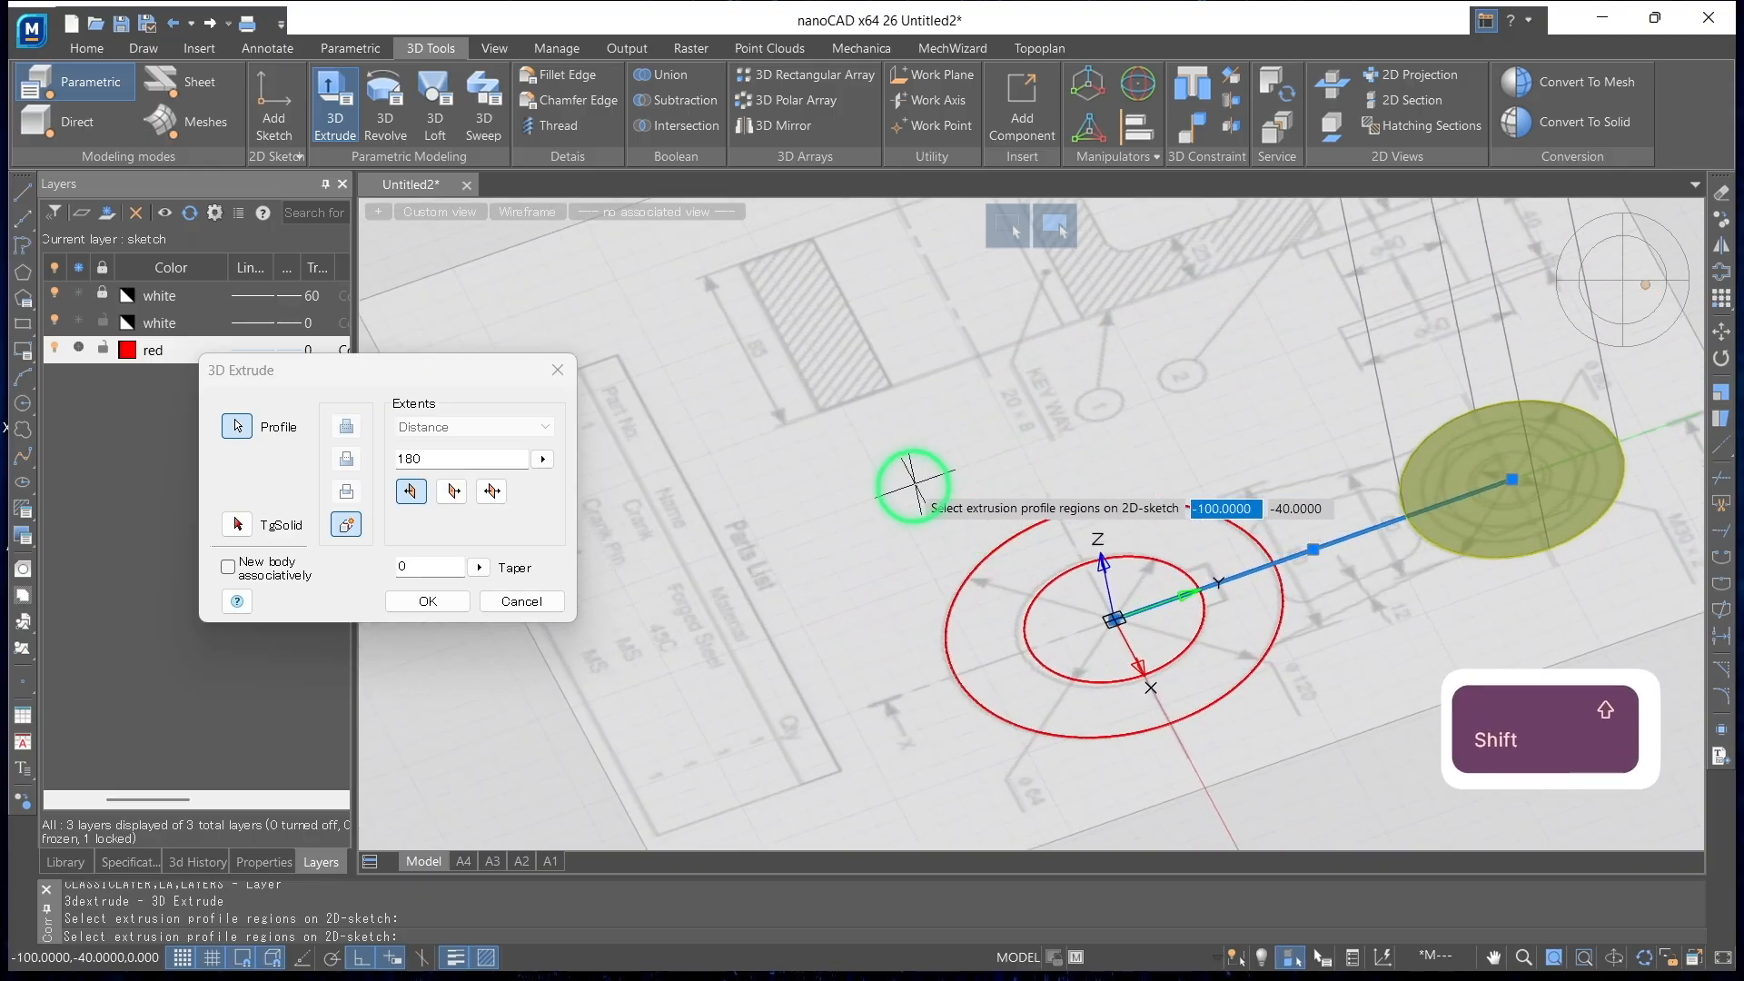
{"action": "mouse_move", "coordinate": [1141, 362]}
{"action": "middle_mouse_down", "text": "shift"}
{"action": "mouse_move", "coordinate": [914, 506]}
{"action": "mouse_move", "coordinate": [1008, 455]}
{"action": "middle_mouse_up", "text": "shift"}
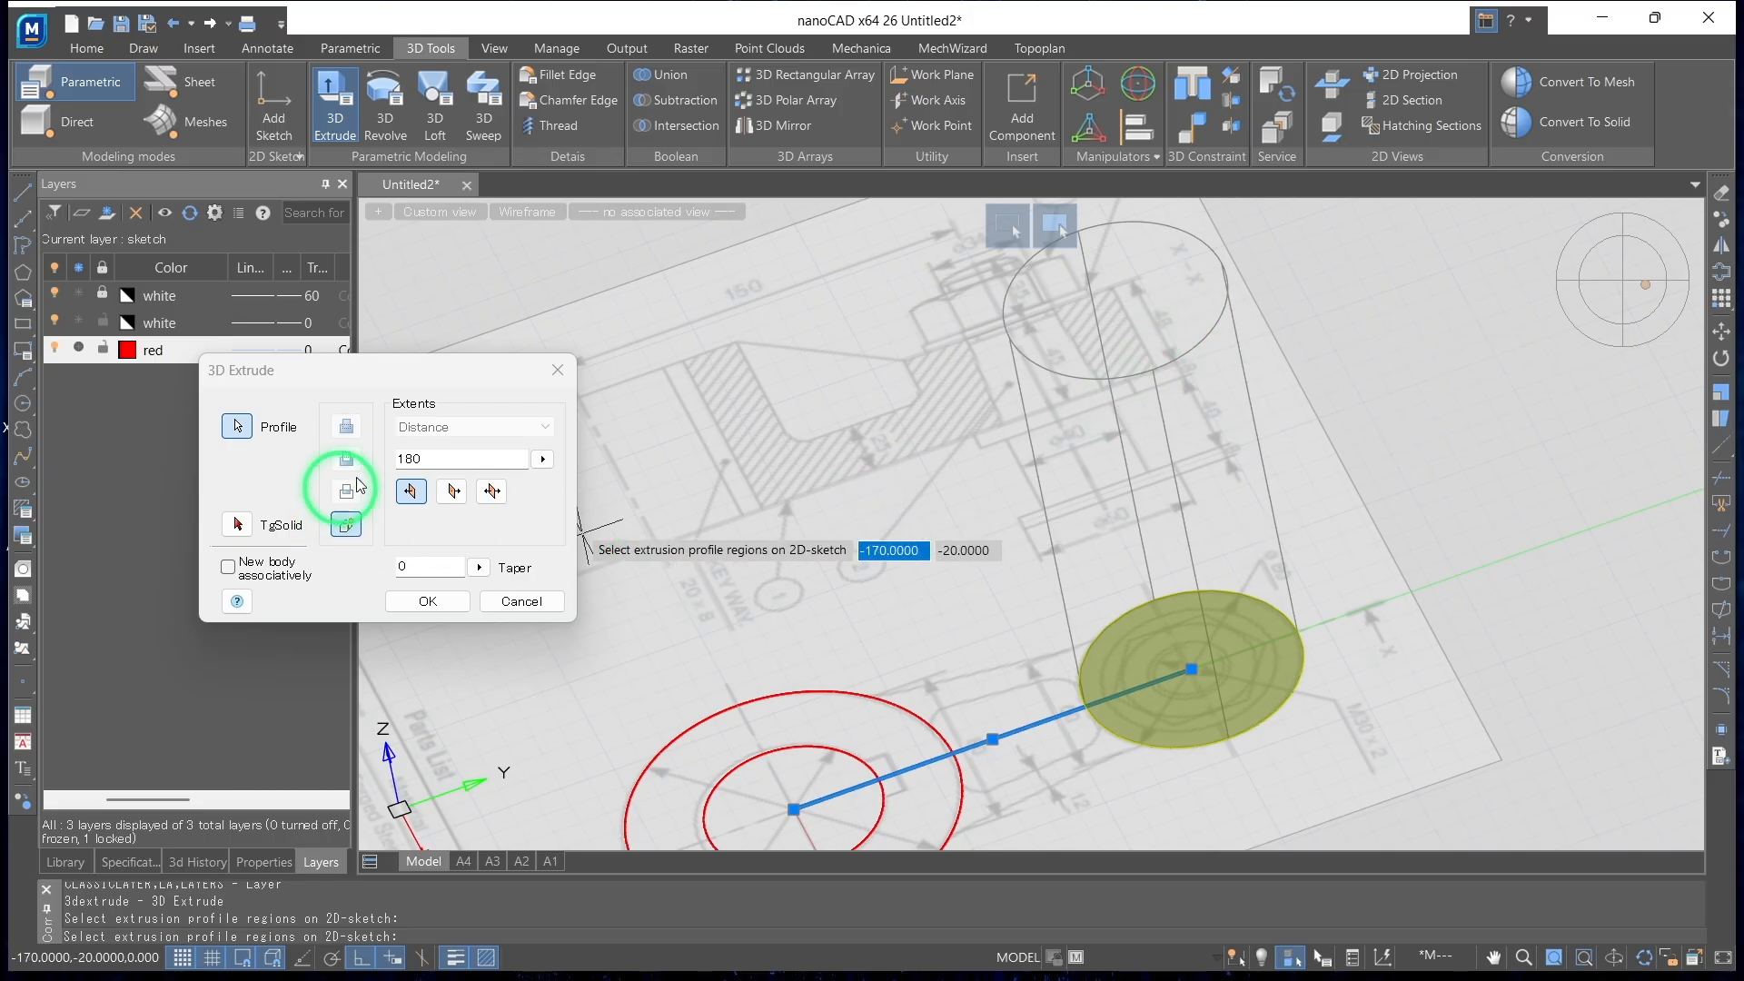
{"action": "double_click", "coordinate": [423, 460]}
{"action": "type", "text": "48"}
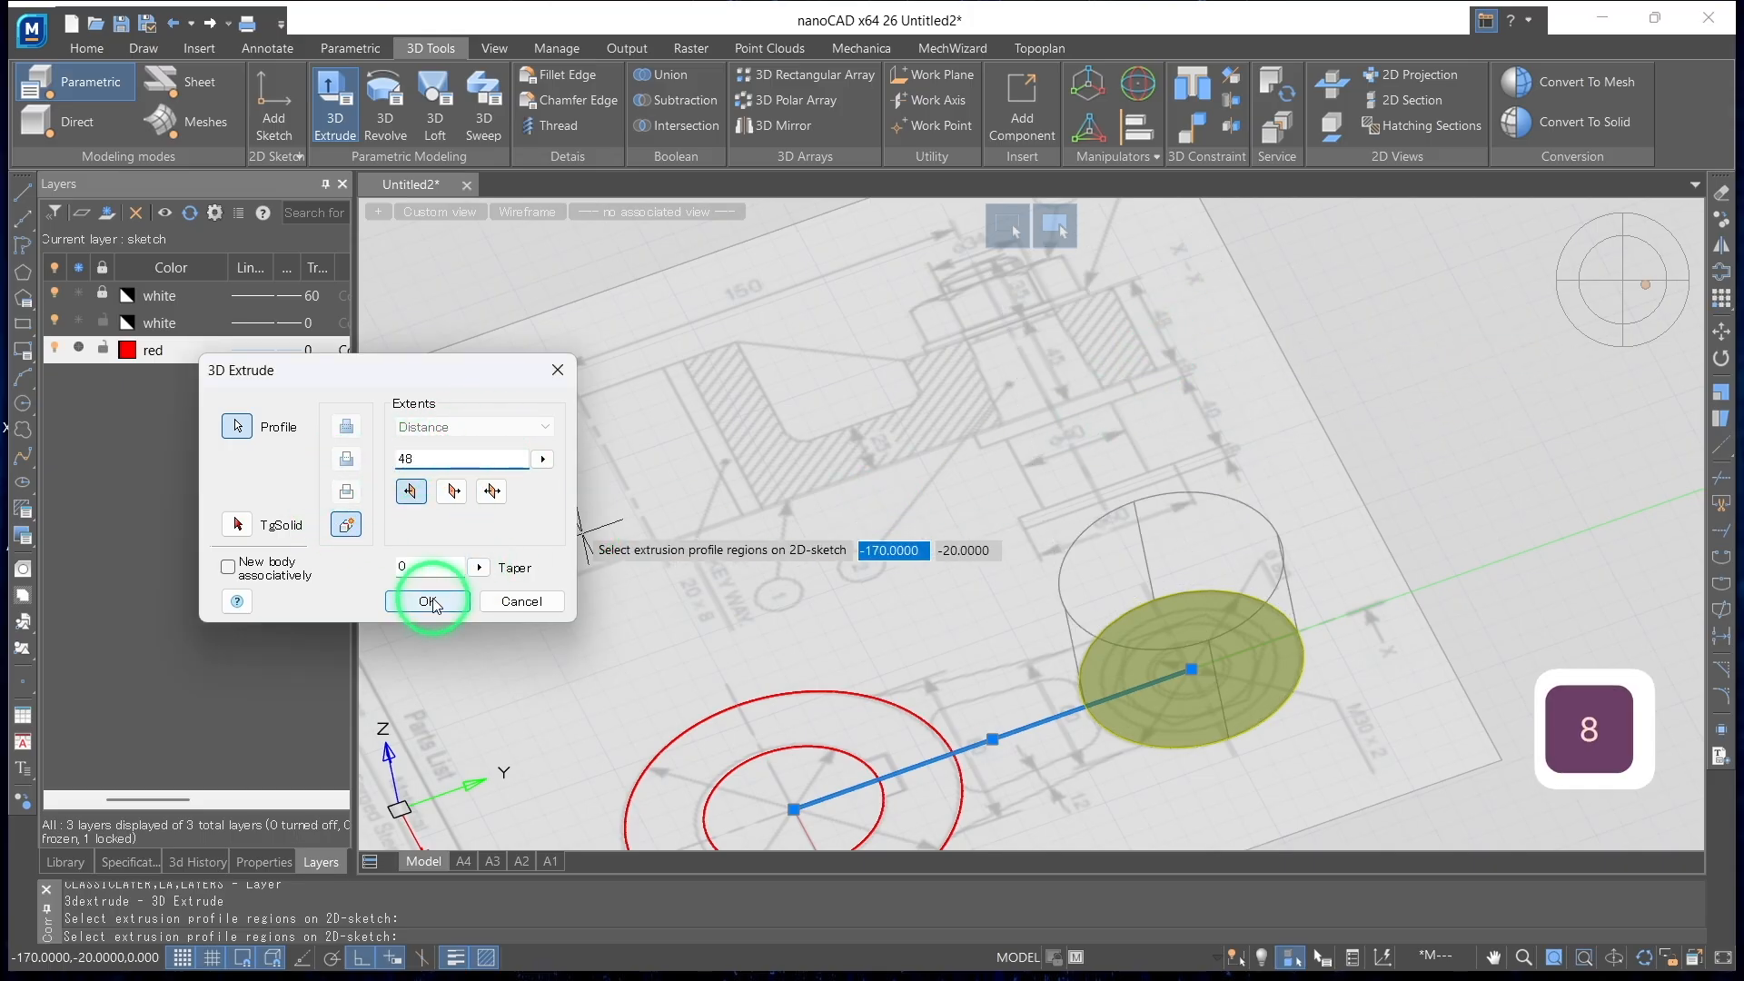
{"action": "left_click", "coordinate": [430, 601]}
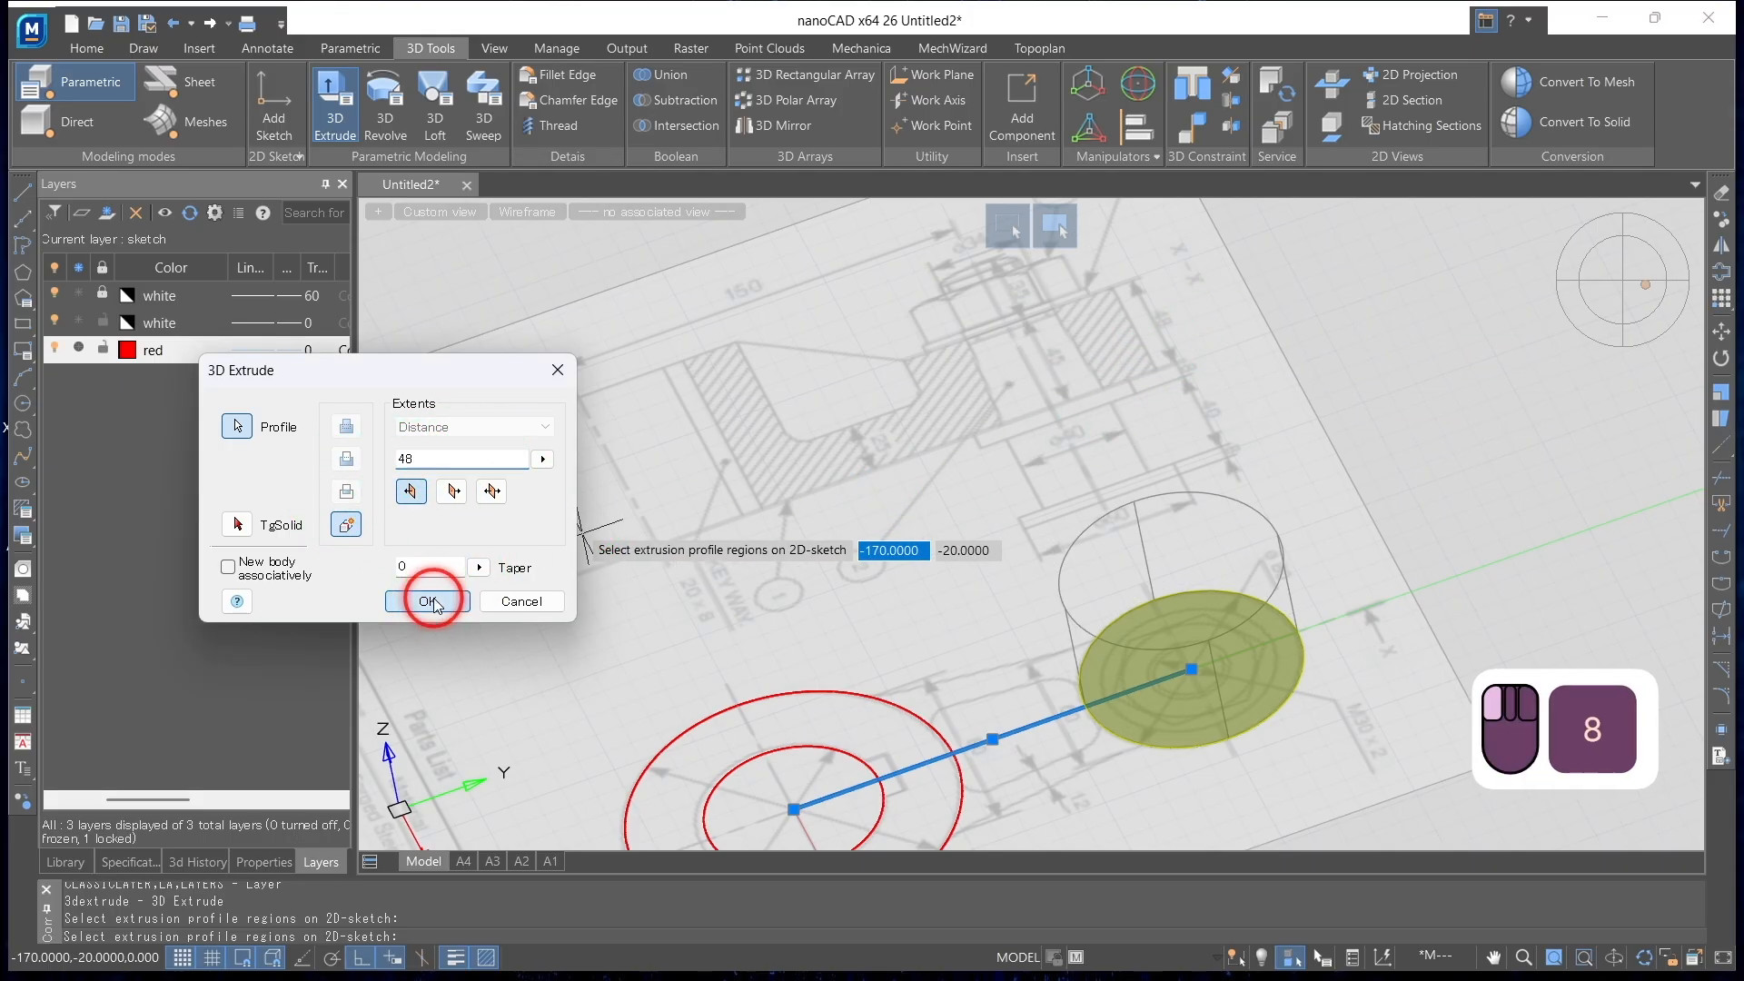
Extrude the outer circle of the crank's large end upward by 85 as a new body
{"action": "mouse_move", "coordinate": [738, 607]}
{"action": "middle_mouse_down", "text": "shift"}
{"action": "mouse_move", "coordinate": [771, 564]}
{"action": "mouse_move", "coordinate": [741, 606]}
{"action": "middle_mouse_up", "text": "shift"}
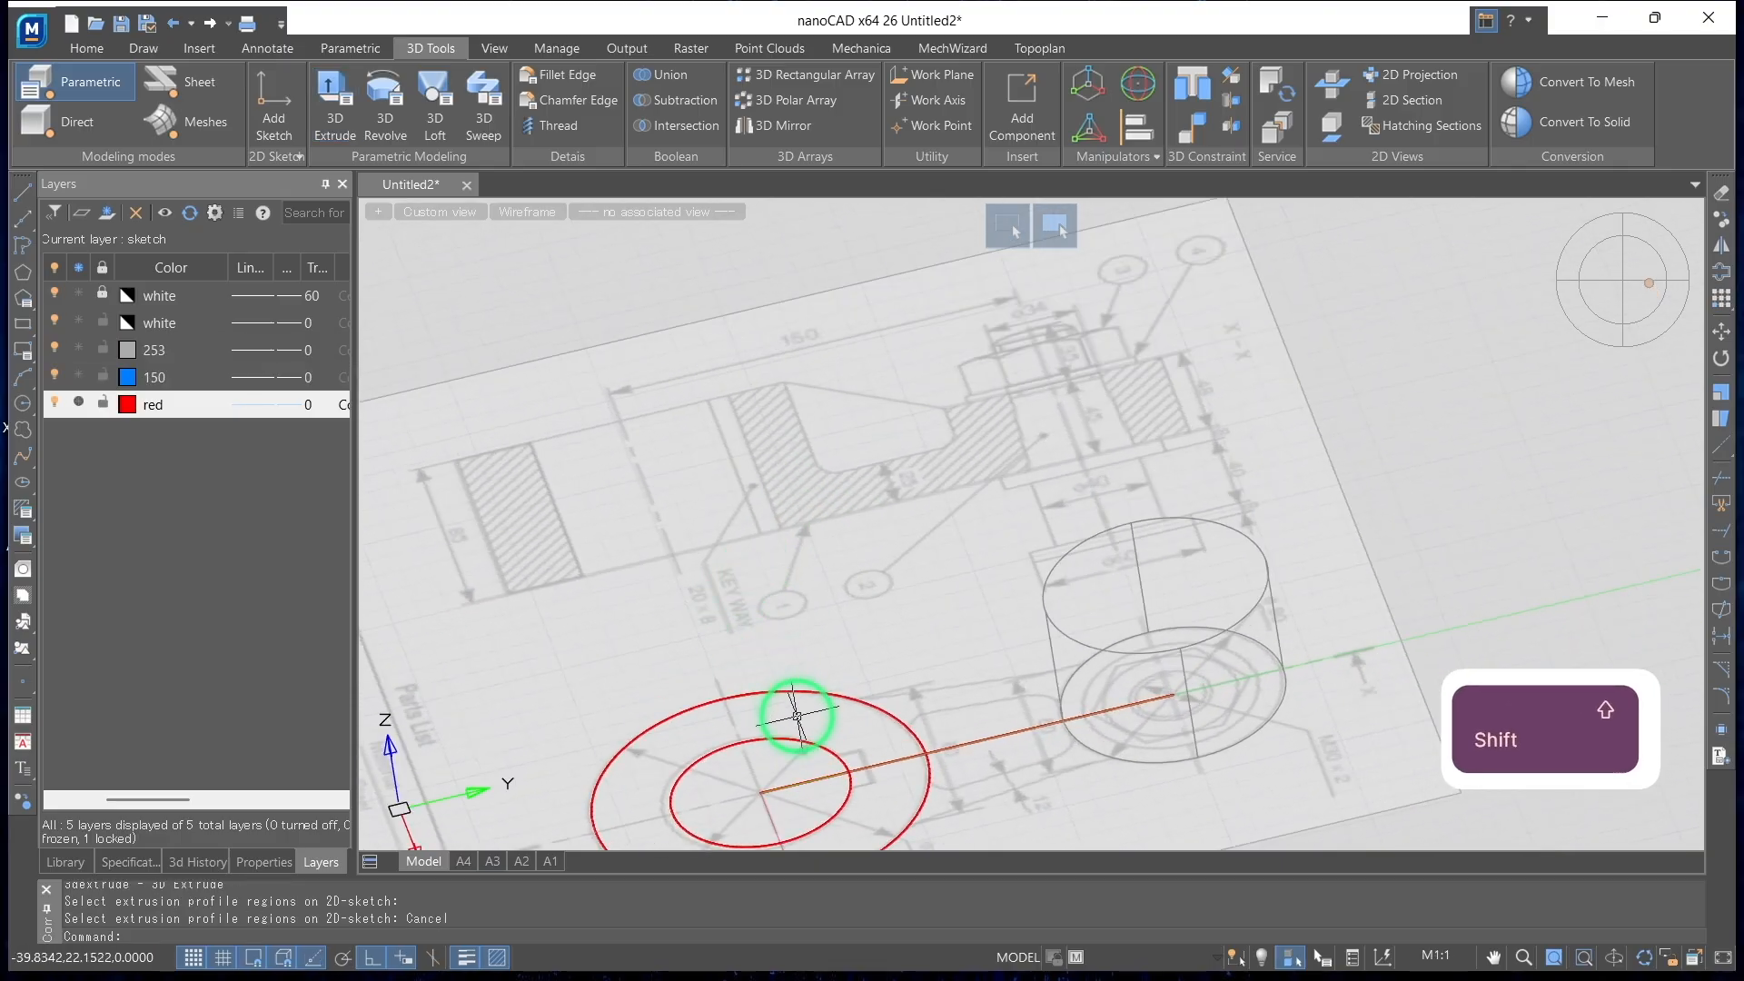
{"action": "left_click", "coordinate": [351, 115]}
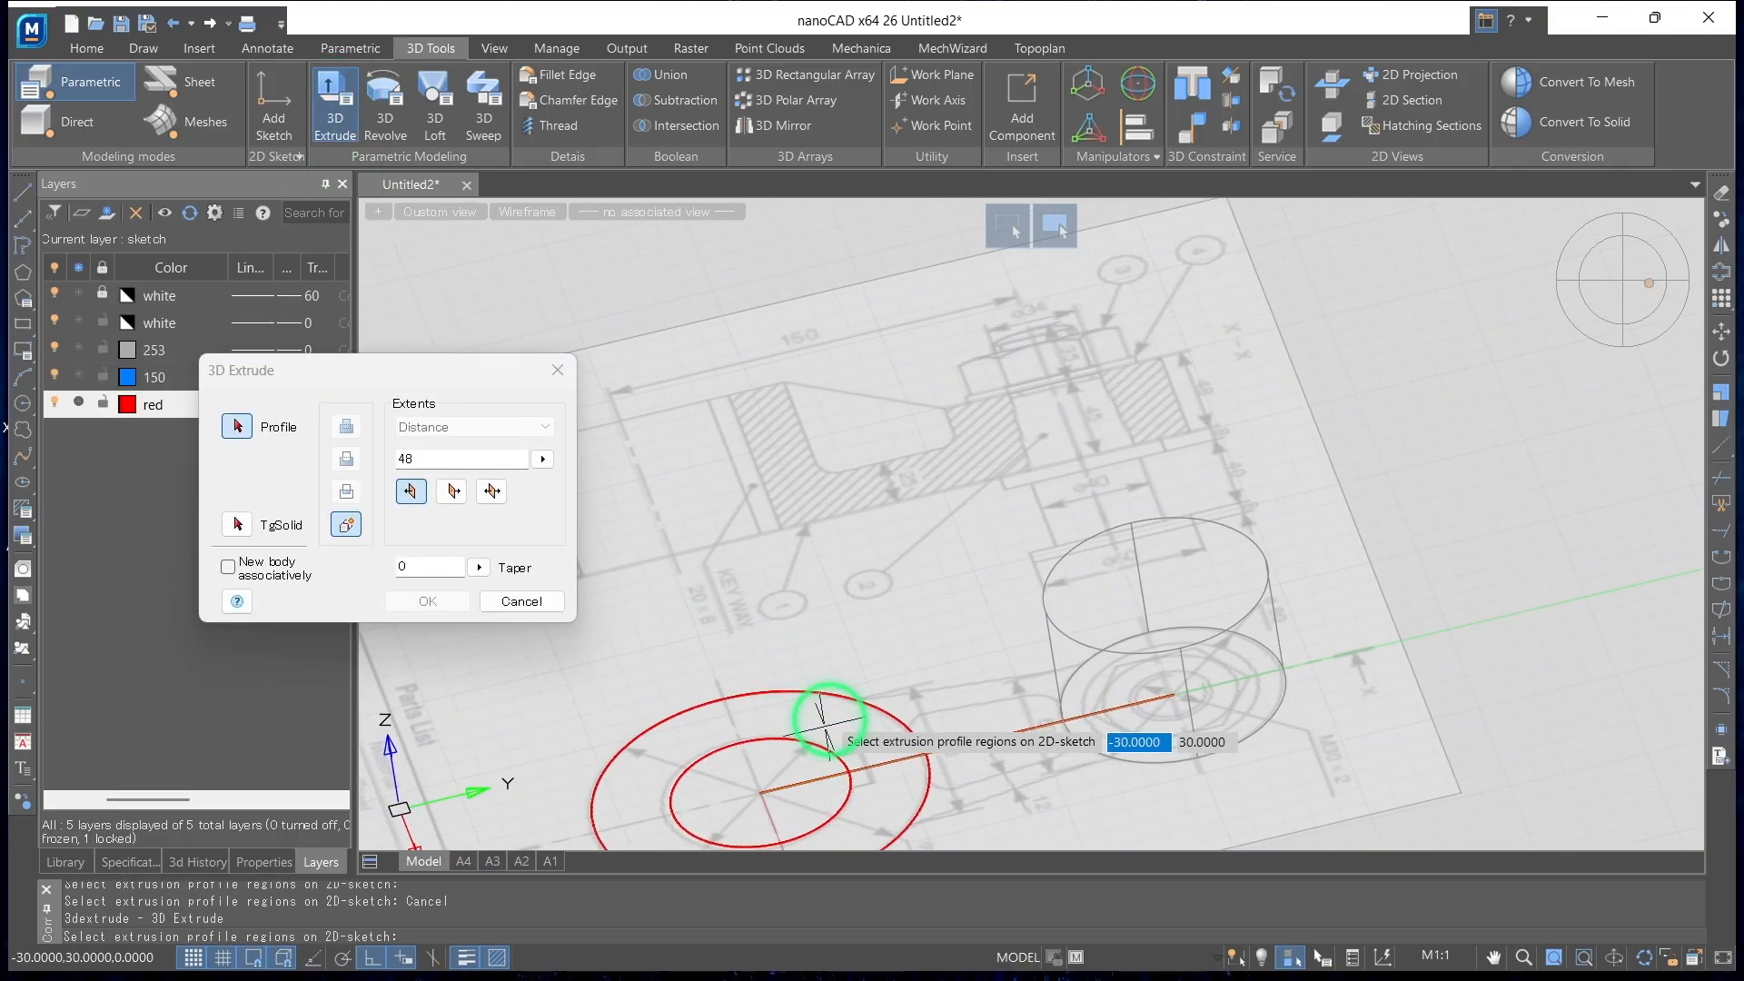
{"action": "left_click", "coordinate": [789, 695]}
{"action": "scroll", "coordinate": [763, 636], "scroll_direction": "down", "scroll_amount": 4}
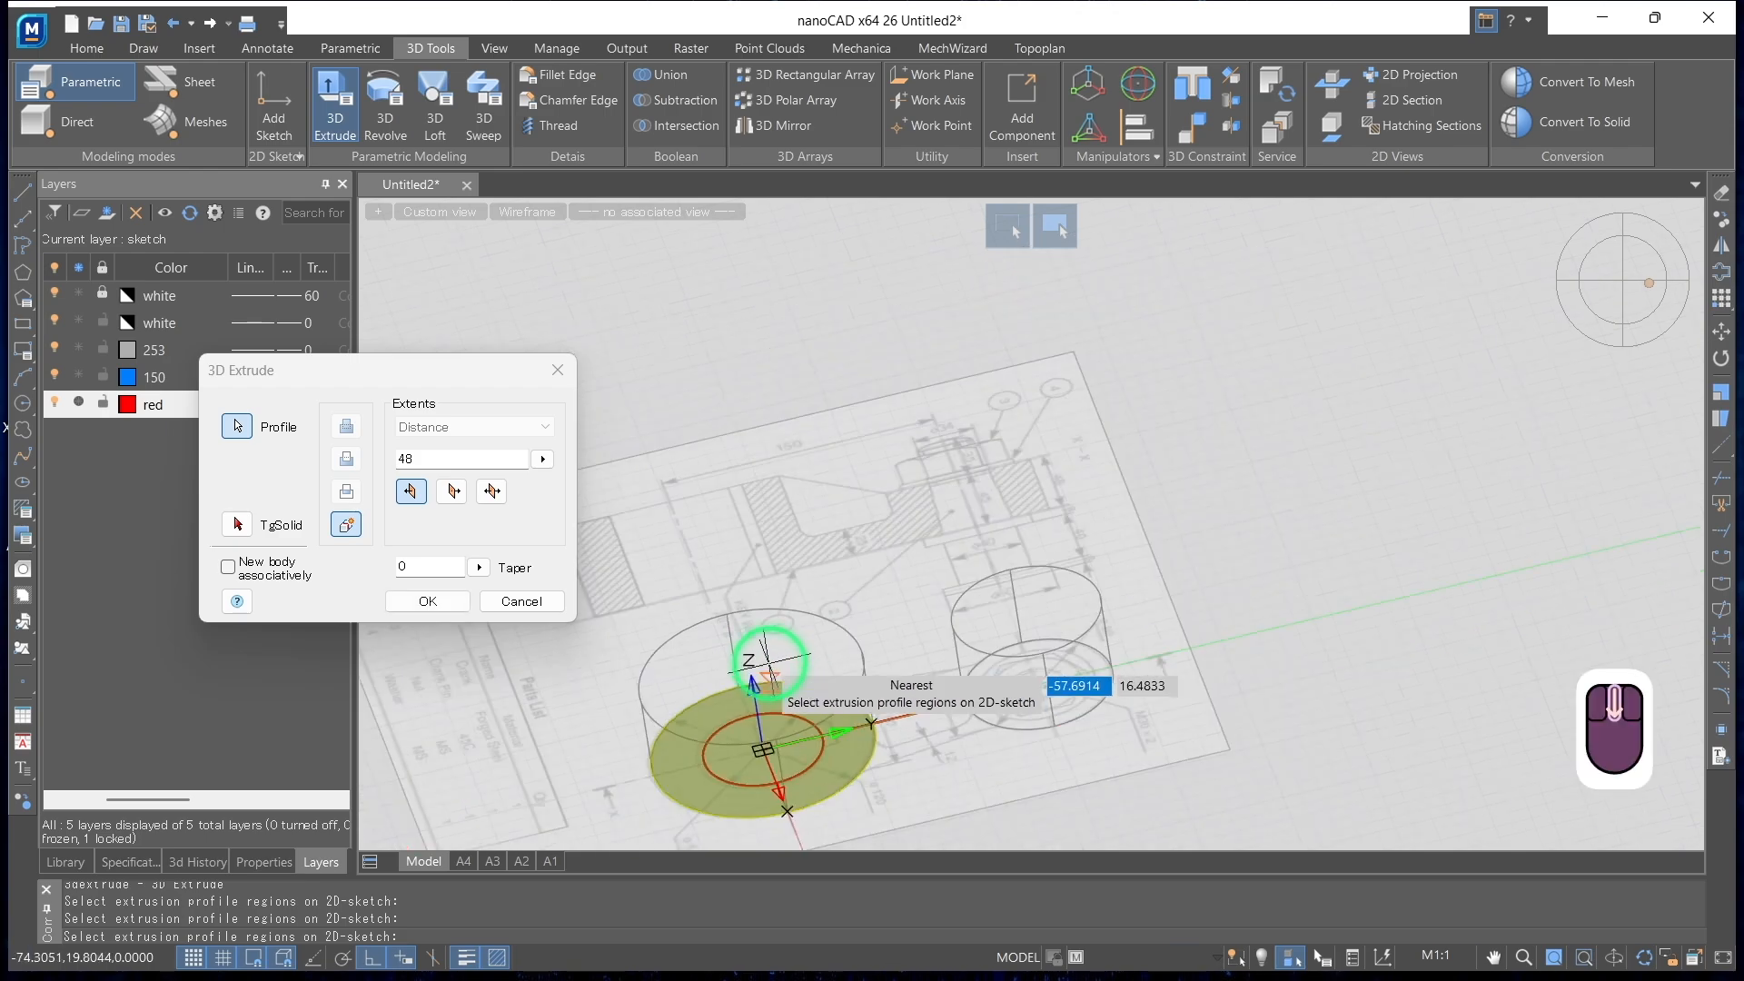
{"action": "scroll", "coordinate": [804, 581], "scroll_direction": "up", "scroll_amount": 5}
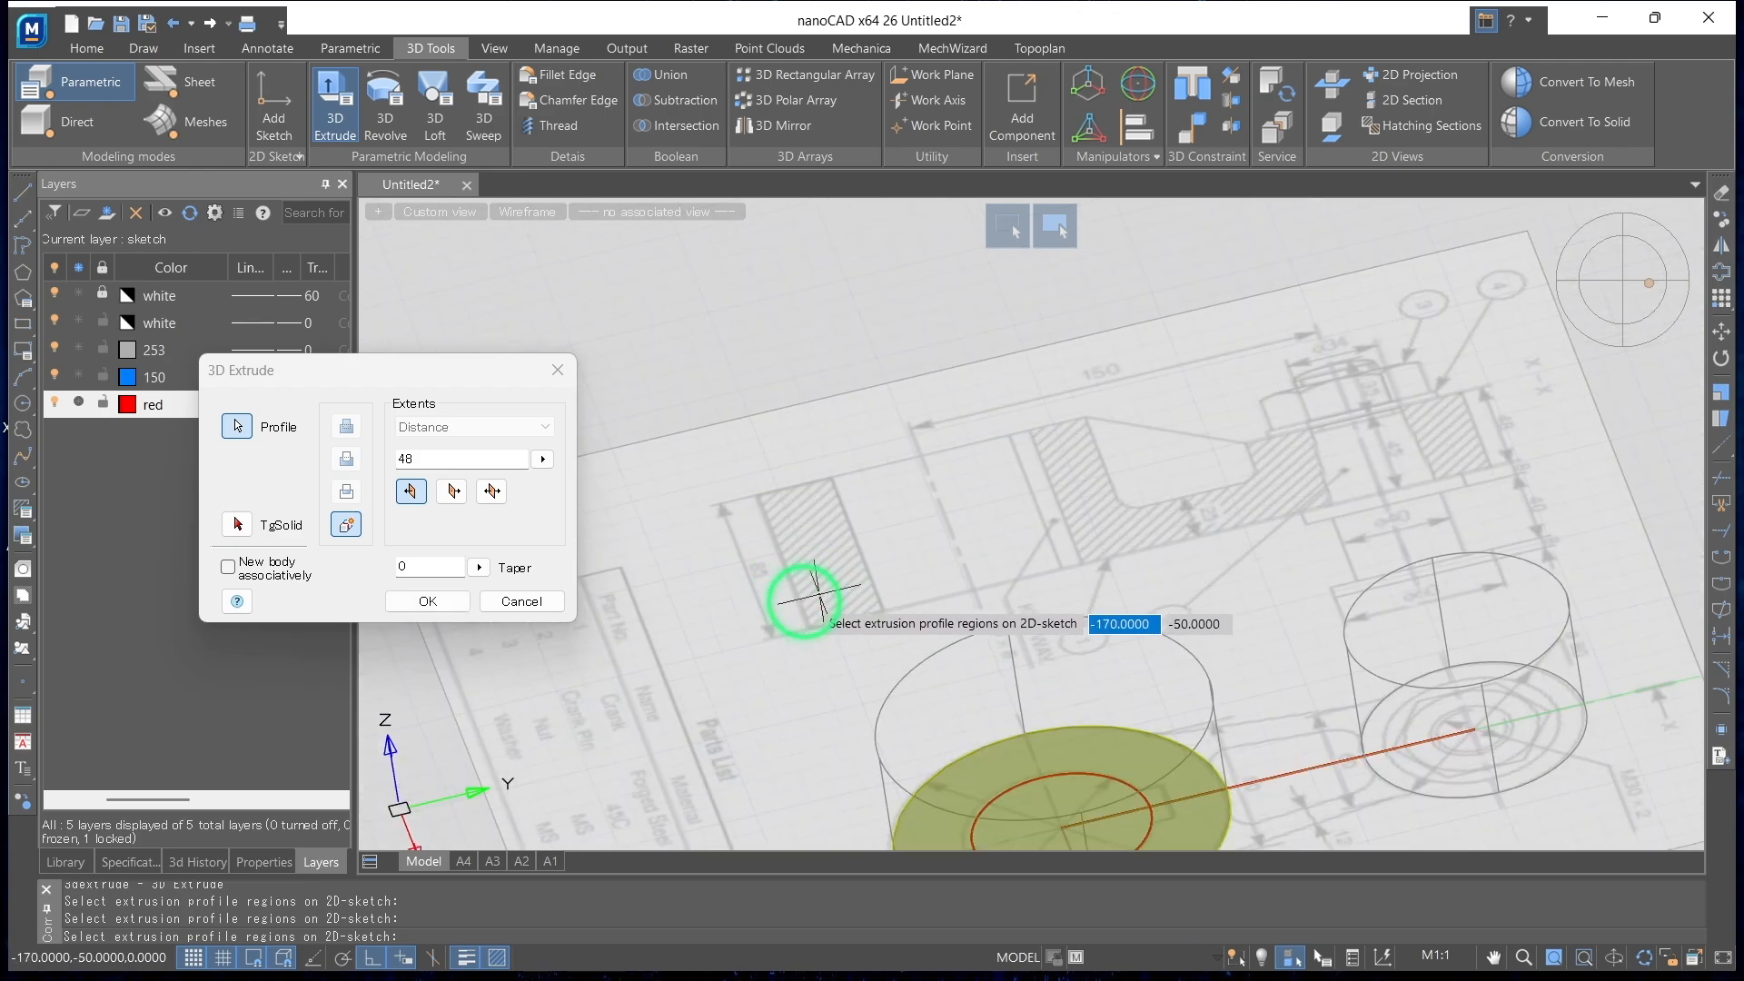
{"action": "mouse_move", "coordinate": [864, 615]}
{"action": "middle_mouse_down", "text": "shift"}
{"action": "mouse_move", "coordinate": [896, 728]}
{"action": "mouse_move", "coordinate": [705, 506]}
{"action": "mouse_move", "coordinate": [836, 615]}
{"action": "mouse_move", "coordinate": [853, 495]}
{"action": "middle_mouse_up", "text": "shift"}
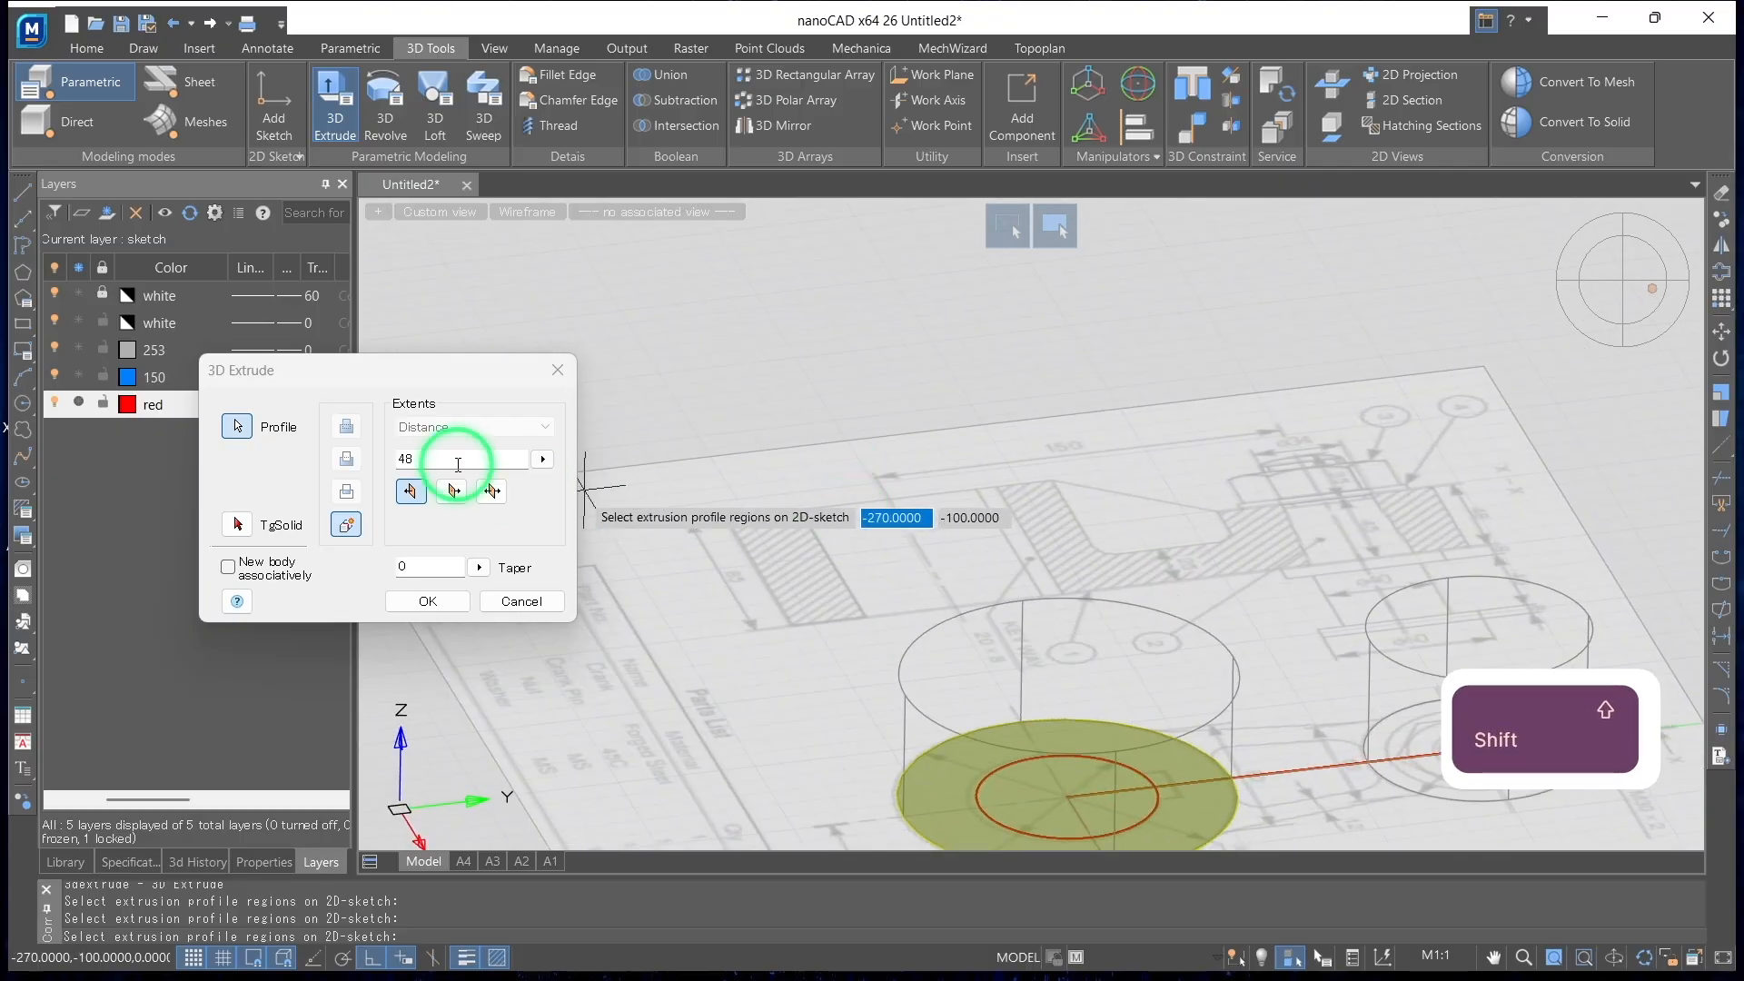
{"action": "left_click", "coordinate": [329, 467]}
{"action": "type", "text": "85"}
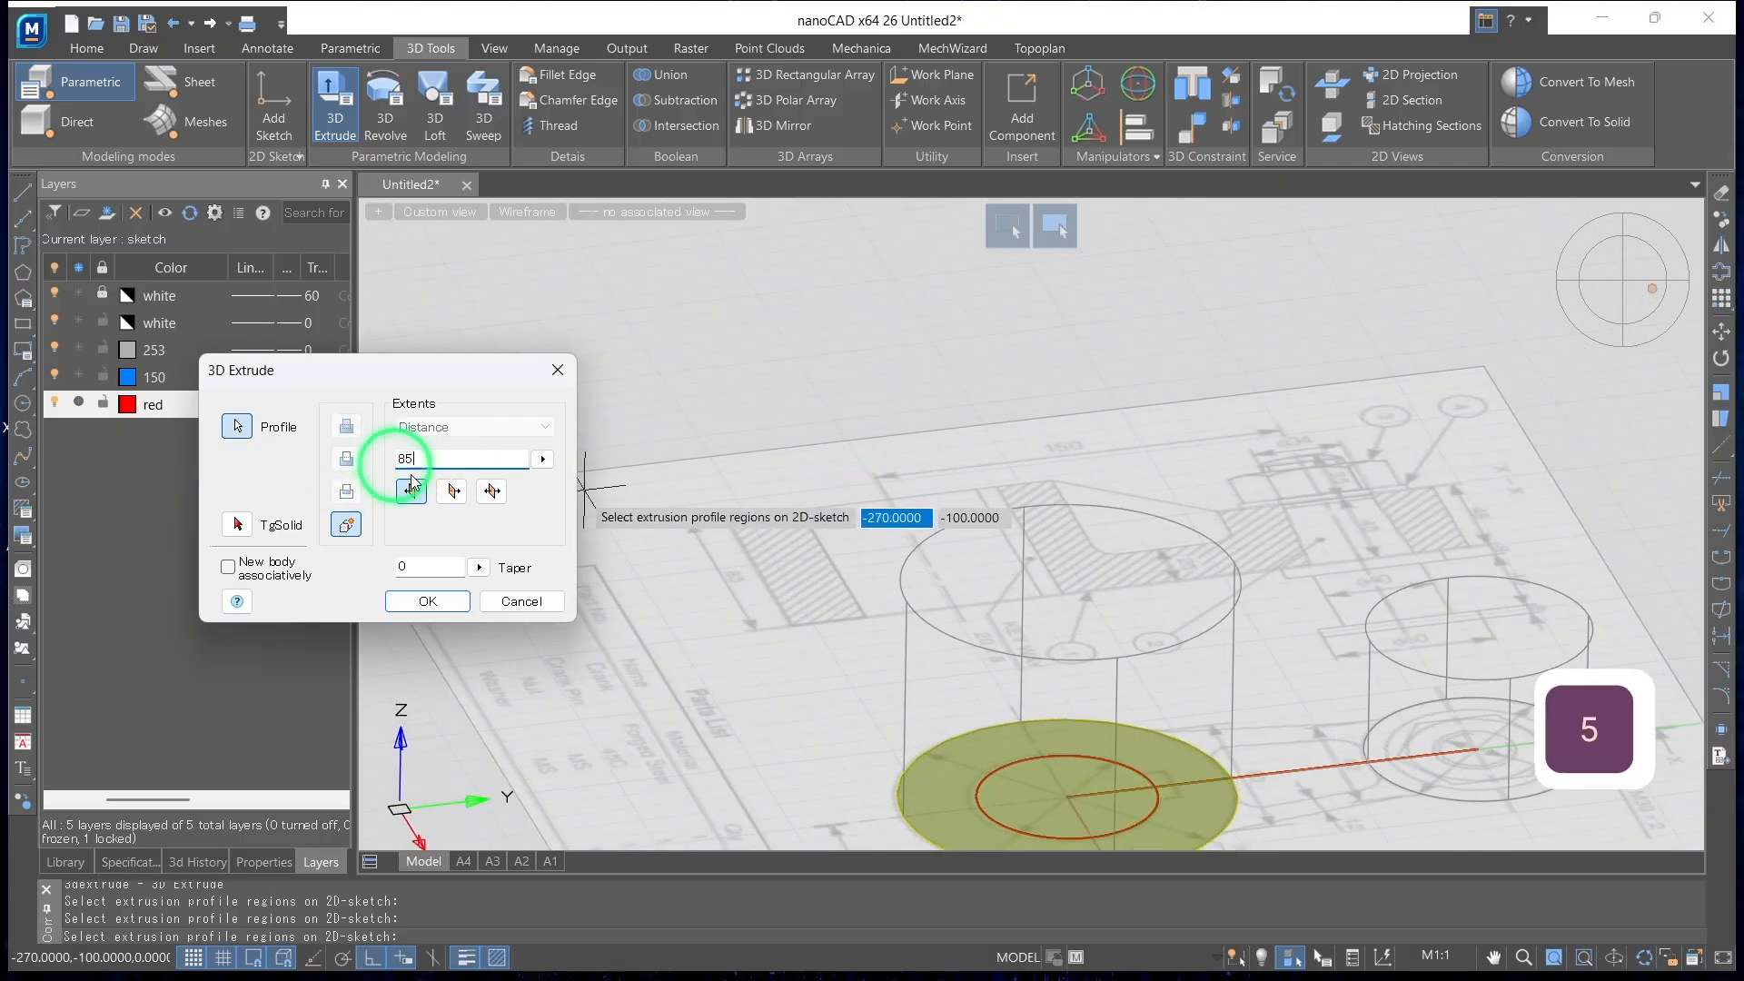
{"action": "left_click", "coordinate": [442, 607]}
Extrude the large end's inner circle by 85 as a subtraction from the large cylinder
{"action": "left_click", "coordinate": [332, 102]}
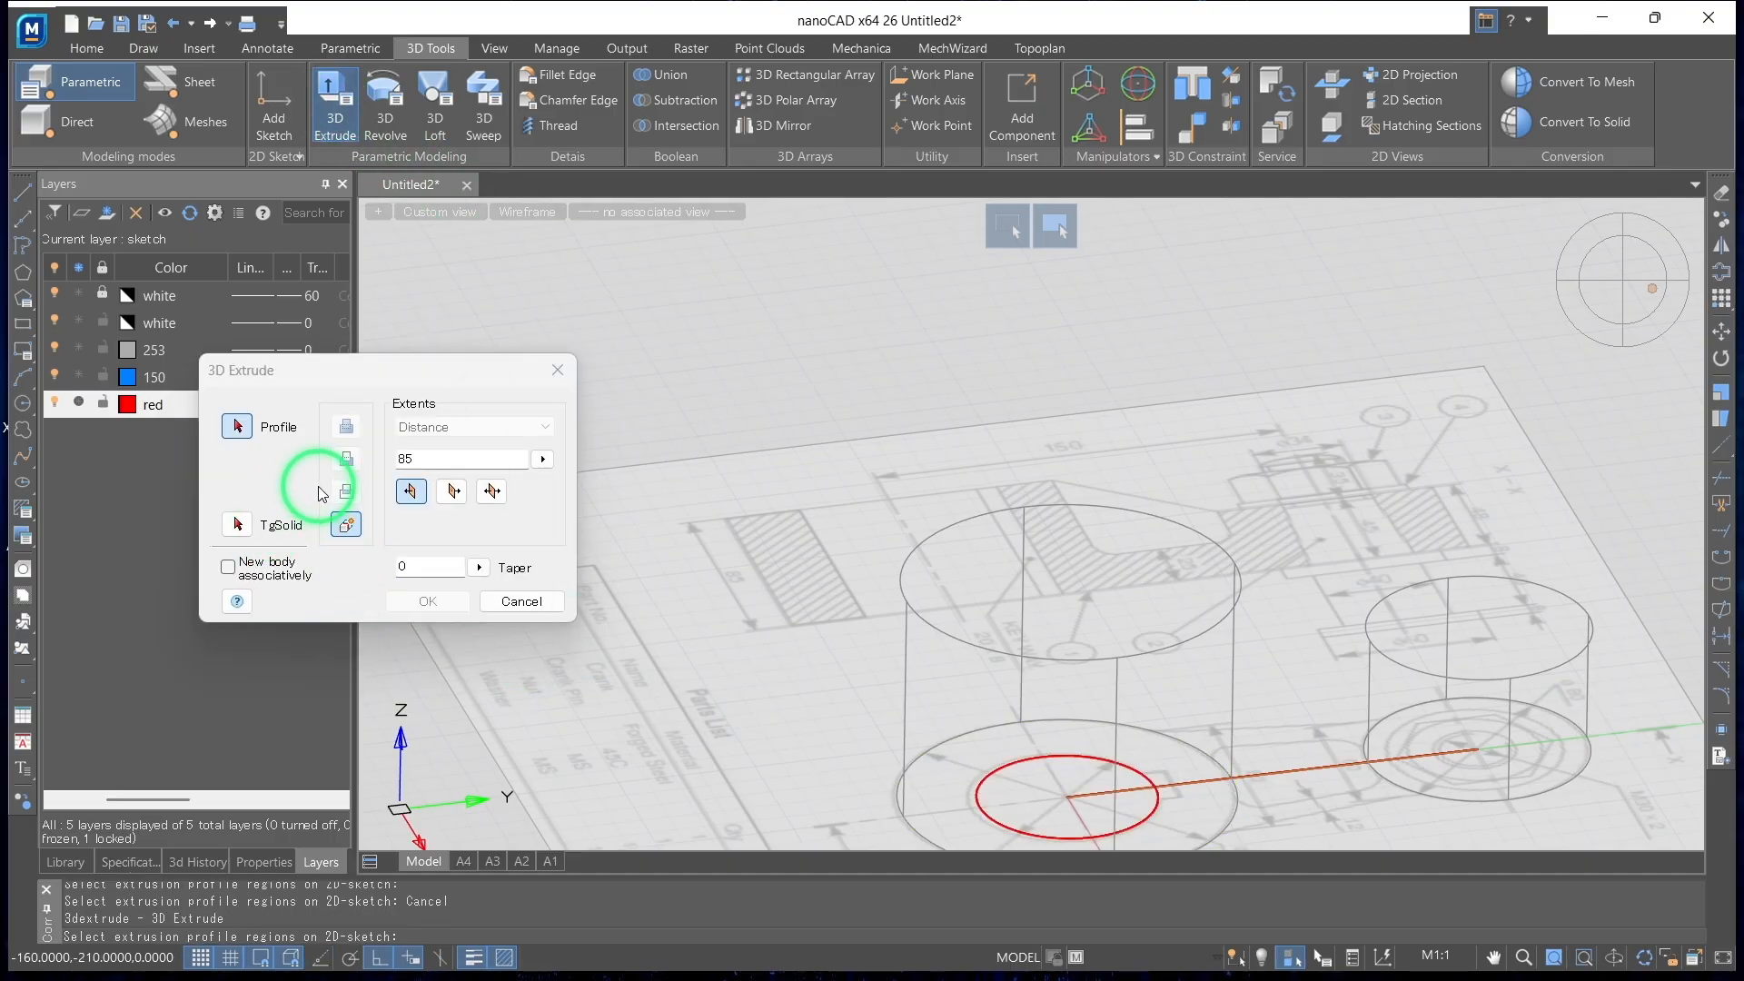
{"action": "left_click", "coordinate": [243, 533]}
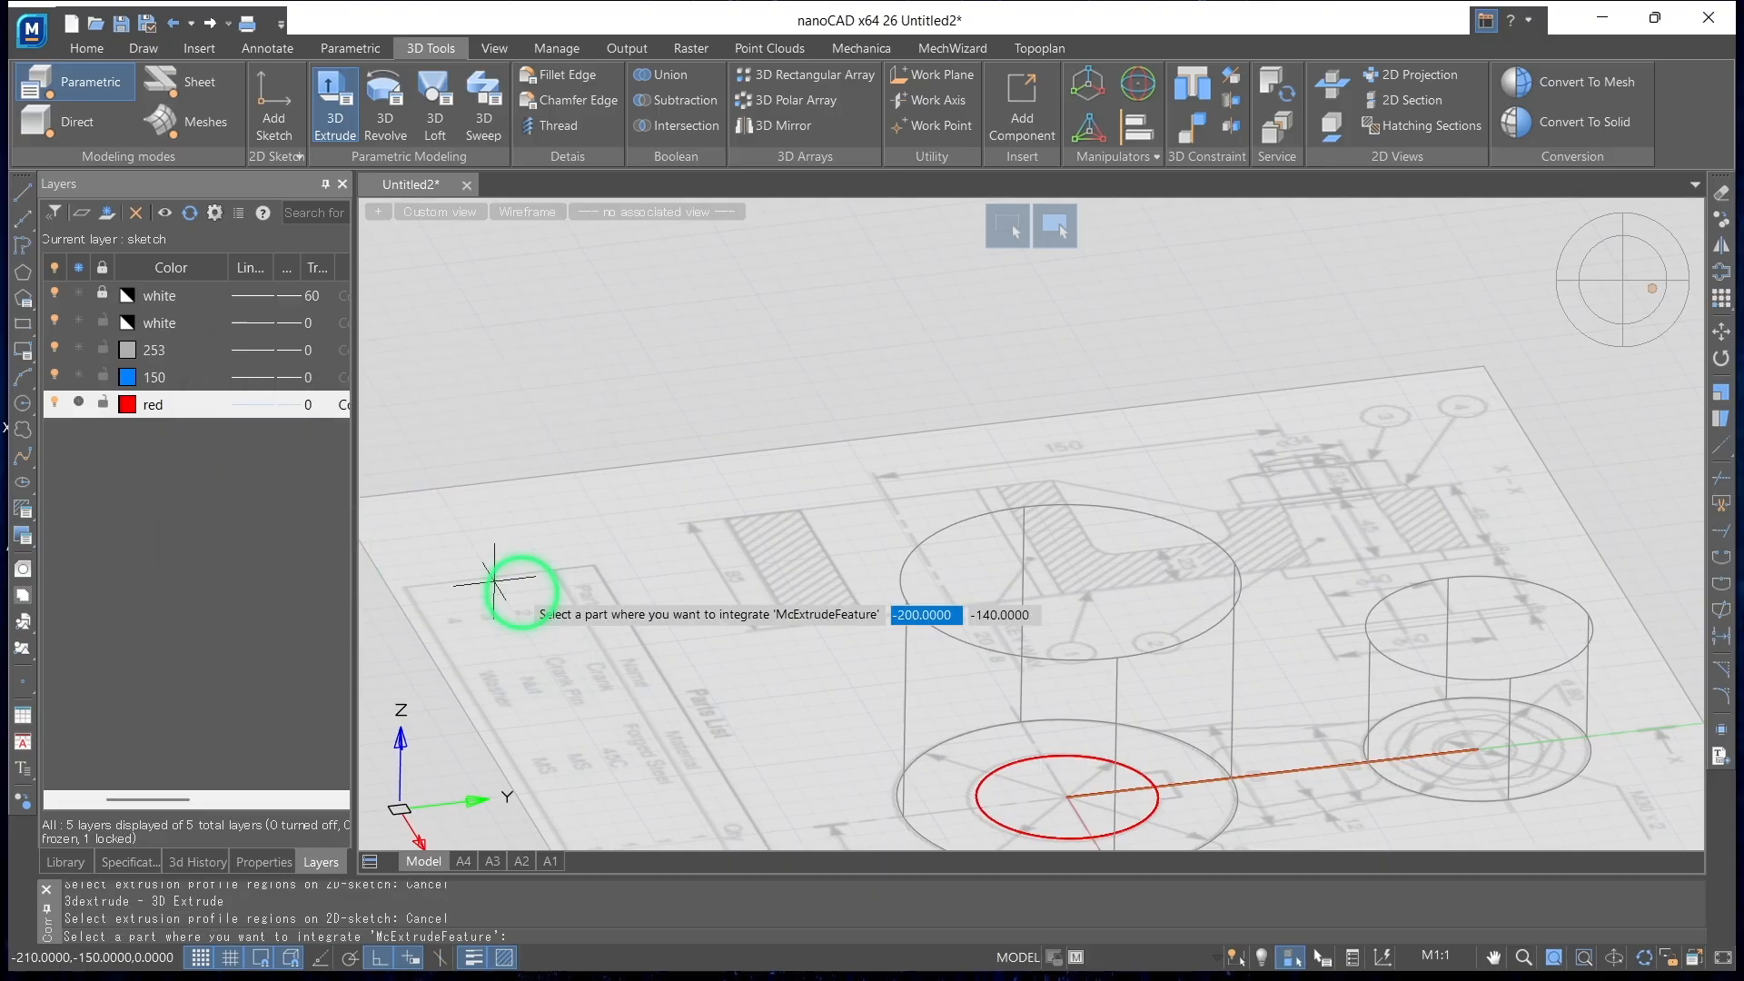
{"action": "left_click", "coordinate": [962, 633]}
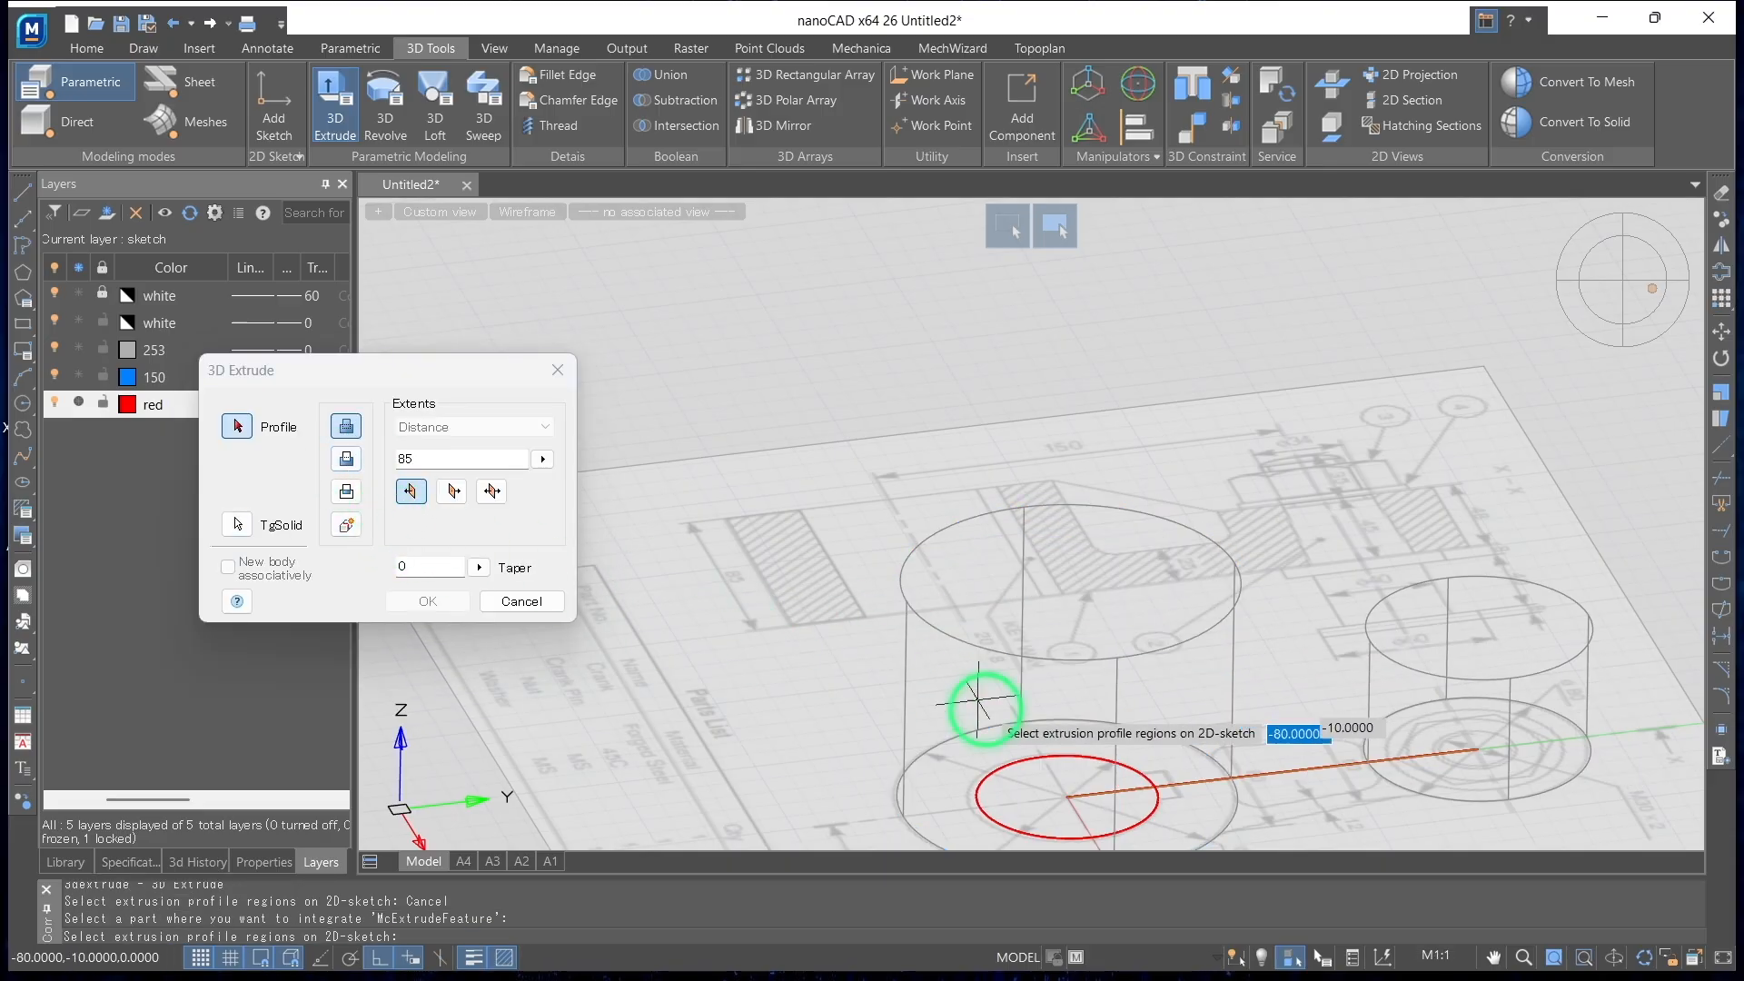
{"action": "left_click", "coordinate": [1023, 766]}
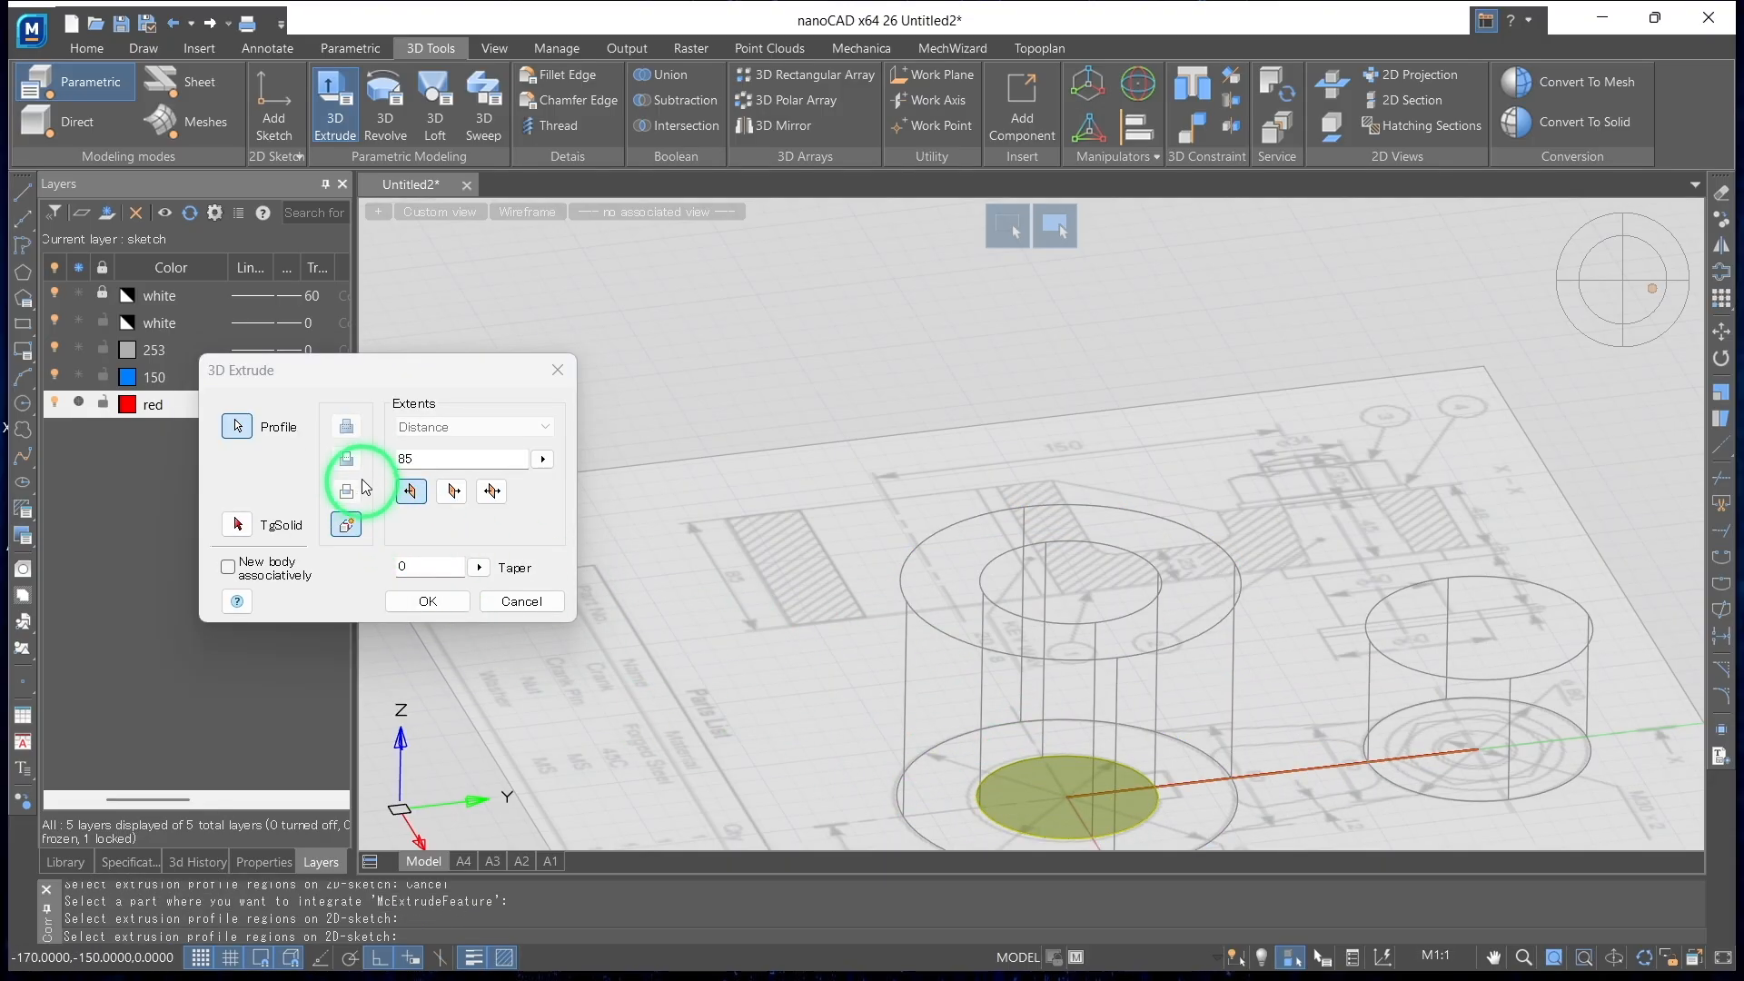
{"action": "left_click", "coordinate": [243, 525]}
{"action": "left_click", "coordinate": [899, 592]}
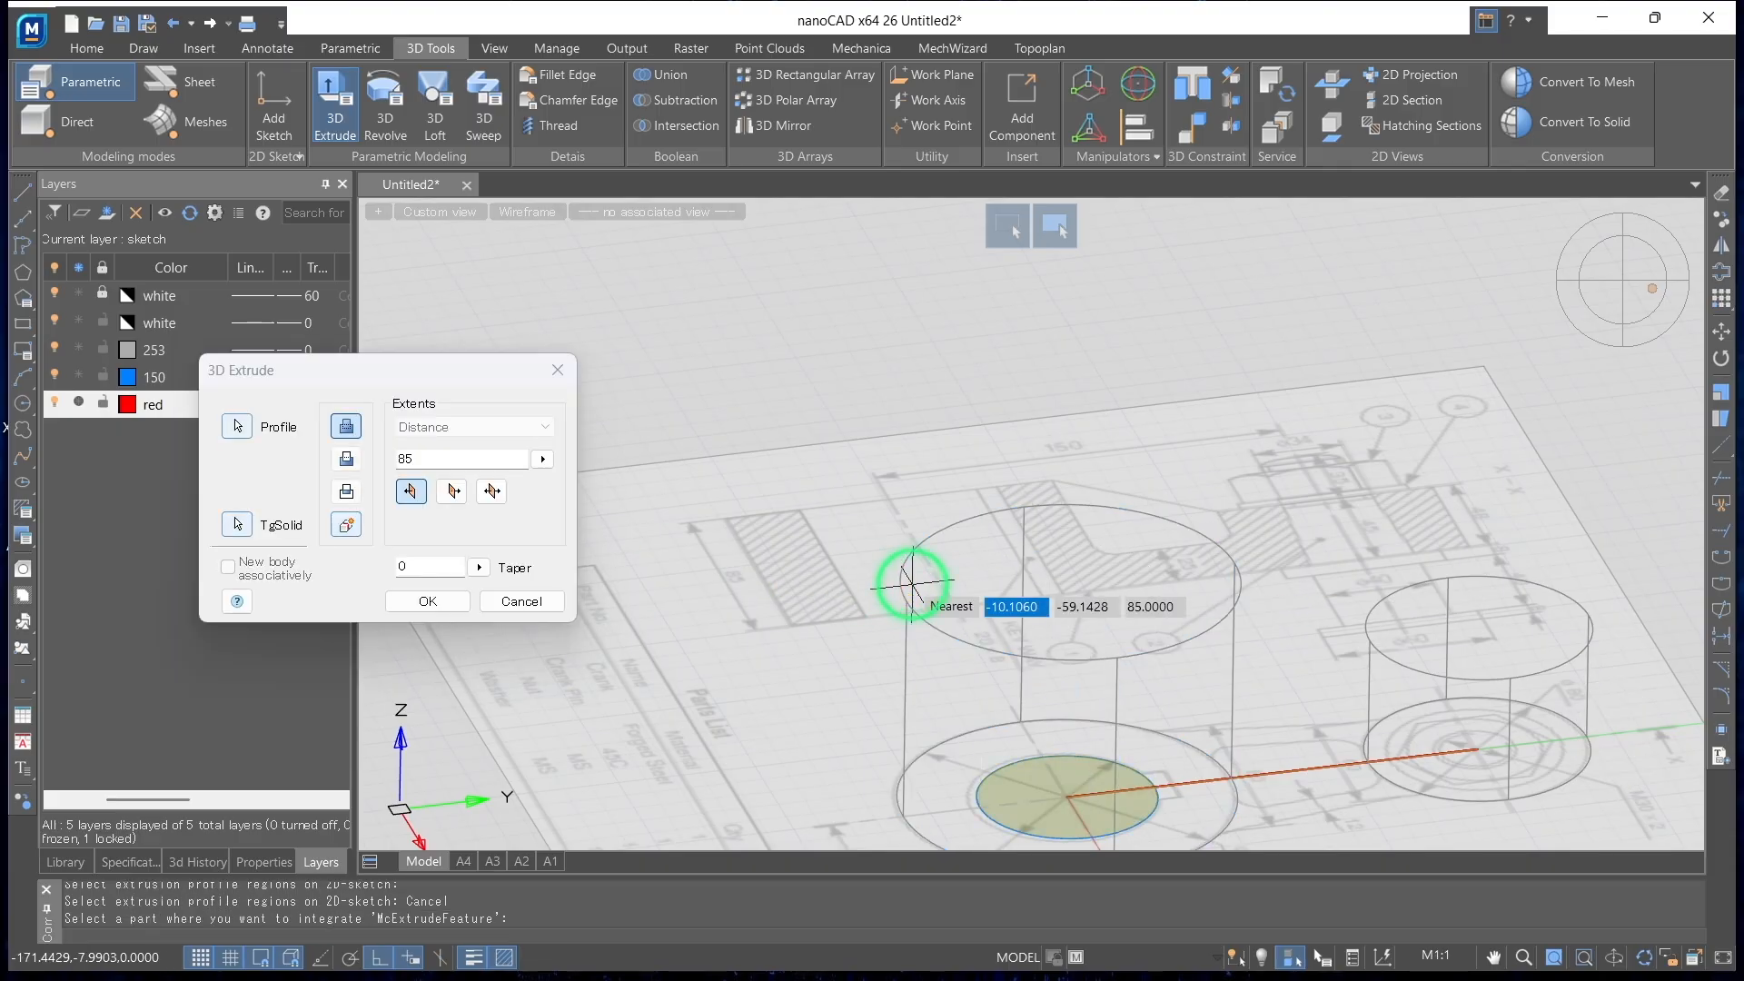
{"action": "left_click", "coordinate": [346, 459]}
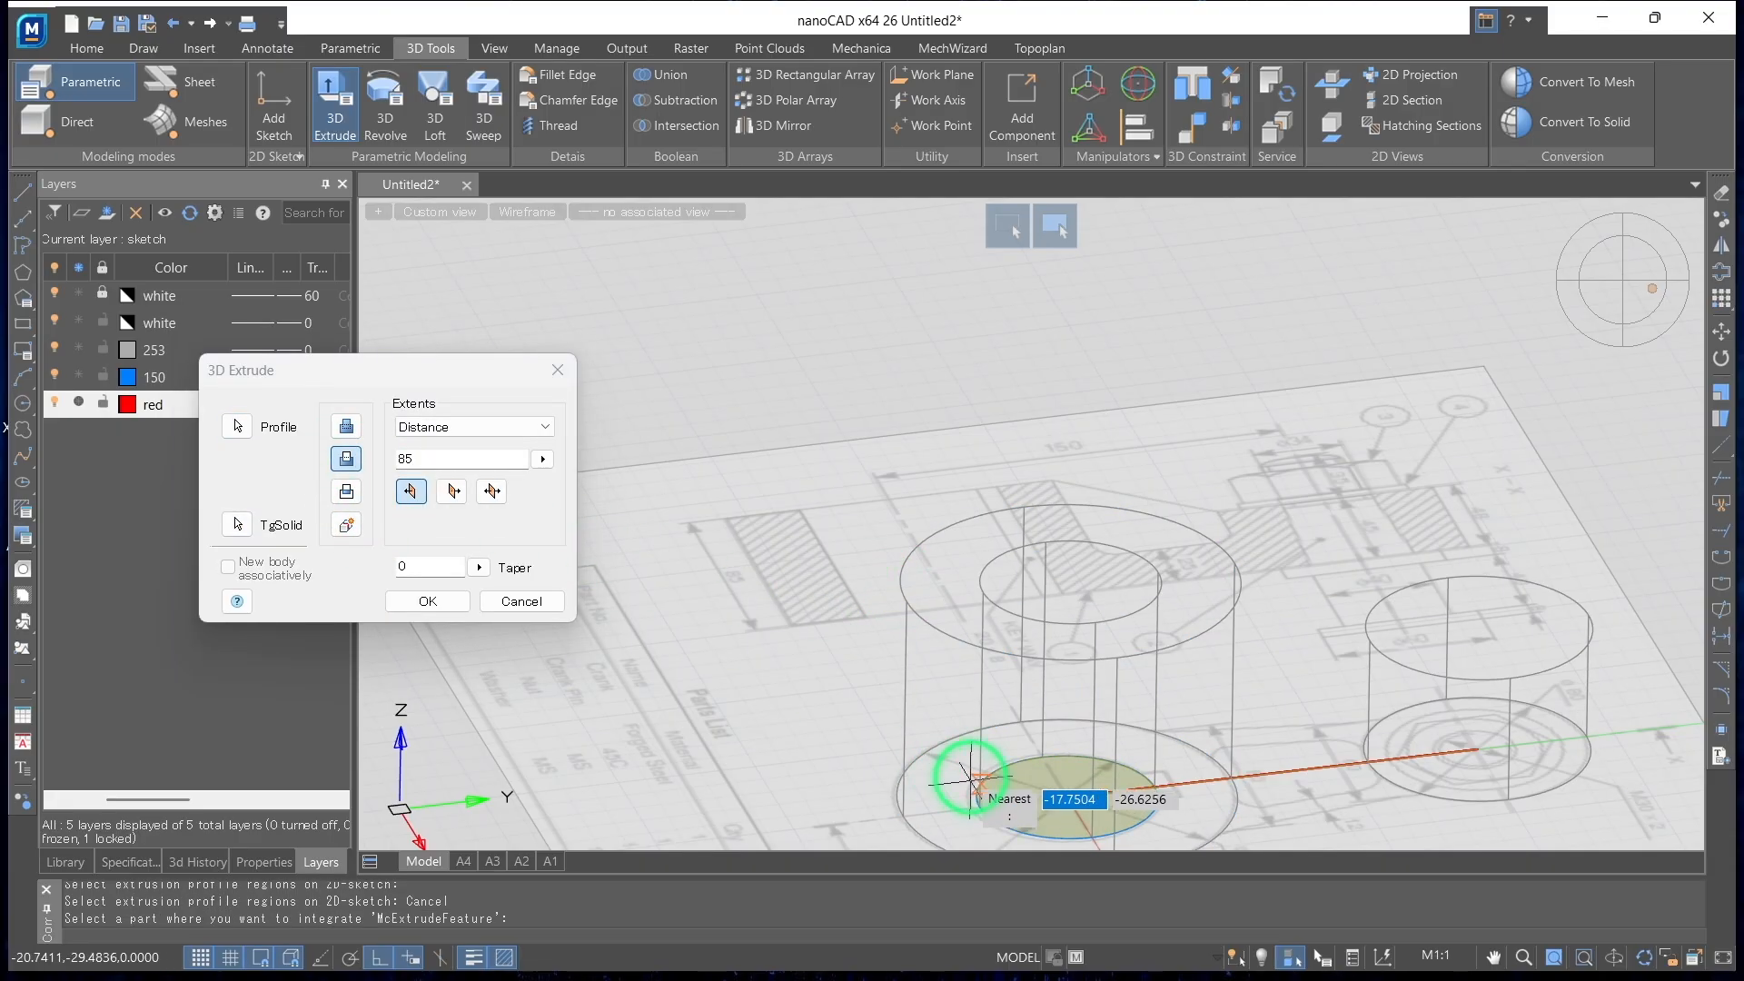
{"action": "left_click", "coordinate": [429, 603]}
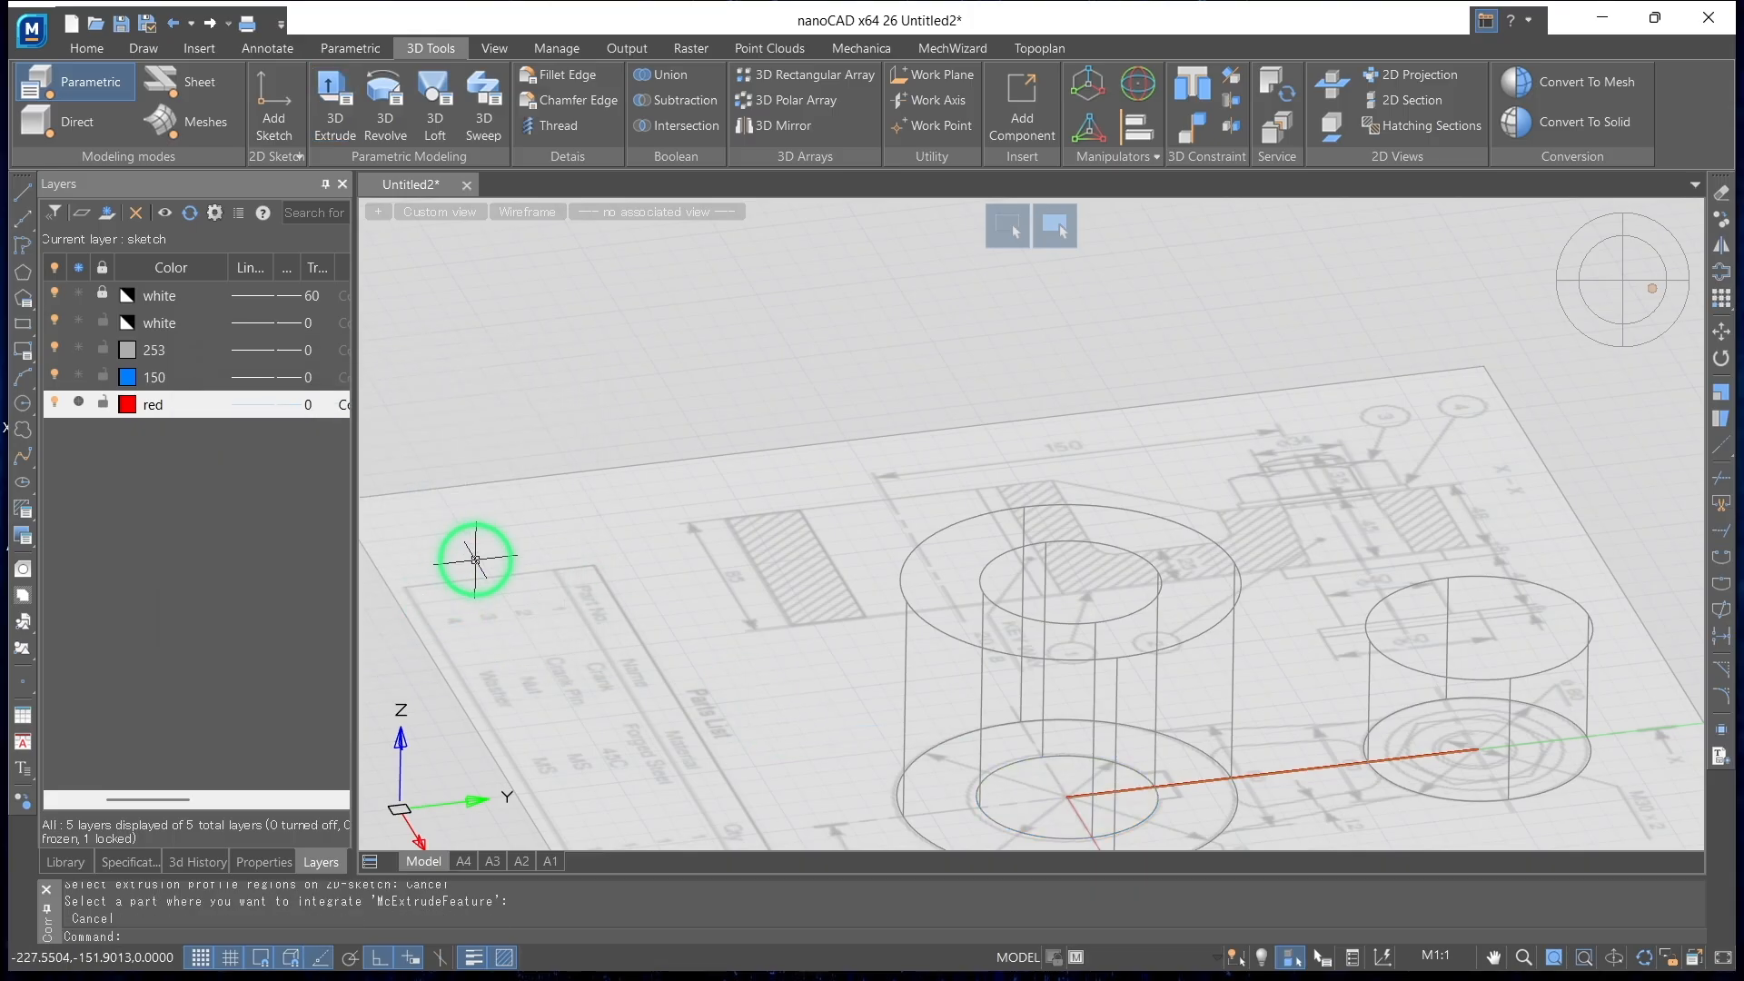
Add a planar sketch on the vertical plane through the axes of both cylinders
{"action": "middle_click_drag", "start_coordinate": [990, 524], "coordinate": [1660, 397], "text": "shift"}
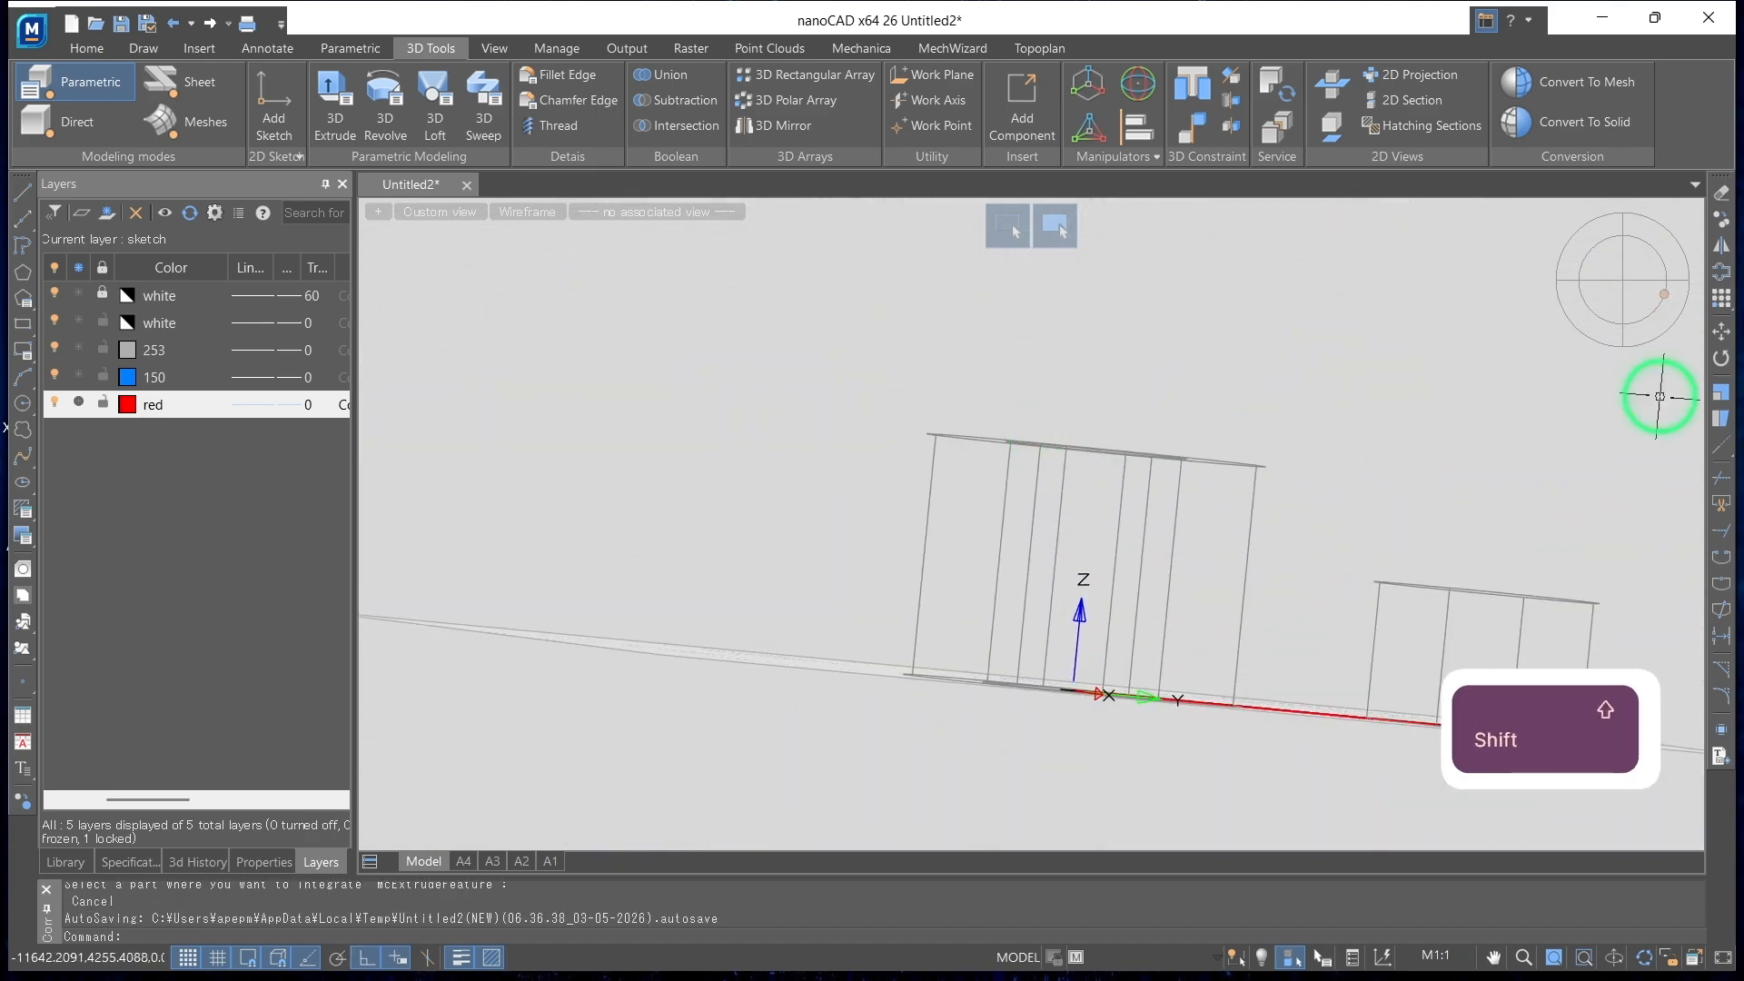
{"action": "left_click", "coordinate": [1622, 280]}
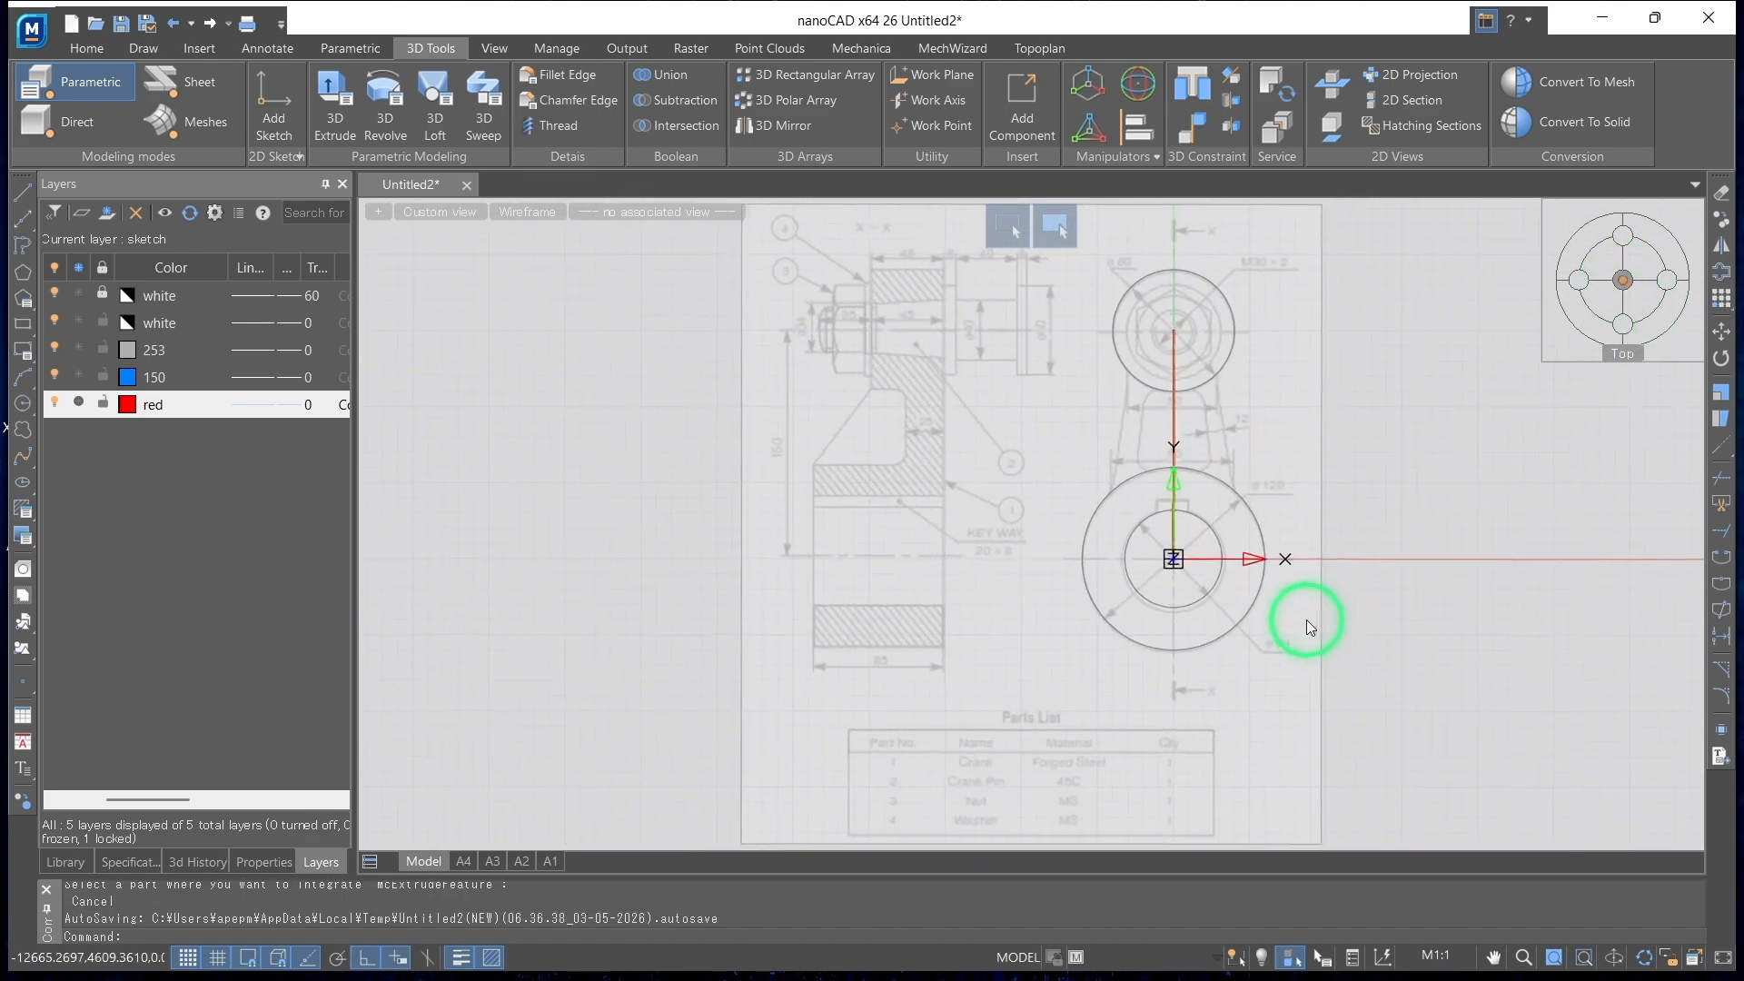
{"action": "left_click", "coordinate": [1668, 320]}
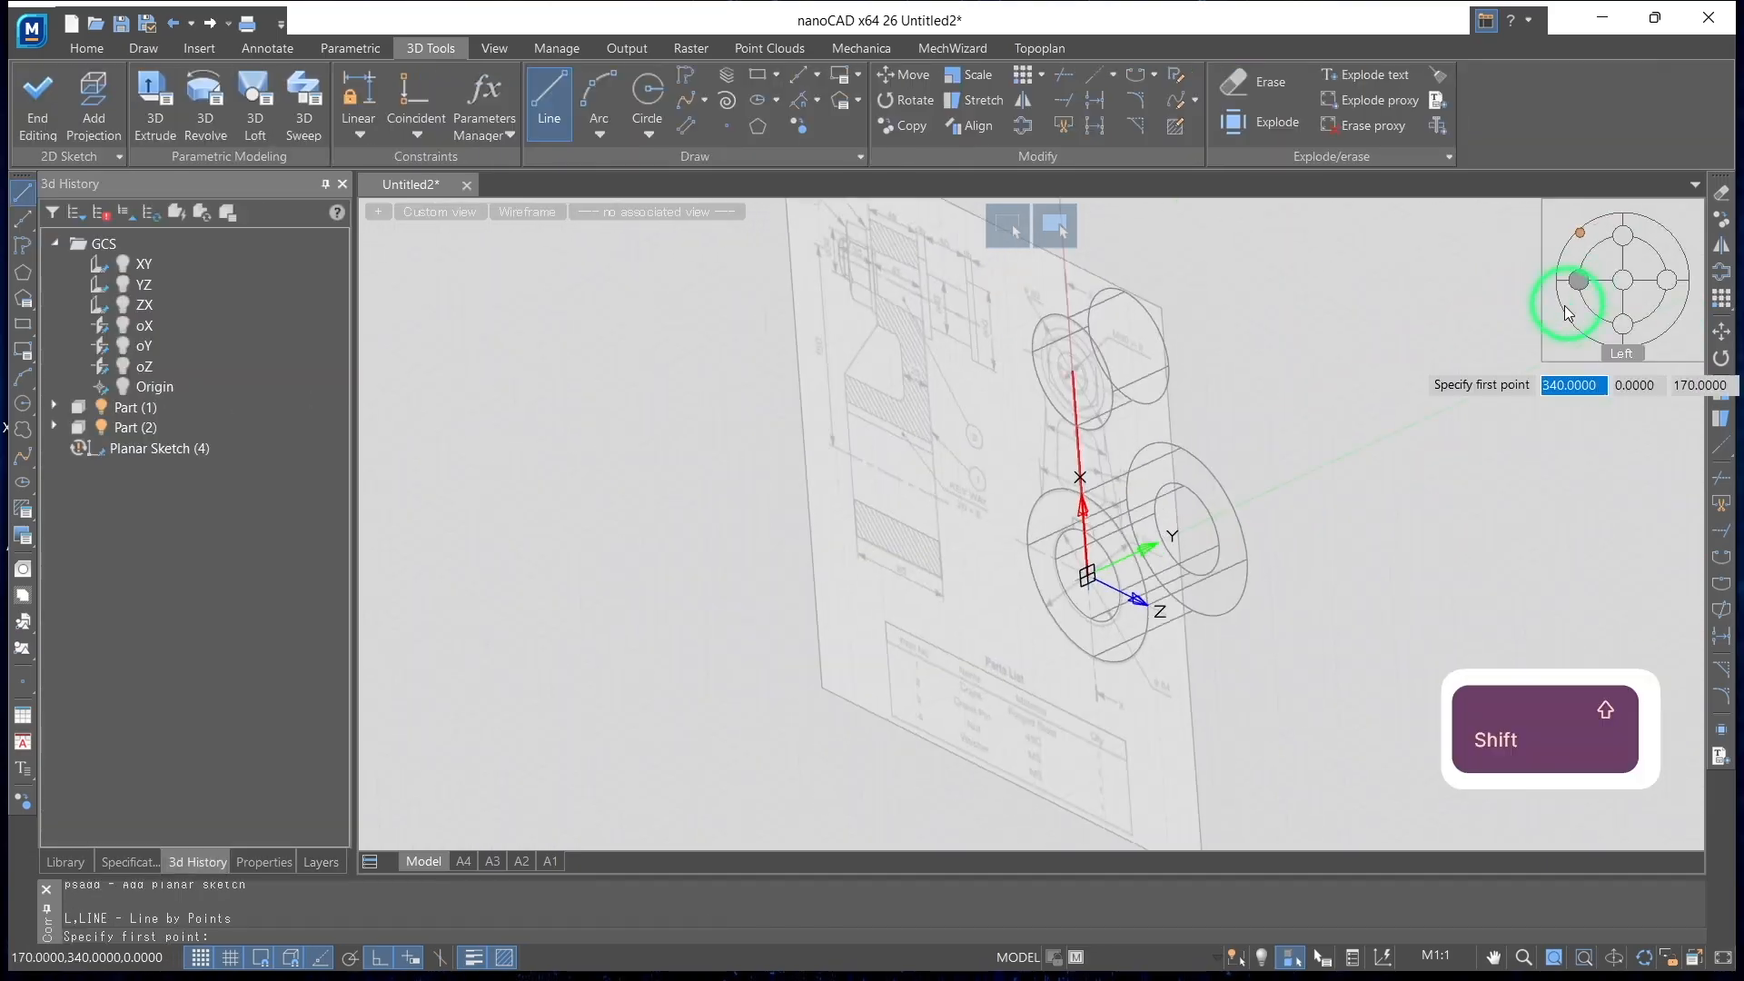
{"action": "mouse_move", "coordinate": [1560, 291]}
{"action": "middle_mouse_down", "text": "shift"}
{"action": "mouse_move", "coordinate": [1343, 427]}
{"action": "mouse_move", "coordinate": [1480, 389]}
{"action": "mouse_move", "coordinate": [1382, 499]}
{"action": "middle_mouse_up", "text": "shift"}
{"action": "left_click", "coordinate": [1622, 280]}
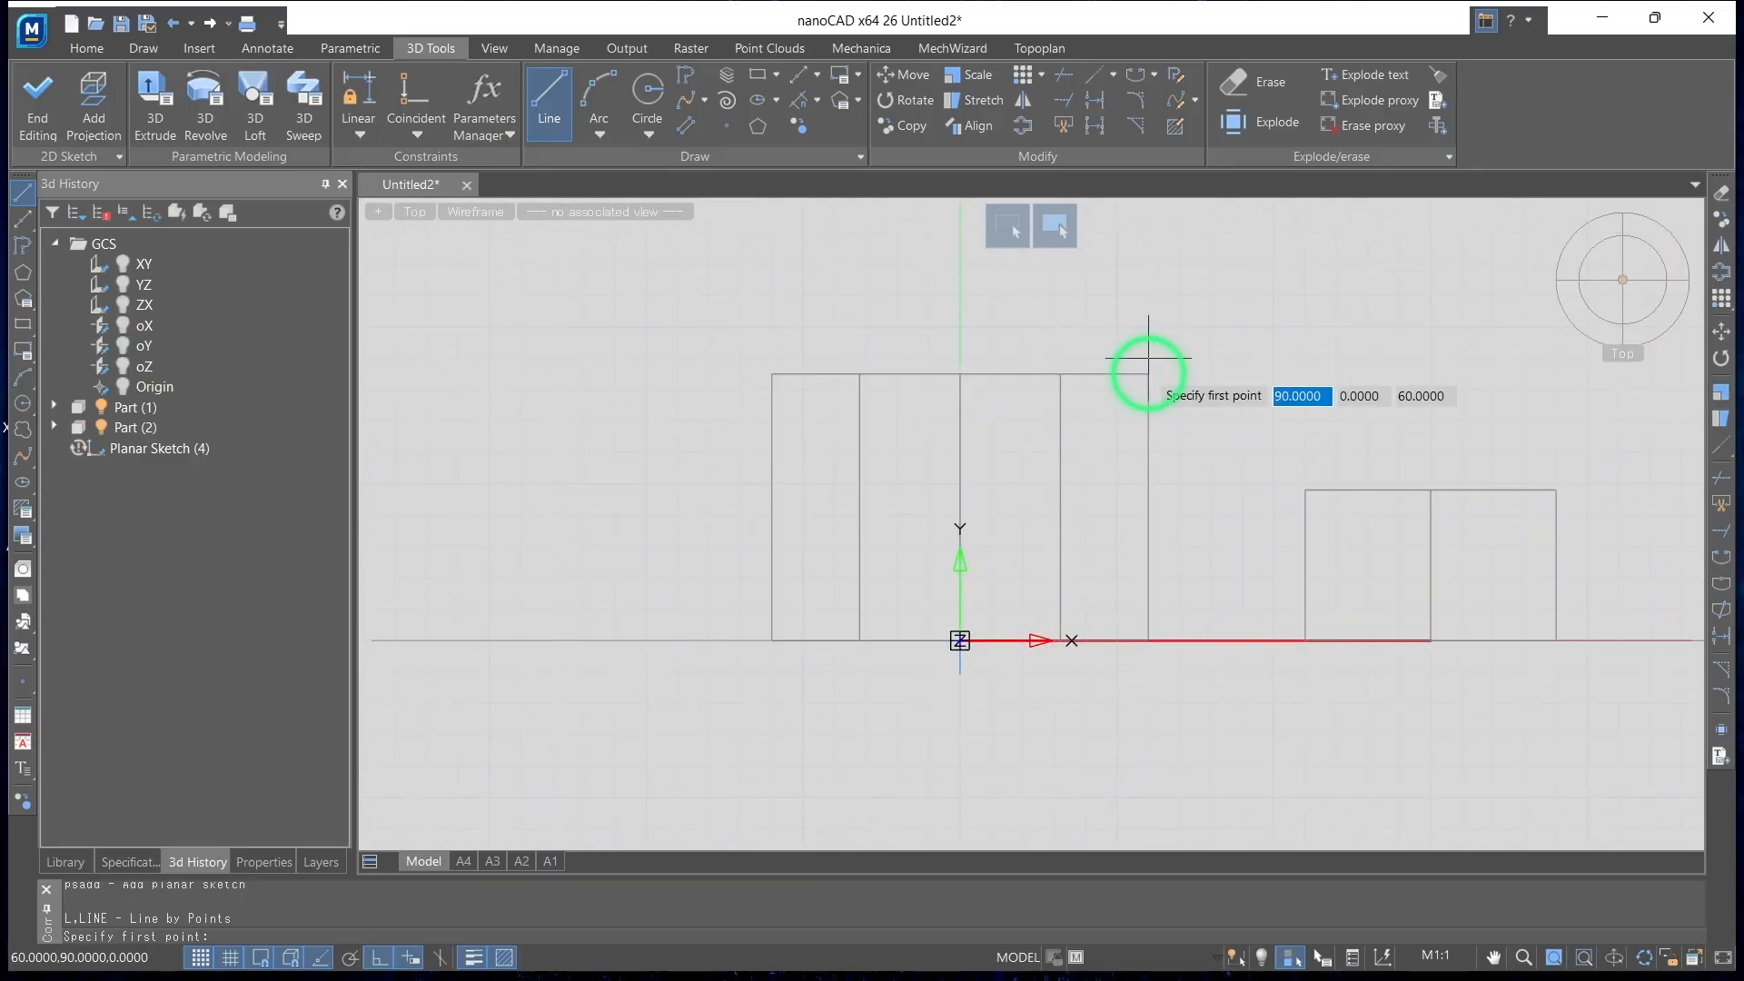
With grid snap off, sketch lines from the origin 85 up the large cylinder's axis and 60 along its top to the outer edge
{"action": "left_click", "coordinate": [200, 958]}
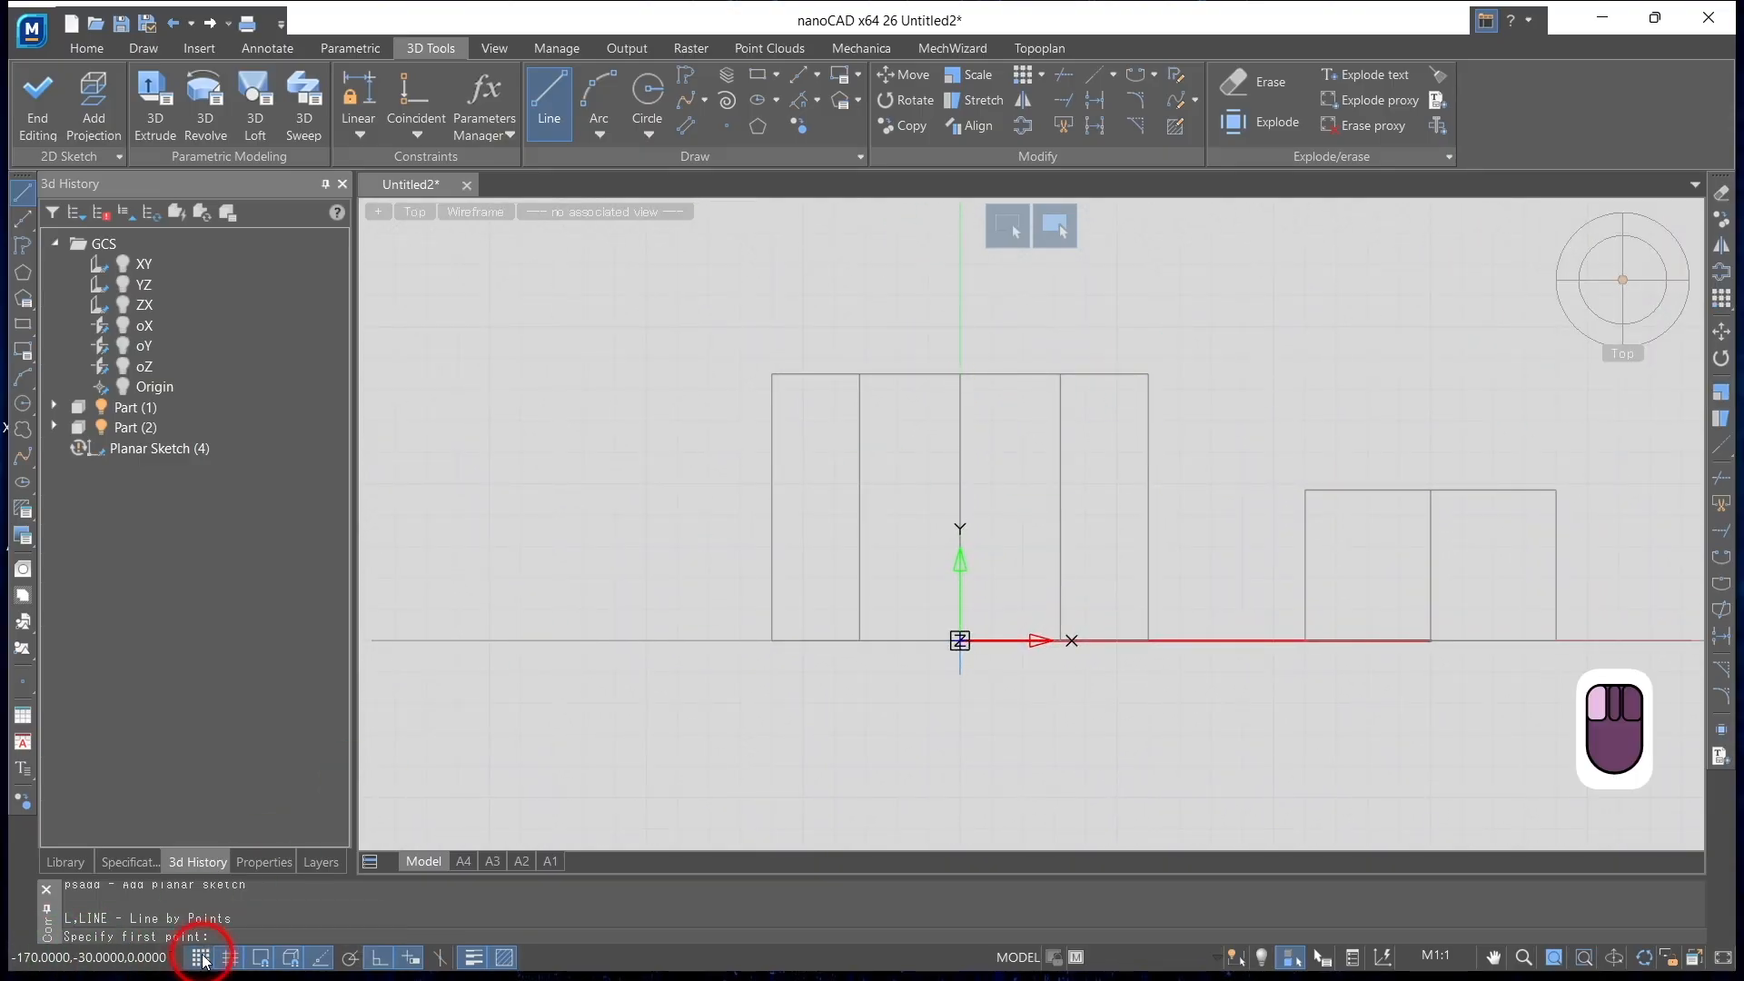
{"action": "scroll", "coordinate": [1140, 396], "scroll_direction": "up", "scroll_amount": 2}
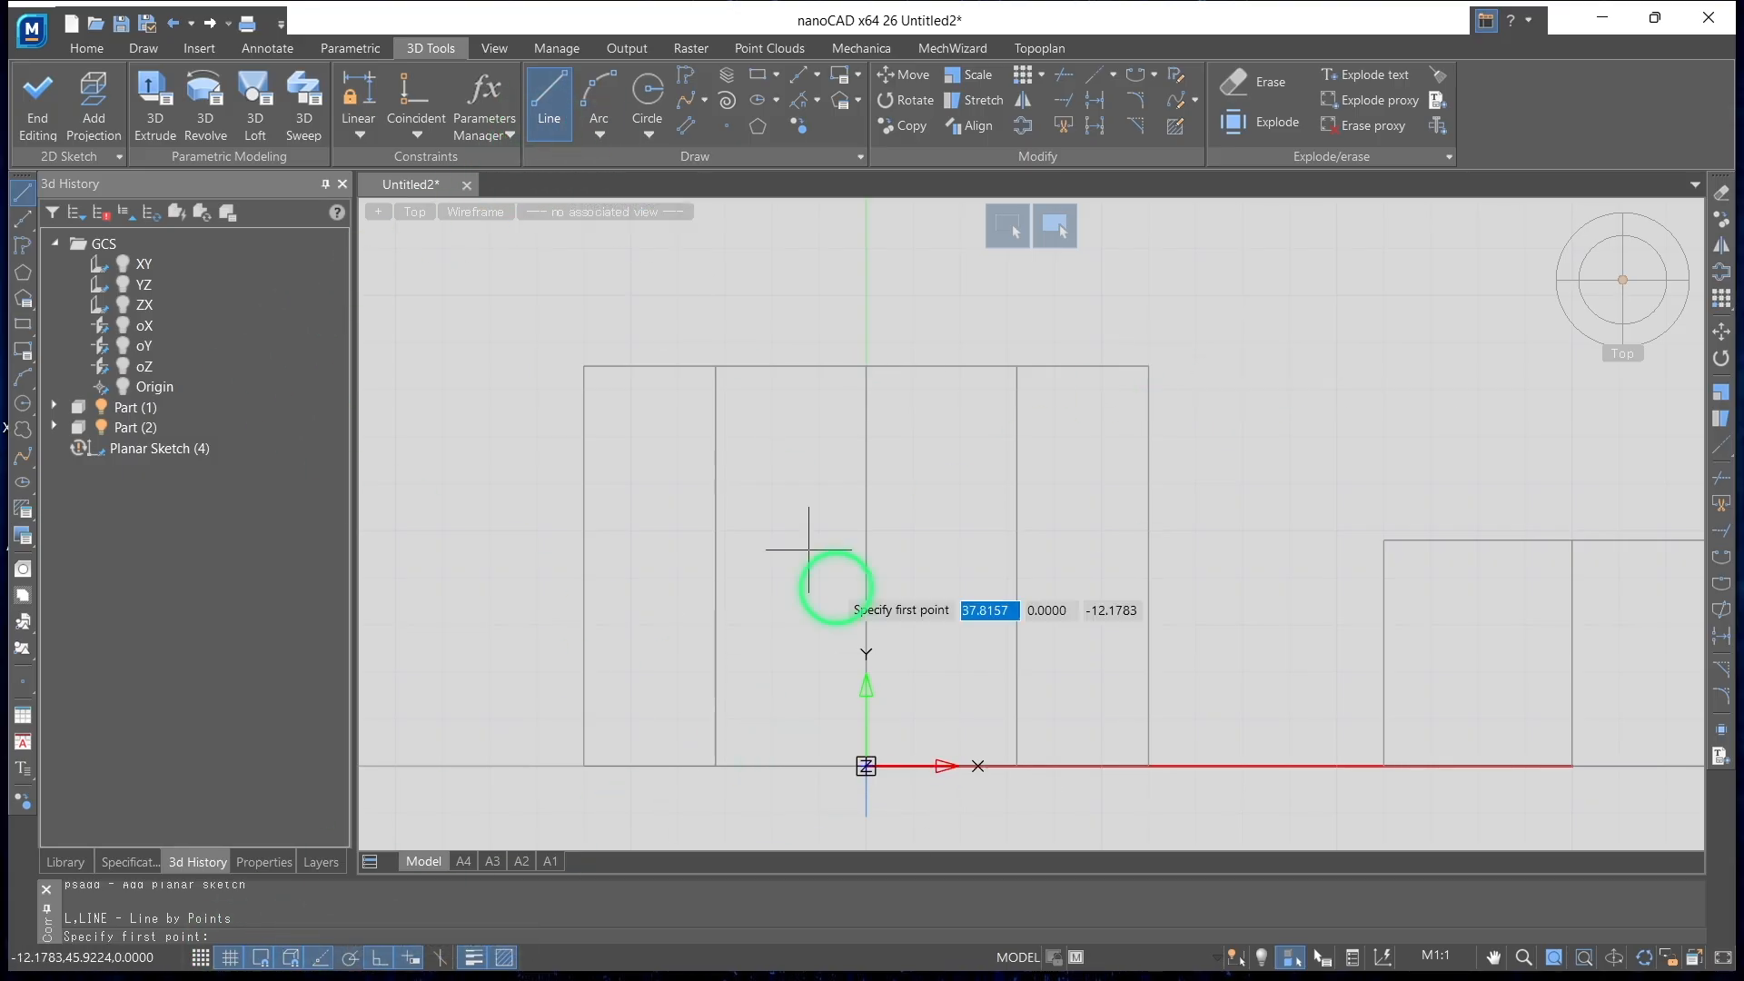
{"action": "left_click", "coordinate": [865, 766]}
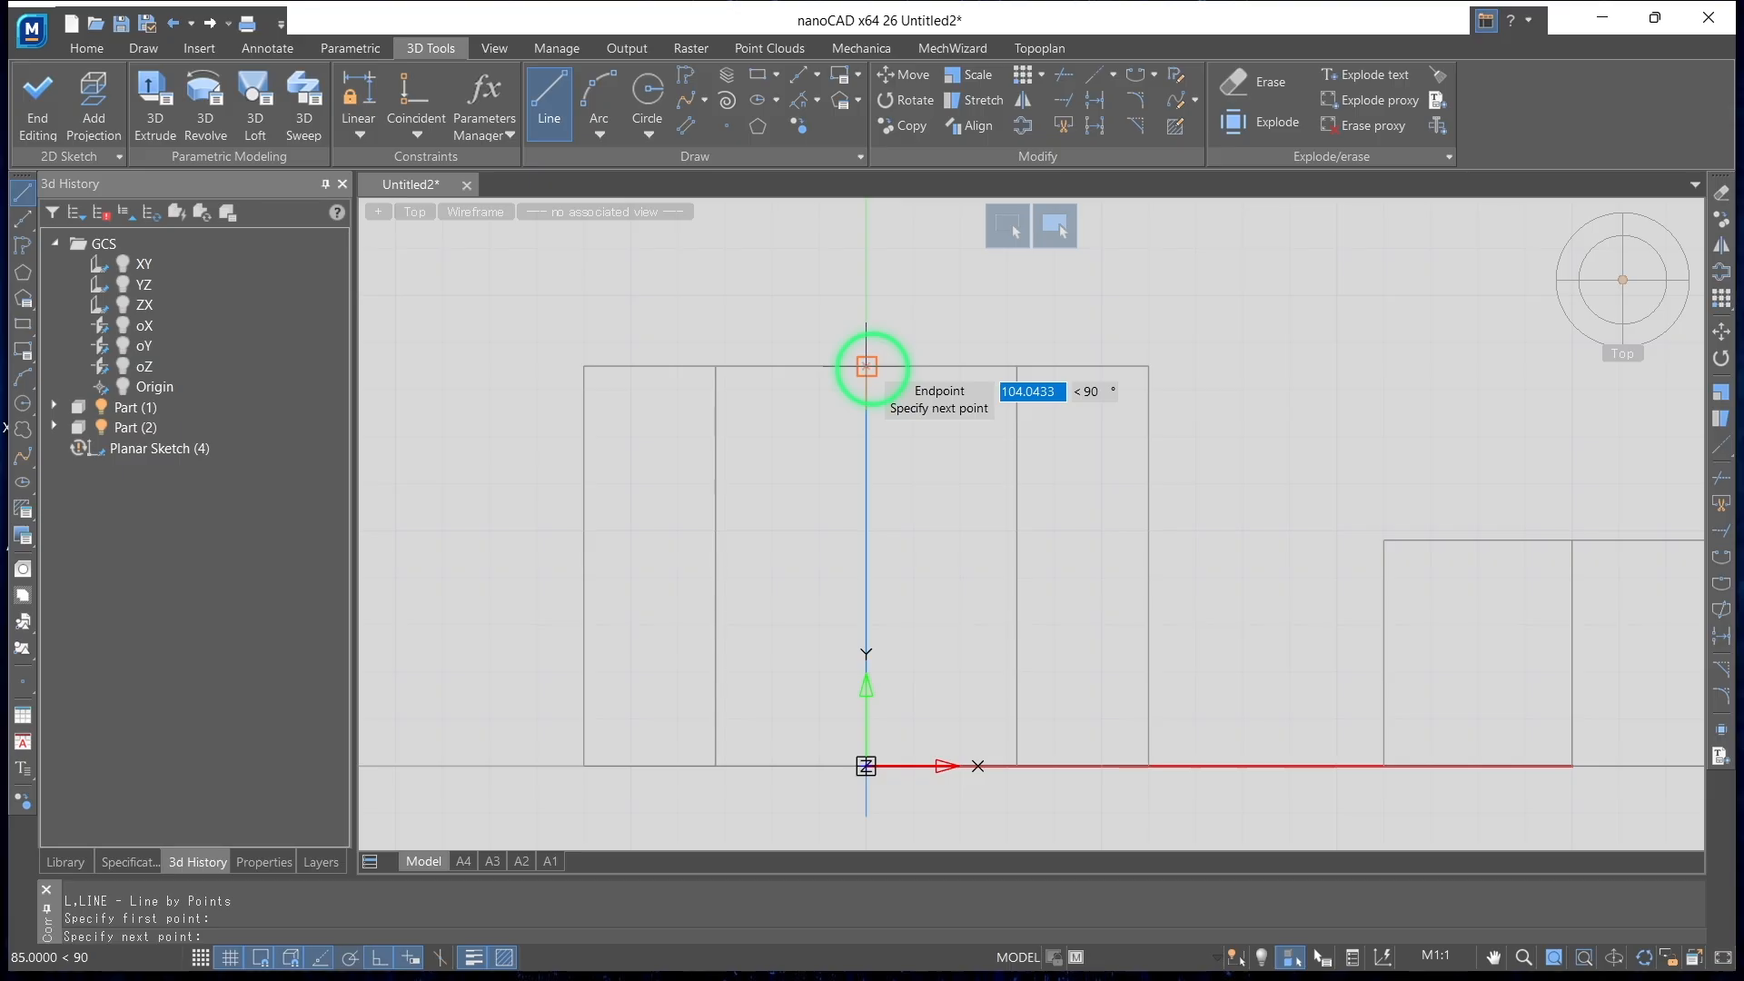
{"action": "left_click", "coordinate": [1148, 366]}
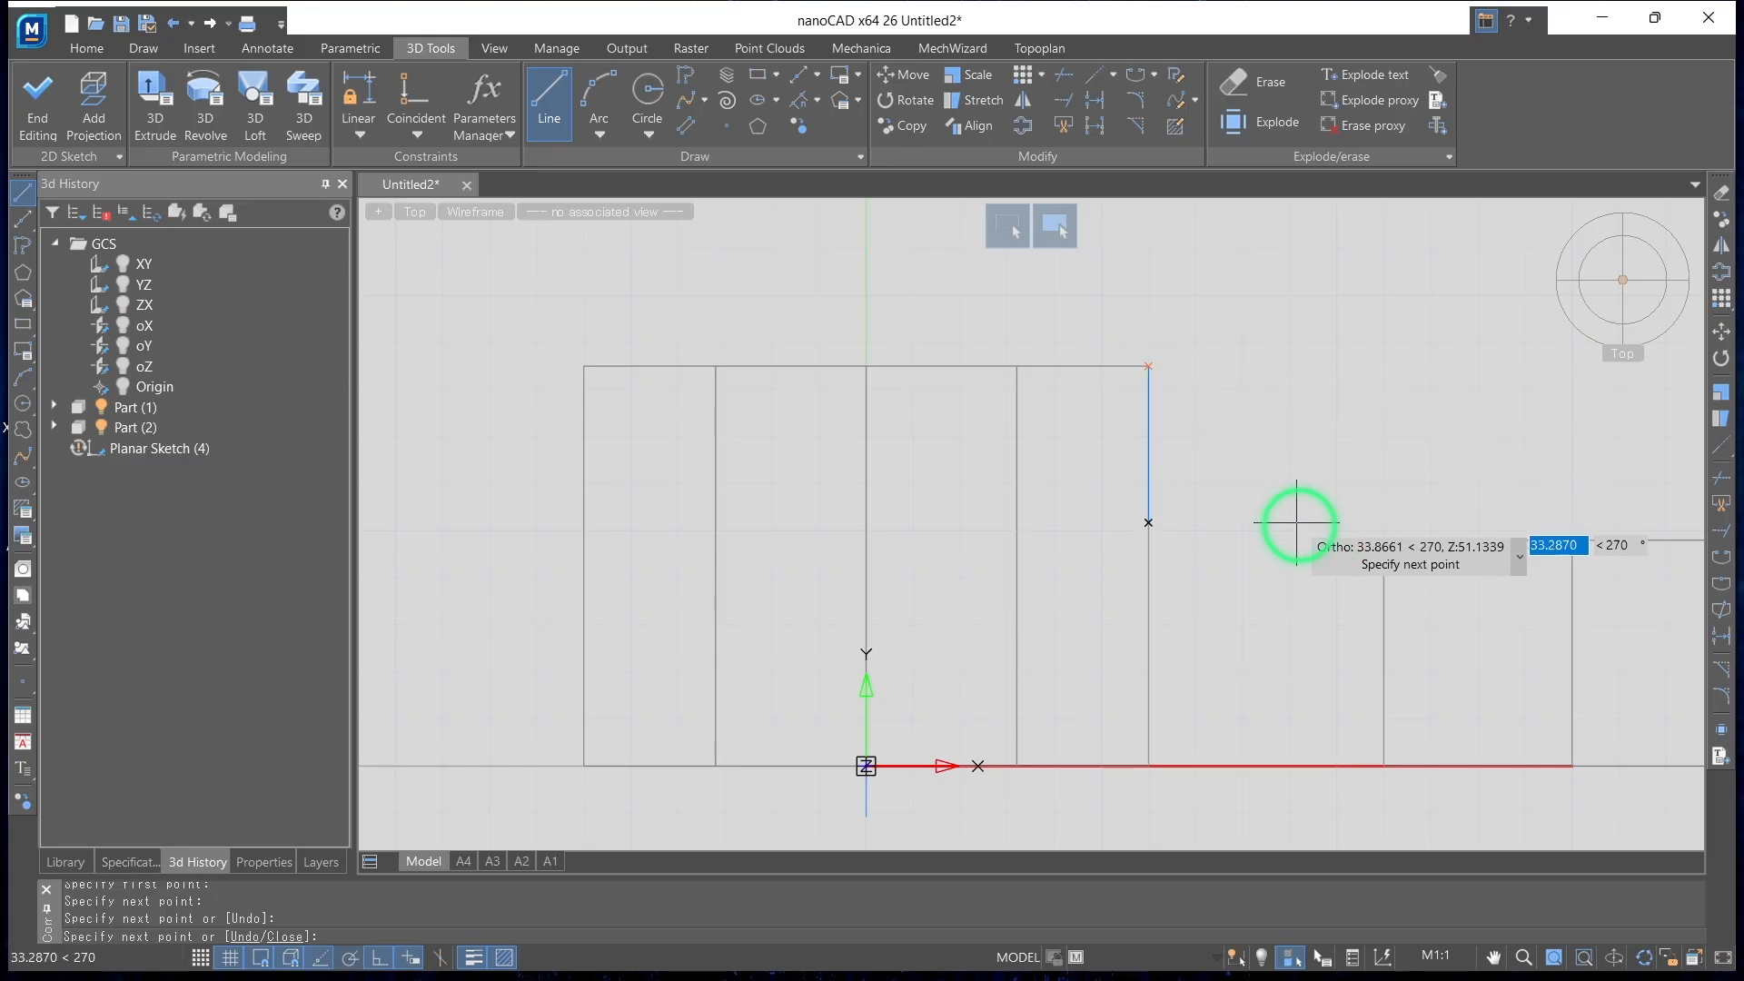
{"action": "left_click", "coordinate": [323, 861]}
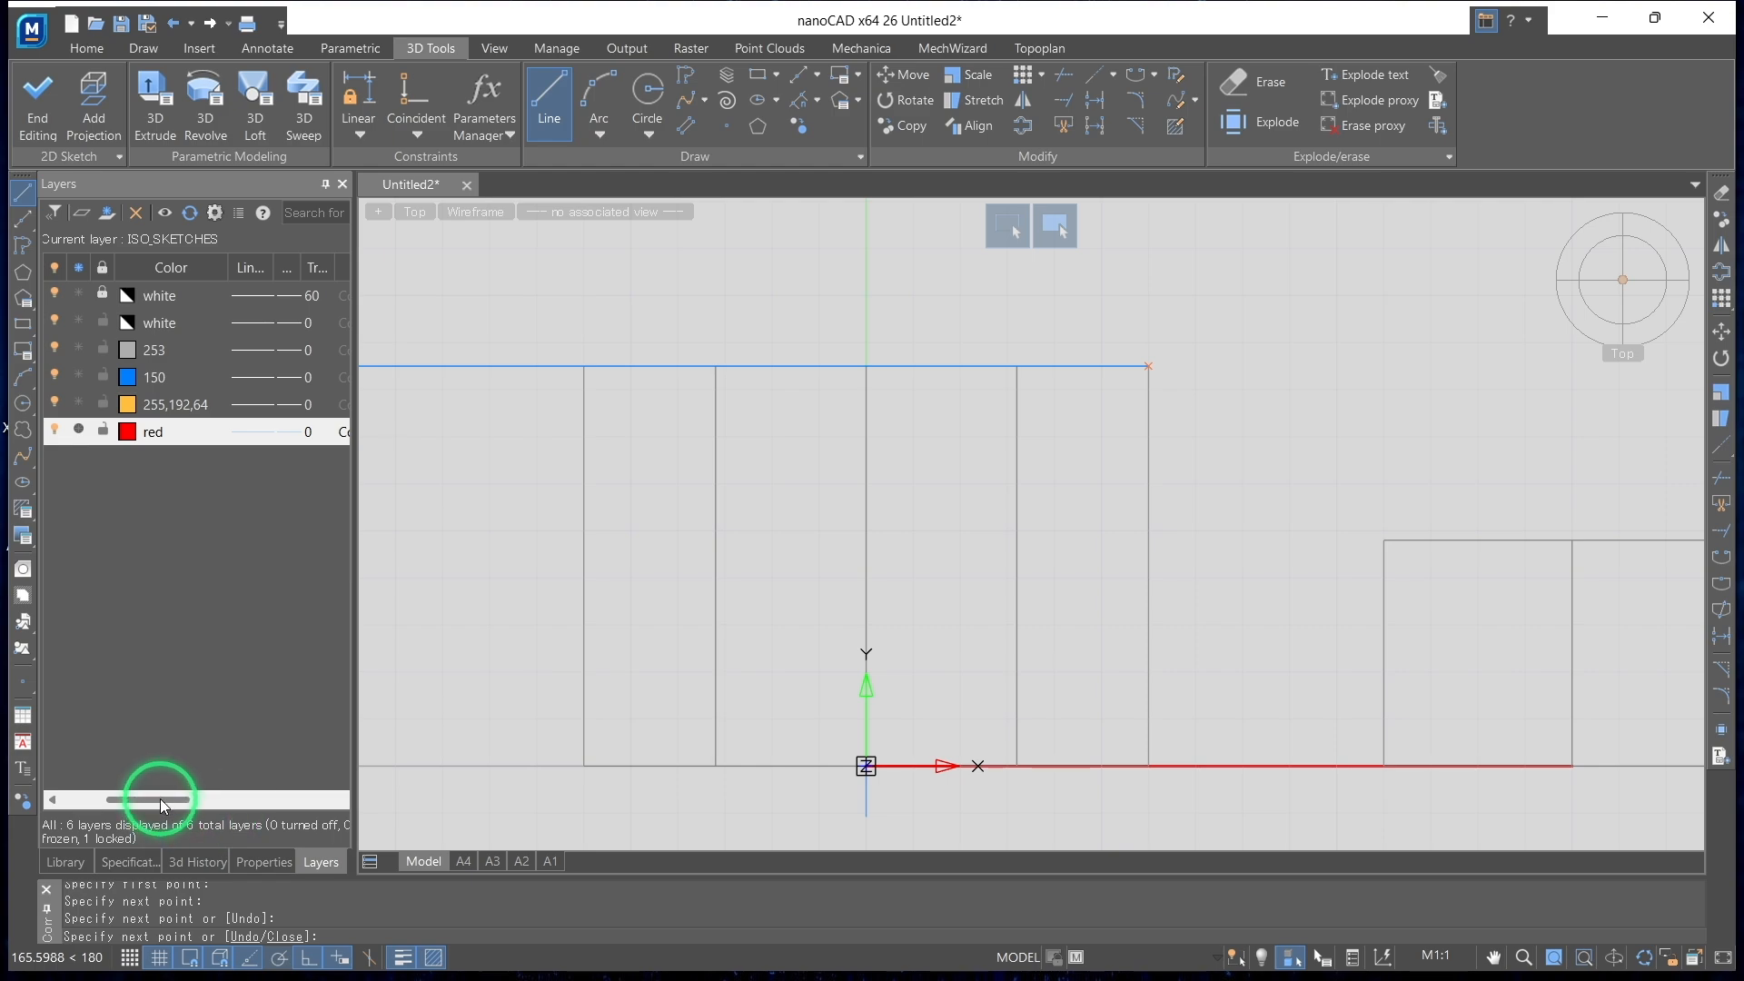
{"action": "left_click_drag", "start_coordinate": [160, 801], "coordinate": [102, 800]}
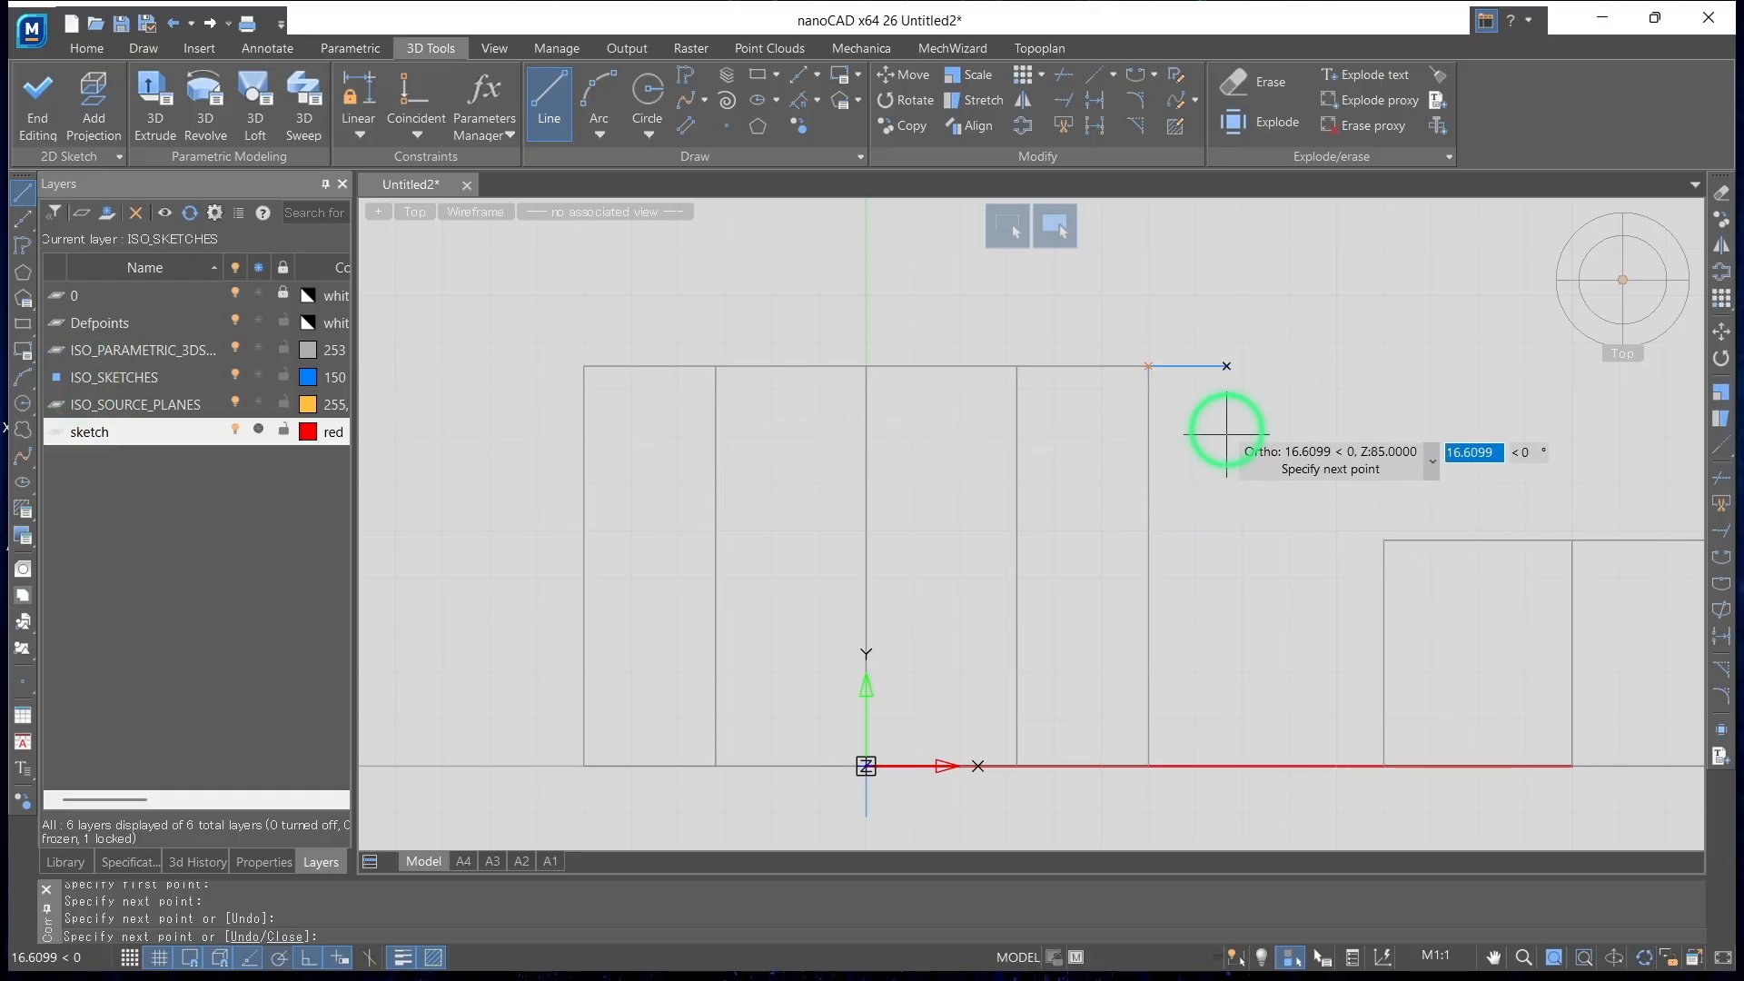
{"action": "key", "text": "Return"}
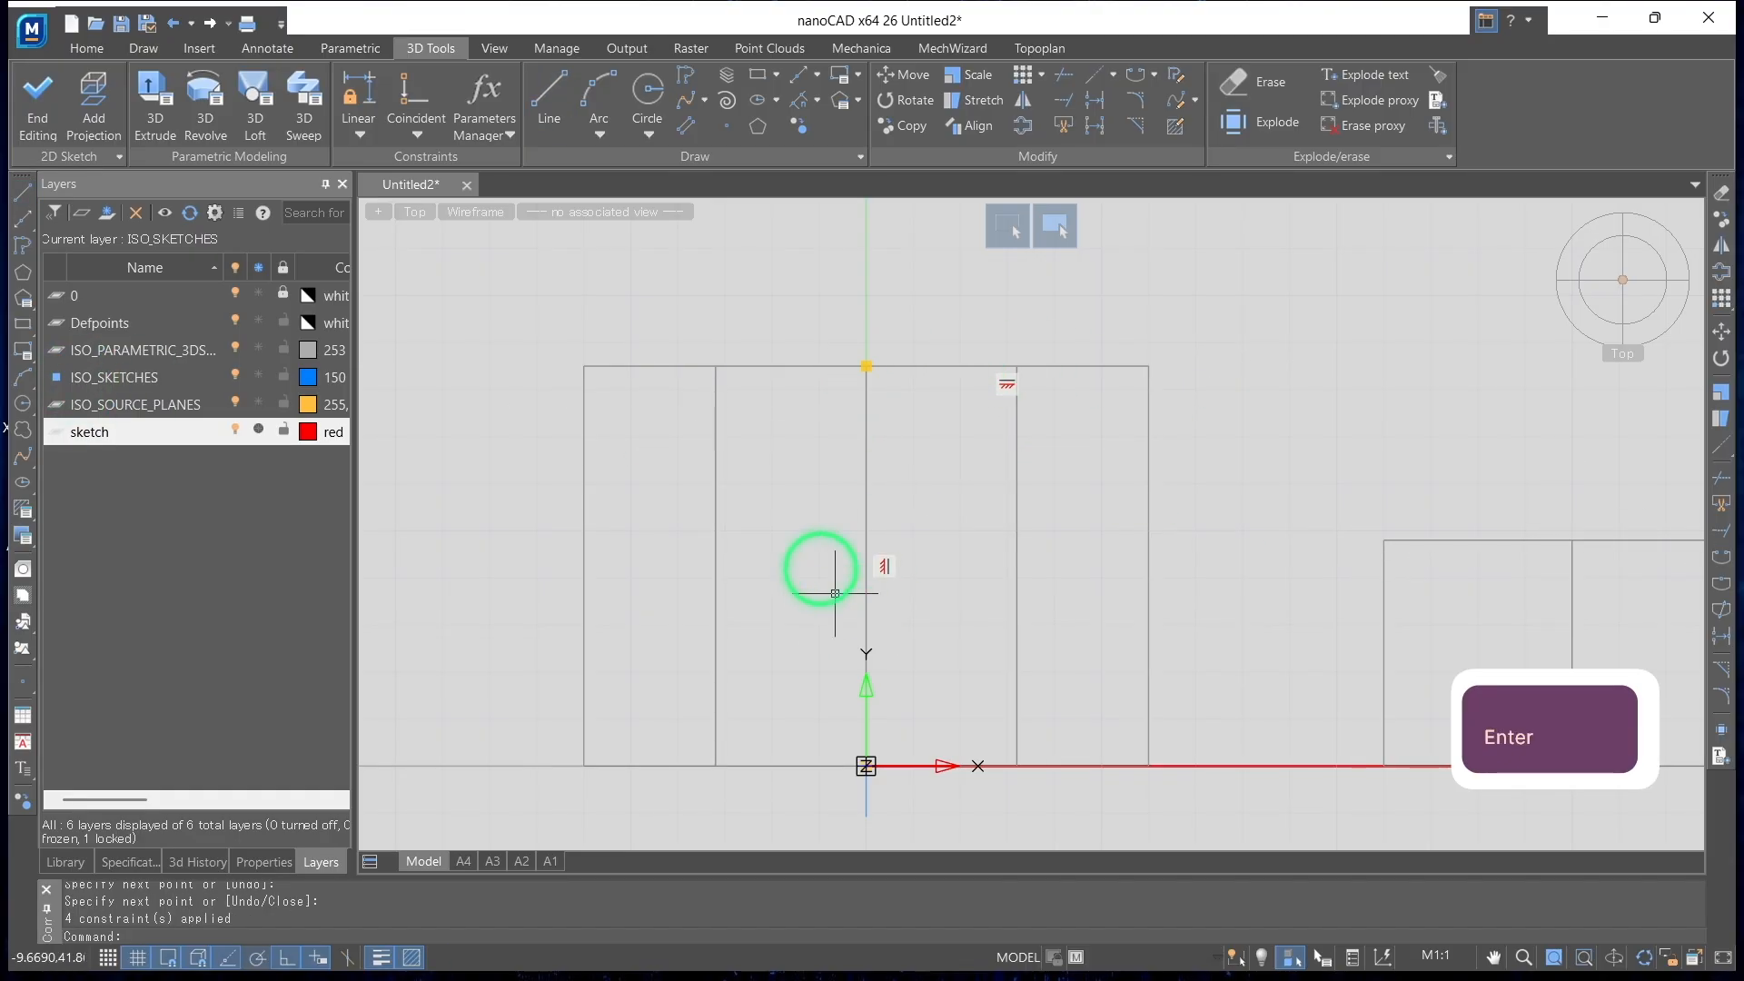
Change the colour of the ISO_SKETCHES layer to red
{"action": "left_click", "coordinate": [165, 102]}
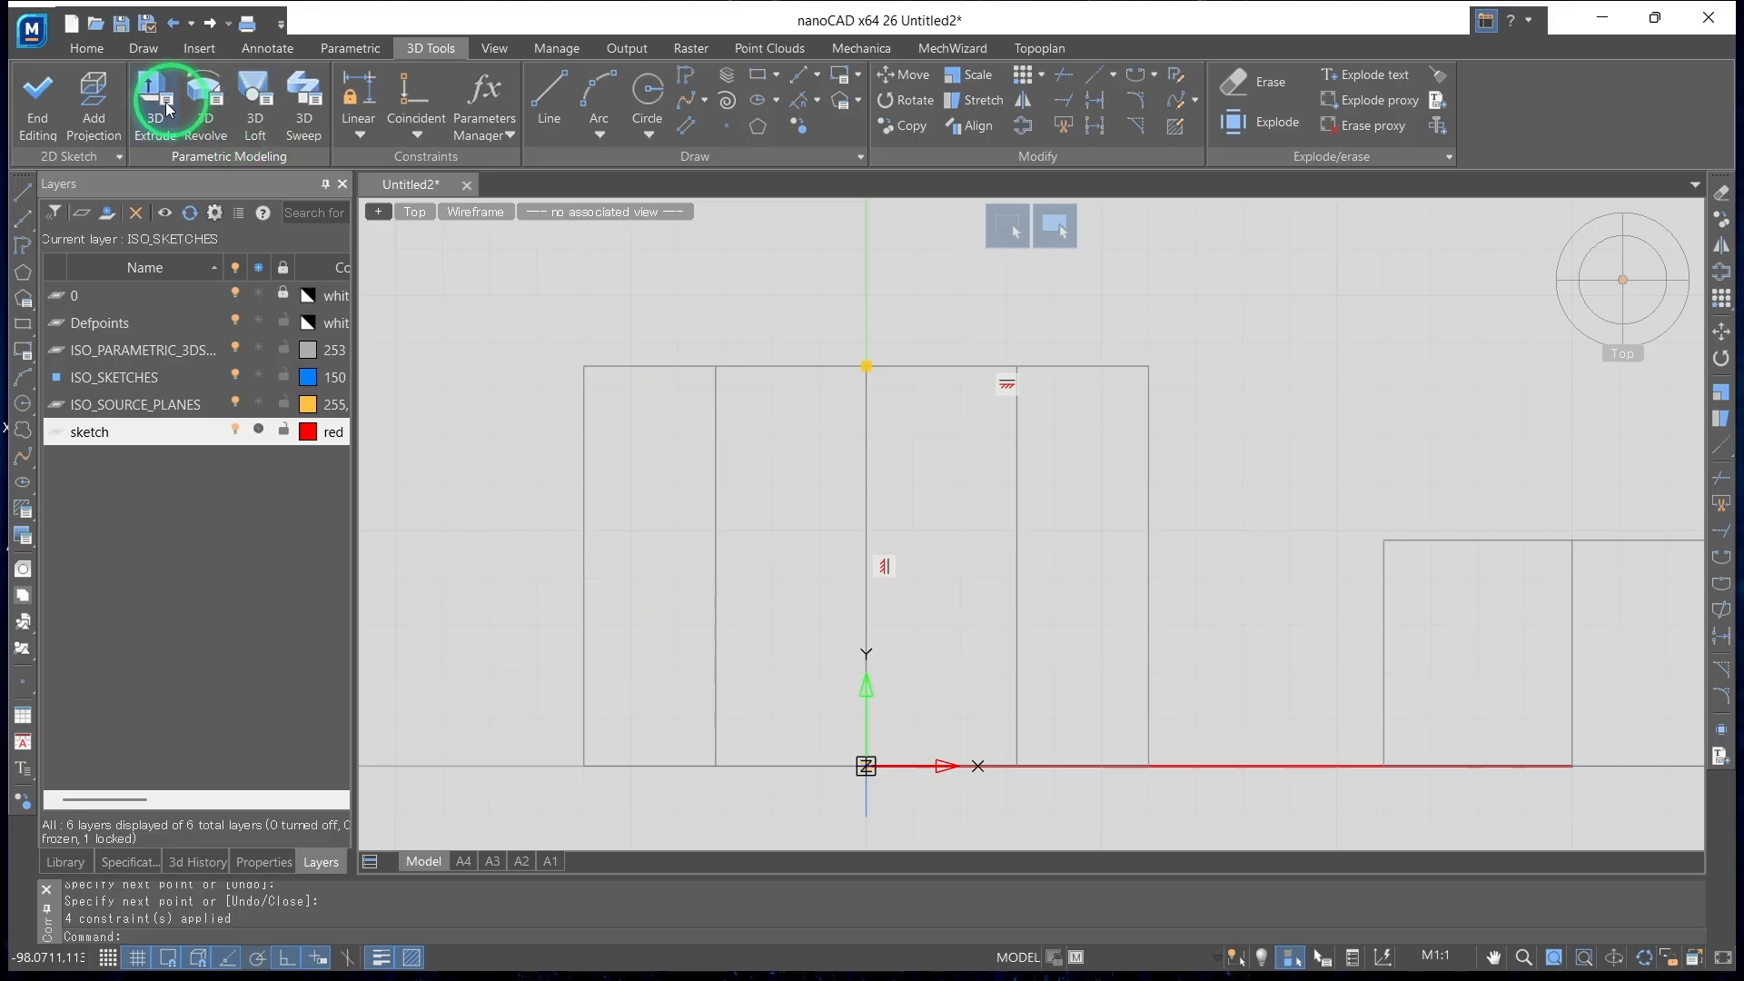
{"action": "left_click", "coordinate": [310, 382]}
{"action": "left_click", "coordinate": [314, 409]}
{"action": "left_click", "coordinate": [926, 855]}
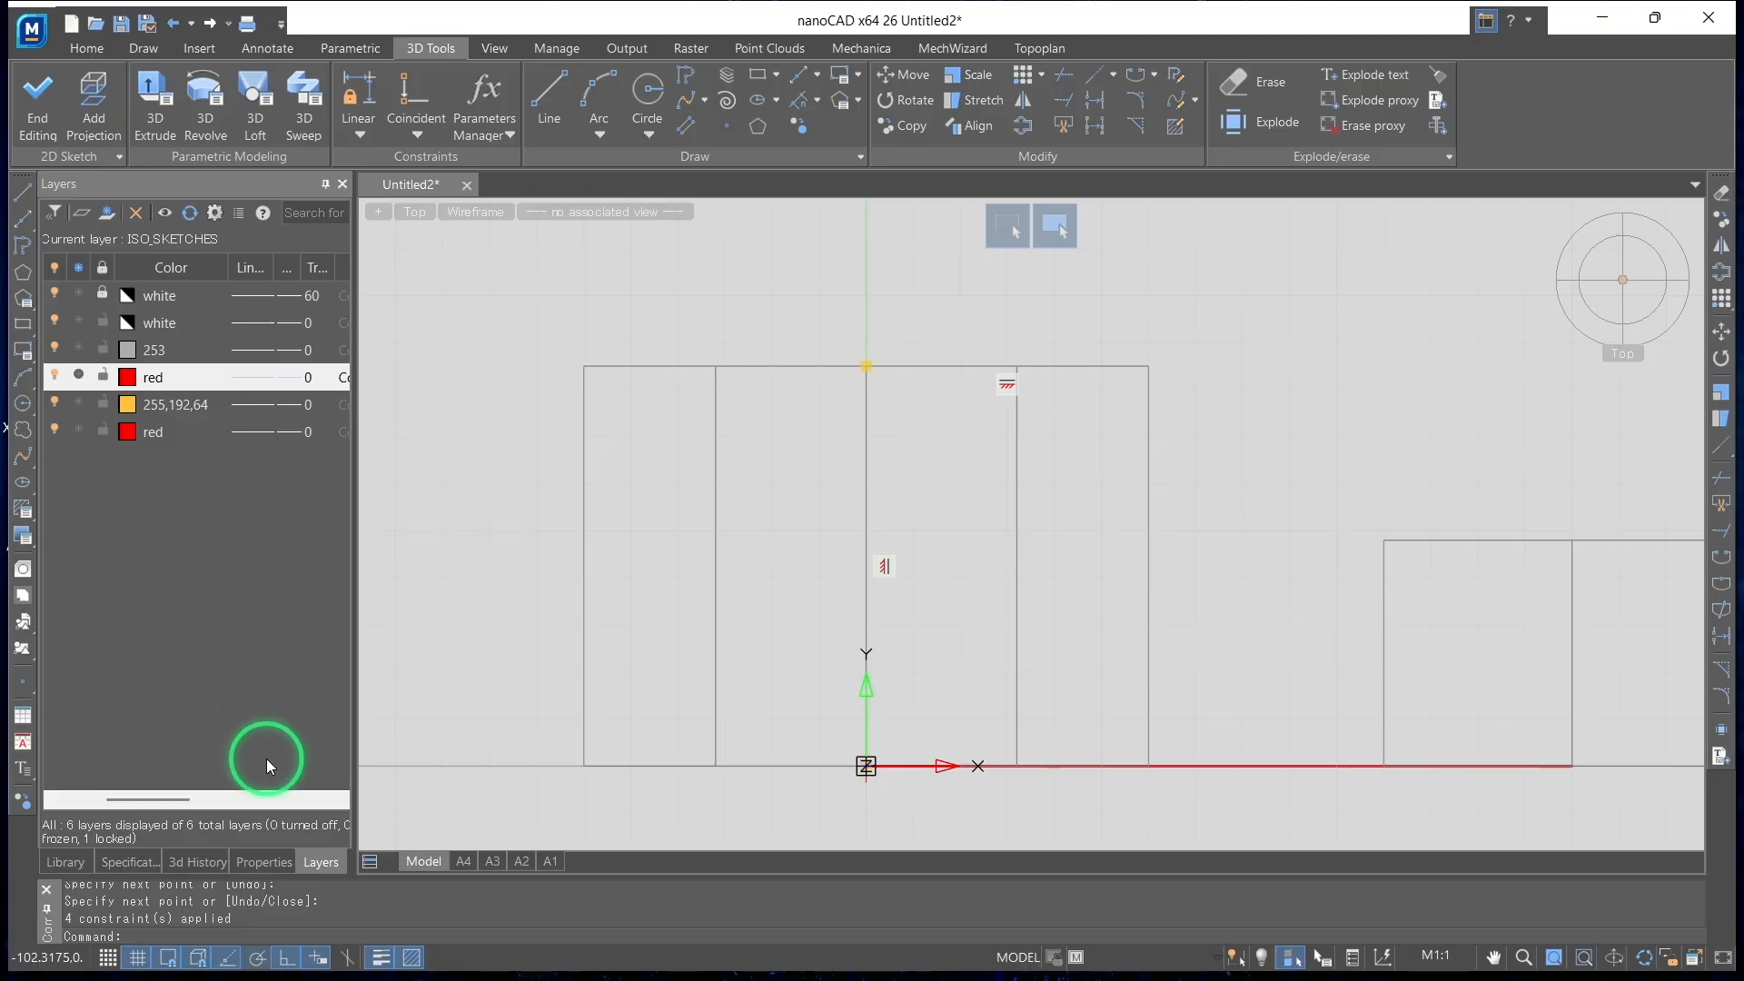
Sketch lines from the base up the small cylinder's axis to its top and across to the edge facing the large cylinder
{"action": "left_click", "coordinate": [547, 107]}
{"action": "left_click", "coordinate": [1573, 765]}
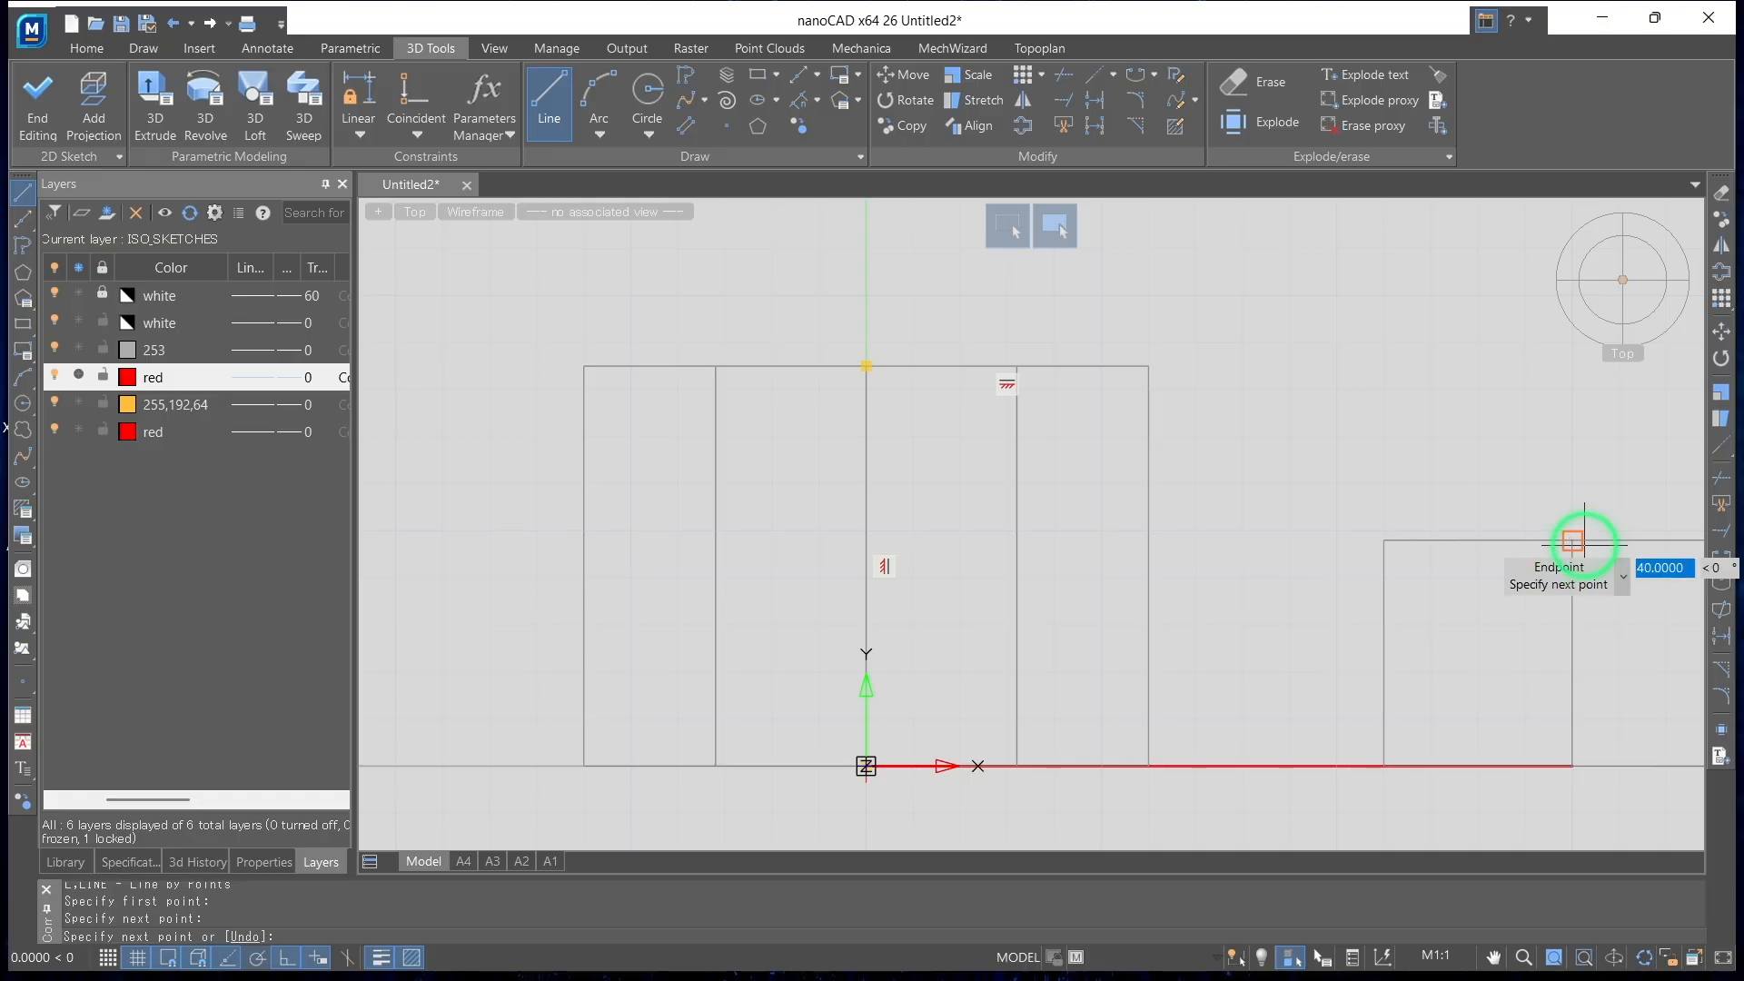
{"action": "left_click", "coordinate": [1384, 541]}
{"action": "key", "text": "Return"}
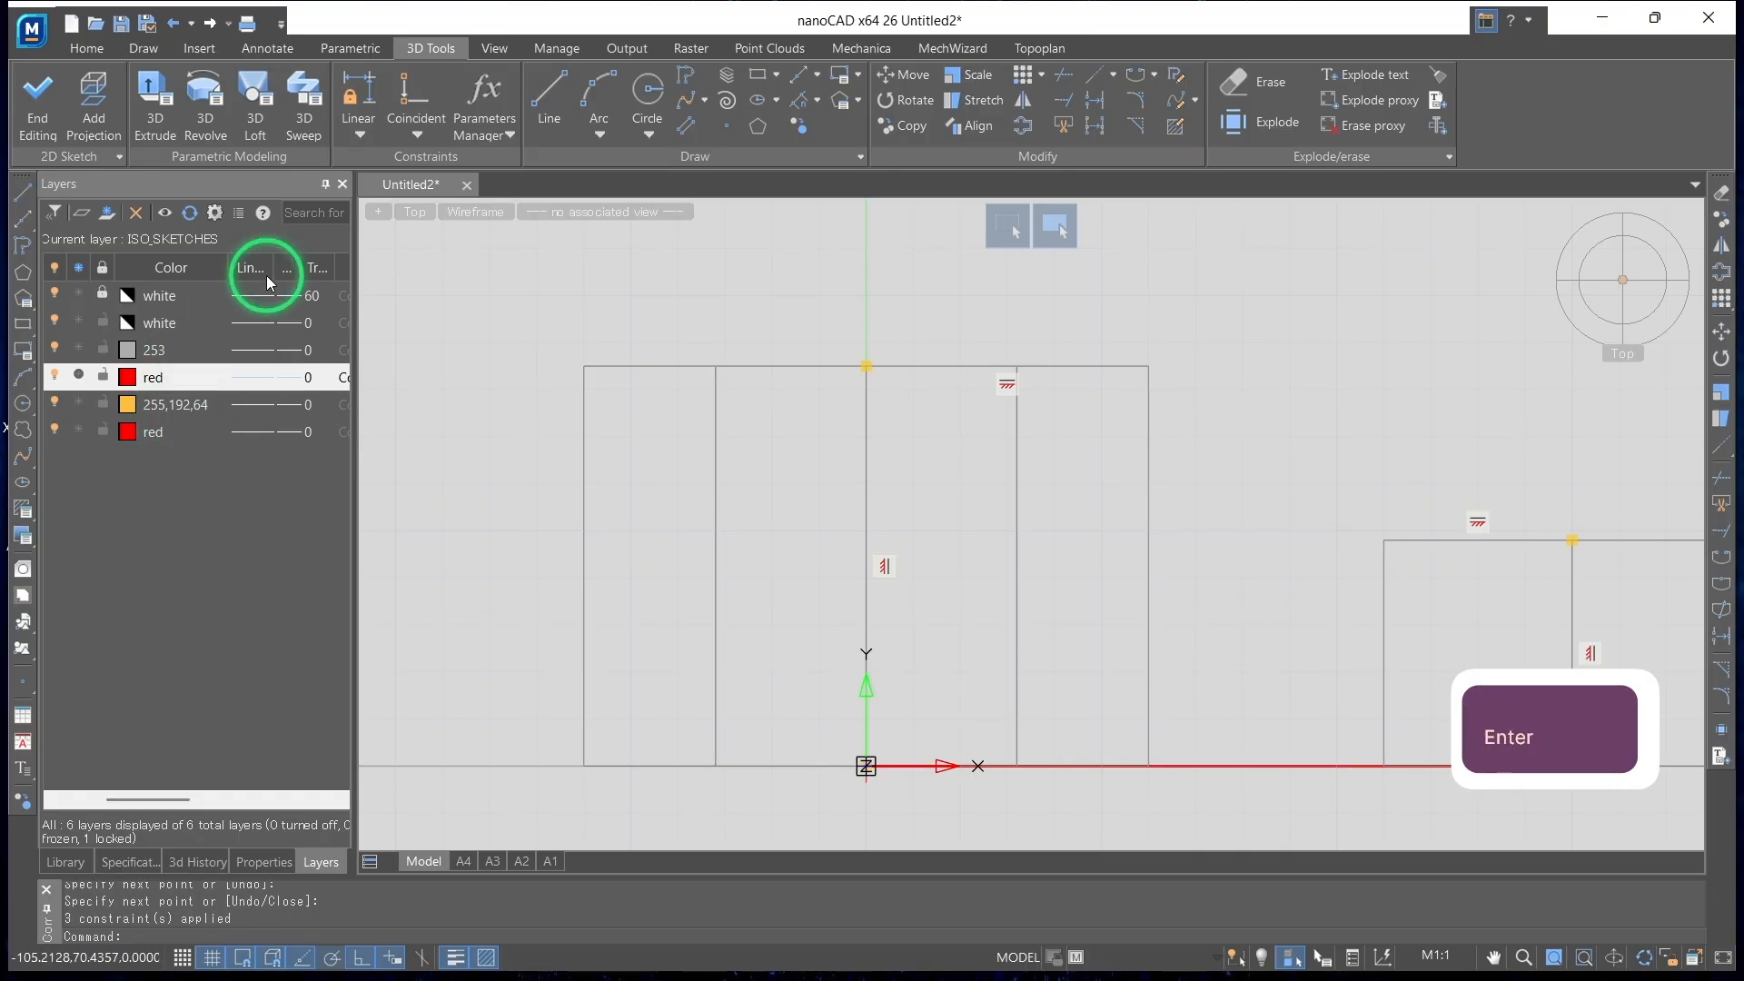
Close the profile with a sloped line between the cylinders' facing top edges and a base line from the origin to the small cylinder's axis
{"action": "left_click", "coordinate": [564, 109]}
{"action": "left_click", "coordinate": [1148, 366]}
{"action": "left_click", "coordinate": [1384, 539]}
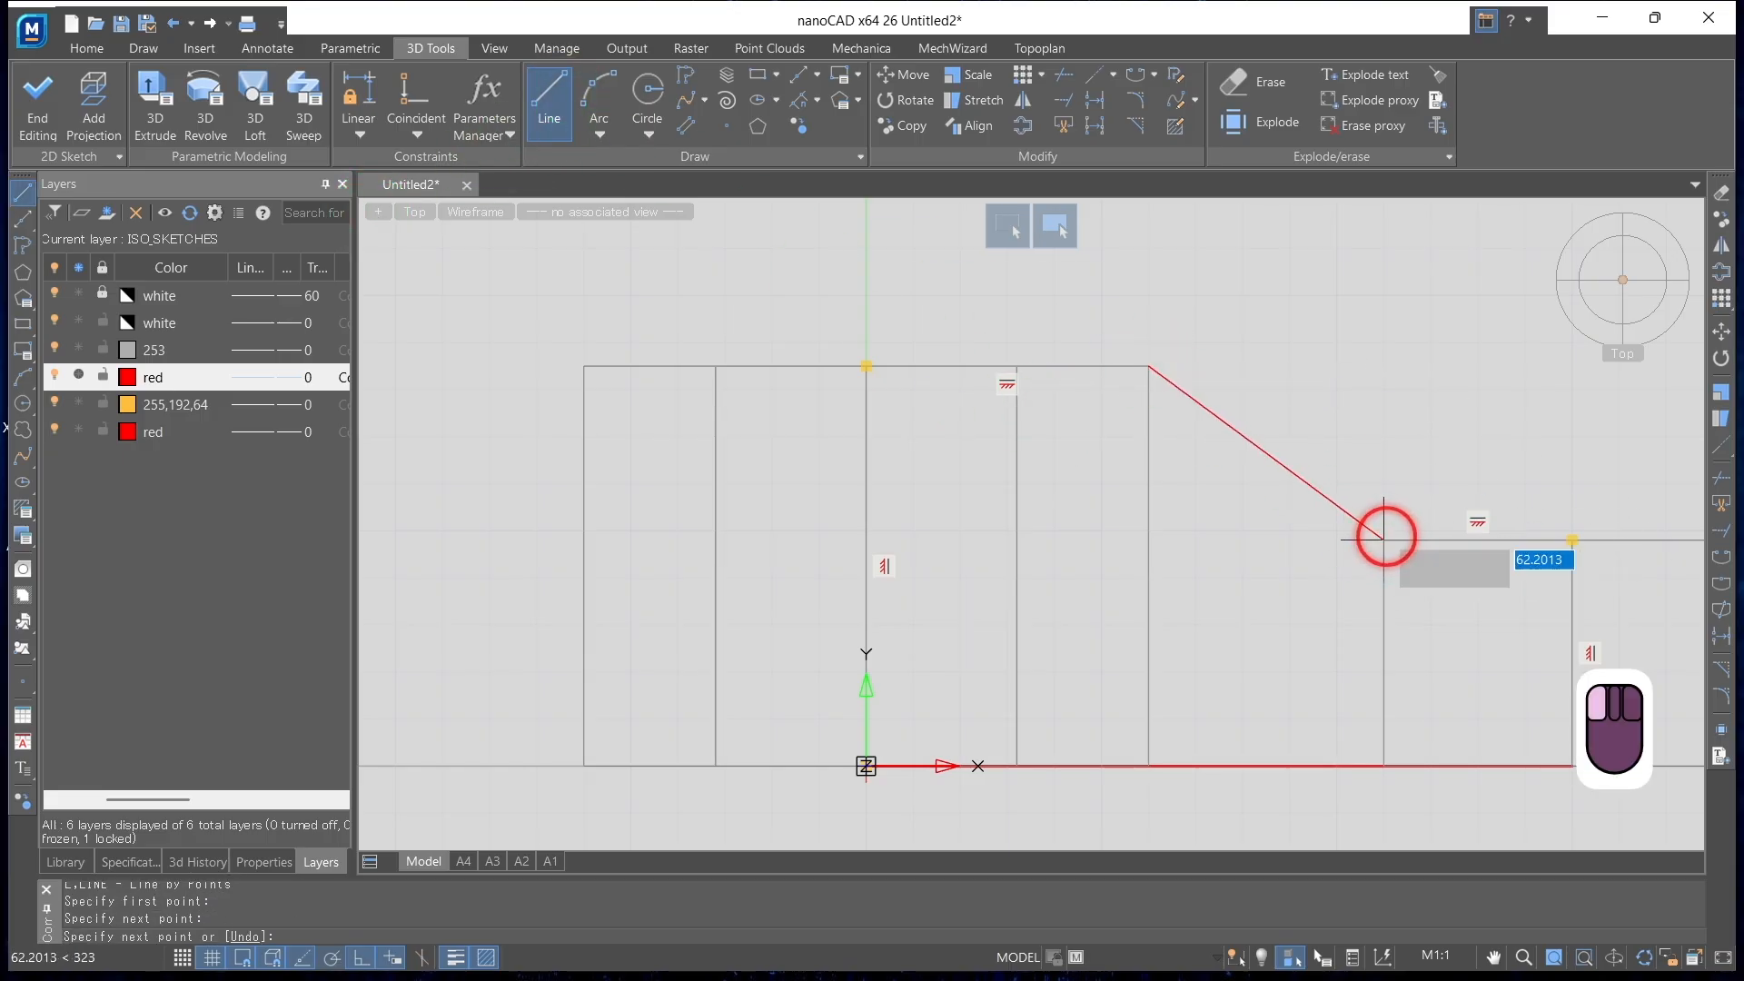
{"action": "key", "text": "Return"}
{"action": "left_click", "coordinate": [554, 89]}
{"action": "left_click", "coordinate": [867, 766]}
{"action": "left_click", "coordinate": [1573, 766]}
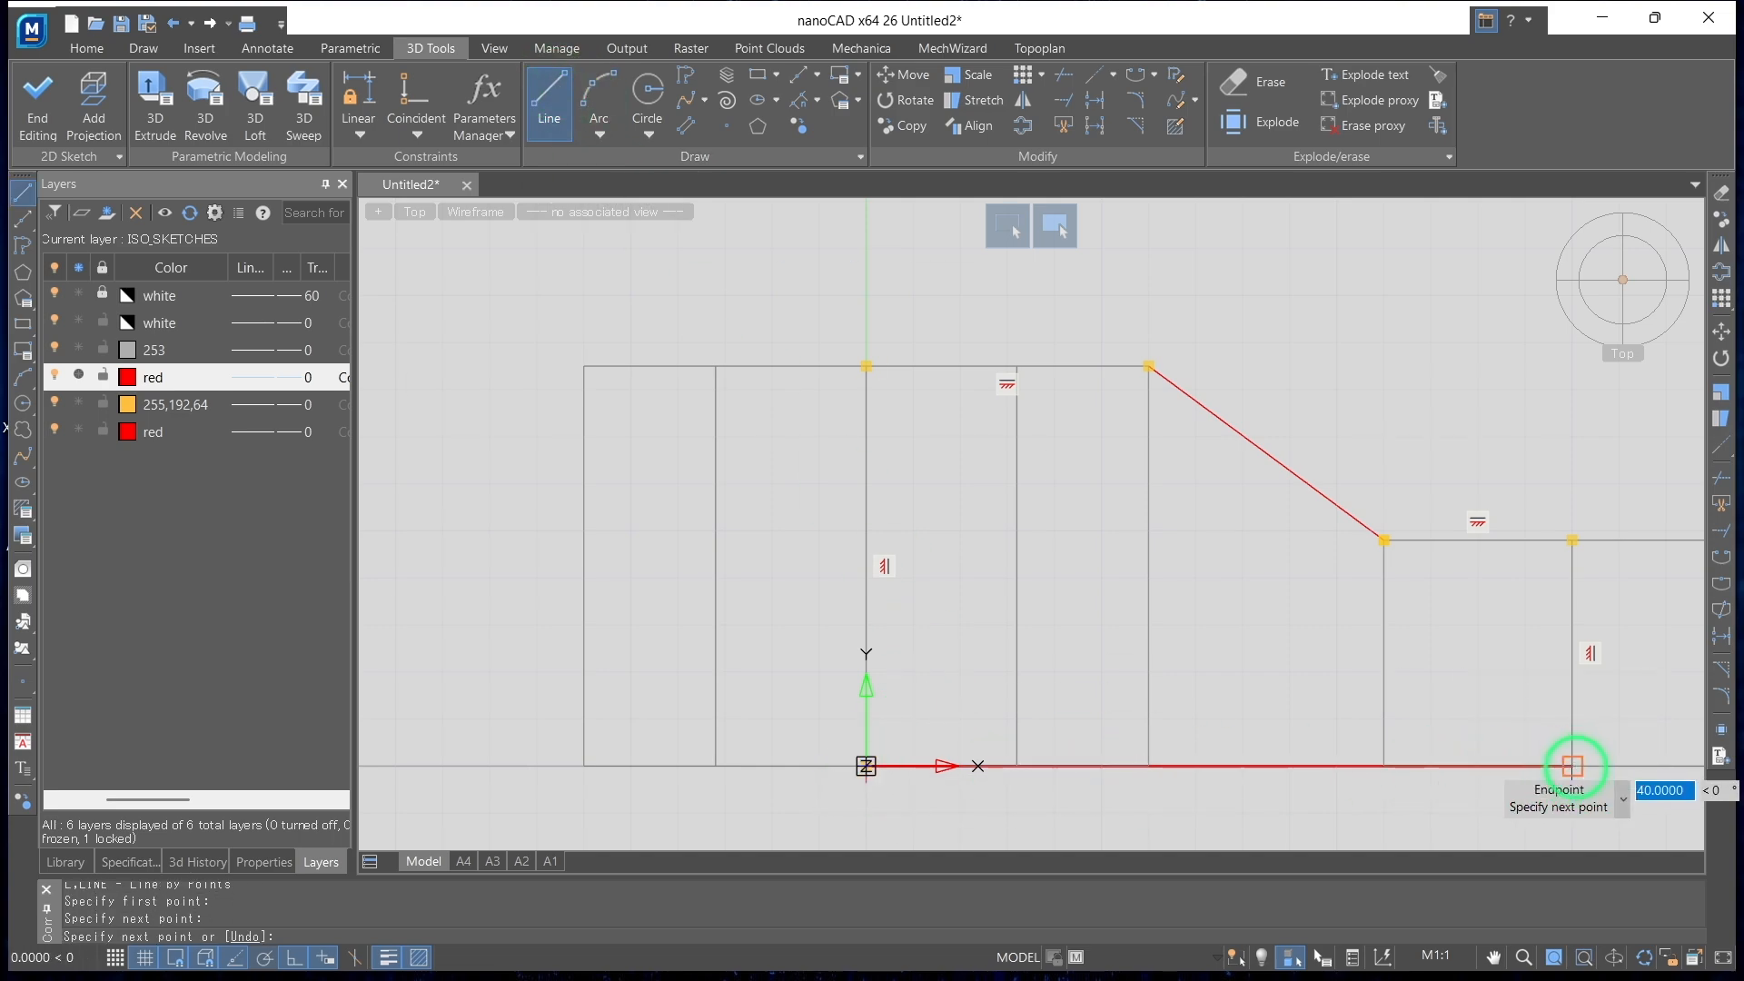
{"action": "key", "text": "Return"}
Sketch a vertical line 85 long down the large cylinder's bore edge, from the top of the profile to the base line
{"action": "middle_click_drag", "start_coordinate": [667, 464], "coordinate": [806, 565], "text": "shift"}
{"action": "mouse_move", "coordinate": [1234, 542]}
{"action": "middle_mouse_down", "text": "shift"}
{"action": "mouse_move", "coordinate": [1145, 488]}
{"action": "mouse_move", "coordinate": [1181, 542]}
{"action": "mouse_move", "coordinate": [1351, 549]}
{"action": "mouse_move", "coordinate": [1293, 551]}
{"action": "mouse_move", "coordinate": [1253, 596]}
{"action": "mouse_move", "coordinate": [1227, 576]}
{"action": "middle_mouse_up", "text": "shift"}
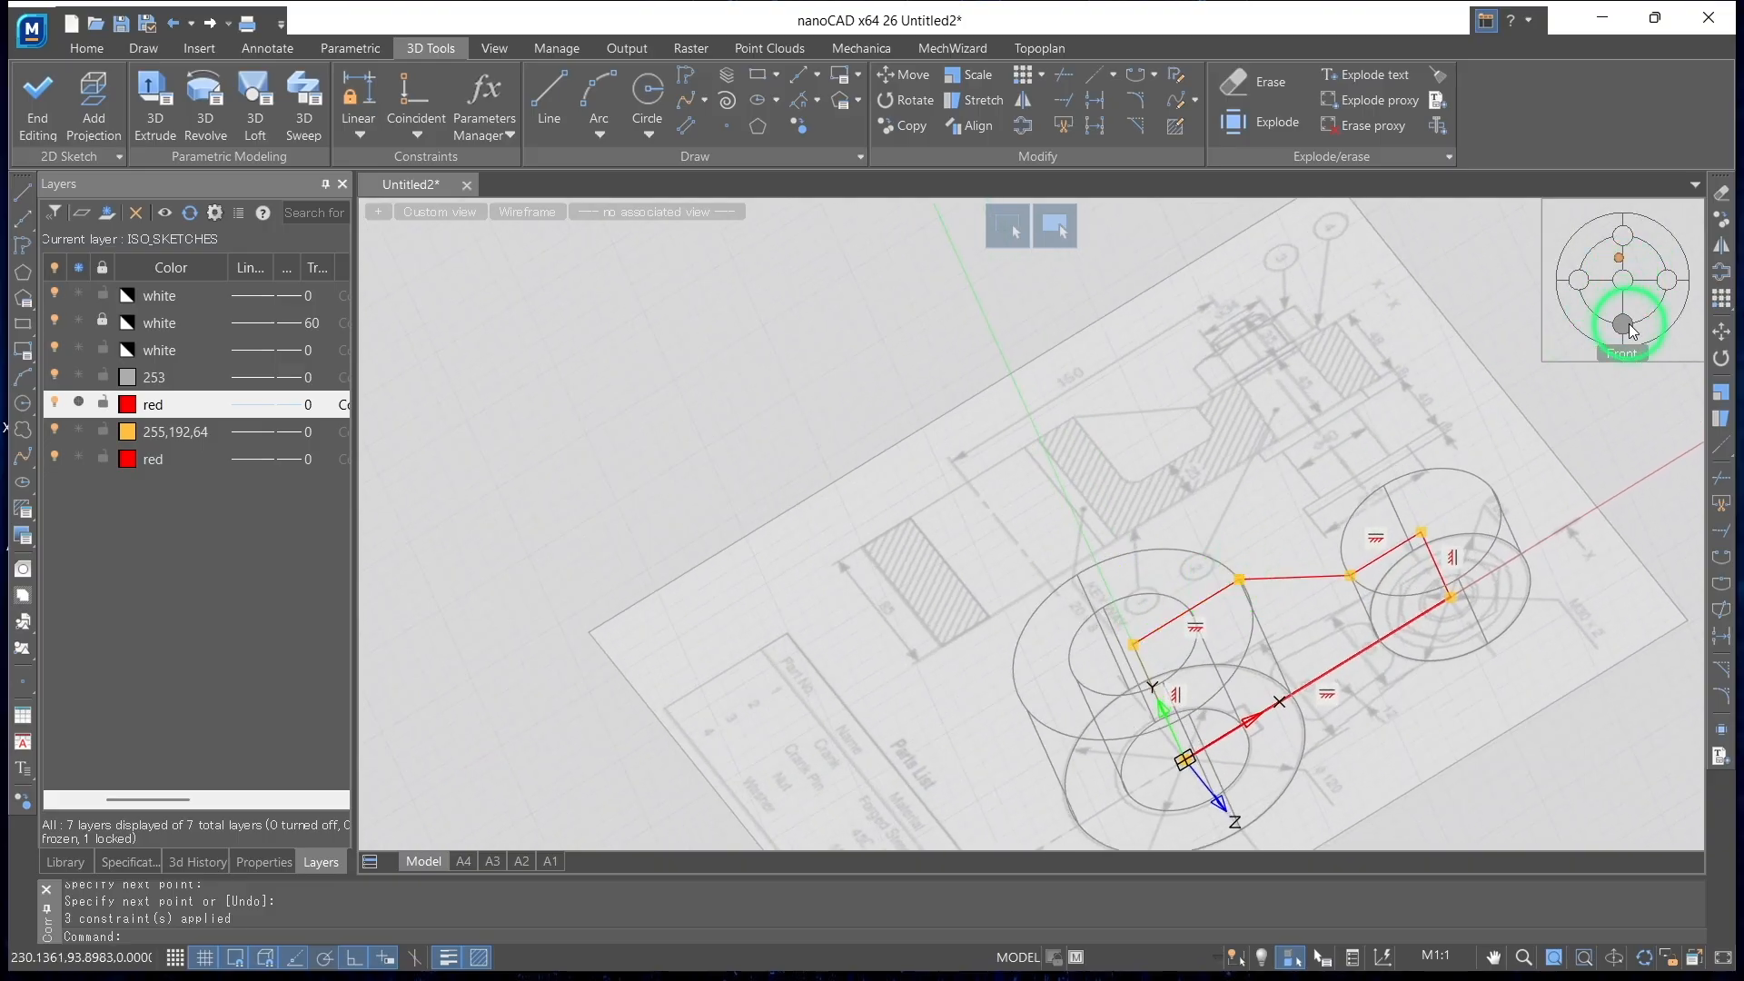
{"action": "mouse_move", "coordinate": [1390, 490]}
{"action": "middle_mouse_down", "text": "shift"}
{"action": "mouse_move", "coordinate": [1335, 529]}
{"action": "mouse_move", "coordinate": [1289, 494]}
{"action": "mouse_move", "coordinate": [1322, 472]}
{"action": "mouse_move", "coordinate": [1297, 475]}
{"action": "mouse_move", "coordinate": [1238, 518]}
{"action": "middle_mouse_up", "text": "shift"}
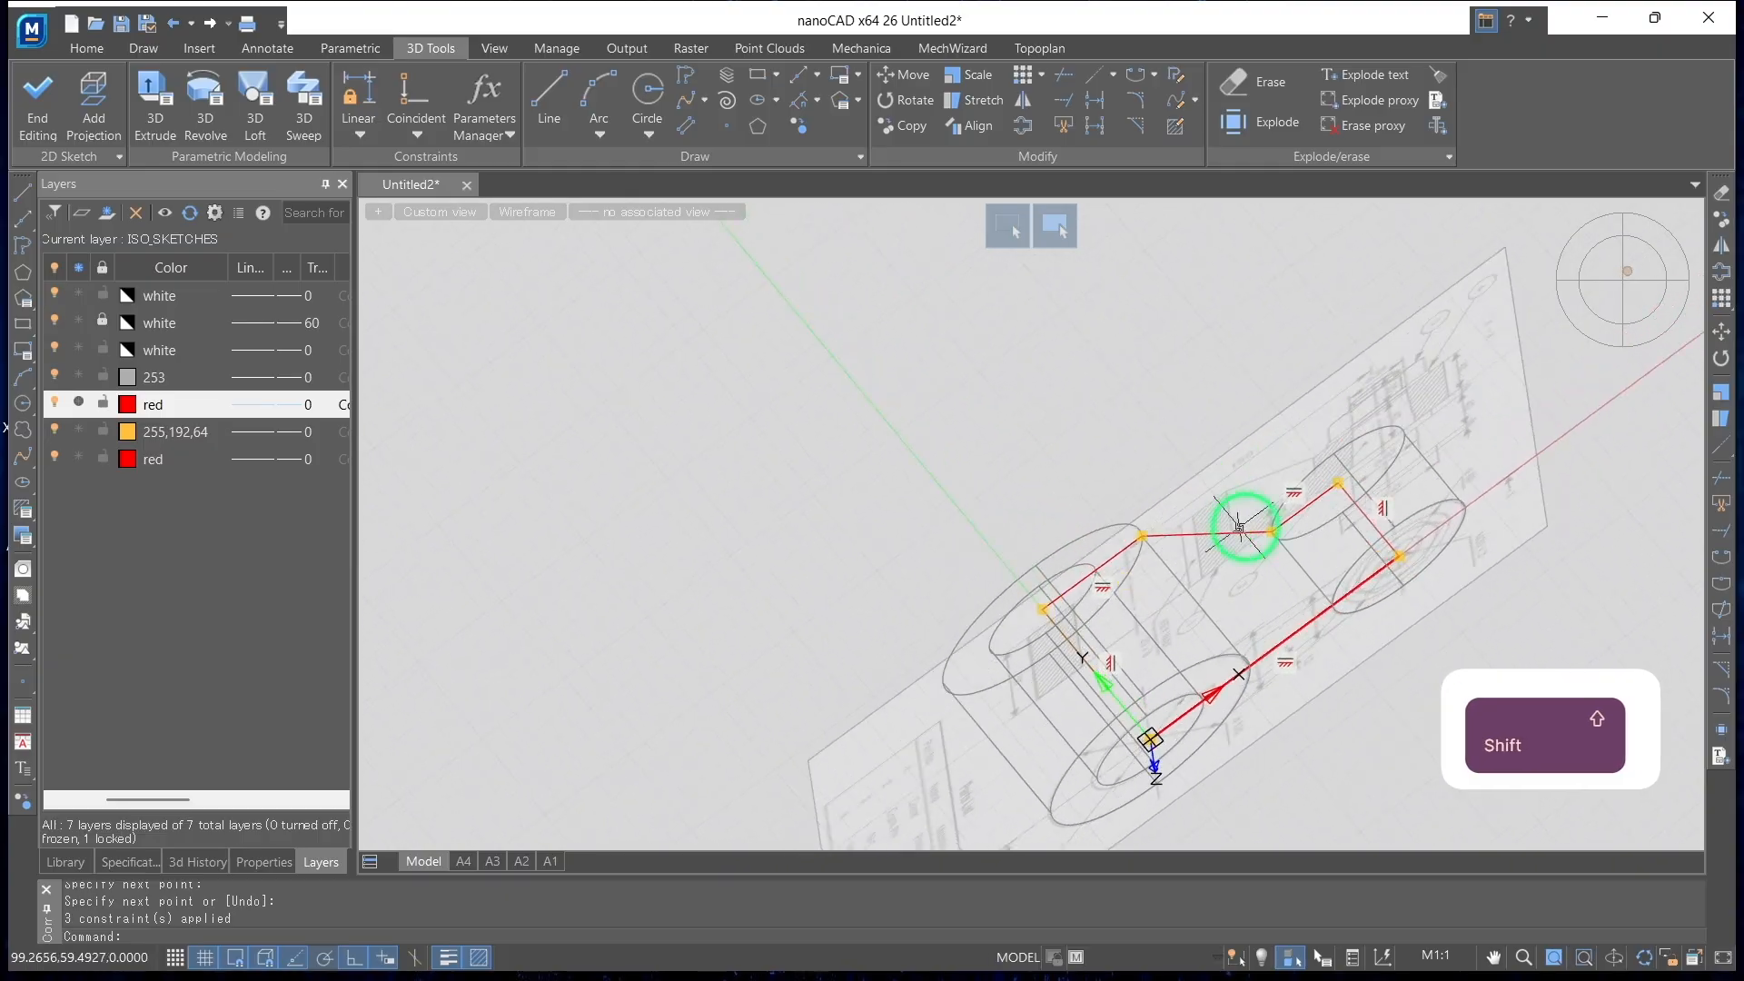
{"action": "left_click", "coordinate": [1622, 284]}
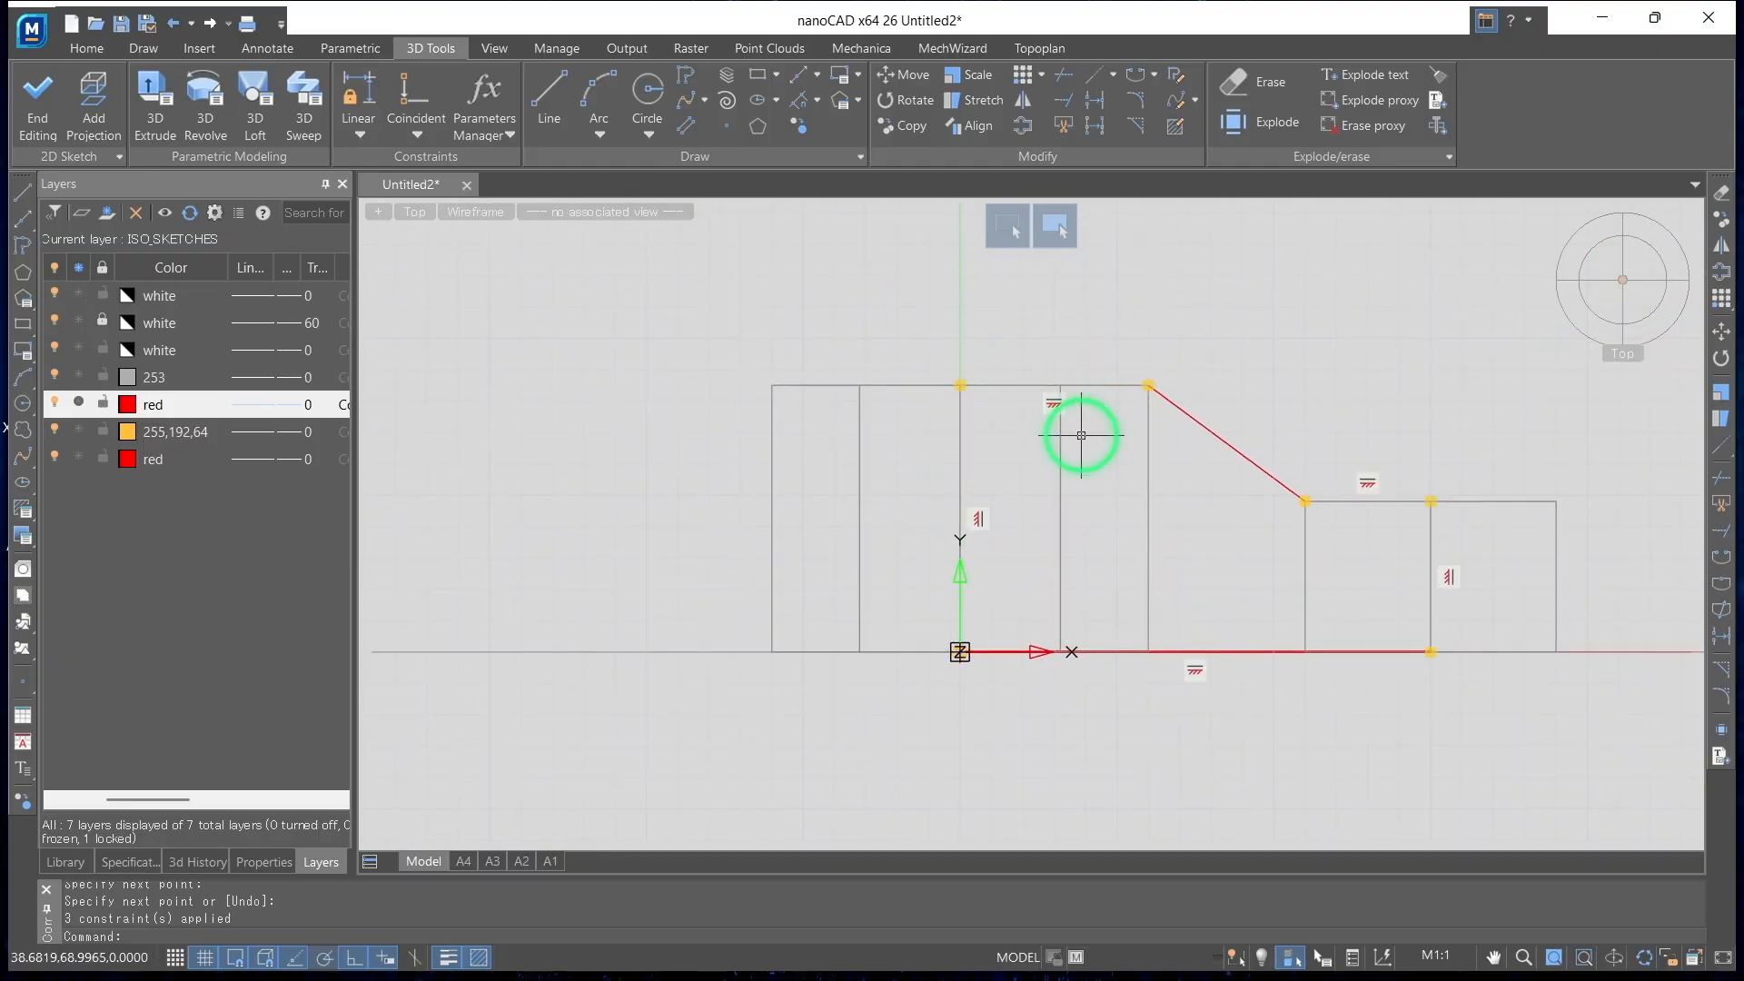
{"action": "left_click", "coordinate": [549, 100]}
{"action": "left_click", "coordinate": [1060, 386]}
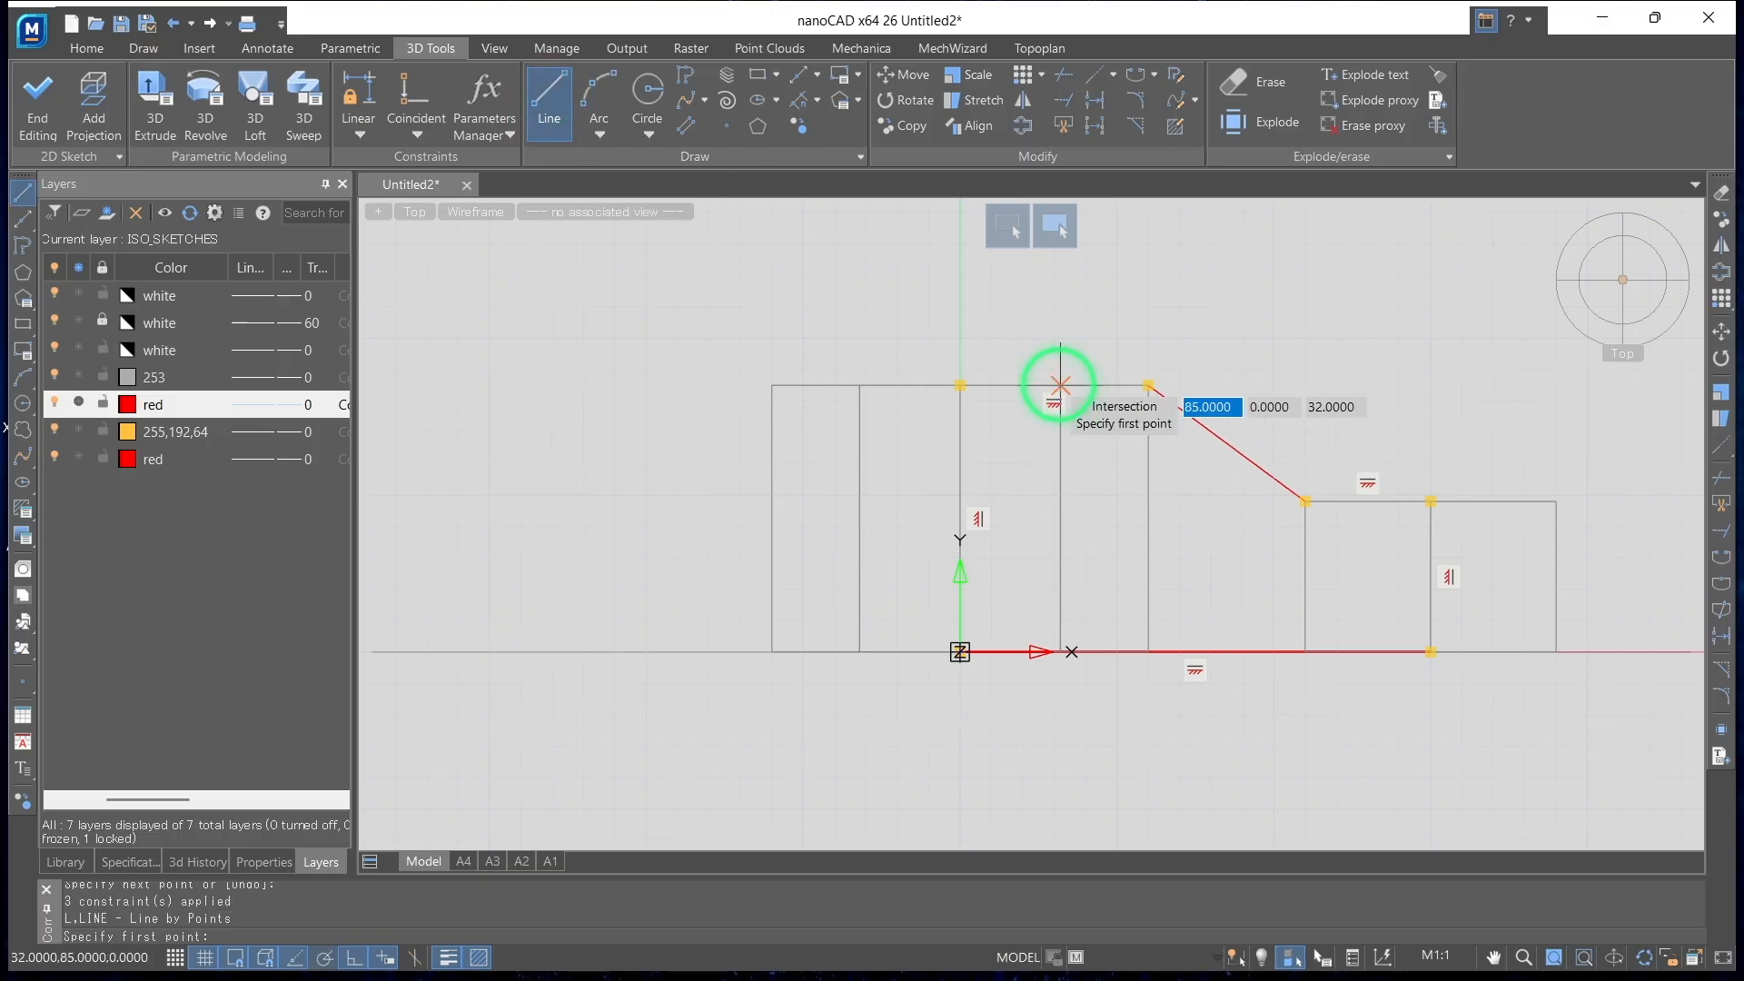
{"action": "left_click", "coordinate": [1061, 651]}
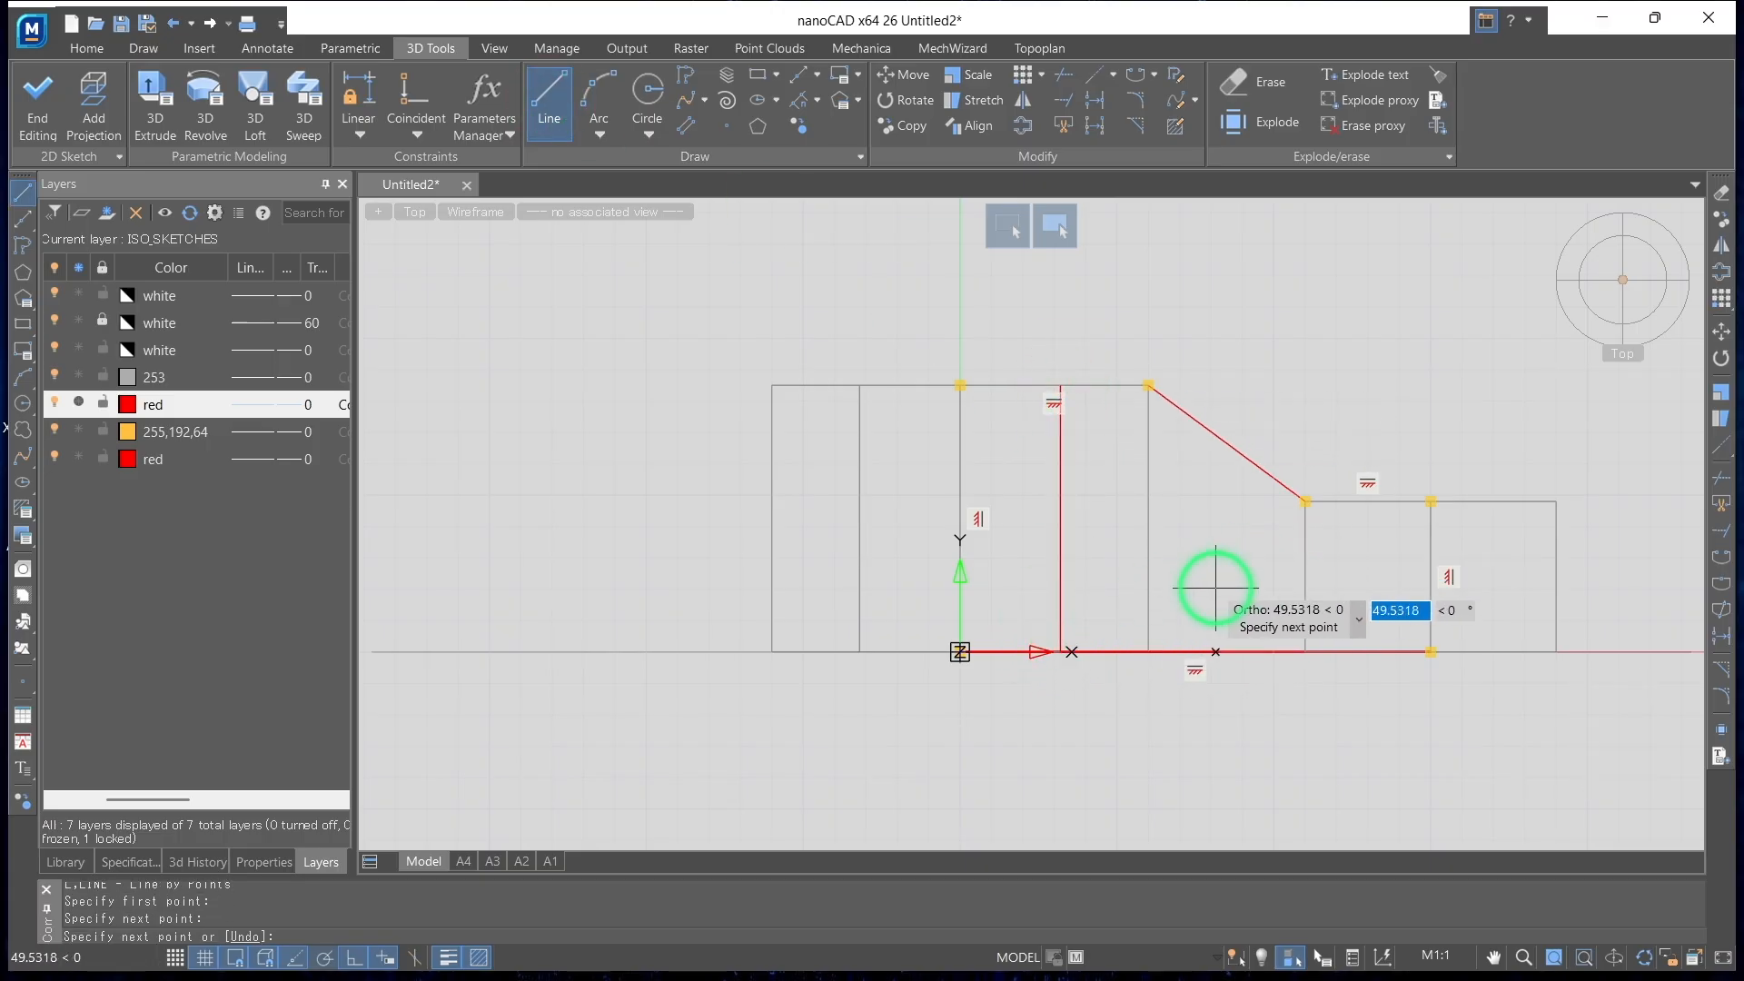
{"action": "key", "text": "Return"}
Set up a 3D extrusion of the profile region between the bore edge and the small cylinder's axis with a distance of 120
{"action": "middle_click_drag", "start_coordinate": [1351, 597], "coordinate": [1316, 658], "text": "shift"}
{"action": "middle_click_drag", "start_coordinate": [1489, 635], "coordinate": [1159, 495]}
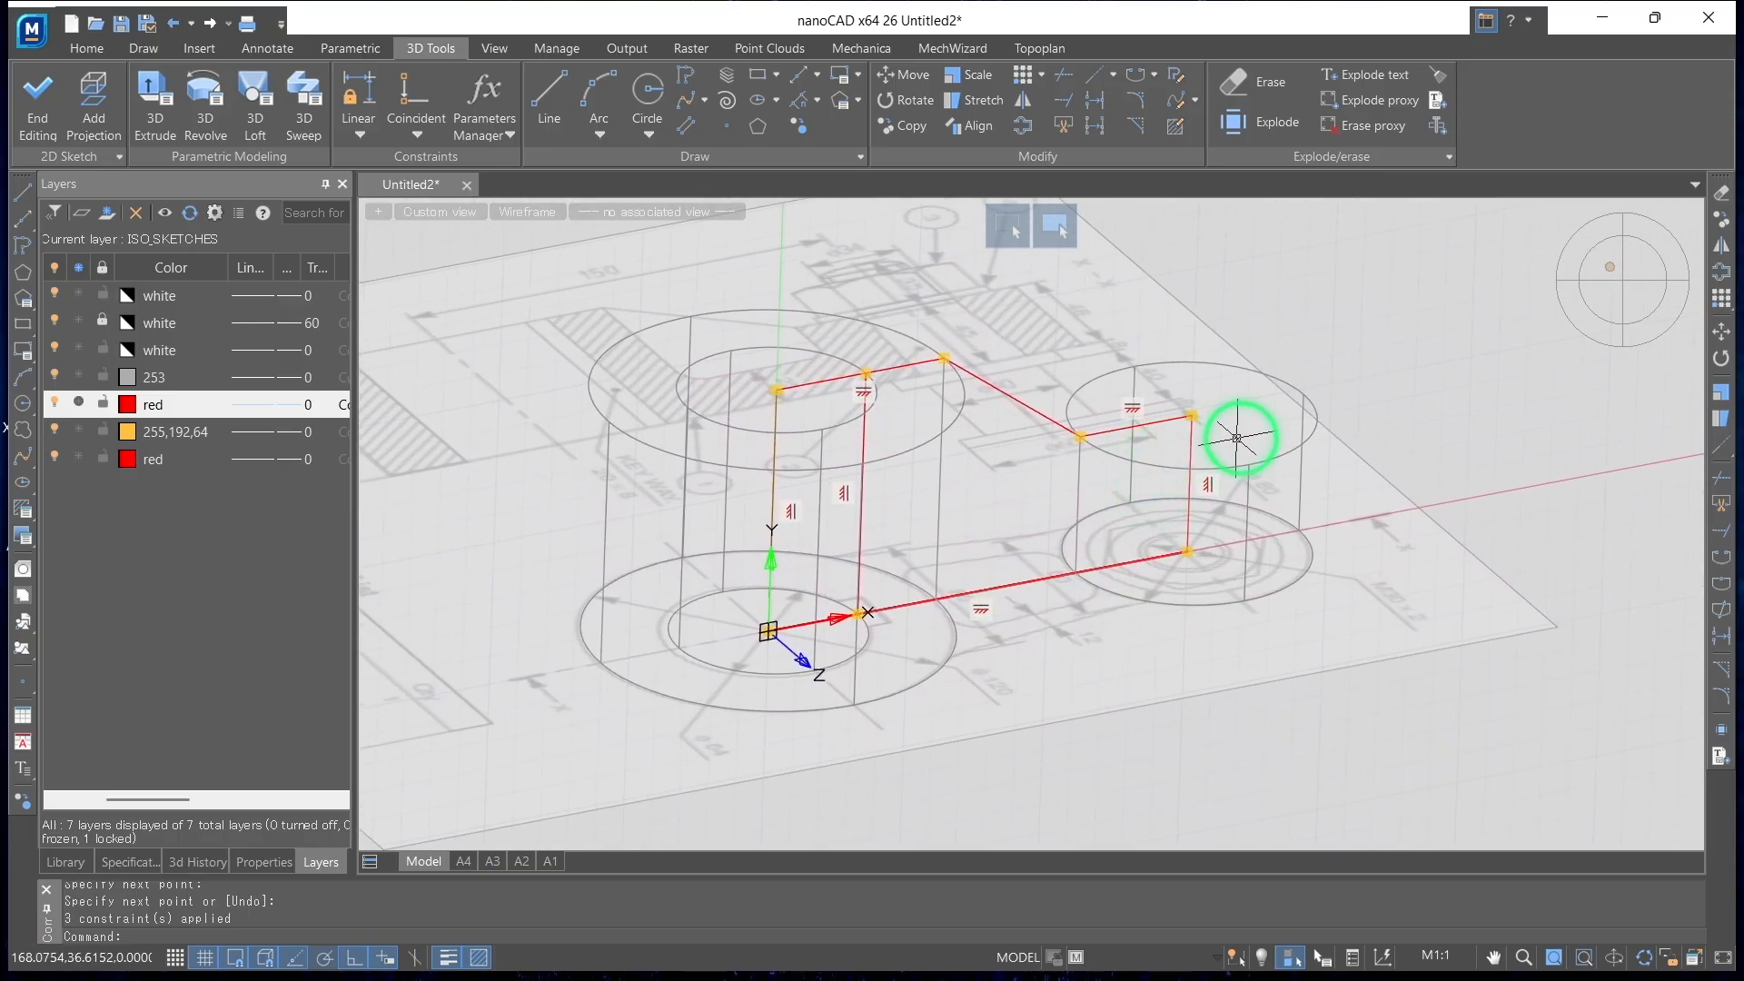
{"action": "left_click", "coordinate": [156, 100]}
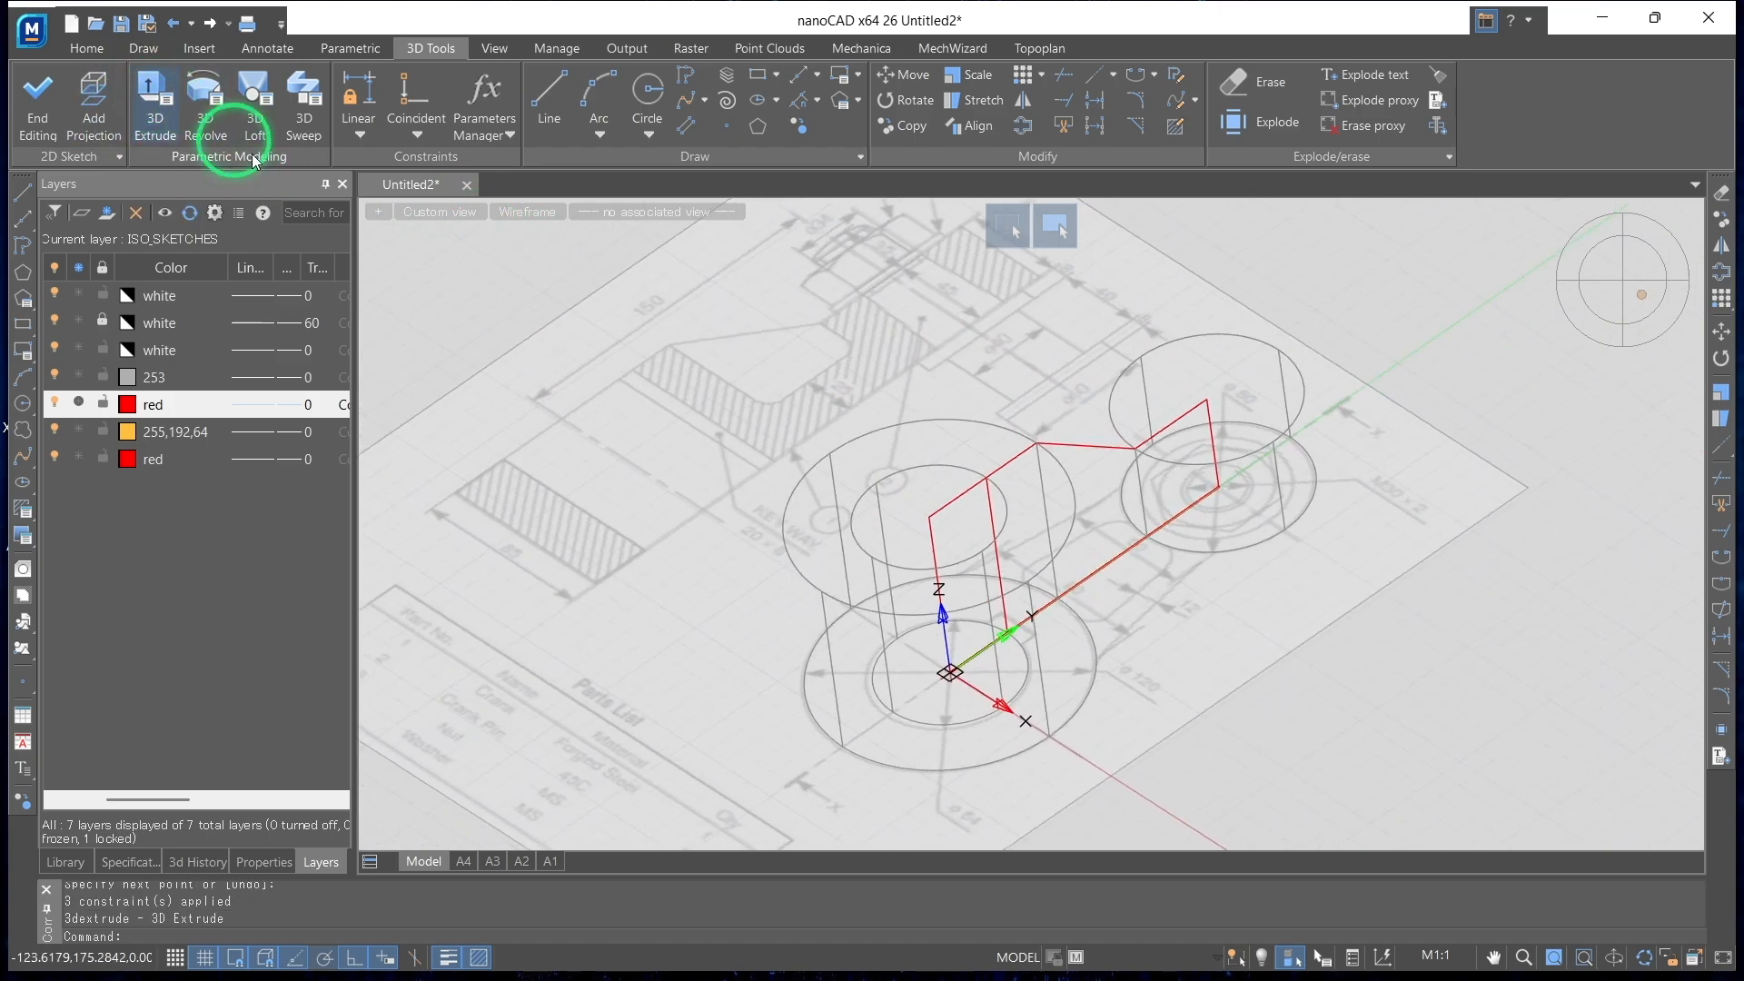
{"action": "mouse_move", "coordinate": [1270, 448]}
{"action": "middle_mouse_down", "text": "shift"}
{"action": "mouse_move", "coordinate": [1152, 464]}
{"action": "mouse_move", "coordinate": [1129, 436]}
{"action": "middle_mouse_up", "text": "shift"}
{"action": "left_click", "coordinate": [1129, 440], "text": "shift"}
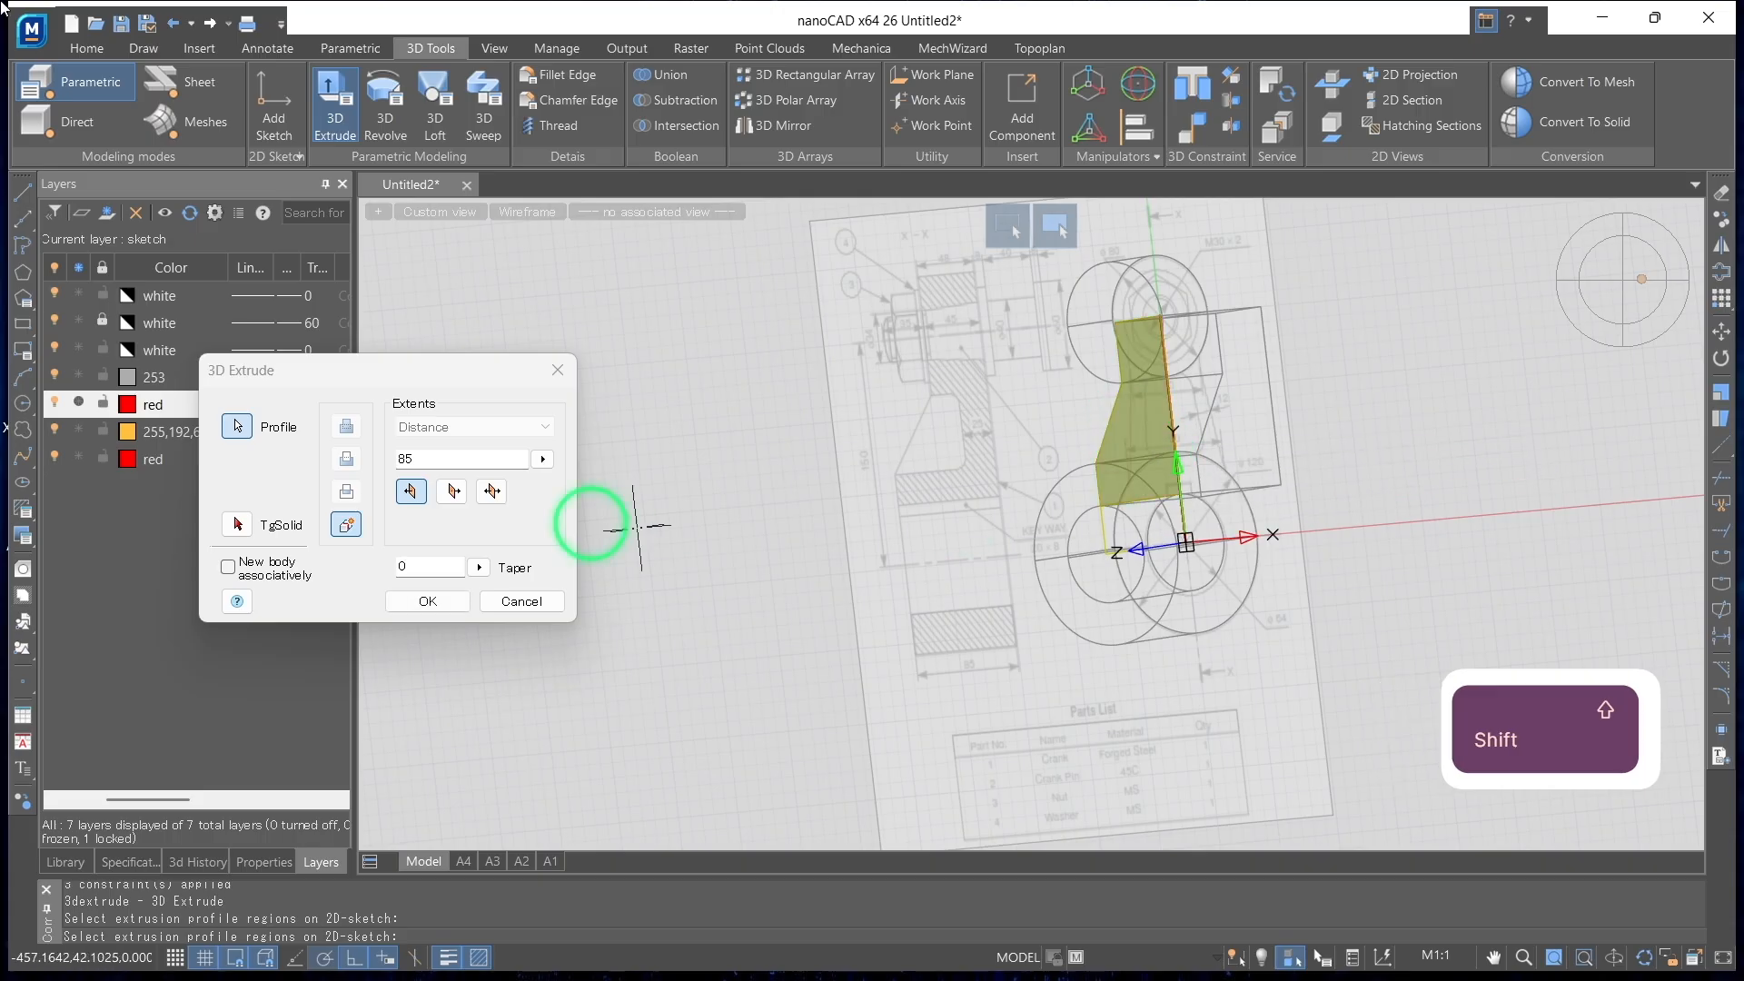
{"action": "mouse_move", "coordinate": [705, 557]}
{"action": "middle_mouse_down", "text": "shift"}
{"action": "mouse_move", "coordinate": [860, 568]}
{"action": "mouse_move", "coordinate": [972, 541]}
{"action": "middle_mouse_up", "text": "shift"}
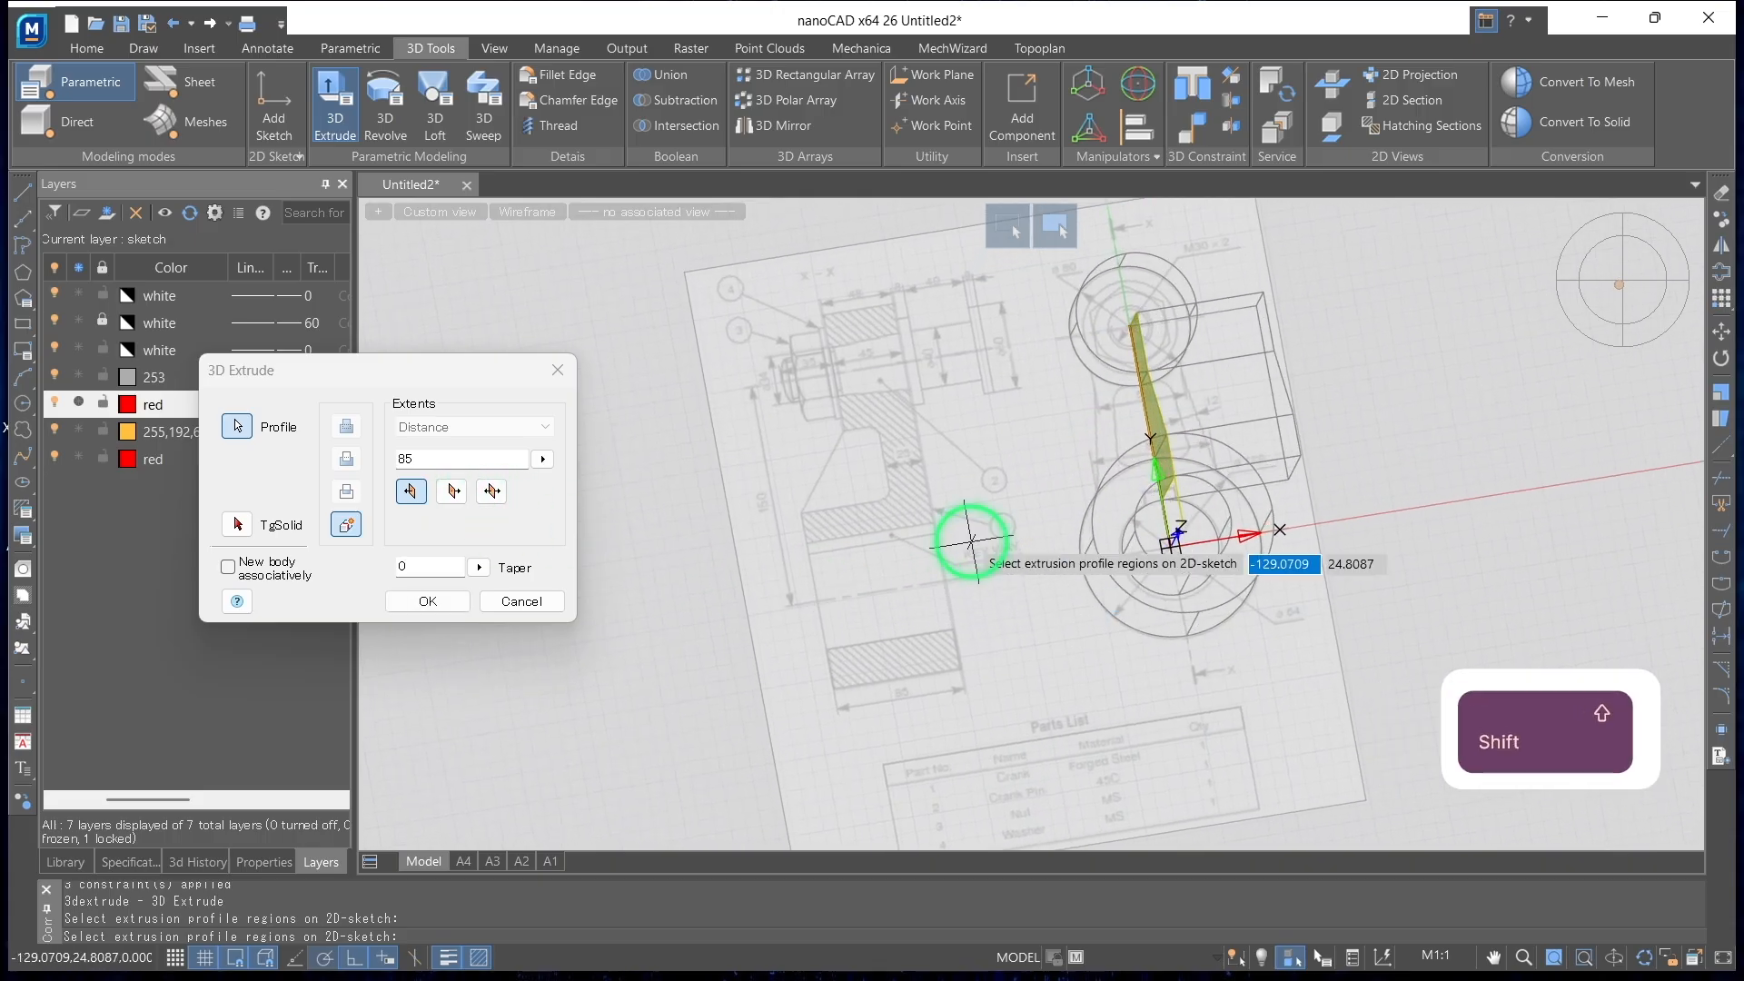
{"action": "scroll", "coordinate": [1322, 614], "scroll_direction": "up", "scroll_amount": 4}
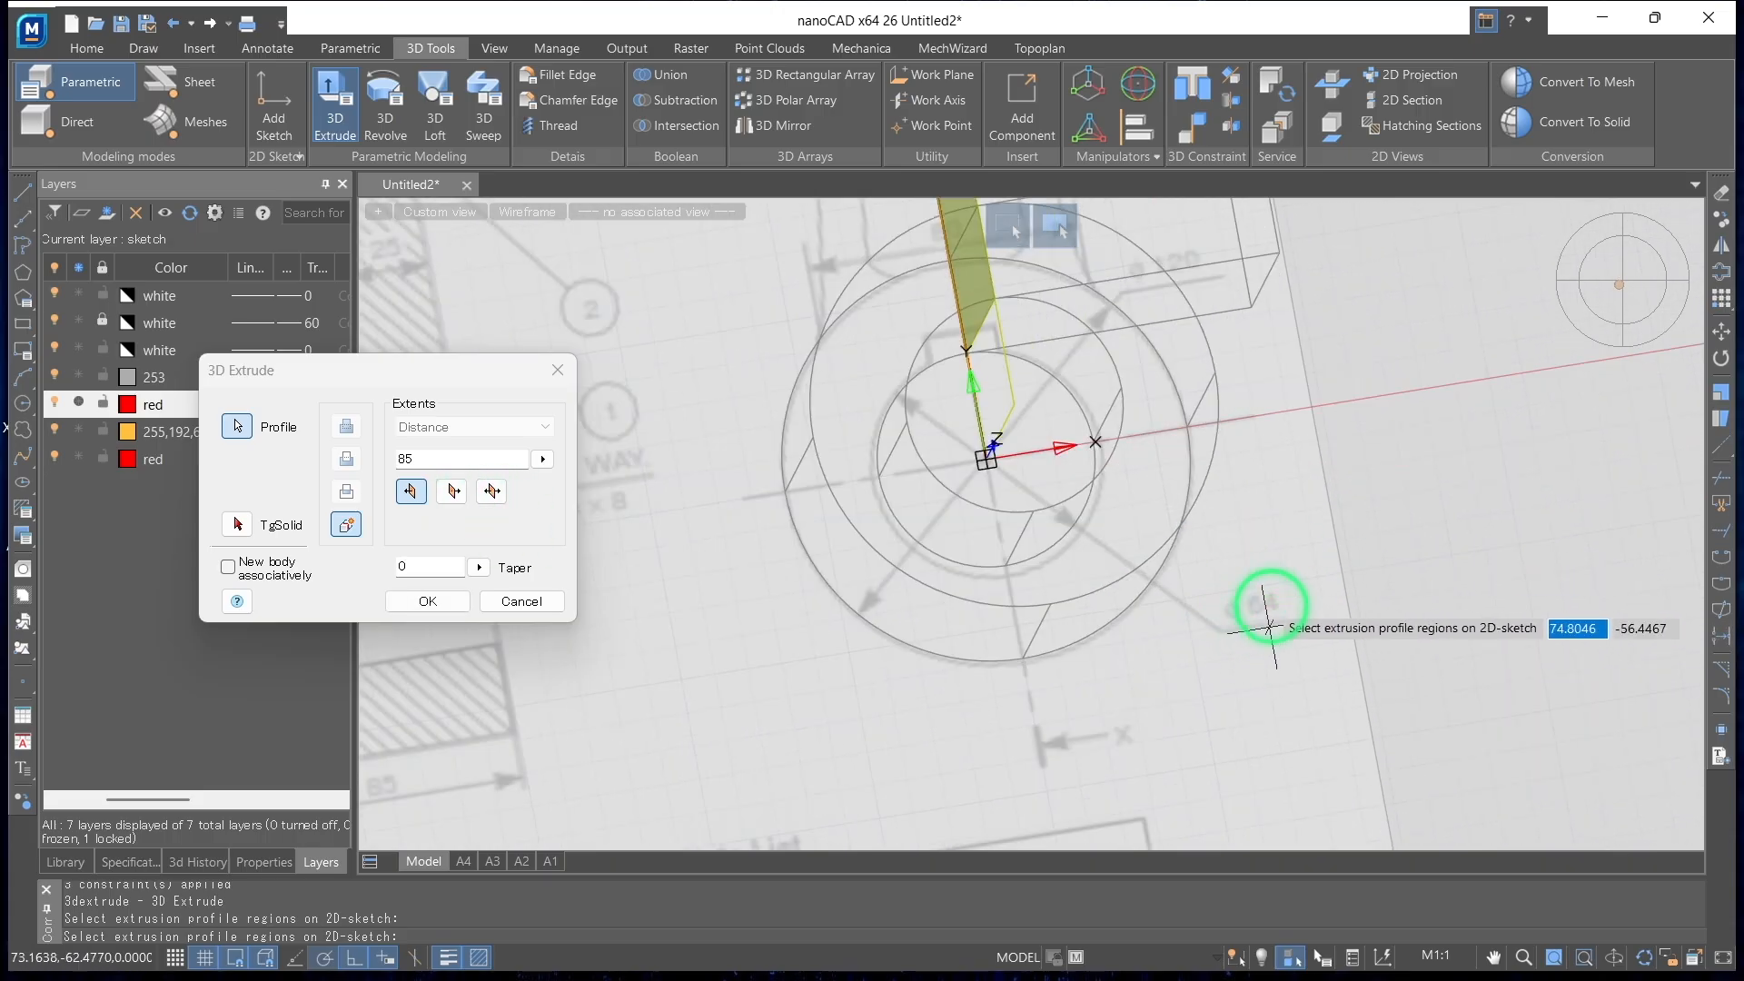
{"action": "left_click_drag", "start_coordinate": [420, 458], "coordinate": [293, 462]}
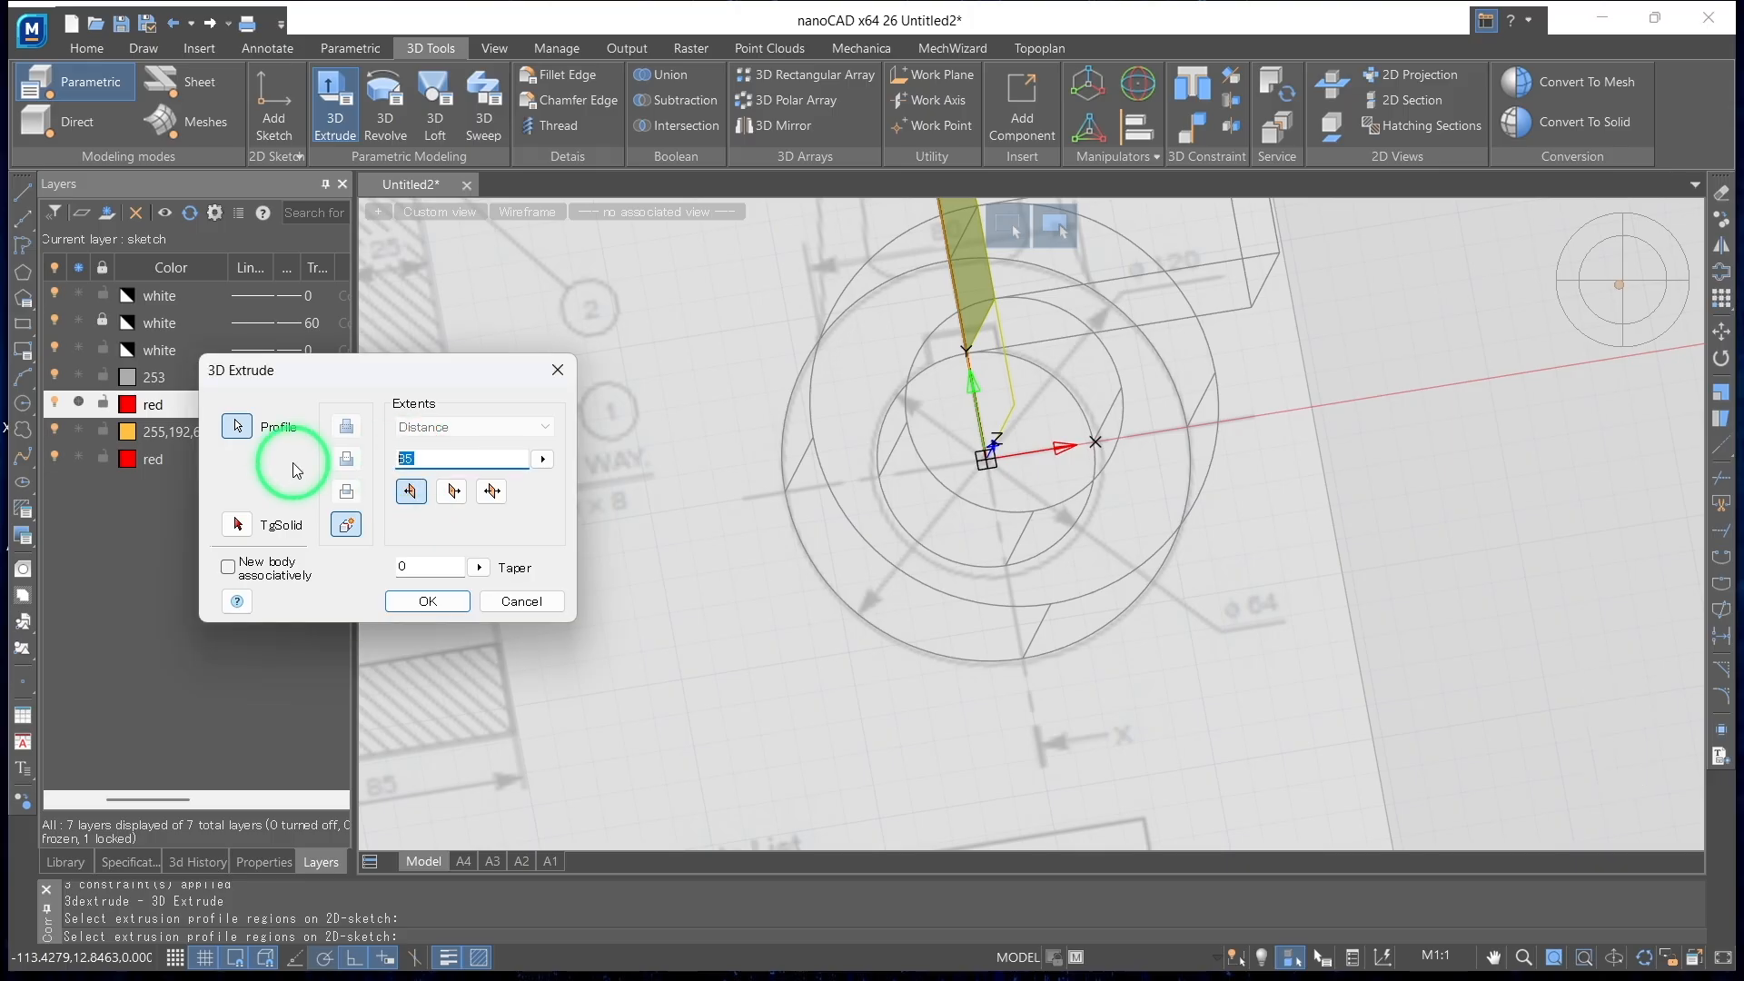
{"action": "type", "text": "120"}
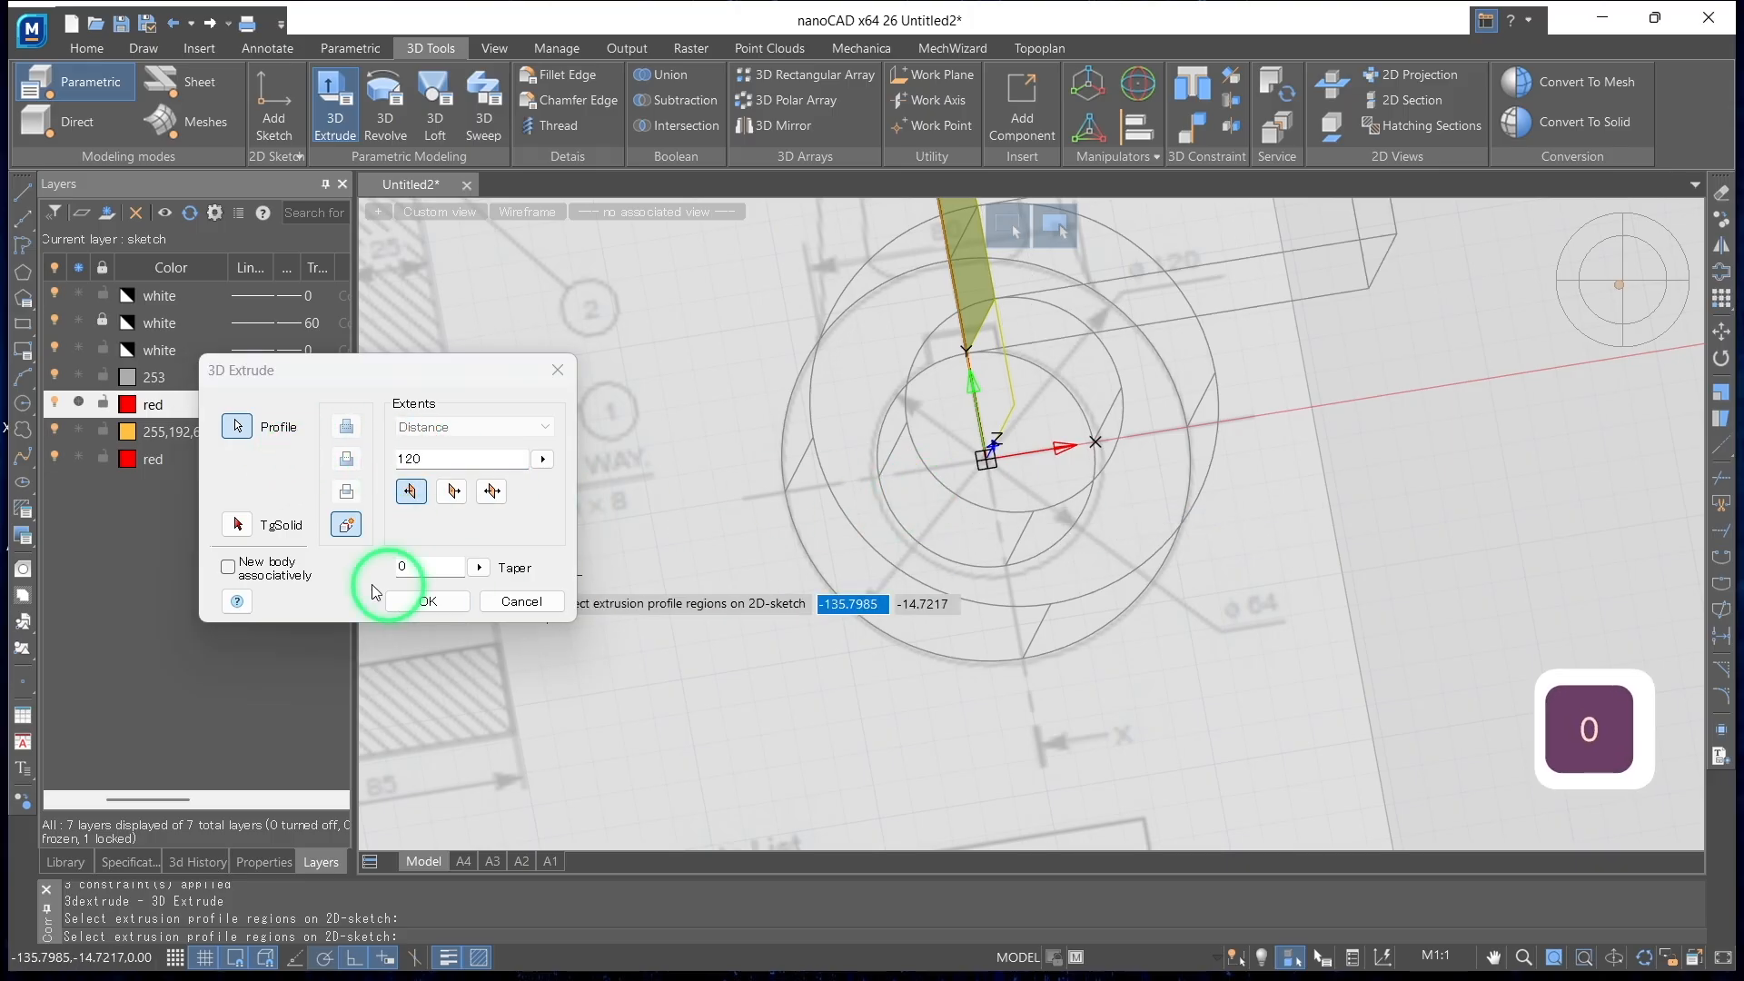
Make the arm extrusion symmetric about its sketch plane and complete it
{"action": "scroll", "coordinate": [973, 459], "scroll_direction": "down", "scroll_amount": 5}
{"action": "middle_click_drag", "start_coordinate": [1047, 621], "coordinate": [1035, 663], "text": "shift"}
{"action": "left_click", "coordinate": [492, 492]}
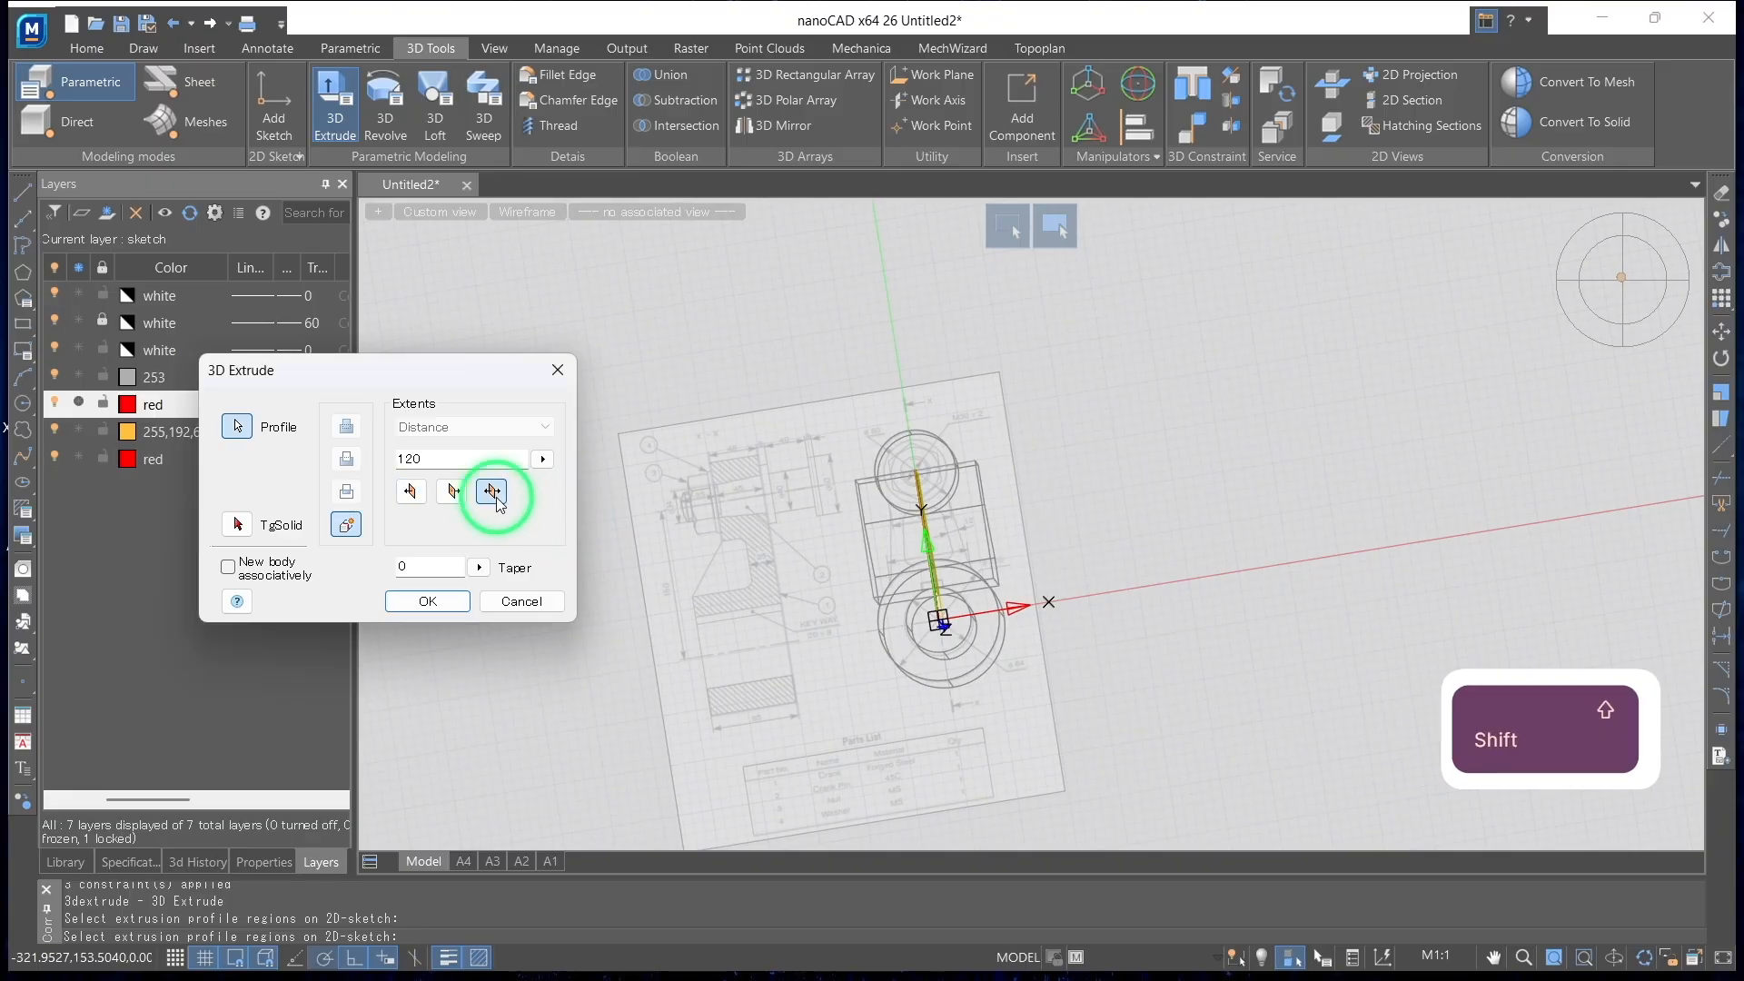
{"action": "scroll", "coordinate": [867, 611], "scroll_direction": "up", "scroll_amount": 3}
{"action": "middle_click_drag", "start_coordinate": [870, 614], "coordinate": [825, 631], "text": "shift"}
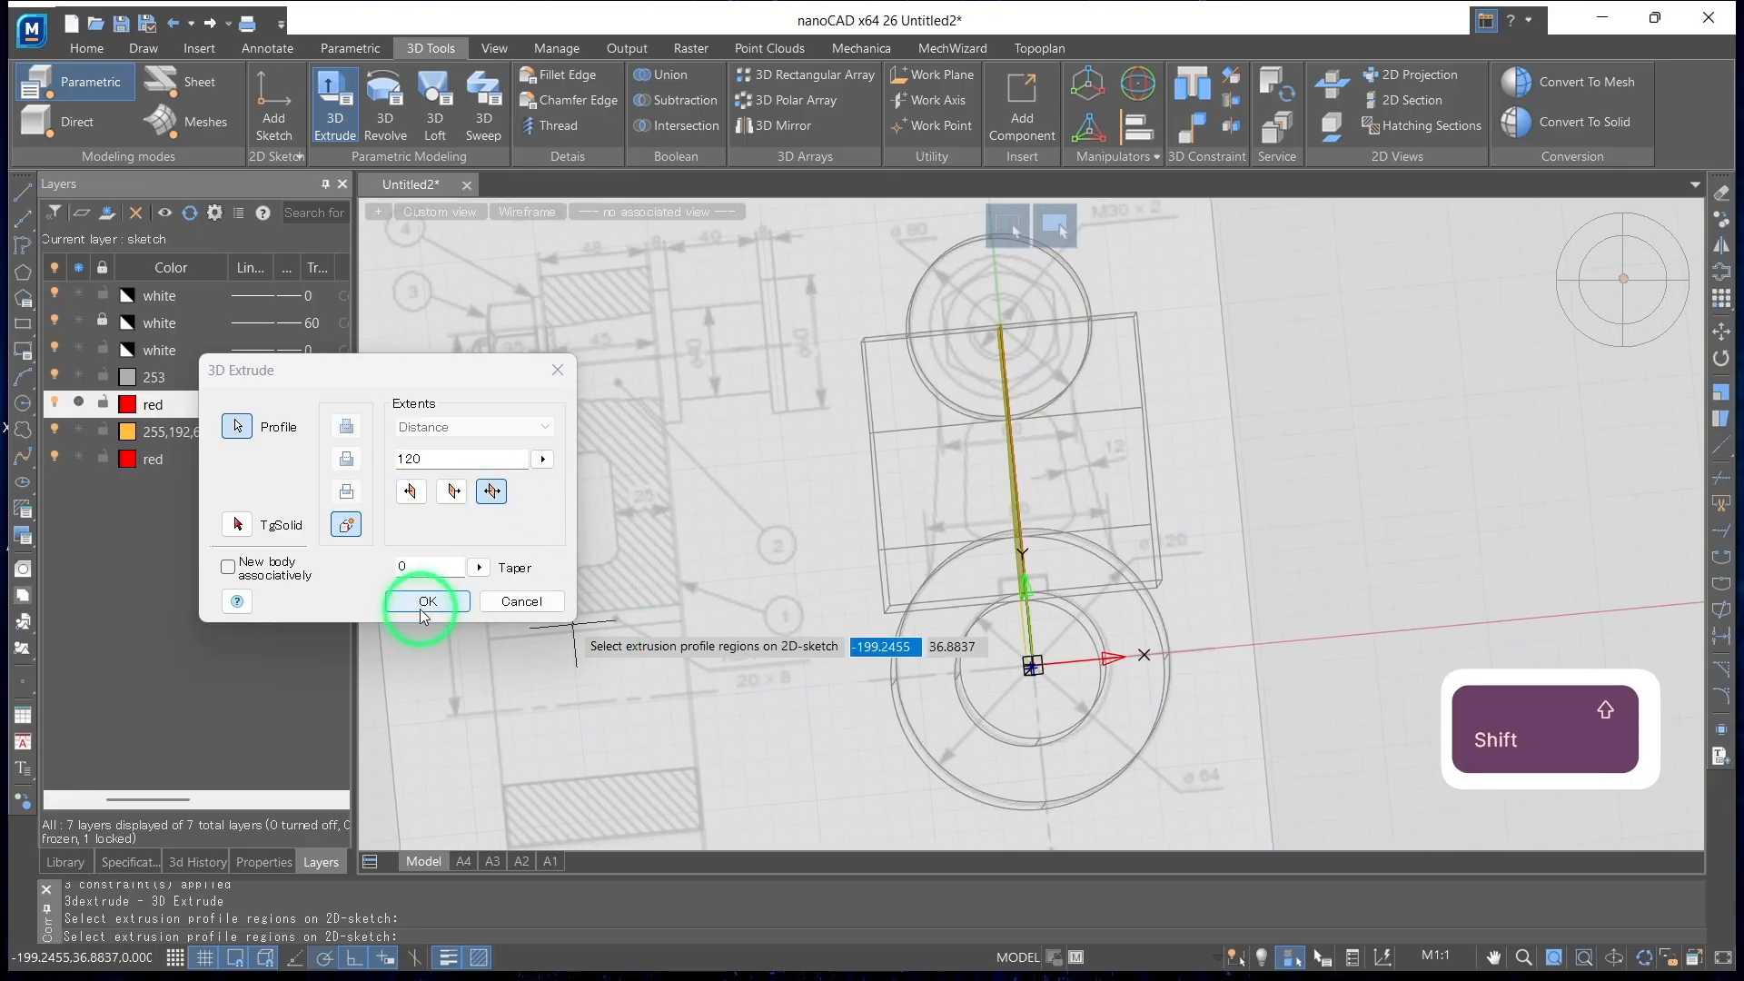
{"action": "left_click", "coordinate": [427, 602]}
{"action": "middle_click_drag", "start_coordinate": [1027, 582], "coordinate": [876, 568], "text": "shift"}
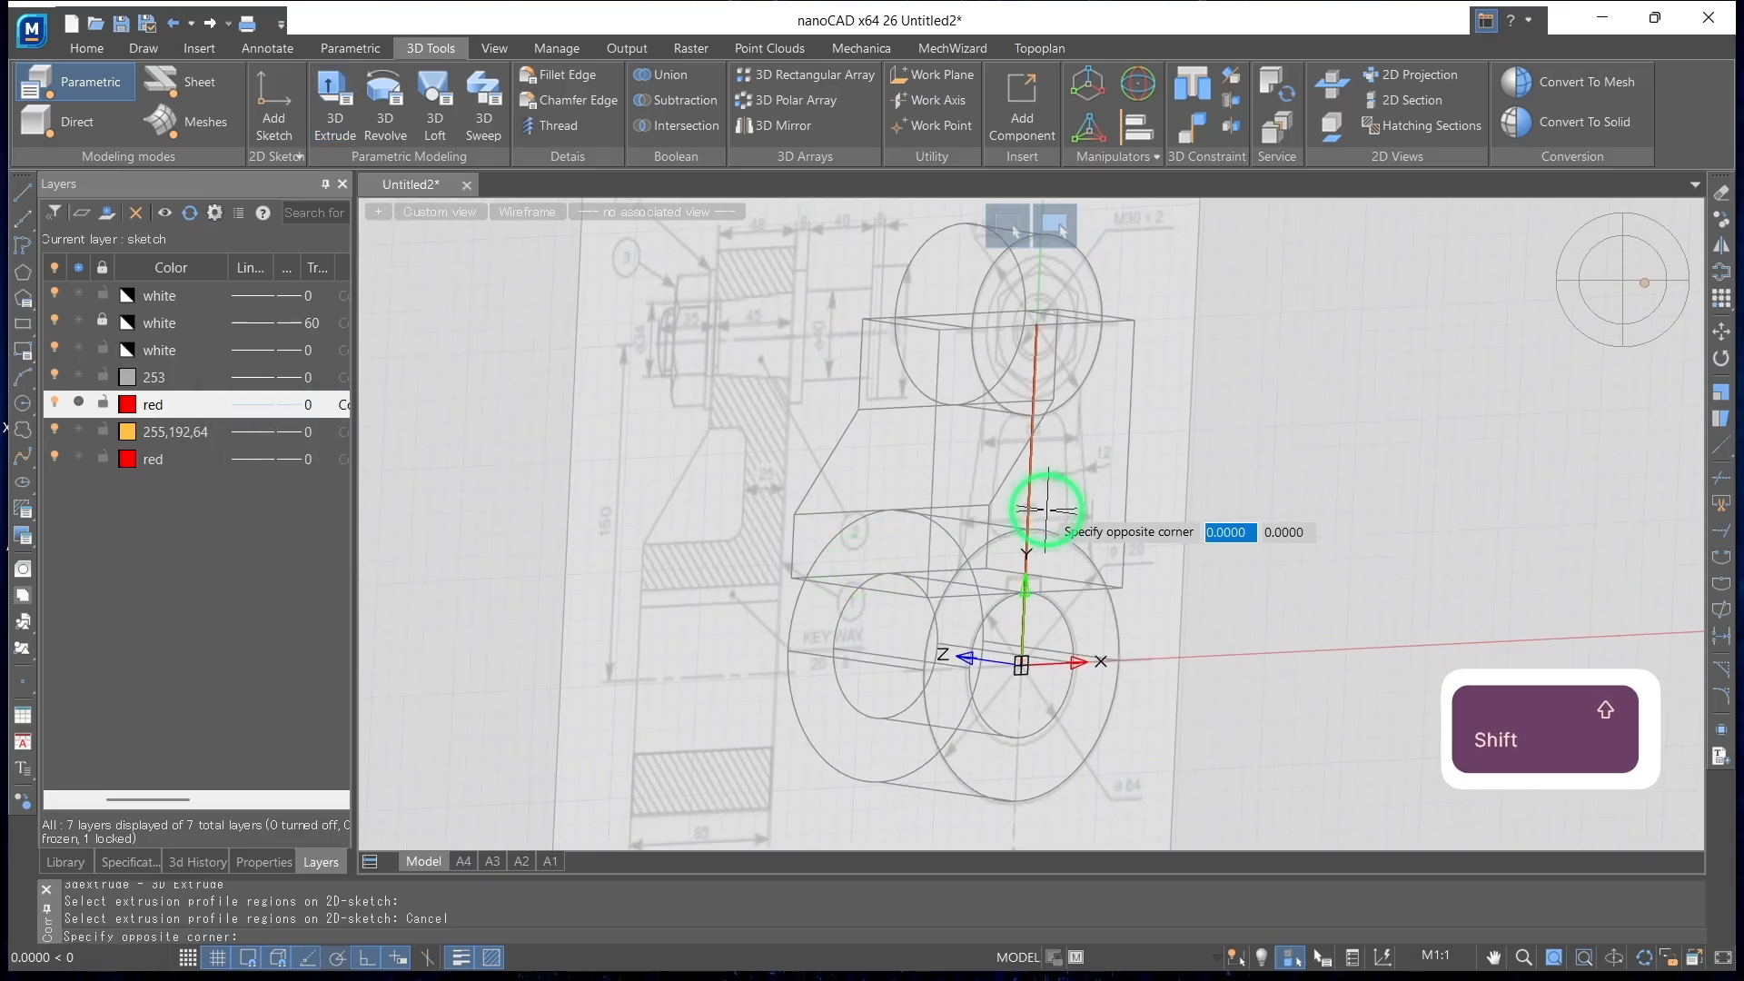
{"action": "left_click", "coordinate": [1007, 465]}
{"action": "key", "text": "Escape"}
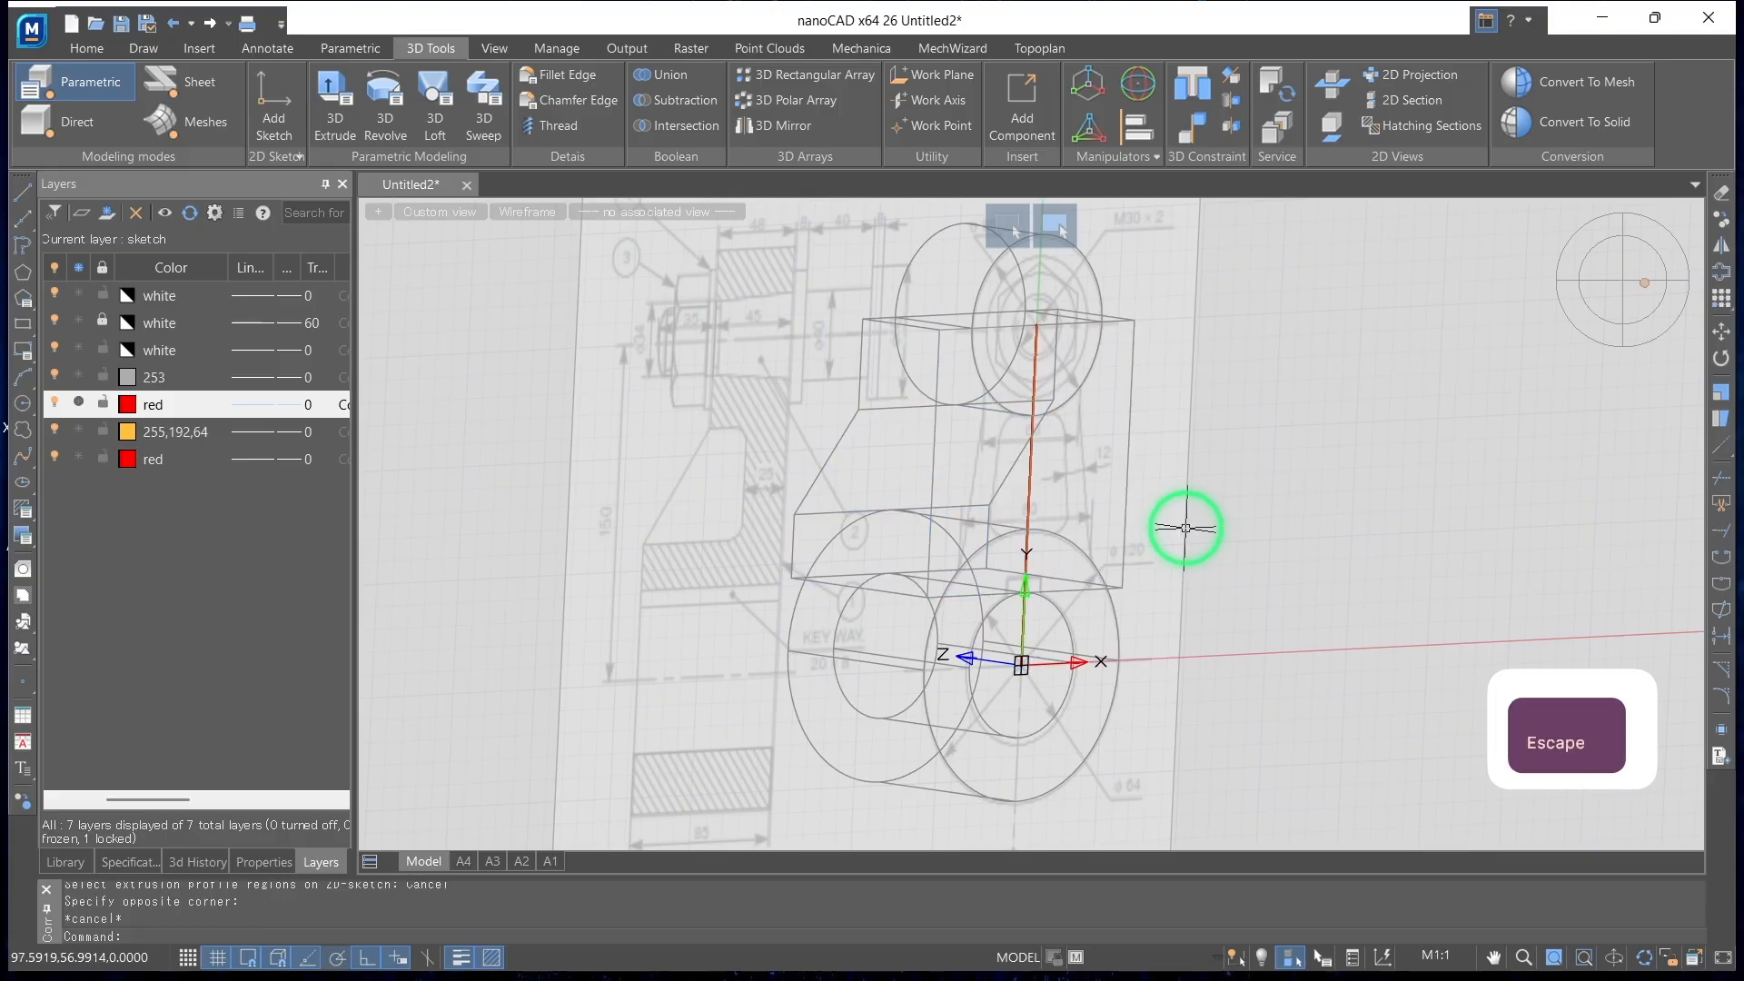
Add a planar sketch on the extruded arm's flat top face over the large end
{"action": "middle_click_drag", "start_coordinate": [1237, 581], "coordinate": [1464, 576], "text": "shift"}
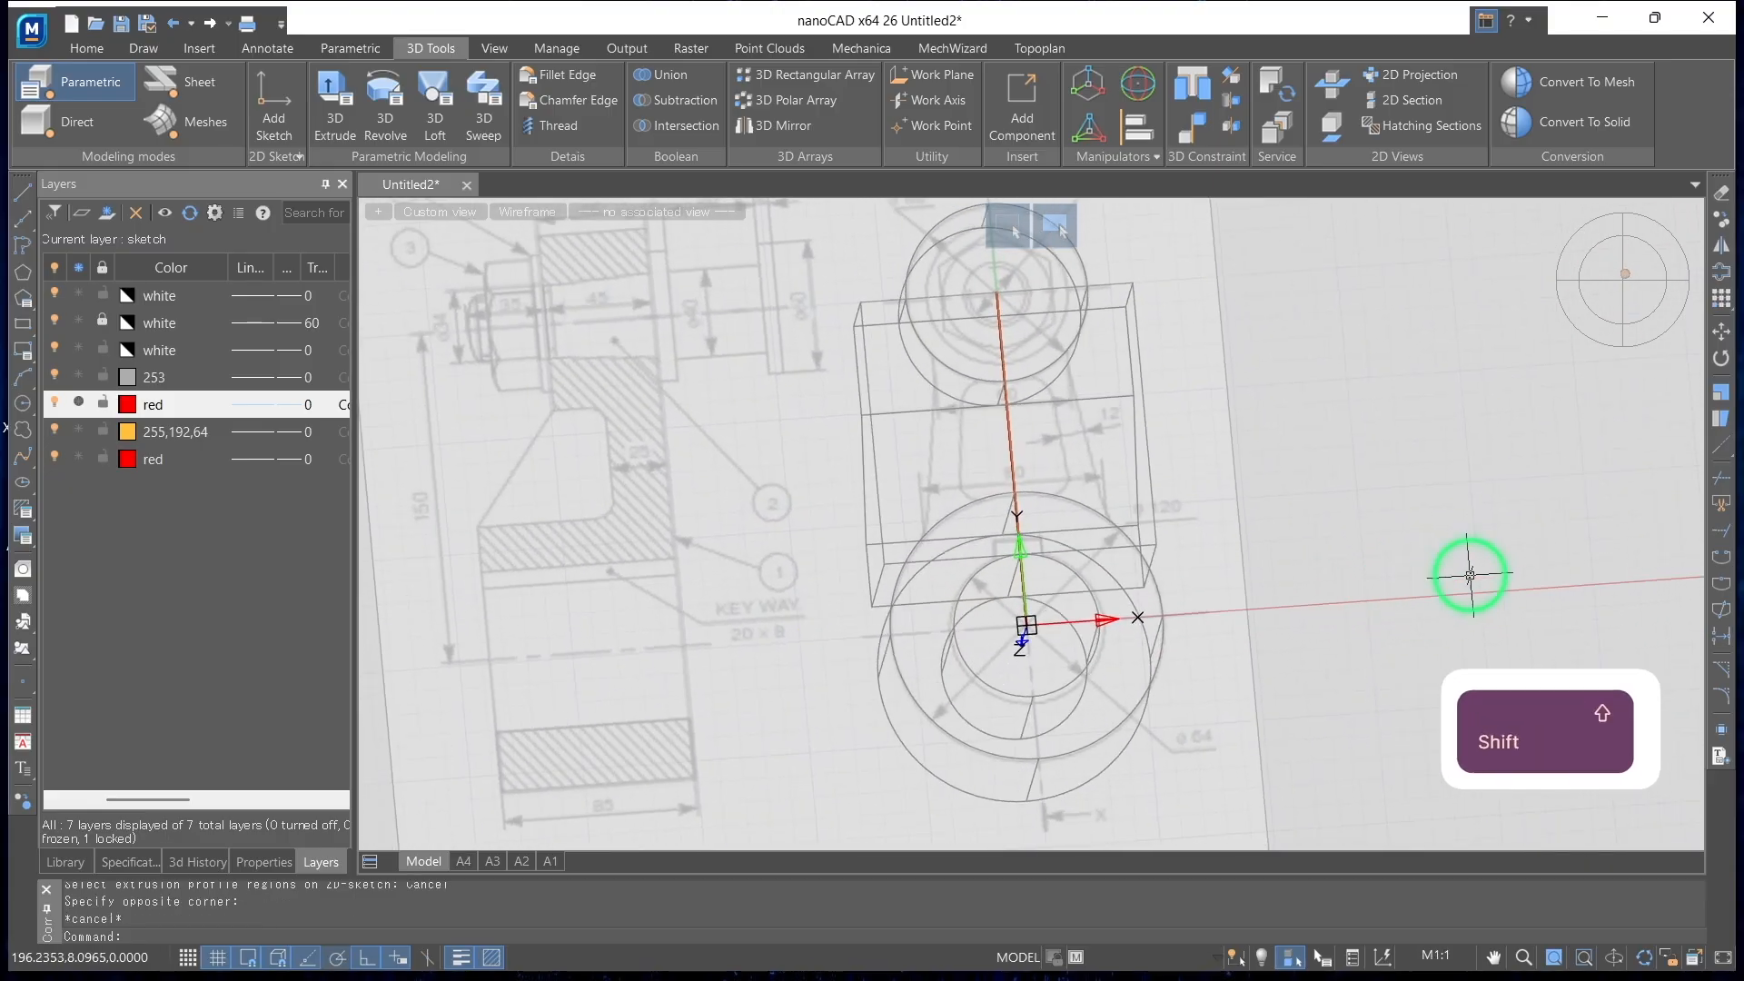
{"action": "left_click", "coordinate": [1626, 280]}
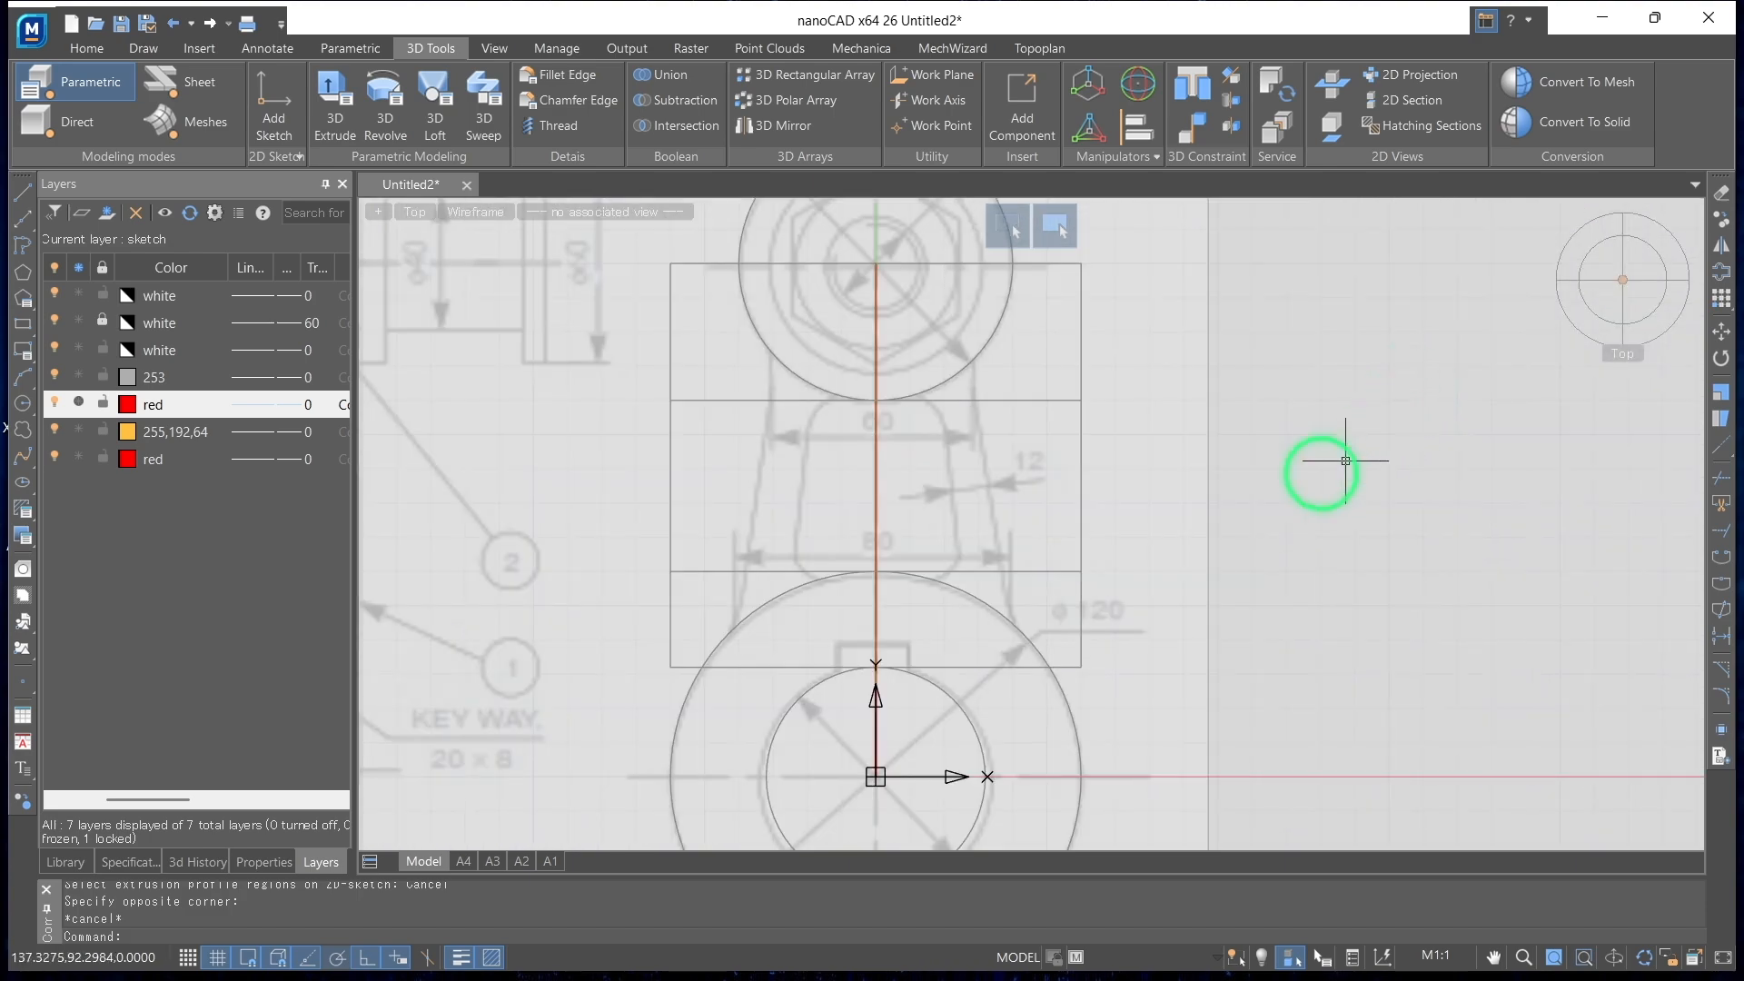
{"action": "scroll", "coordinate": [1029, 491], "scroll_direction": "down", "scroll_amount": 2}
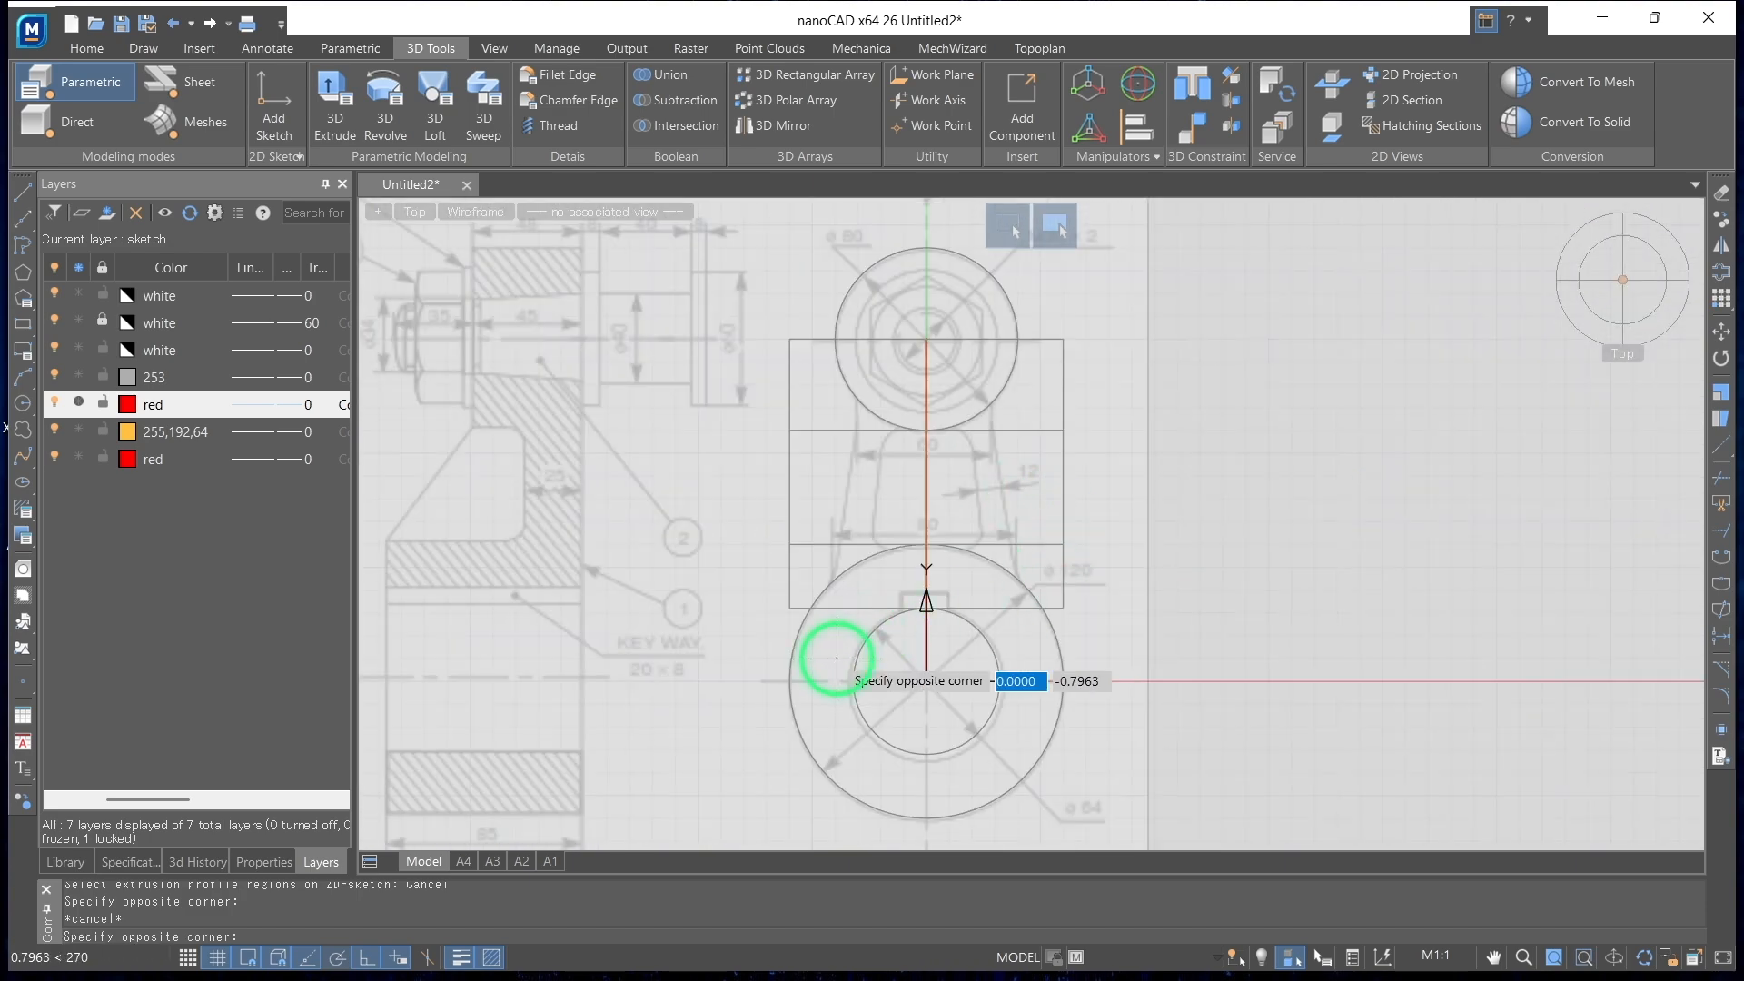
{"action": "key", "text": "Escape"}
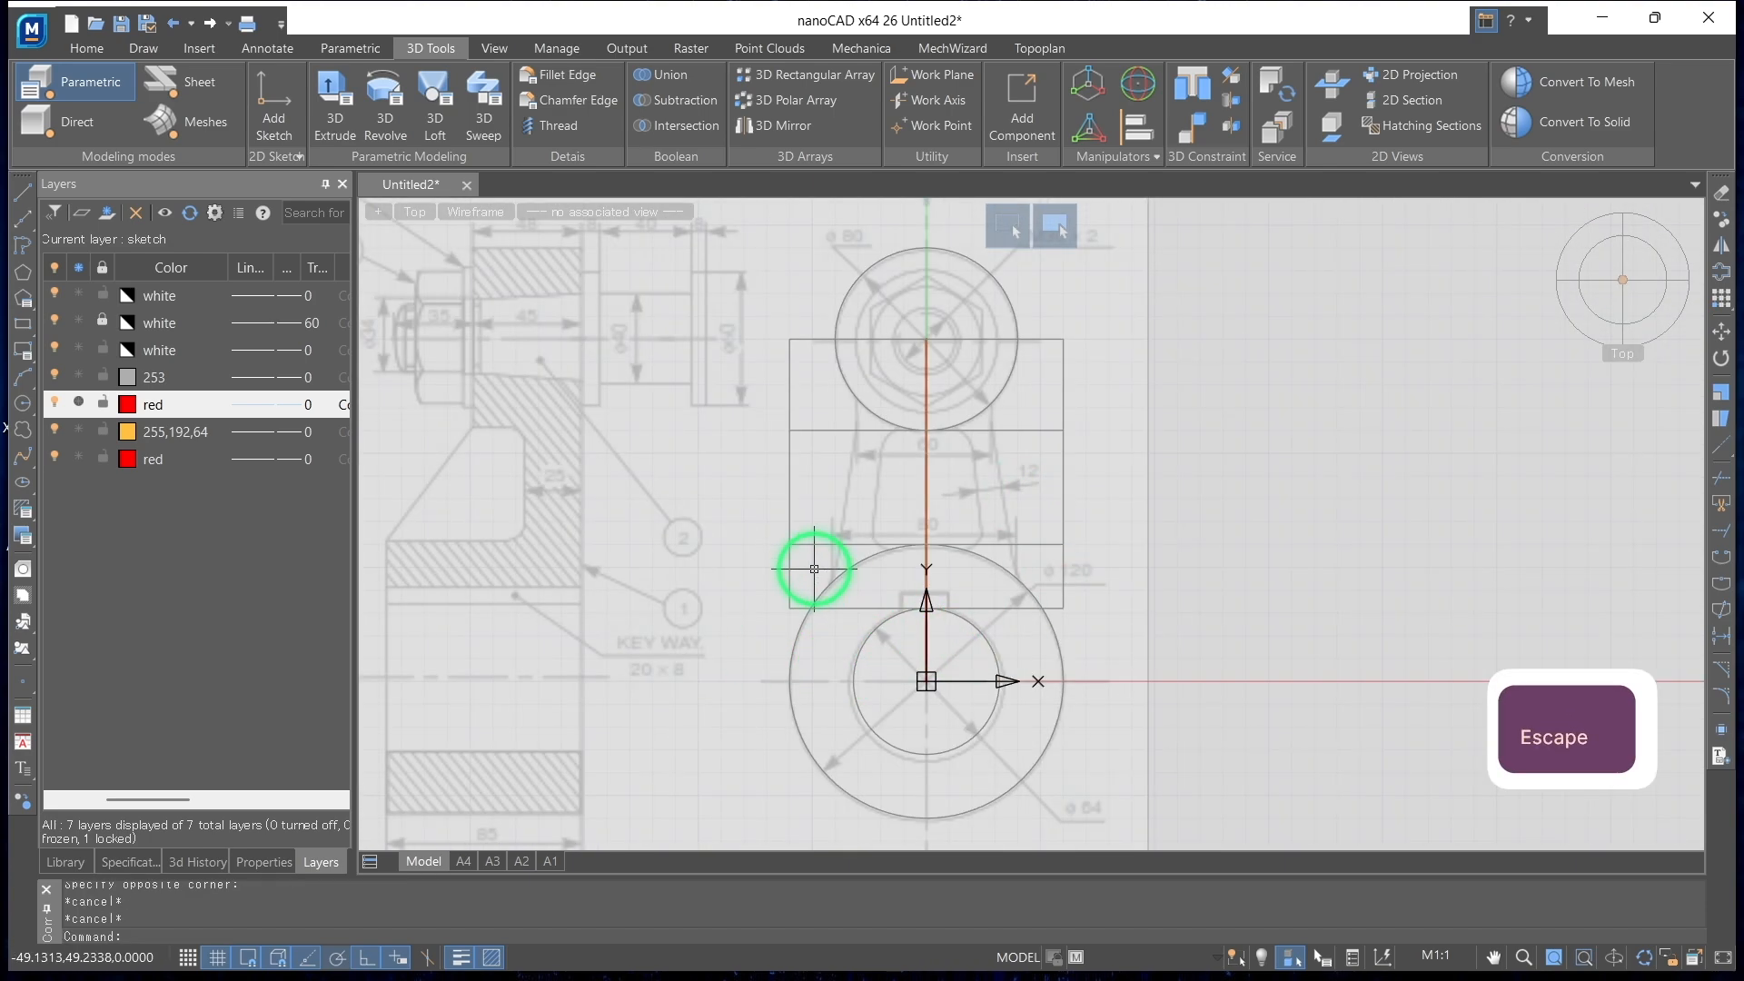
{"action": "left_click", "coordinate": [274, 100]}
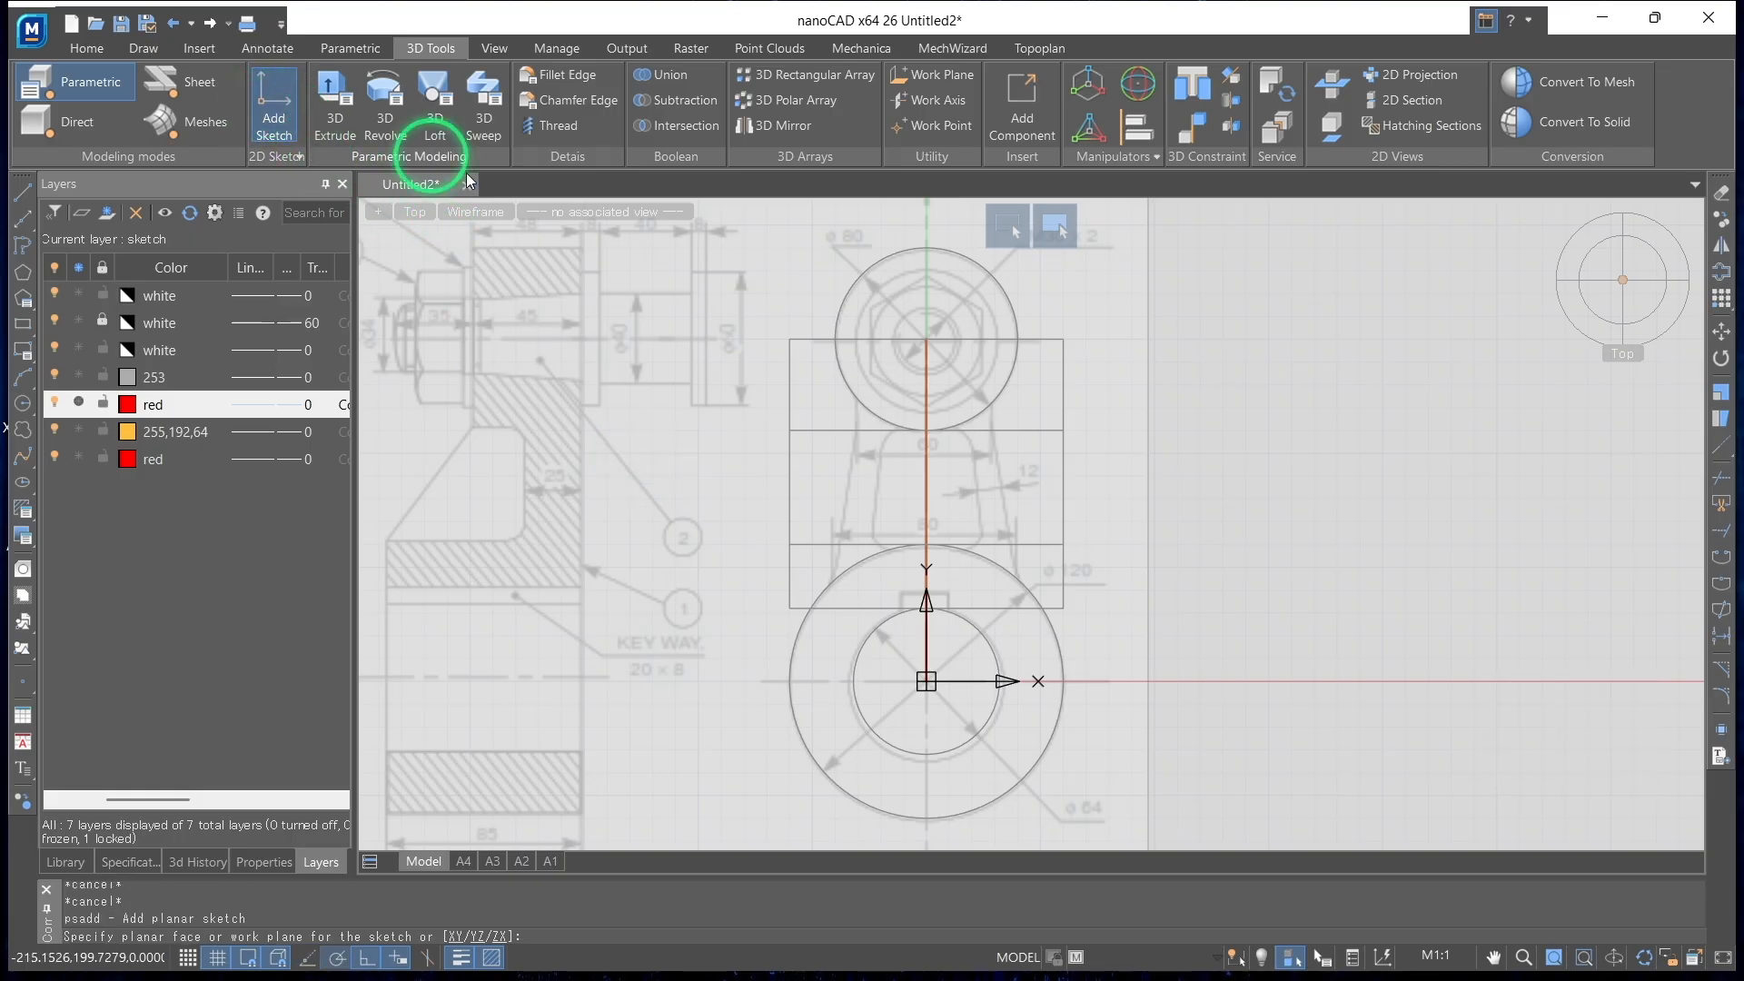
{"action": "left_click", "coordinate": [791, 577]}
{"action": "scroll", "coordinate": [1097, 398], "scroll_direction": "down", "scroll_amount": 2}
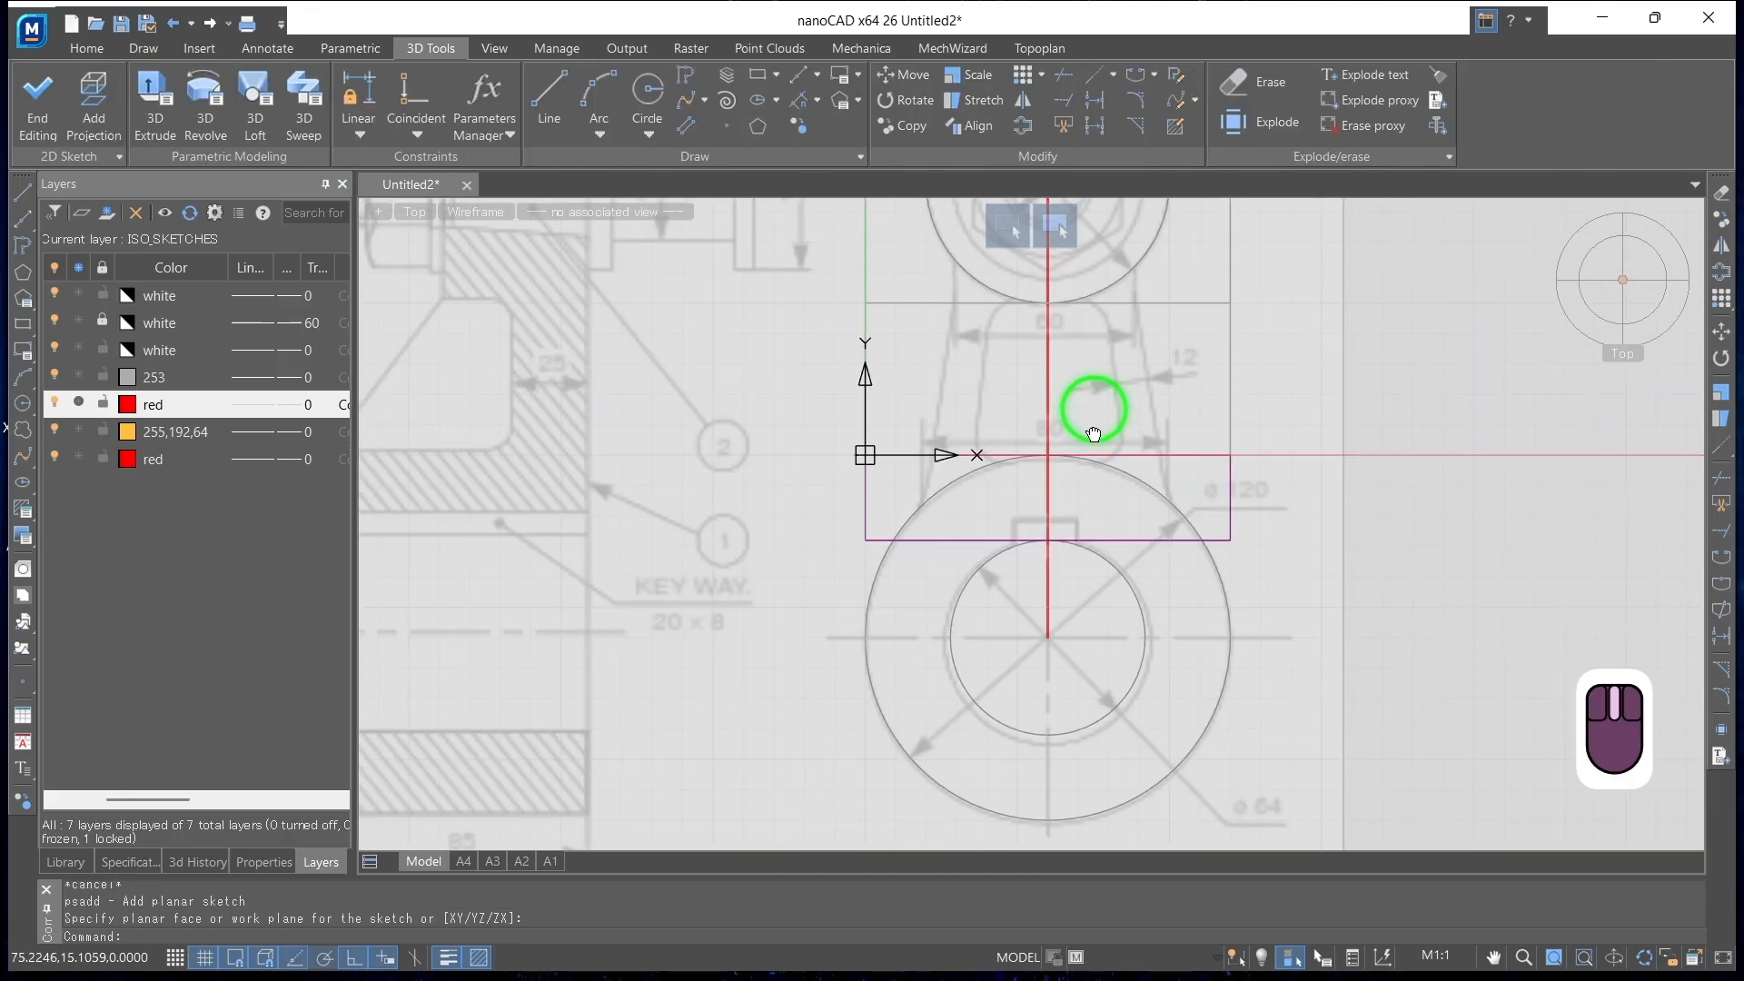
{"action": "middle_click_drag", "start_coordinate": [1099, 393], "coordinate": [1033, 568]}
Sketch the arm's vertical centre line, then from its lower end a line 40 to the left and up to the large end's outer circle
{"action": "left_click", "coordinate": [553, 98]}
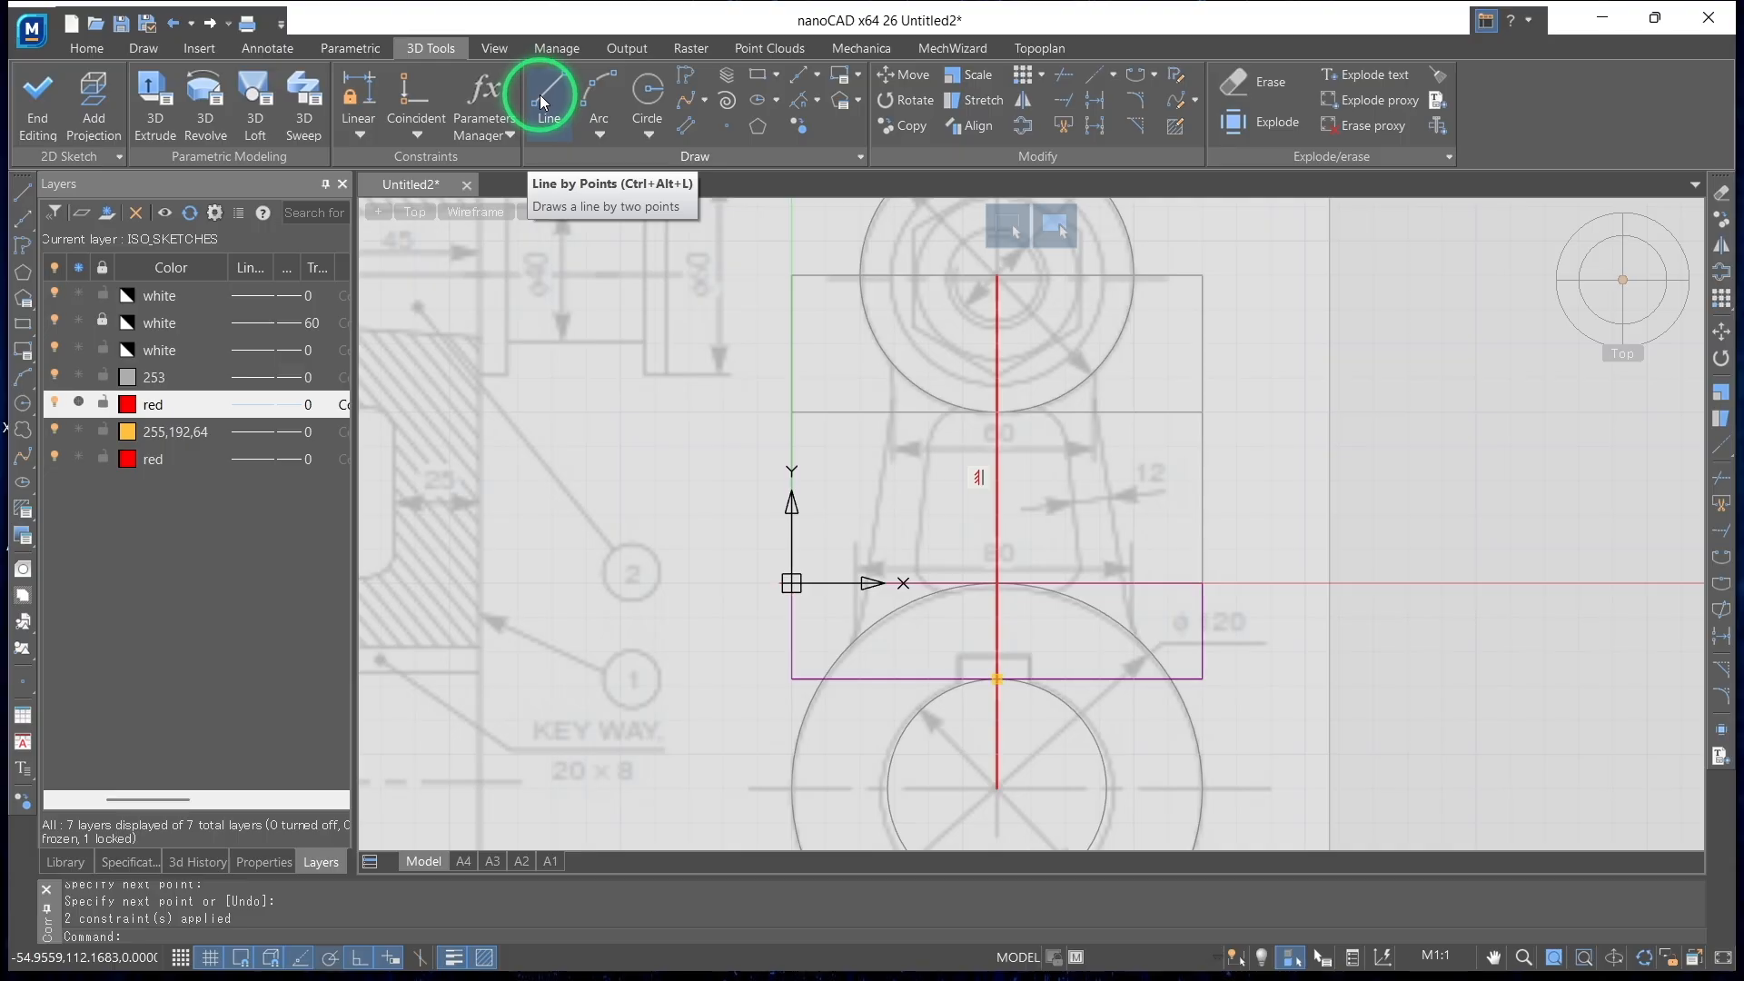
{"action": "left_click", "coordinate": [539, 94]}
{"action": "left_click", "coordinate": [998, 679]}
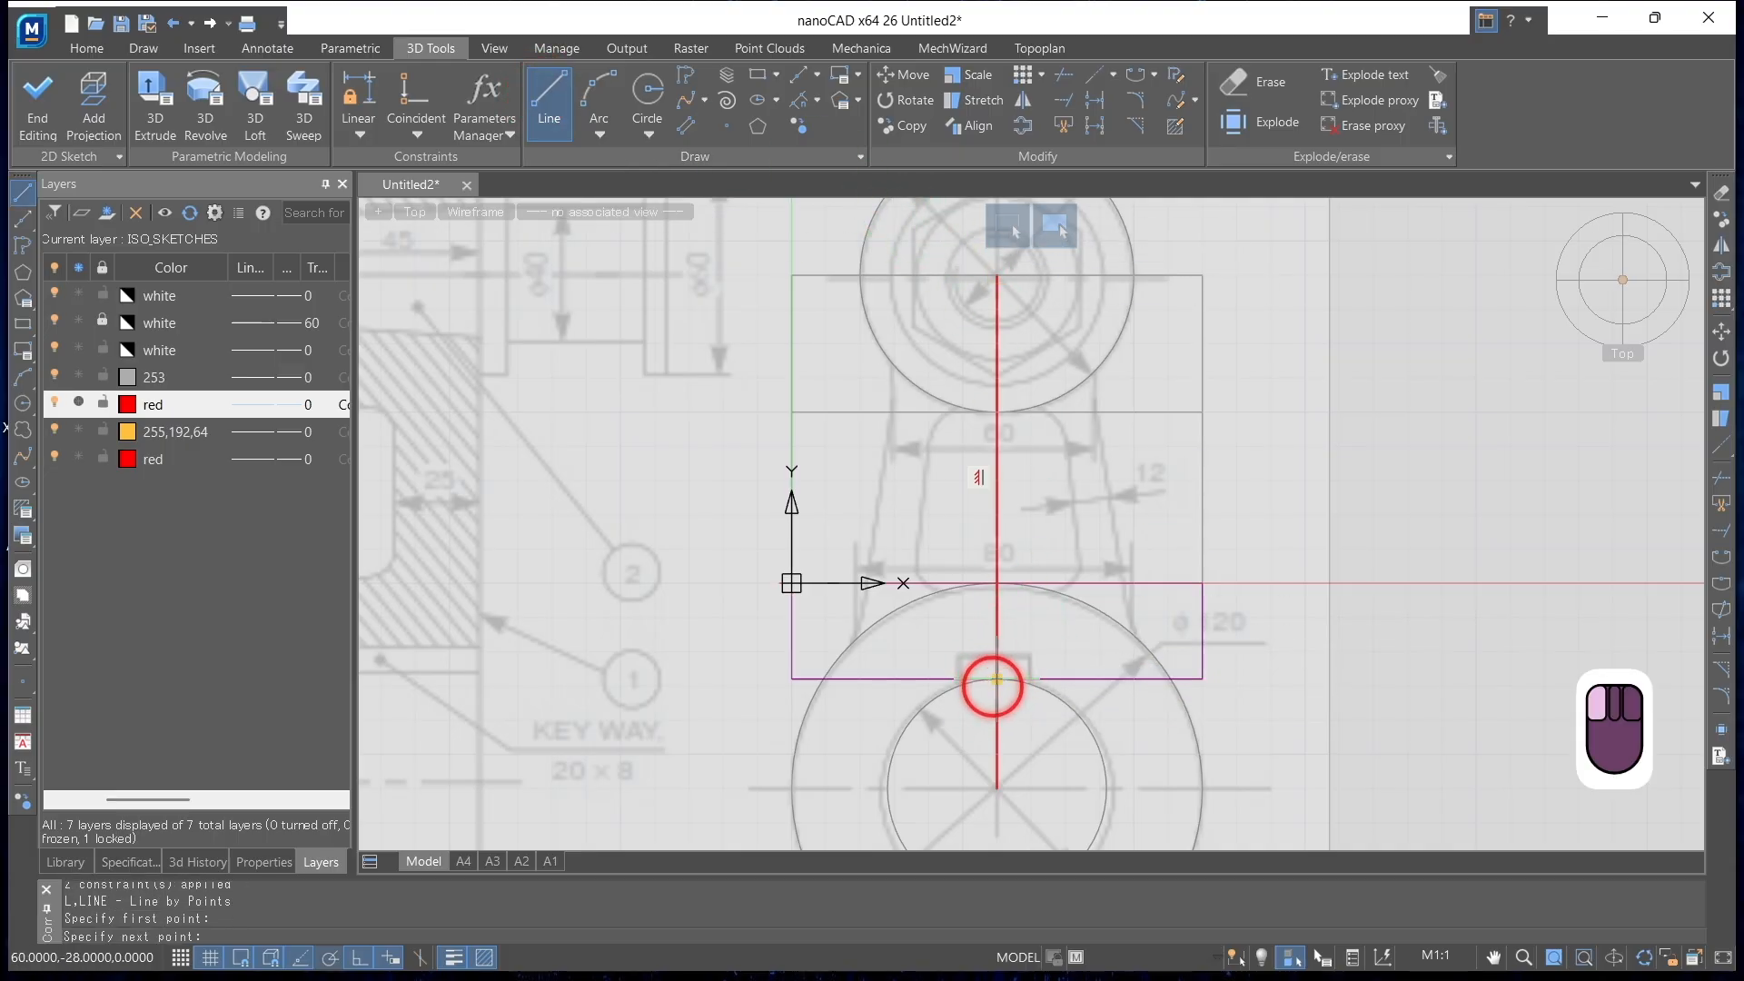
{"action": "type", "text": "40"}
{"action": "key", "text": "Return"}
{"action": "left_click", "coordinate": [861, 677]}
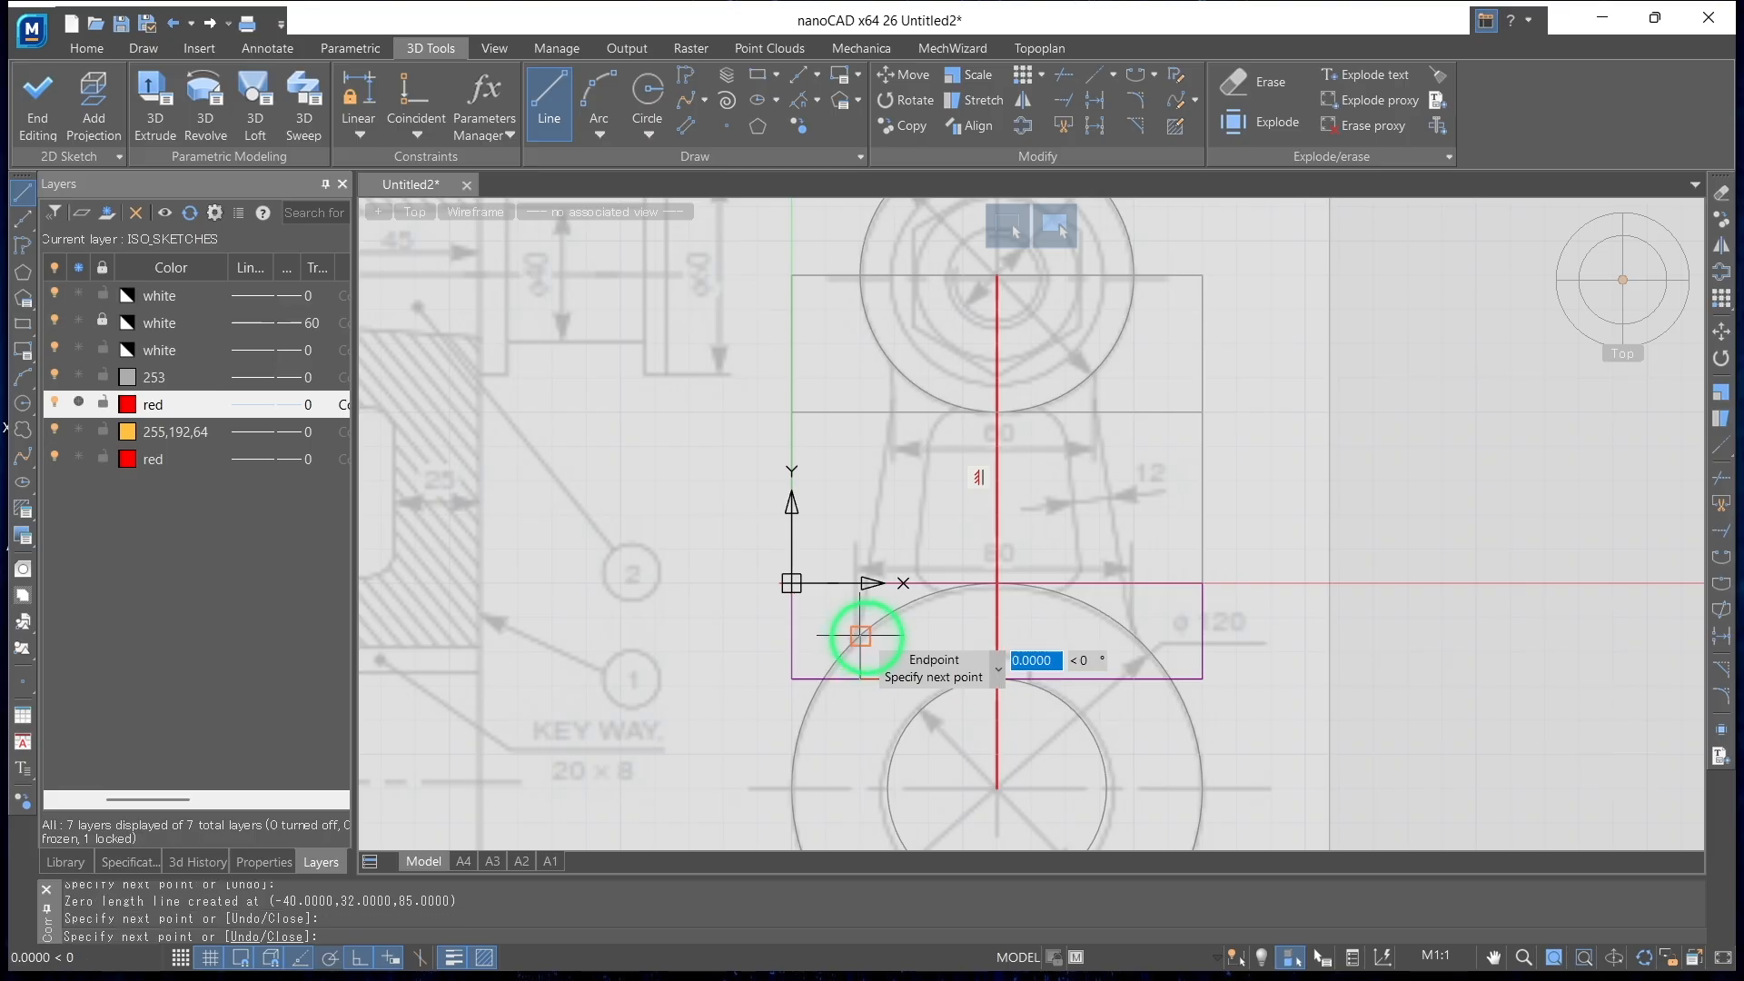
{"action": "key", "text": "Return"}
Sketch a horizontal line 30 long to the left from the small end's centre
{"action": "left_click", "coordinate": [552, 91]}
{"action": "left_click", "coordinate": [997, 275]}
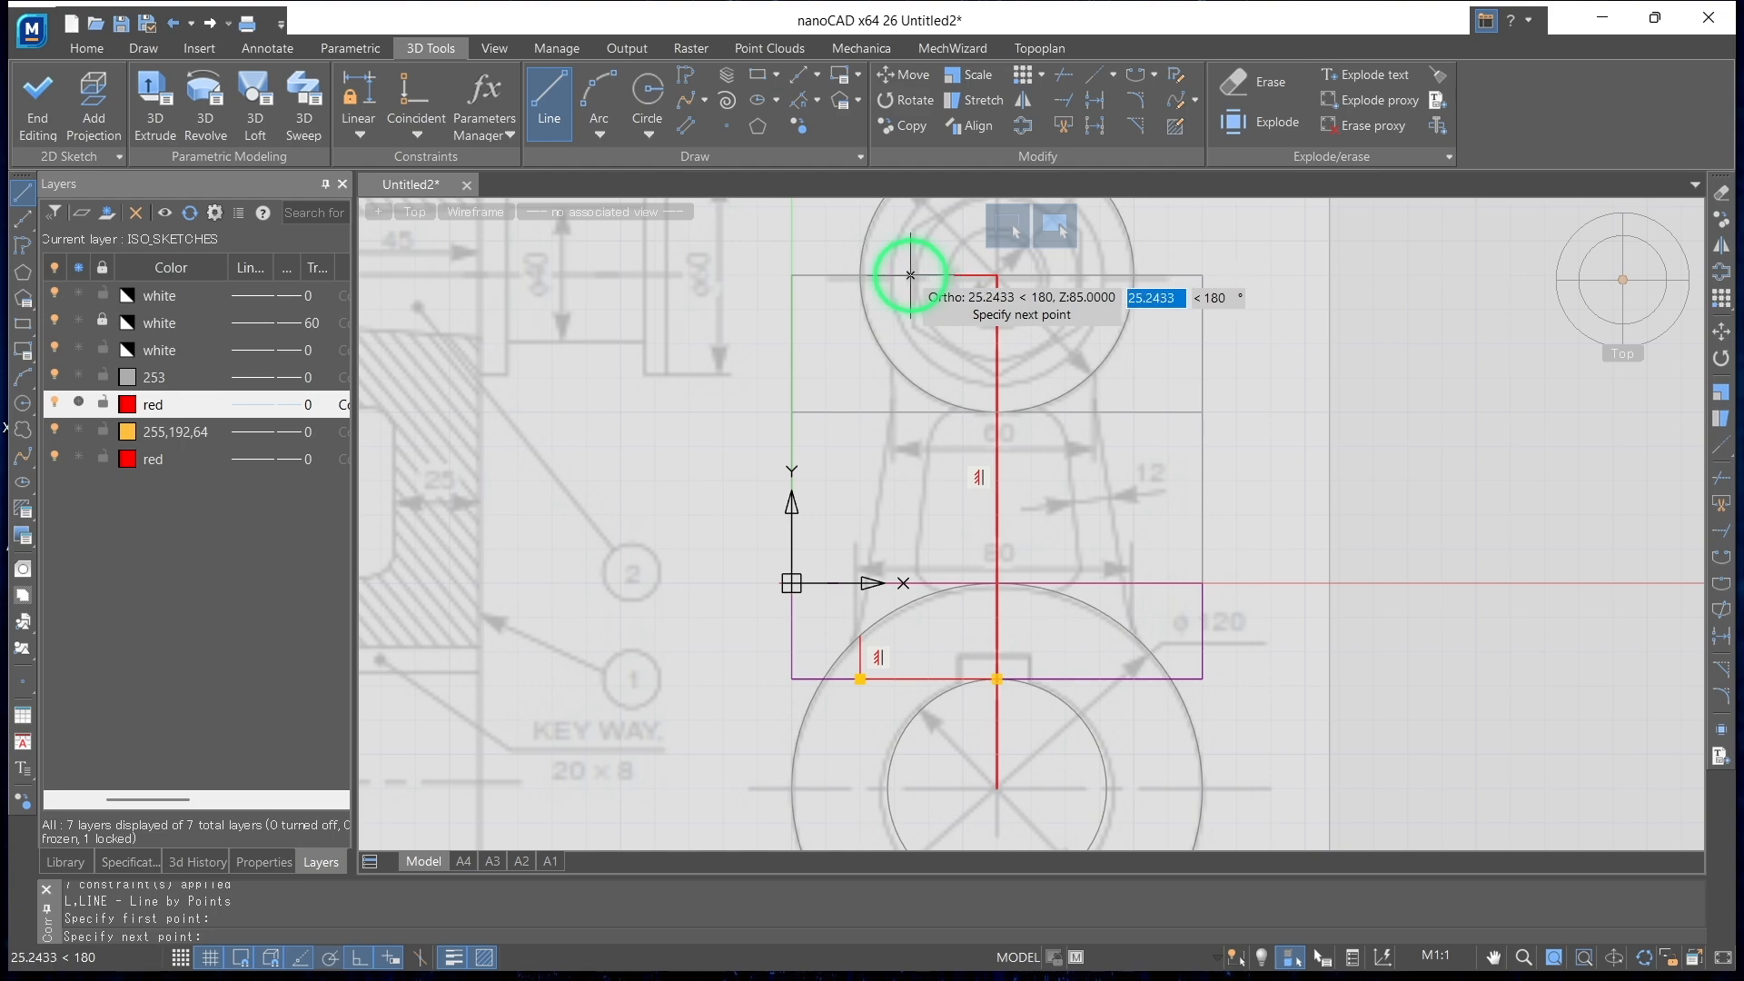
{"action": "type", "text": "30"}
{"action": "key", "text": "Return"}
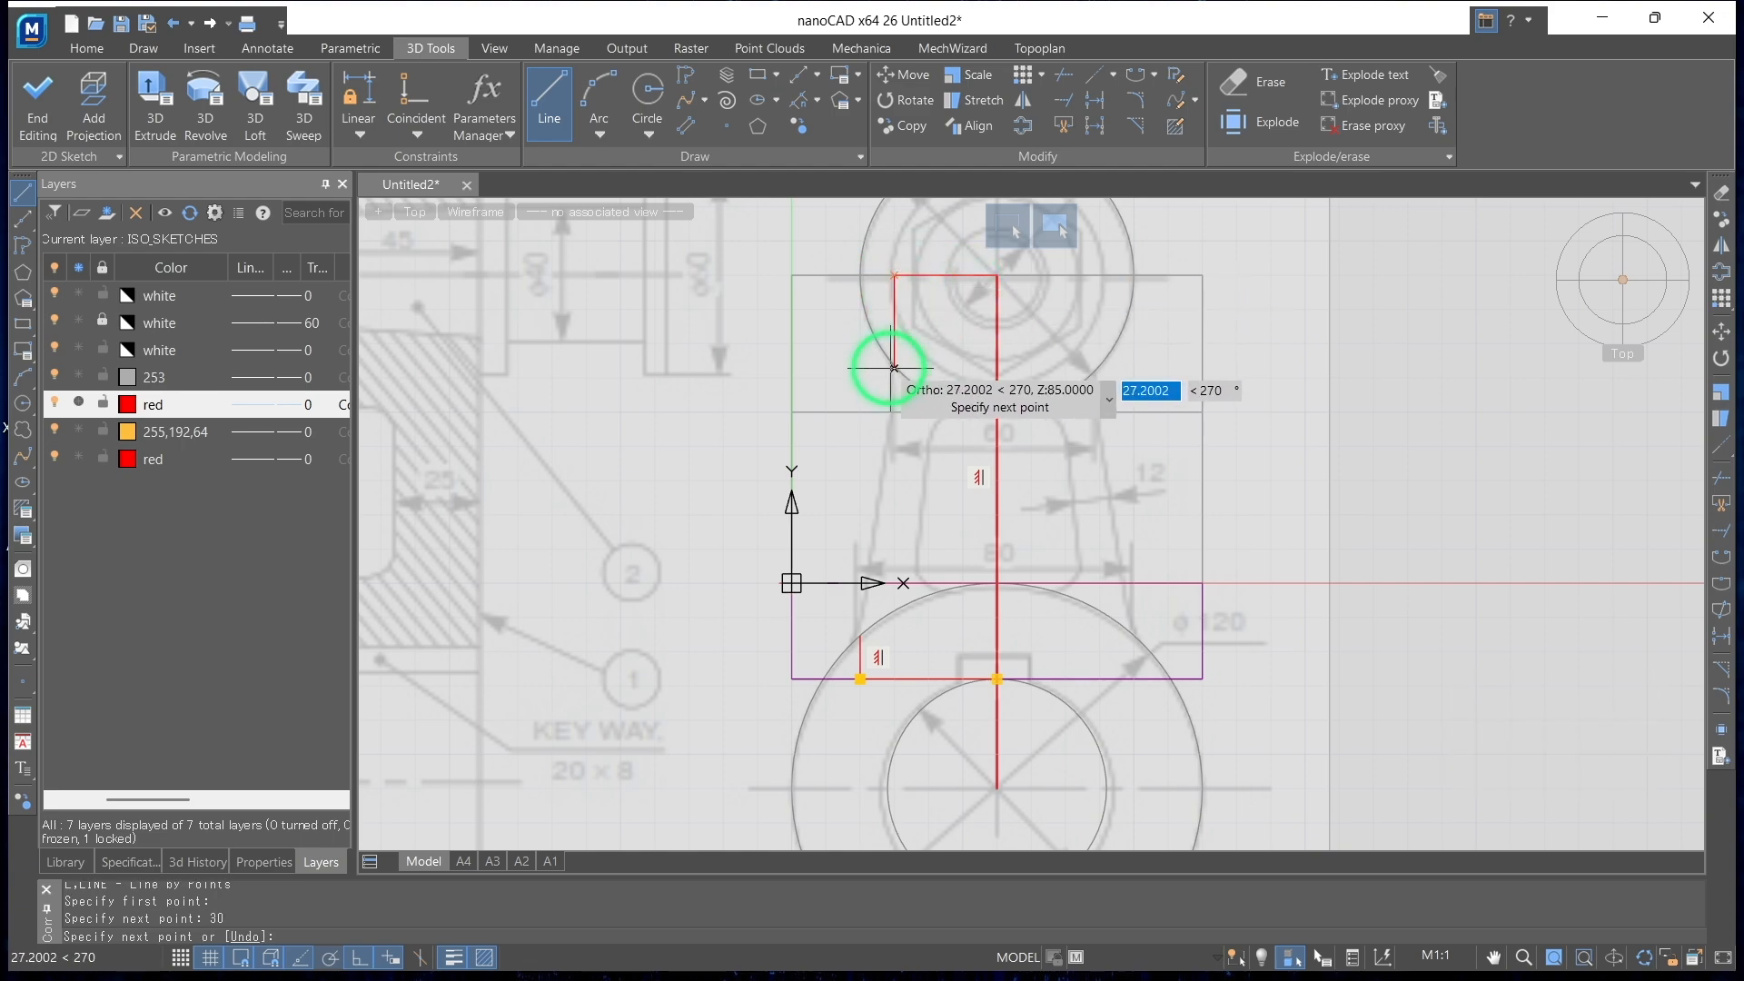
{"action": "scroll", "coordinate": [894, 382], "scroll_direction": "up", "scroll_amount": 3}
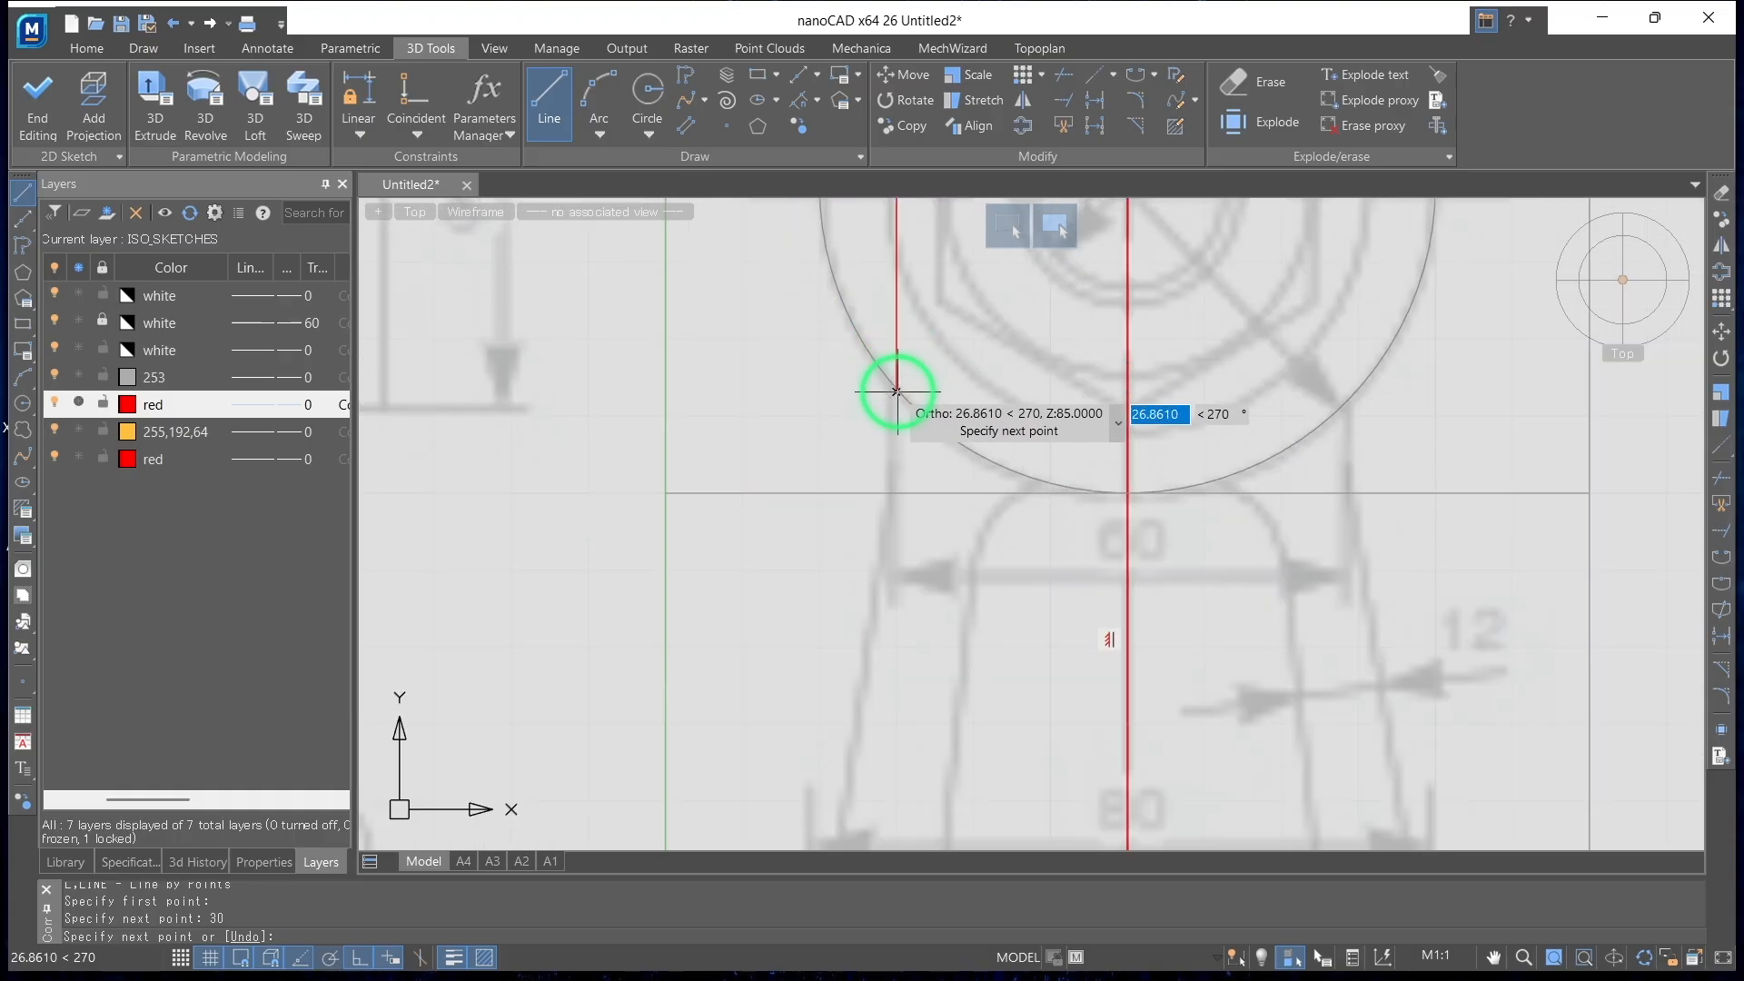
{"action": "scroll", "coordinate": [897, 392], "scroll_direction": "down", "scroll_amount": 3}
{"action": "key", "text": "Escape"}
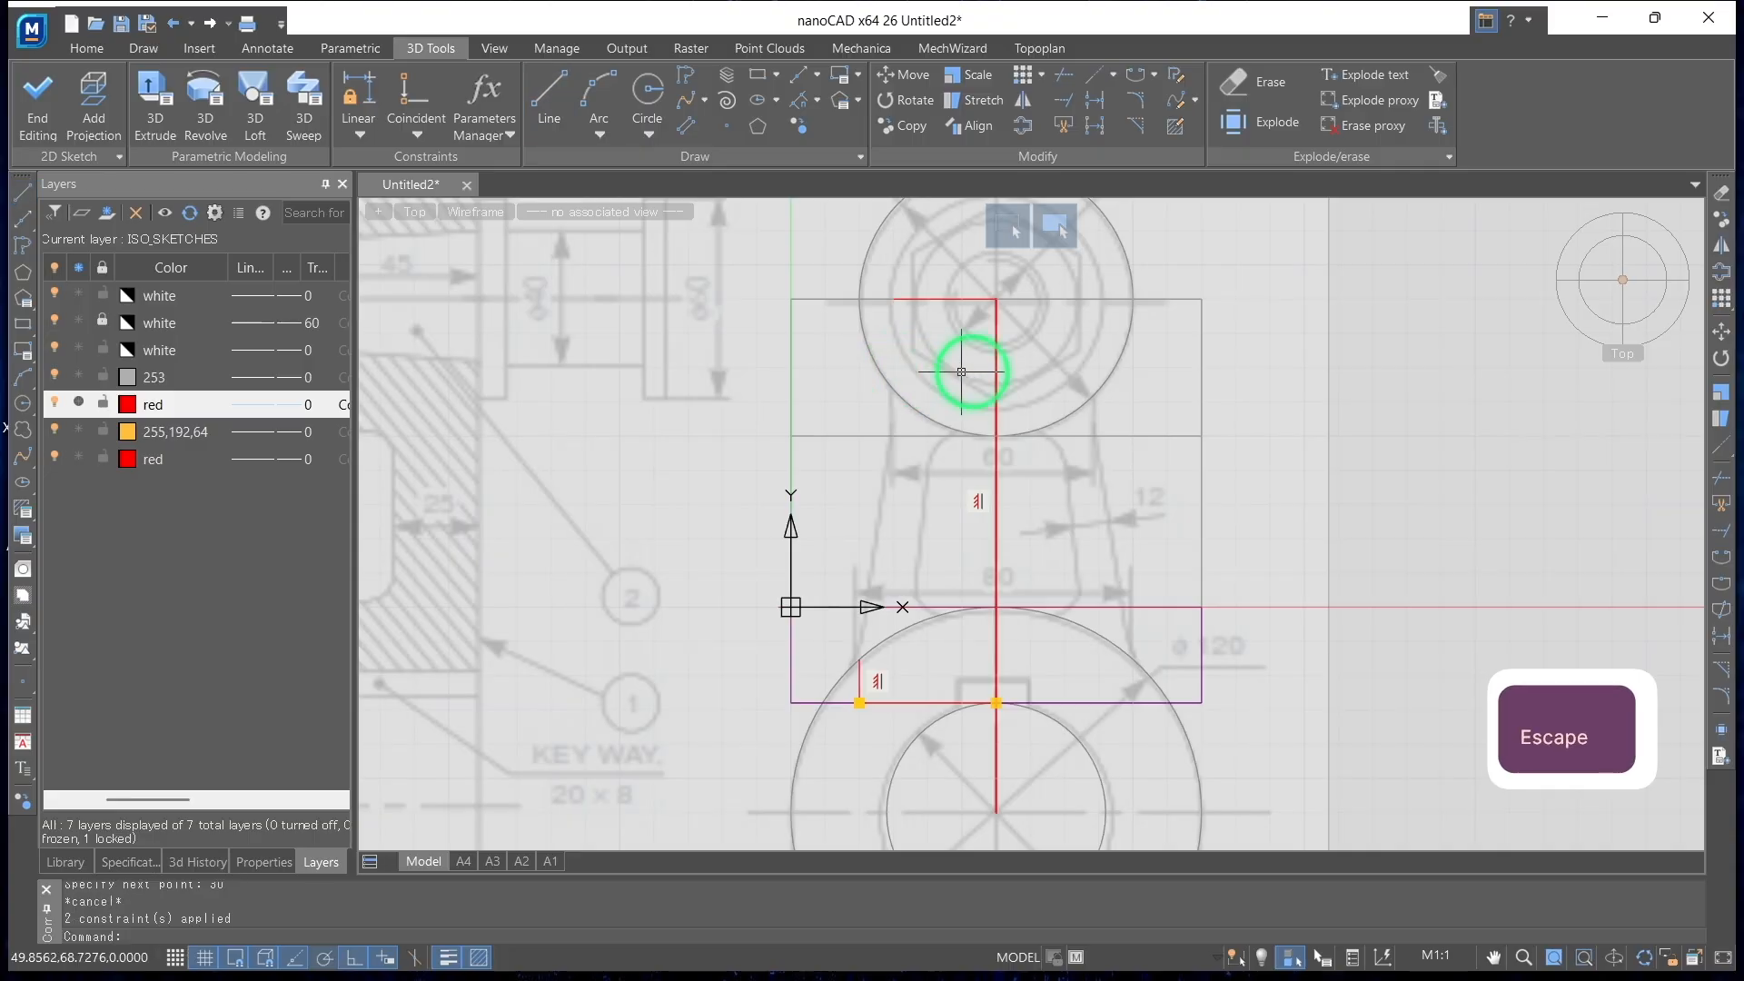
Sketch a circle of radius 40 centred on the small end's centre
{"action": "left_click", "coordinate": [666, 102]}
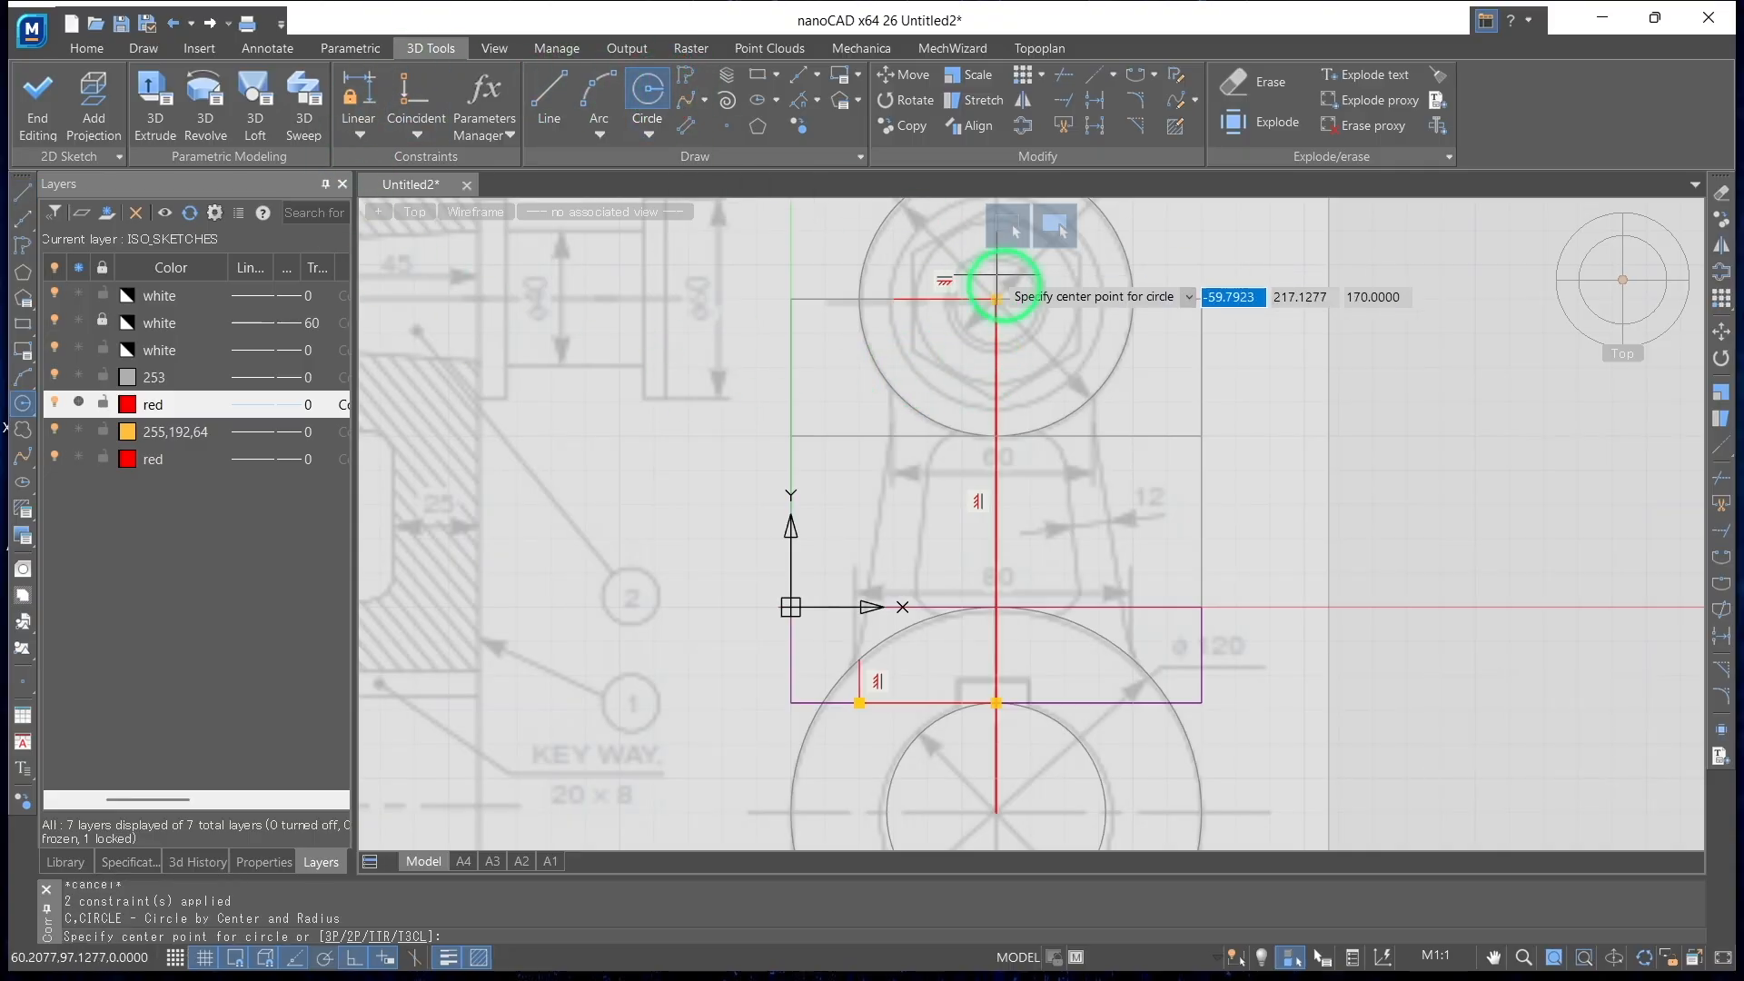
{"action": "left_click", "coordinate": [997, 299]}
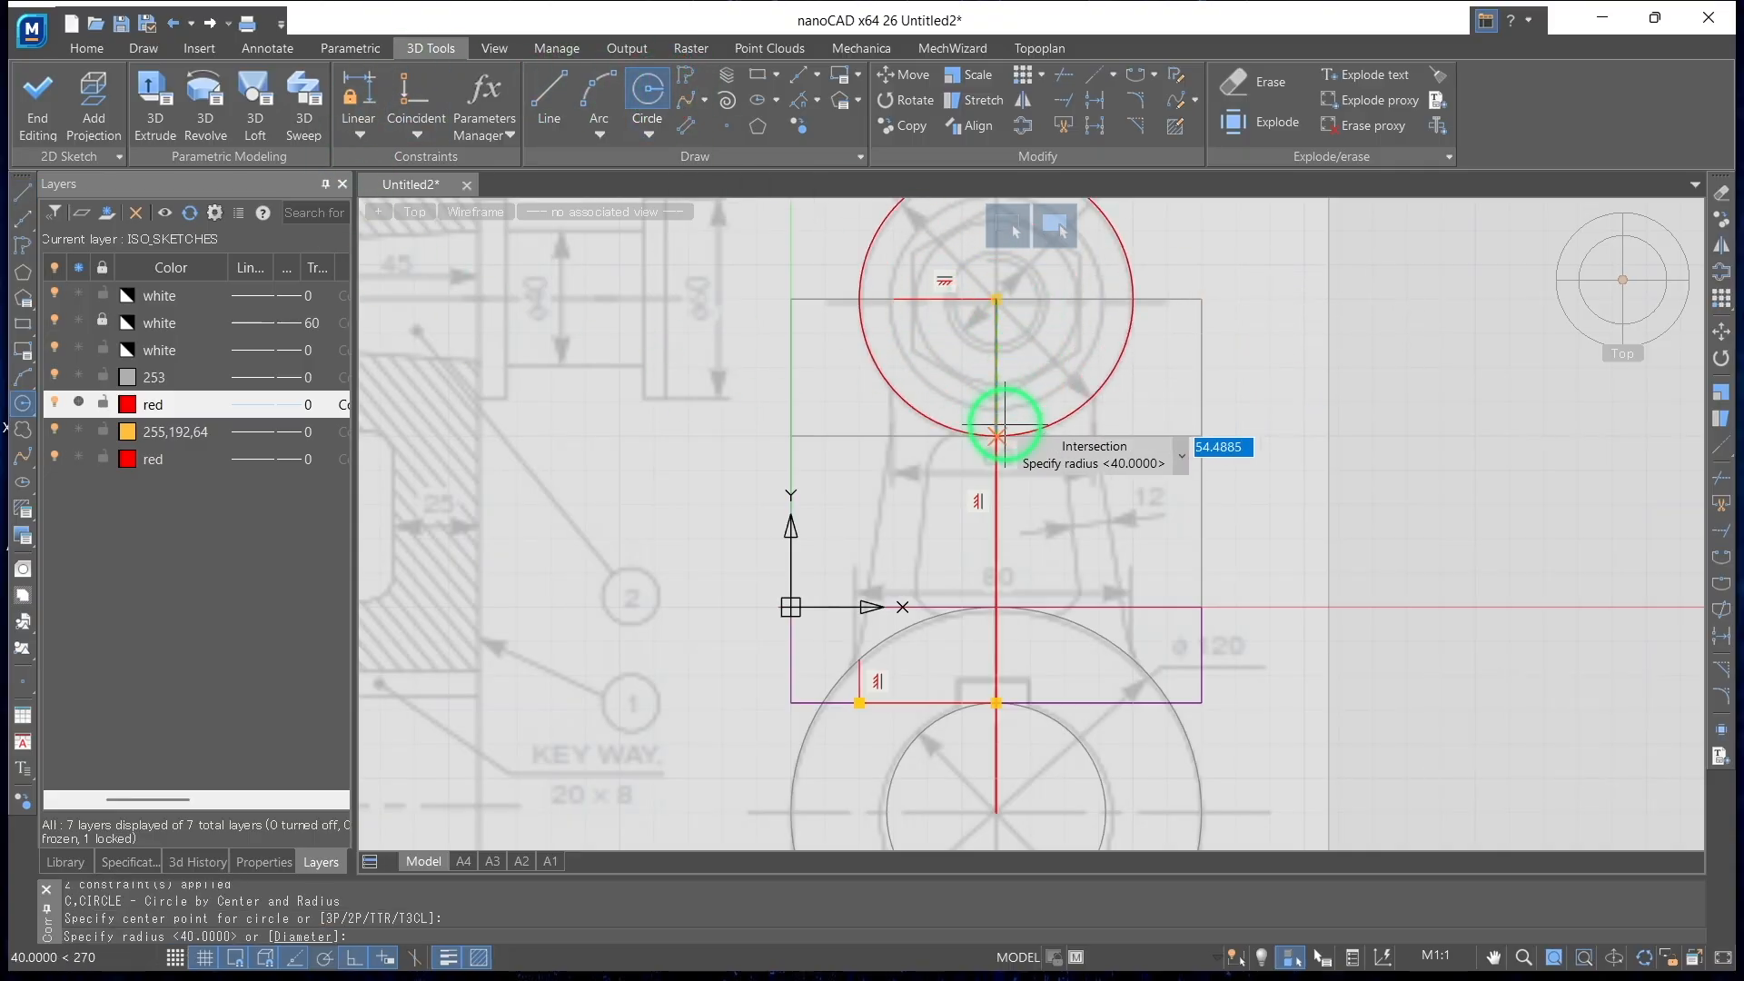
{"action": "left_click", "coordinate": [999, 436]}
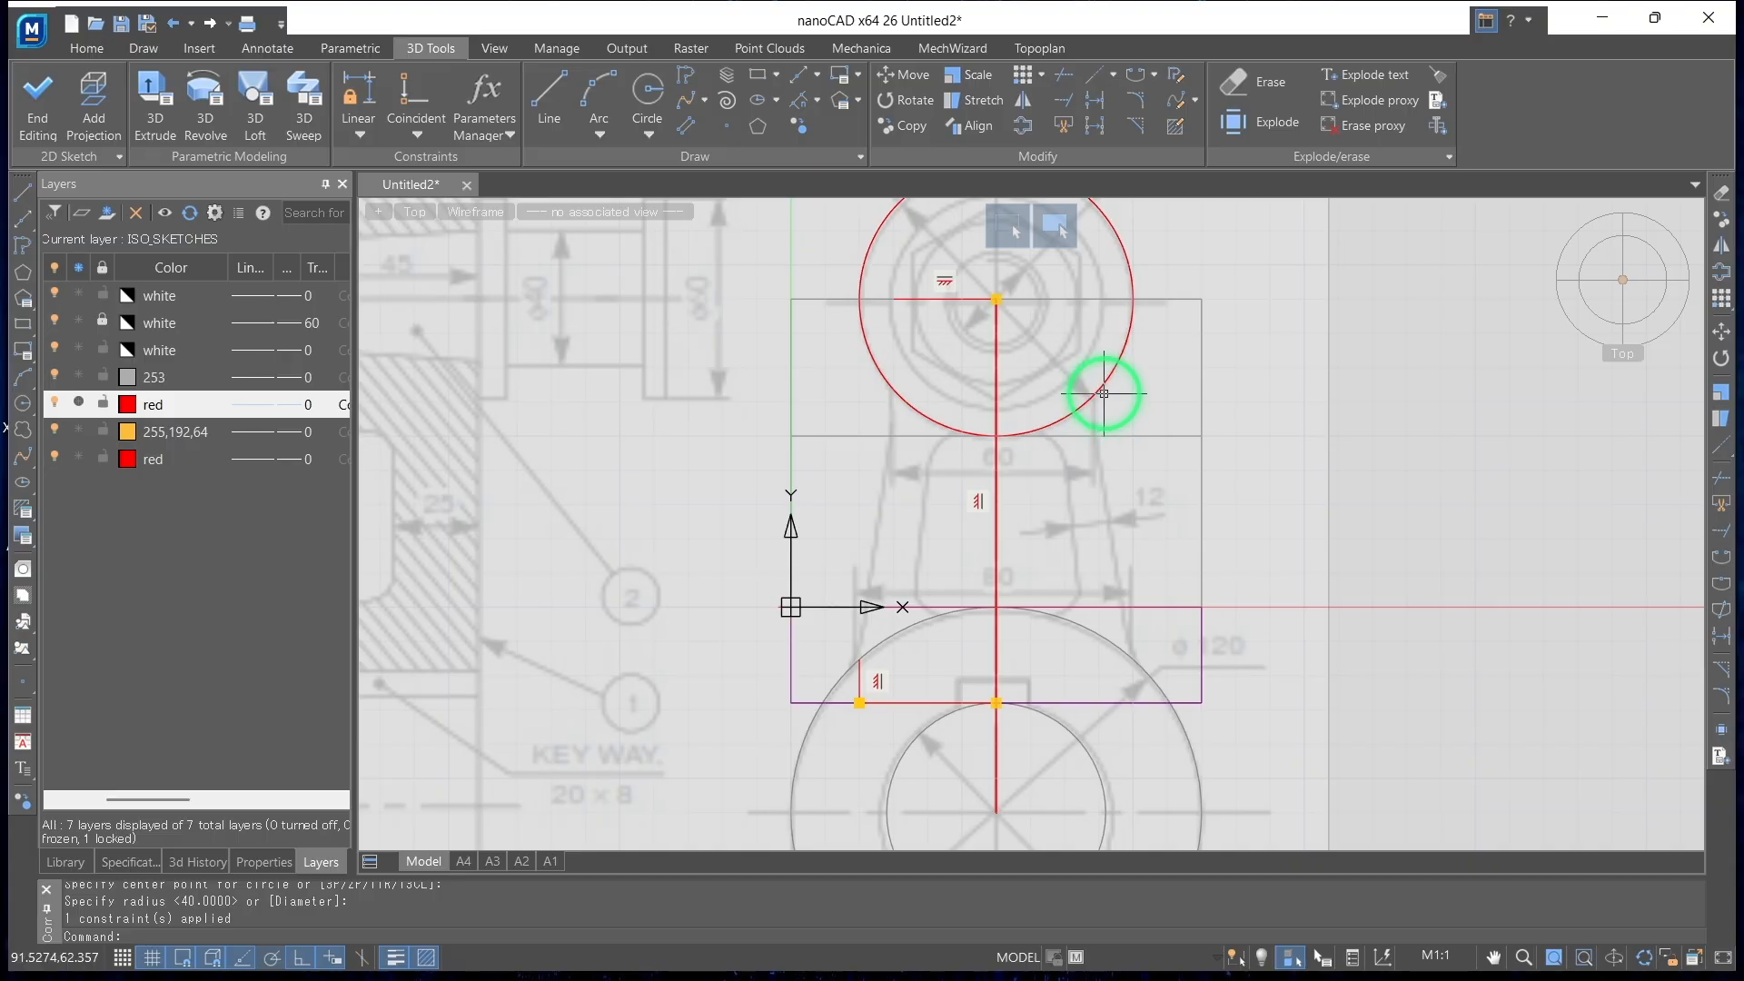
{"action": "key", "text": "Return"}
Sketch a vertical line from the left end of the small end's horizontal line down to the radius 40 circle
{"action": "left_click", "coordinate": [548, 95]}
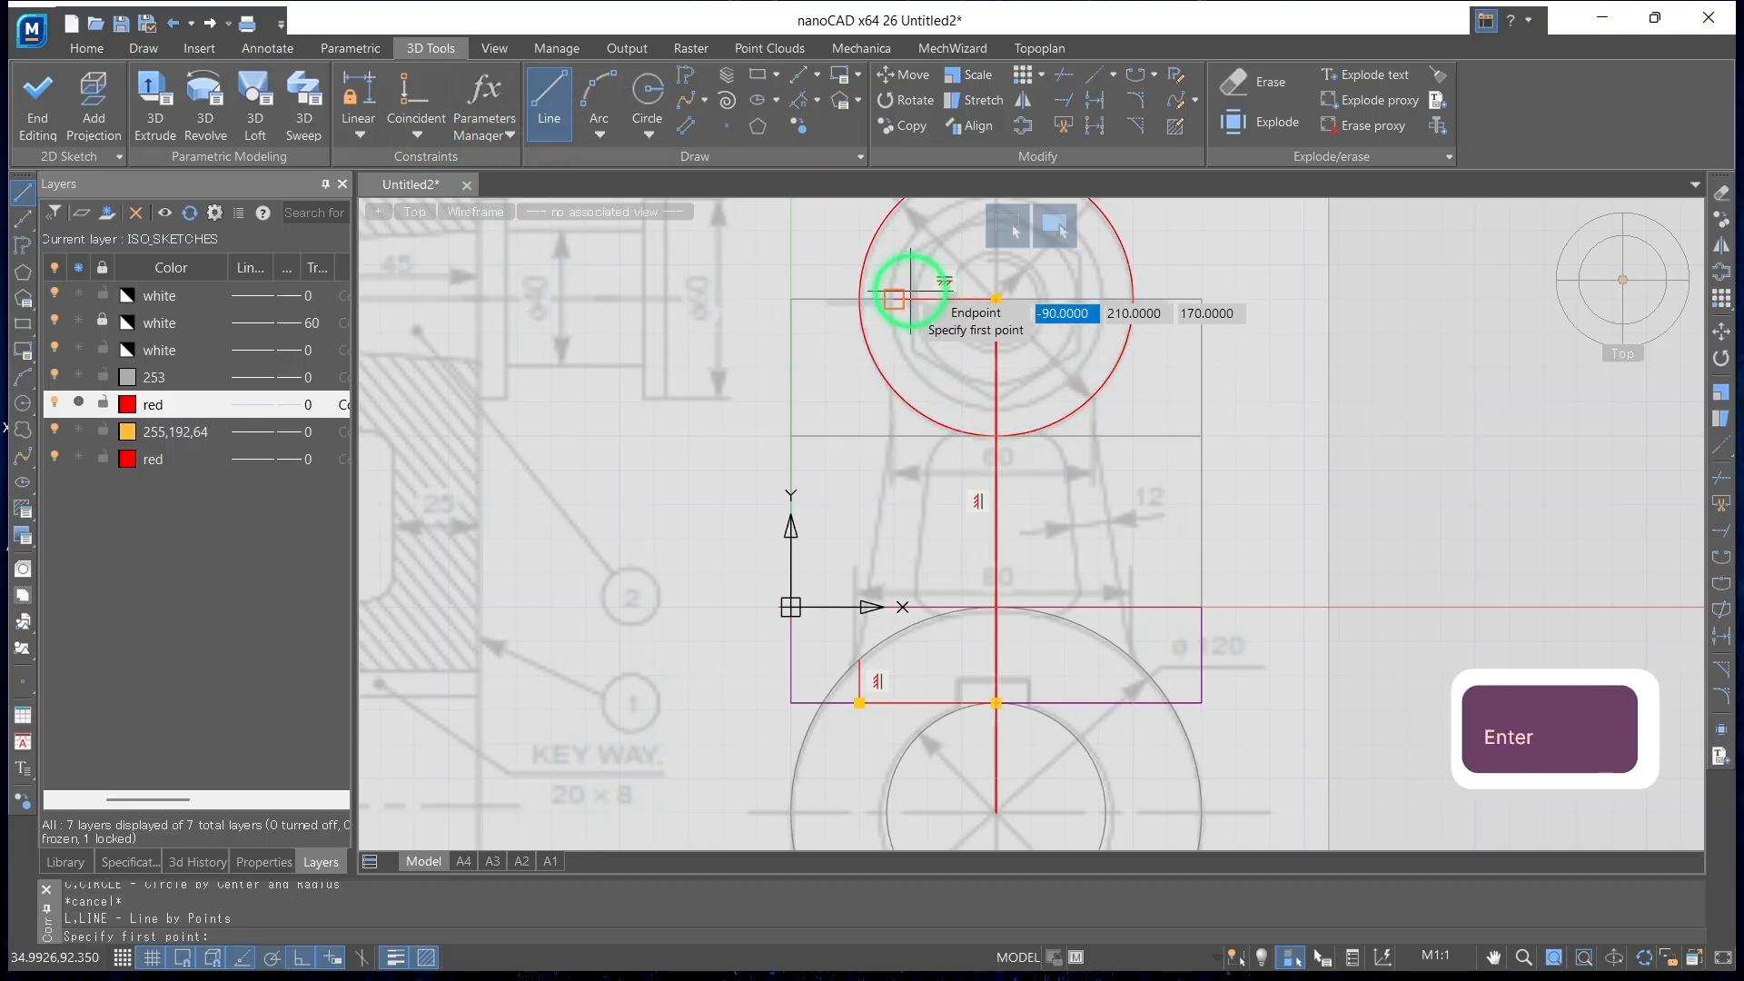
{"action": "left_click", "coordinate": [894, 299]}
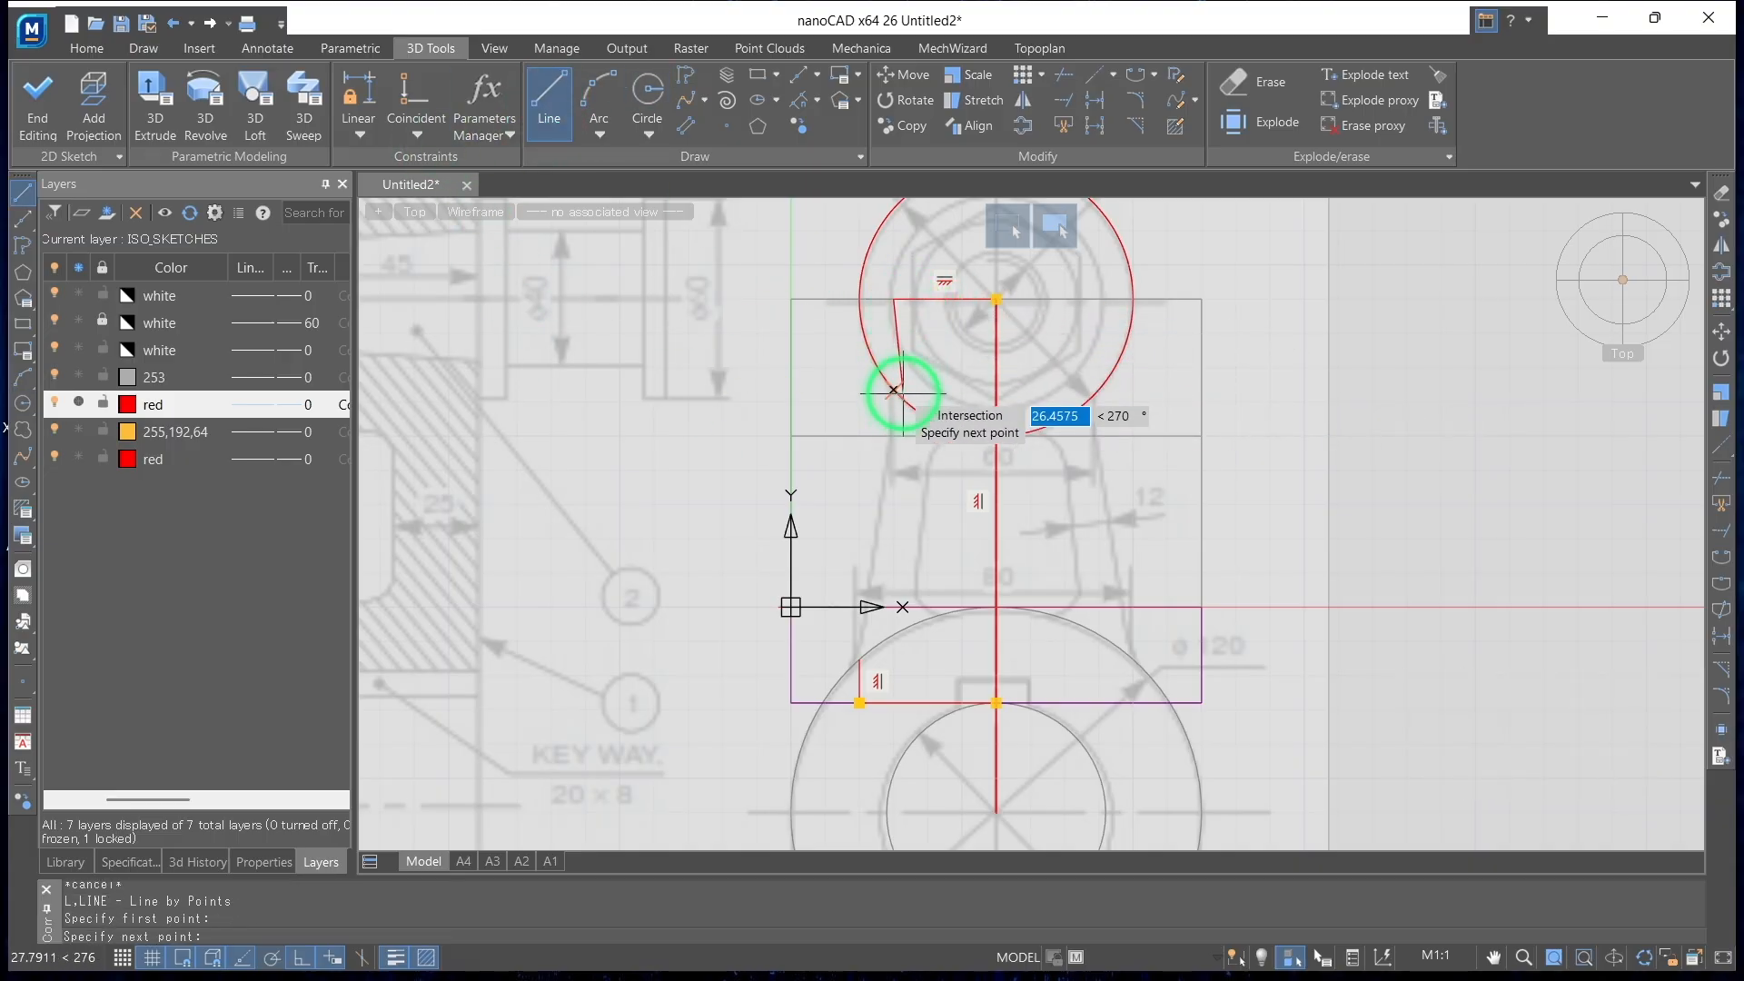
{"action": "scroll", "coordinate": [895, 396], "scroll_direction": "up", "scroll_amount": 3}
{"action": "left_click", "coordinate": [898, 391]}
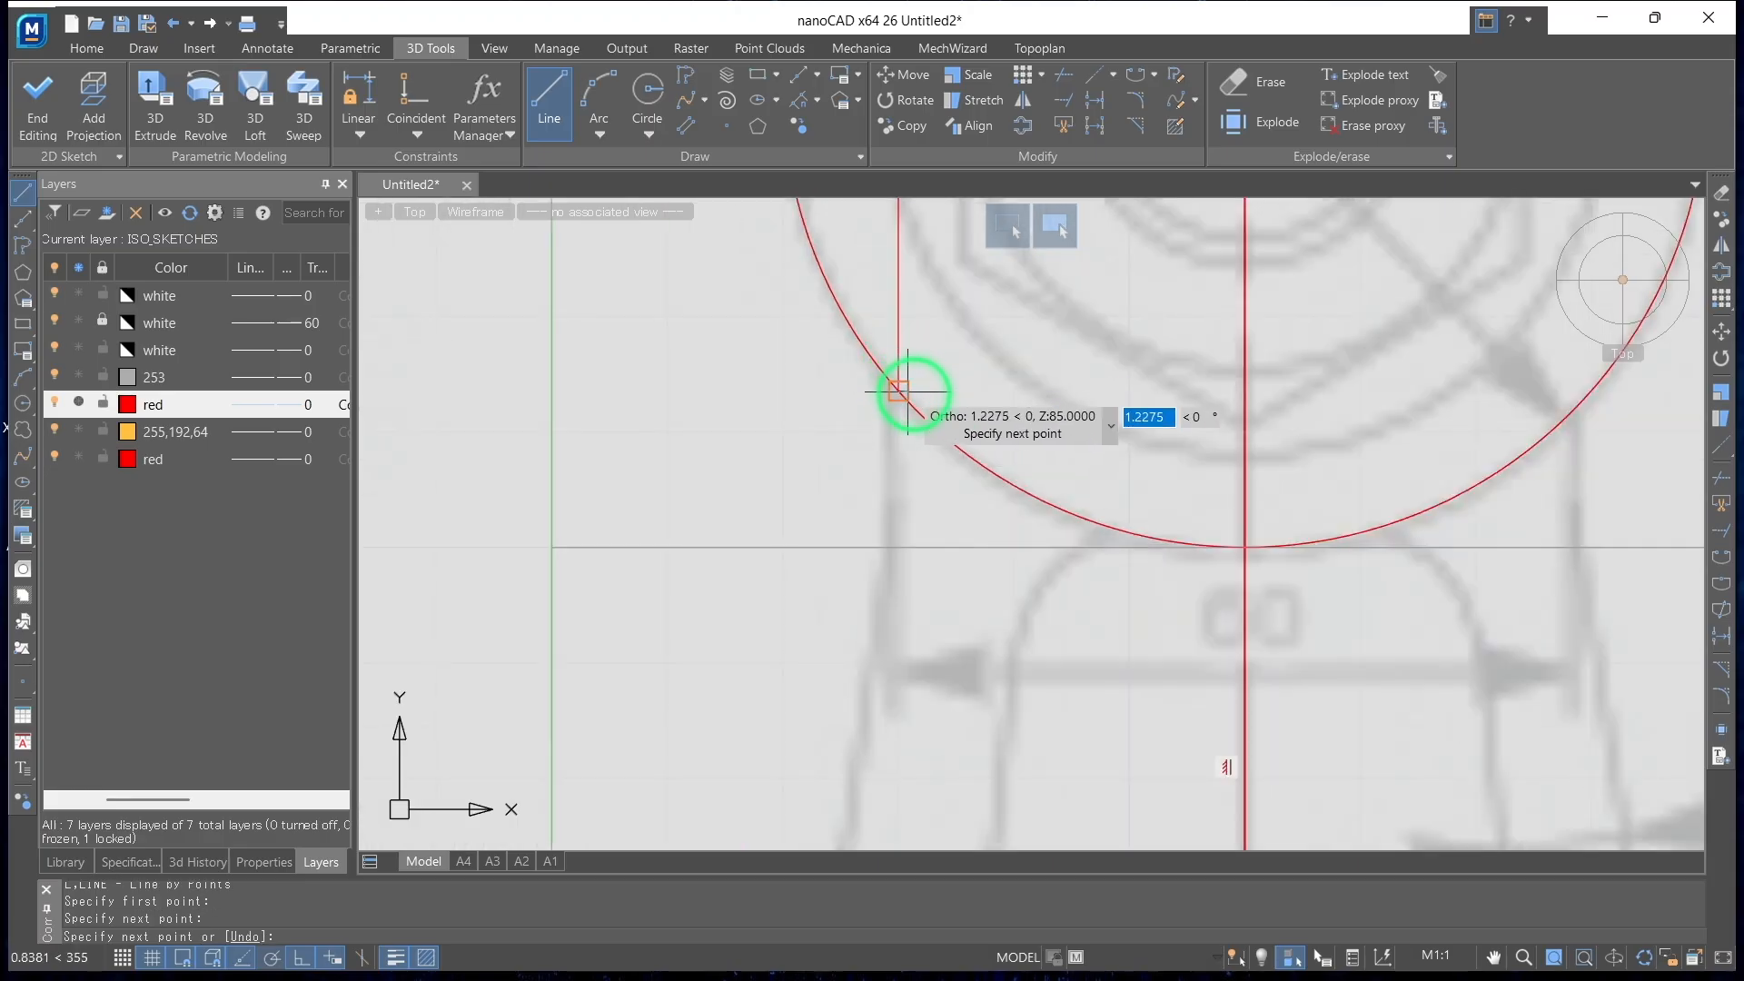
{"action": "key", "text": "Return"}
With ortho off, sketch the arm's slanted left edge between the upper ends of the large end's line and the small circle
{"action": "left_click", "coordinate": [548, 95]}
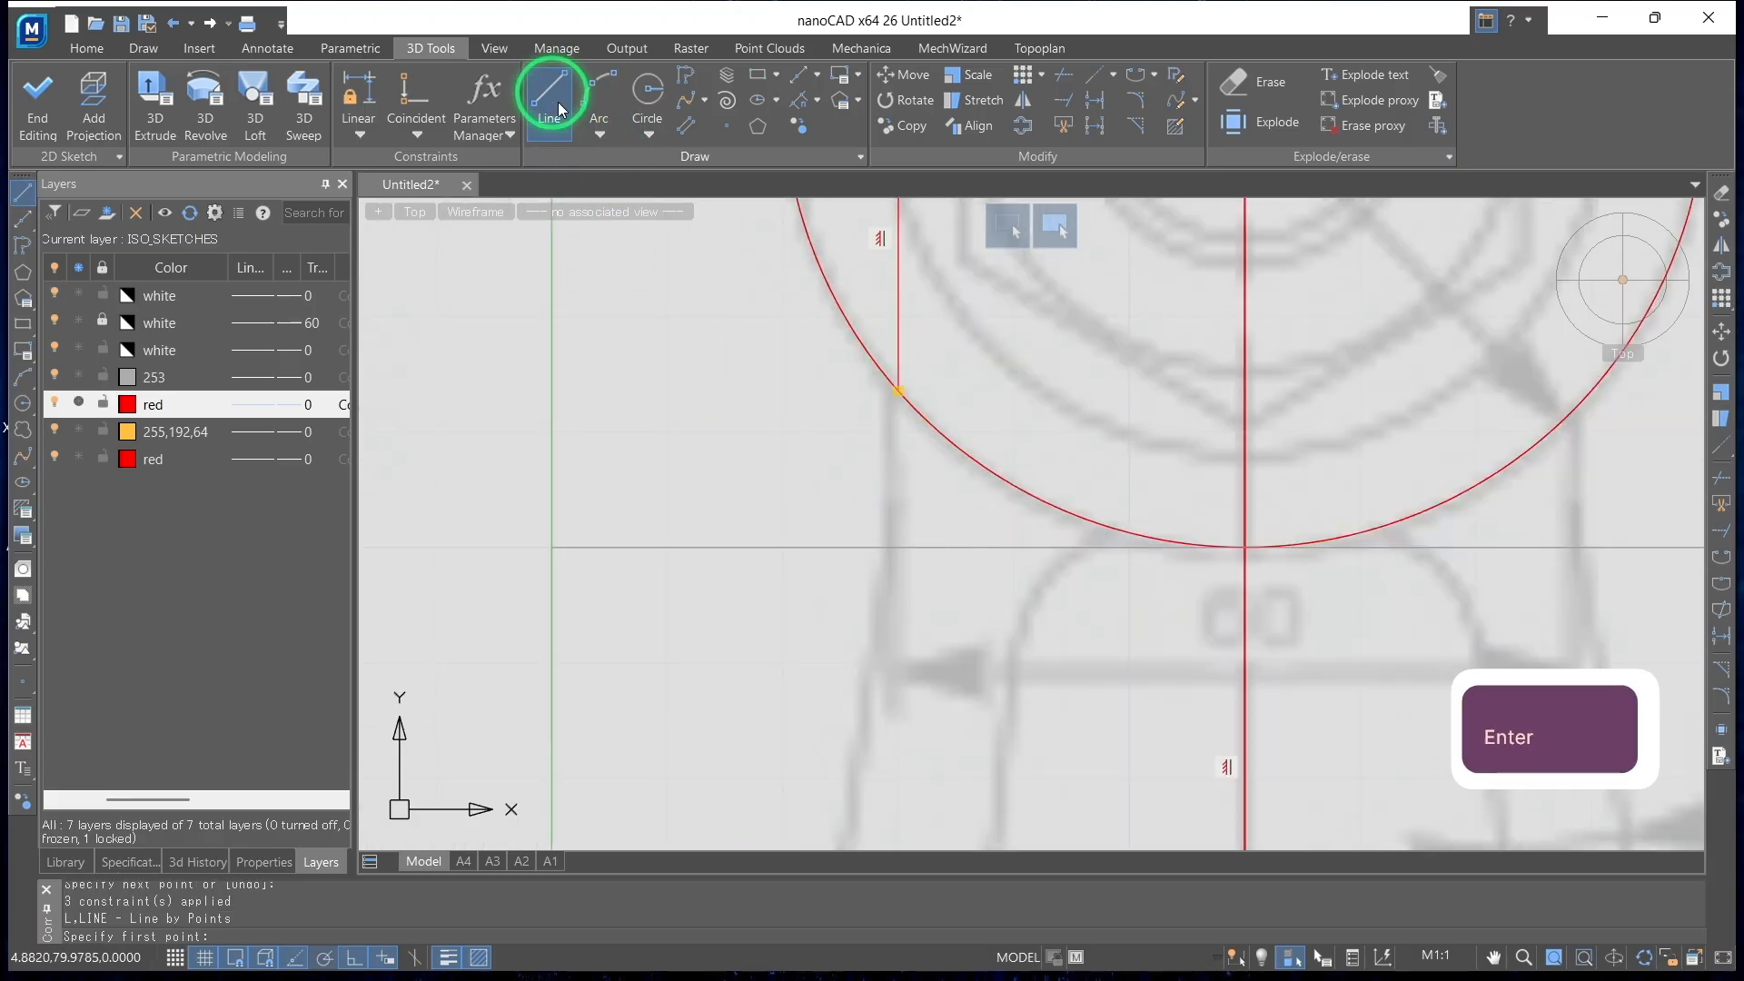
{"action": "scroll", "coordinate": [779, 436], "scroll_direction": "down", "scroll_amount": 3}
{"action": "scroll", "coordinate": [779, 506], "scroll_direction": "up", "scroll_amount": 5}
{"action": "left_click", "coordinate": [743, 680]}
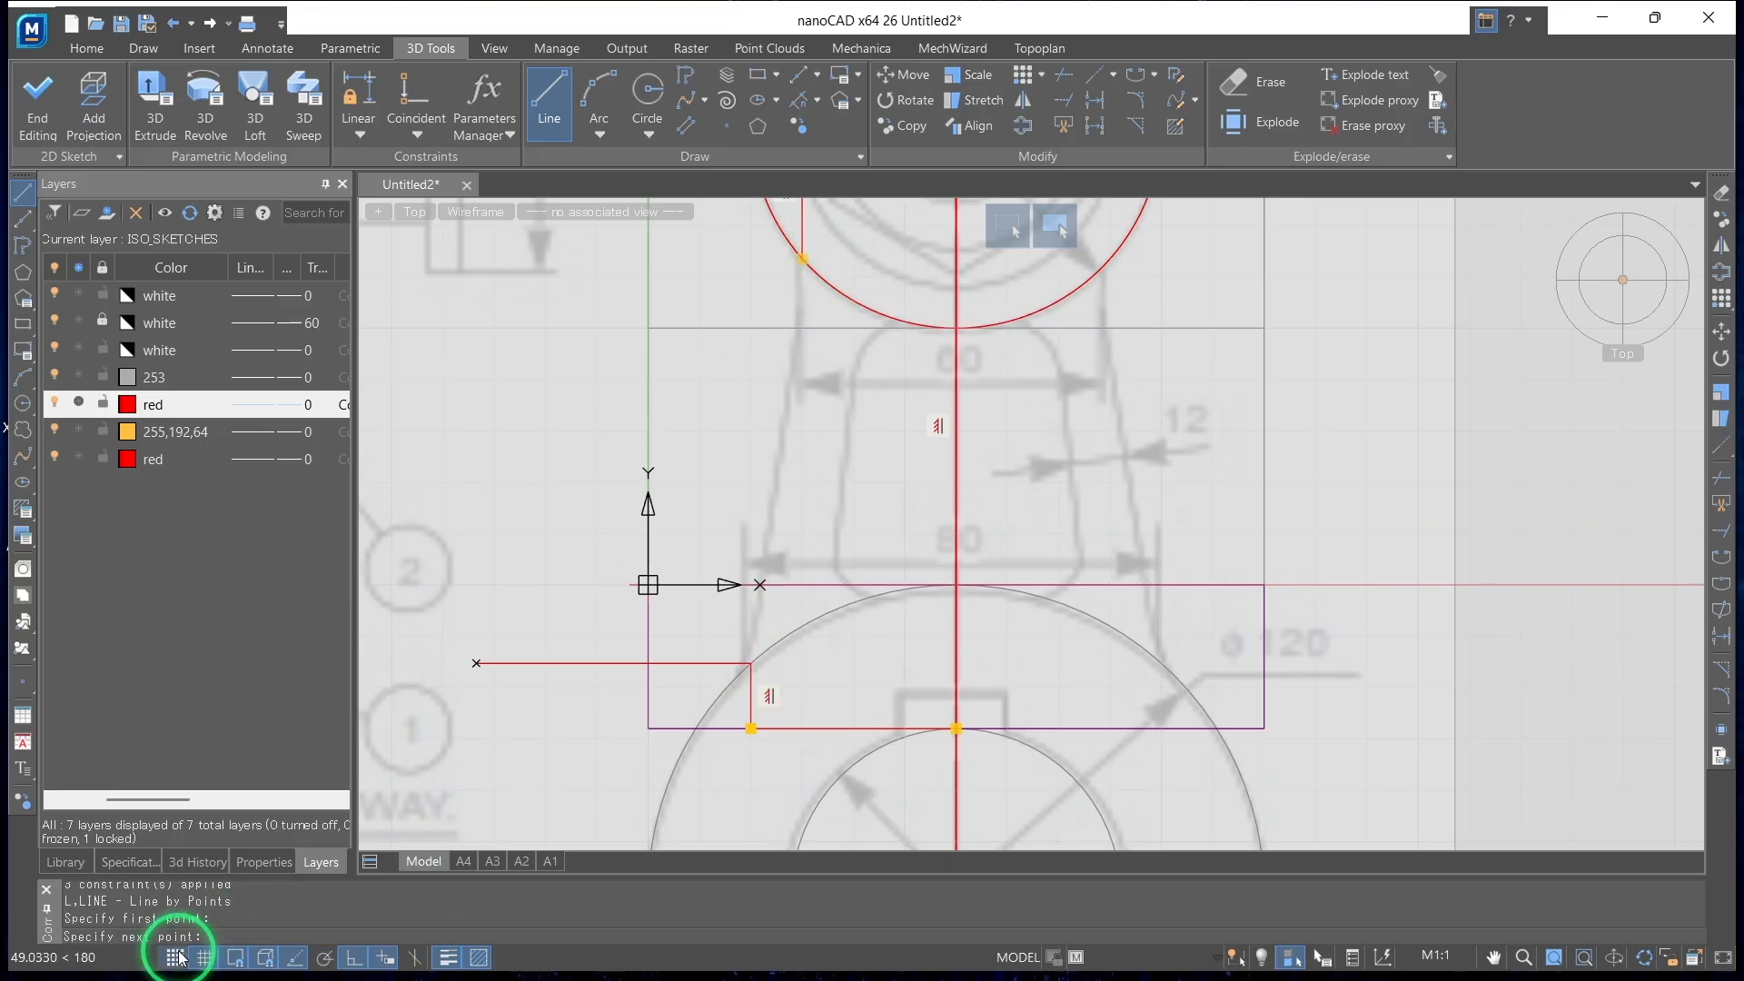
{"action": "left_click", "coordinate": [354, 959]}
{"action": "scroll", "coordinate": [681, 592], "scroll_direction": "down", "scroll_amount": 3}
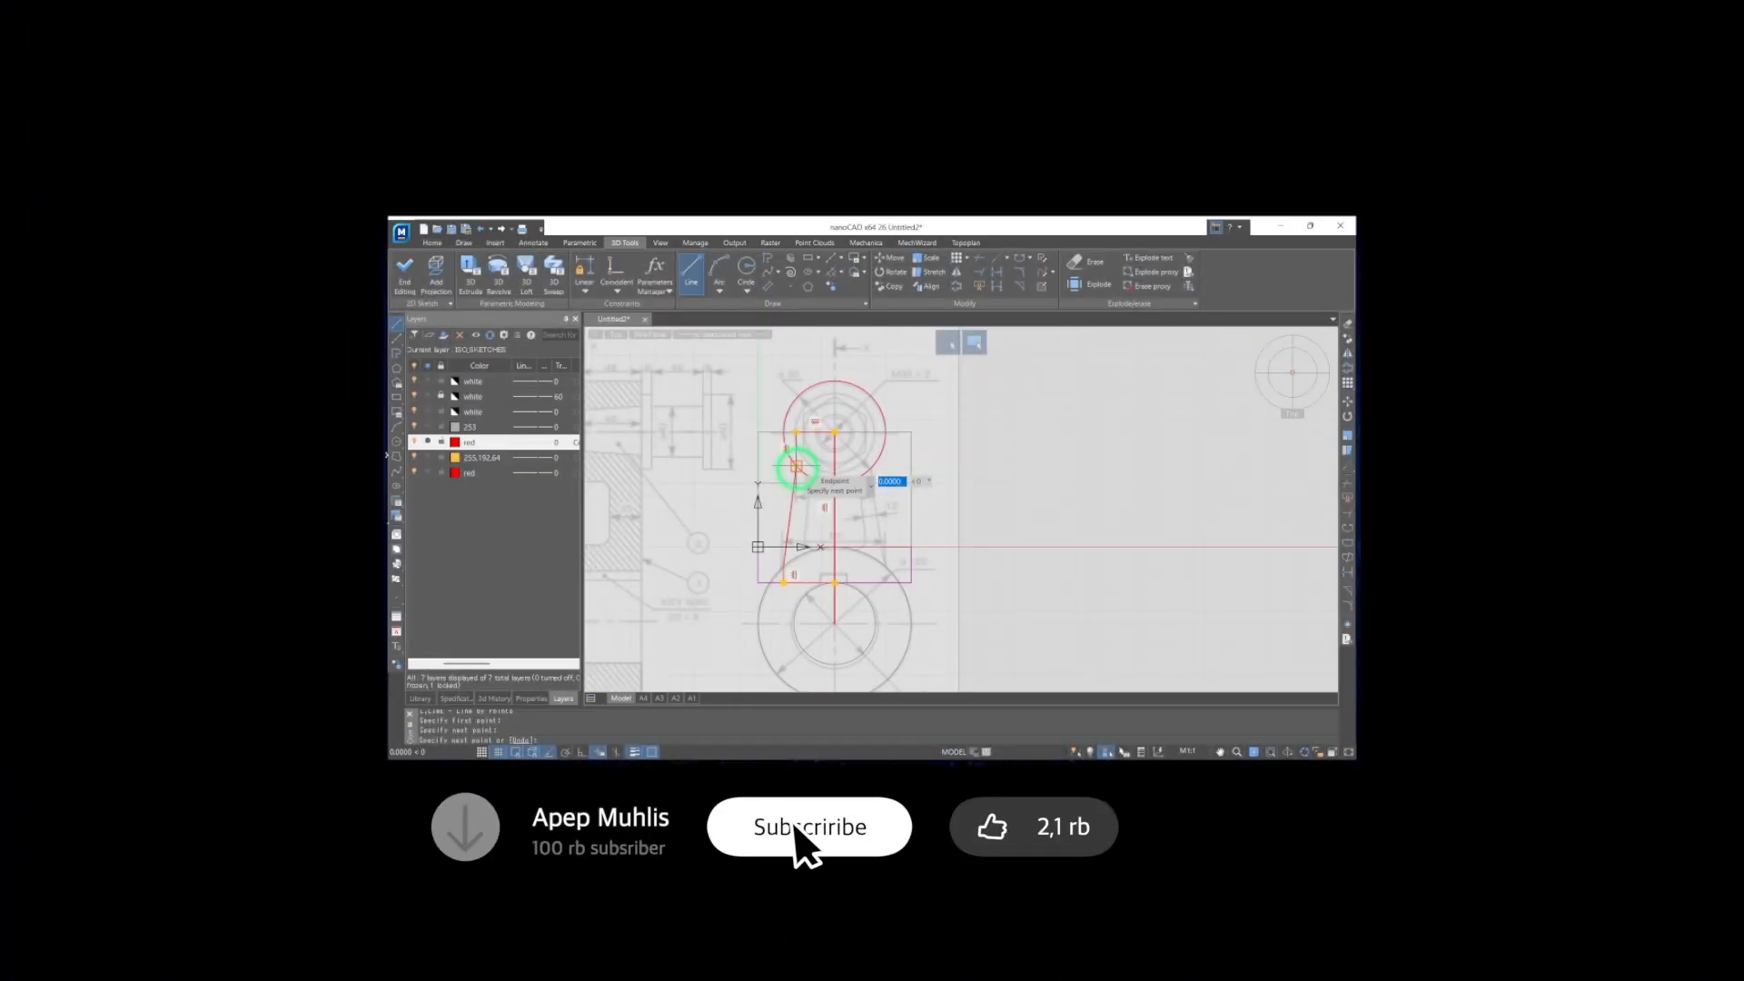
{"action": "left_click", "coordinate": [737, 446]}
{"action": "key", "text": "Return"}
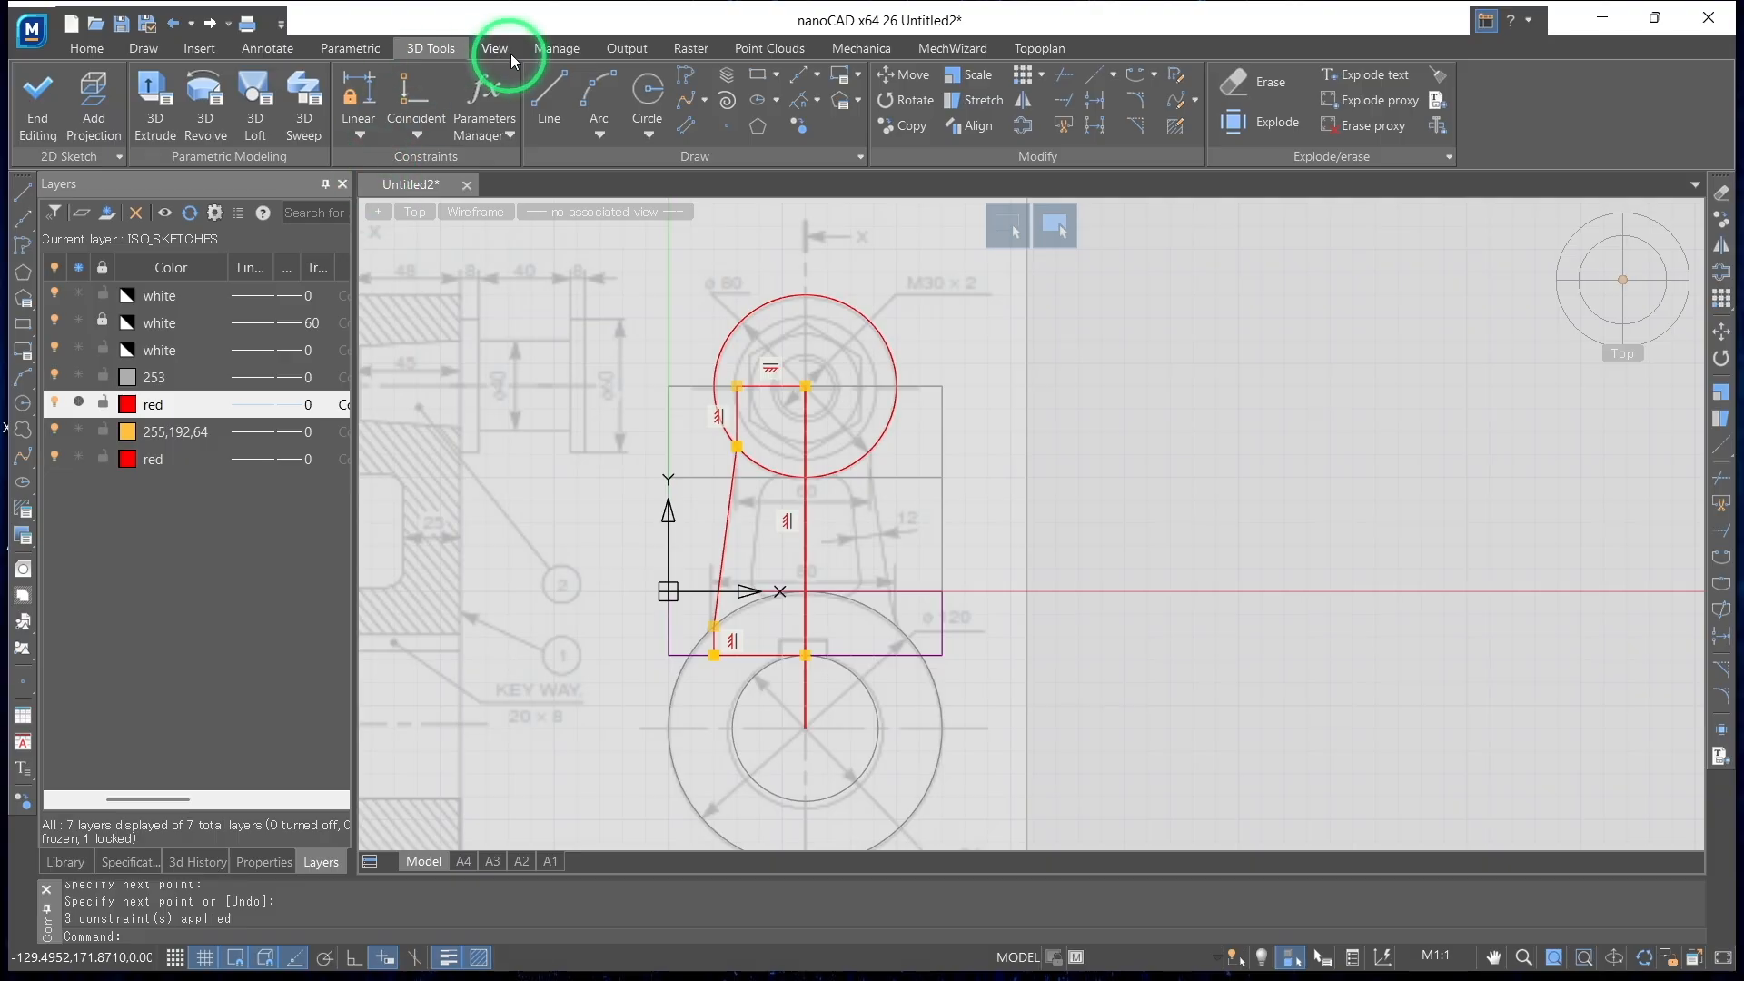
Sketch a line from the small end's centre 30 to the right and straight down to the small circle
{"action": "left_click", "coordinate": [549, 96]}
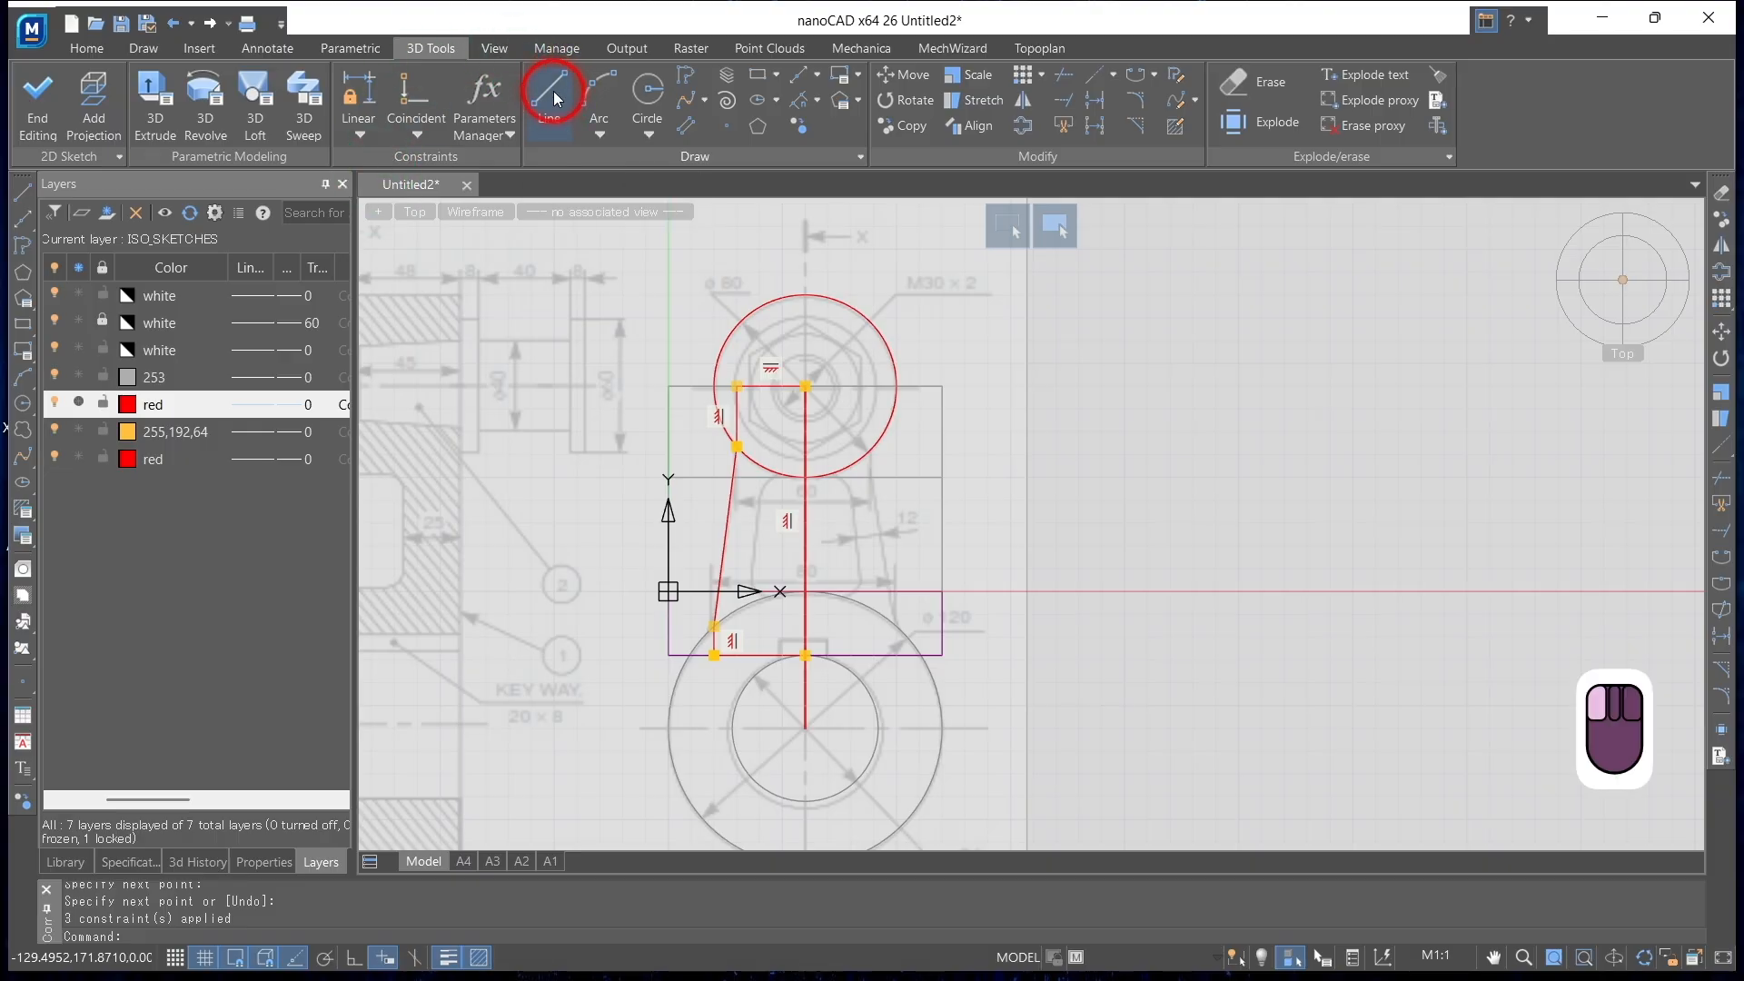
{"action": "left_click", "coordinate": [831, 388]}
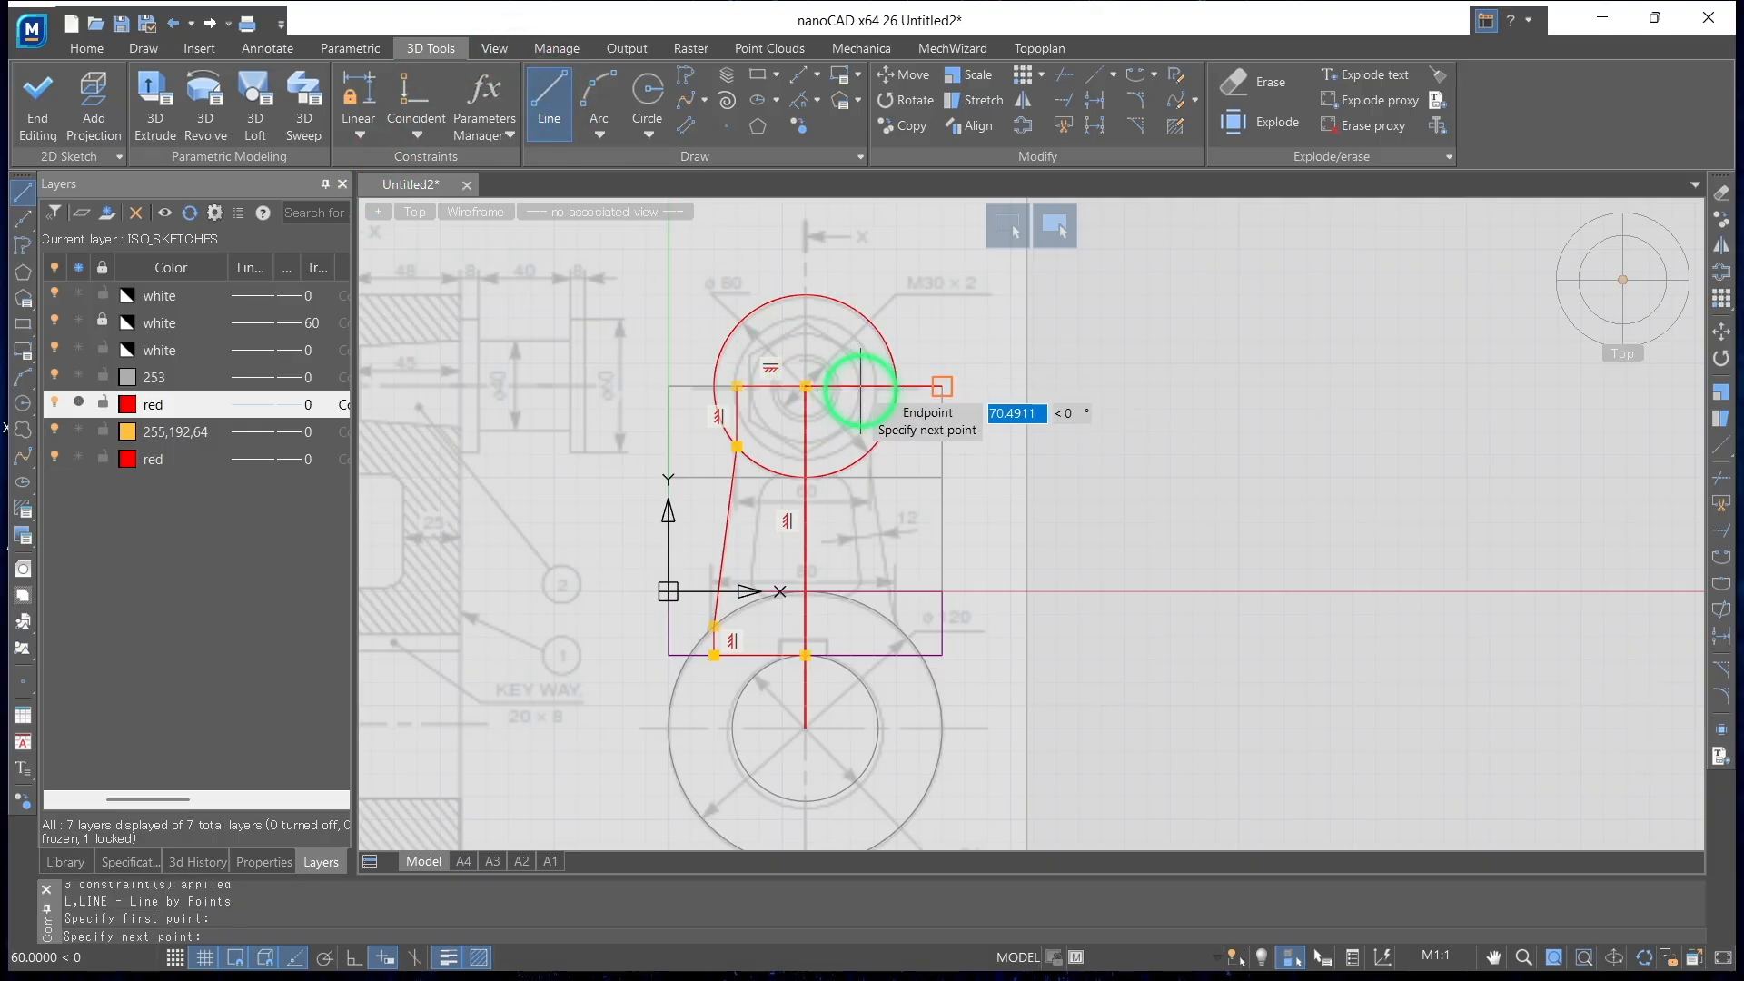
{"action": "scroll", "coordinate": [866, 382], "scroll_direction": "up", "scroll_amount": 3}
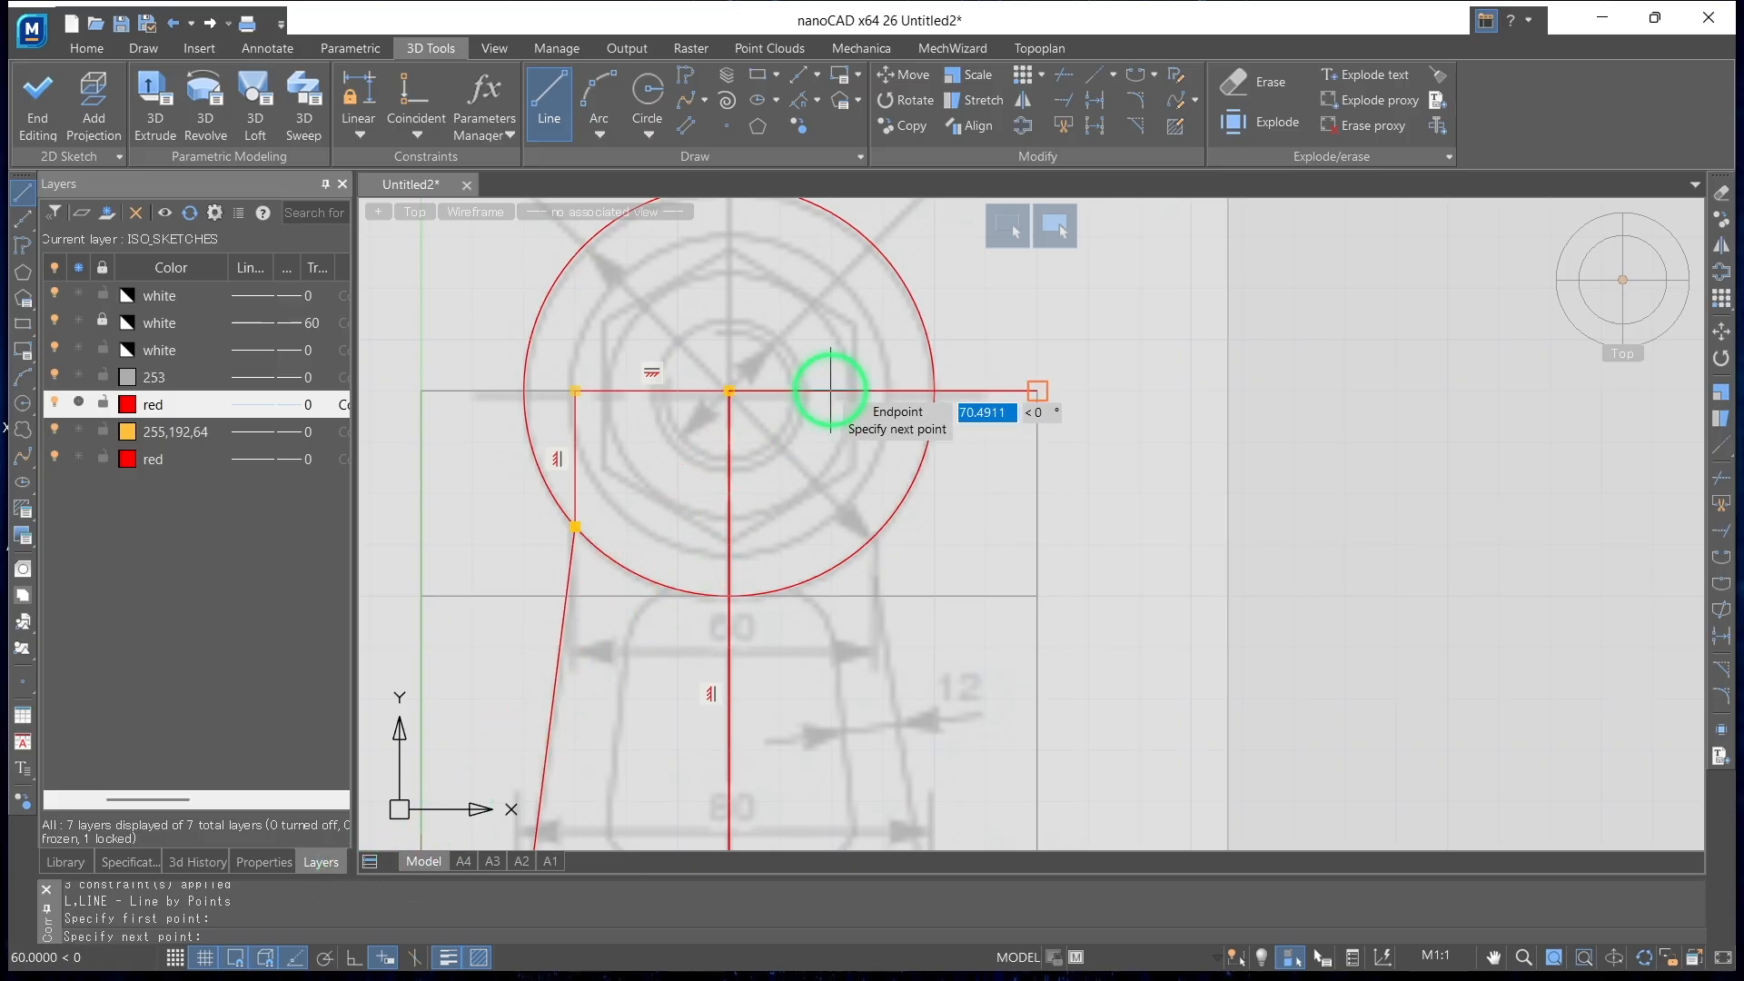
{"action": "scroll", "coordinate": [829, 389], "scroll_direction": "down", "scroll_amount": 2}
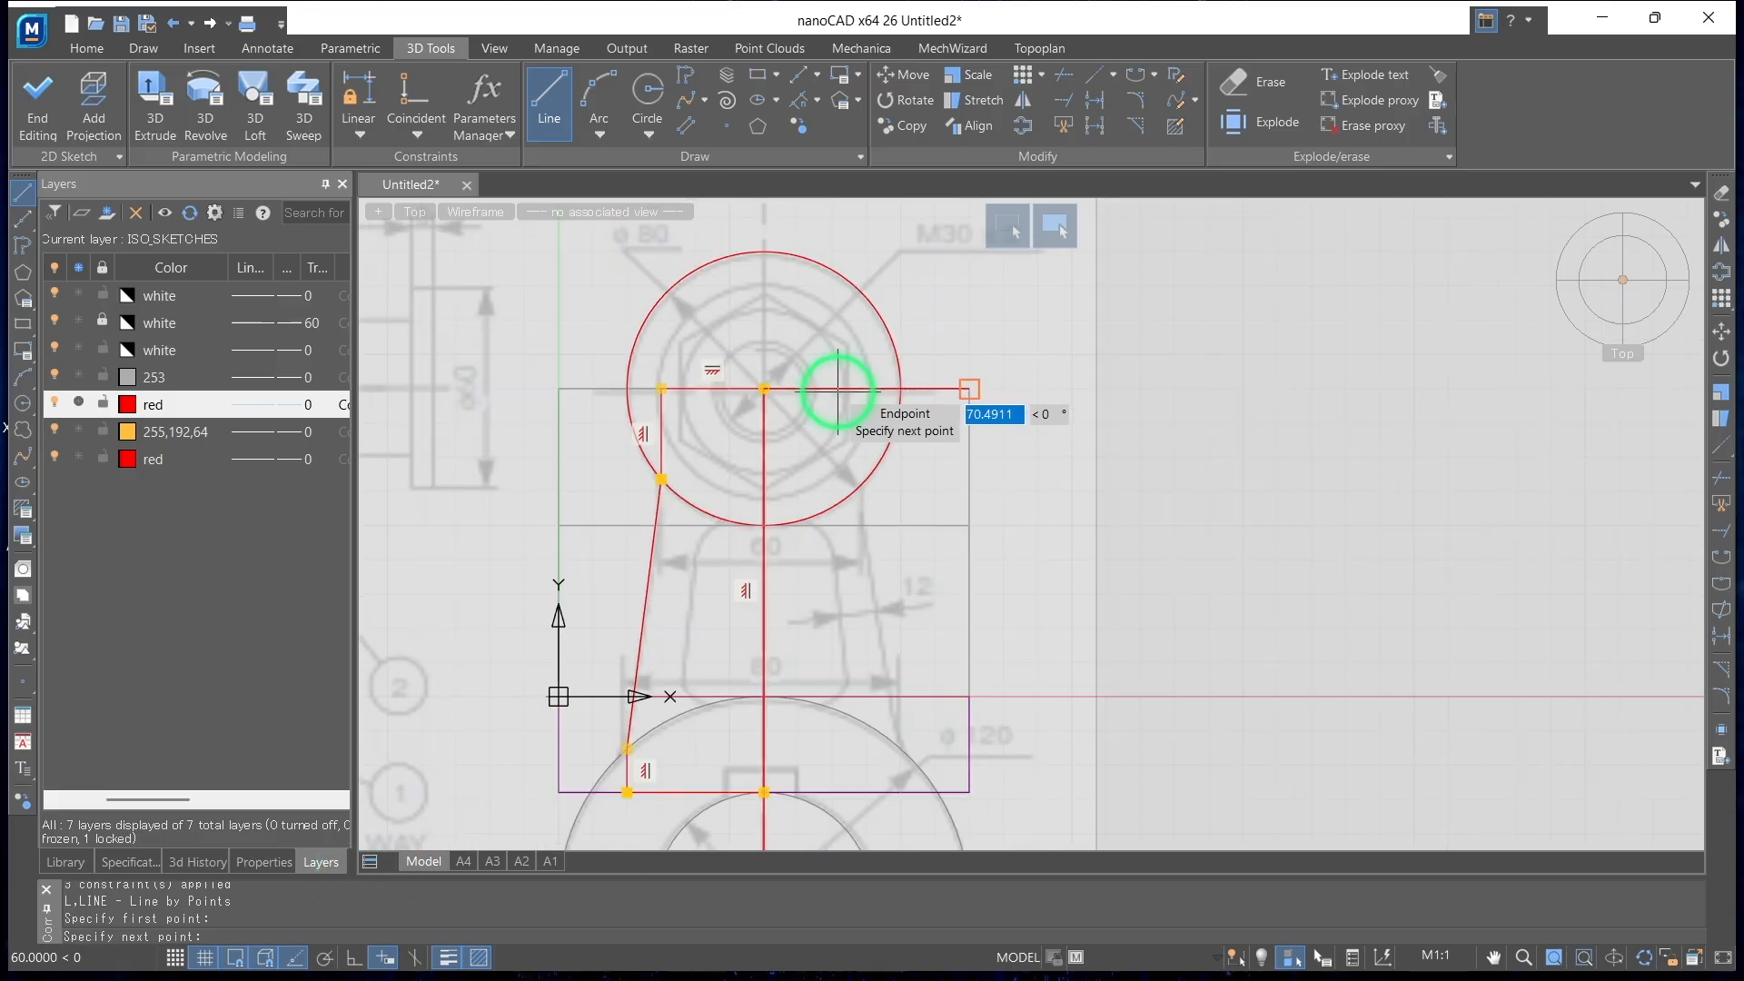
{"action": "type", "text": "30"}
{"action": "key", "text": "Return"}
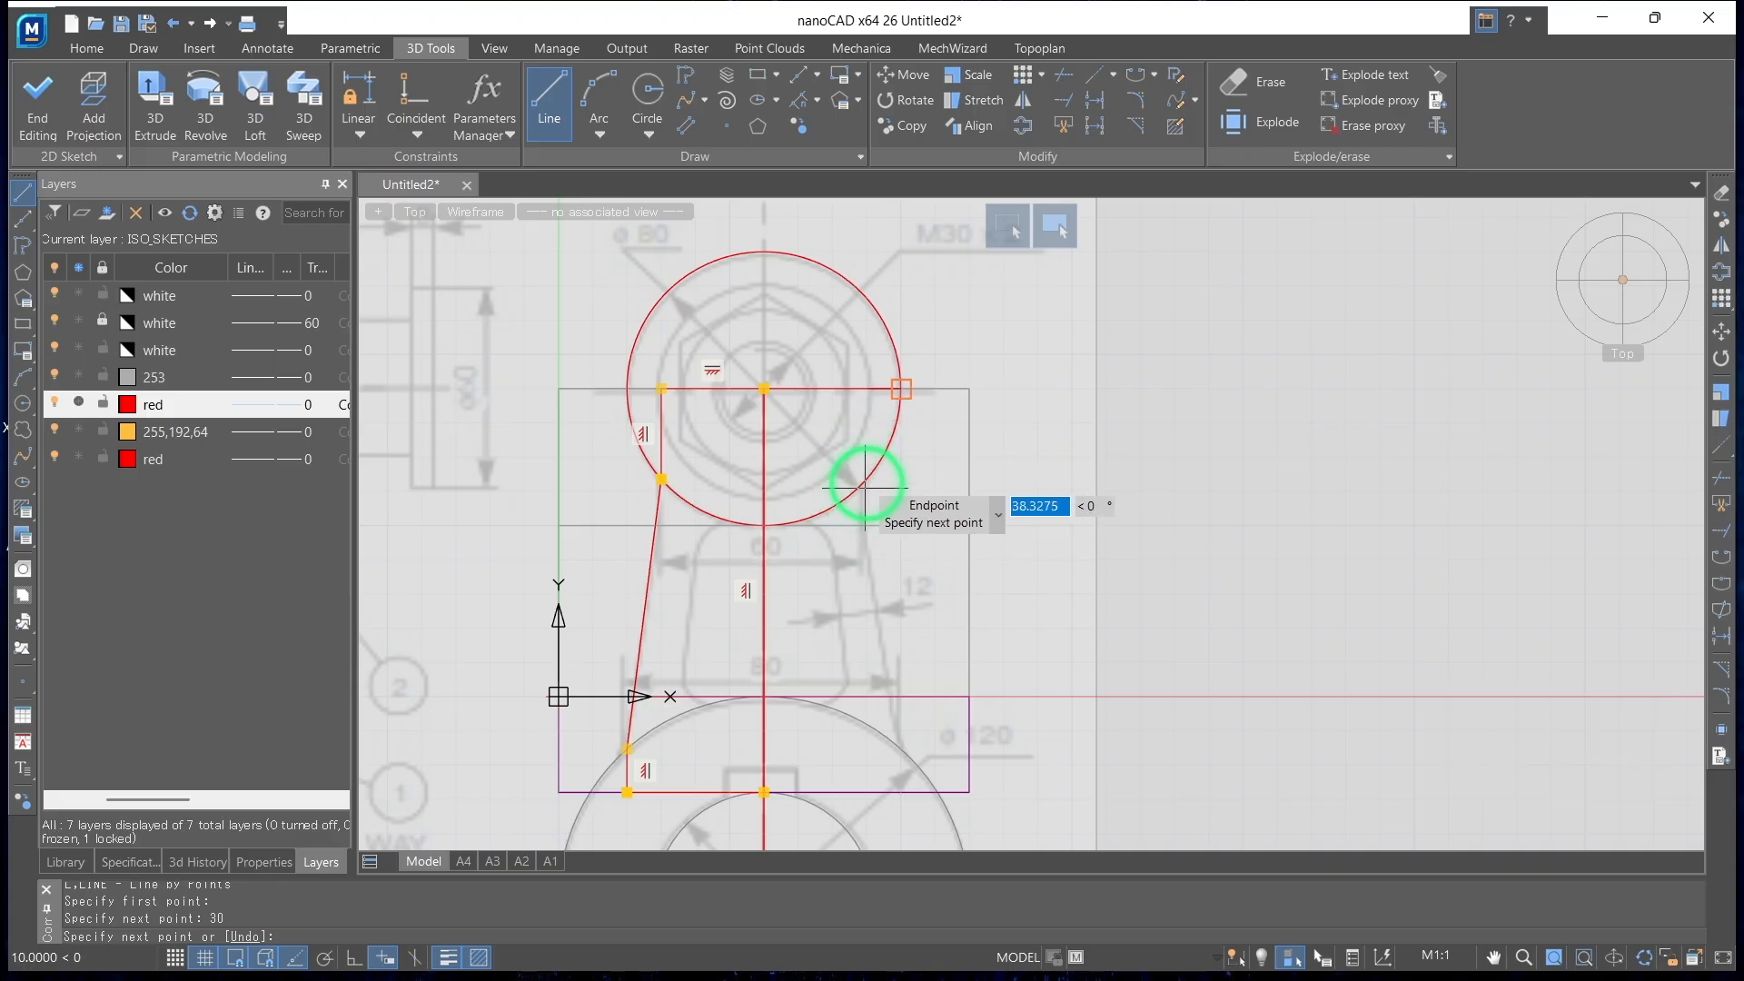
{"action": "scroll", "coordinate": [858, 473], "scroll_direction": "up", "scroll_amount": 3}
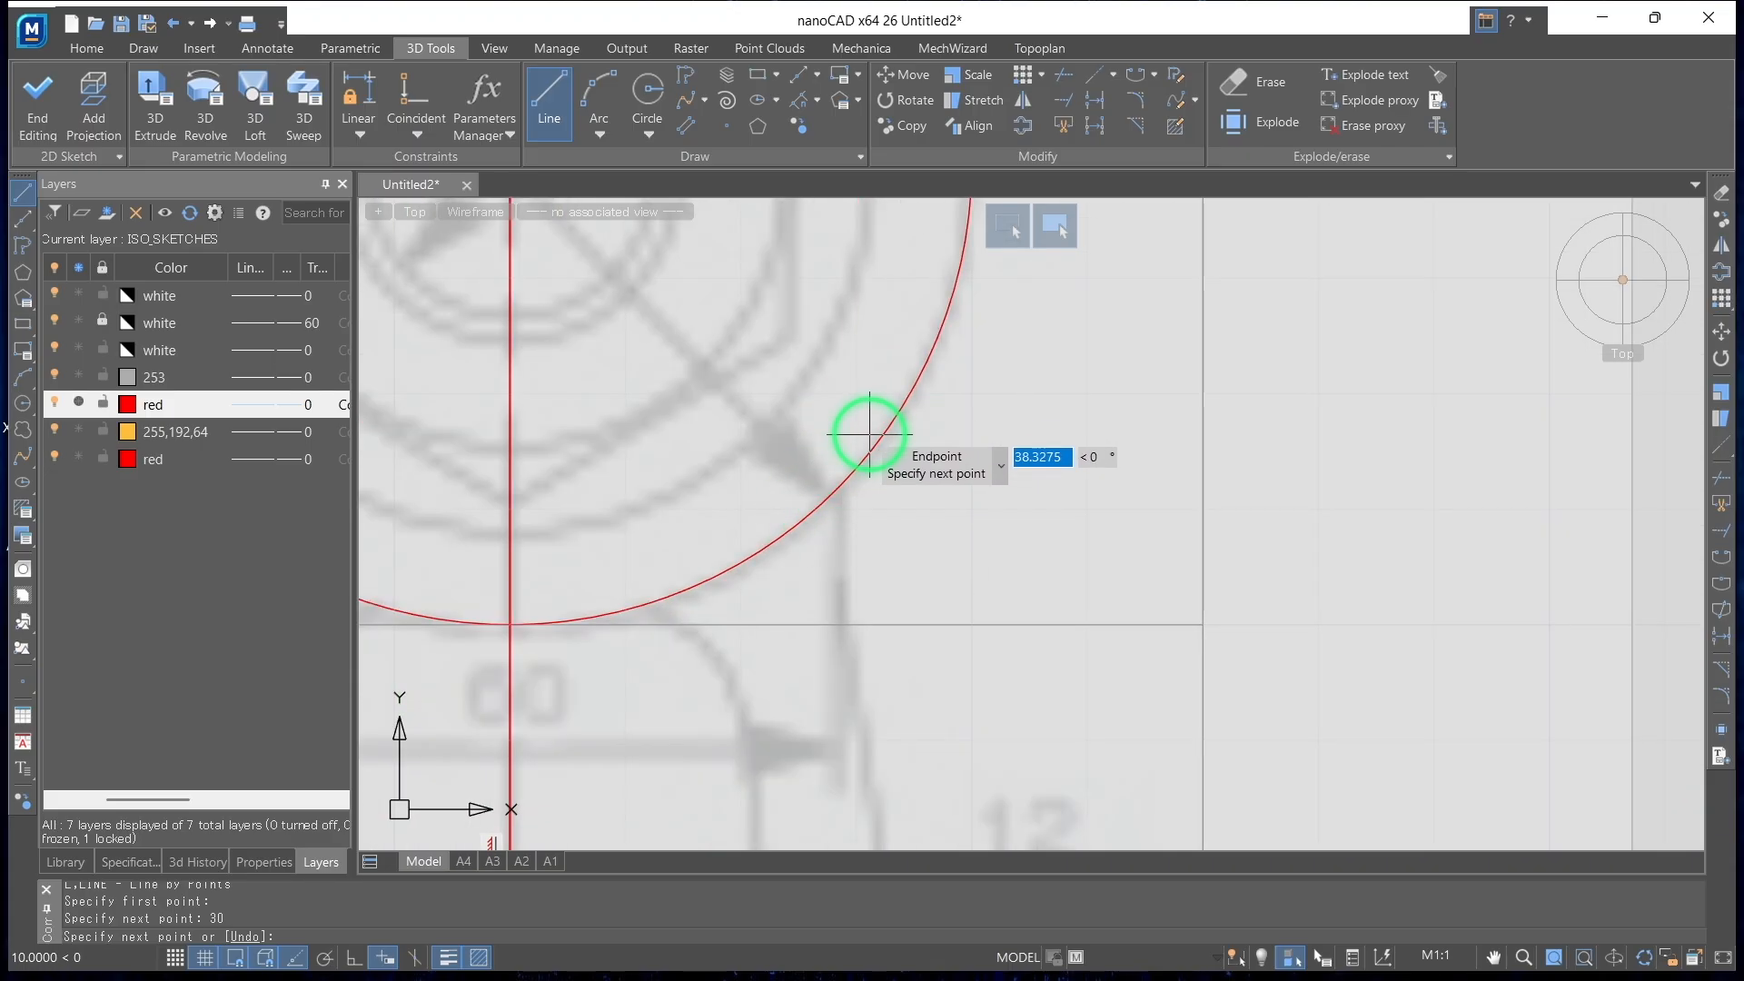
{"action": "scroll", "coordinate": [854, 422], "scroll_direction": "down", "scroll_amount": 3}
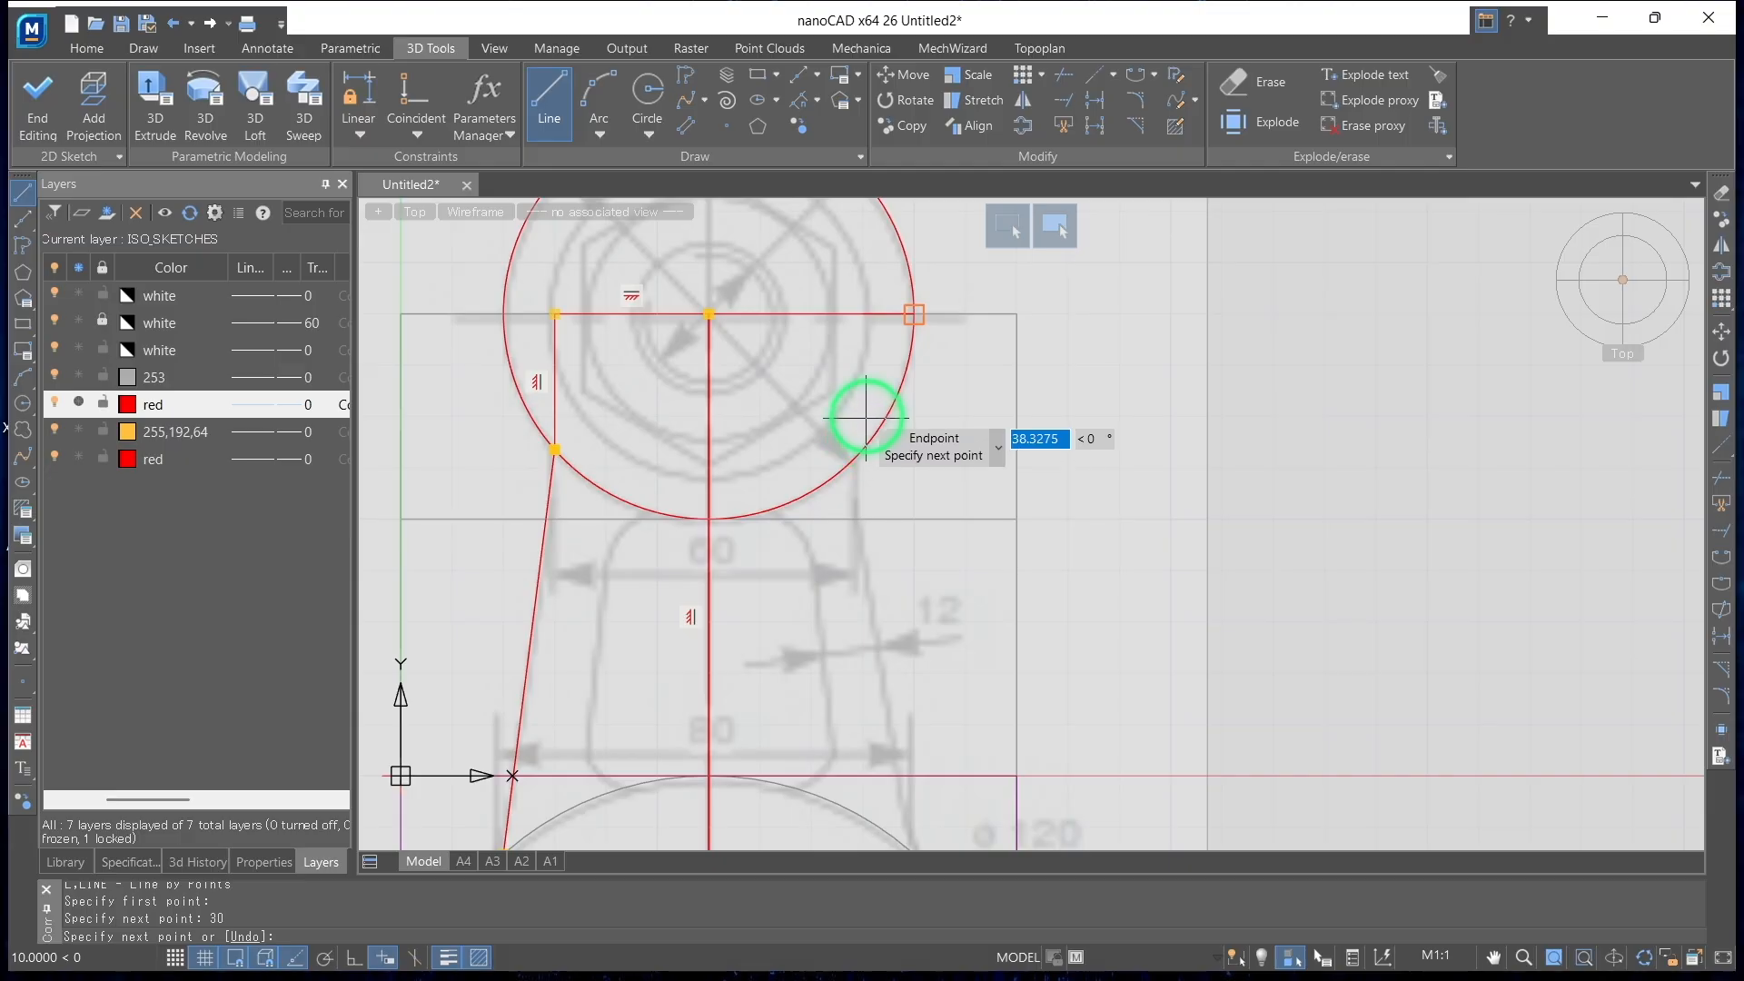
{"action": "left_click", "coordinate": [352, 958]}
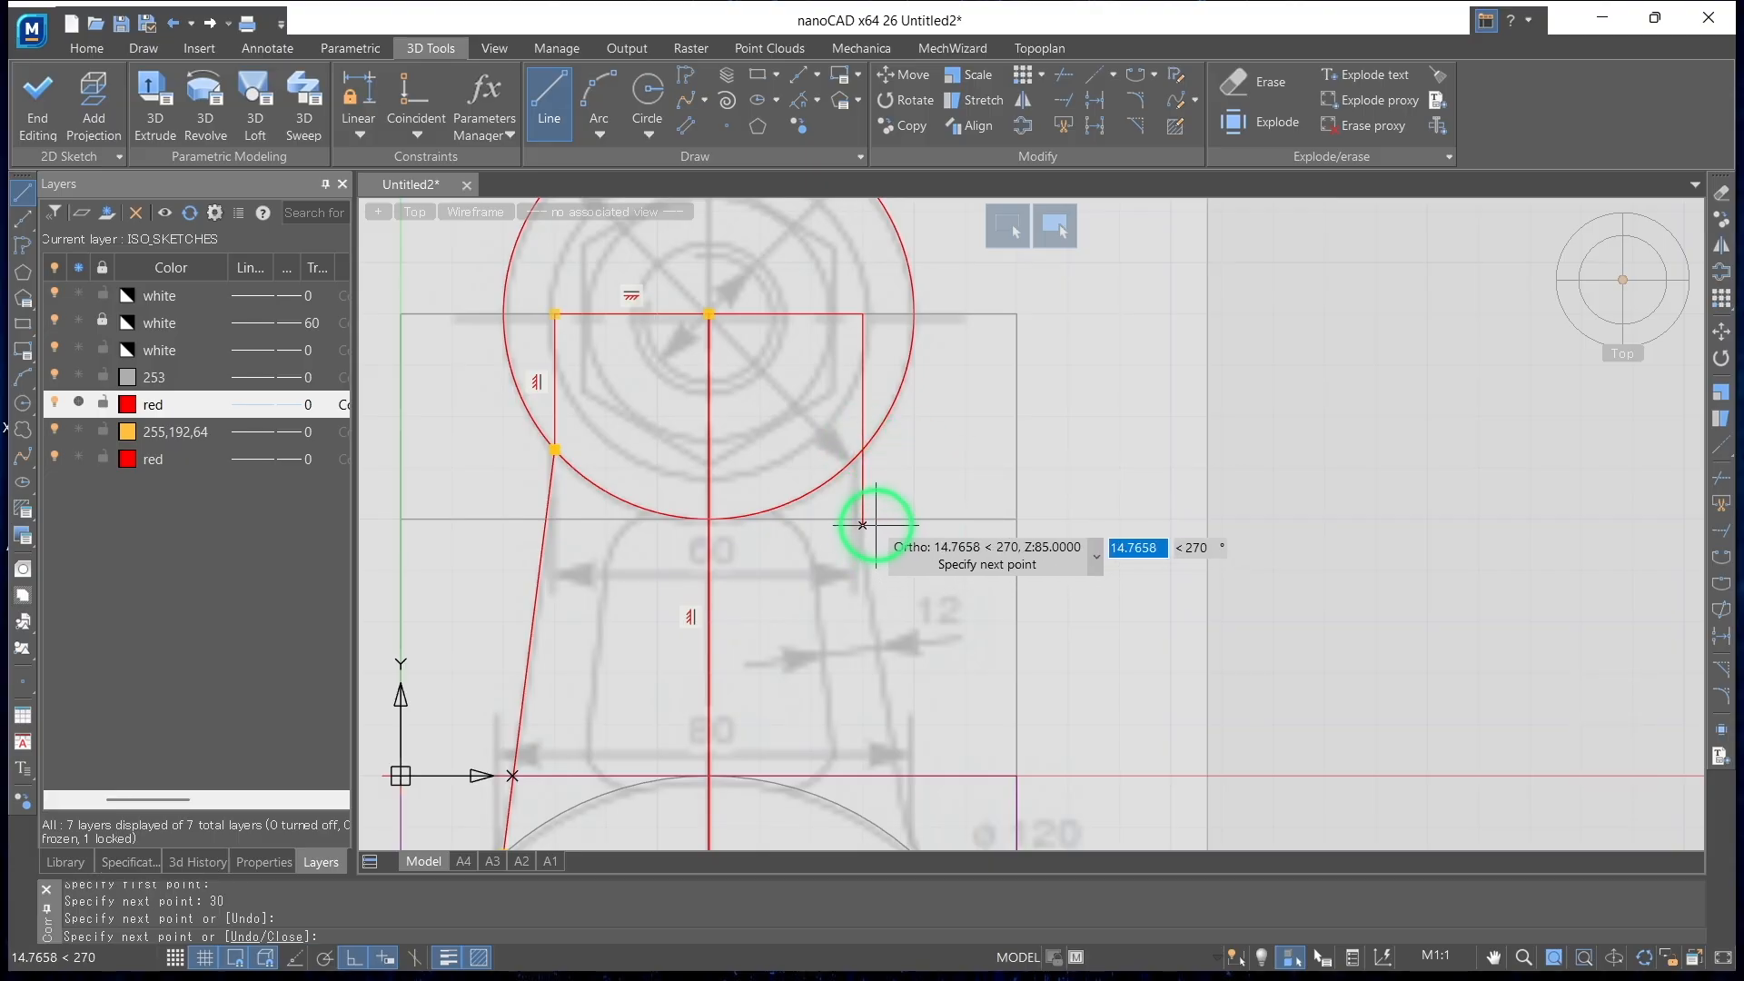
{"action": "key", "text": "Return"}
Sketch a line from the large bore's top point 40 to the right and up to the large end's outer circle
{"action": "left_click", "coordinate": [558, 106]}
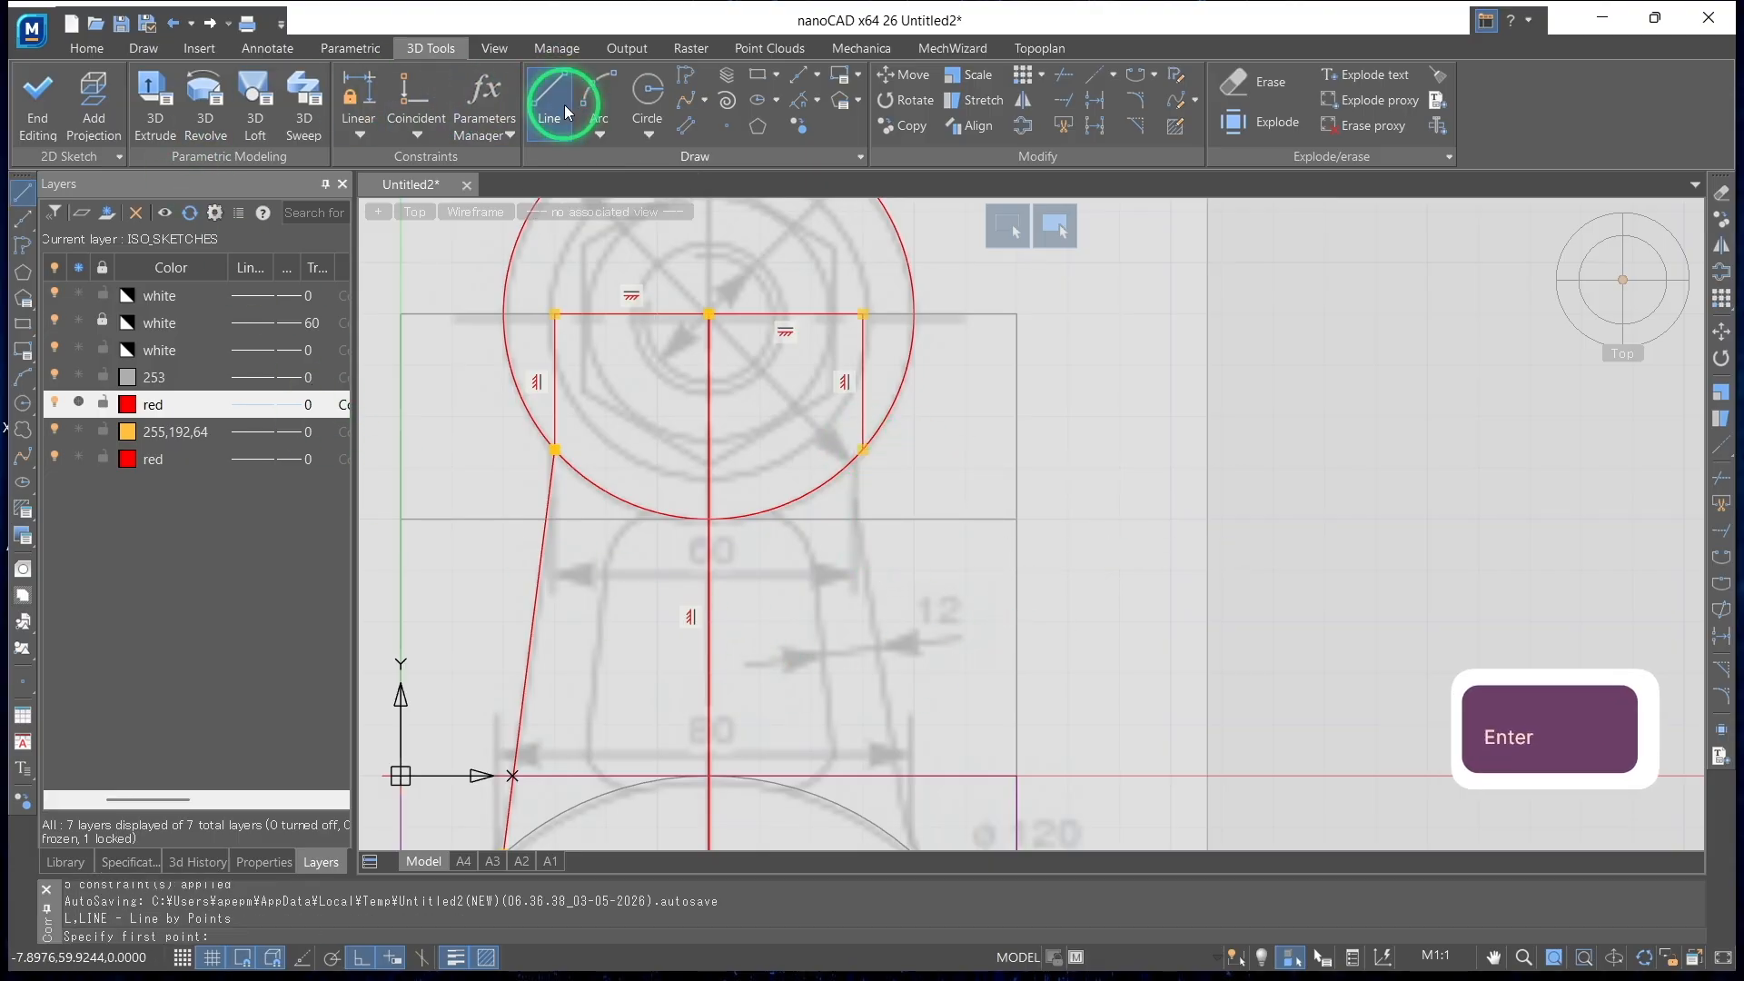
{"action": "scroll", "coordinate": [760, 669], "scroll_direction": "down", "scroll_amount": 3}
{"action": "scroll", "coordinate": [635, 533], "scroll_direction": "up", "scroll_amount": 5}
{"action": "left_click", "coordinate": [605, 409]}
{"action": "type", "text": "40"}
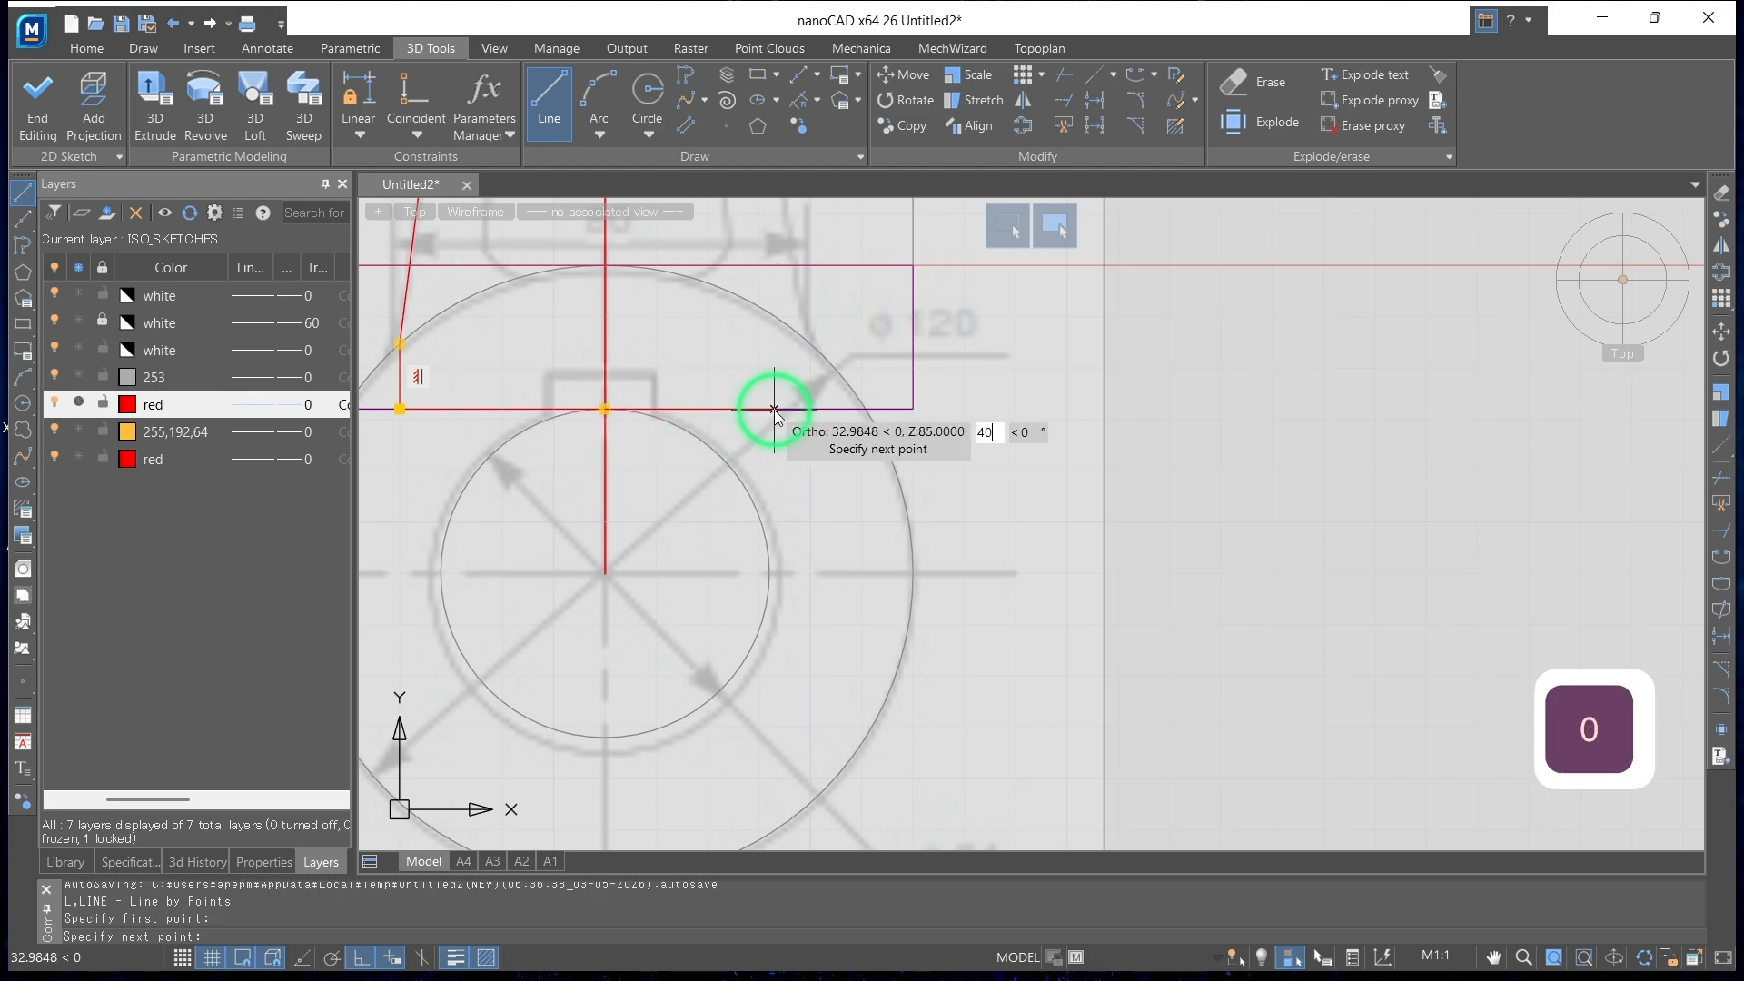
{"action": "key", "text": "Return"}
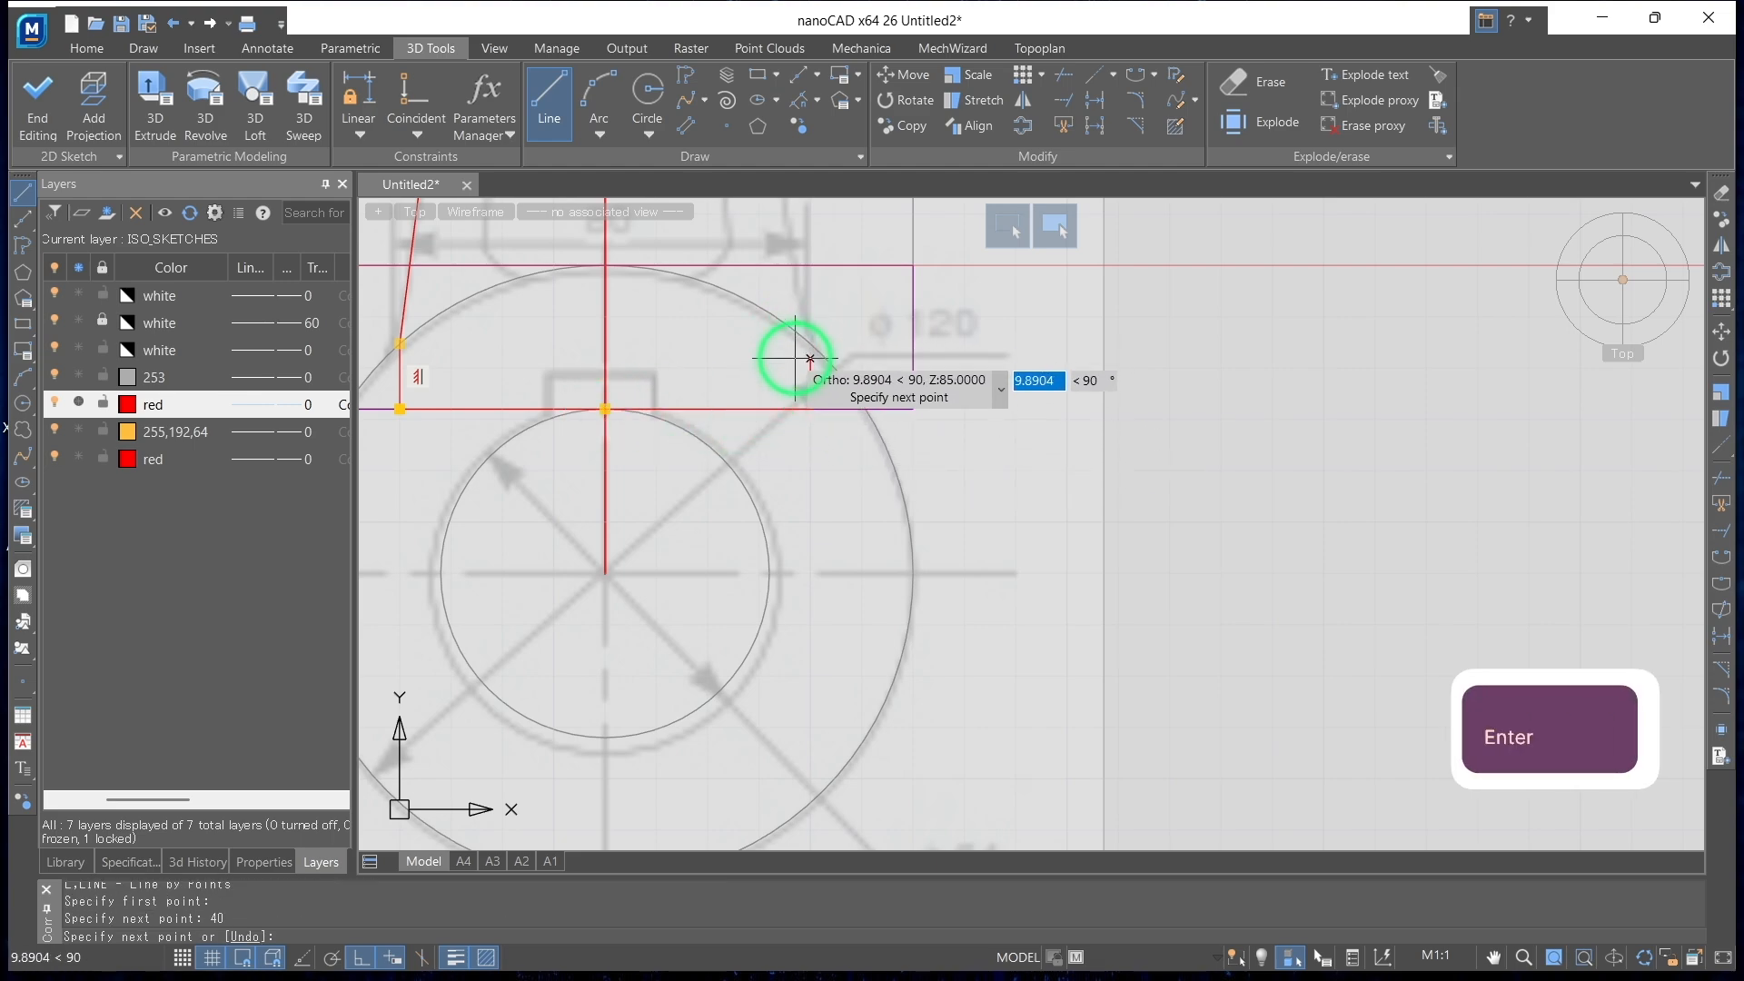
{"action": "key", "text": "Return"}
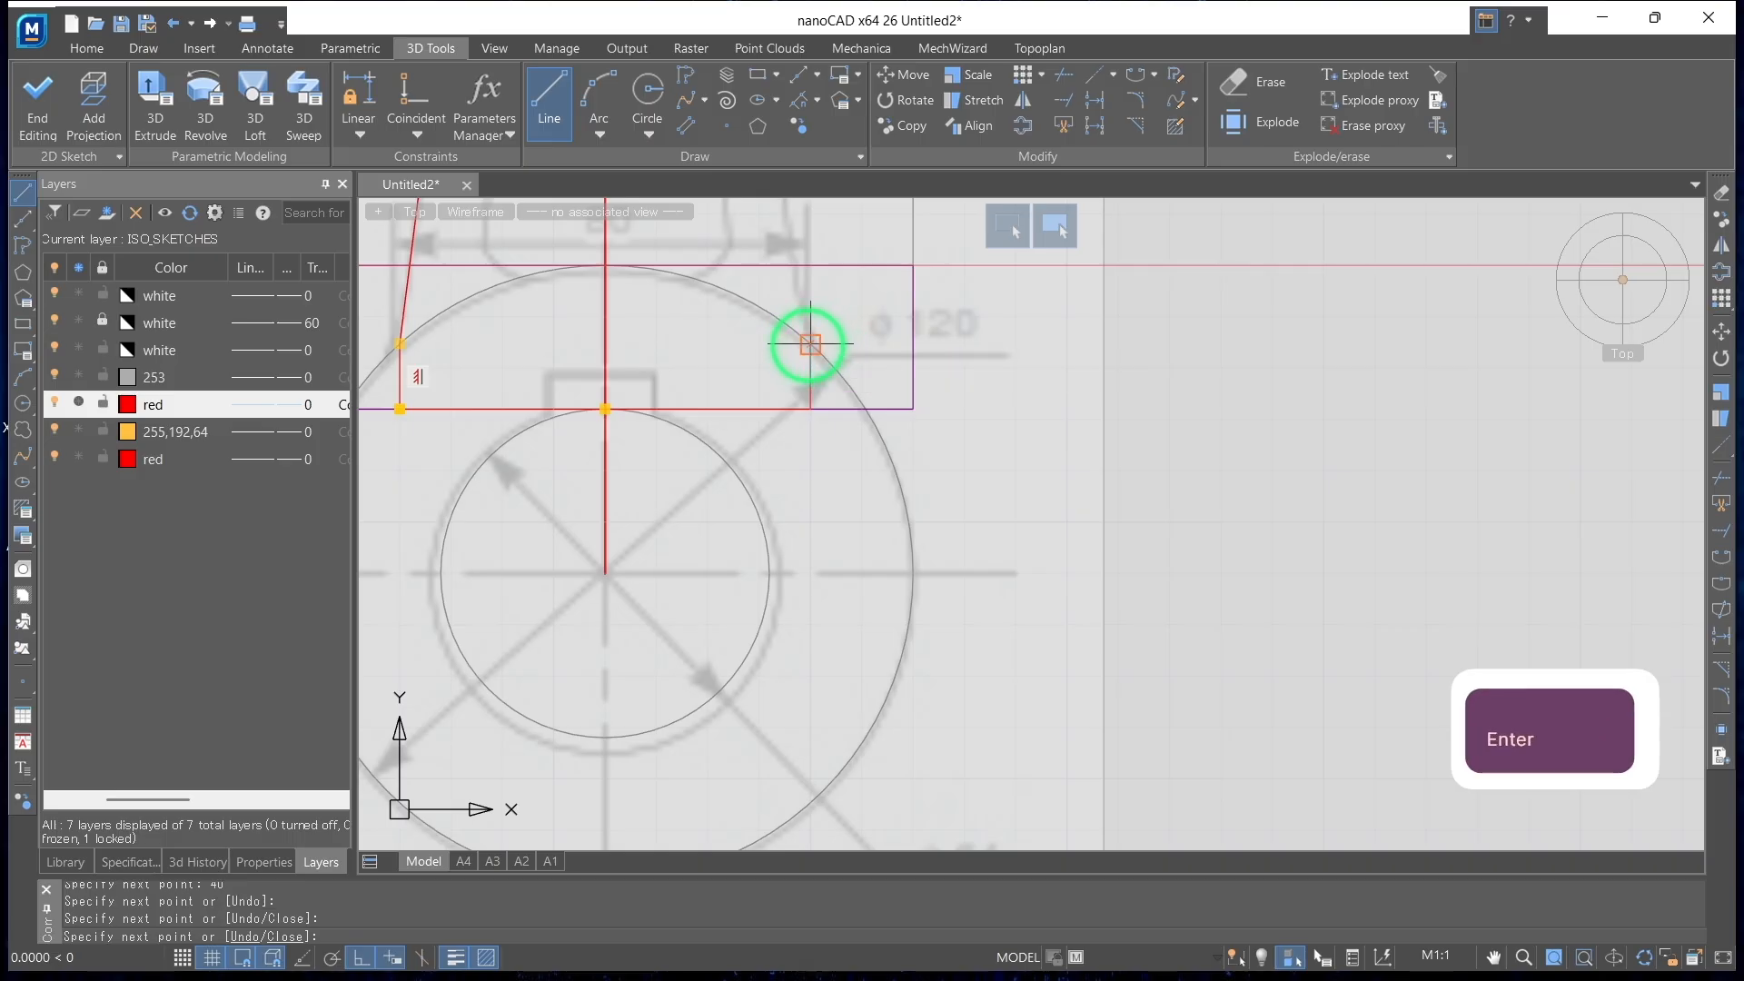
Sketch the arm's slanted right edge from the large end's outer circle up to the small circle
{"action": "left_click", "coordinate": [556, 101]}
{"action": "mouse_move", "coordinate": [992, 402]}
{"action": "middle_mouse_down"}
{"action": "mouse_move", "coordinate": [1137, 664]}
{"action": "mouse_move", "coordinate": [1195, 695]}
{"action": "middle_mouse_up"}
{"action": "left_click", "coordinate": [1011, 636]}
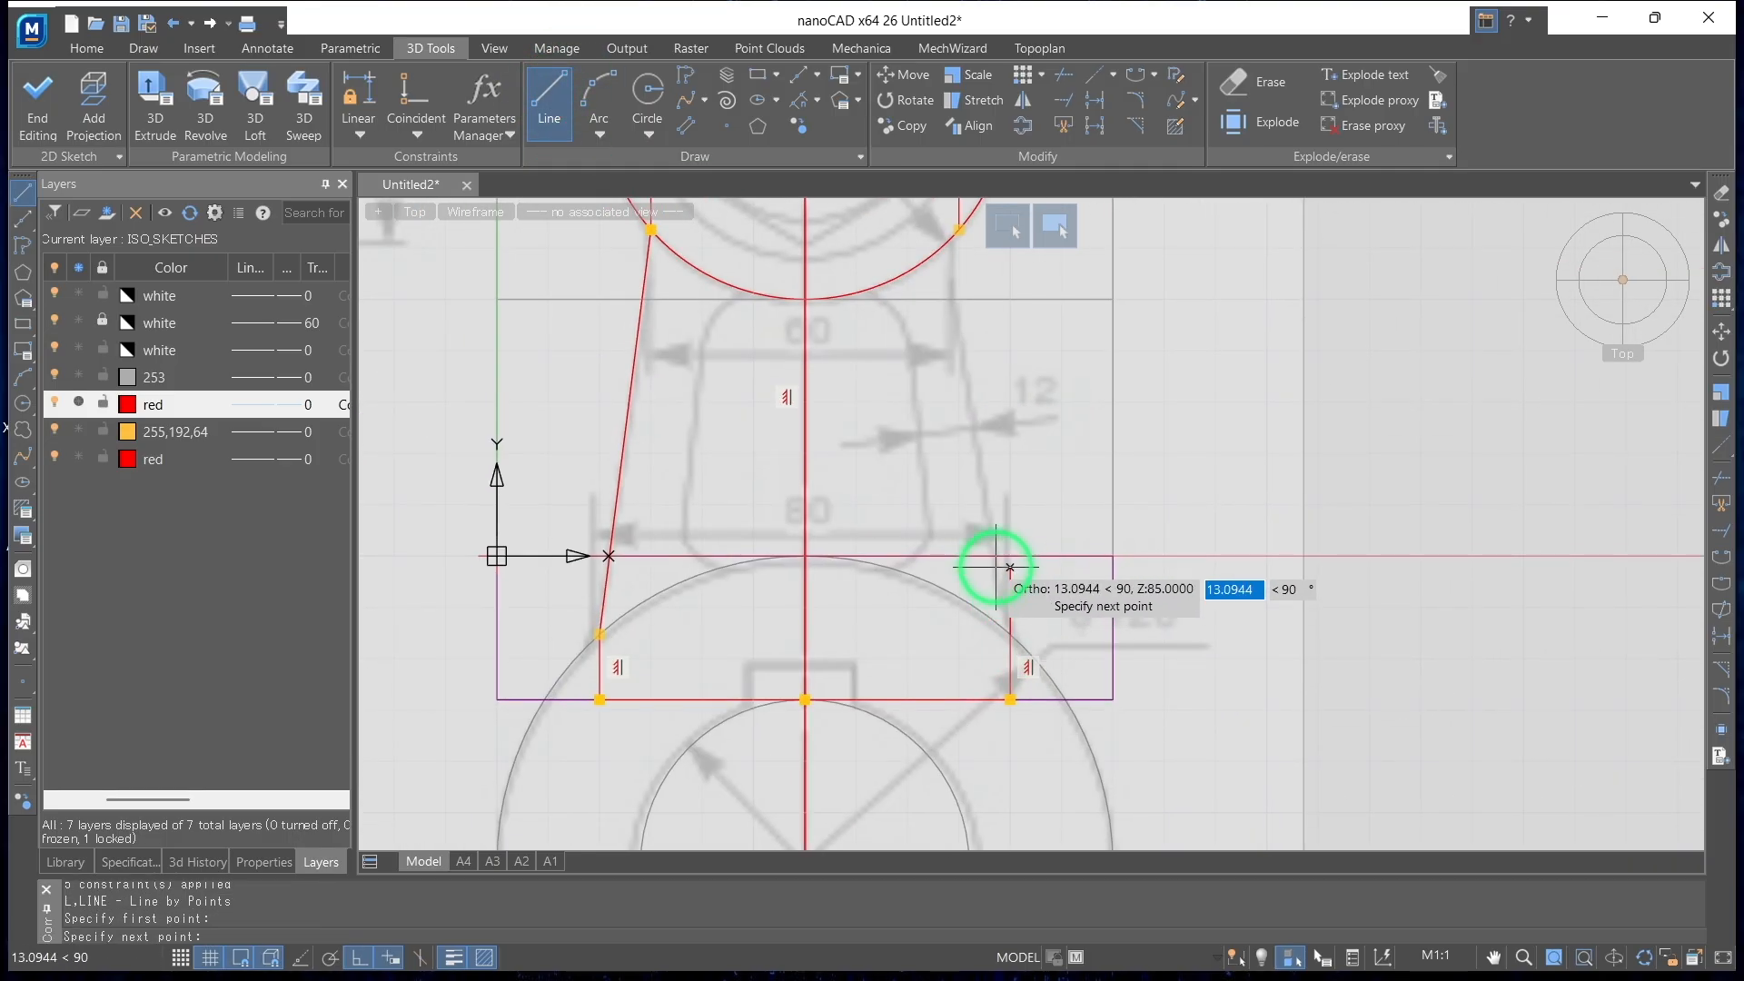
{"action": "scroll", "coordinate": [1005, 576], "scroll_direction": "down", "scroll_amount": 3}
{"action": "left_click", "coordinate": [979, 418]}
{"action": "key", "text": "Return"}
Start a 3D Extrude and select the tapered arm regions on both sides of the centre line as the profile
{"action": "middle_click_drag", "start_coordinate": [1175, 546], "coordinate": [826, 516], "text": "shift"}
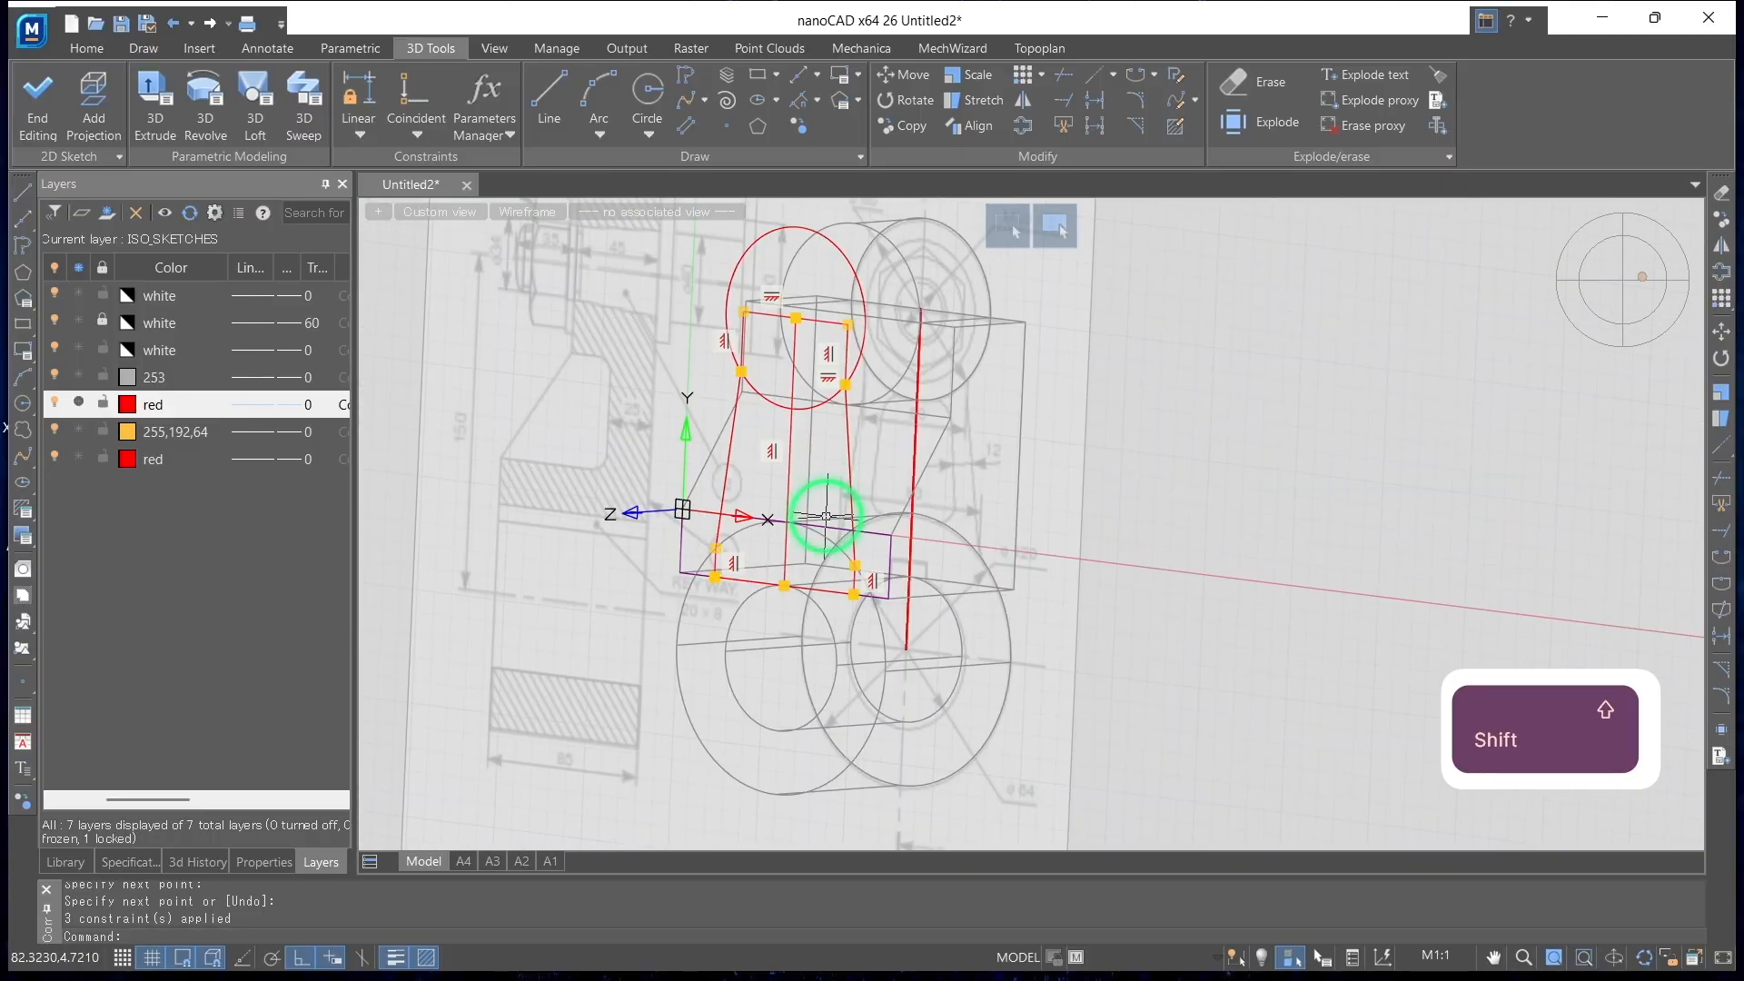
{"action": "left_click", "coordinate": [148, 103]}
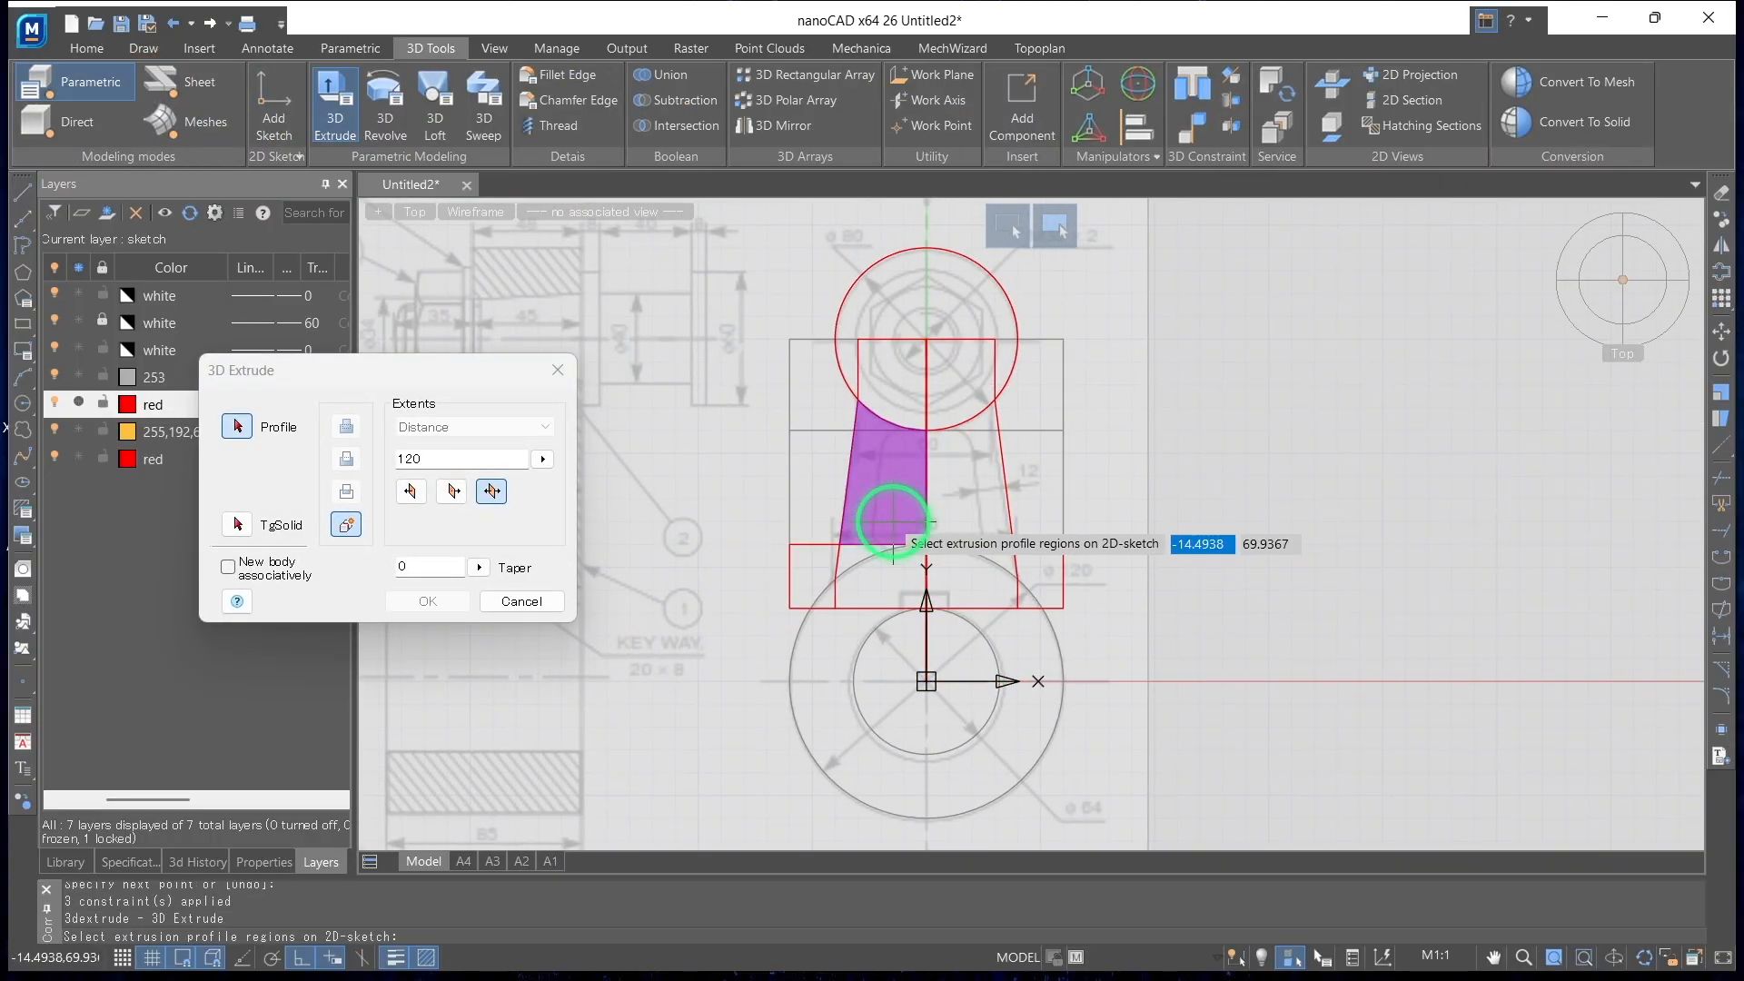
{"action": "left_click", "coordinate": [888, 504]}
{"action": "scroll", "coordinate": [836, 538], "scroll_direction": "up", "scroll_amount": 2}
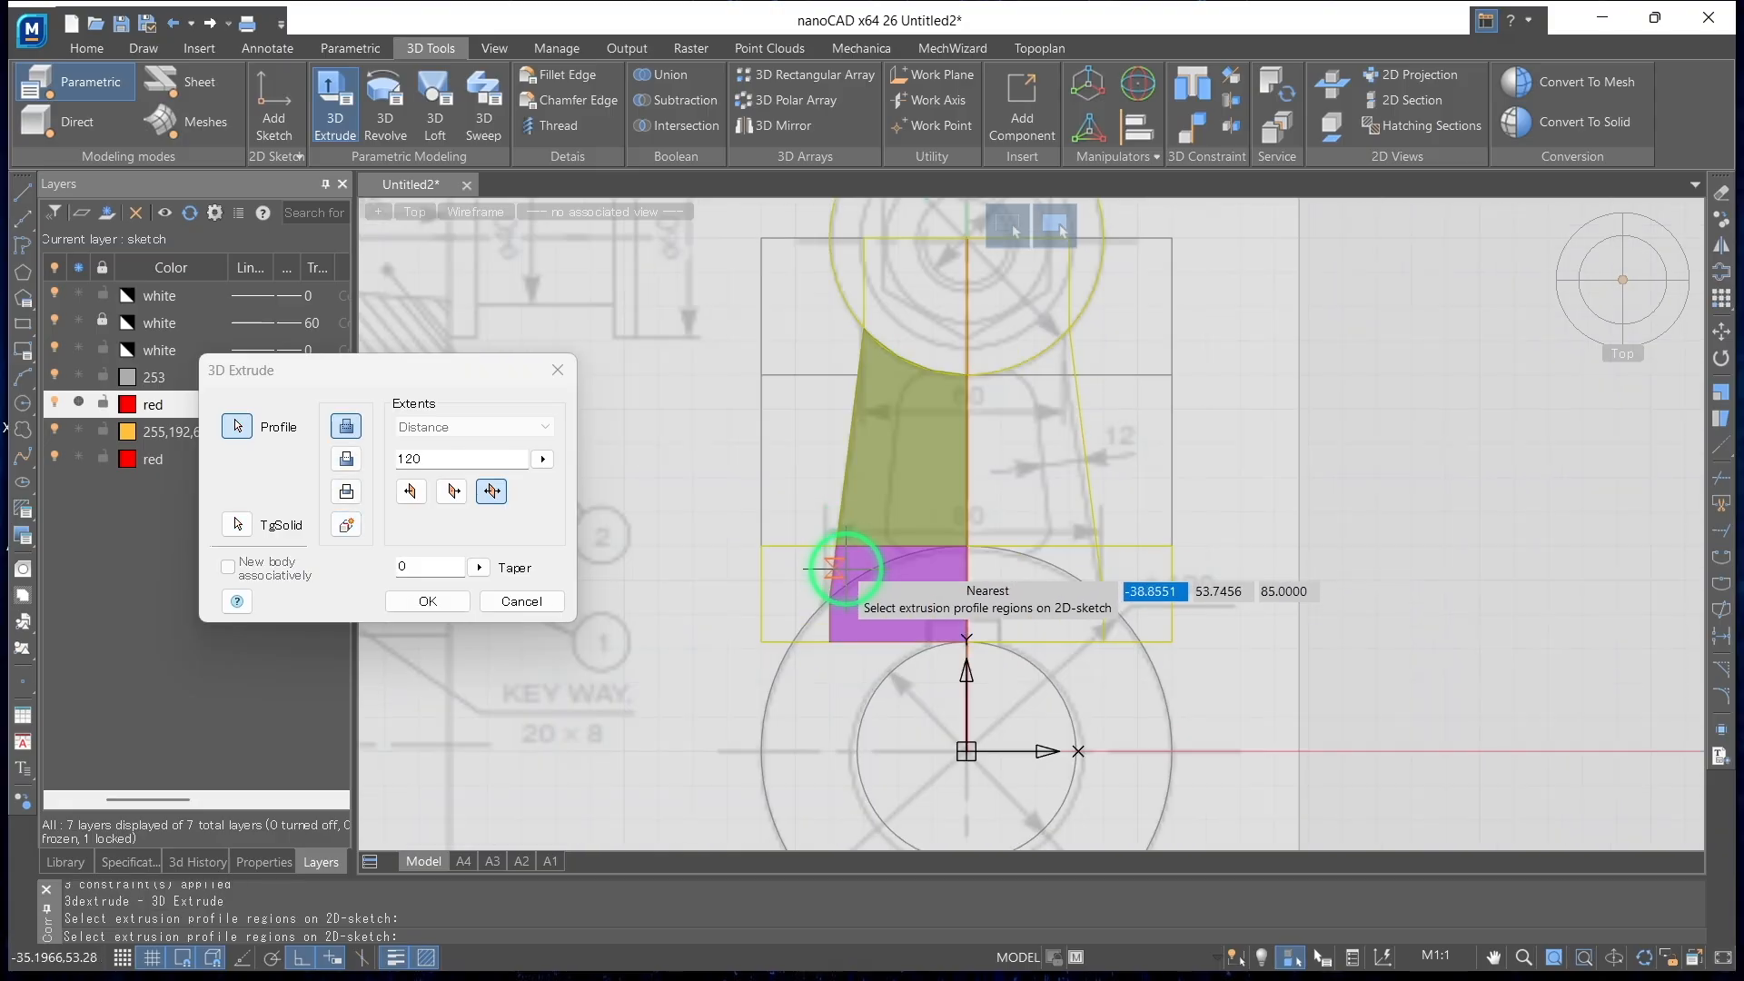
{"action": "scroll", "coordinate": [834, 571], "scroll_direction": "up", "scroll_amount": 2}
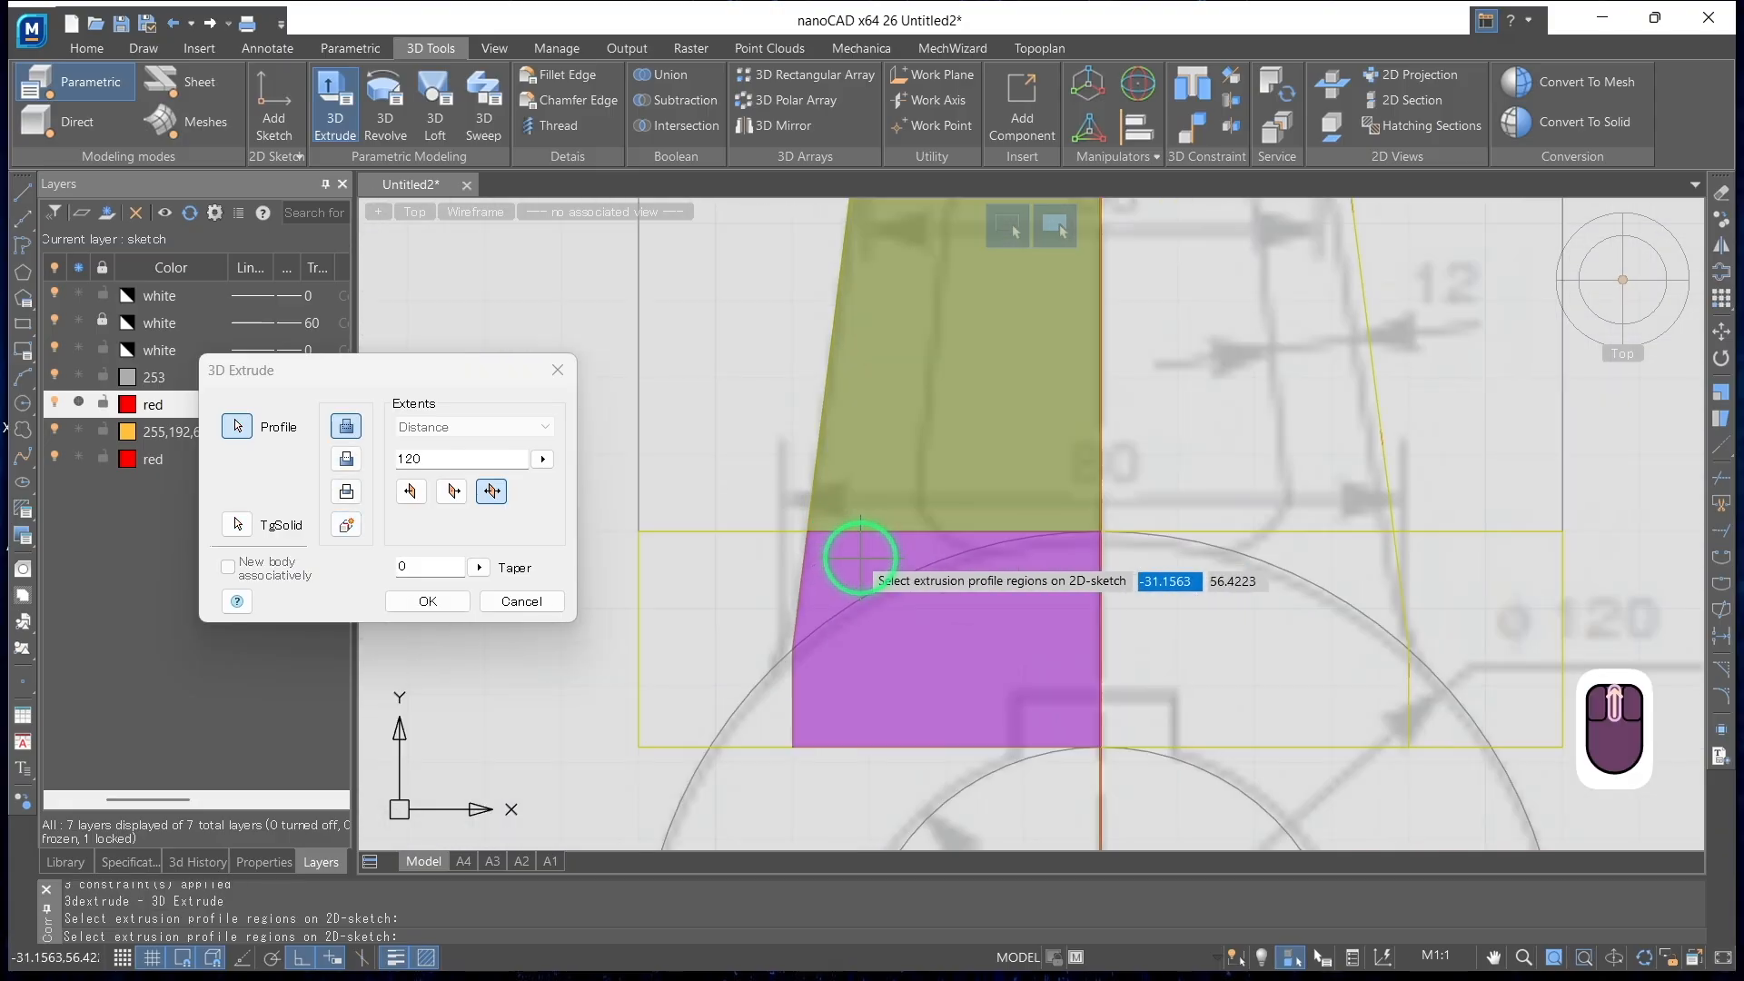
{"action": "left_click", "coordinate": [862, 609]}
{"action": "left_click", "coordinate": [1170, 595]}
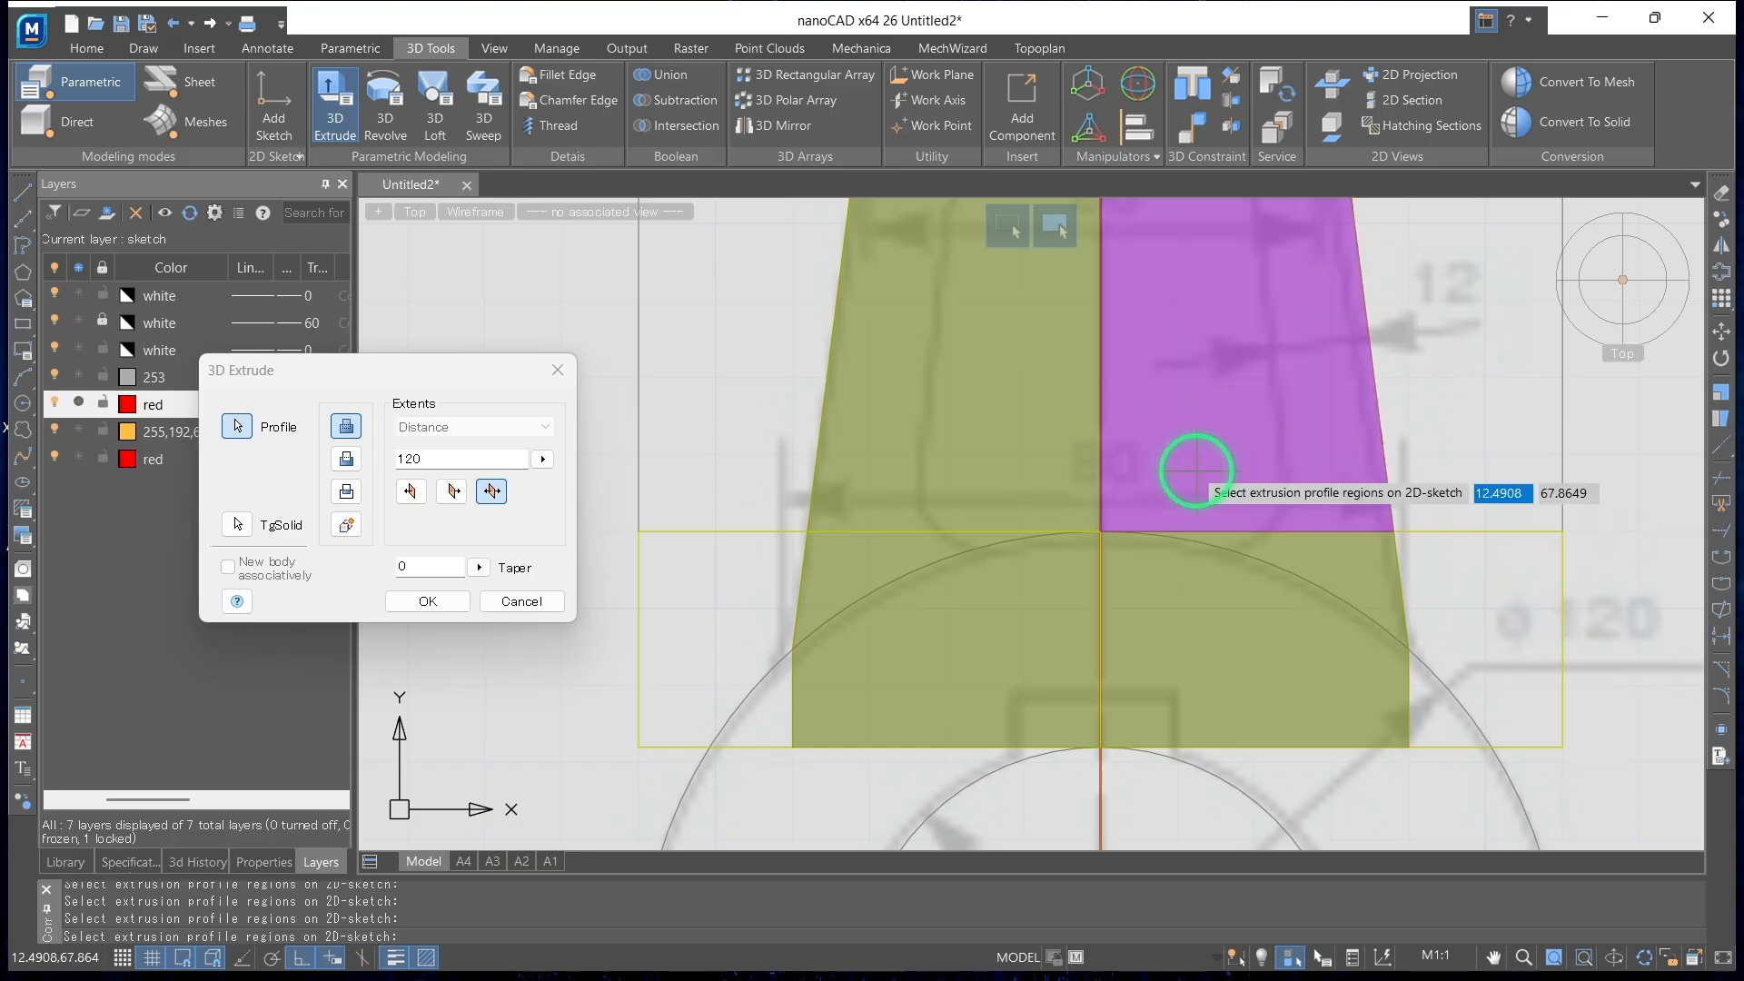
{"action": "scroll", "coordinate": [1198, 470], "scroll_direction": "down", "scroll_amount": 3}
Set the tapered arm profile's extrusion distance to 85
{"action": "middle_click_drag", "start_coordinate": [1410, 611], "coordinate": [799, 554], "text": "shift"}
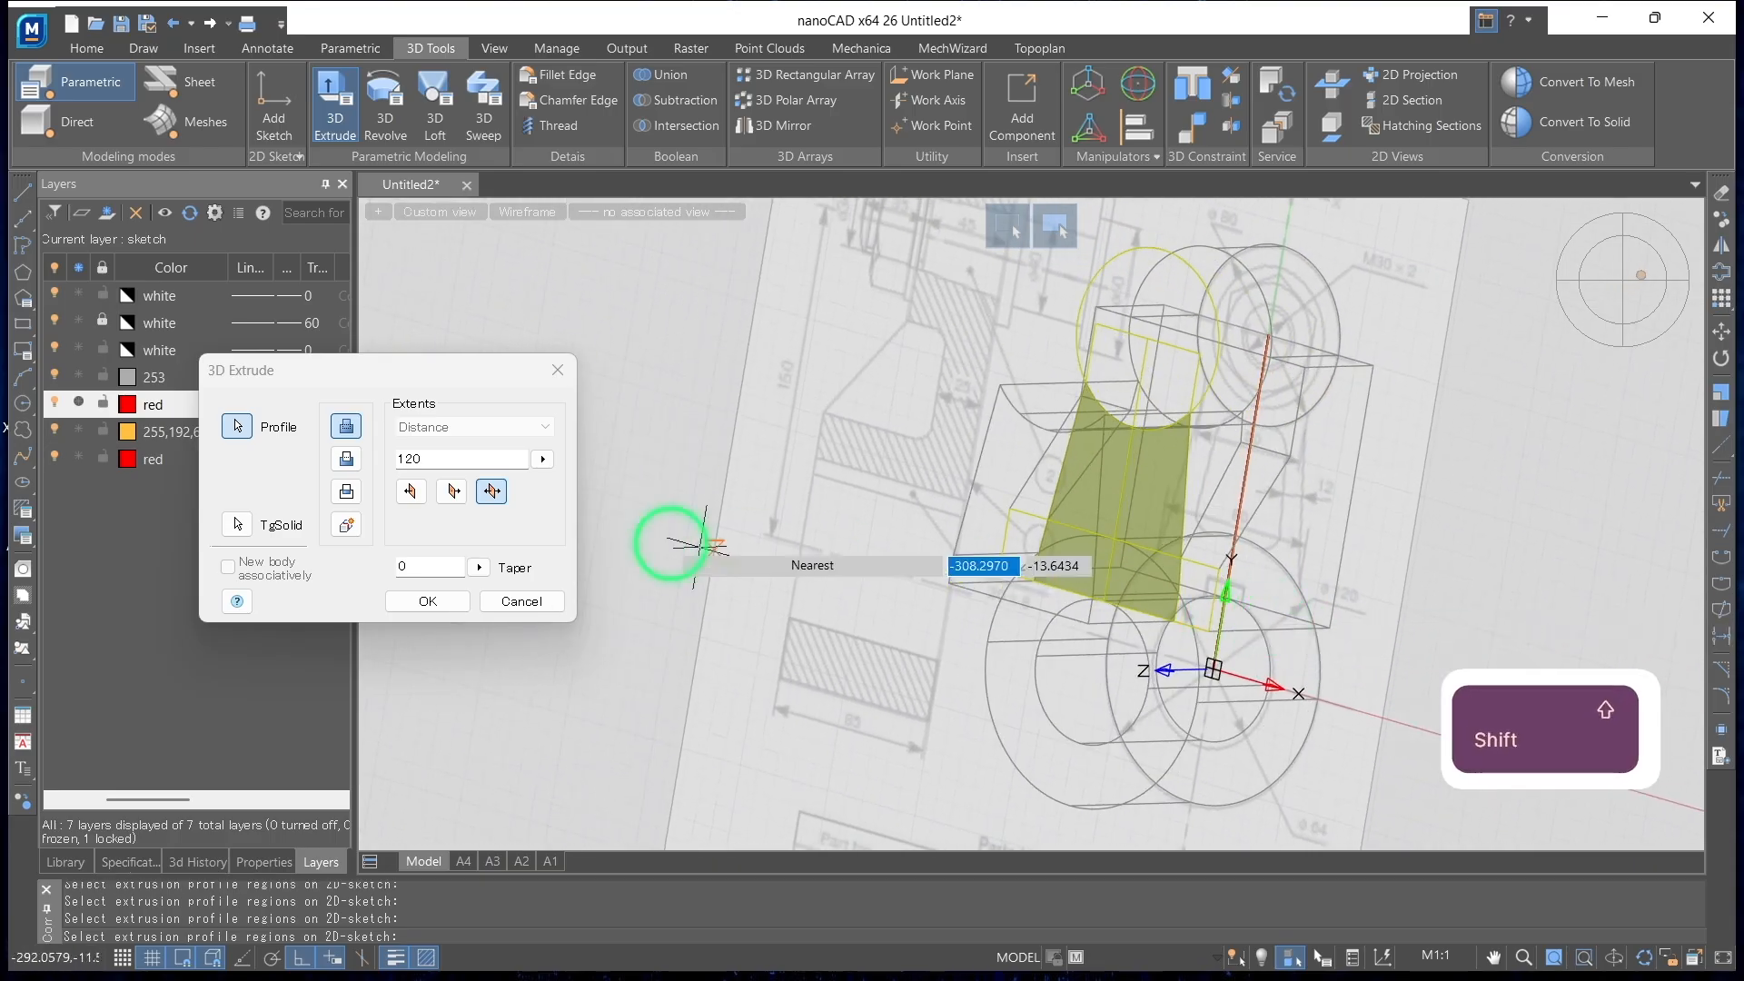
{"action": "middle_click_drag", "start_coordinate": [1288, 530], "coordinate": [1176, 482], "text": "shift"}
{"action": "scroll", "coordinate": [1043, 689], "scroll_direction": "down", "scroll_amount": 2}
{"action": "scroll", "coordinate": [1041, 686], "scroll_direction": "up", "scroll_amount": 2}
{"action": "scroll", "coordinate": [1041, 686], "scroll_direction": "down", "scroll_amount": 2}
{"action": "middle_click_drag", "start_coordinate": [1043, 685], "coordinate": [918, 659]}
{"action": "scroll", "coordinate": [1029, 664], "scroll_direction": "up", "scroll_amount": 5}
{"action": "scroll", "coordinate": [1183, 613], "scroll_direction": "down", "scroll_amount": 4}
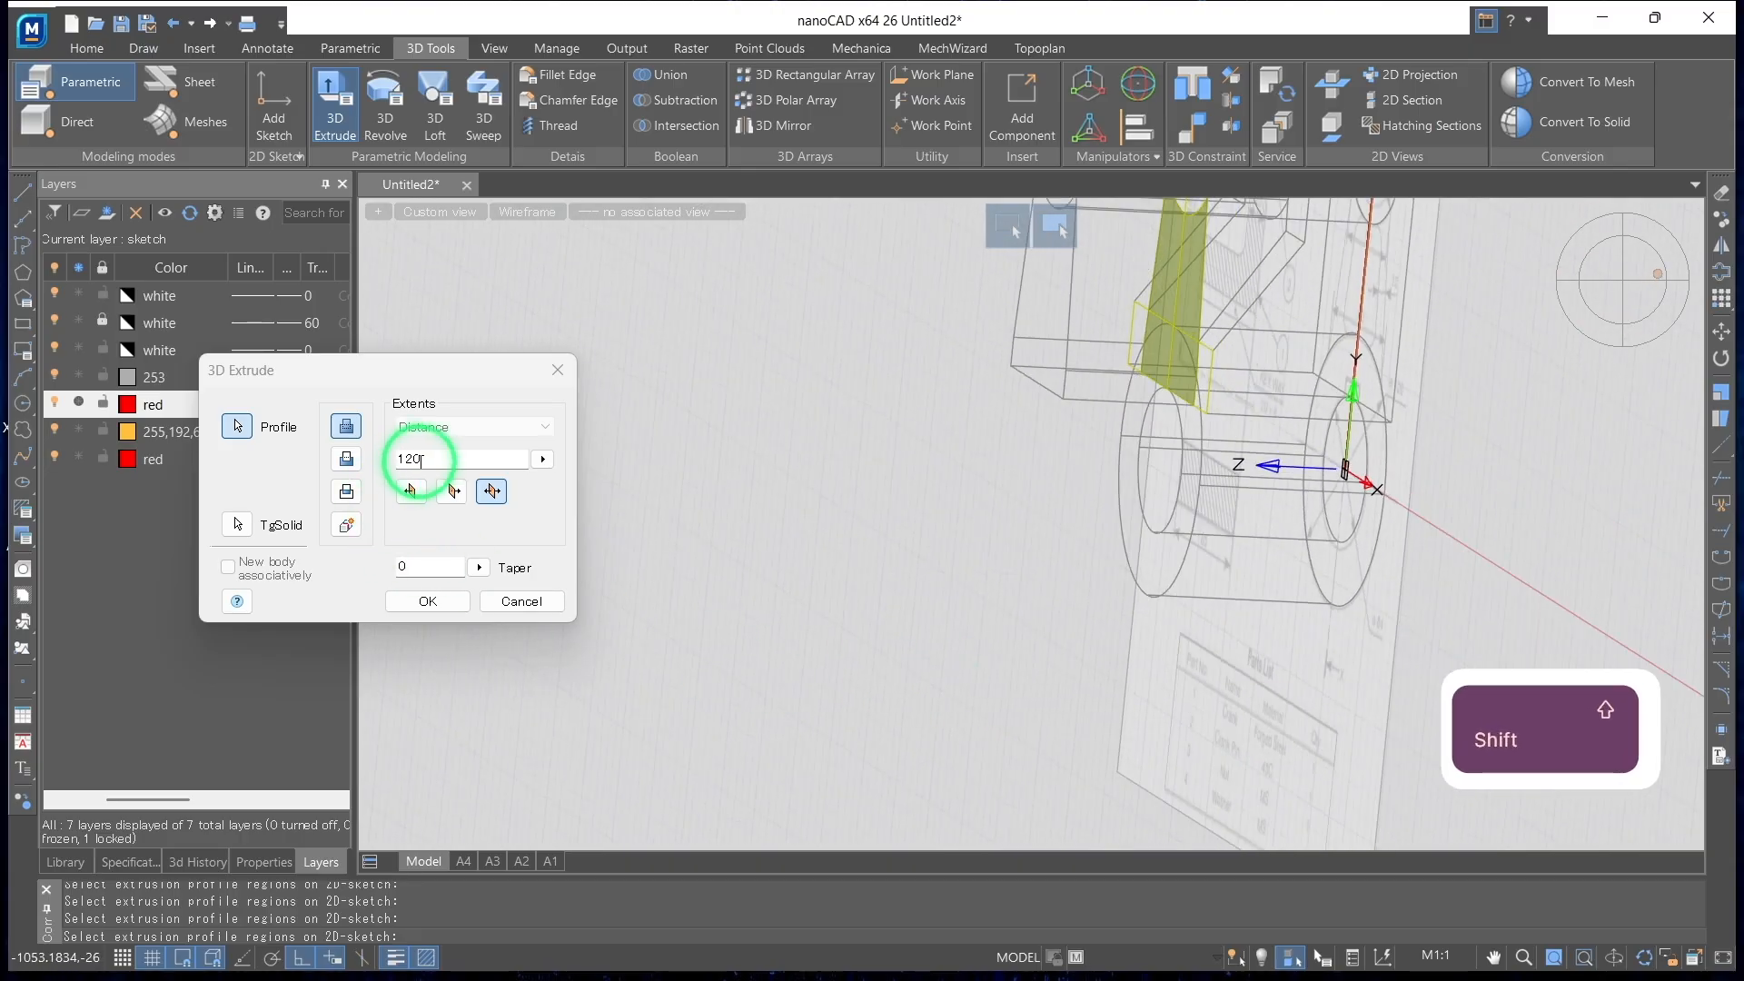
{"action": "left_click_drag", "start_coordinate": [417, 459], "coordinate": [346, 452]}
{"action": "type", "text": "8"}
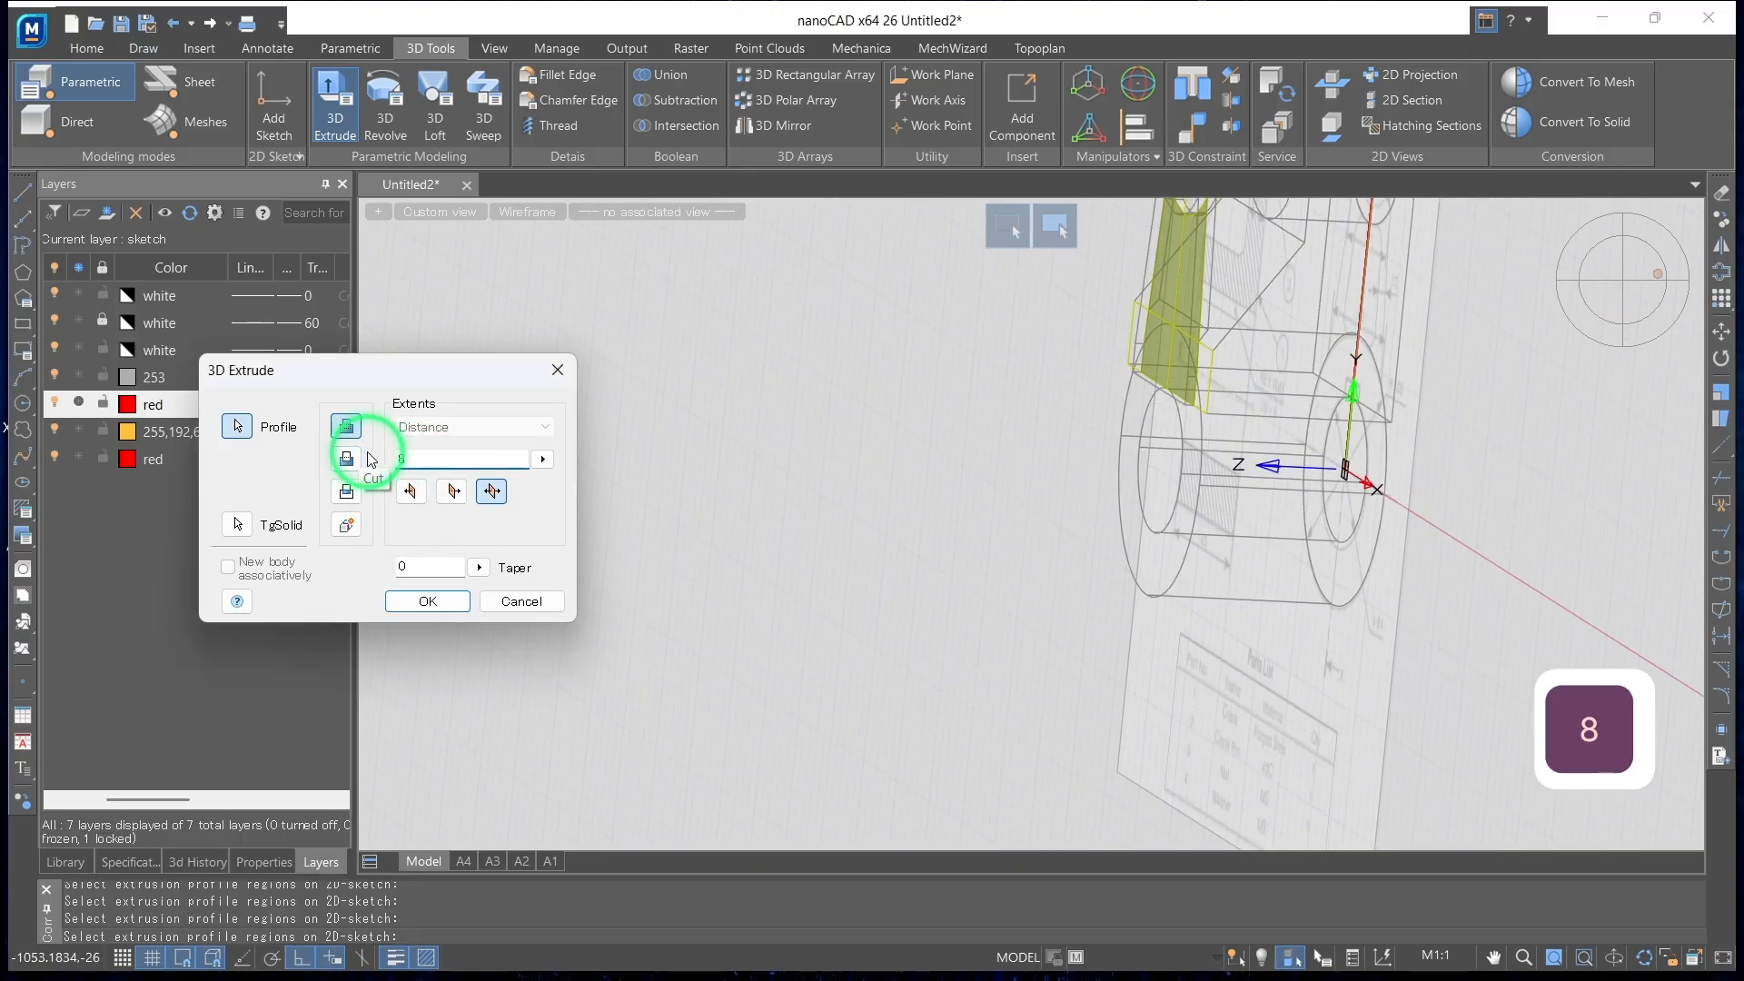
{"action": "type", "text": "5"}
Change the extrusion from symmetric to one-sided, running from the sketch plane back through the crank
{"action": "scroll", "coordinate": [999, 407], "scroll_direction": "down", "scroll_amount": 2}
{"action": "middle_click_drag", "start_coordinate": [965, 447], "coordinate": [769, 581]}
{"action": "left_click", "coordinate": [454, 492]}
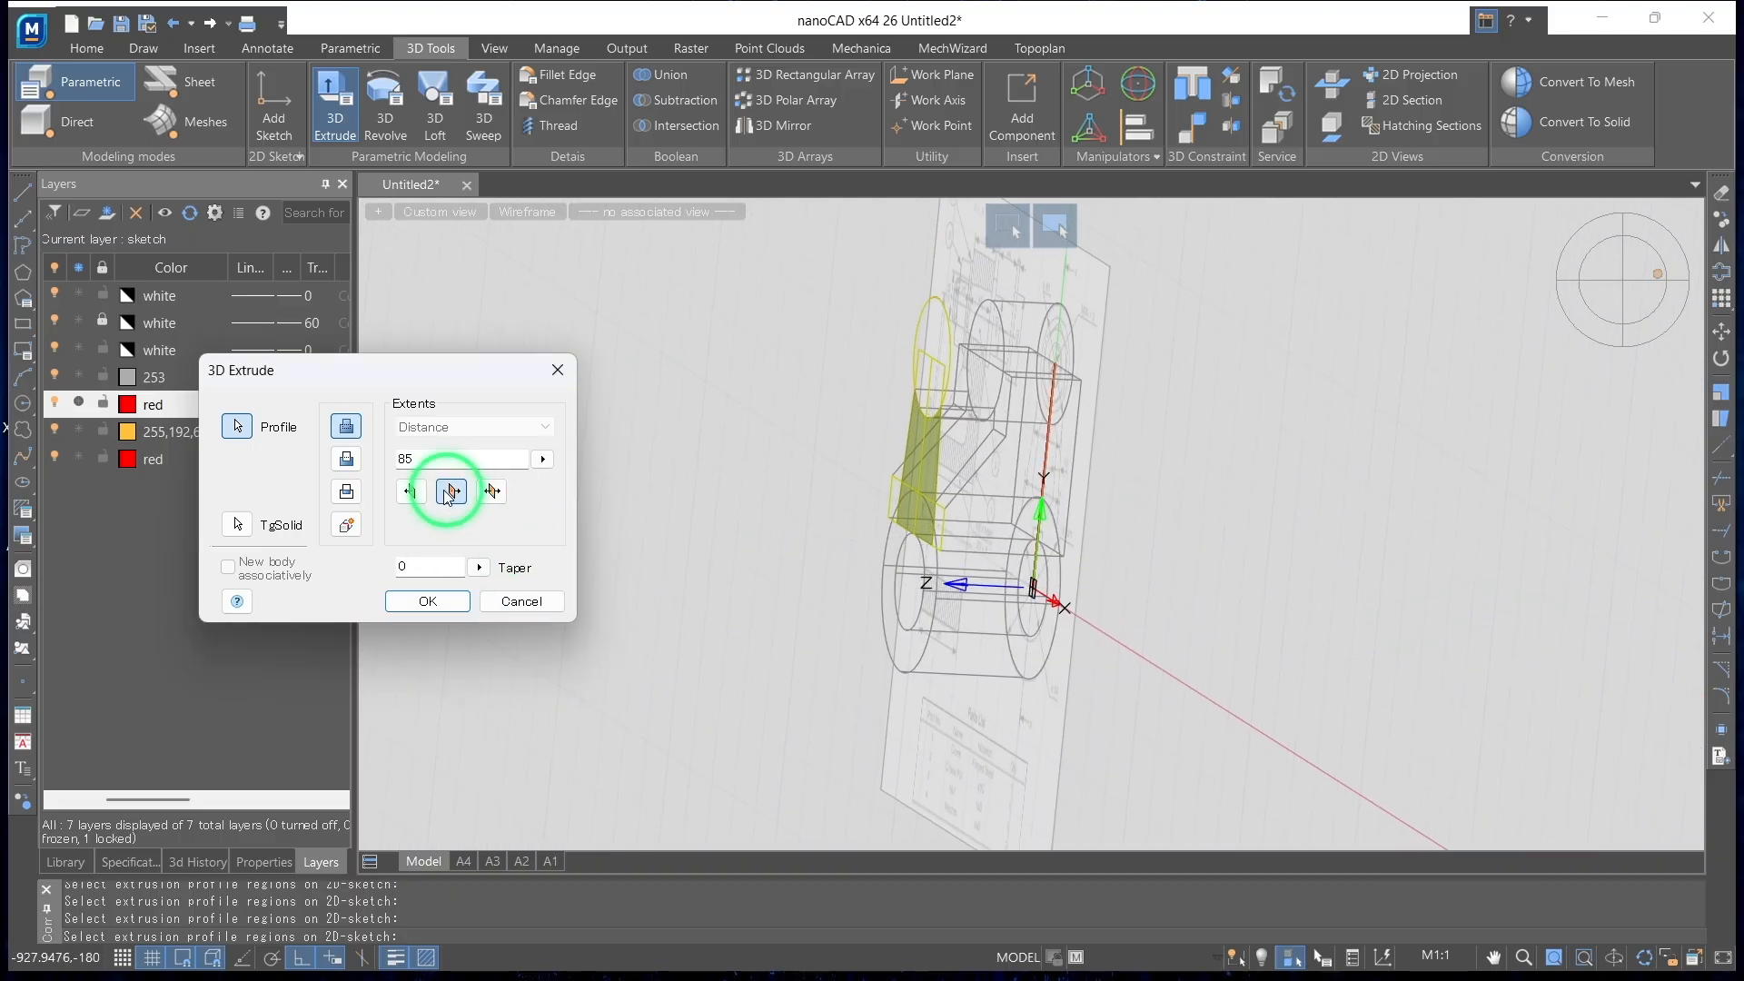
{"action": "left_click", "coordinate": [462, 487]}
{"action": "mouse_move", "coordinate": [864, 498]}
{"action": "middle_mouse_down", "text": "shift"}
{"action": "mouse_move", "coordinate": [945, 518]}
{"action": "mouse_move", "coordinate": [1107, 488]}
{"action": "mouse_move", "coordinate": [1156, 564]}
{"action": "mouse_move", "coordinate": [1134, 500]}
{"action": "middle_mouse_up", "text": "shift"}
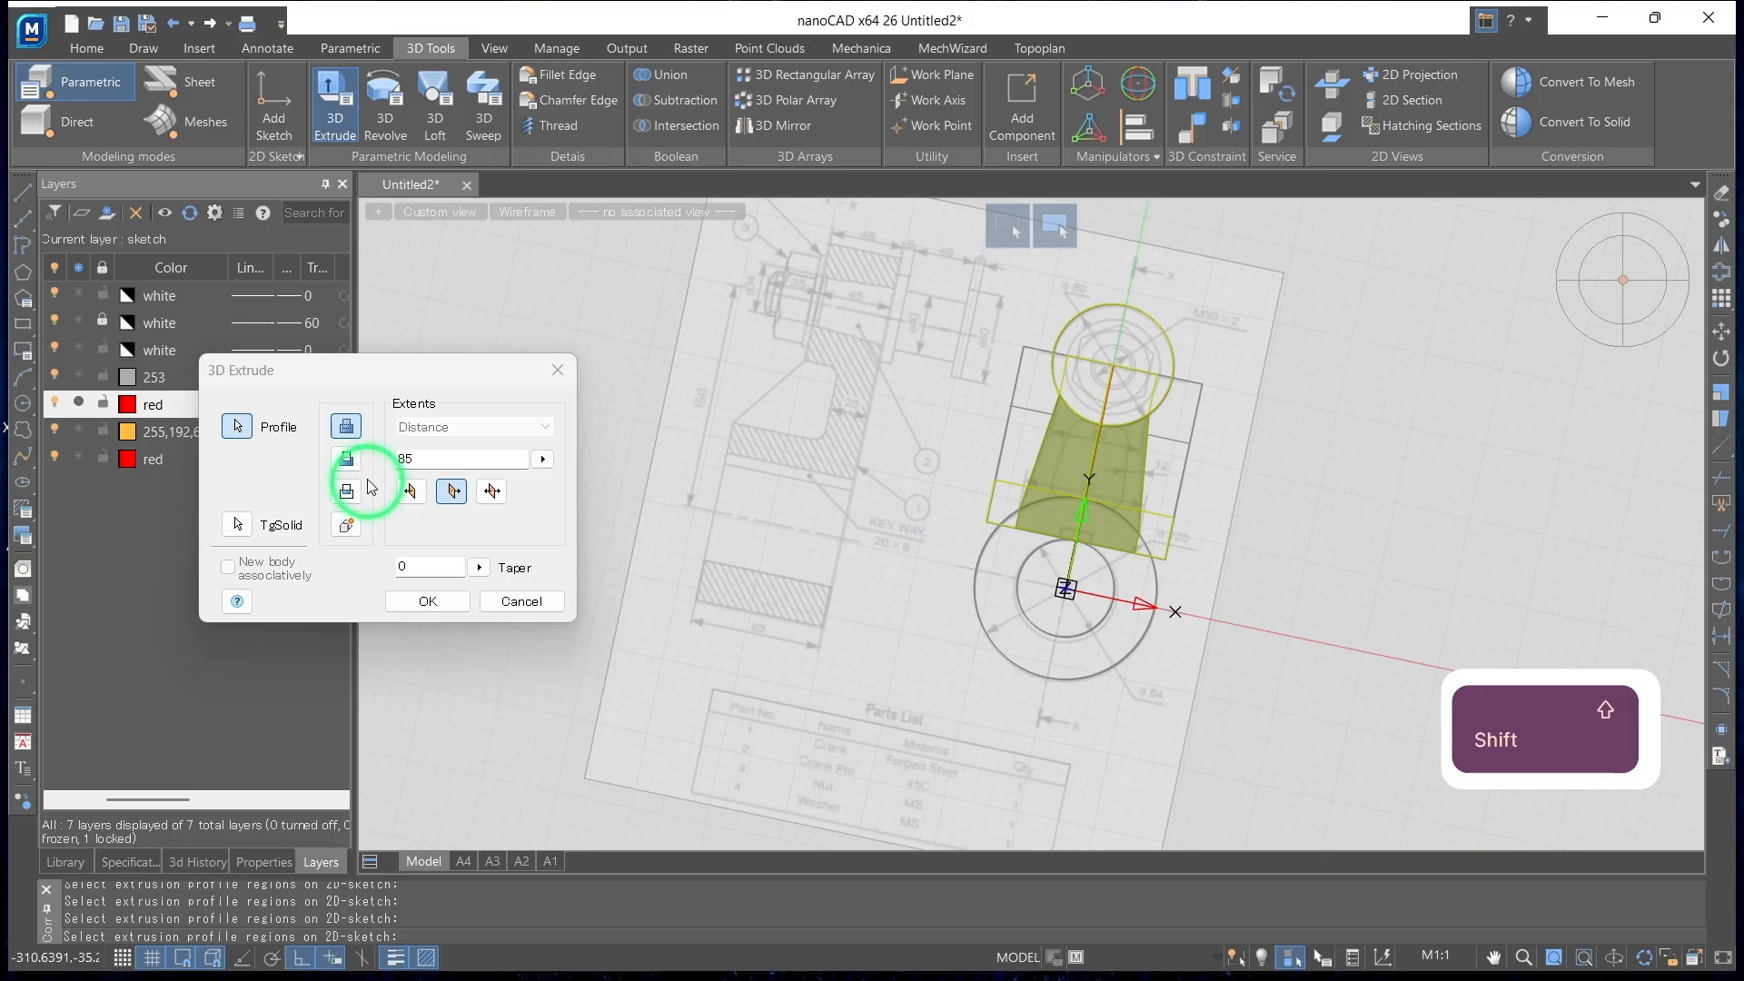
Set the tapered extrusion to an intersection, pick the existing connecting arm as the target solid, and create it
{"action": "left_click", "coordinate": [270, 509]}
{"action": "key", "text": "Escape"}
{"action": "left_click", "coordinate": [879, 547]}
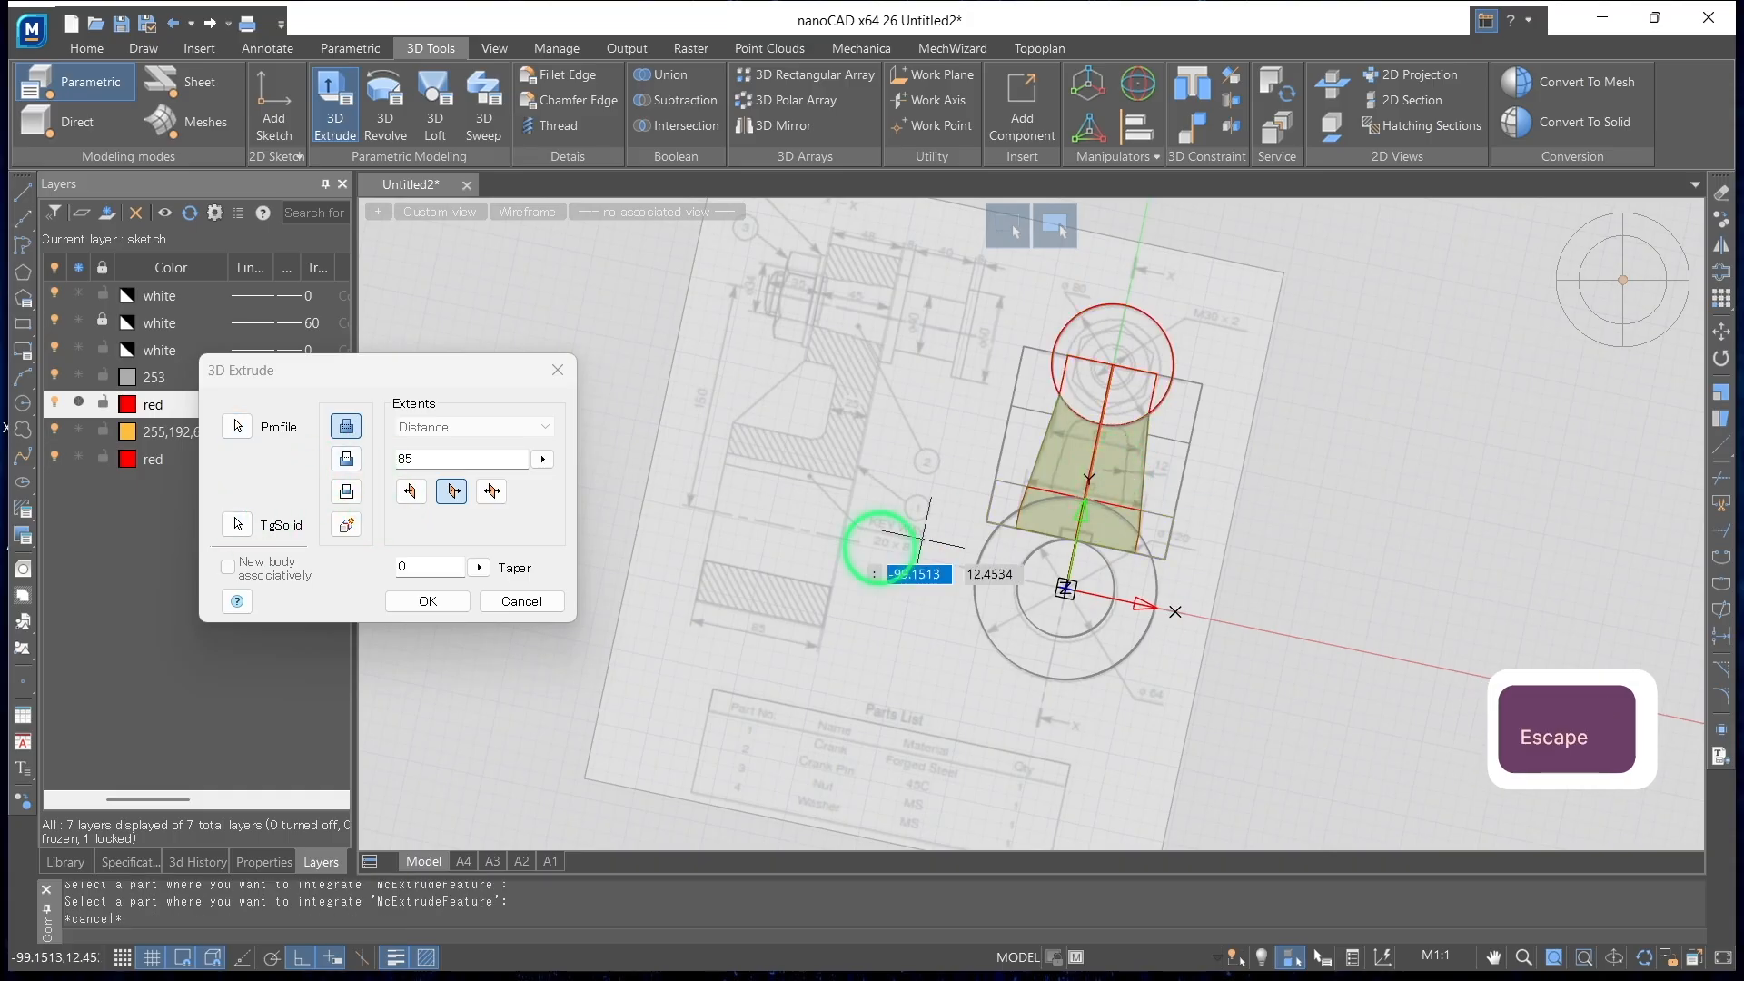
{"action": "left_click", "coordinate": [346, 493]}
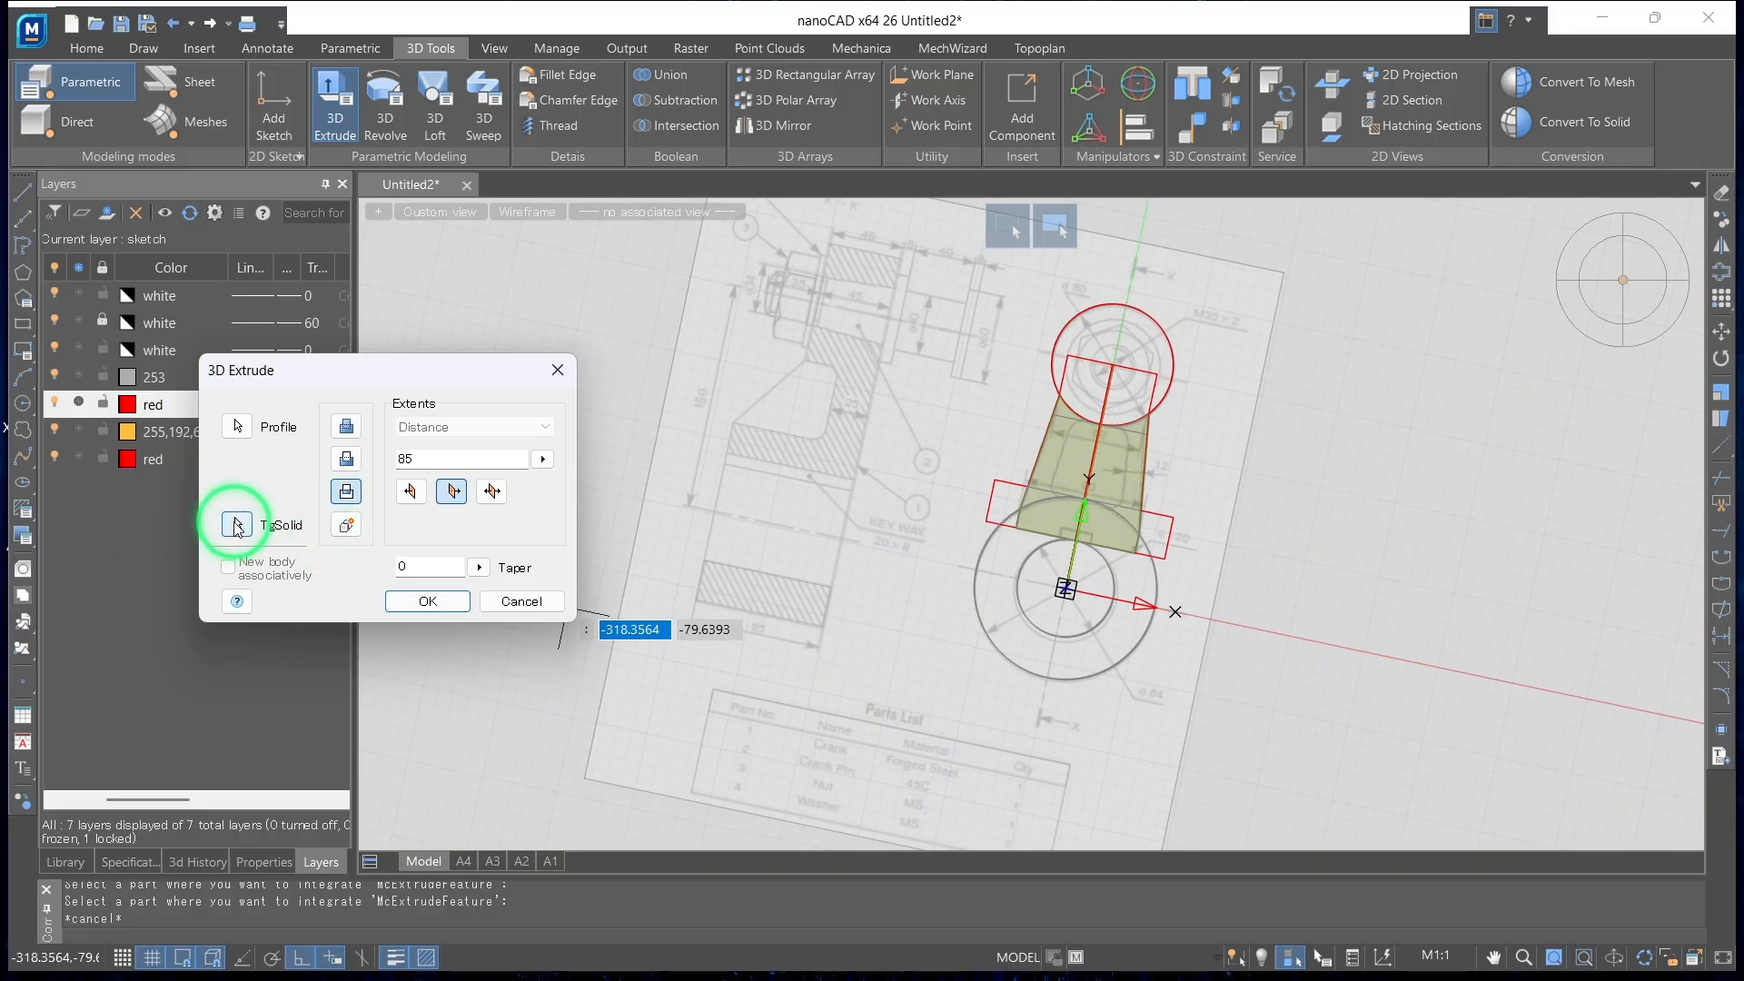
{"action": "left_click", "coordinate": [237, 525]}
{"action": "middle_click_drag", "start_coordinate": [1075, 584], "coordinate": [1195, 631], "text": "shift"}
{"action": "key", "text": "Return"}
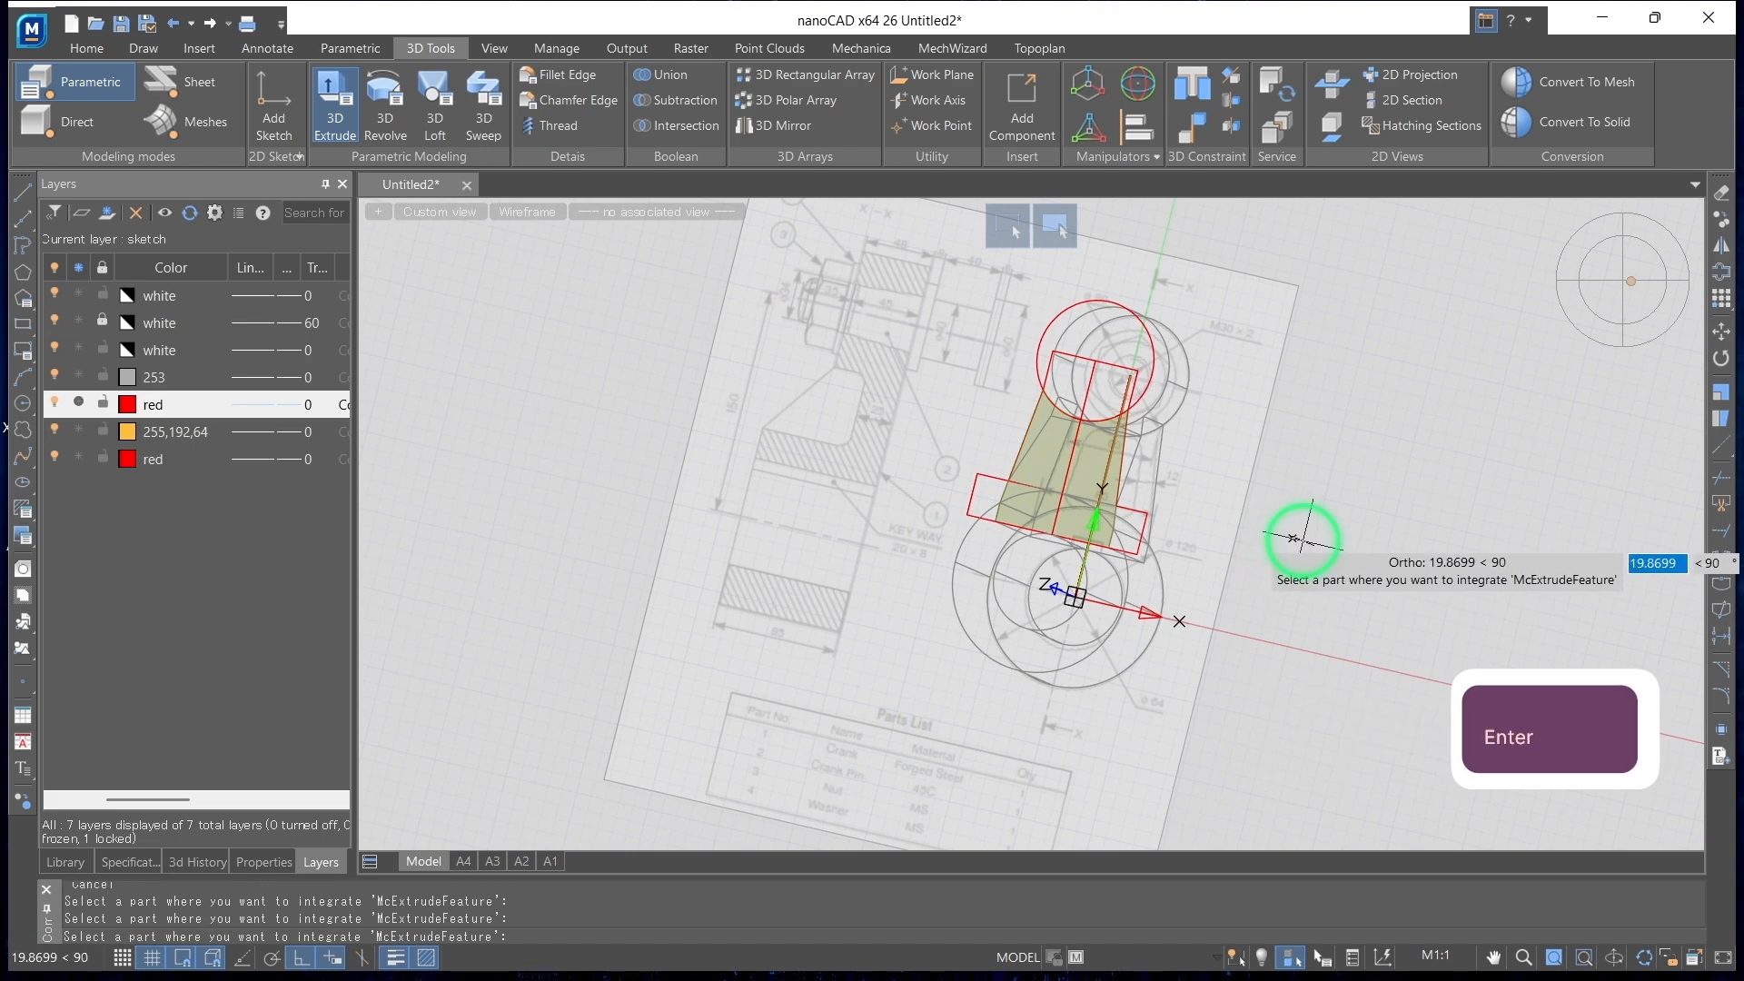
{"action": "key", "text": "Escape"}
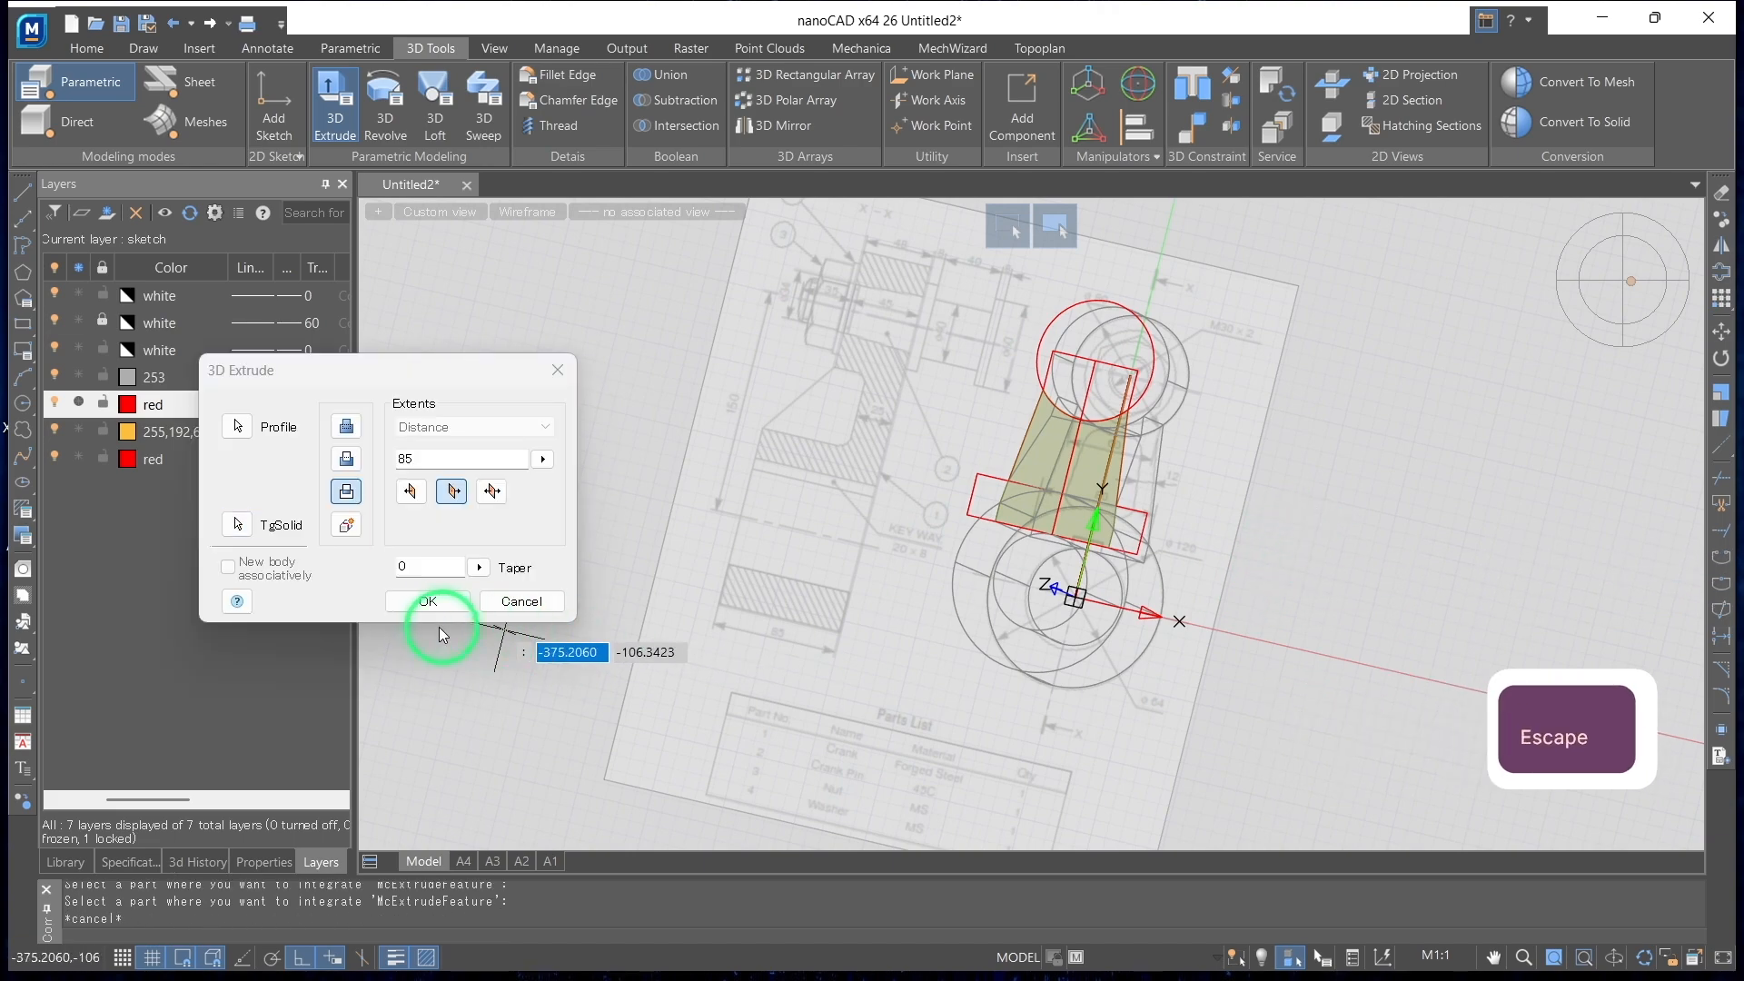
{"action": "left_click", "coordinate": [428, 601]}
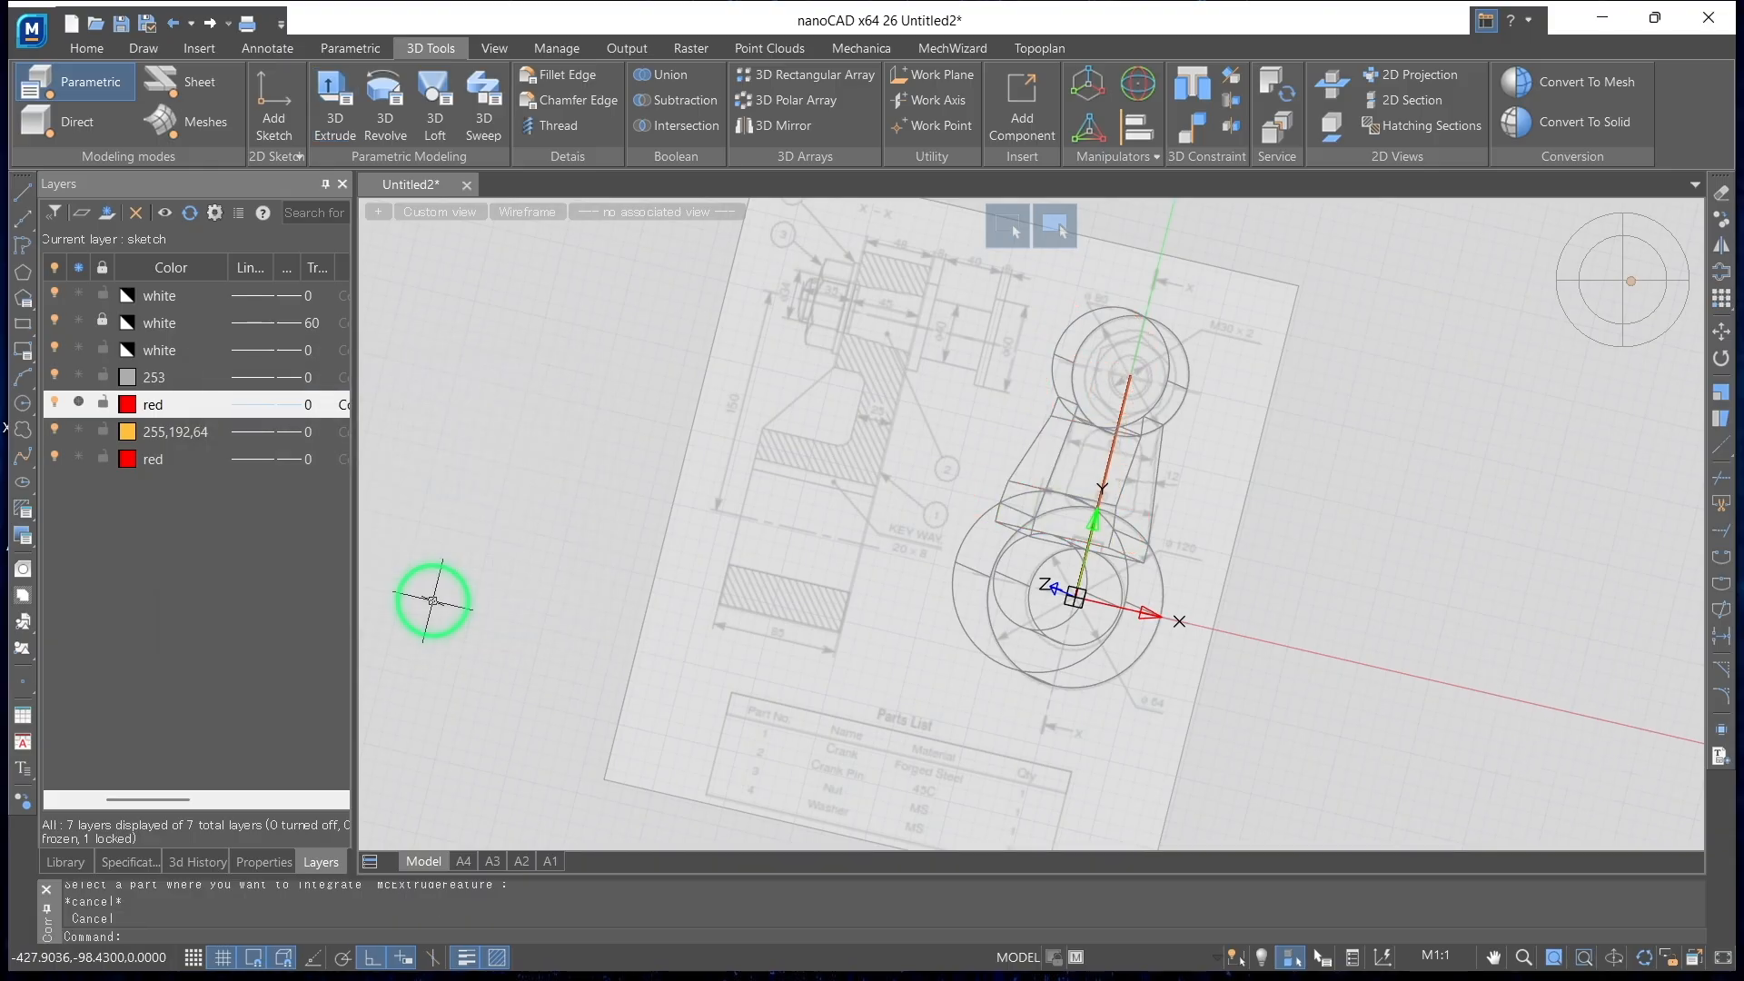
Inspect the intersected arm from several angles, then examine its recess outline in the Top view
{"action": "mouse_move", "coordinate": [922, 520]}
{"action": "middle_mouse_down", "text": "shift"}
{"action": "mouse_move", "coordinate": [792, 629]}
{"action": "mouse_move", "coordinate": [970, 557]}
{"action": "mouse_move", "coordinate": [1028, 654]}
{"action": "mouse_move", "coordinate": [969, 573]}
{"action": "mouse_move", "coordinate": [1009, 555]}
{"action": "middle_mouse_up", "text": "shift"}
{"action": "middle_click_drag", "start_coordinate": [1110, 476], "coordinate": [924, 565], "text": "shift"}
{"action": "mouse_move", "coordinate": [847, 569]}
{"action": "middle_mouse_down", "text": "shift"}
{"action": "mouse_move", "coordinate": [1130, 510]}
{"action": "mouse_move", "coordinate": [1564, 364]}
{"action": "middle_mouse_up", "text": "shift"}
{"action": "left_click", "coordinate": [1625, 280]}
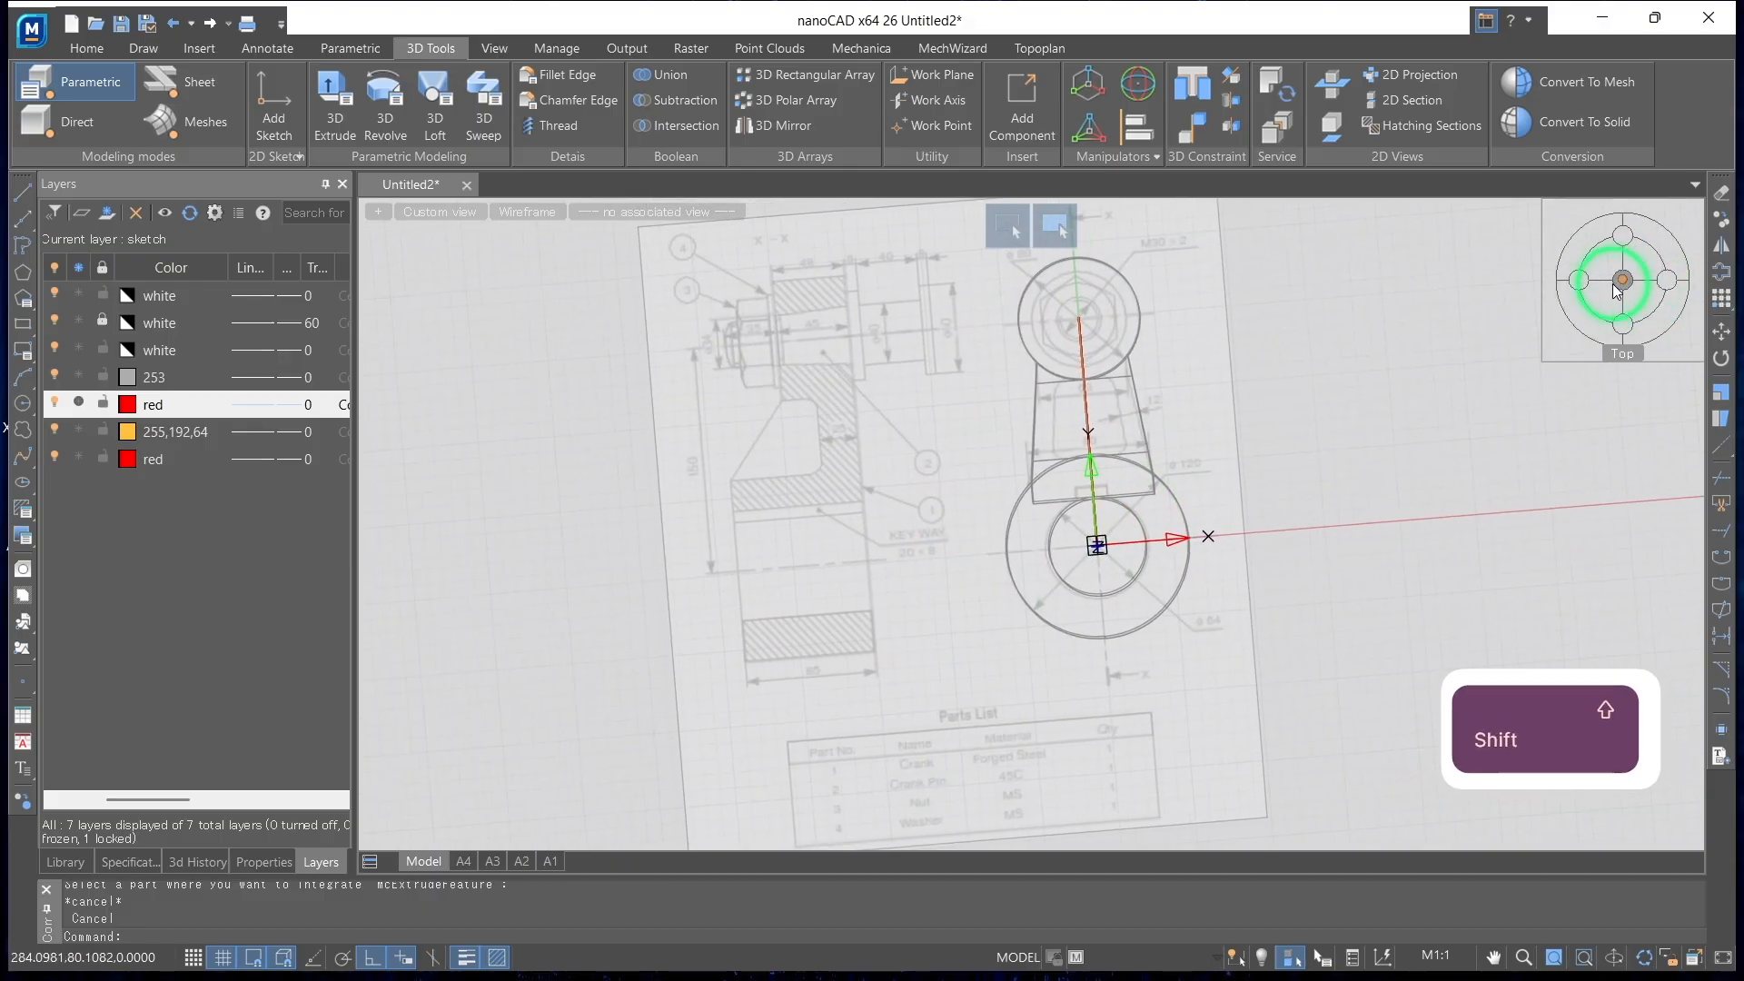
{"action": "scroll", "coordinate": [1219, 421], "scroll_direction": "up", "scroll_amount": 5}
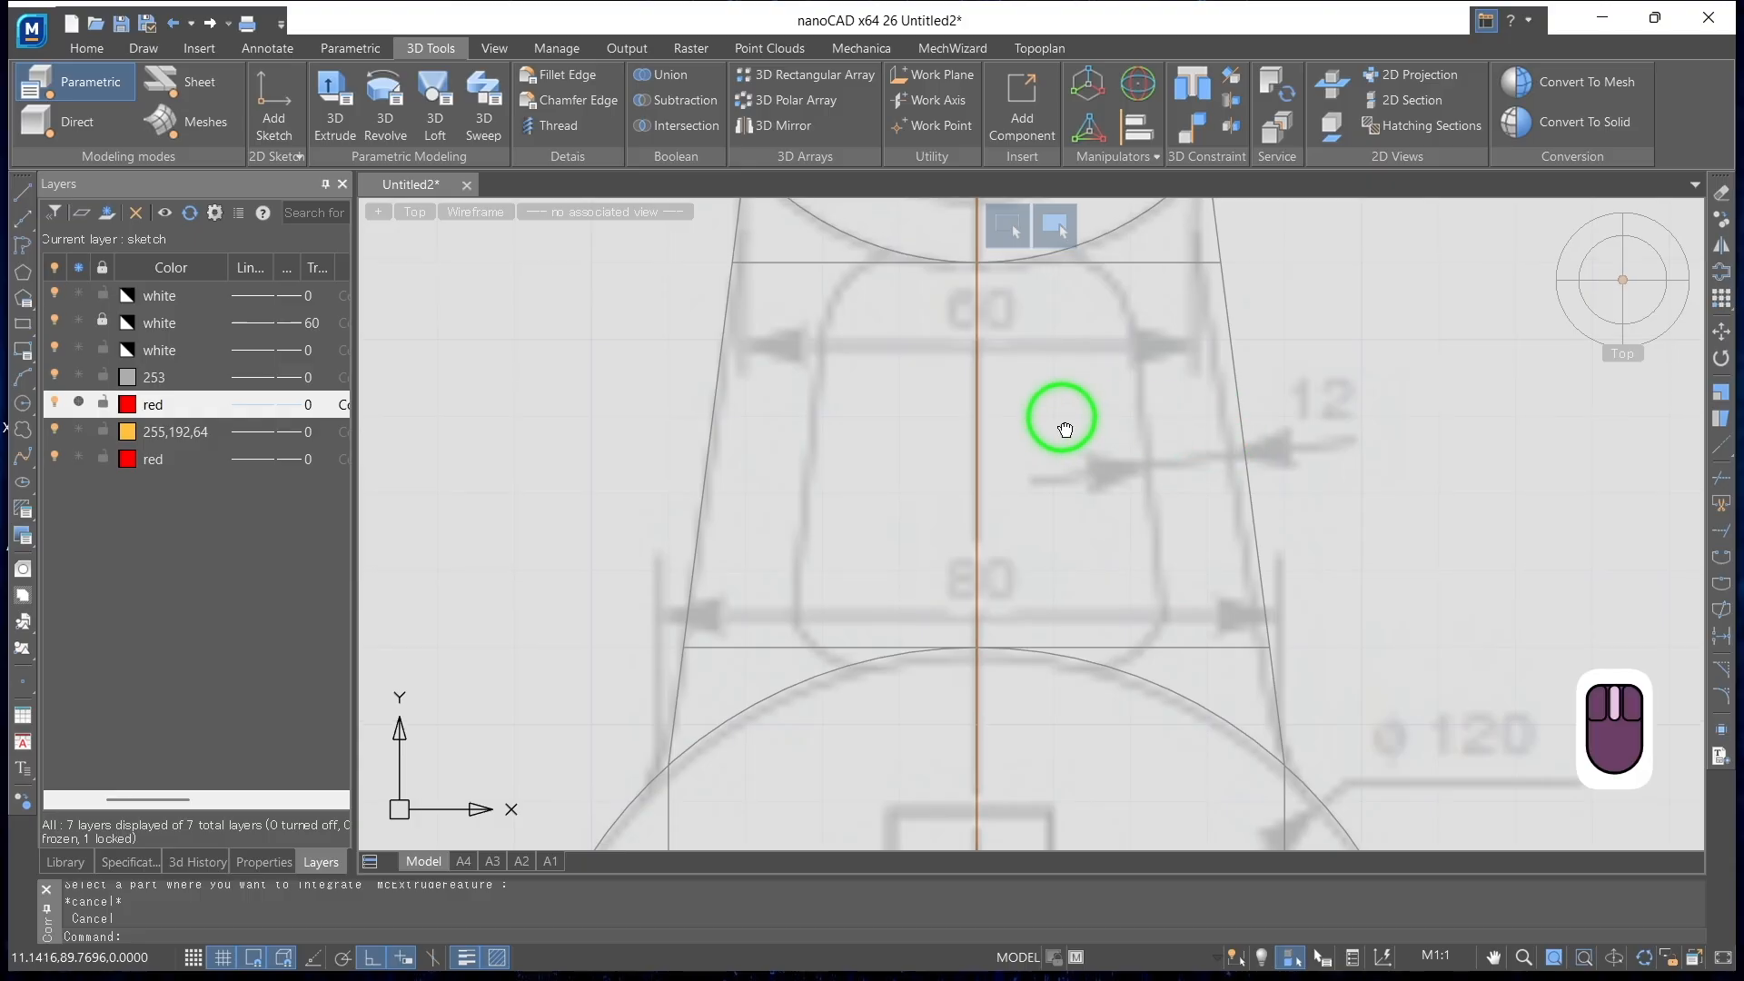
{"action": "scroll", "coordinate": [1059, 409], "scroll_direction": "down", "scroll_amount": 5}
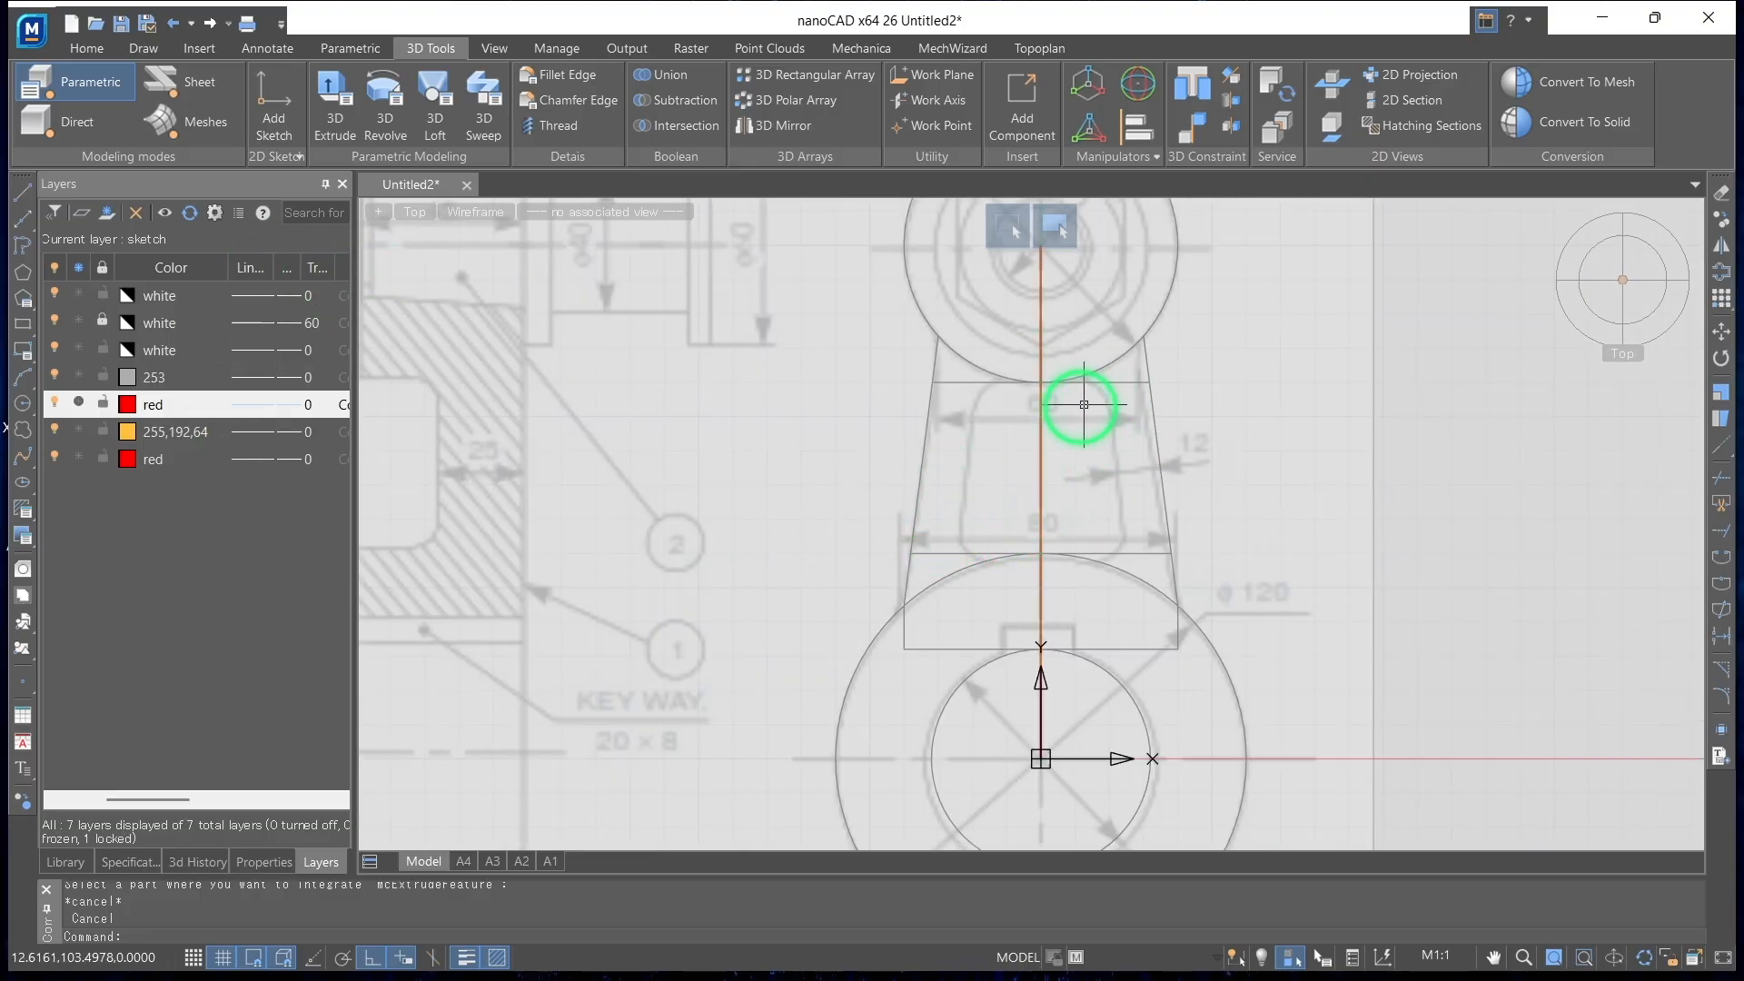
{"action": "left_click", "coordinate": [144, 48]}
{"action": "left_click", "coordinate": [40, 107]}
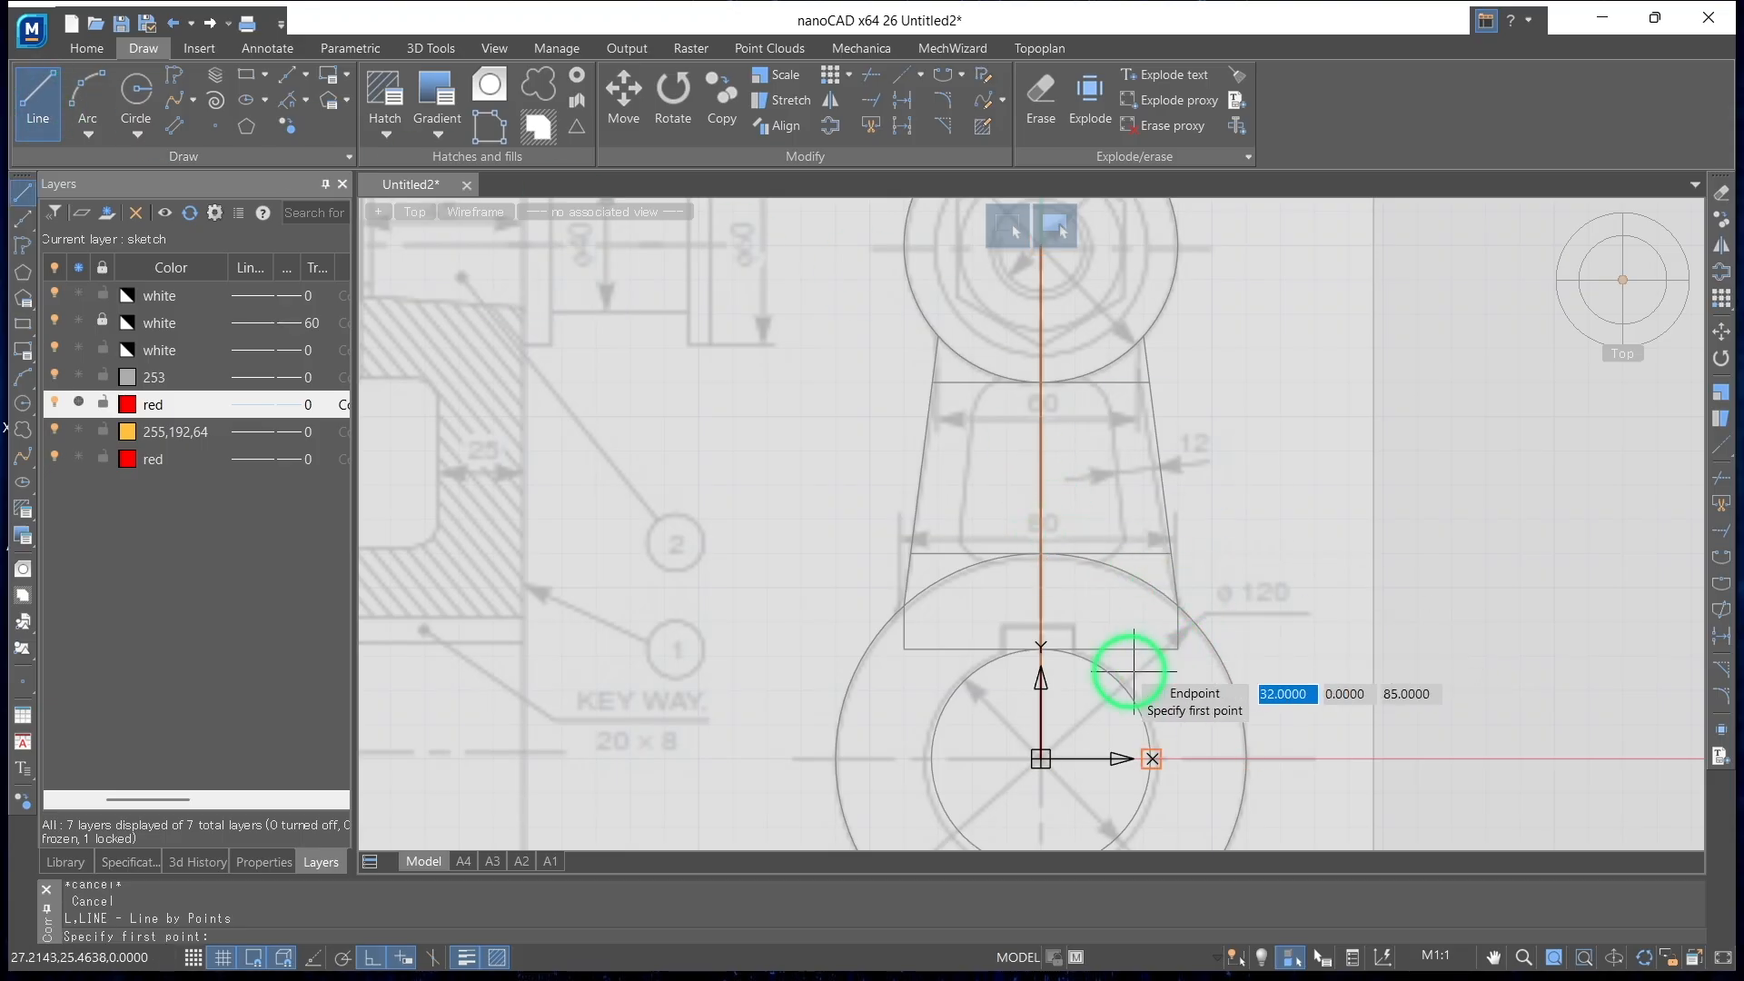
{"action": "key", "text": "Escape"}
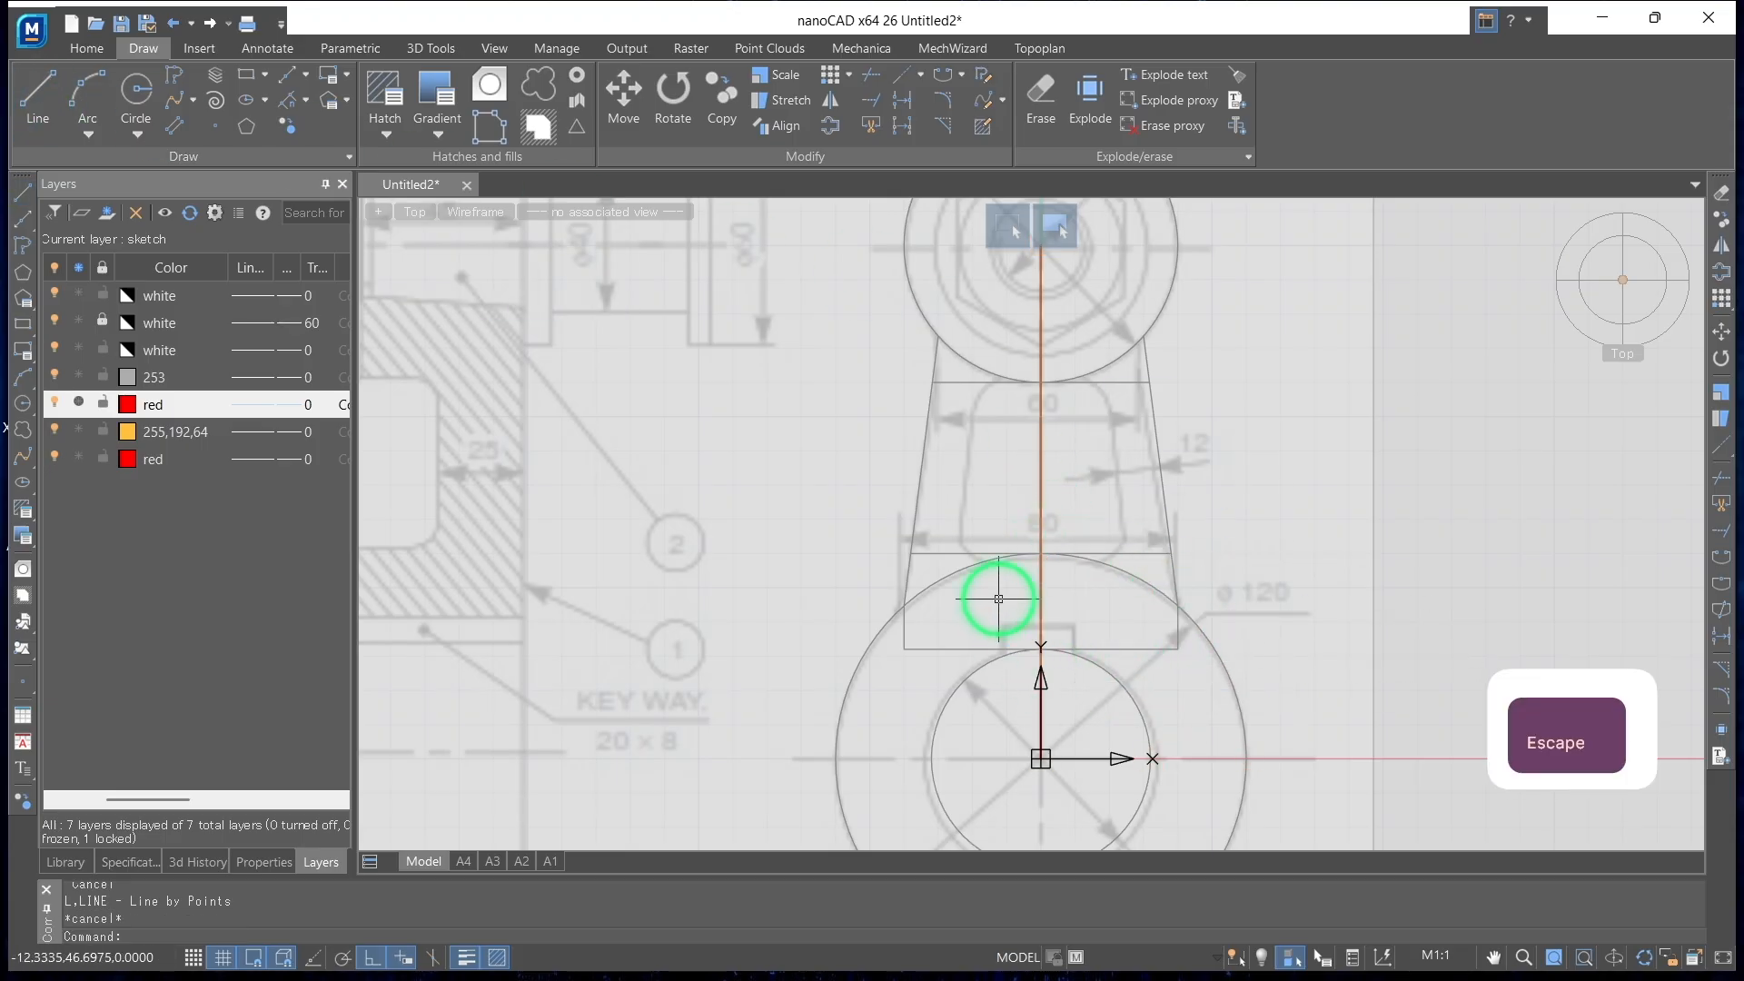
Add a planar sketch on the ring-shaped end face of the crank's large boss
{"action": "left_click", "coordinate": [441, 49]}
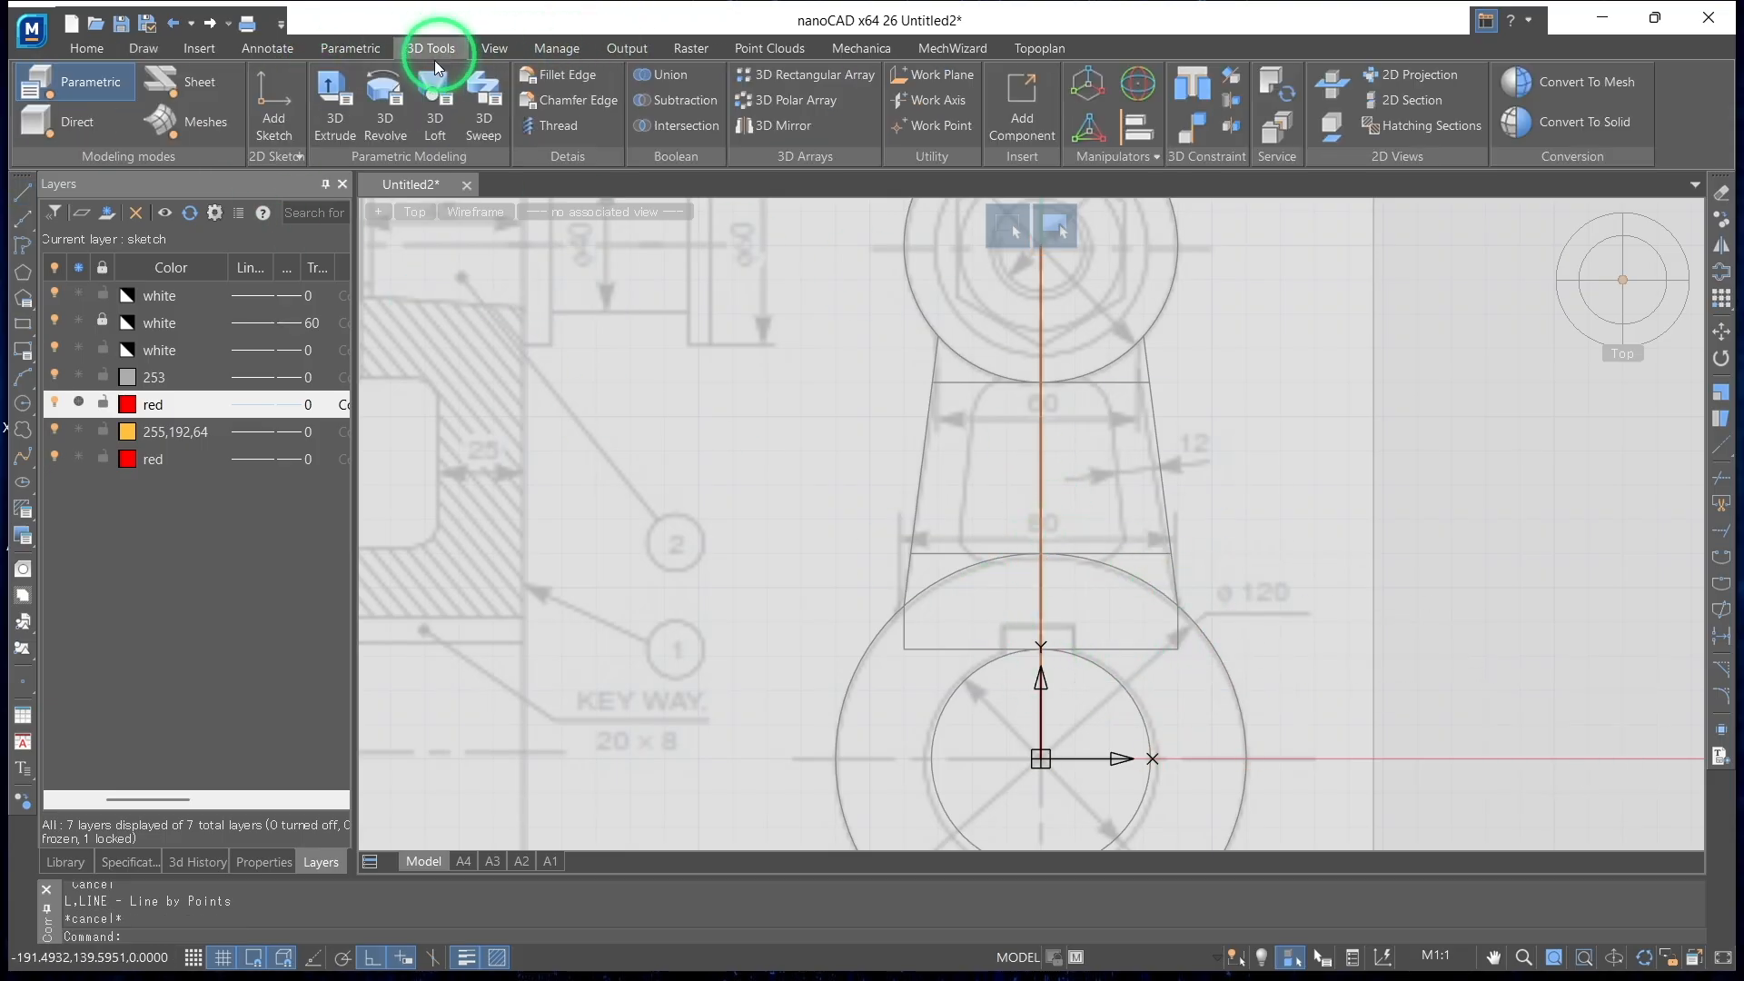
{"action": "left_click", "coordinate": [274, 96]}
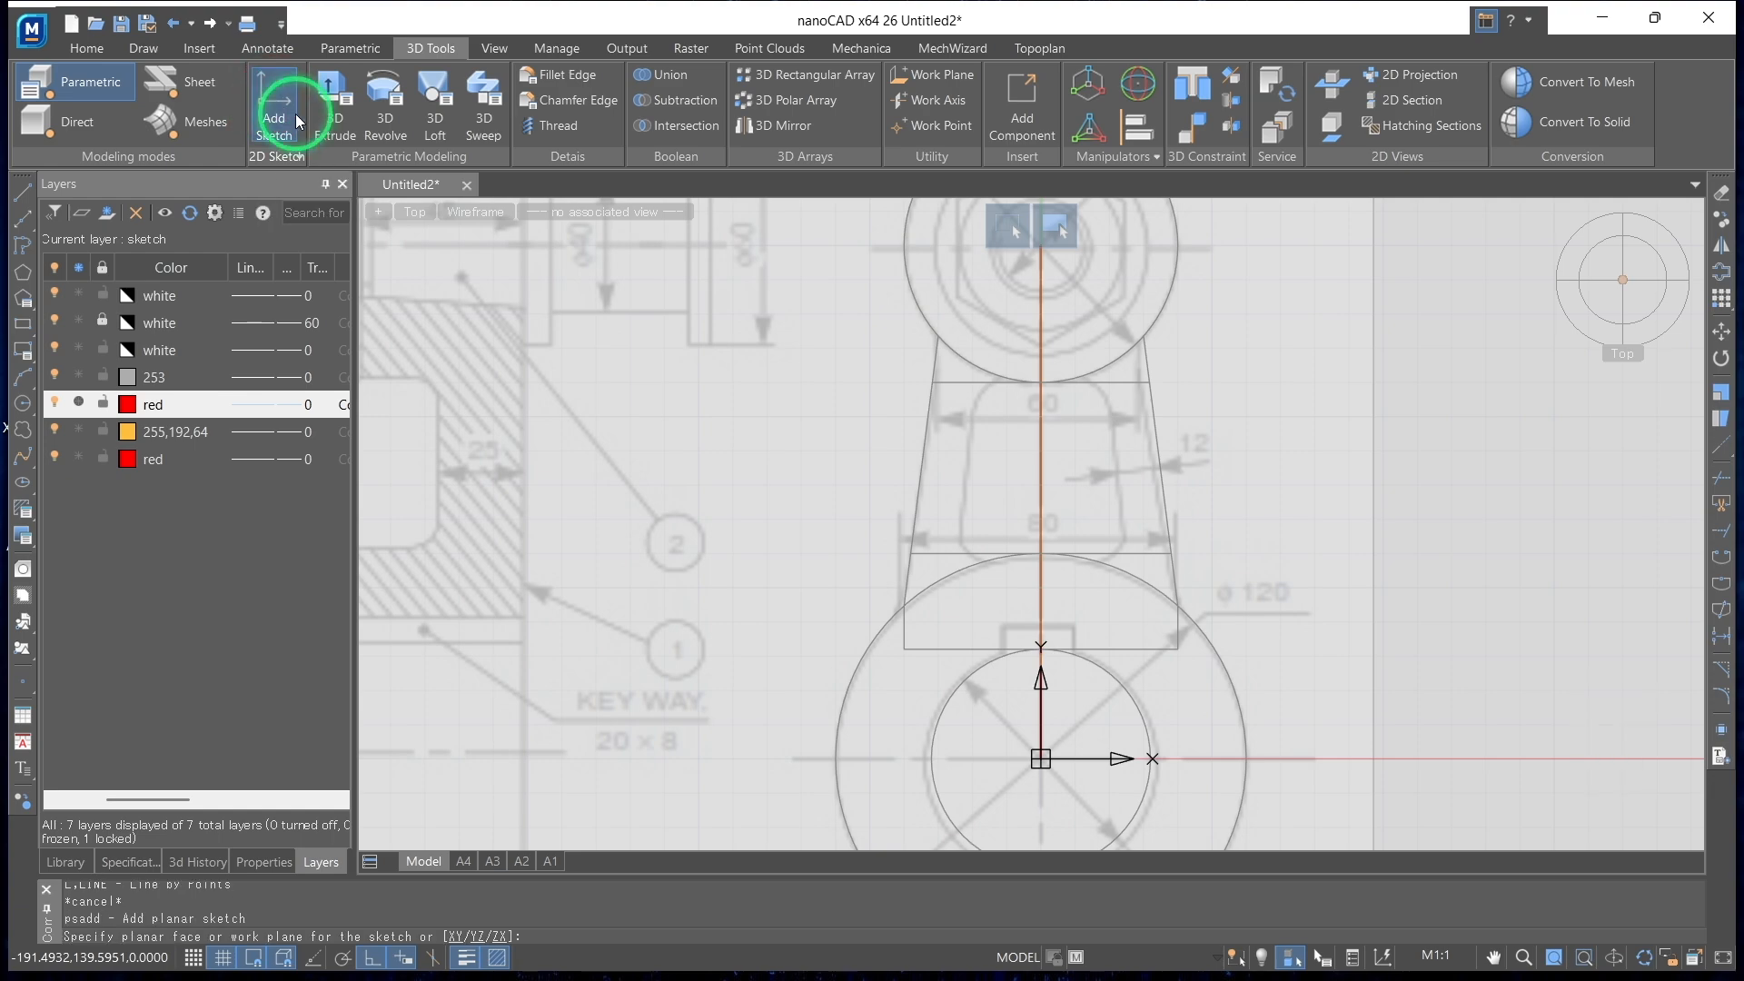
{"action": "left_click", "coordinate": [890, 725]}
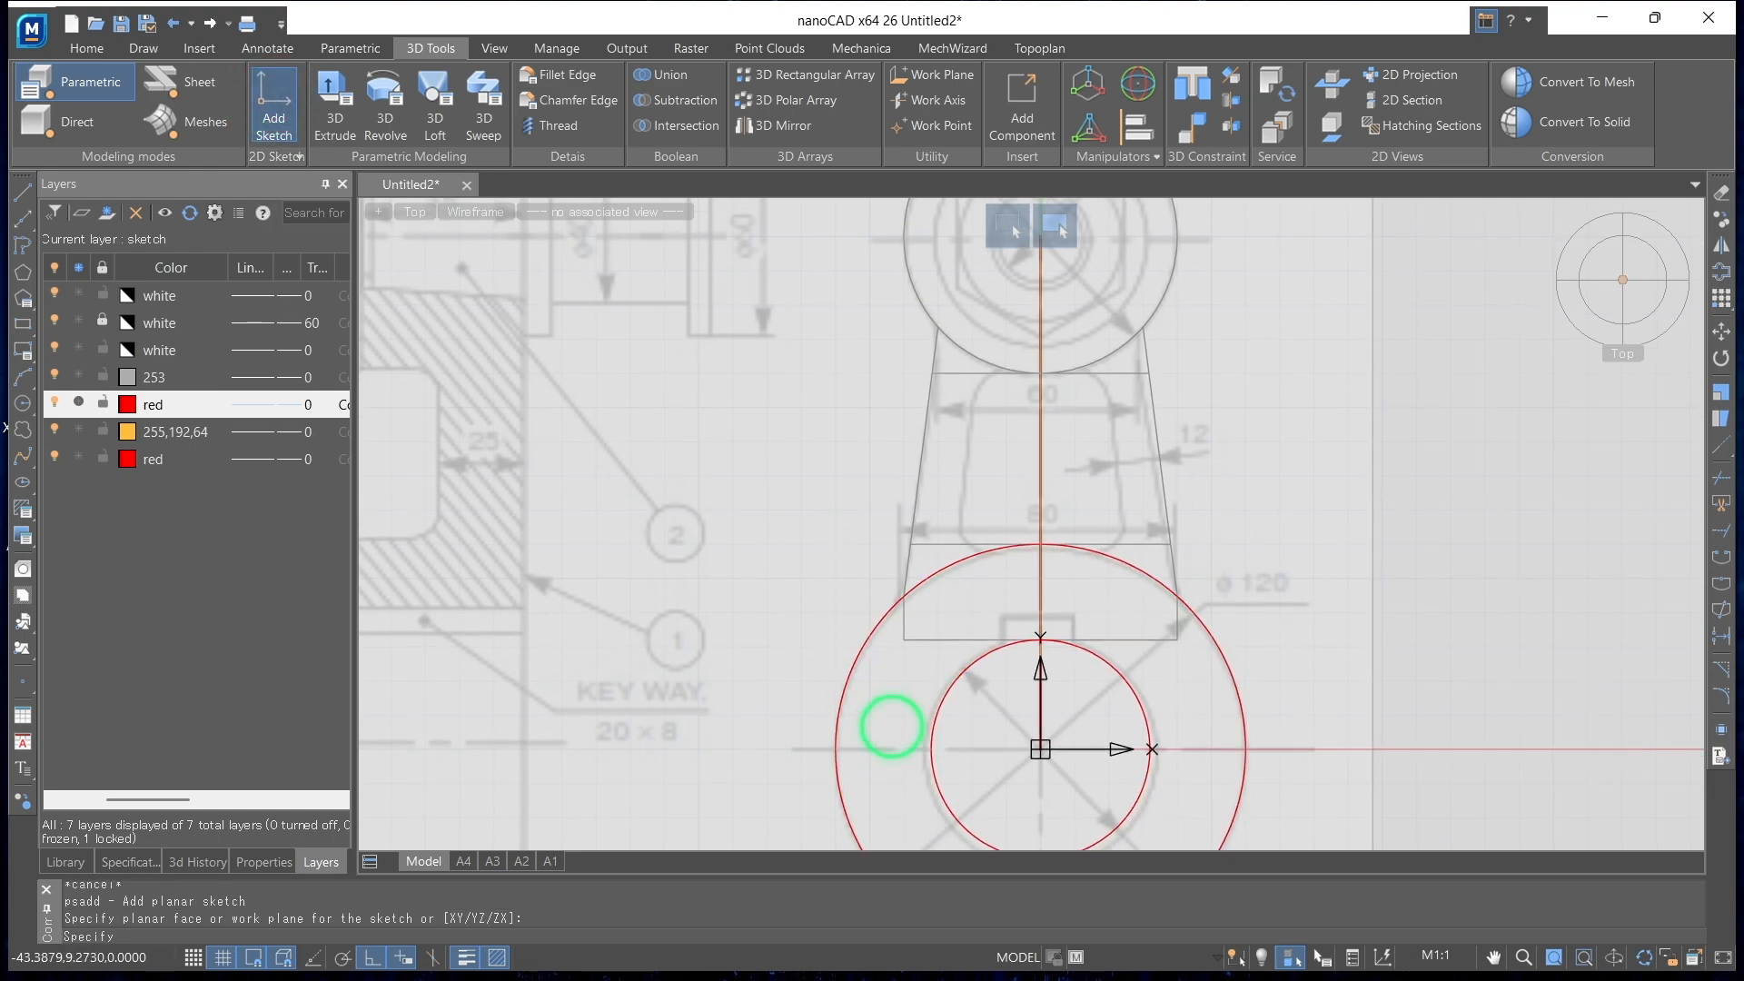
{"action": "left_click", "coordinate": [549, 91]}
{"action": "scroll", "coordinate": [1244, 299], "scroll_direction": "down", "scroll_amount": 3}
{"action": "mouse_move", "coordinate": [1243, 283]}
{"action": "middle_mouse_down"}
{"action": "mouse_move", "coordinate": [1231, 416]}
{"action": "mouse_move", "coordinate": [1180, 487]}
{"action": "middle_mouse_up"}
{"action": "scroll", "coordinate": [1218, 404], "scroll_direction": "up", "scroll_amount": 2}
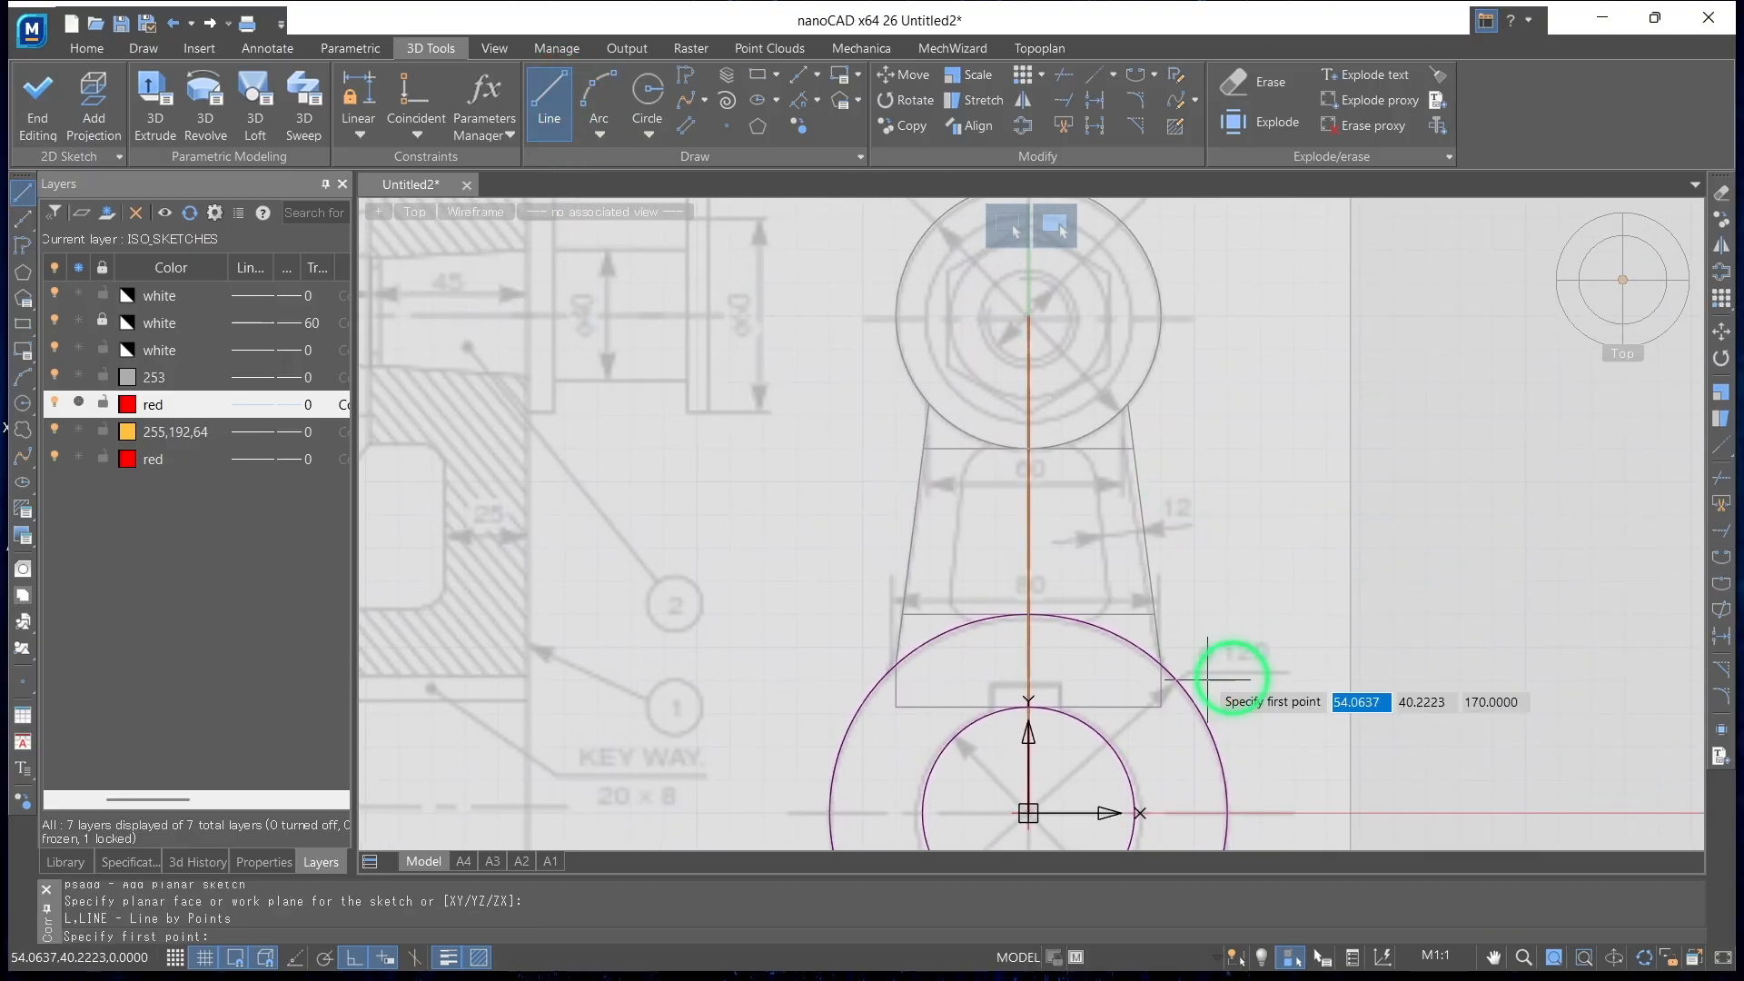
{"action": "scroll", "coordinate": [966, 623], "scroll_direction": "up", "scroll_amount": 2}
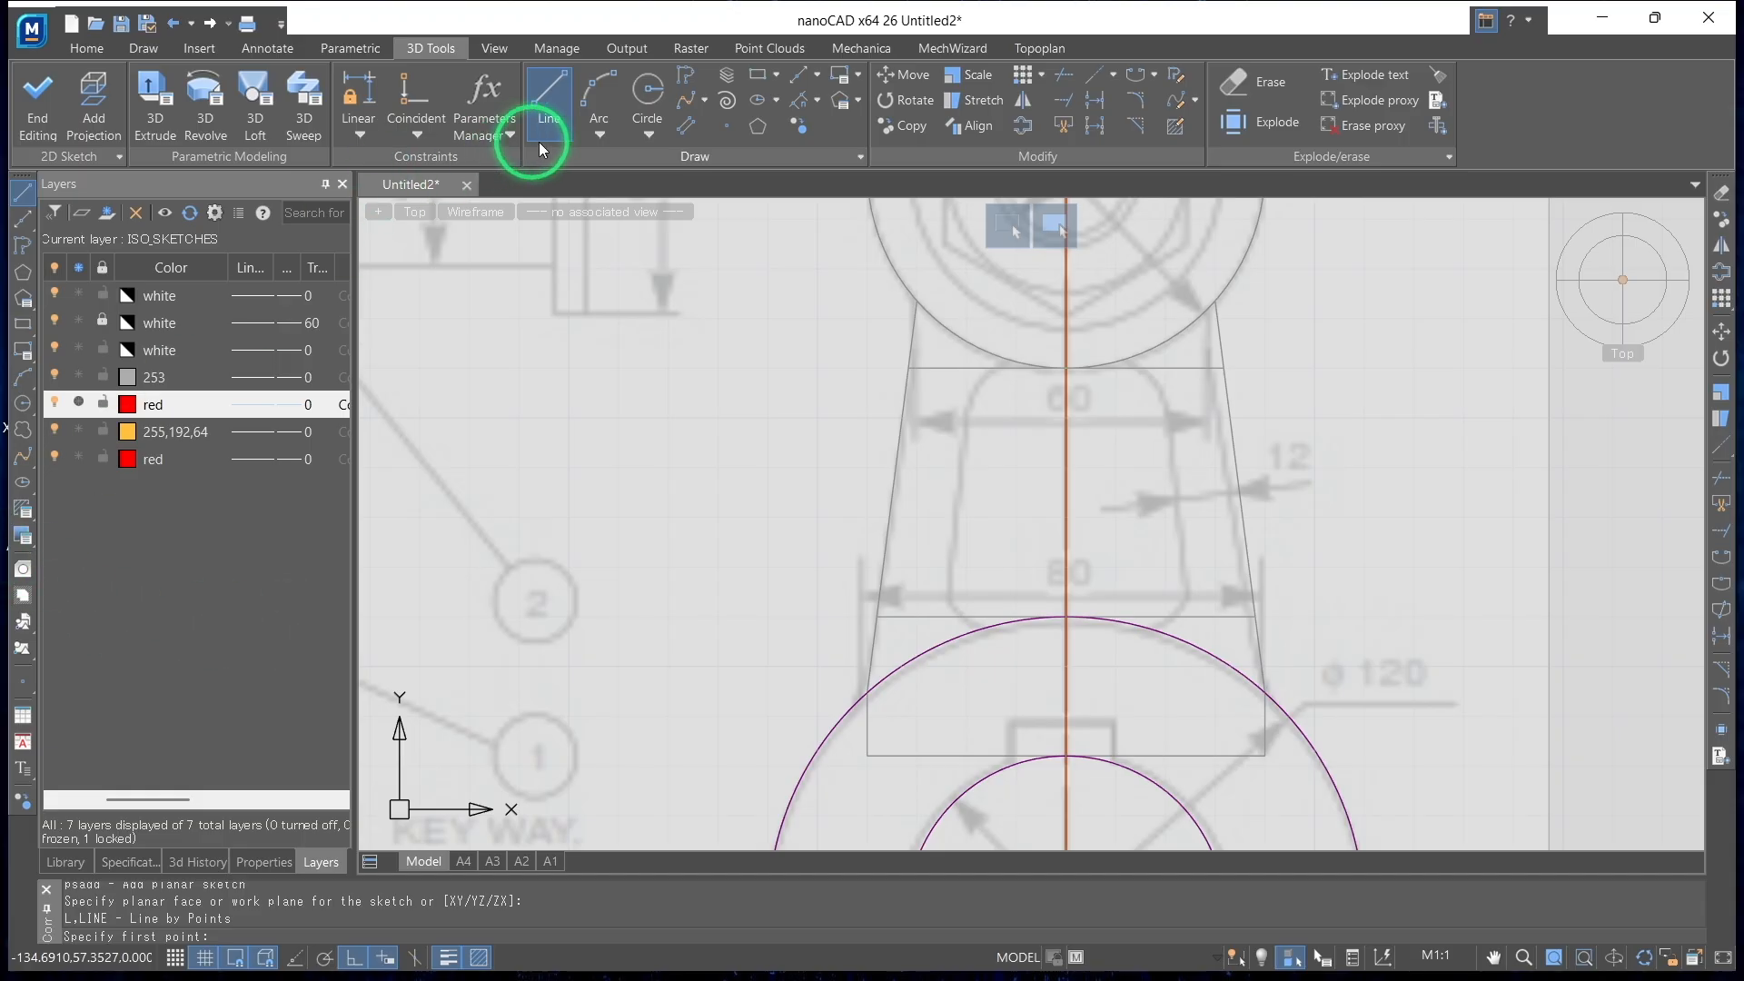
Project the arm's slanted side edges and the small boss's outer circle onto the sketch
{"action": "left_click", "coordinate": [90, 92]}
{"action": "left_click", "coordinate": [894, 461]}
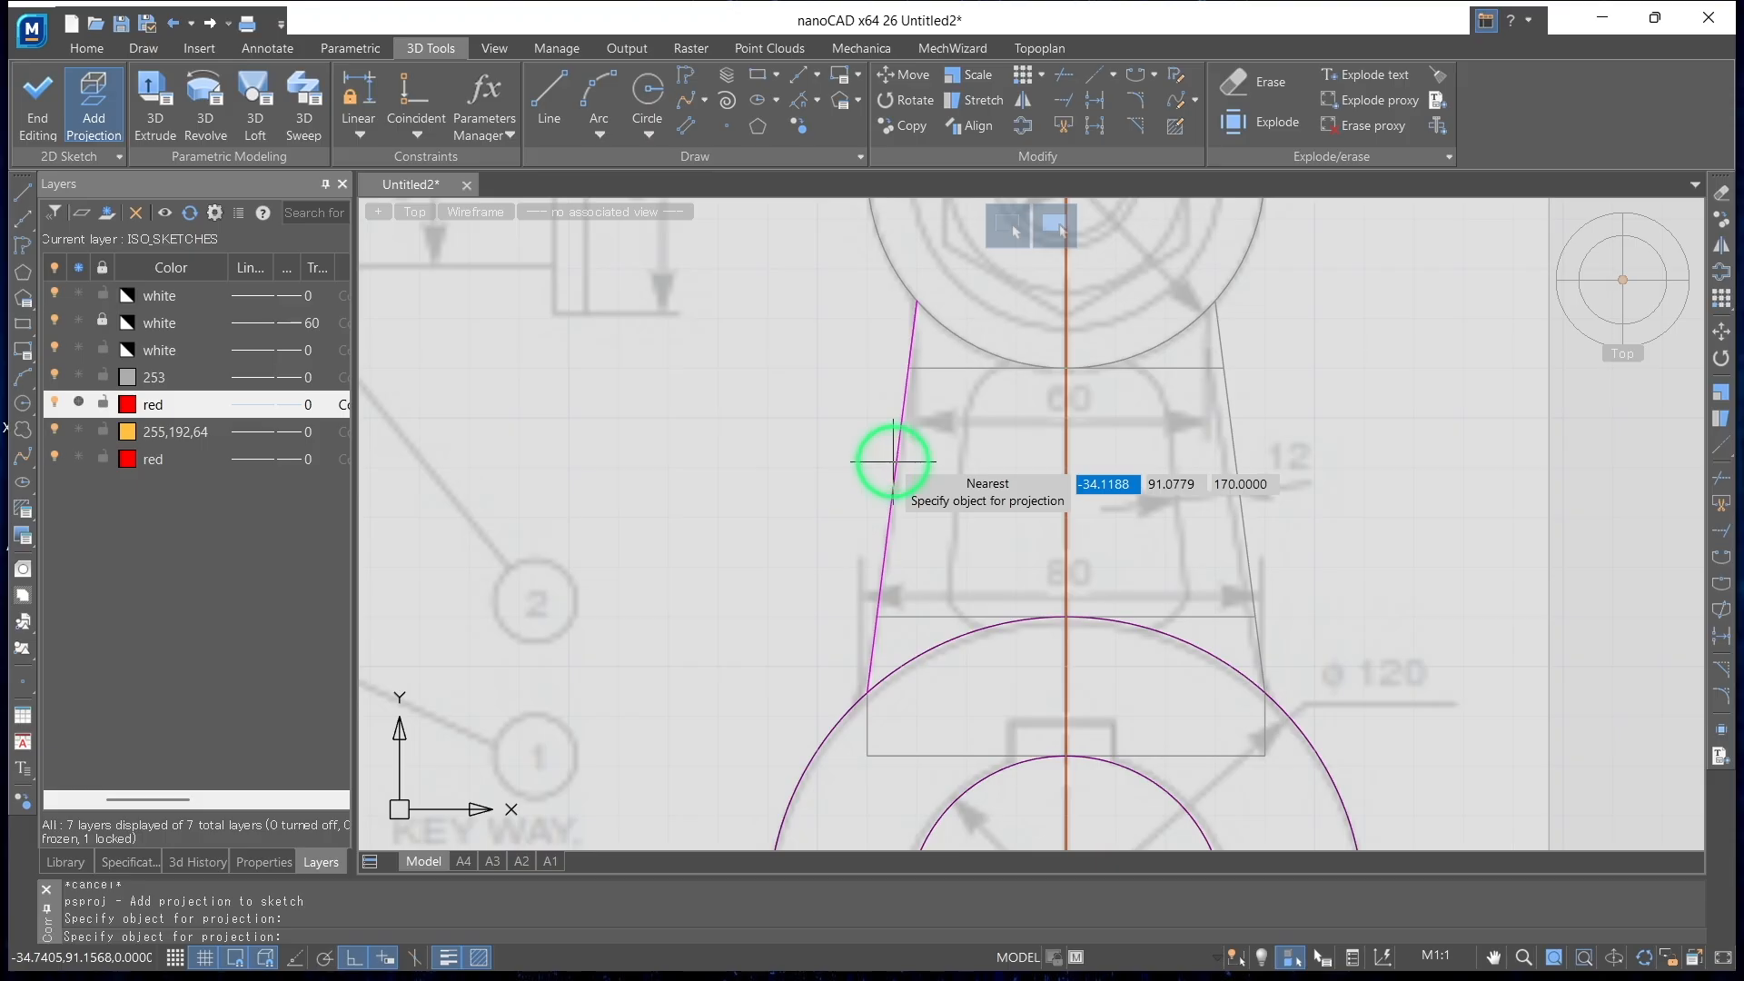
{"action": "left_click", "coordinate": [1232, 440]}
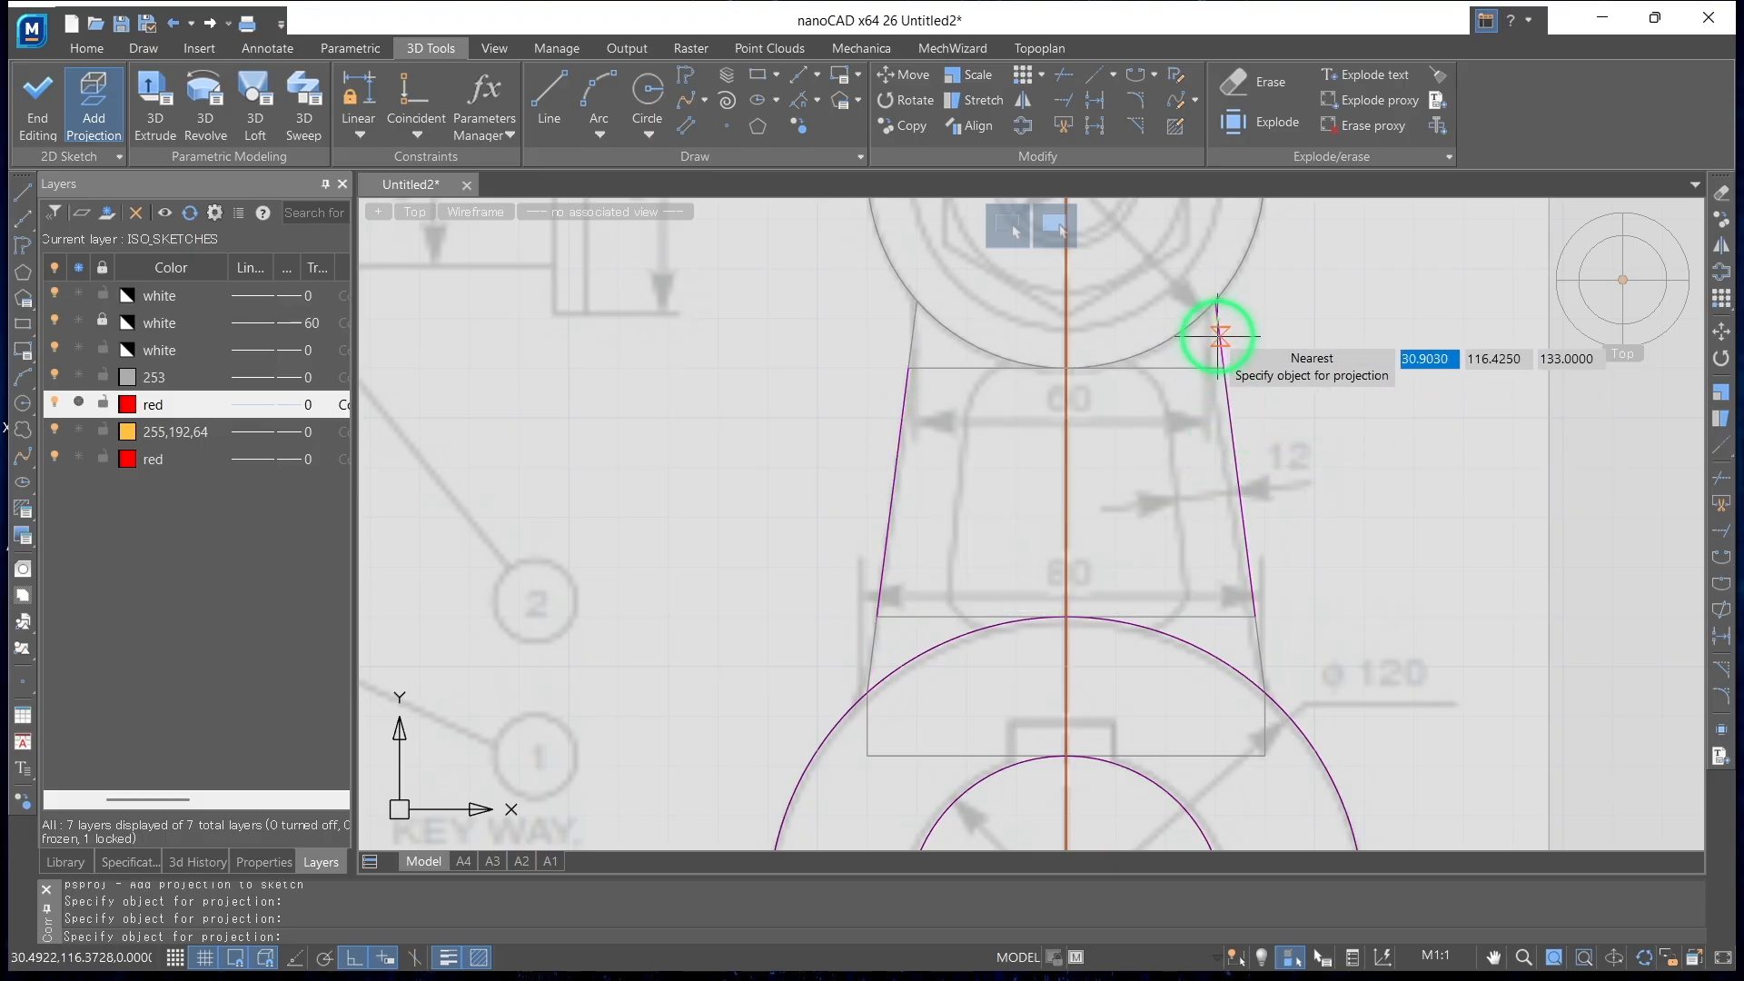
{"action": "left_click", "coordinate": [1217, 336]}
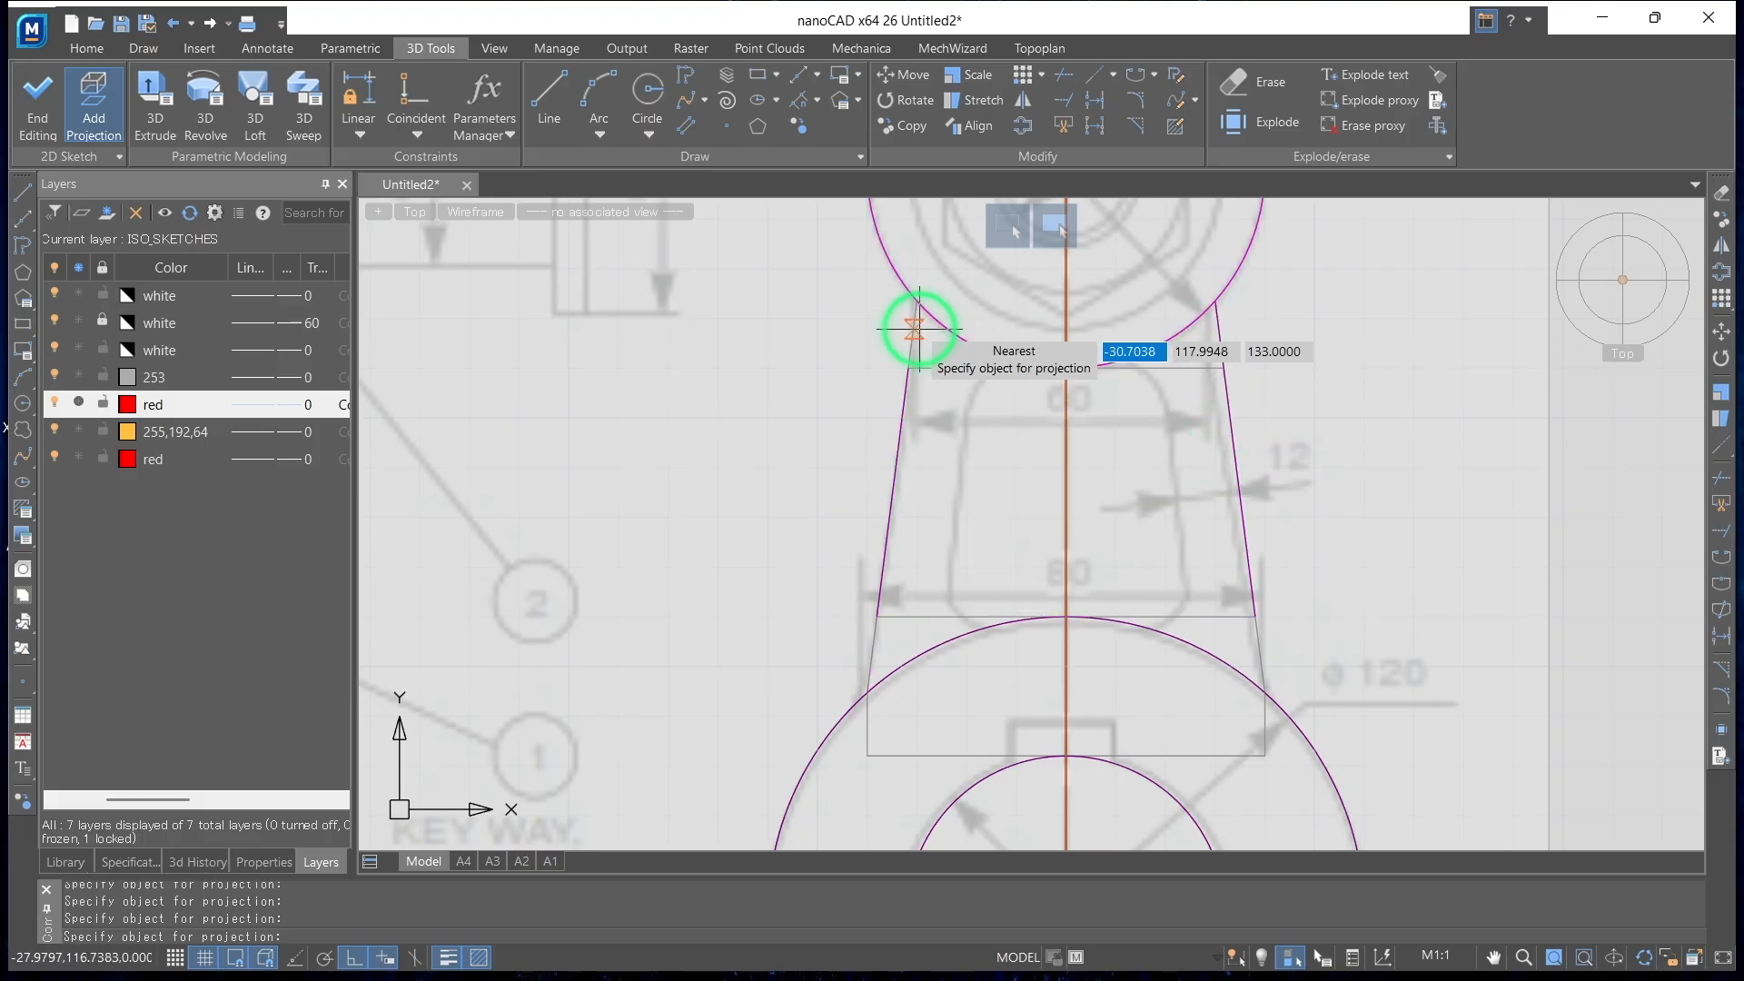
{"action": "left_click", "coordinate": [1247, 664]}
{"action": "left_click", "coordinate": [859, 643]}
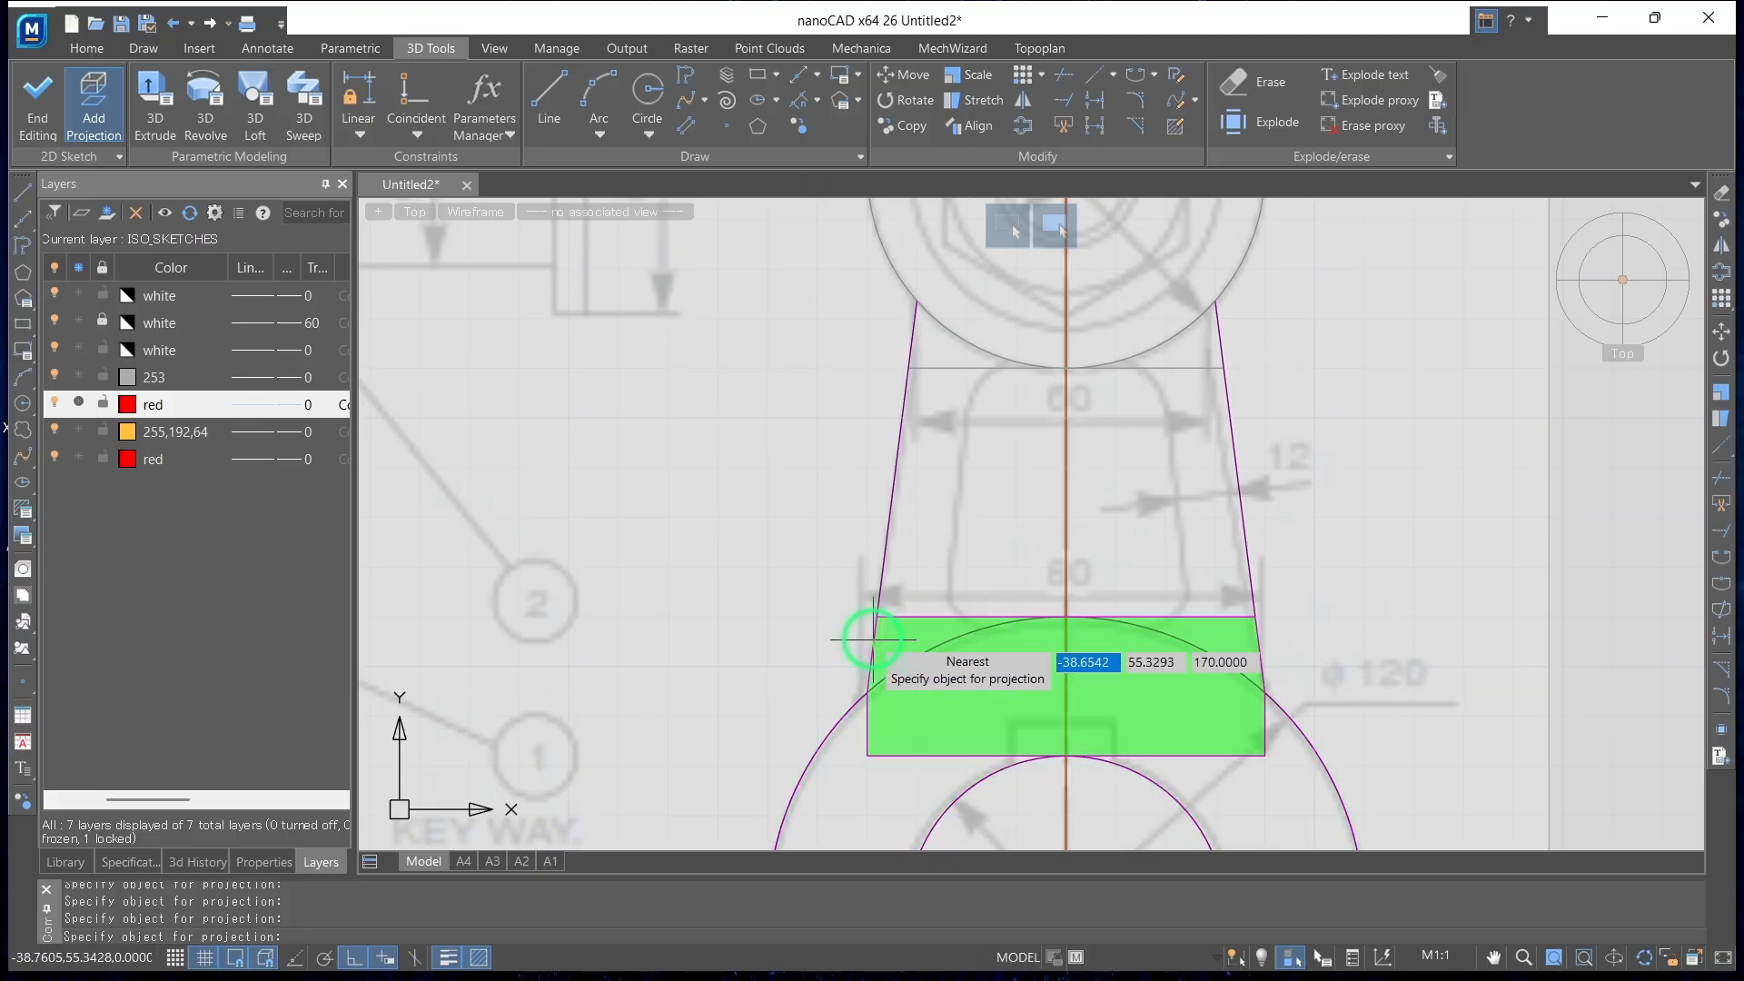
{"action": "left_click", "coordinate": [894, 287]}
{"action": "mouse_move", "coordinate": [1432, 499]}
{"action": "middle_mouse_down", "text": "shift"}
{"action": "mouse_move", "coordinate": [1426, 526]}
{"action": "mouse_move", "coordinate": [1321, 526]}
{"action": "mouse_move", "coordinate": [1181, 564]}
{"action": "mouse_move", "coordinate": [1063, 518]}
{"action": "mouse_move", "coordinate": [1304, 421]}
{"action": "middle_mouse_up", "text": "shift"}
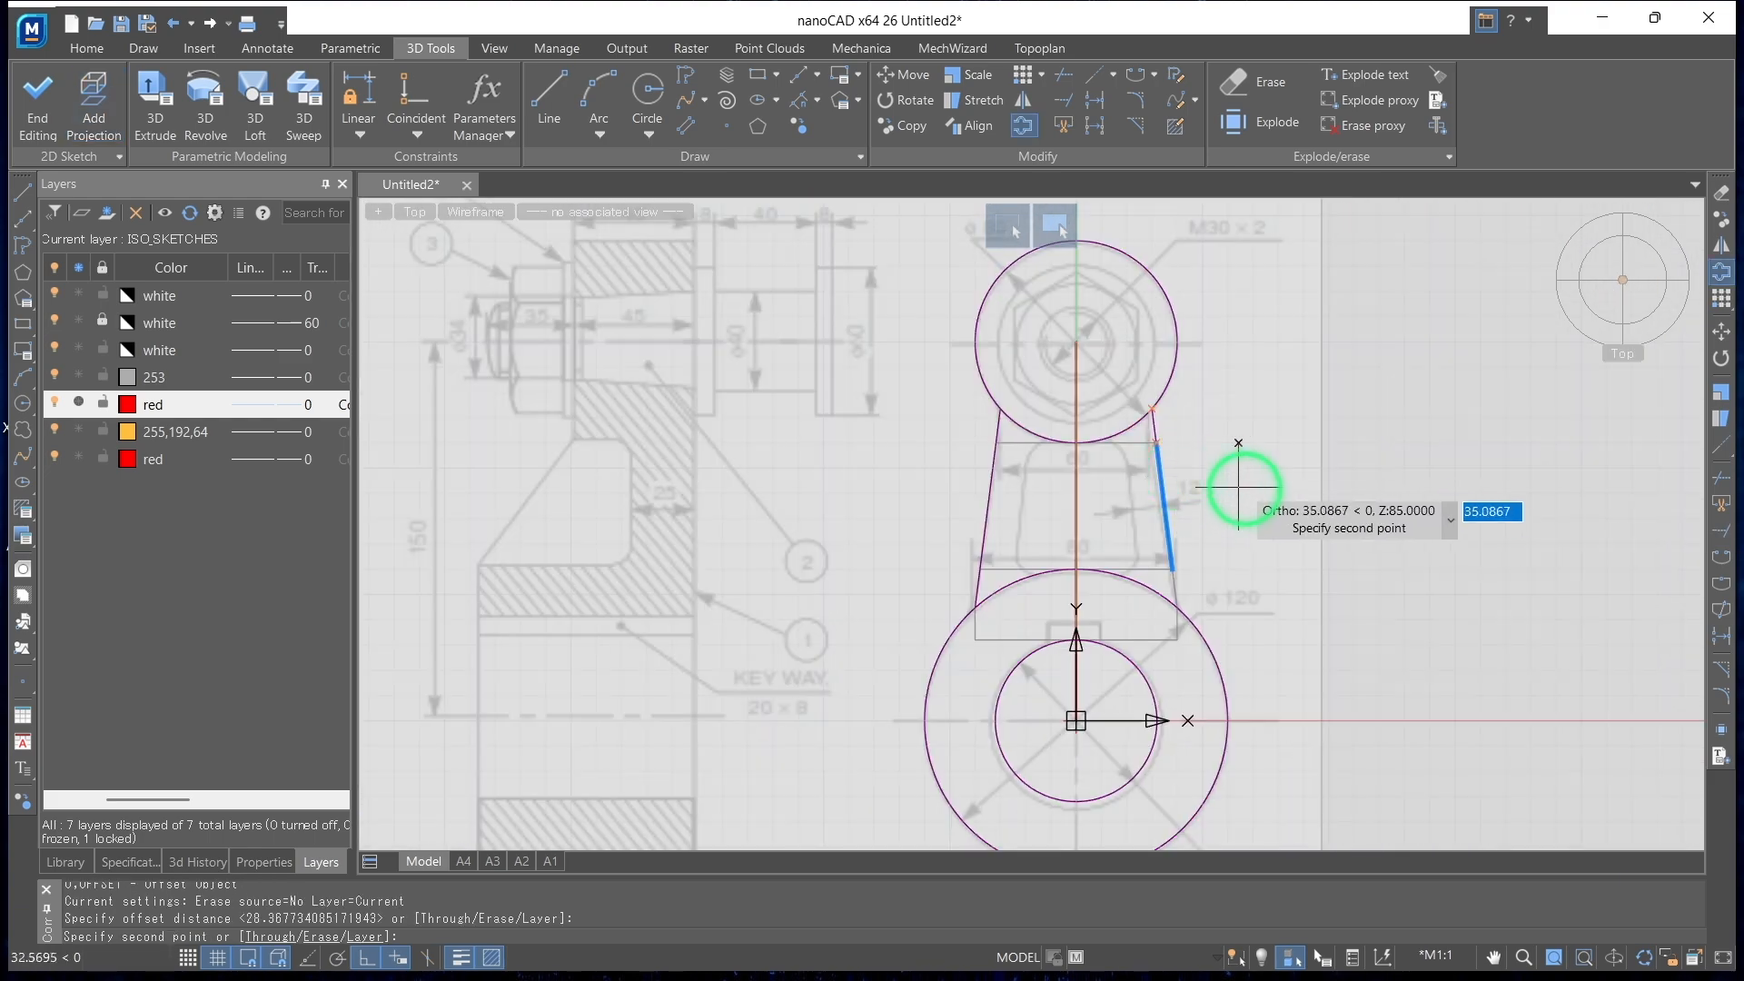
{"action": "key", "text": "Escape"}
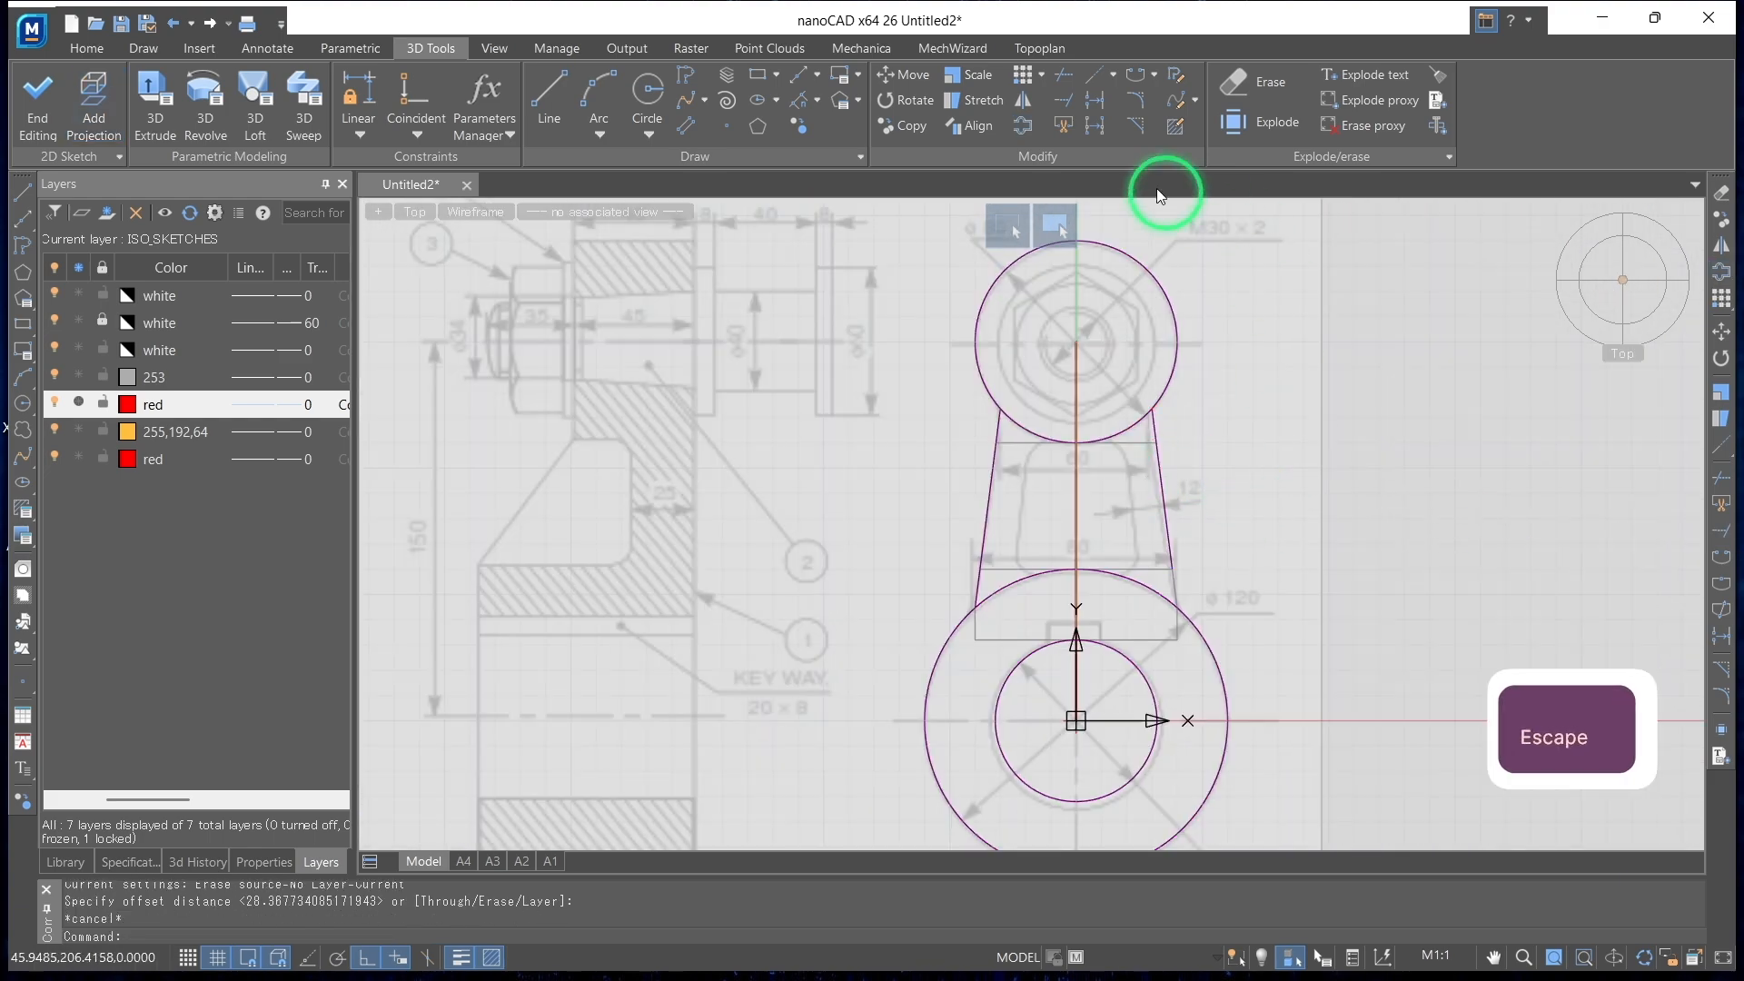
Offset the arm's projected right slanted edge inward by 12
{"action": "left_click", "coordinate": [1013, 136]}
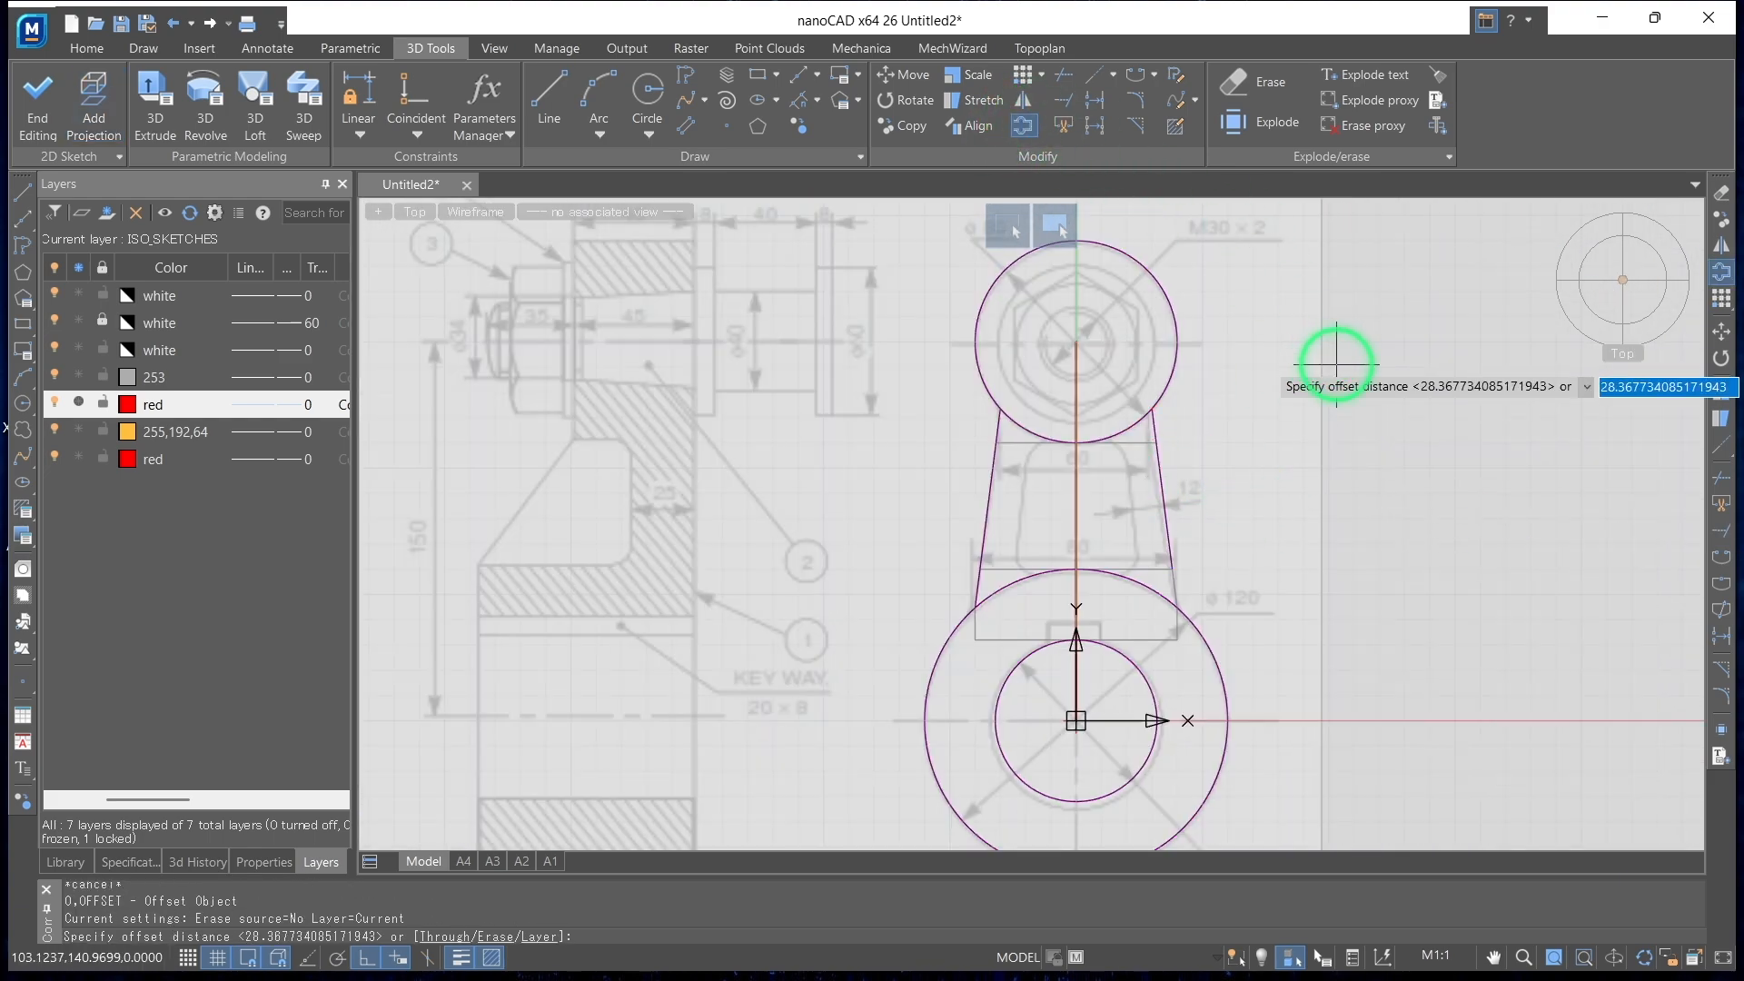
{"action": "type", "text": "12"}
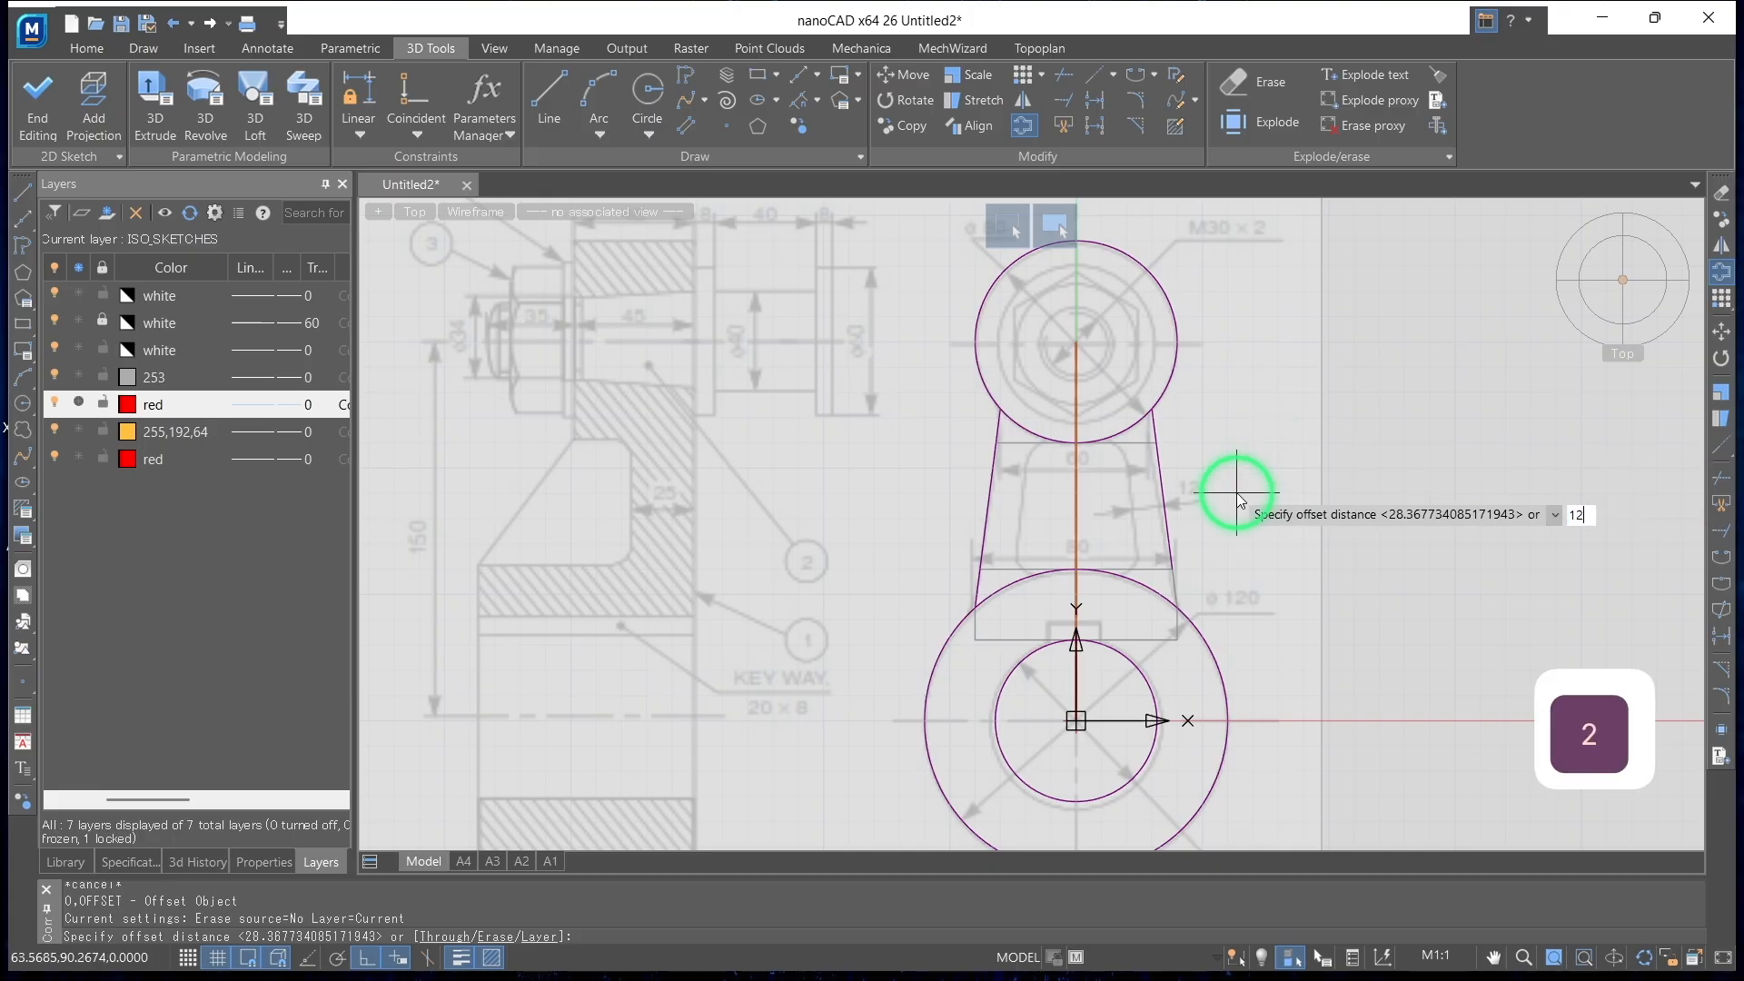
{"action": "key", "text": "Return"}
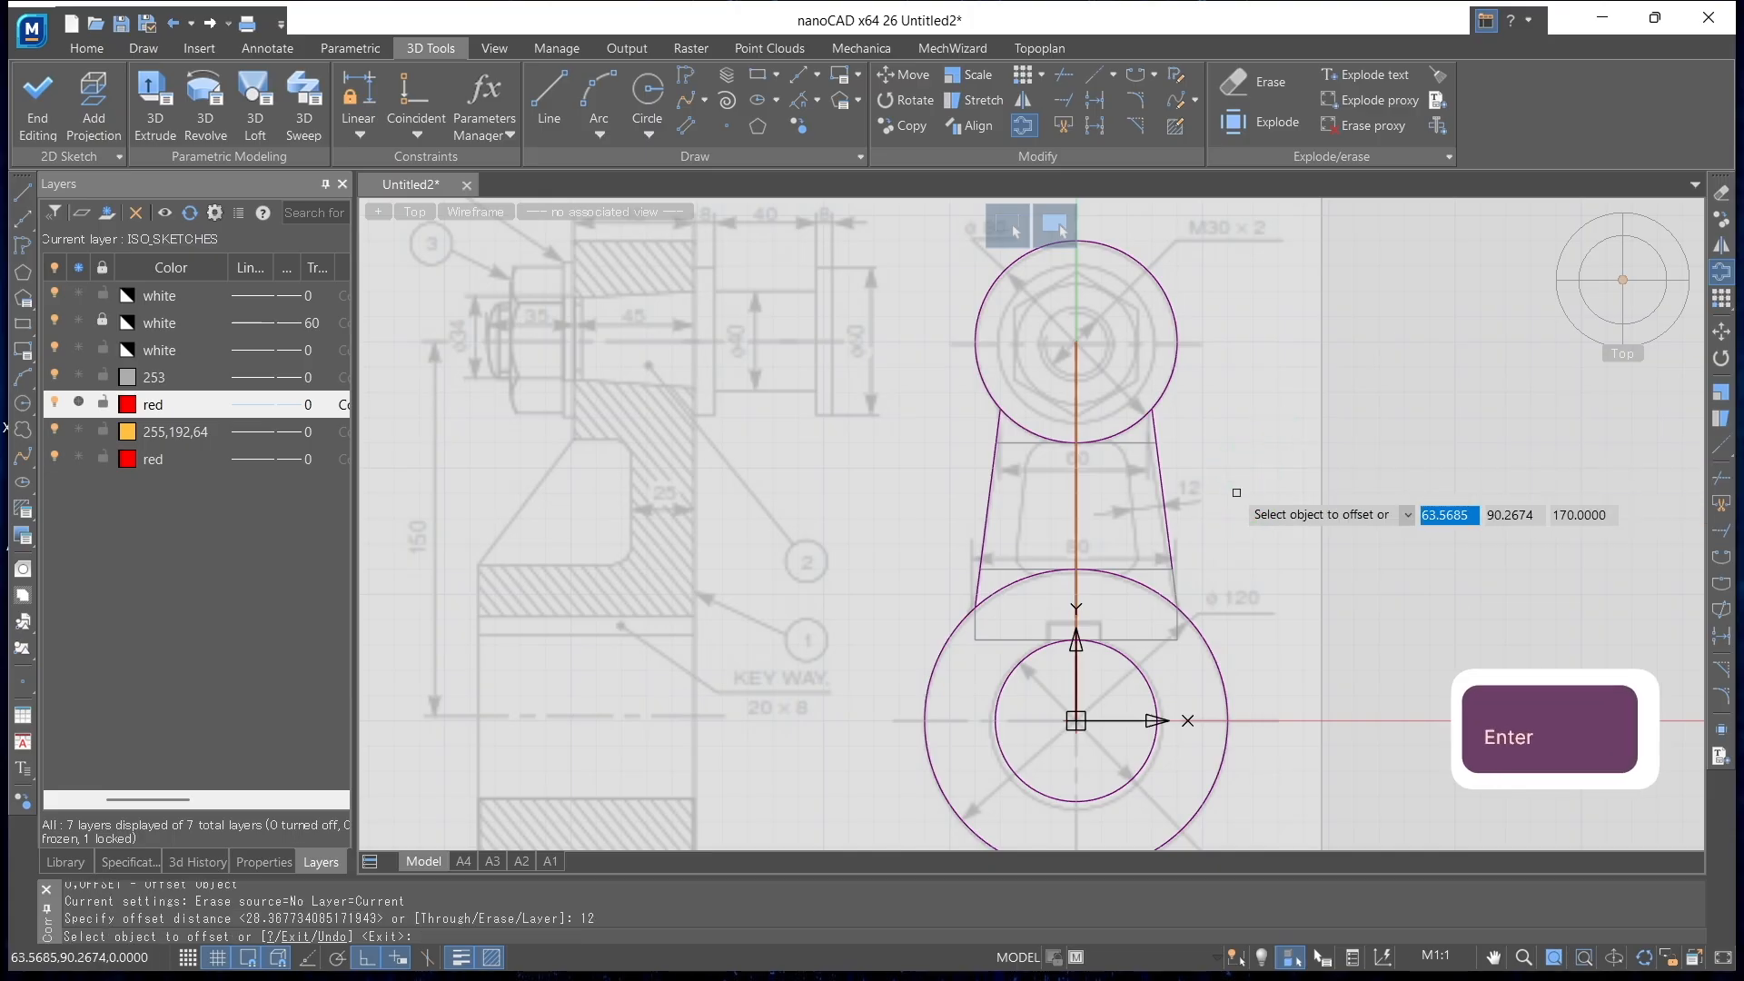
{"action": "left_click", "coordinate": [1159, 486]}
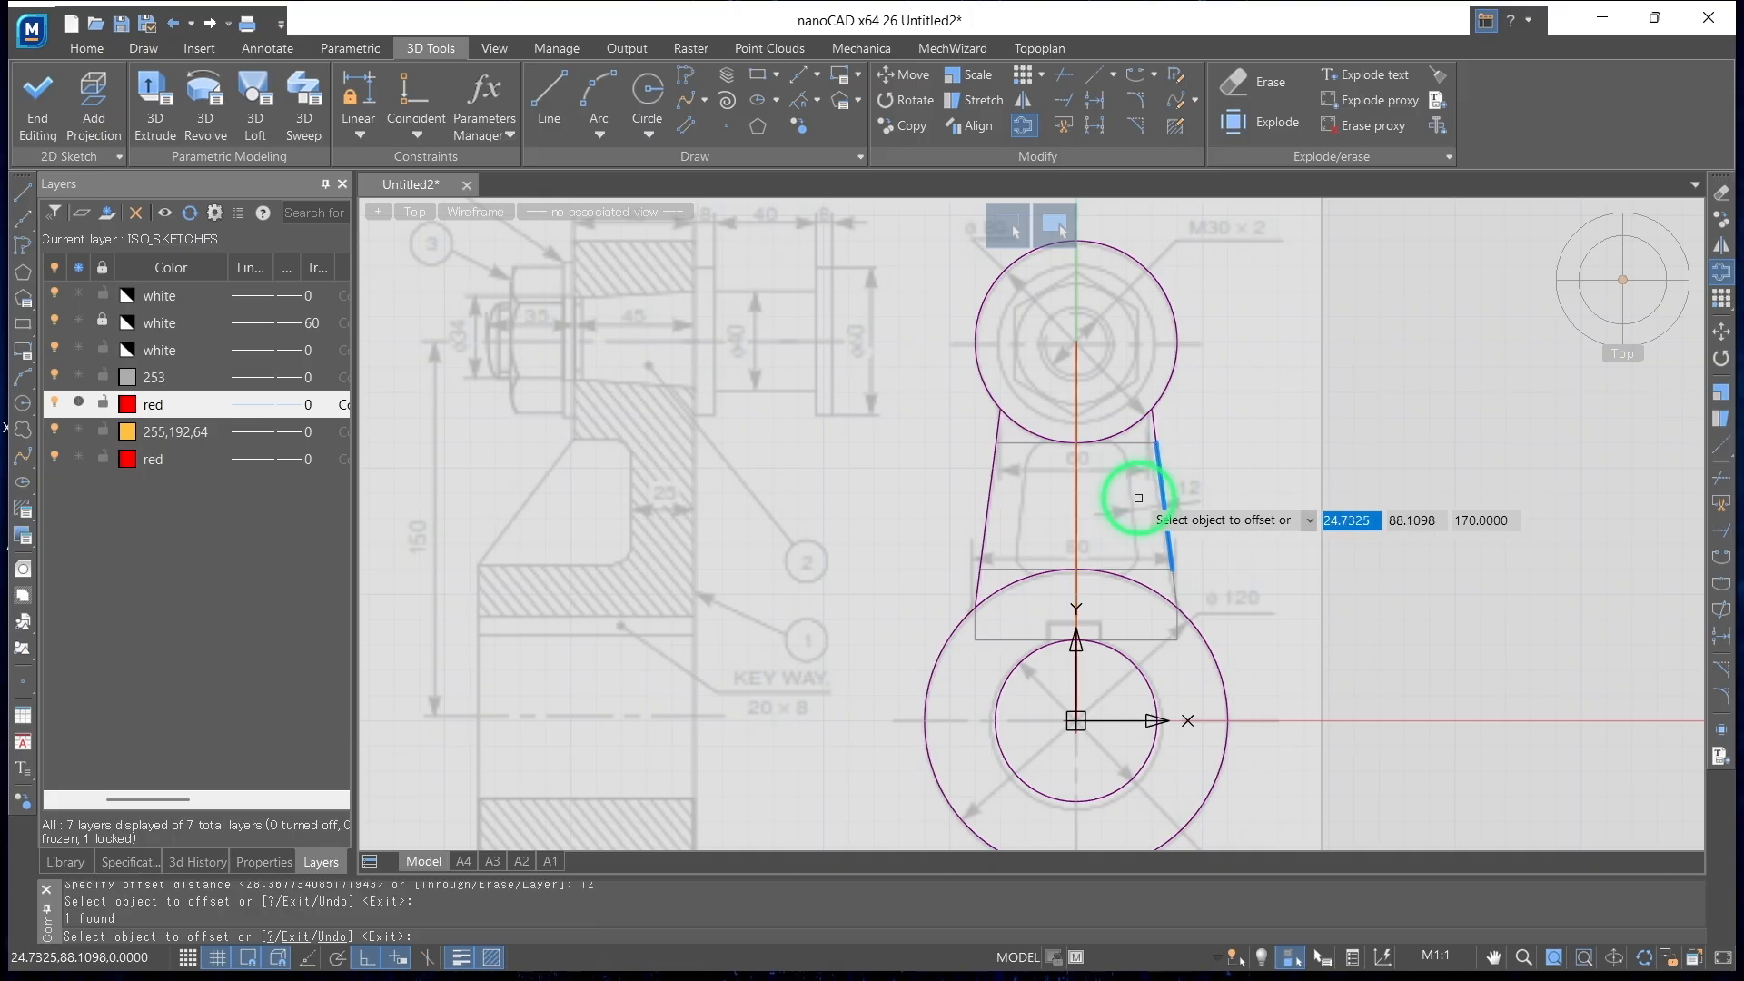
{"action": "key", "text": "Return"}
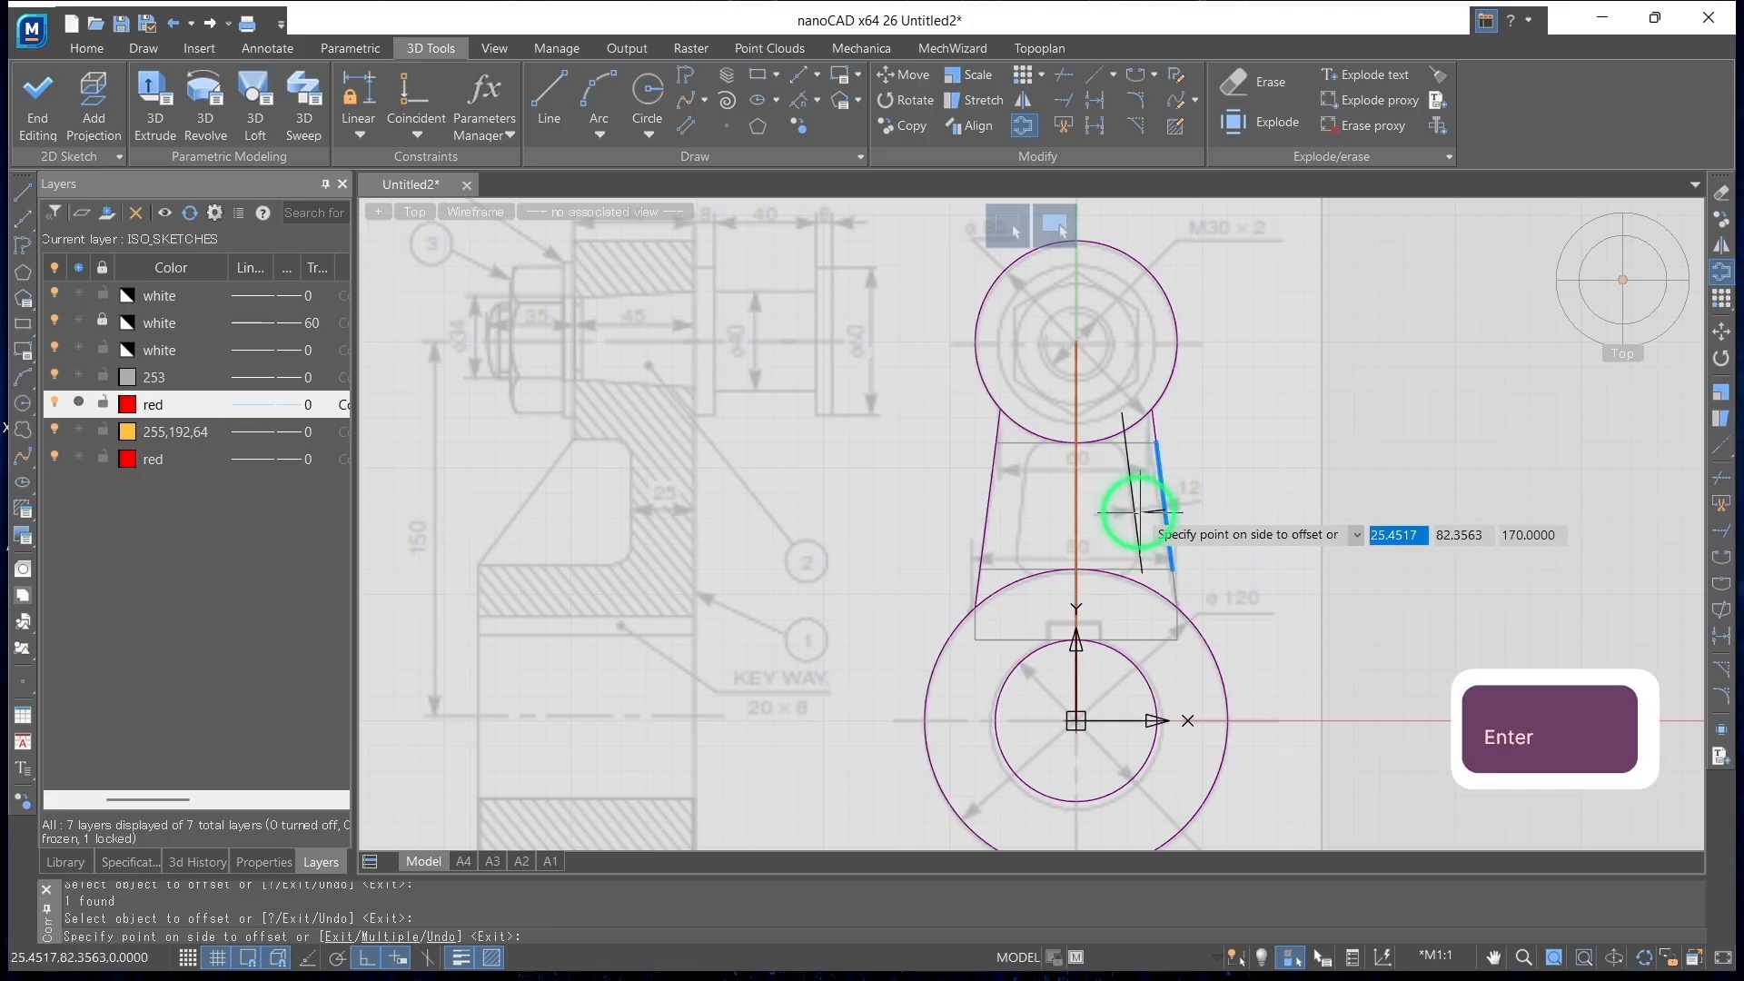
{"action": "left_click", "coordinate": [1137, 511]}
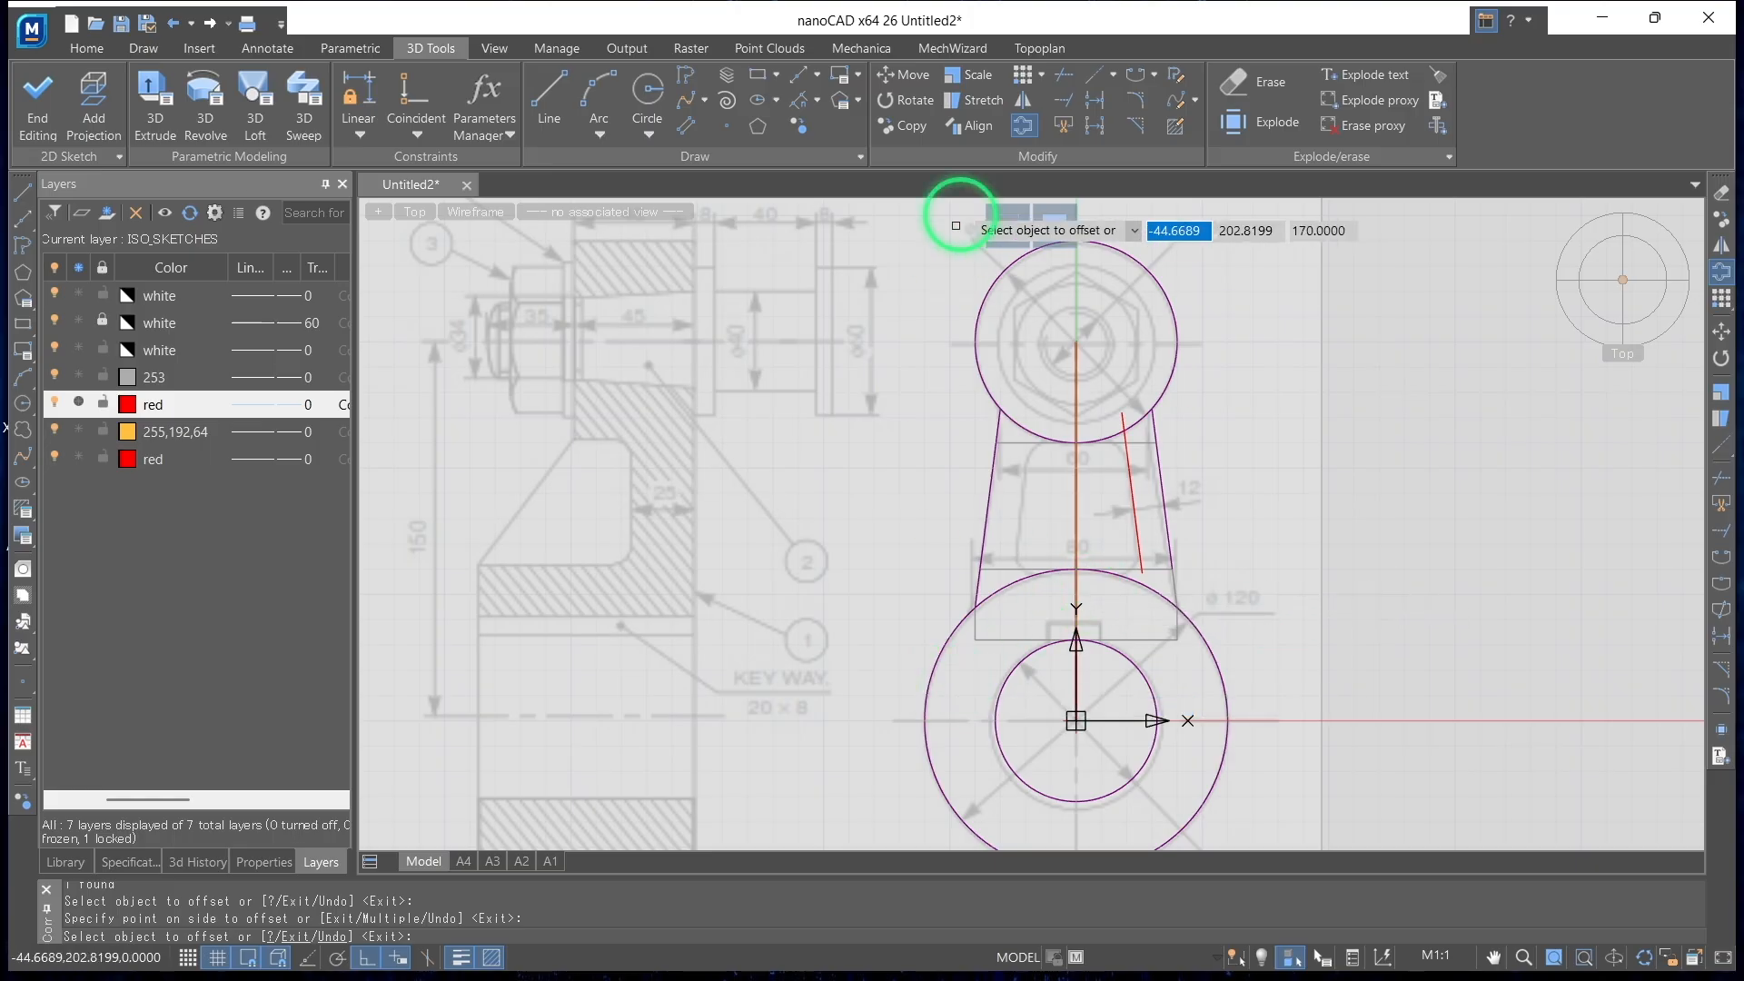
Offset the arm's projected left slanted edge inward by the same 12 distance
{"action": "left_click", "coordinate": [991, 488]}
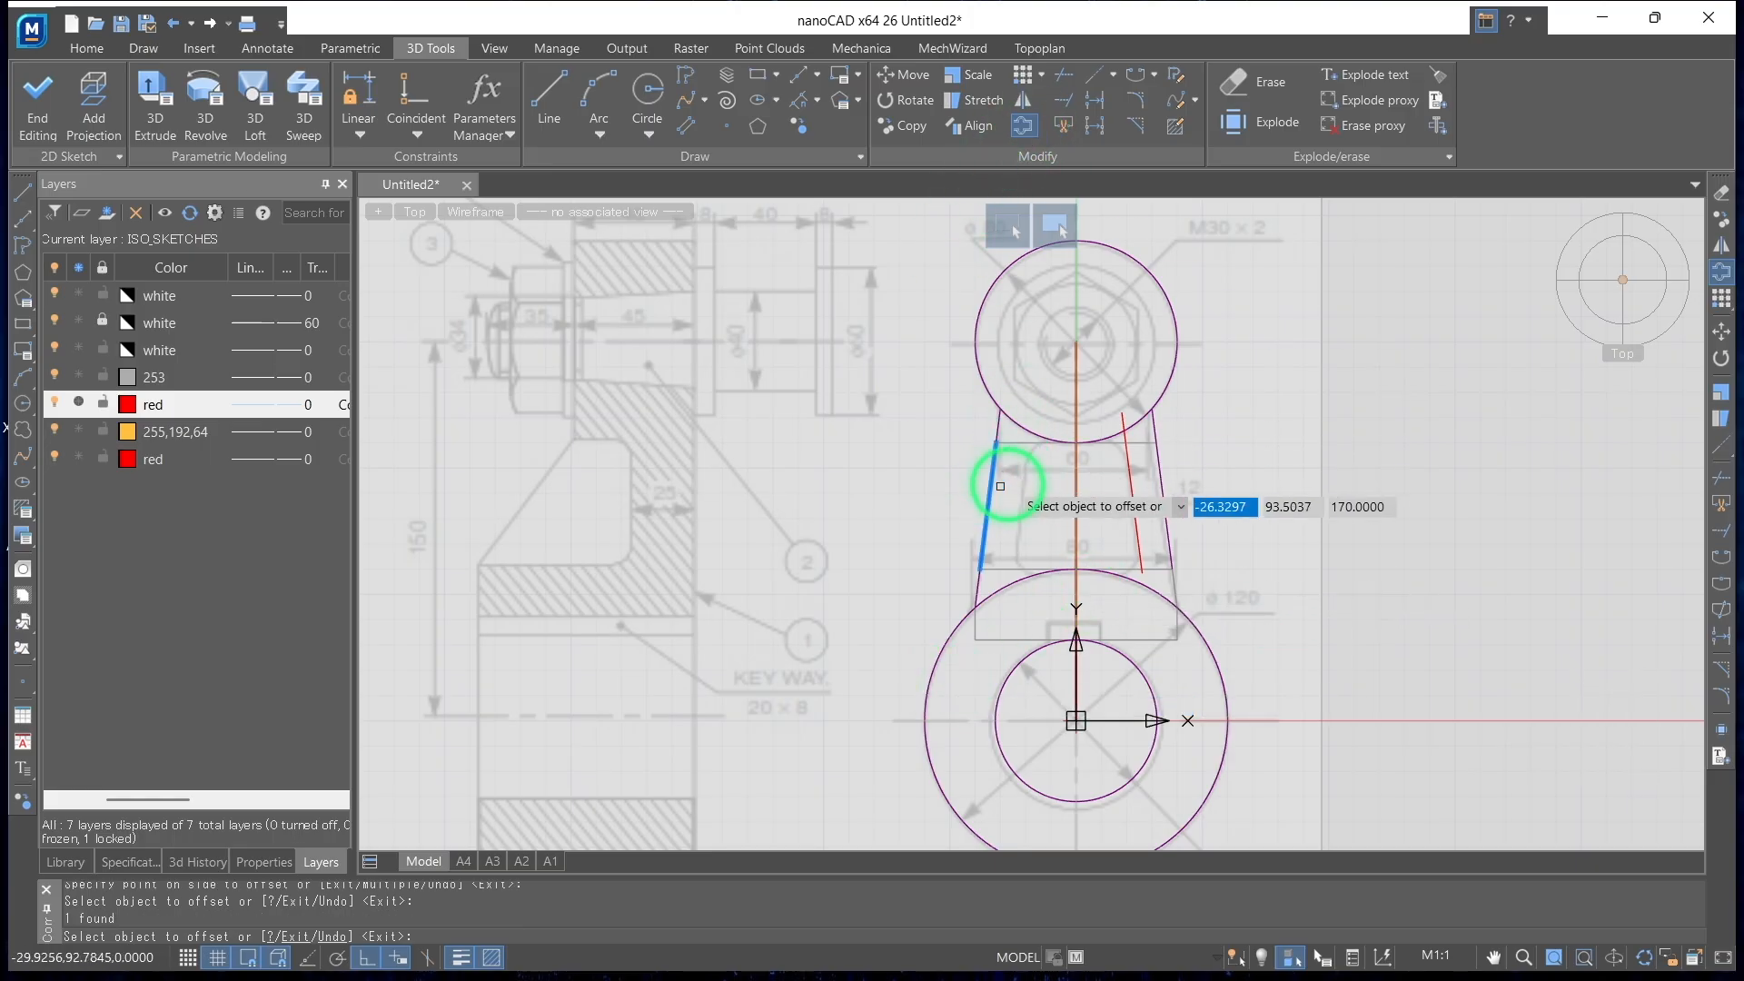
{"action": "key", "text": "Return"}
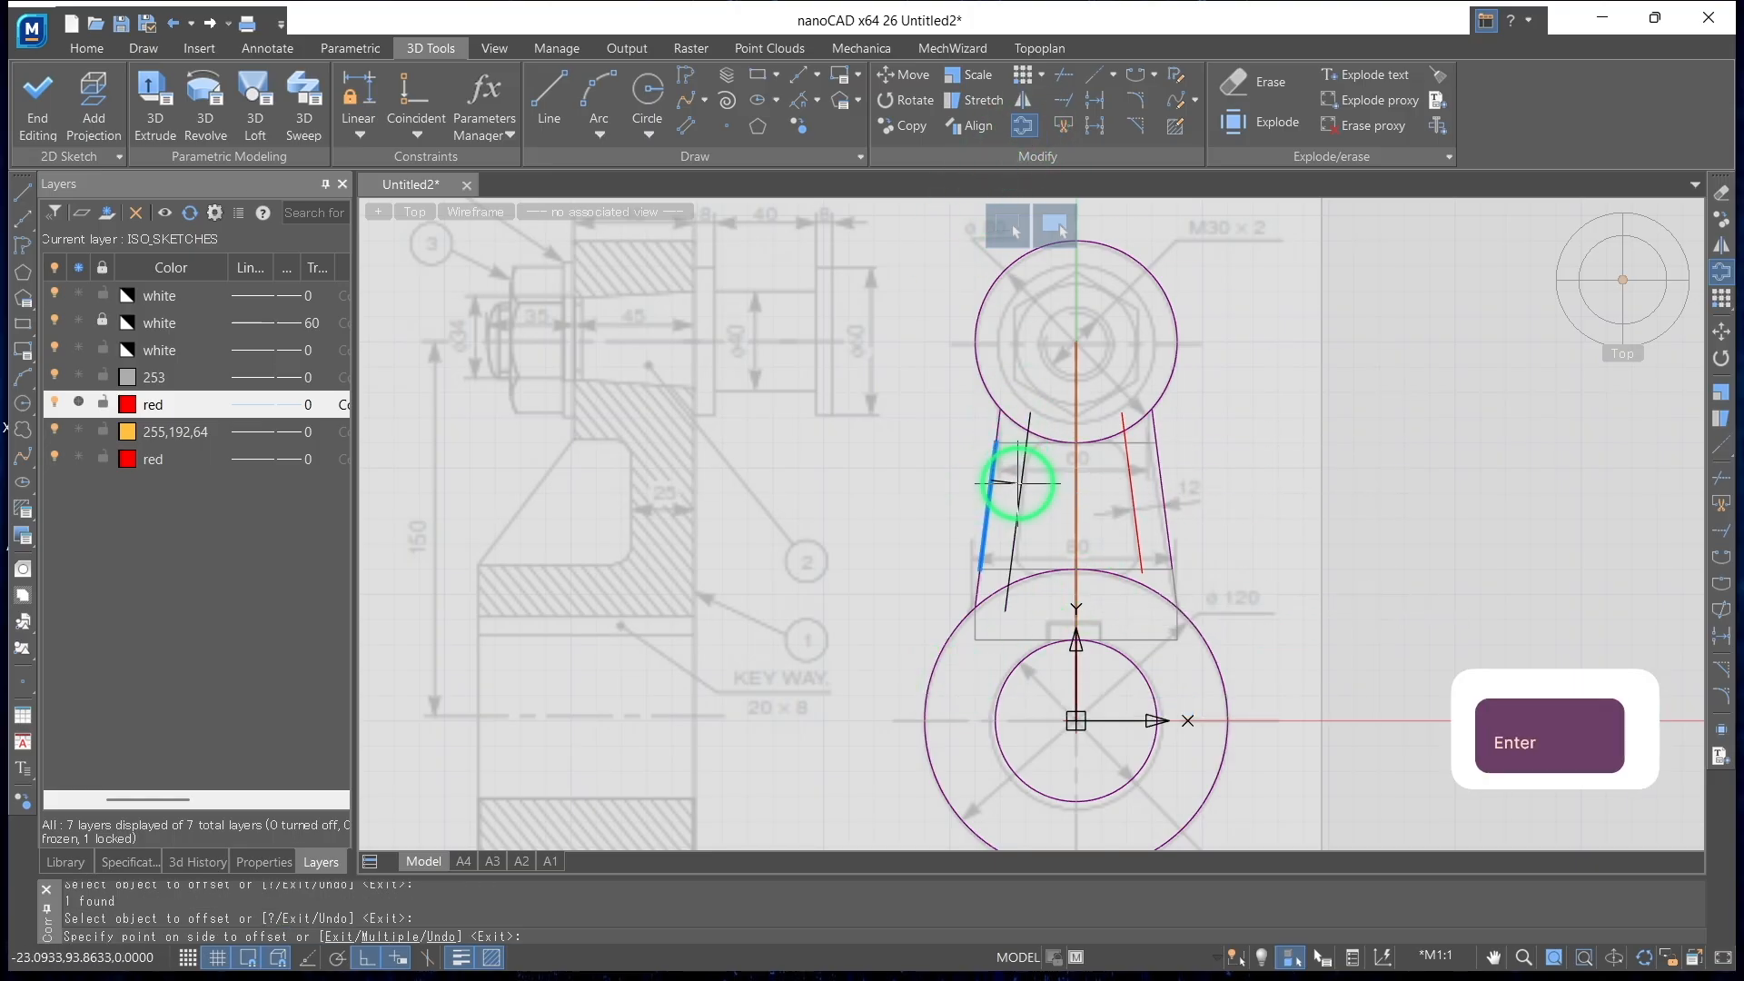
{"action": "left_click", "coordinate": [1090, 501]}
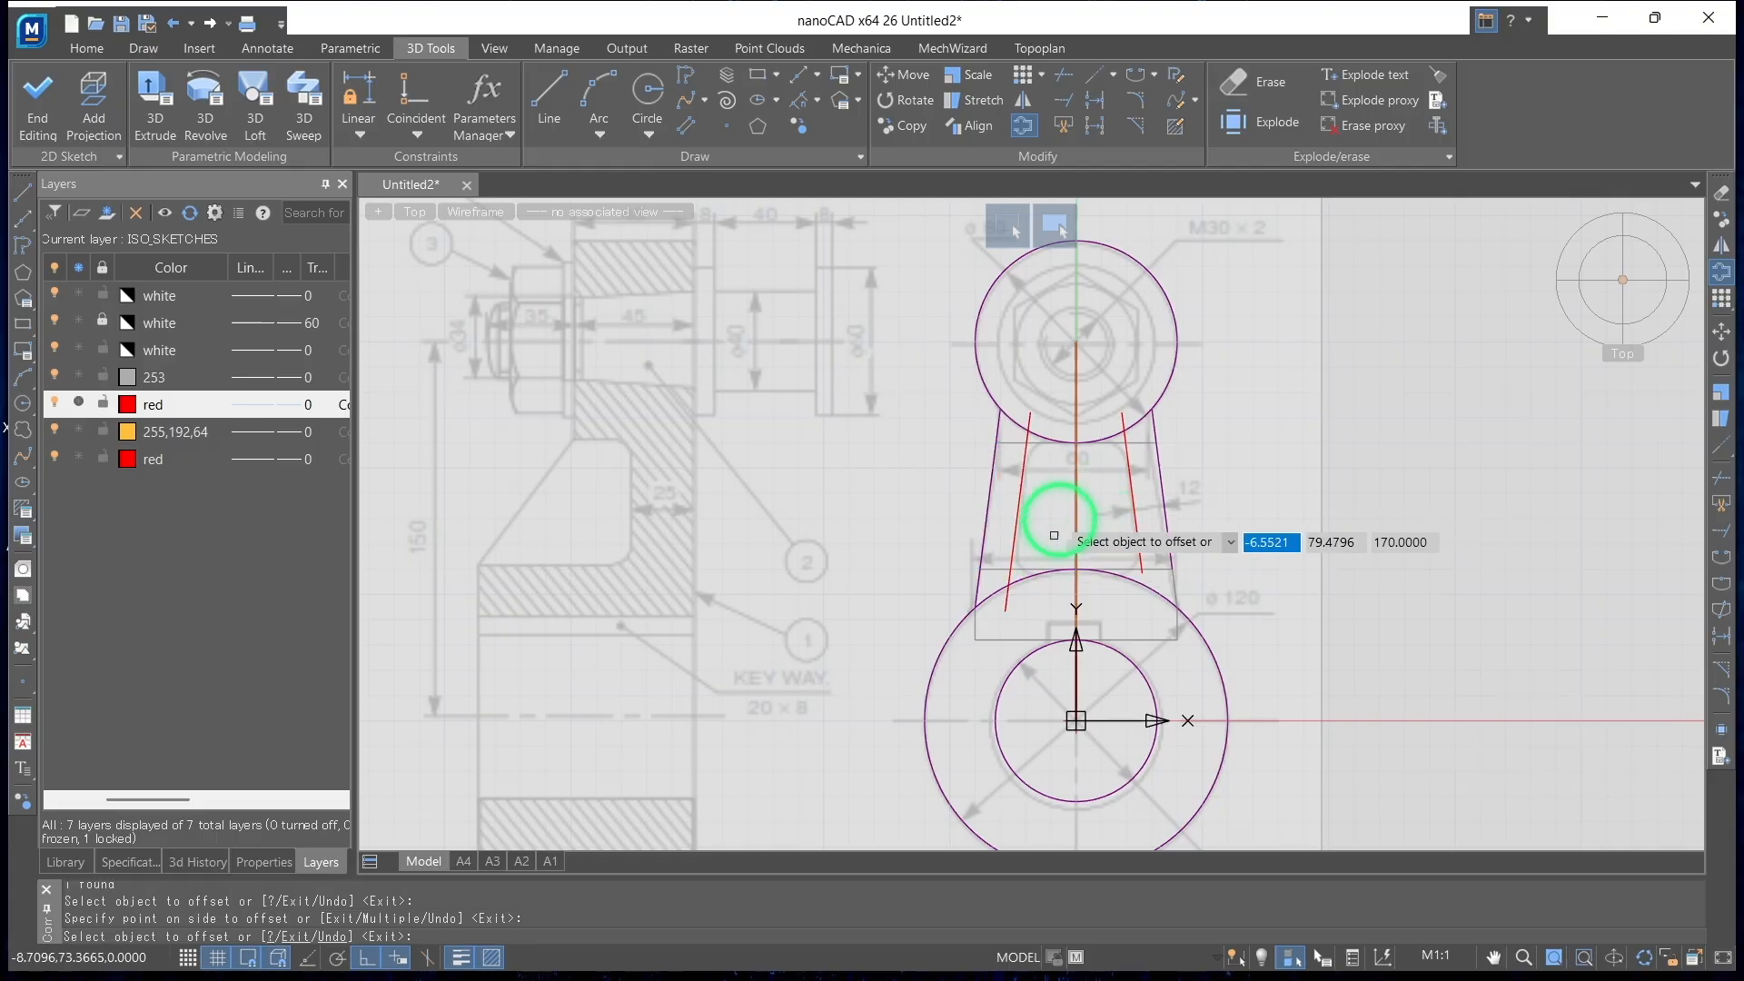
{"action": "scroll", "coordinate": [1054, 478], "scroll_direction": "up", "scroll_amount": 2}
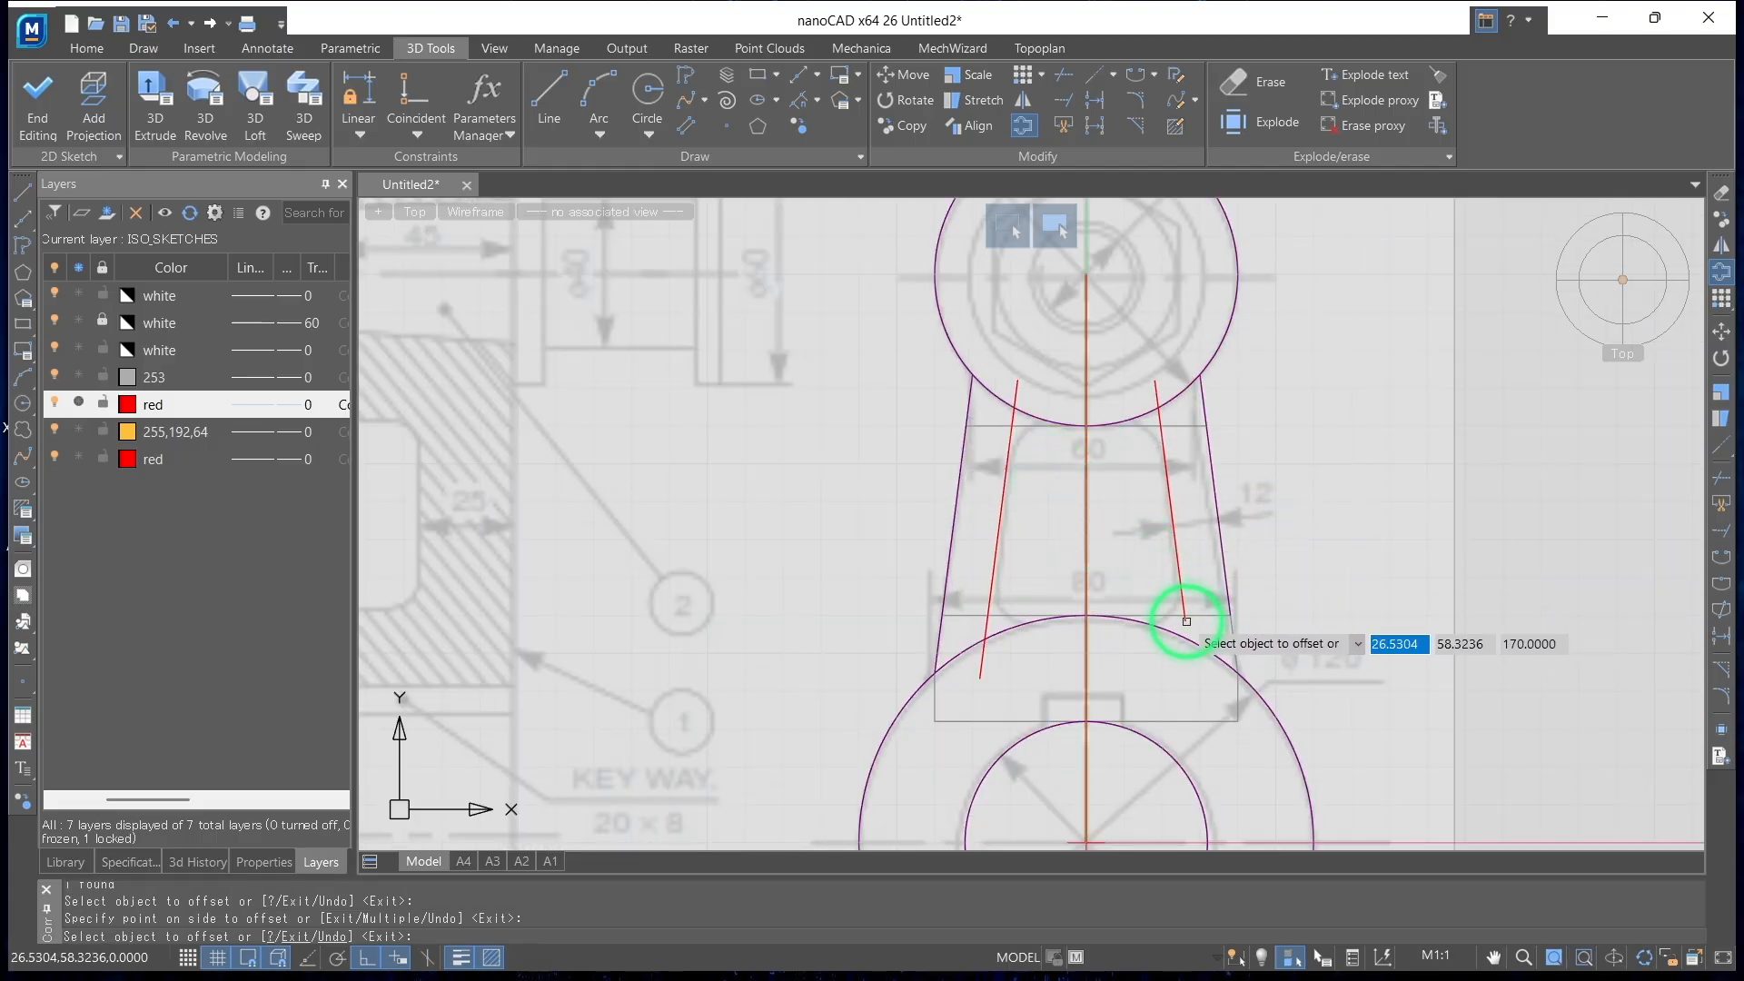
With Ortho off, draw a slanted line from the right offset line's lower end down into the large boss ring
{"action": "left_click", "coordinate": [549, 99]}
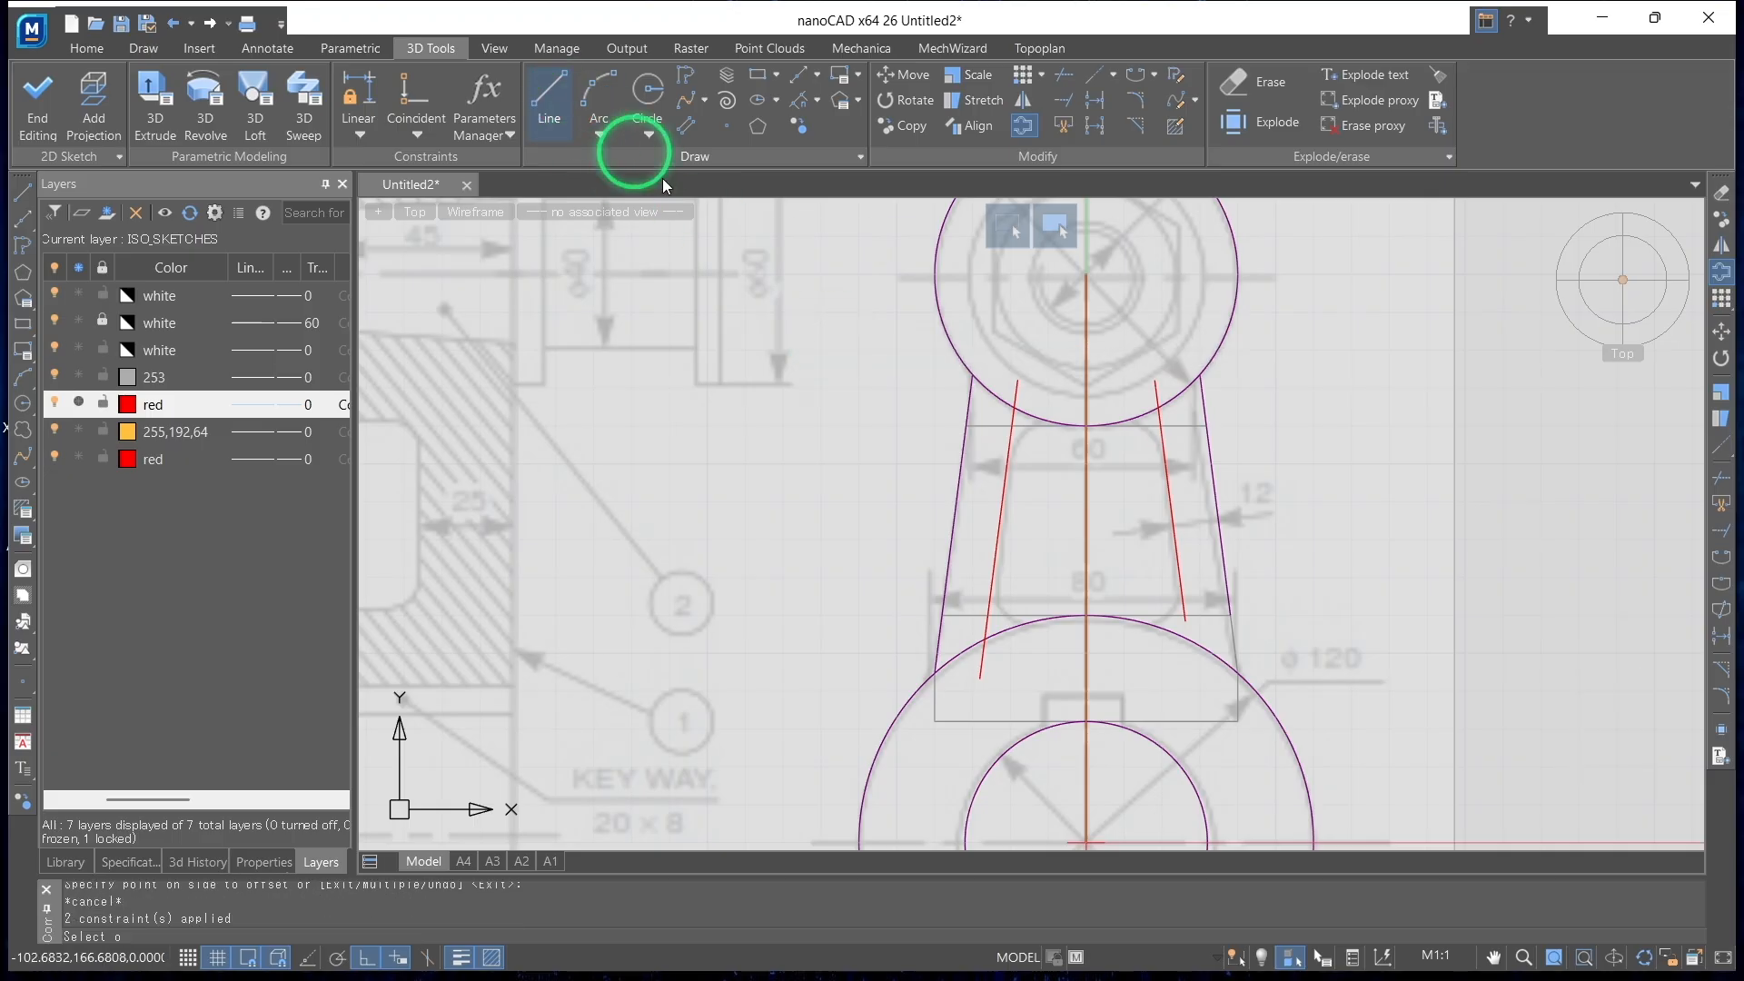
{"action": "left_click", "coordinate": [1186, 619]}
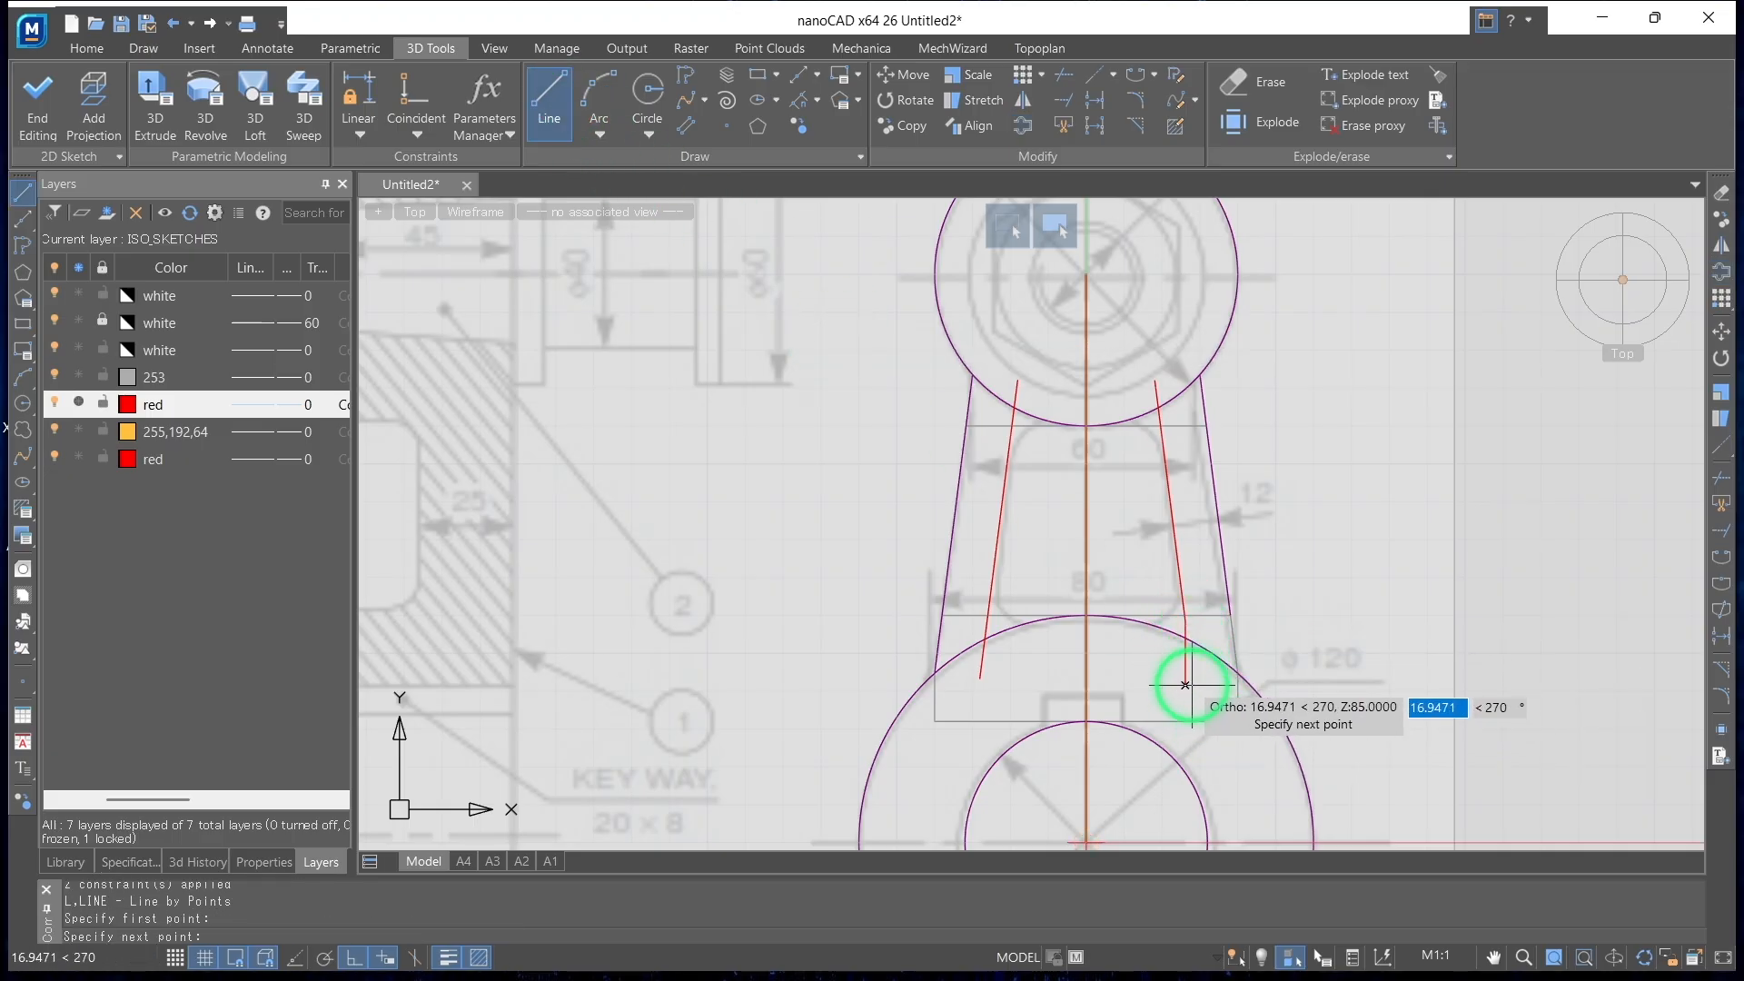
{"action": "left_click", "coordinate": [352, 958]}
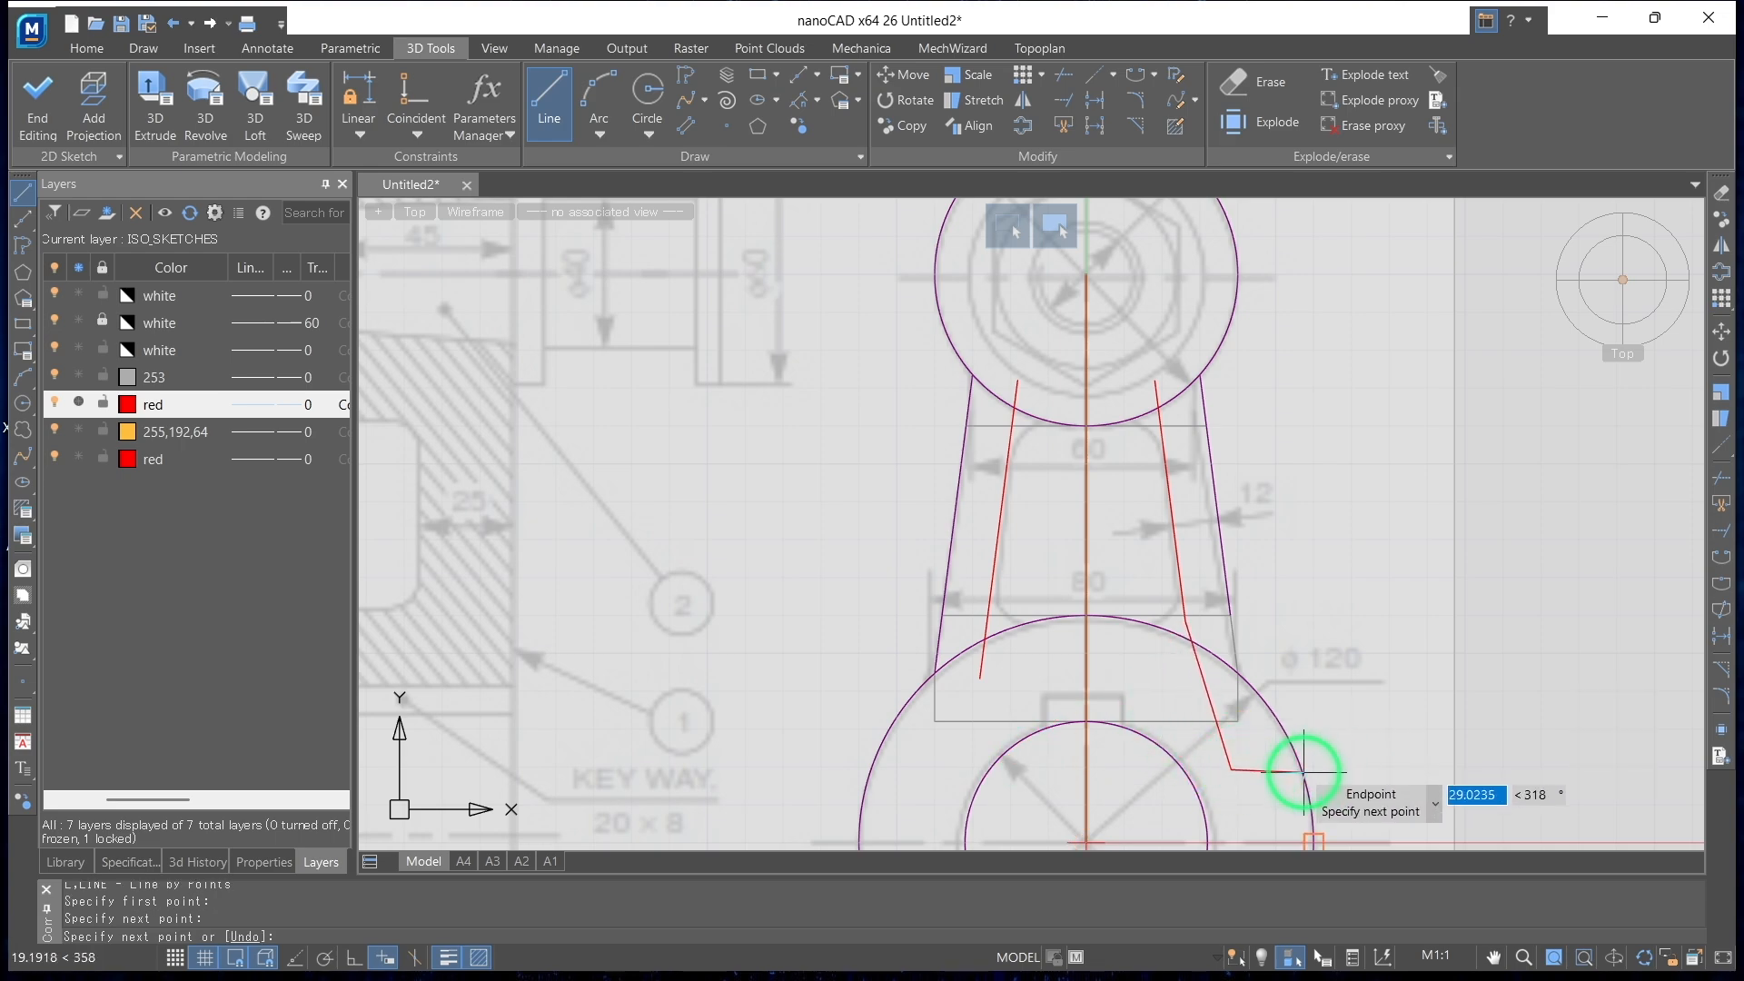
{"action": "key", "text": "Return"}
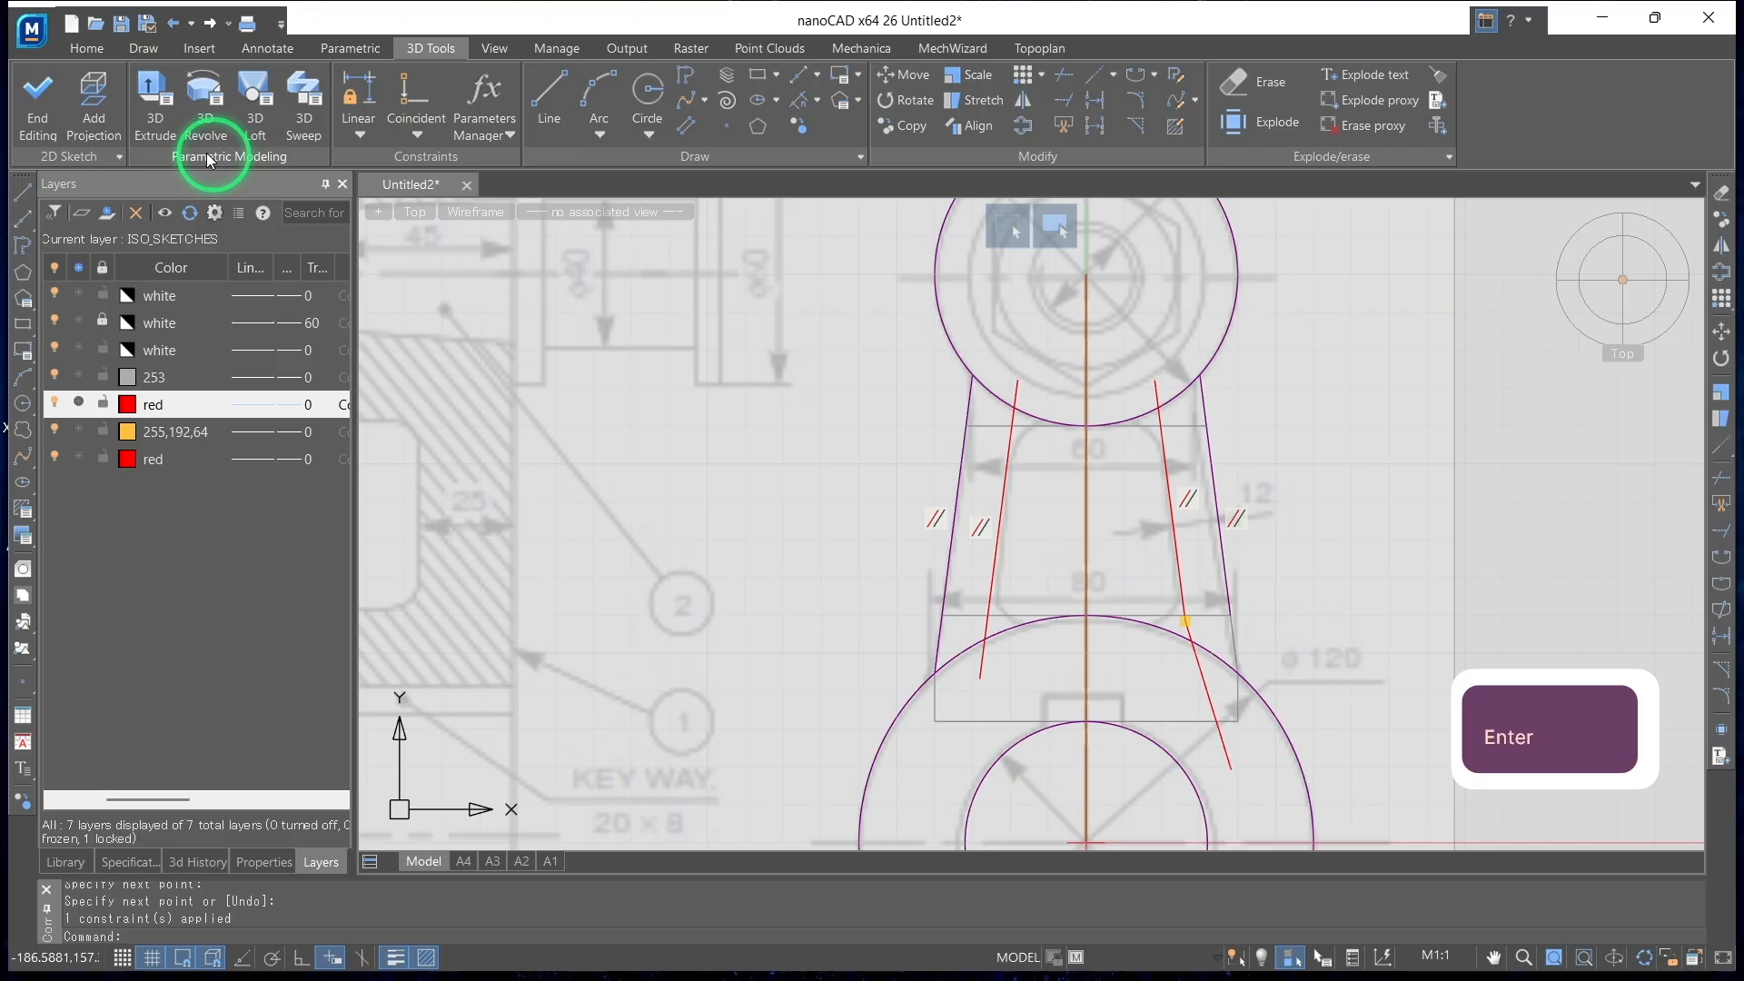
Constrain the short slanted line inside the large boss ring parallel to the arm's right inner offset line
{"action": "left_click", "coordinate": [355, 56]}
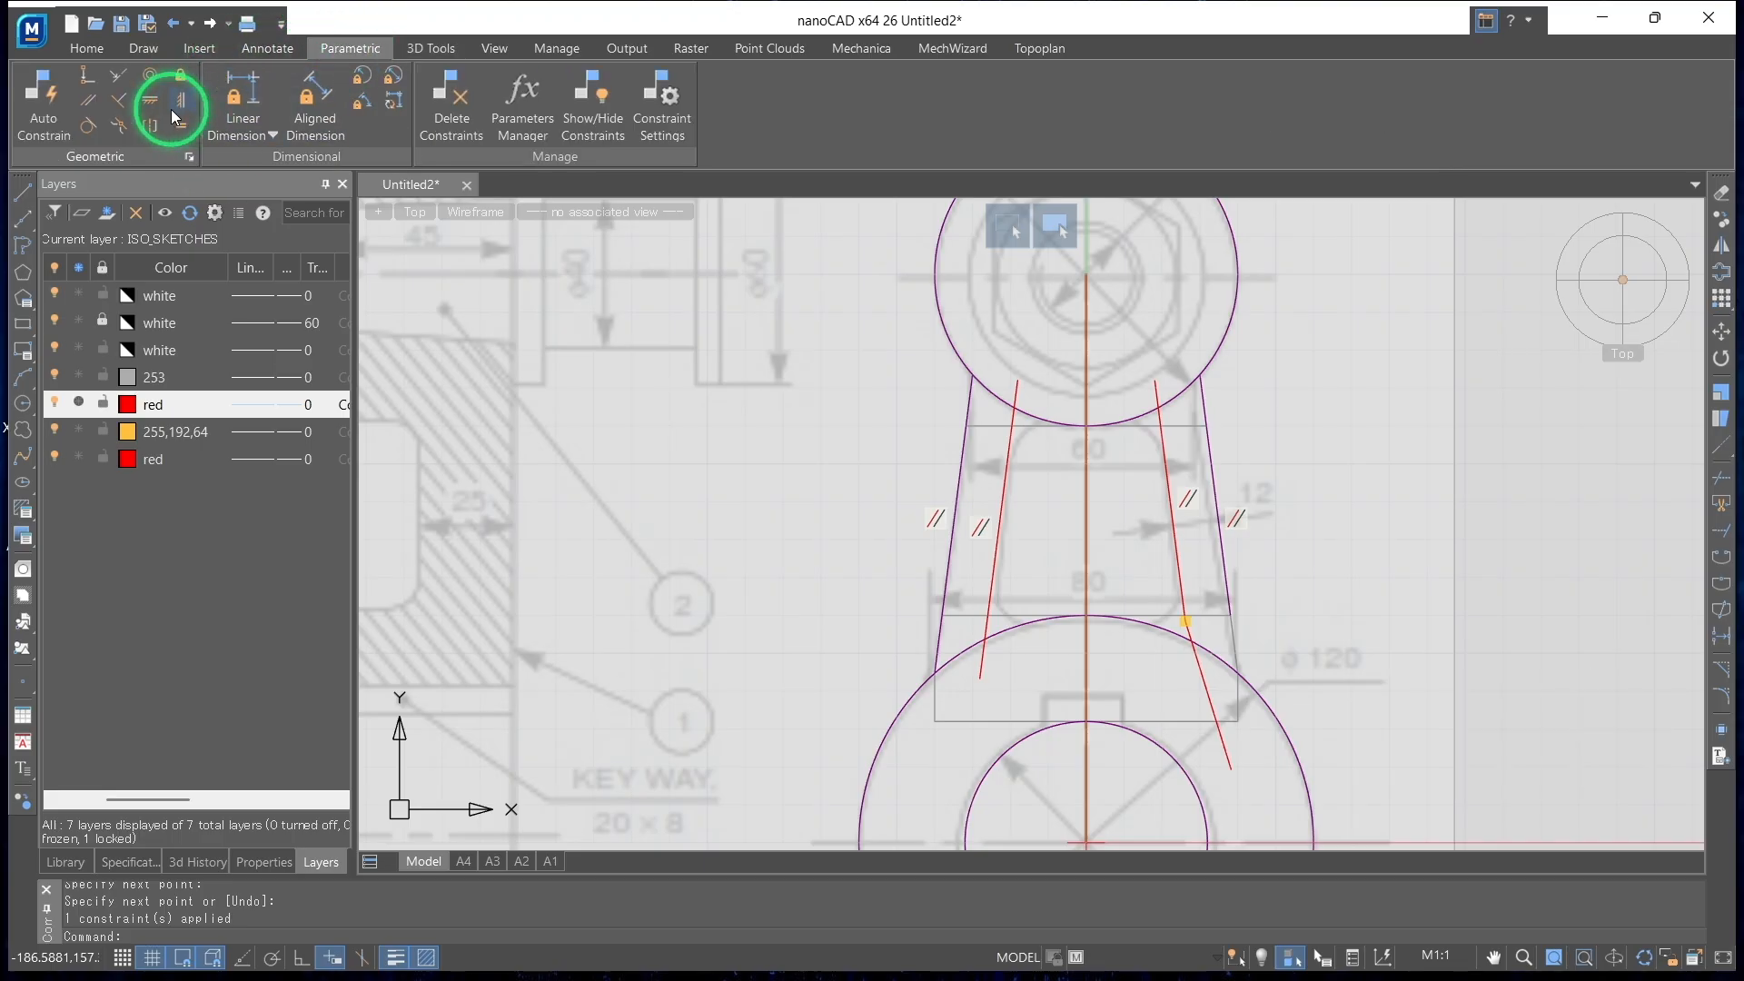
{"action": "left_click", "coordinate": [93, 107]}
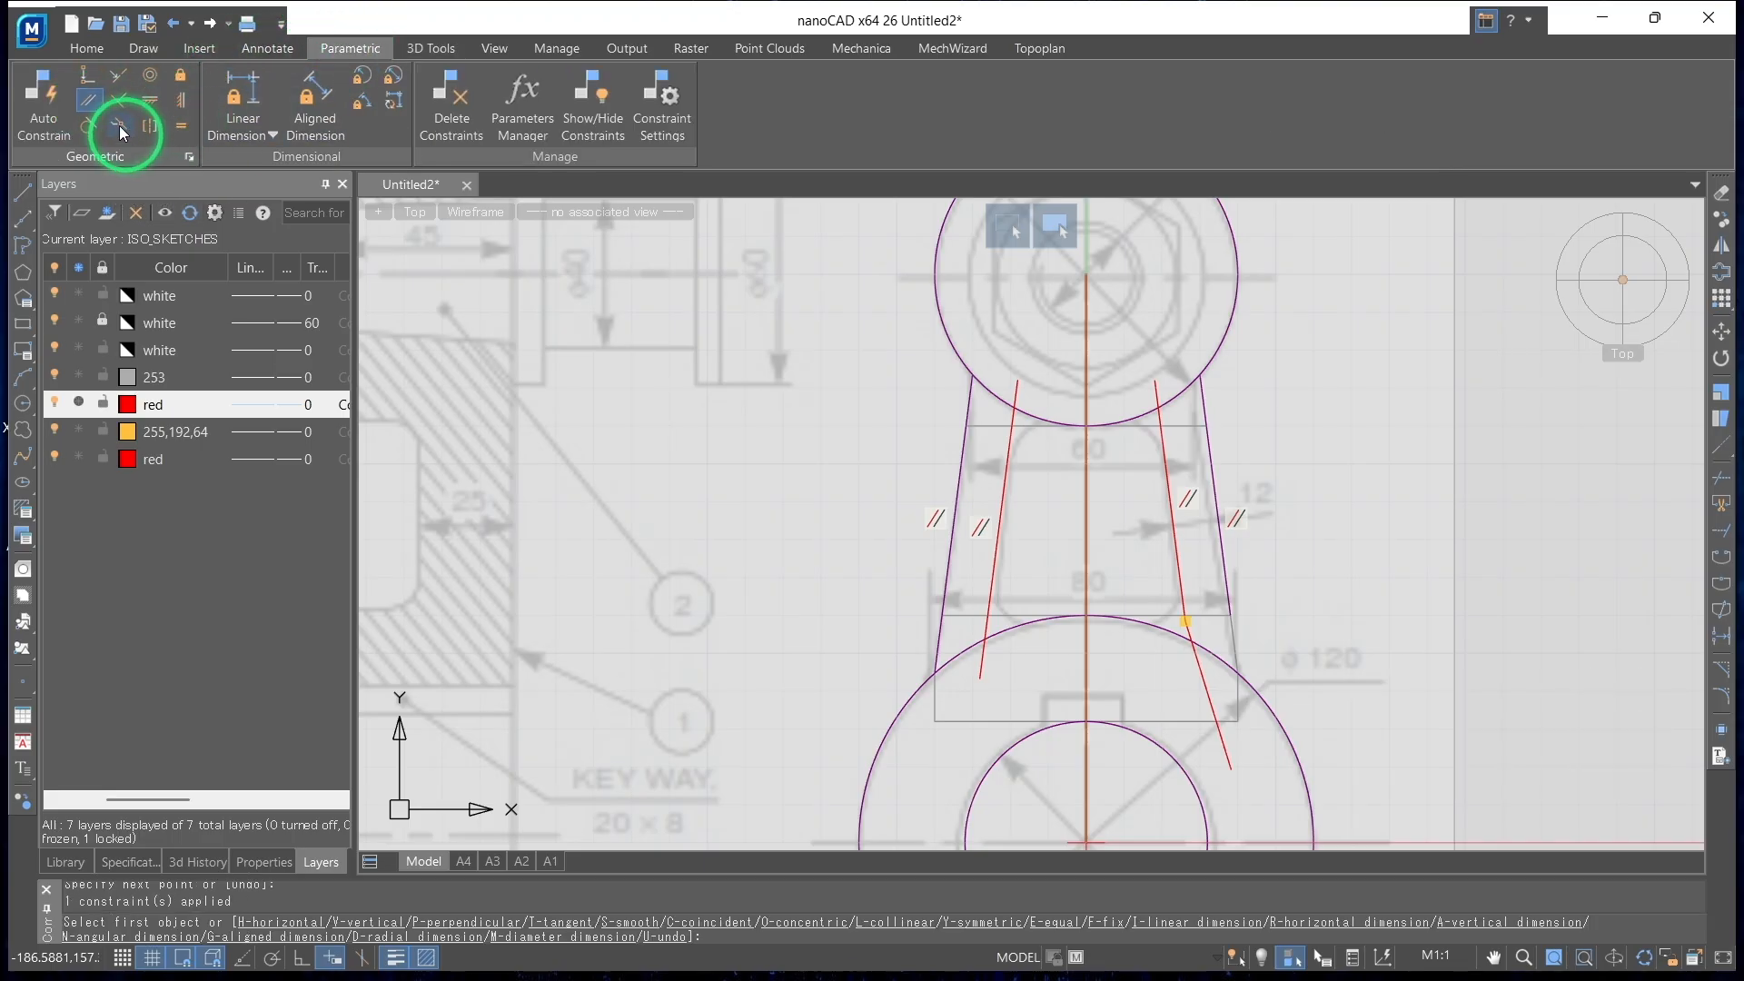
{"action": "left_click", "coordinate": [1197, 665]}
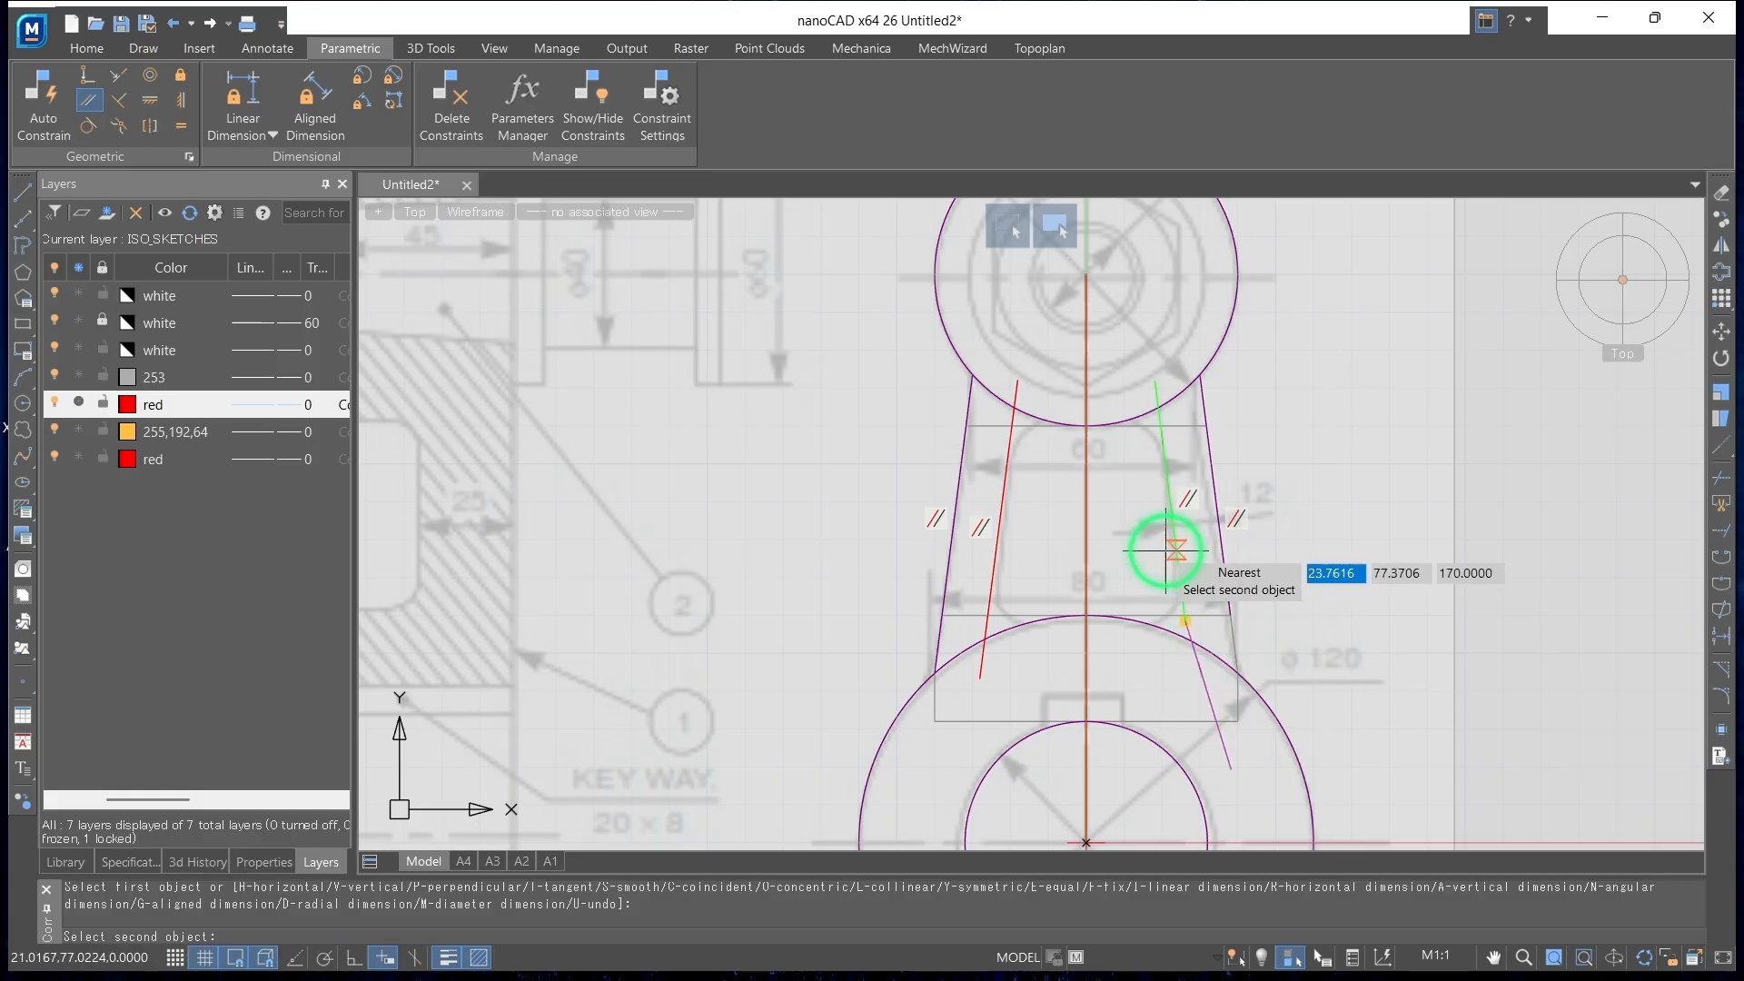
{"action": "left_click", "coordinate": [1167, 551]}
{"action": "key", "text": "Return"}
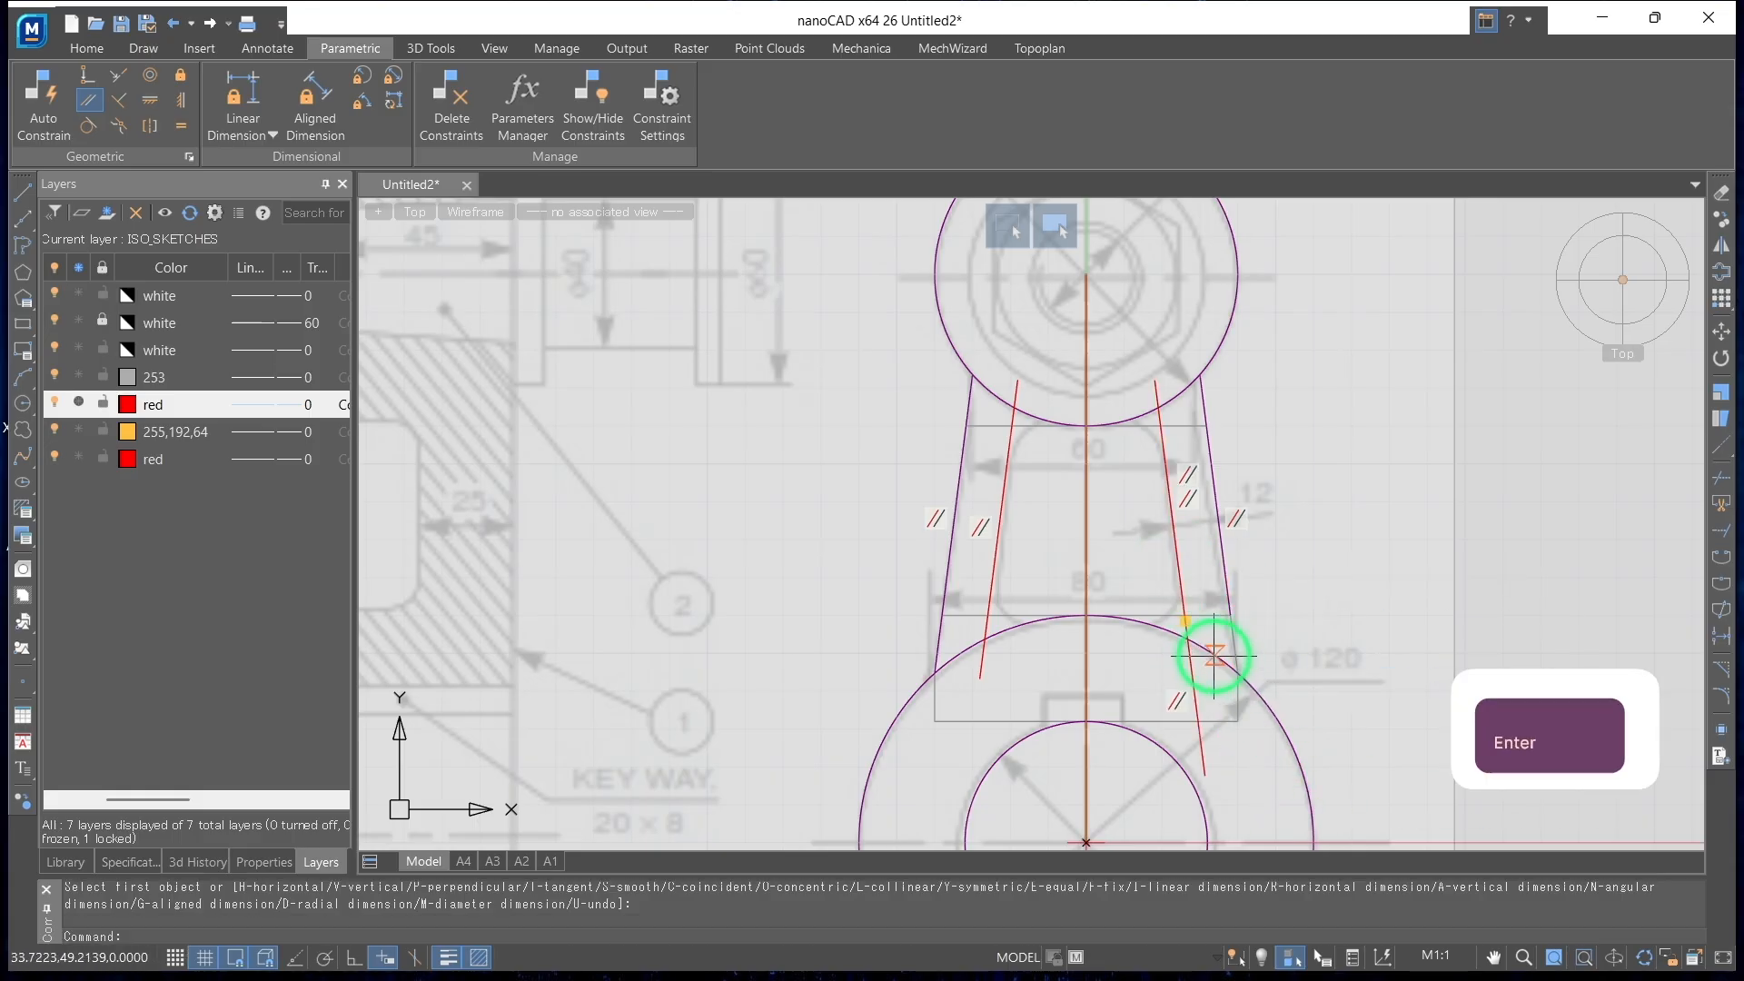
Start a 3D Extrude in Cut mode on the arm region enclosed by the two offset lines and both boss circles
{"action": "mouse_move", "coordinate": [1220, 674]}
{"action": "middle_mouse_down", "text": "shift"}
{"action": "mouse_move", "coordinate": [1102, 663]}
{"action": "mouse_move", "coordinate": [1160, 631]}
{"action": "mouse_move", "coordinate": [1191, 669]}
{"action": "mouse_move", "coordinate": [1091, 700]}
{"action": "mouse_move", "coordinate": [1109, 673]}
{"action": "mouse_move", "coordinate": [1203, 643]}
{"action": "mouse_move", "coordinate": [1150, 687]}
{"action": "mouse_move", "coordinate": [1165, 675]}
{"action": "middle_mouse_up", "text": "shift"}
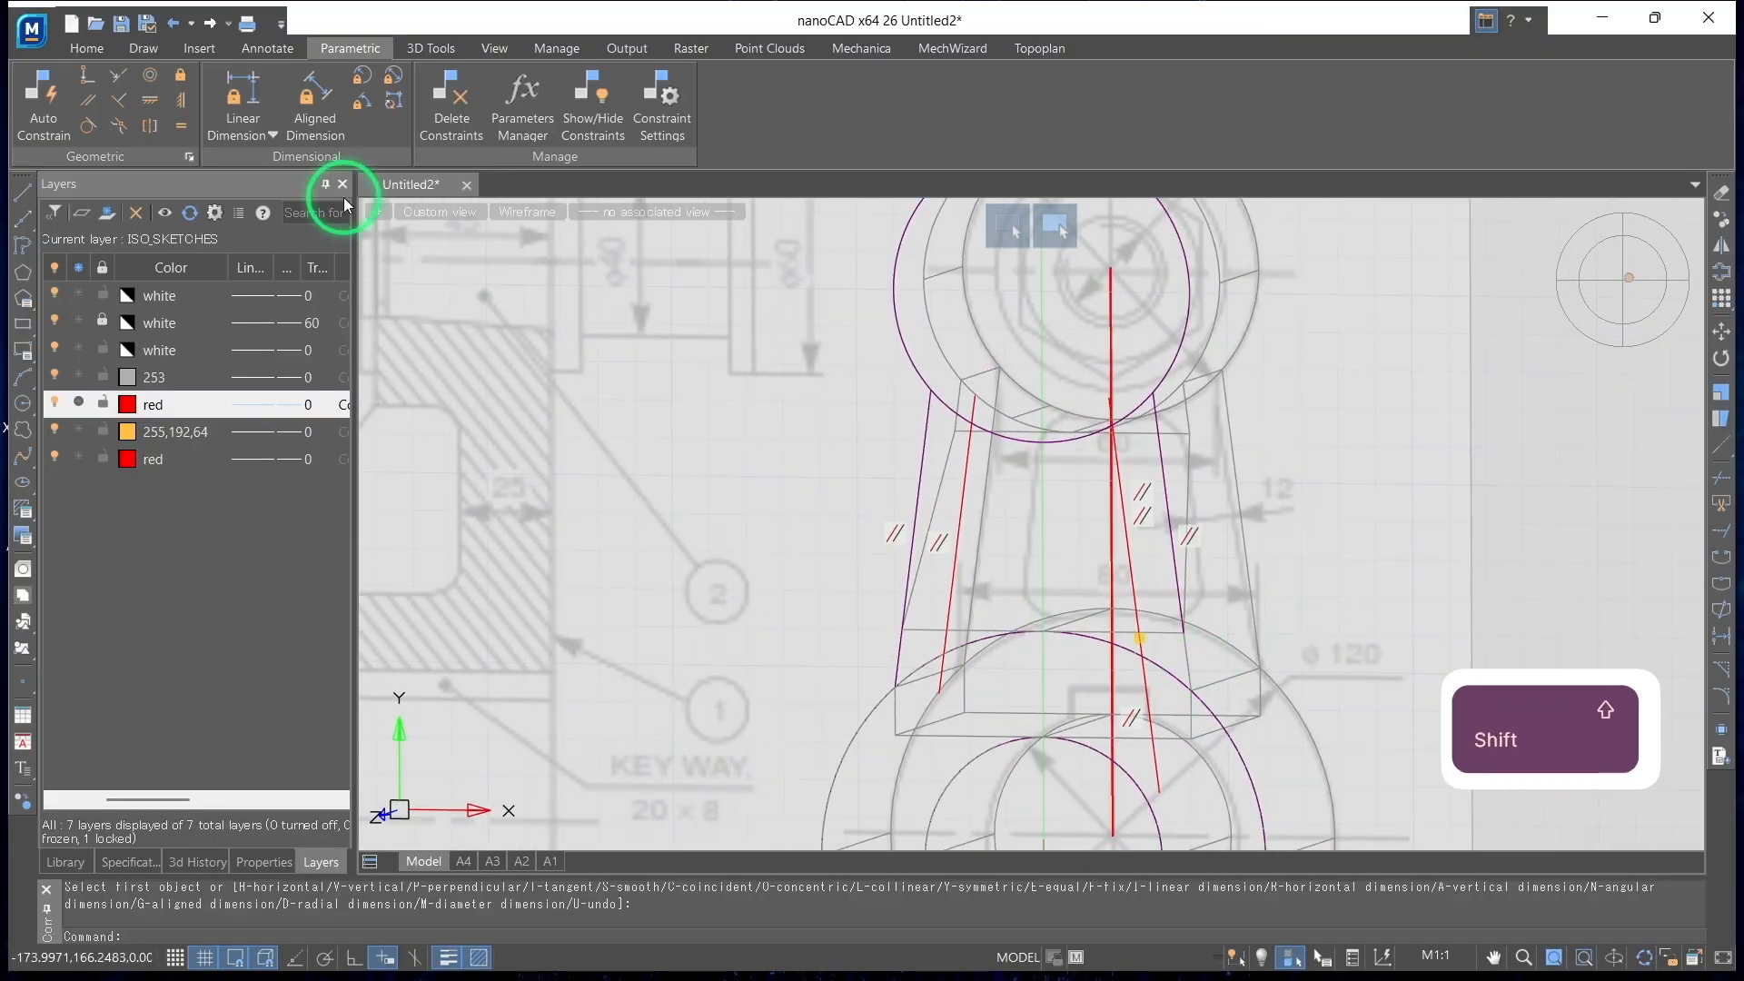
{"action": "left_click", "coordinate": [431, 49]}
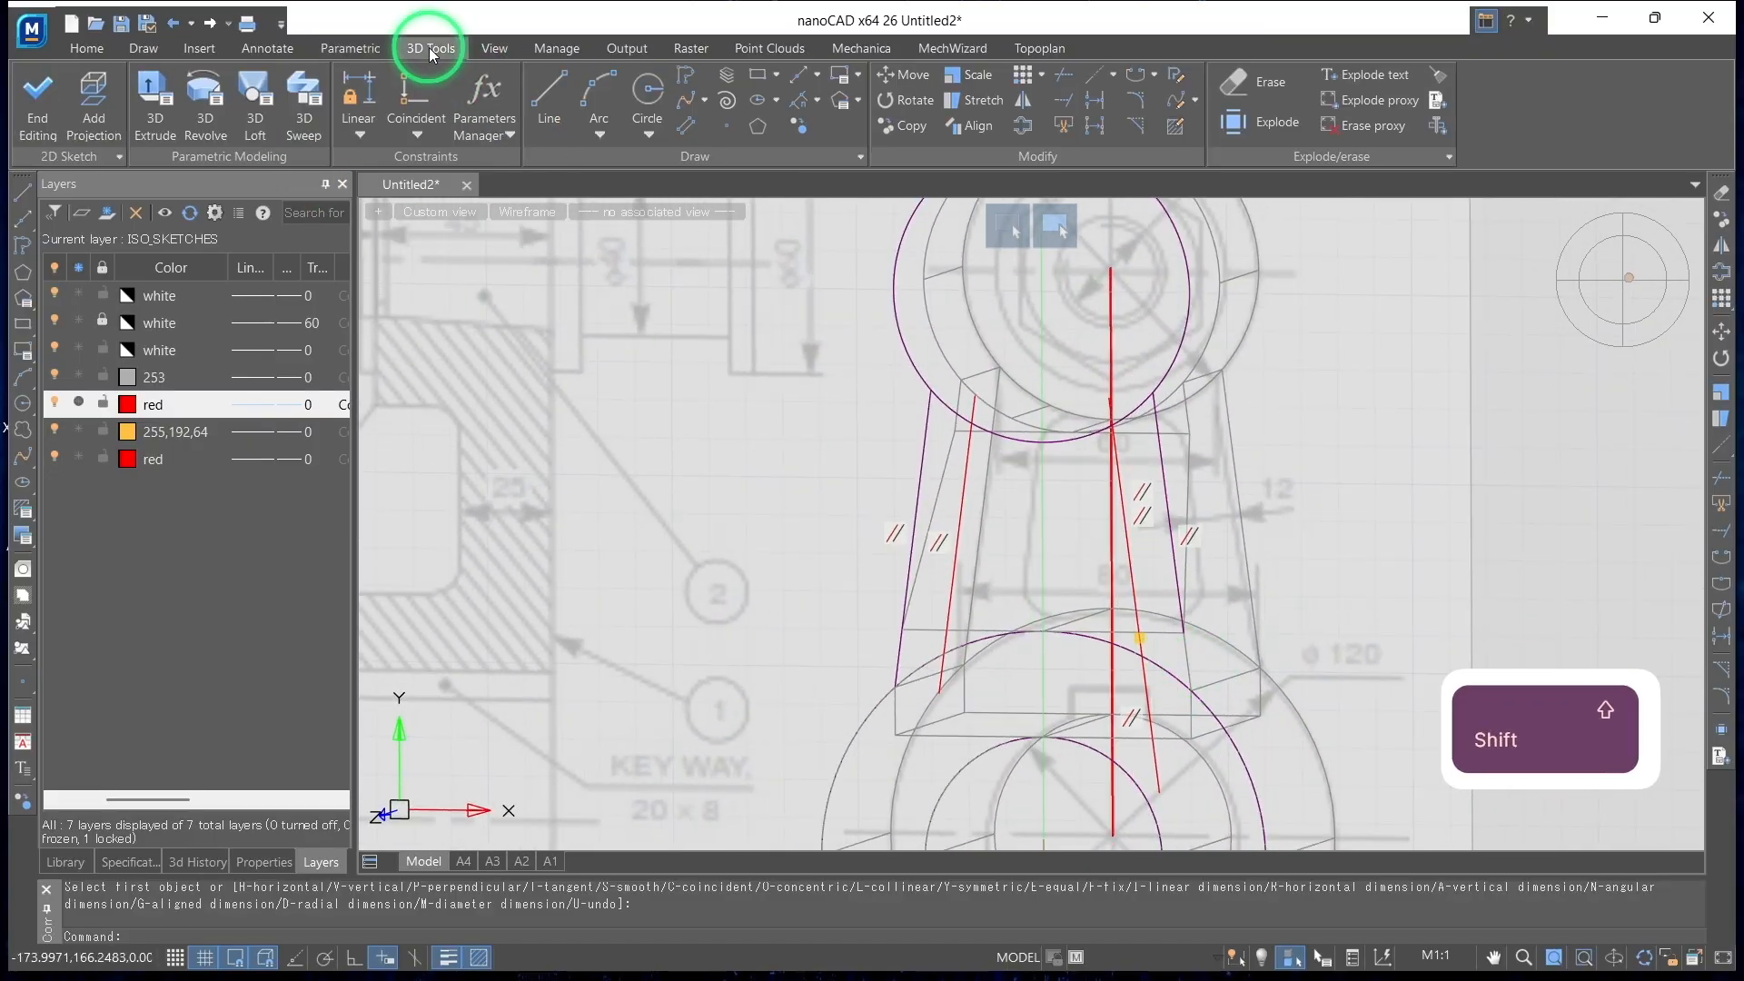
{"action": "left_click", "coordinate": [151, 109]}
{"action": "middle_click_drag", "start_coordinate": [690, 437], "coordinate": [936, 678], "text": "shift"}
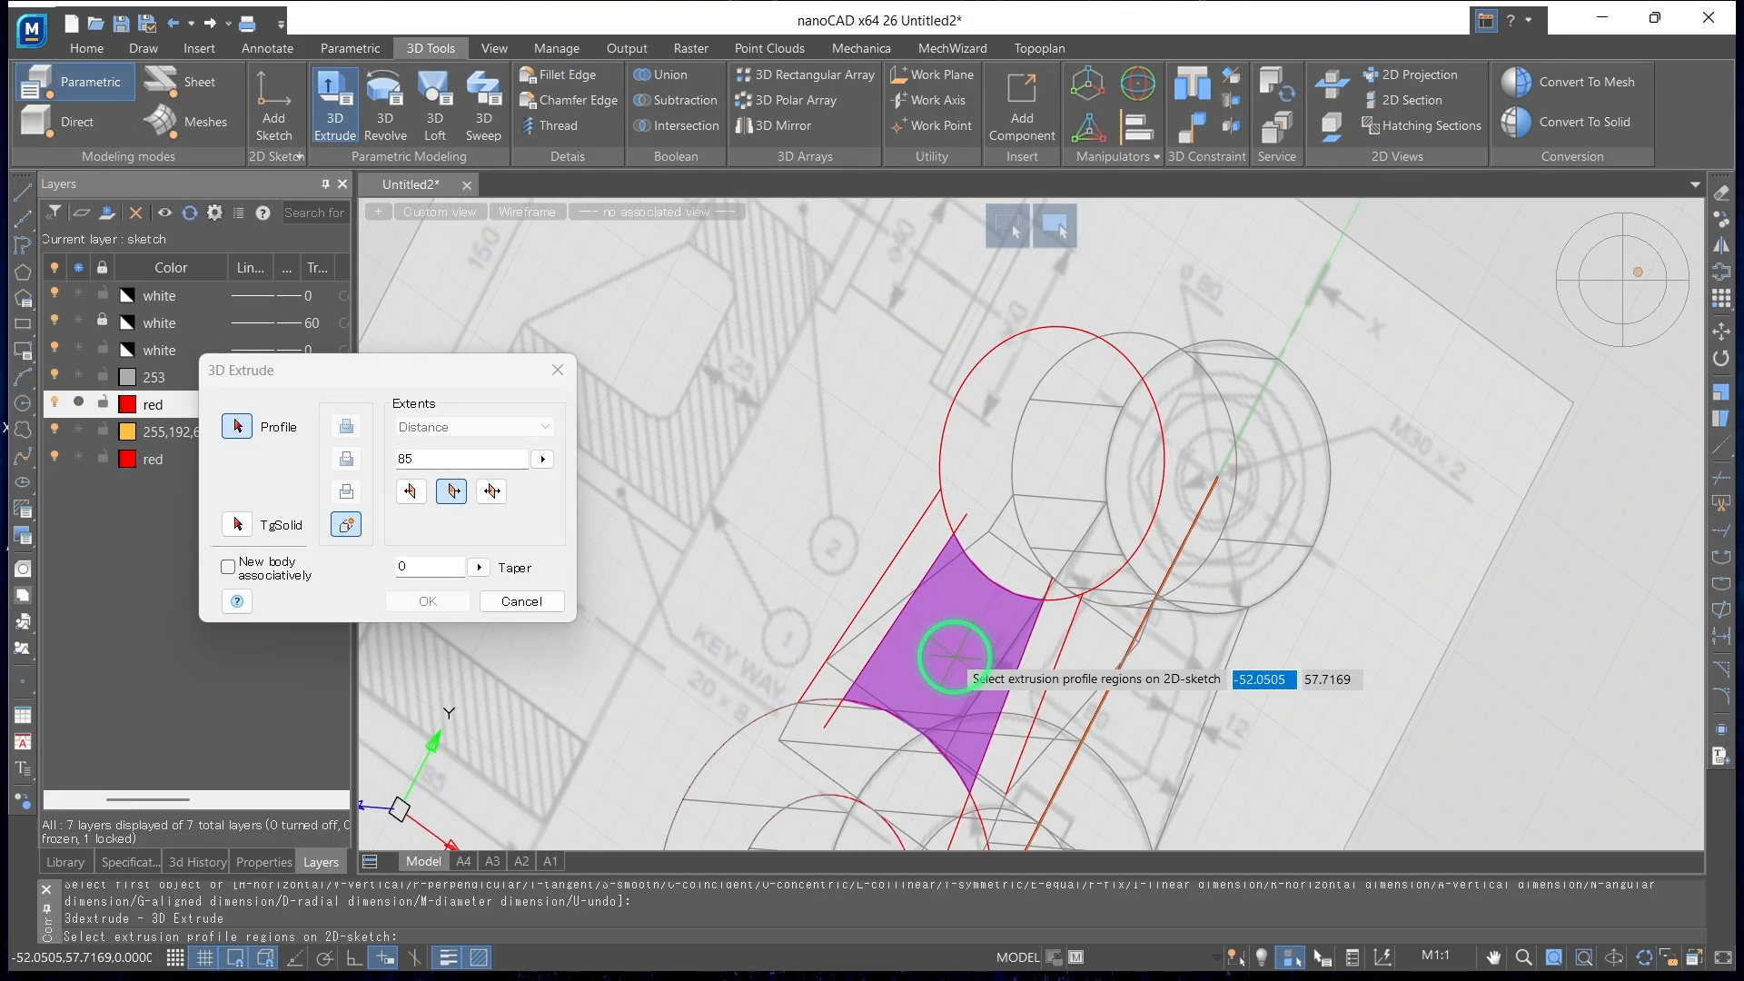
{"action": "left_click", "coordinate": [955, 656]}
{"action": "middle_click_drag", "start_coordinate": [1195, 733], "coordinate": [1247, 715], "text": "shift"}
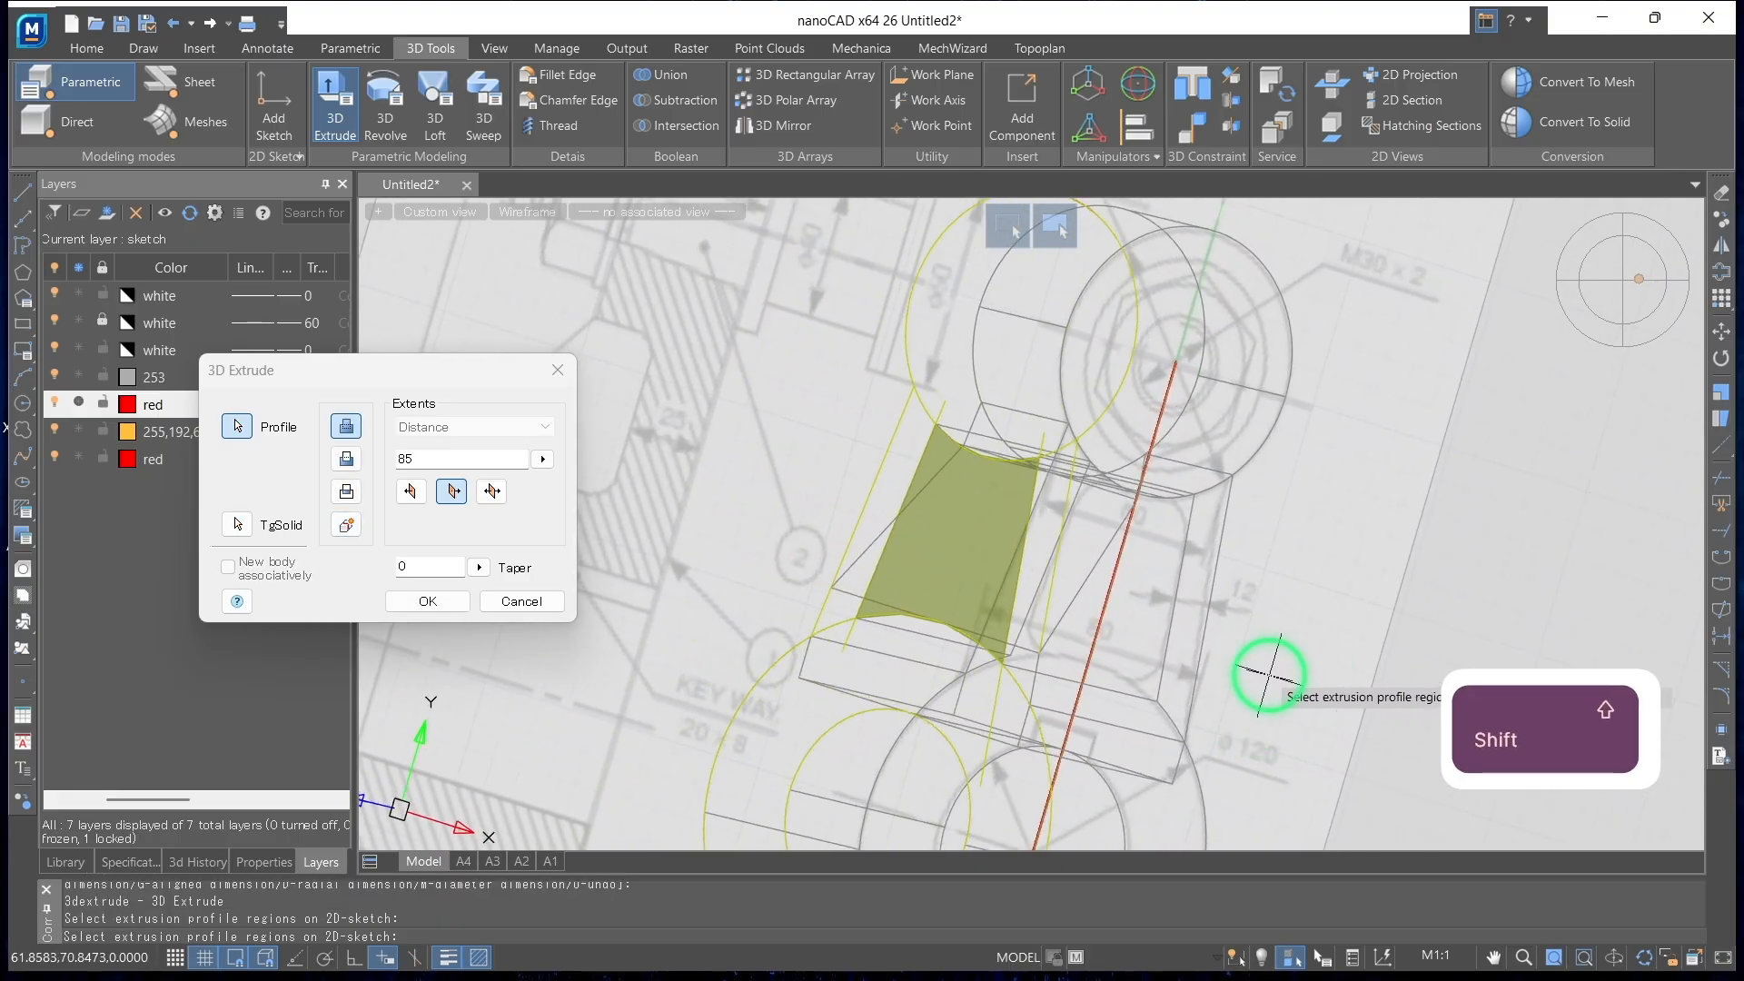
{"action": "left_click", "coordinate": [348, 461]}
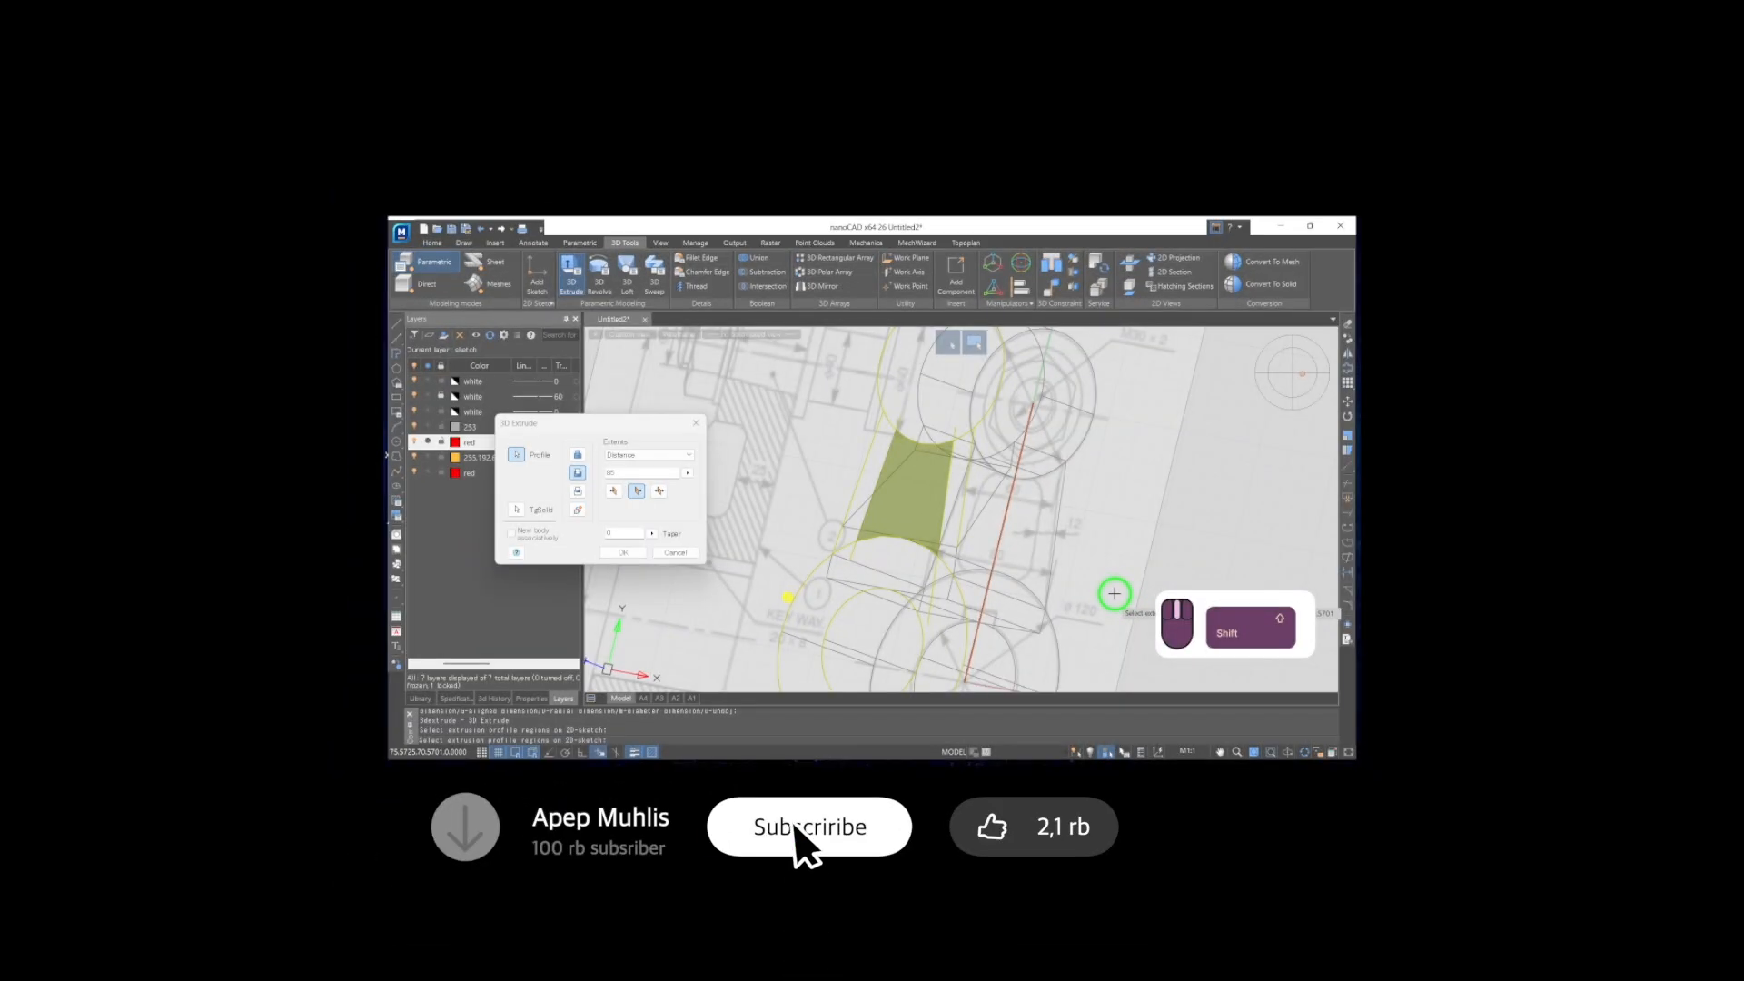
Set the cut distance to 60, extruded to one side of the sketch plane
{"action": "middle_click_drag", "start_coordinate": [1115, 594], "coordinate": [1085, 592], "text": "shift"}
{"action": "middle_click_drag", "start_coordinate": [761, 499], "coordinate": [1025, 473]}
{"action": "scroll", "coordinate": [1029, 485], "scroll_direction": "down", "scroll_amount": 3}
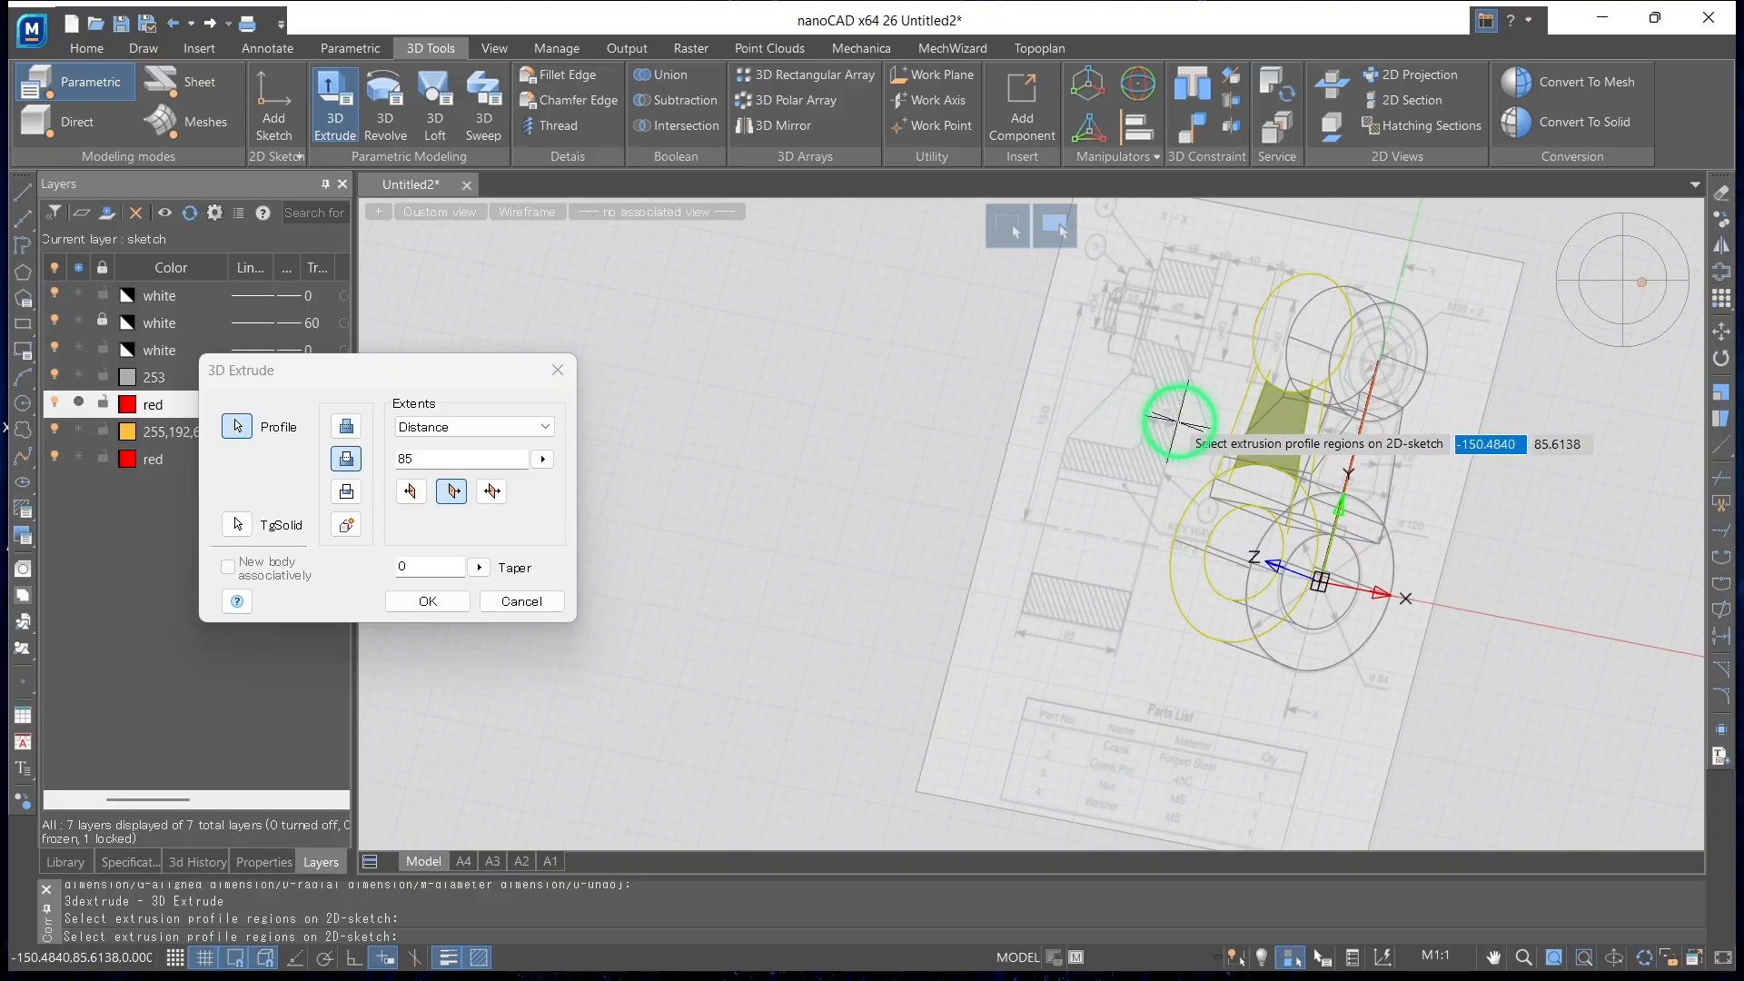
{"action": "scroll", "coordinate": [1161, 421], "scroll_direction": "up", "scroll_amount": 2}
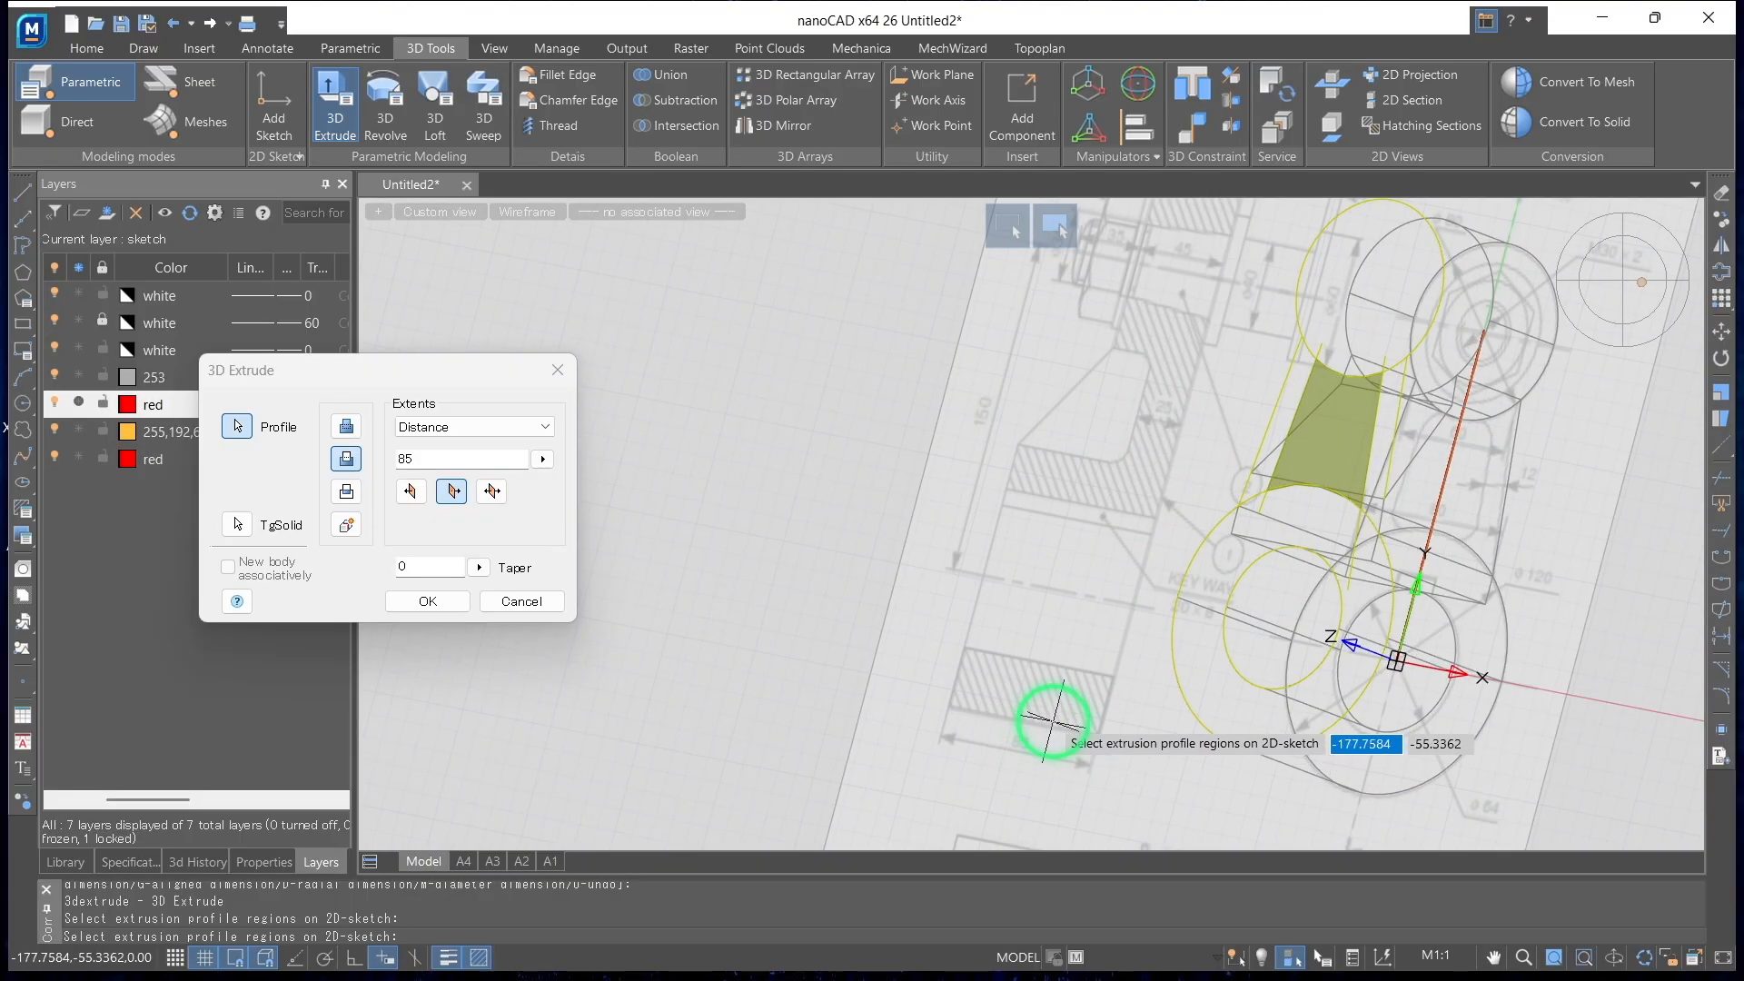
{"action": "left_click", "coordinate": [348, 459]}
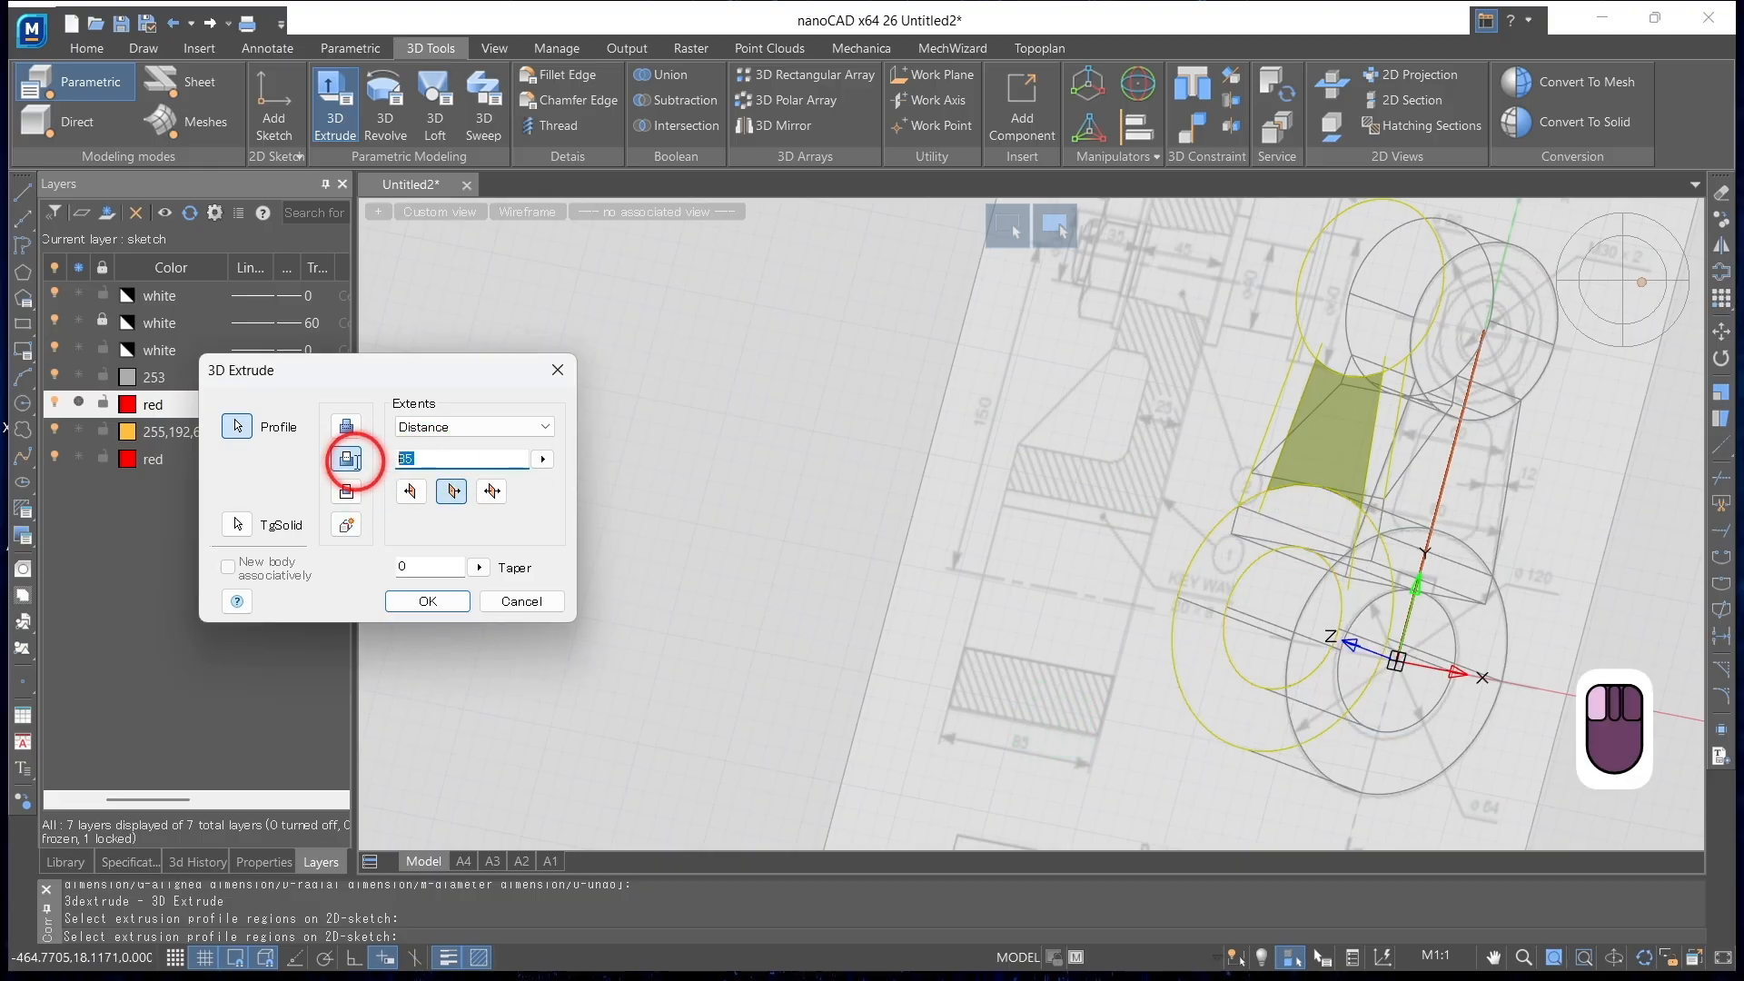
{"action": "type", "text": "60"}
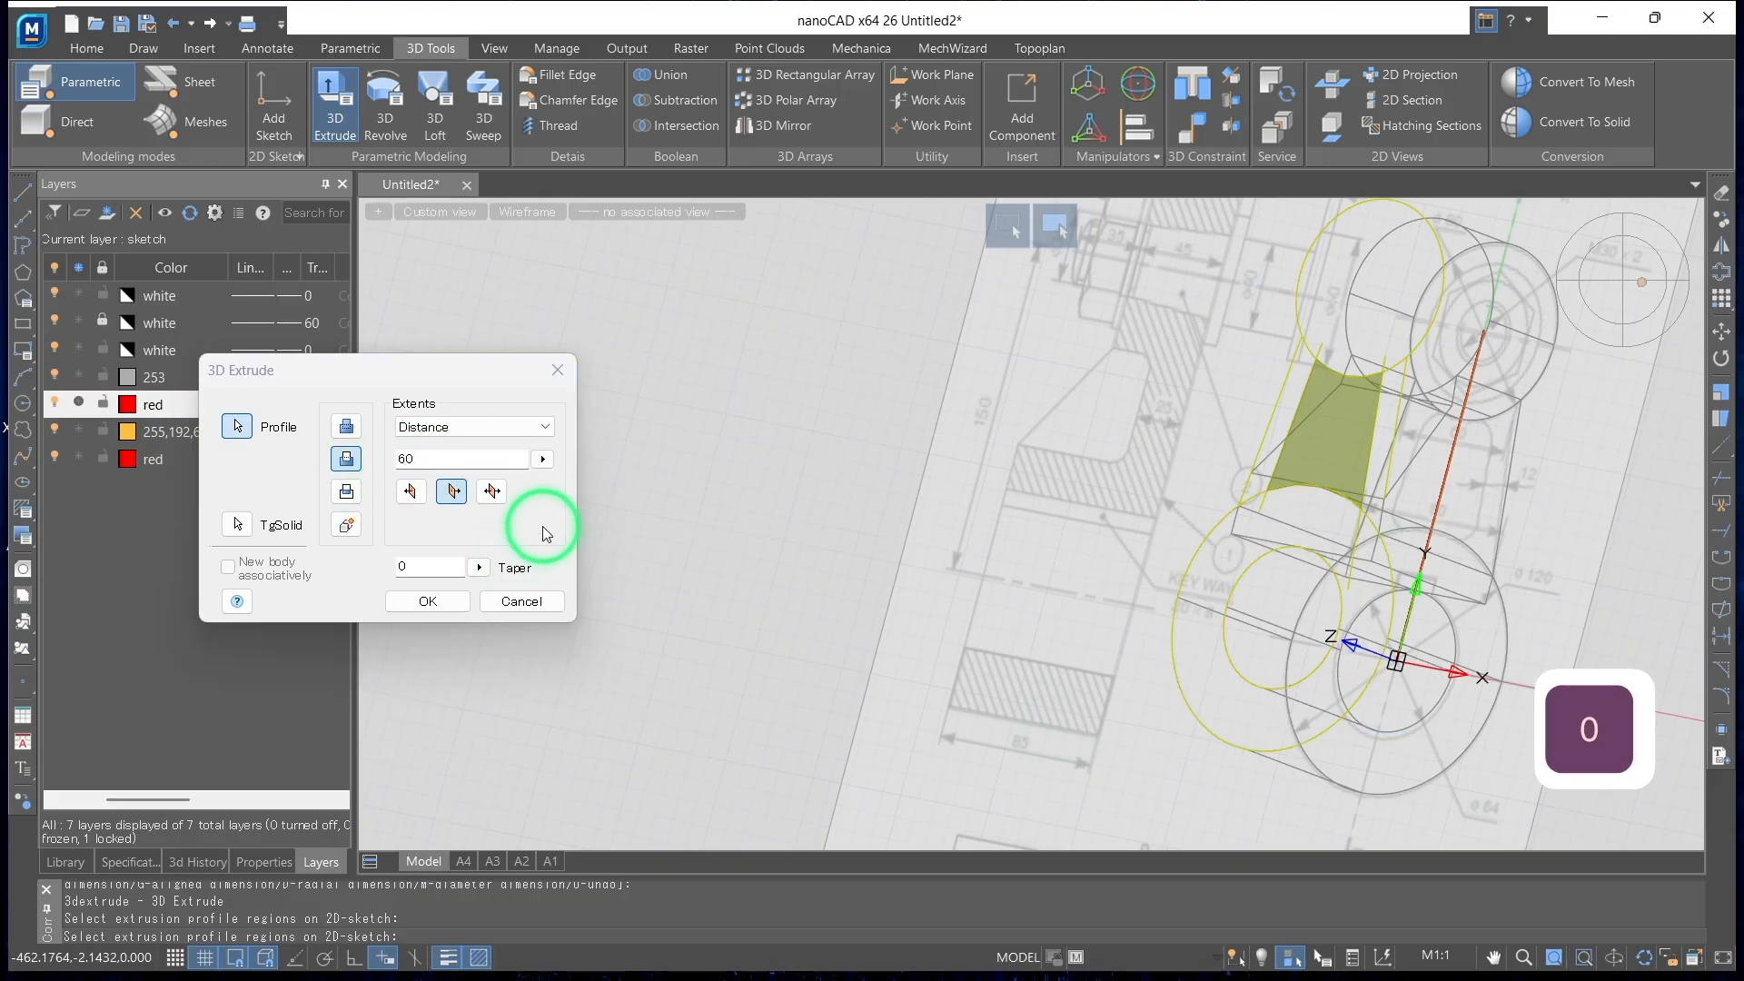
{"action": "scroll", "coordinate": [1470, 463], "scroll_direction": "up", "scroll_amount": 2}
{"action": "middle_click_drag", "start_coordinate": [1452, 471], "coordinate": [1381, 482], "text": "shift"}
{"action": "left_click", "coordinate": [411, 491]}
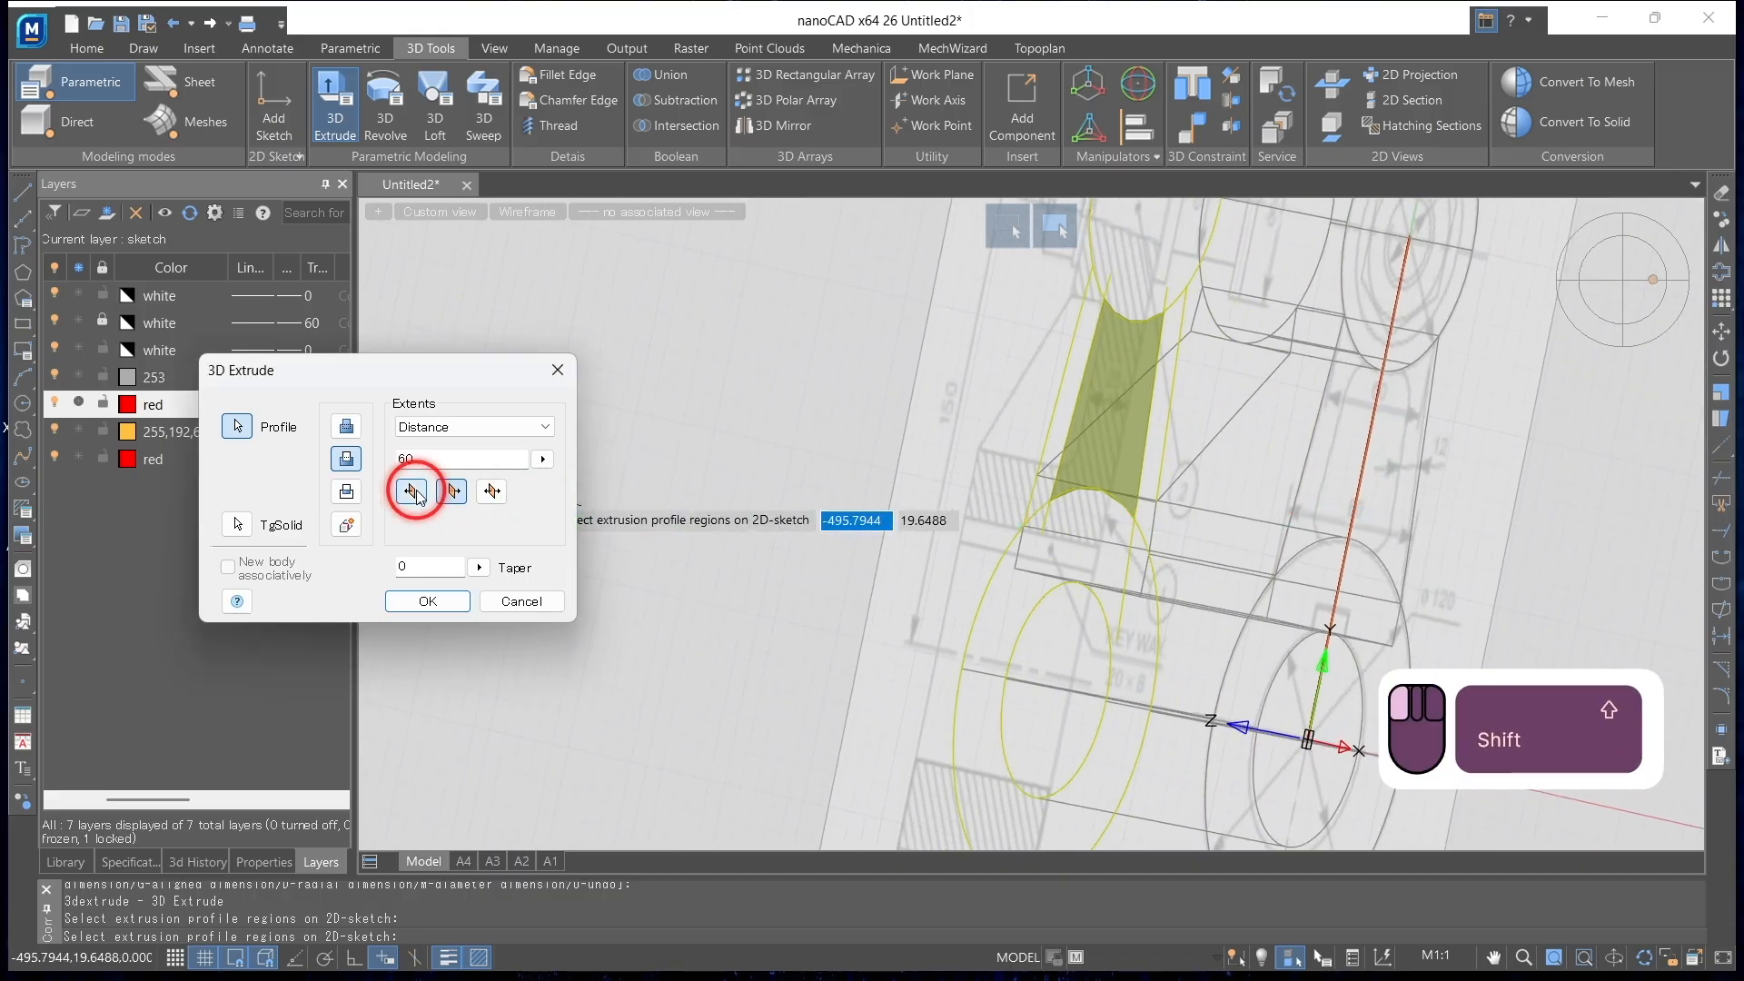
{"action": "left_click", "coordinate": [452, 492]}
Choose the crank body as the target solid and apply the recess cut
{"action": "middle_click_drag", "start_coordinate": [763, 506], "coordinate": [909, 514], "text": "shift"}
{"action": "left_click", "coordinate": [238, 525]}
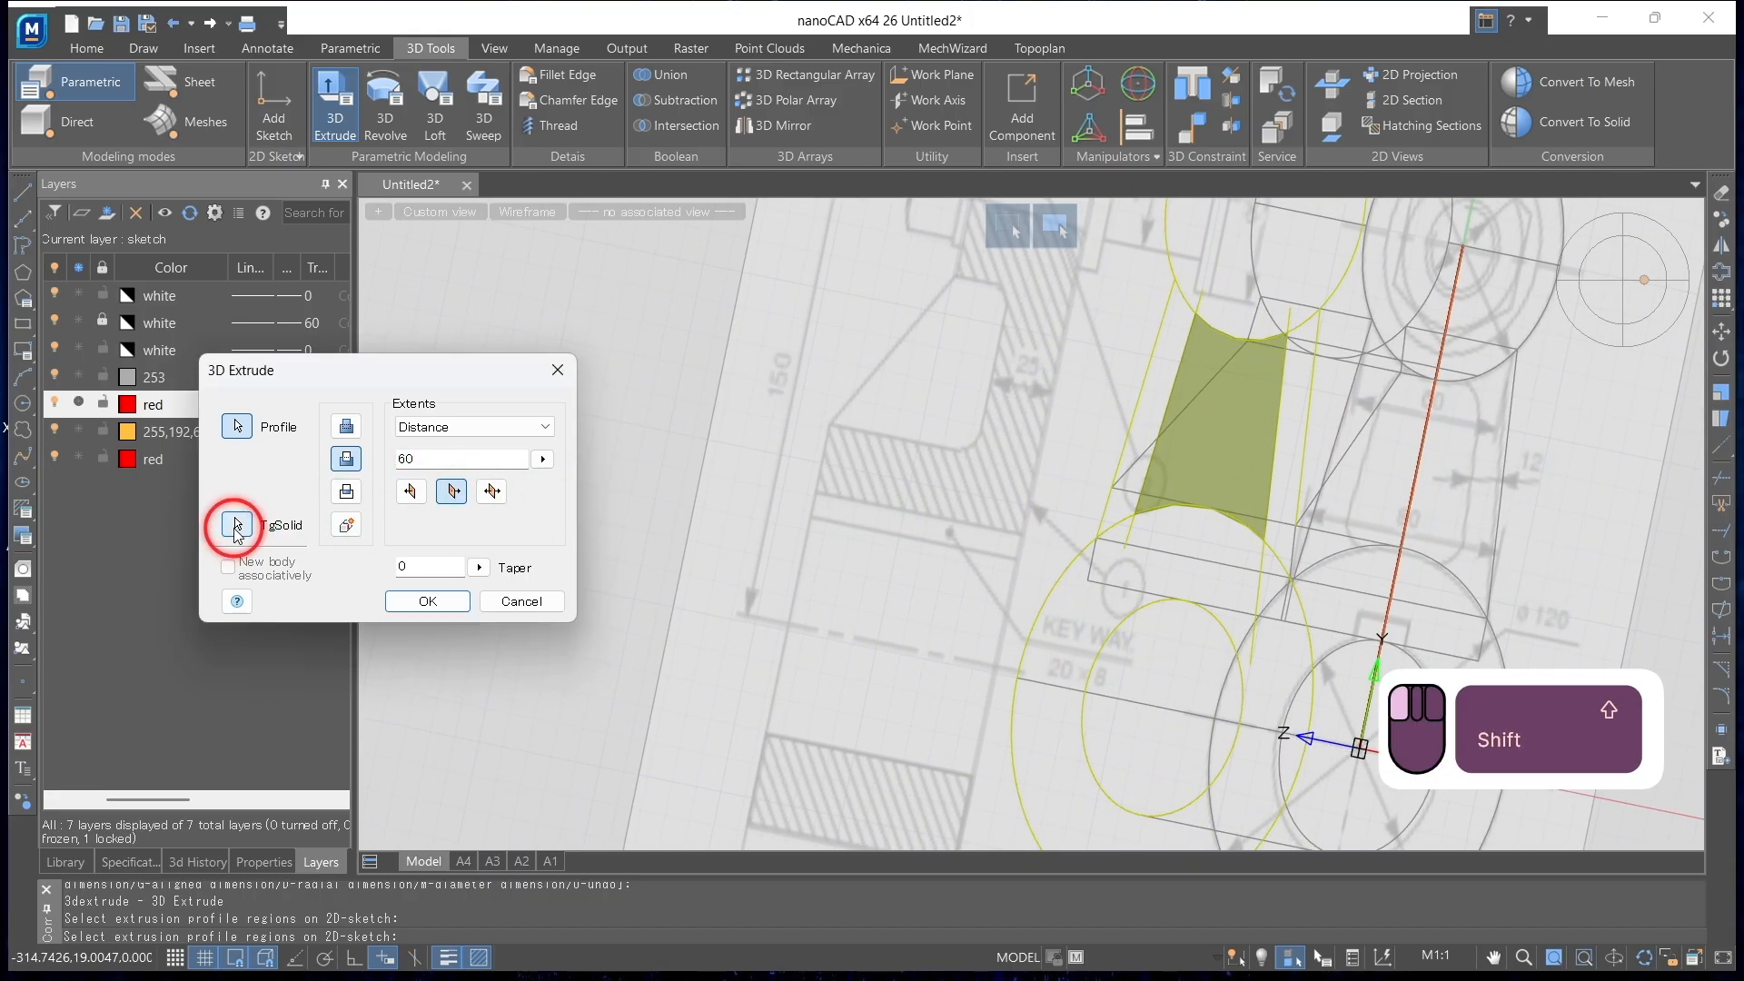
{"action": "right_click", "coordinate": [1401, 487]}
{"action": "middle_click_drag", "start_coordinate": [1402, 487], "coordinate": [877, 519], "text": "shift"}
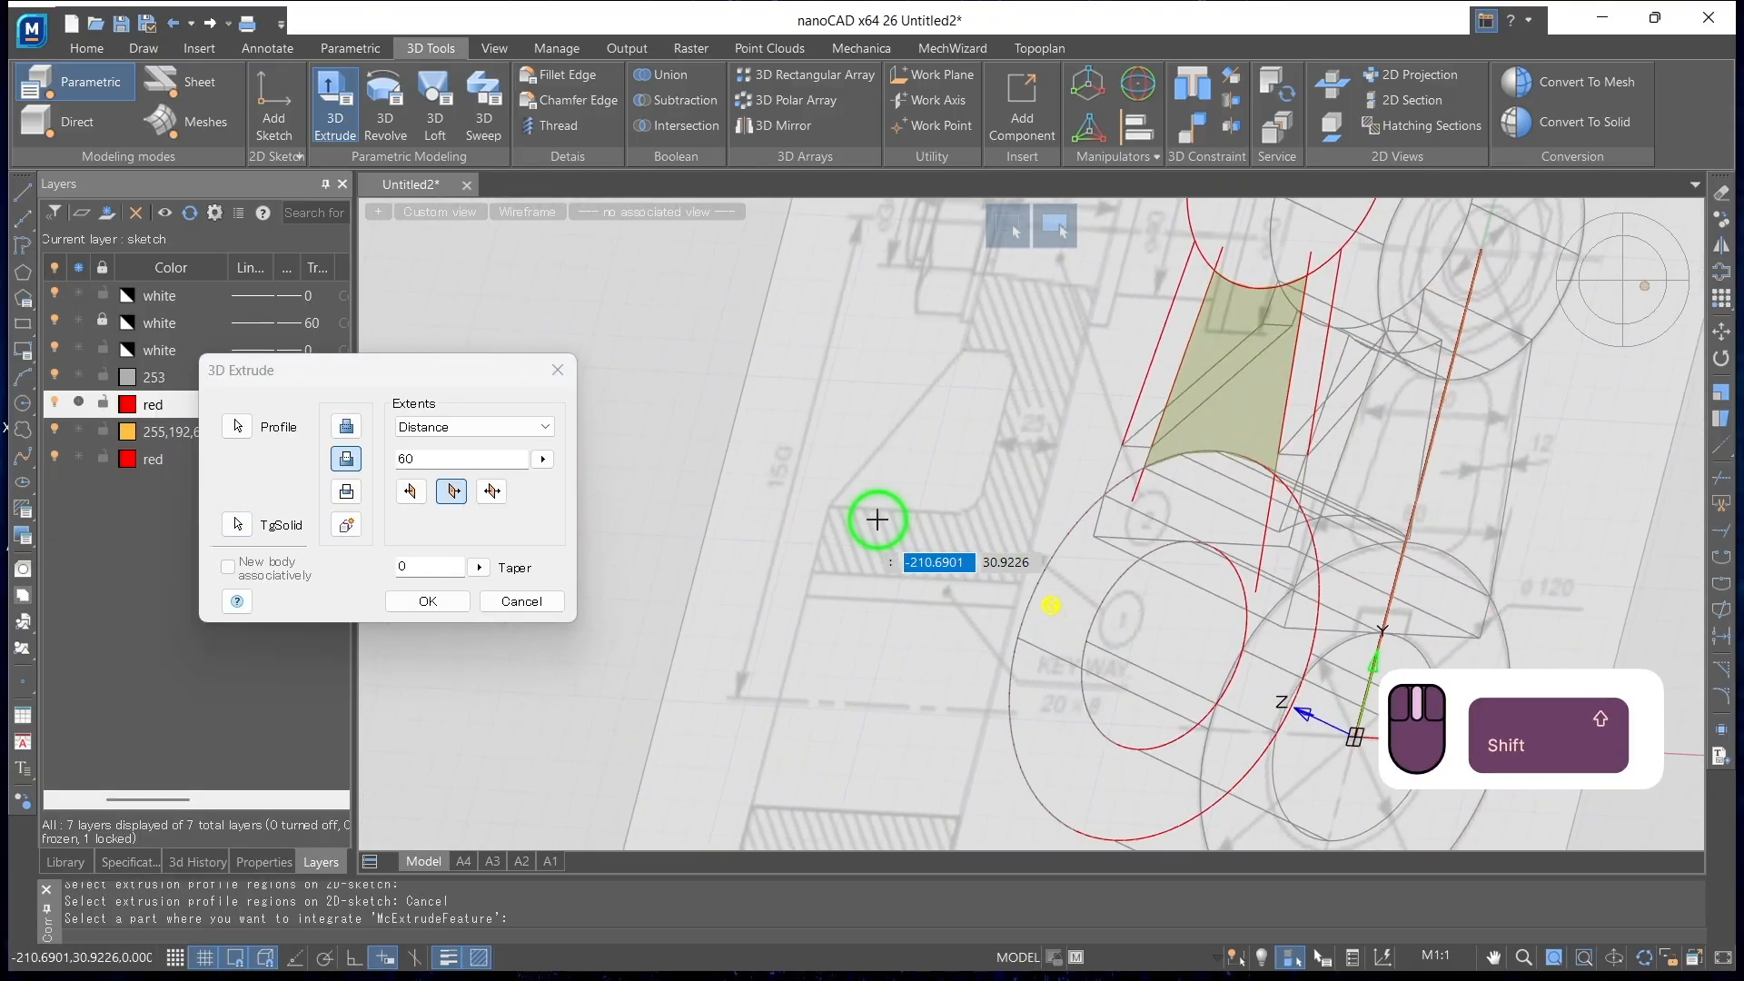
{"action": "left_click", "coordinate": [427, 604]}
Inspect the recessed arm in the Realistic visual style and return the display to 2dWireframe
{"action": "middle_click_drag", "start_coordinate": [817, 514], "coordinate": [1065, 484], "text": "shift"}
{"action": "left_click", "coordinate": [530, 212]}
{"action": "left_click", "coordinate": [573, 312]}
{"action": "mouse_move", "coordinate": [654, 339]}
{"action": "middle_mouse_down", "text": "shift"}
{"action": "mouse_move", "coordinate": [1098, 533]}
{"action": "mouse_move", "coordinate": [1005, 585]}
{"action": "mouse_move", "coordinate": [1024, 357]}
{"action": "middle_mouse_up", "text": "shift"}
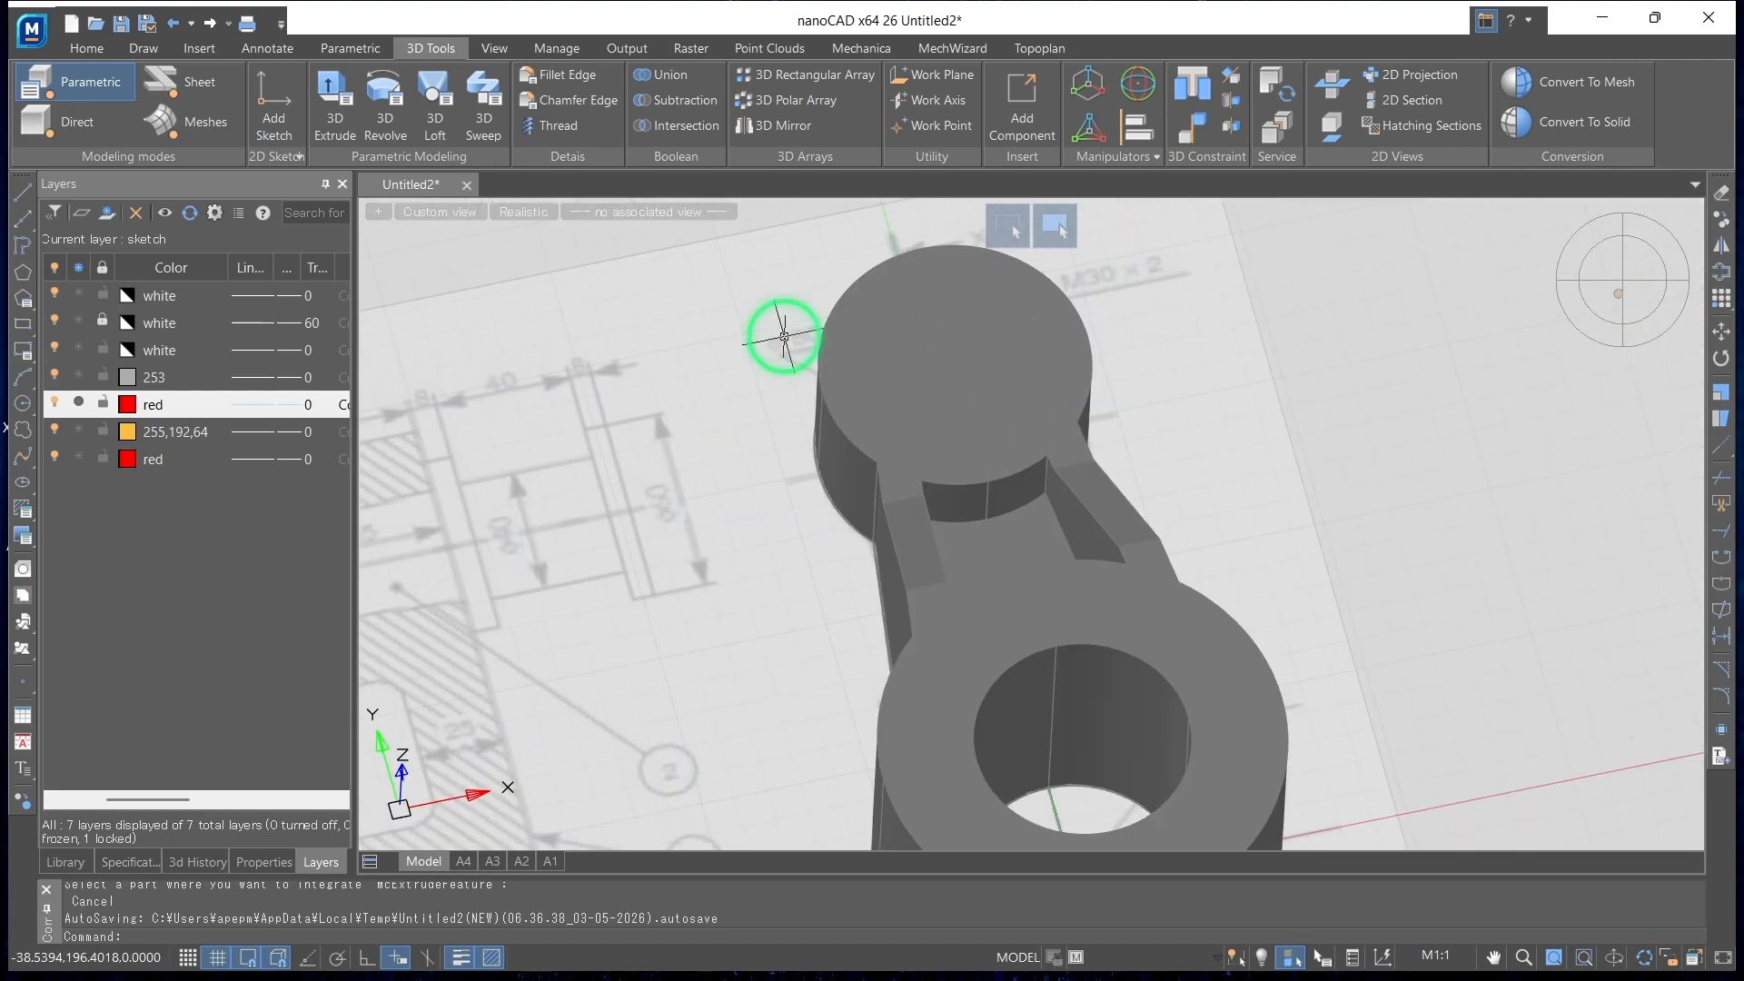
{"action": "left_click", "coordinate": [535, 218]}
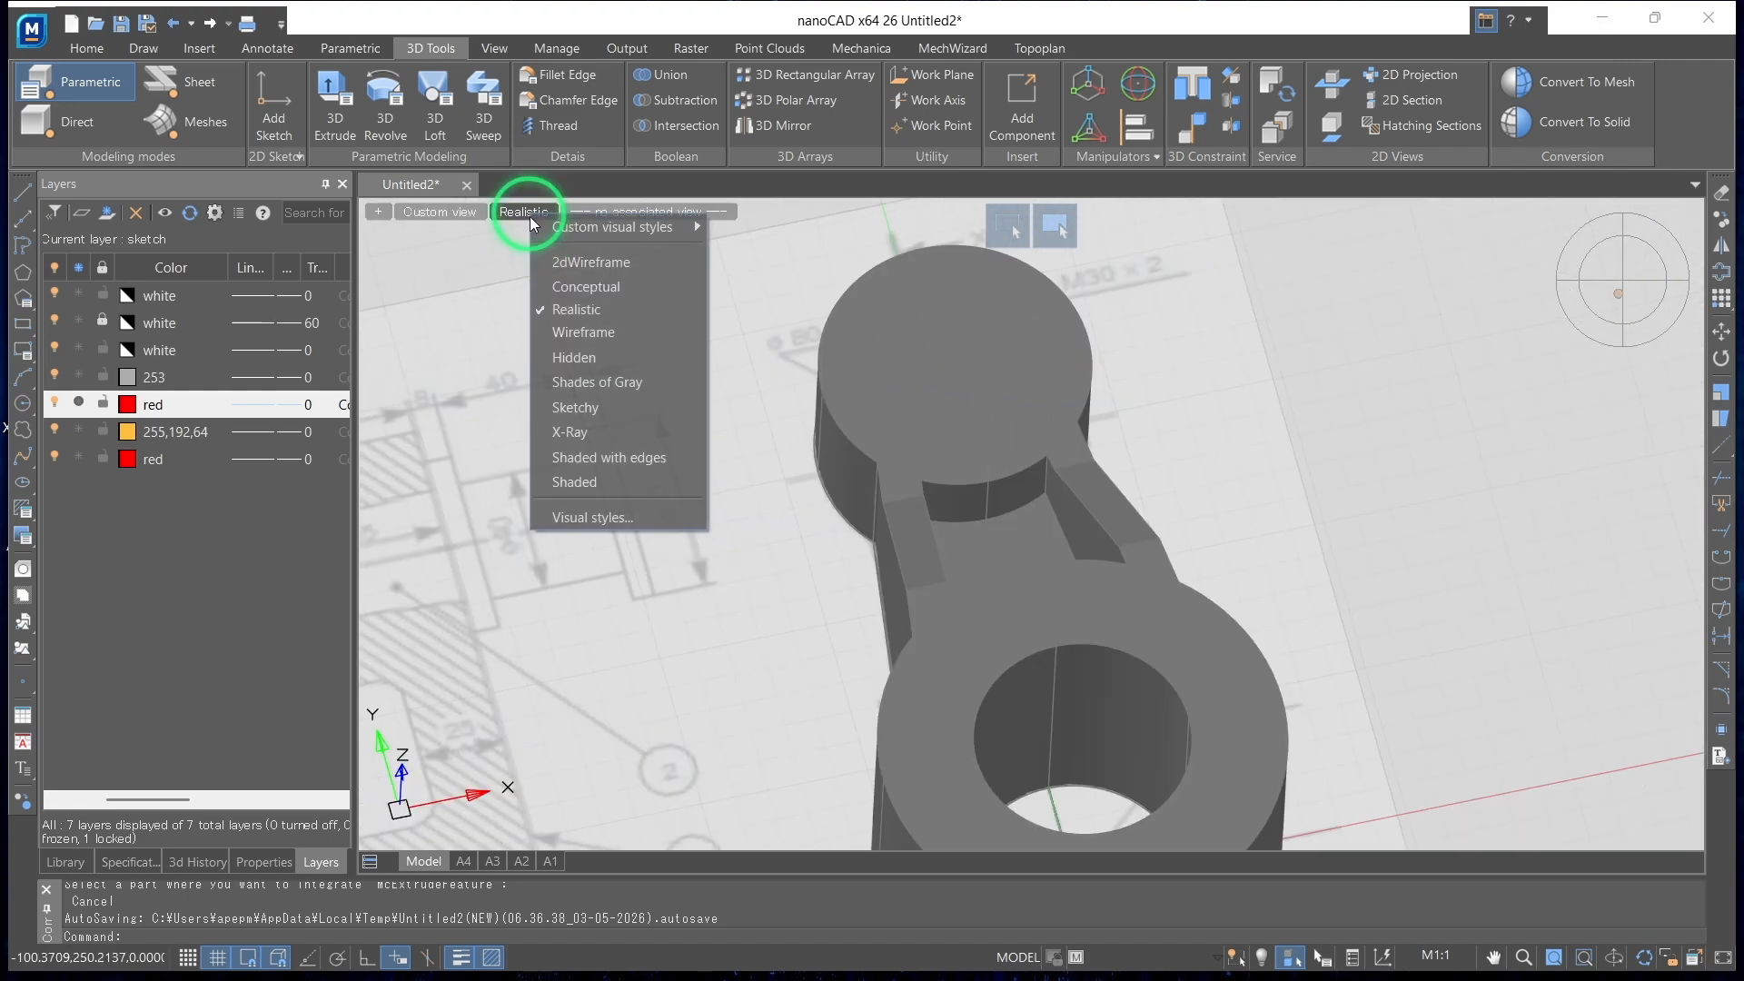
{"action": "left_click", "coordinate": [572, 267]}
{"action": "mouse_move", "coordinate": [816, 306]}
{"action": "middle_mouse_down", "text": "shift"}
{"action": "mouse_move", "coordinate": [903, 292]}
{"action": "mouse_move", "coordinate": [848, 339]}
{"action": "mouse_move", "coordinate": [840, 324]}
{"action": "middle_mouse_up", "text": "shift"}
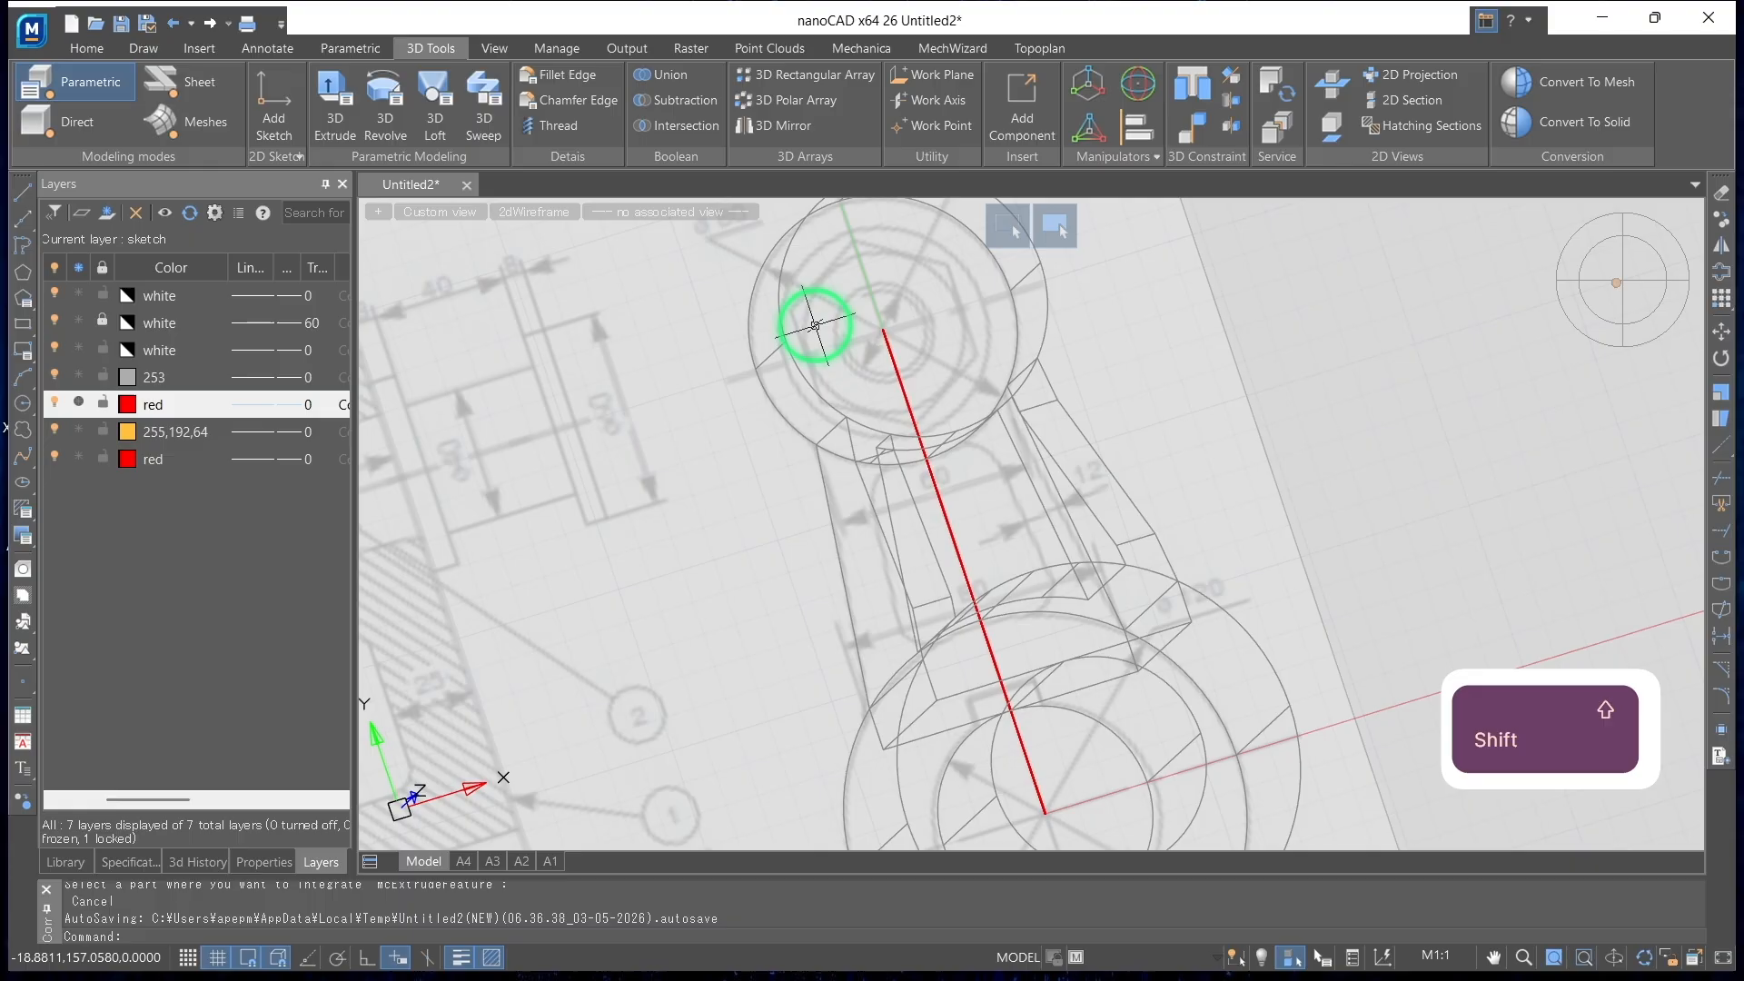
Add a sketch on the small boss's front end face and draw a concentric circle of radius 17
{"action": "left_click", "coordinate": [288, 109]}
{"action": "left_click", "coordinate": [896, 291]}
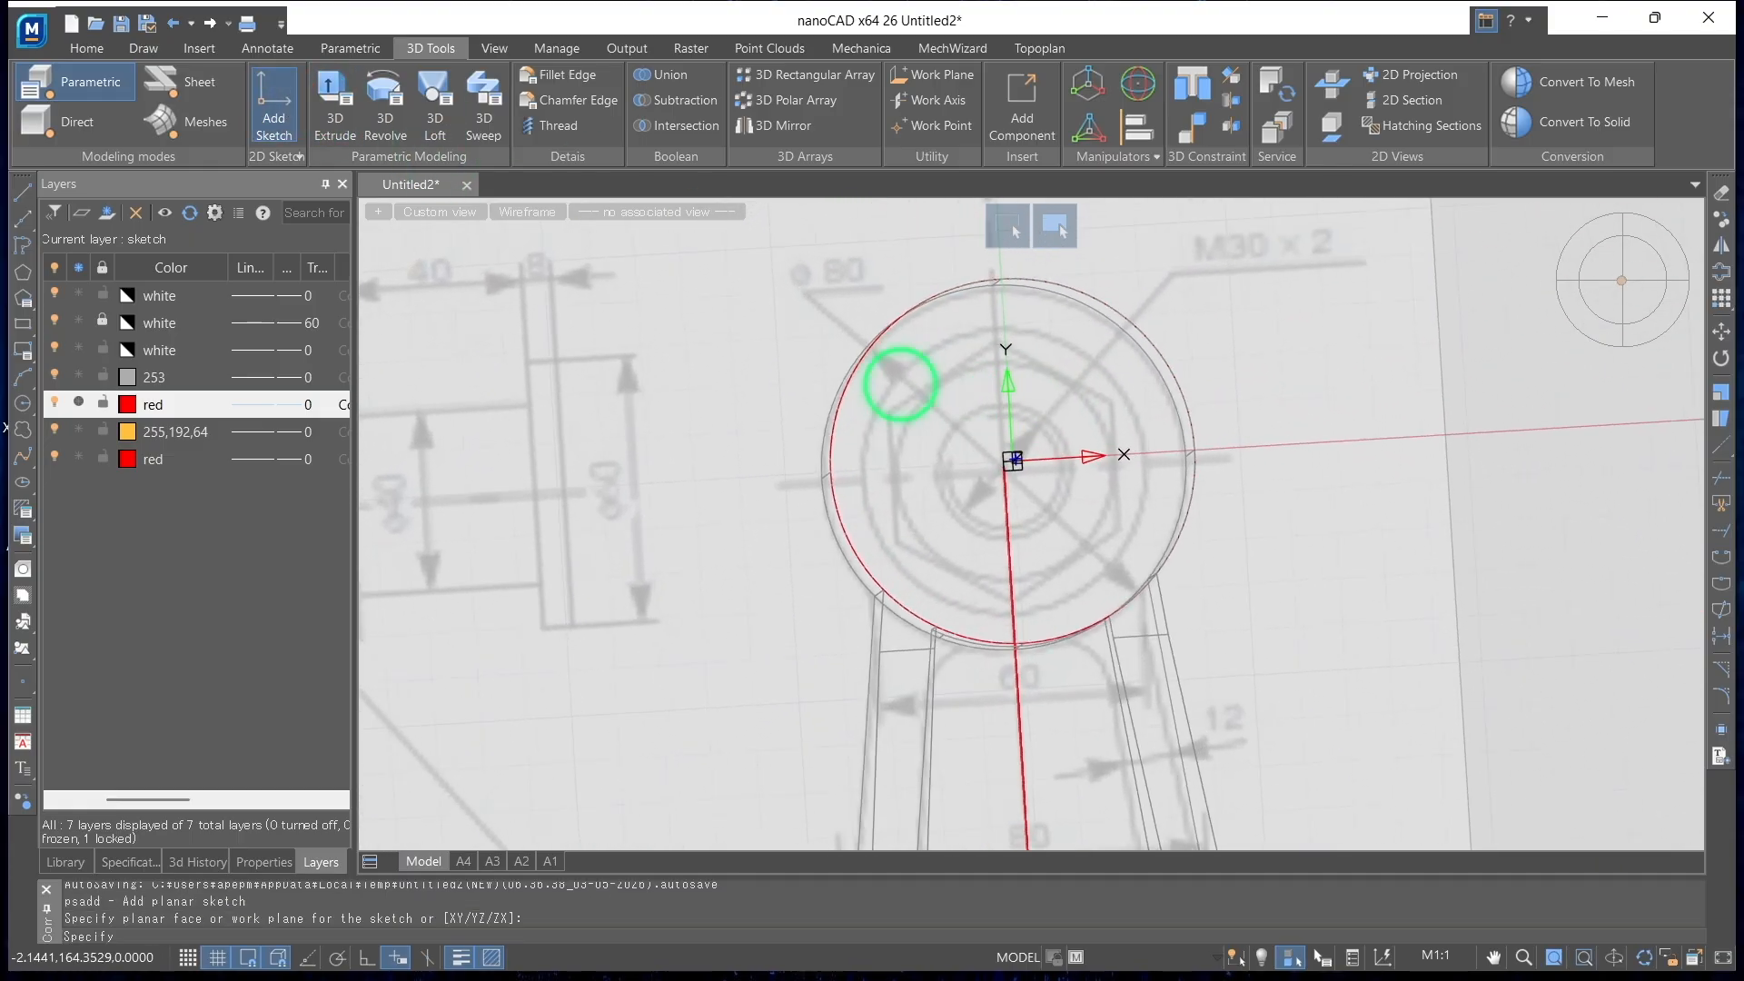
{"action": "left_click", "coordinate": [647, 88]}
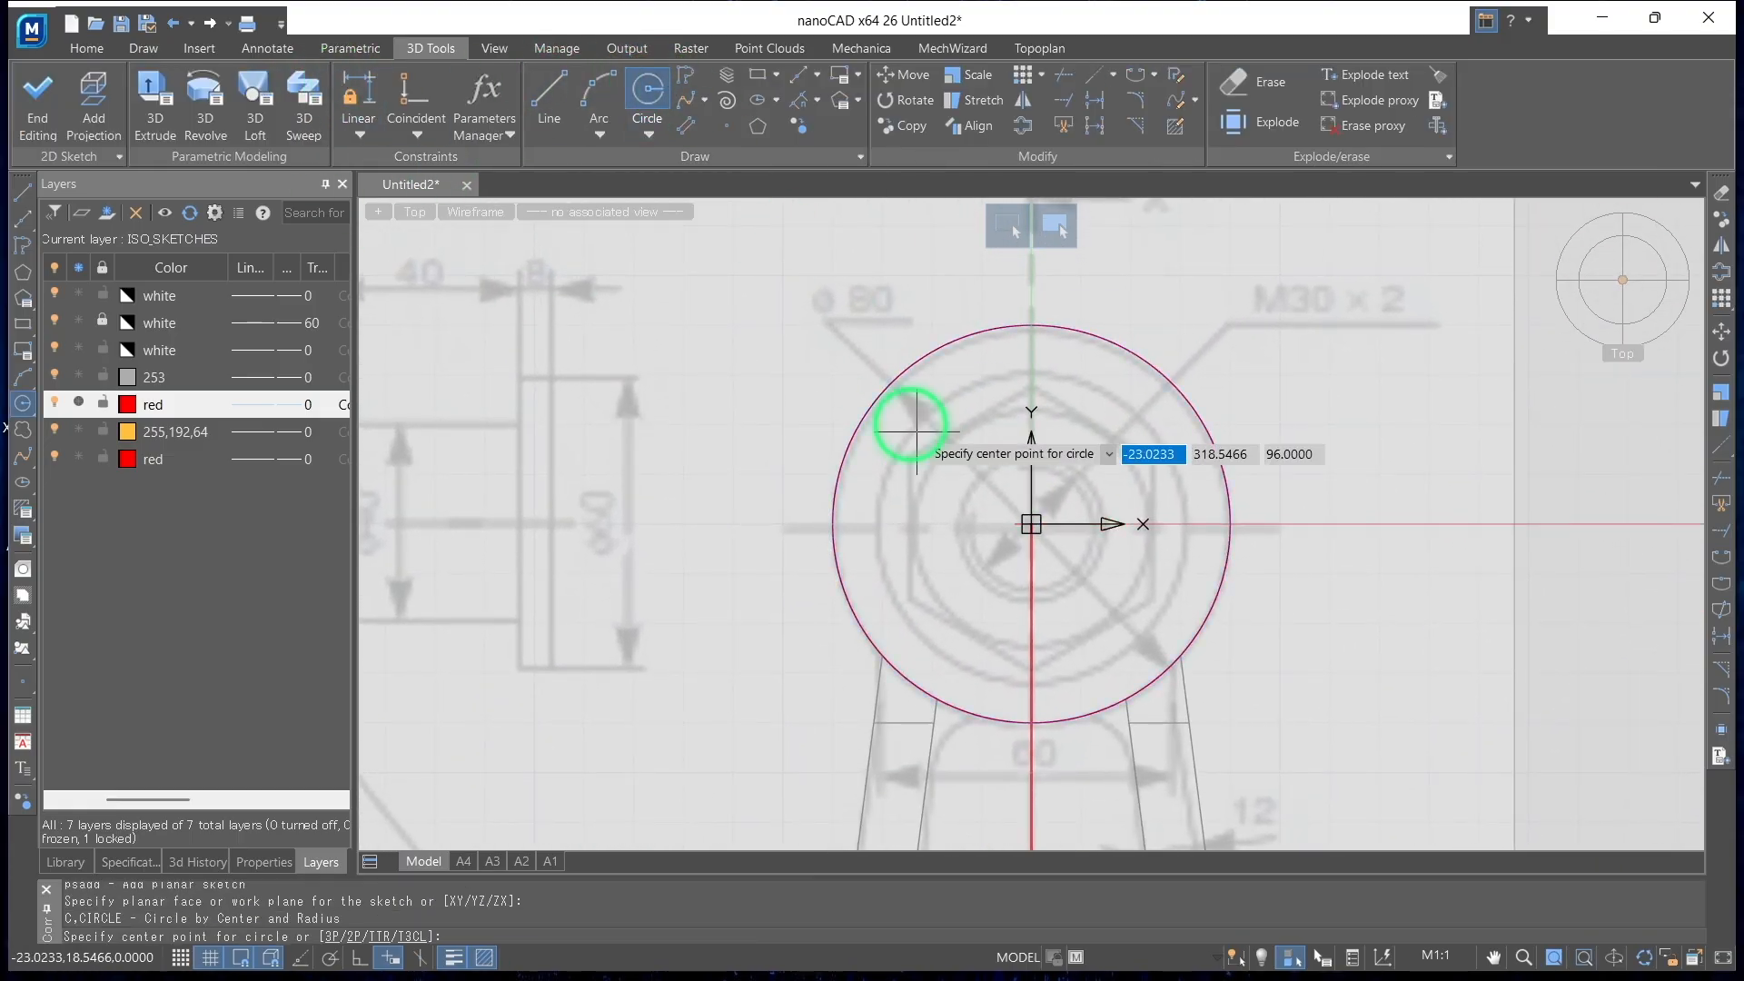
{"action": "left_click", "coordinate": [1031, 525]}
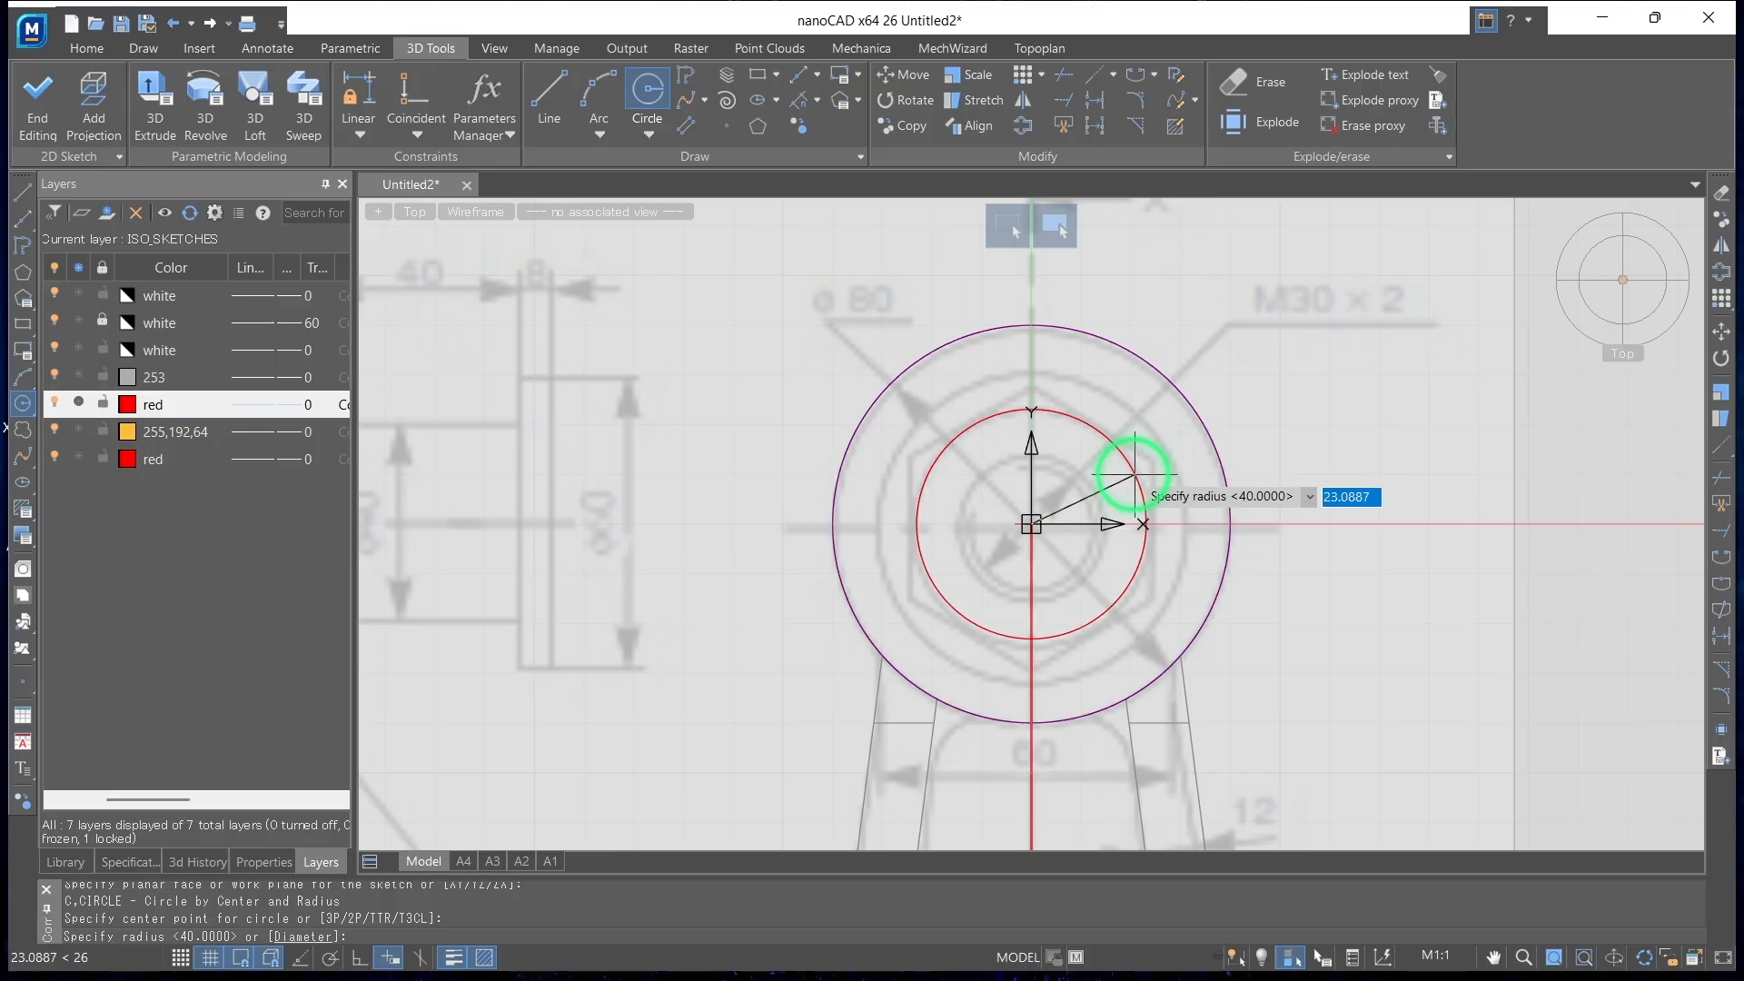
{"action": "scroll", "coordinate": [1127, 473], "scroll_direction": "down", "scroll_amount": 2}
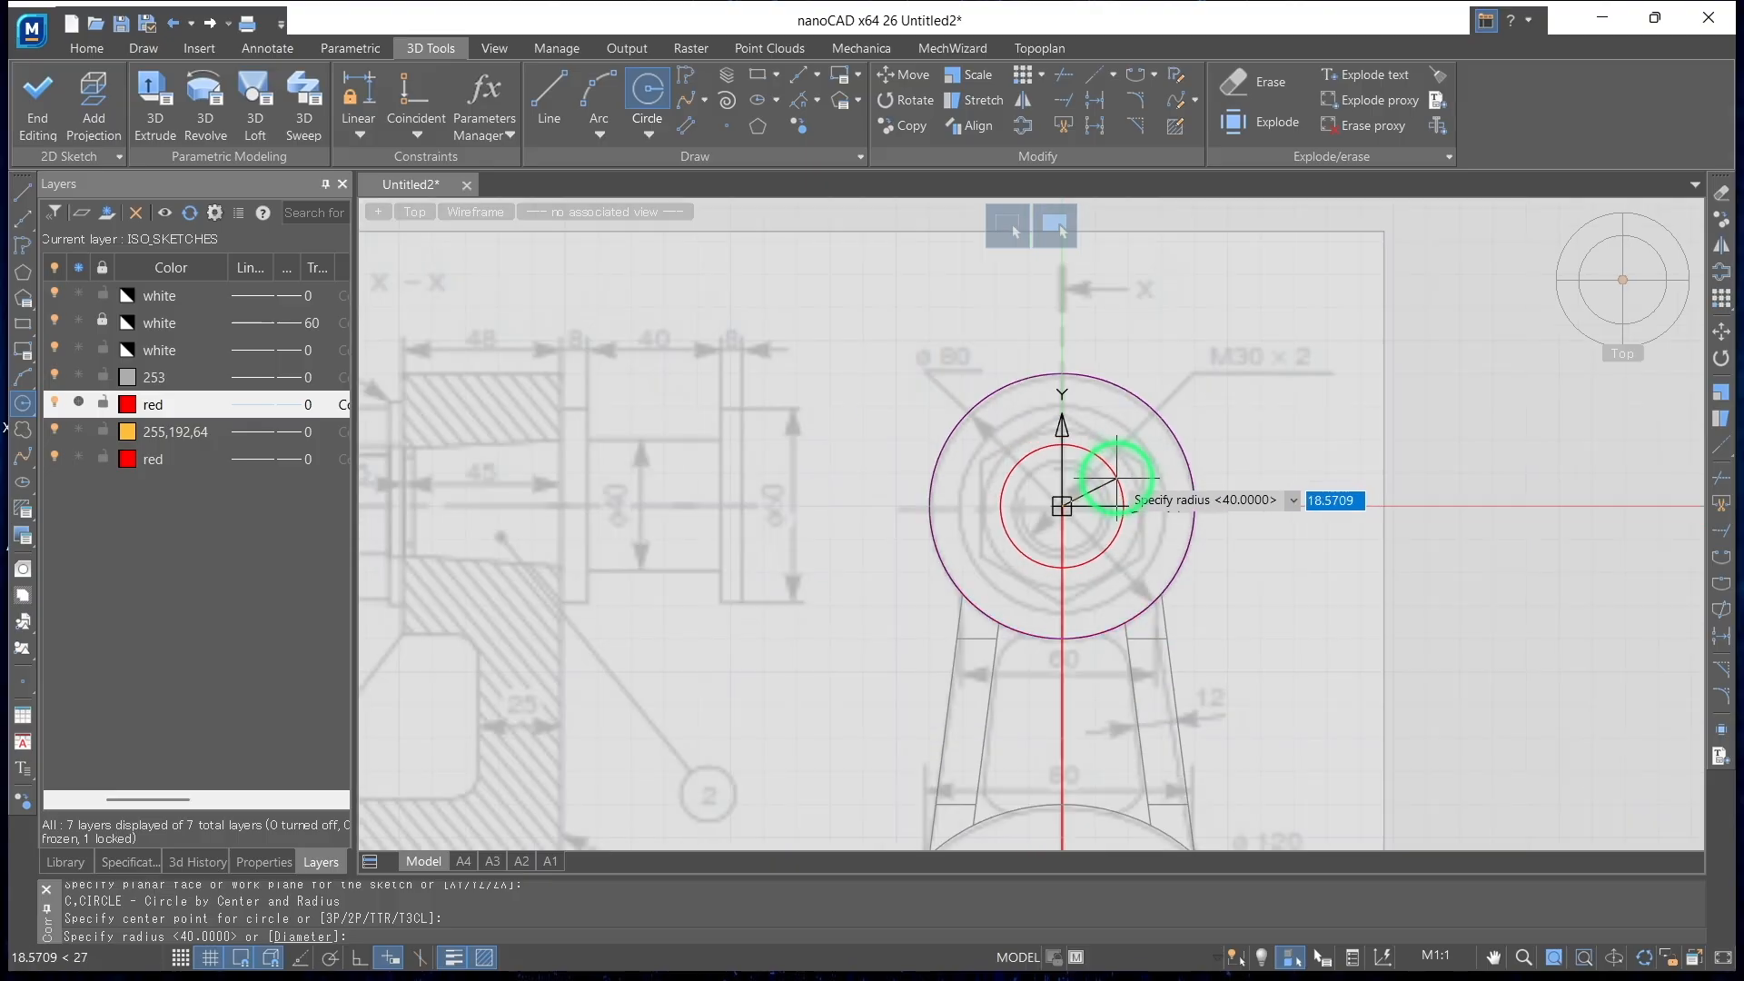
{"action": "scroll", "coordinate": [608, 509], "scroll_direction": "down", "scroll_amount": 2}
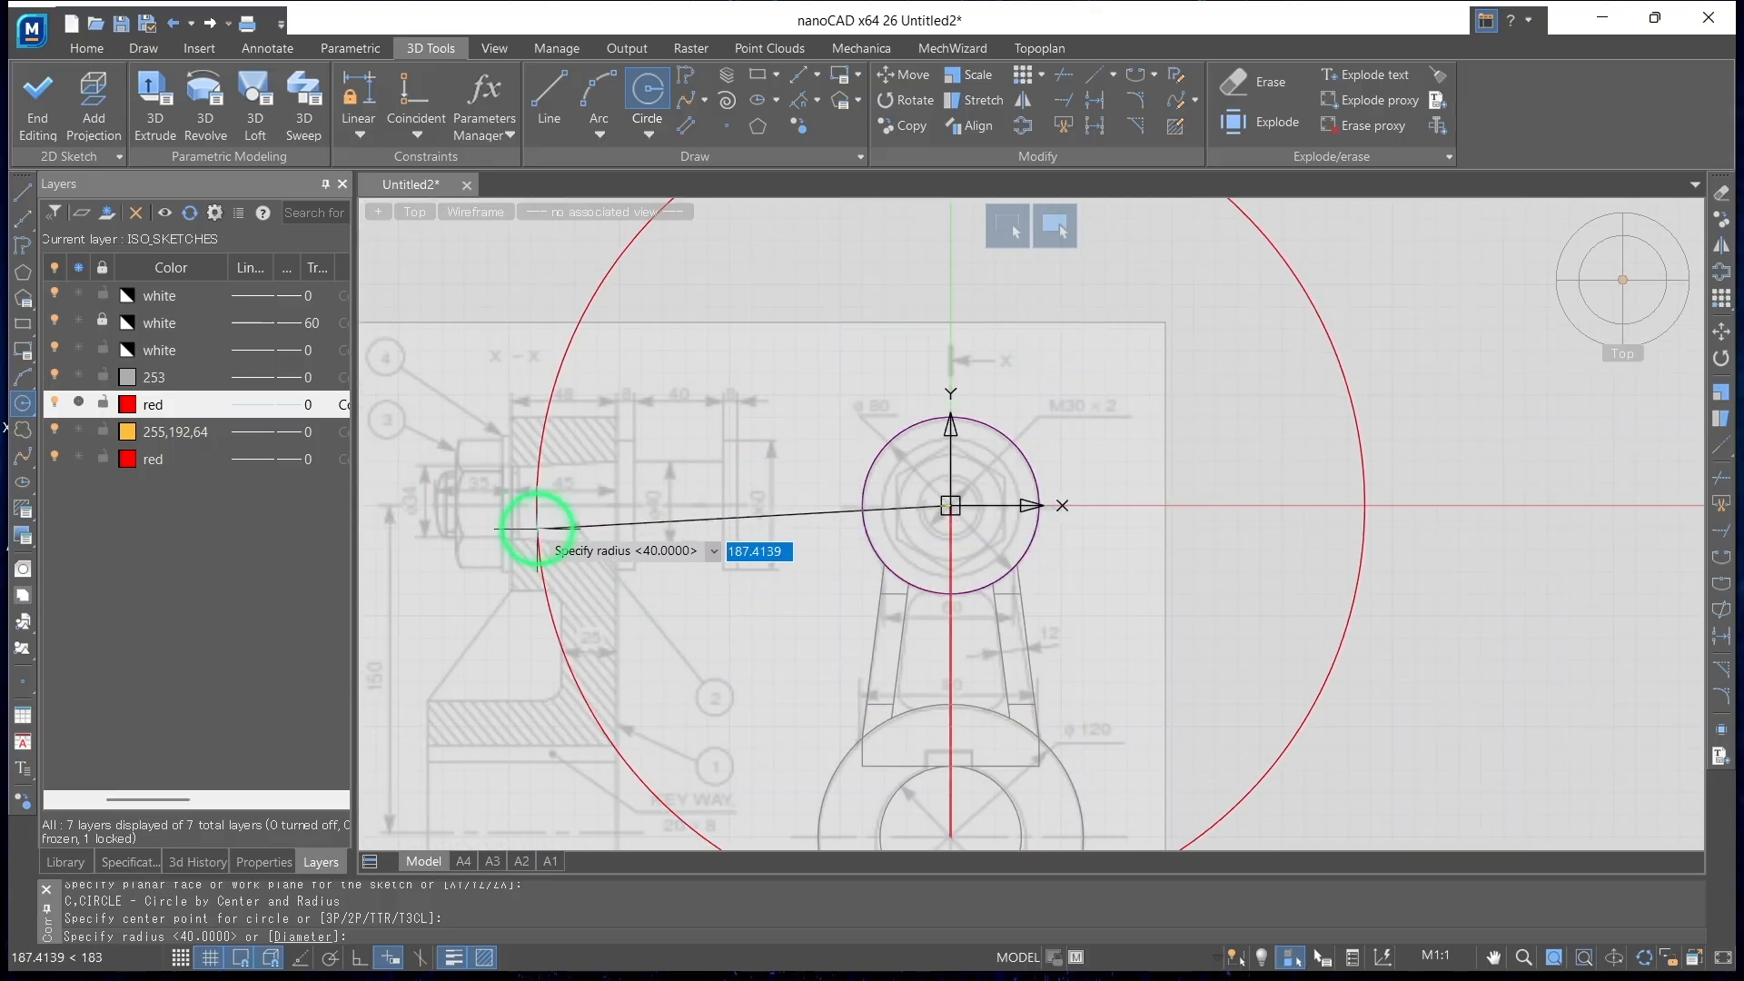
{"action": "scroll", "coordinate": [536, 523], "scroll_direction": "down", "scroll_amount": 2}
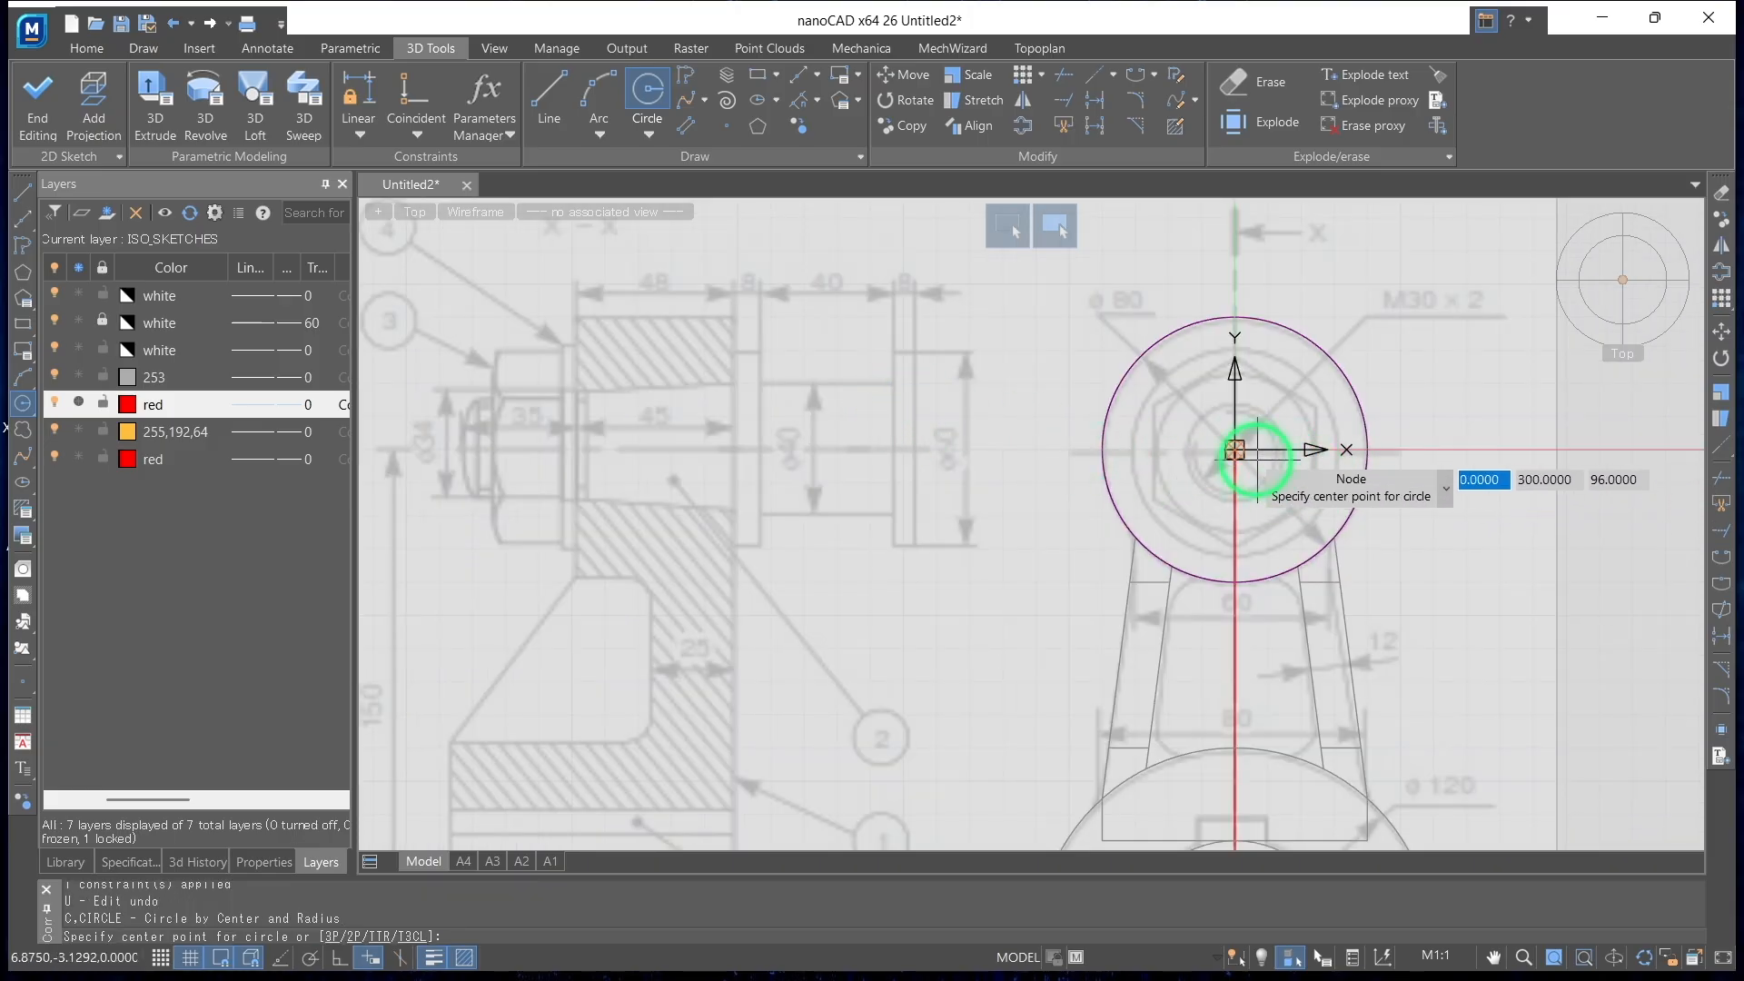
{"action": "left_click", "coordinate": [1234, 449]}
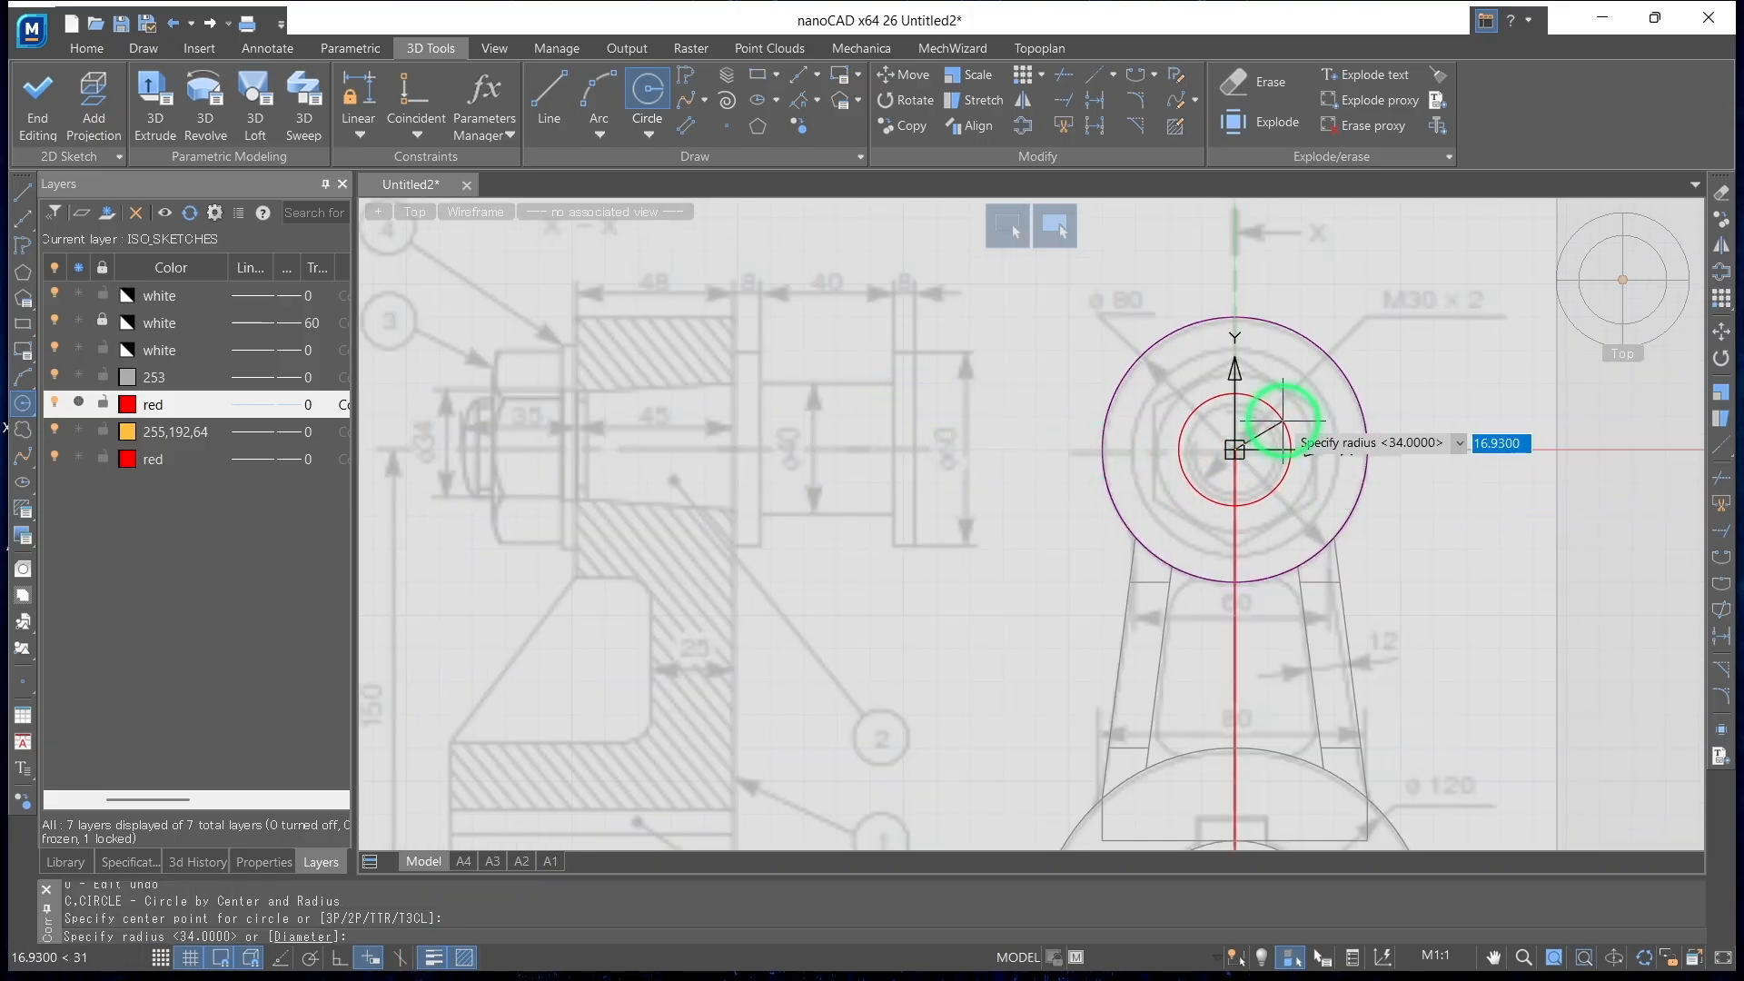
{"action": "type", "text": "17"}
{"action": "key", "text": "Return"}
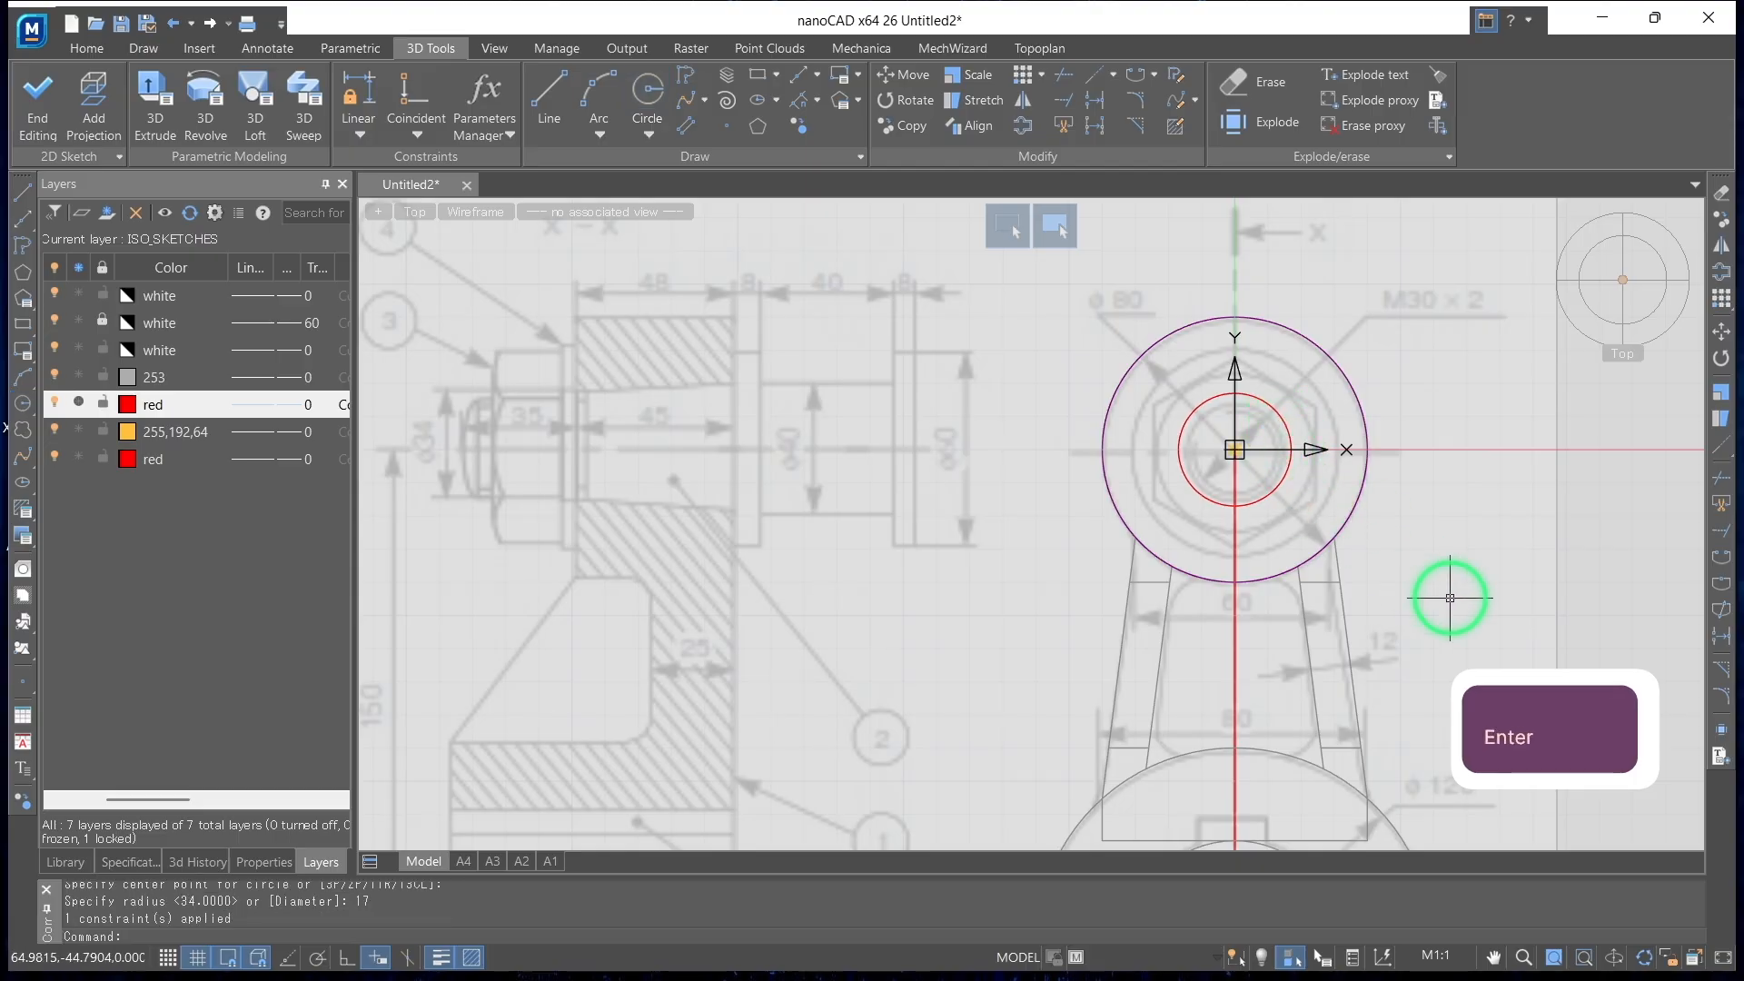
Close the circle sketch and add a new sketch on the opposite end face of the small boss
{"action": "middle_click_drag", "start_coordinate": [1429, 533], "coordinate": [837, 544], "text": "shift"}
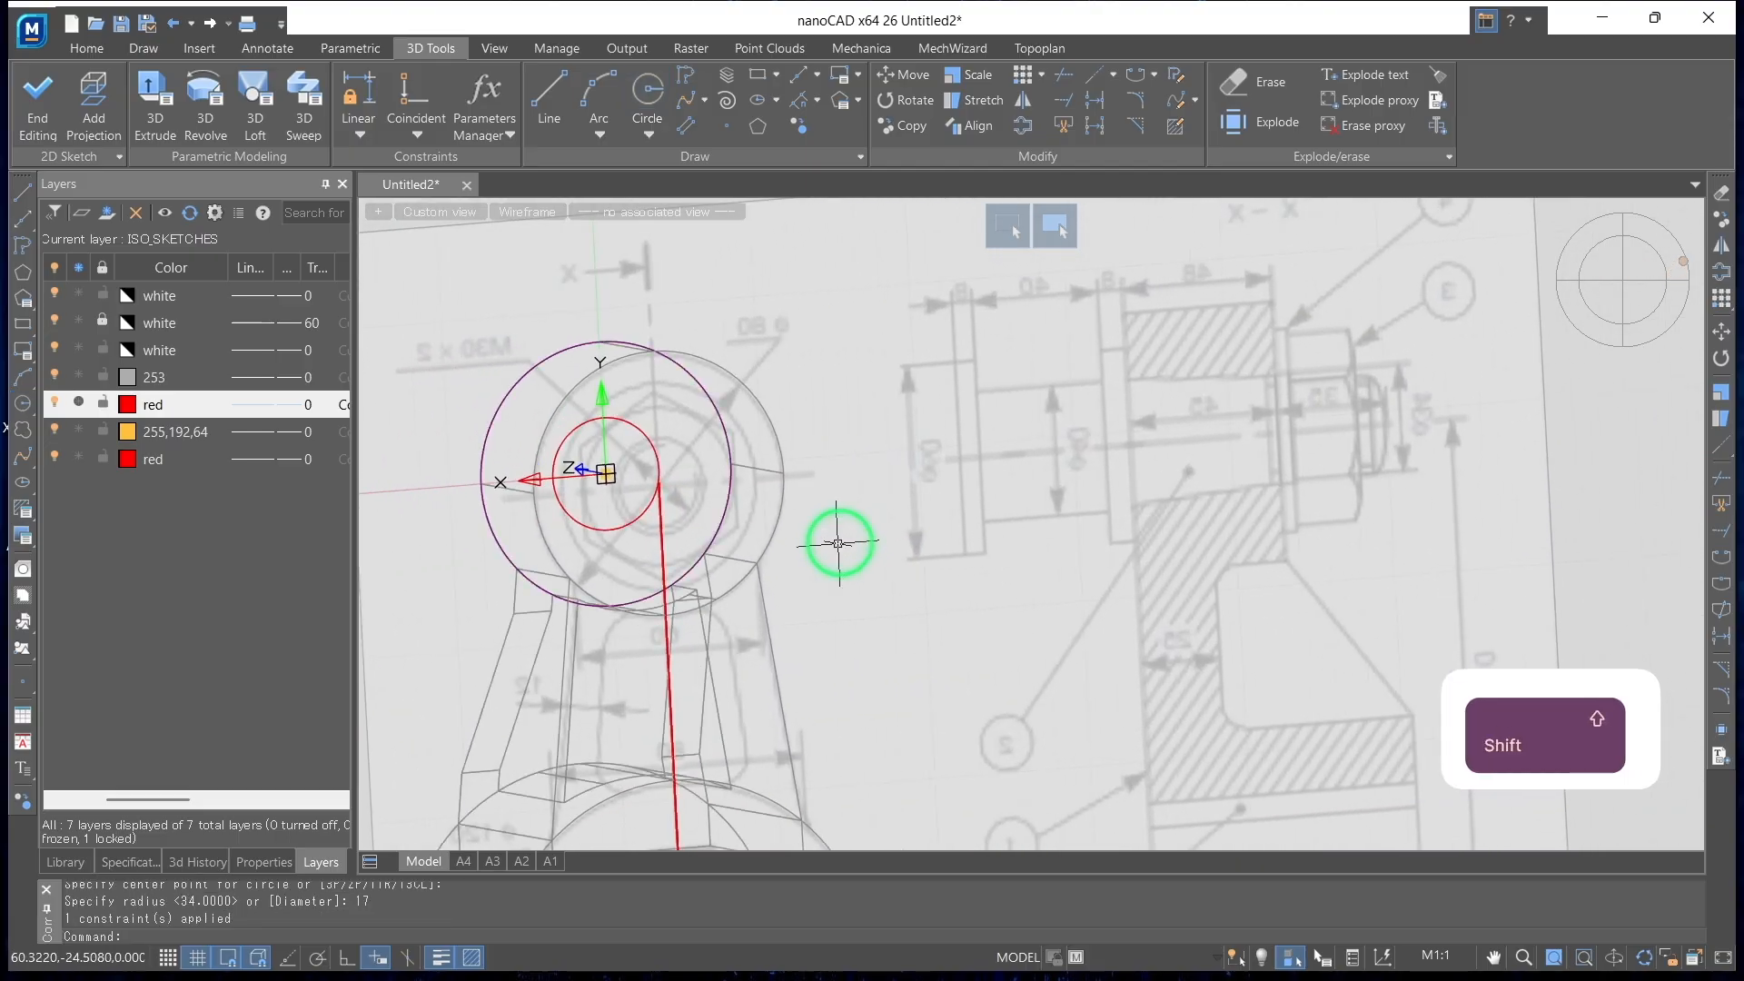
{"action": "left_click", "coordinate": [648, 91]}
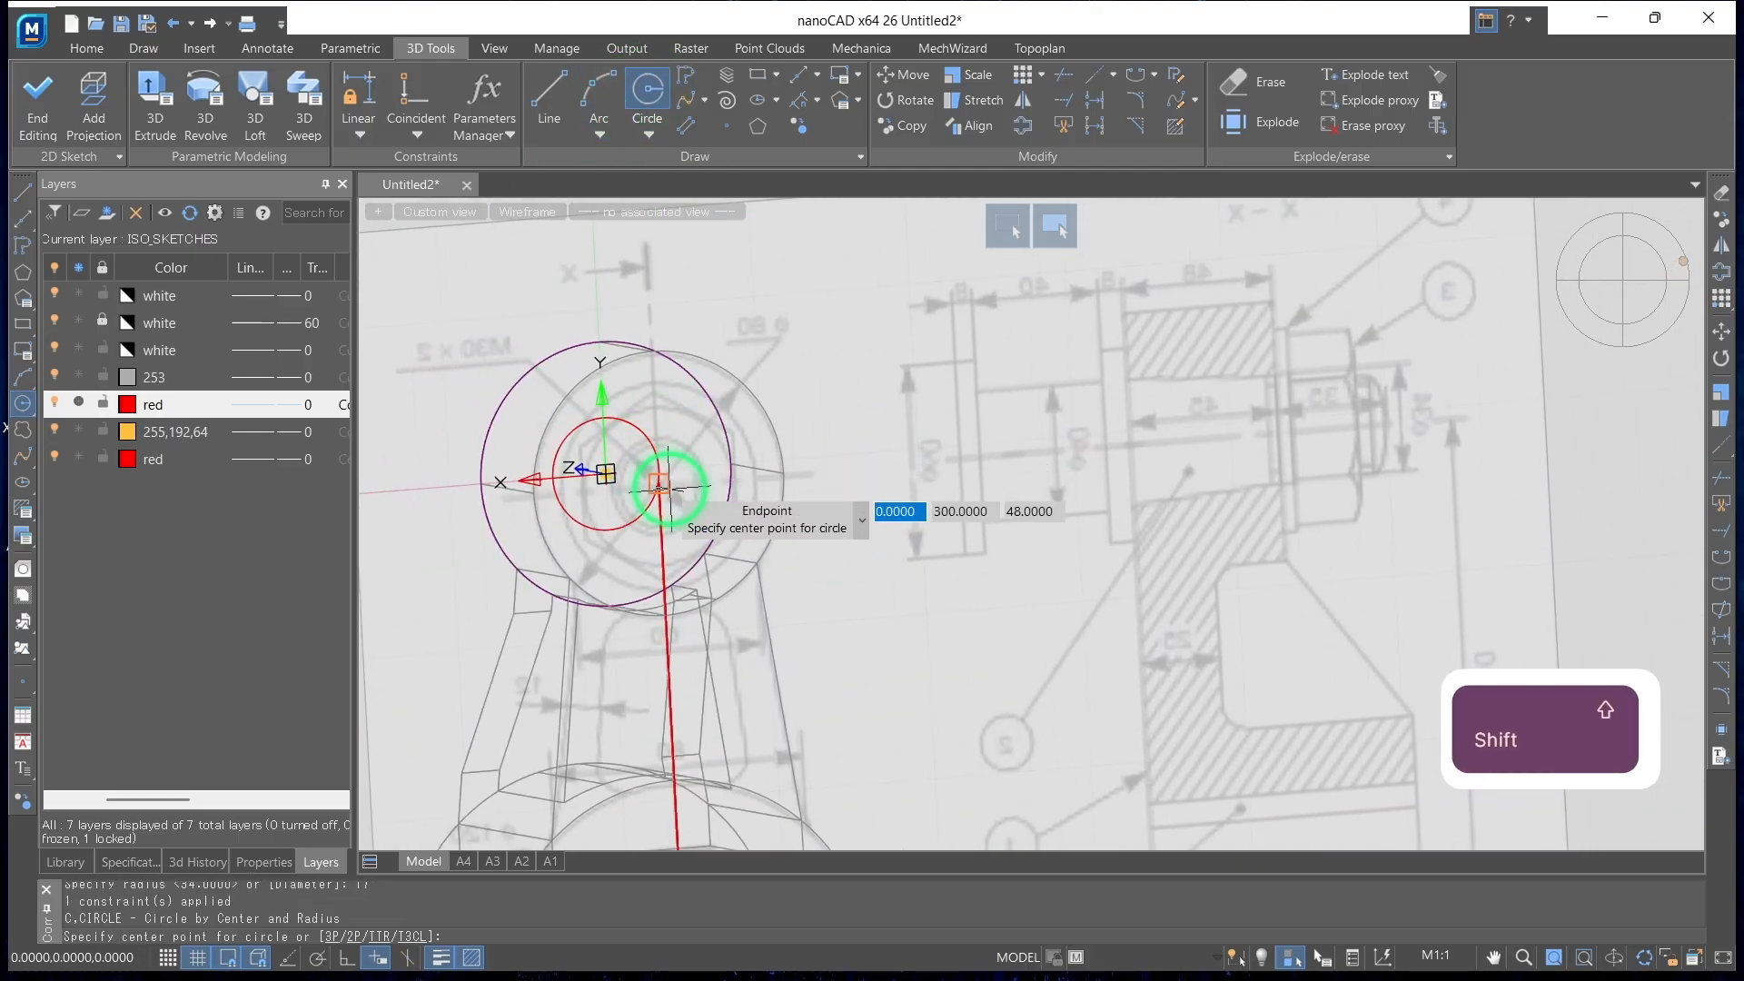
{"action": "key", "text": "Escape"}
{"action": "middle_click_drag", "start_coordinate": [756, 516], "coordinate": [888, 521]}
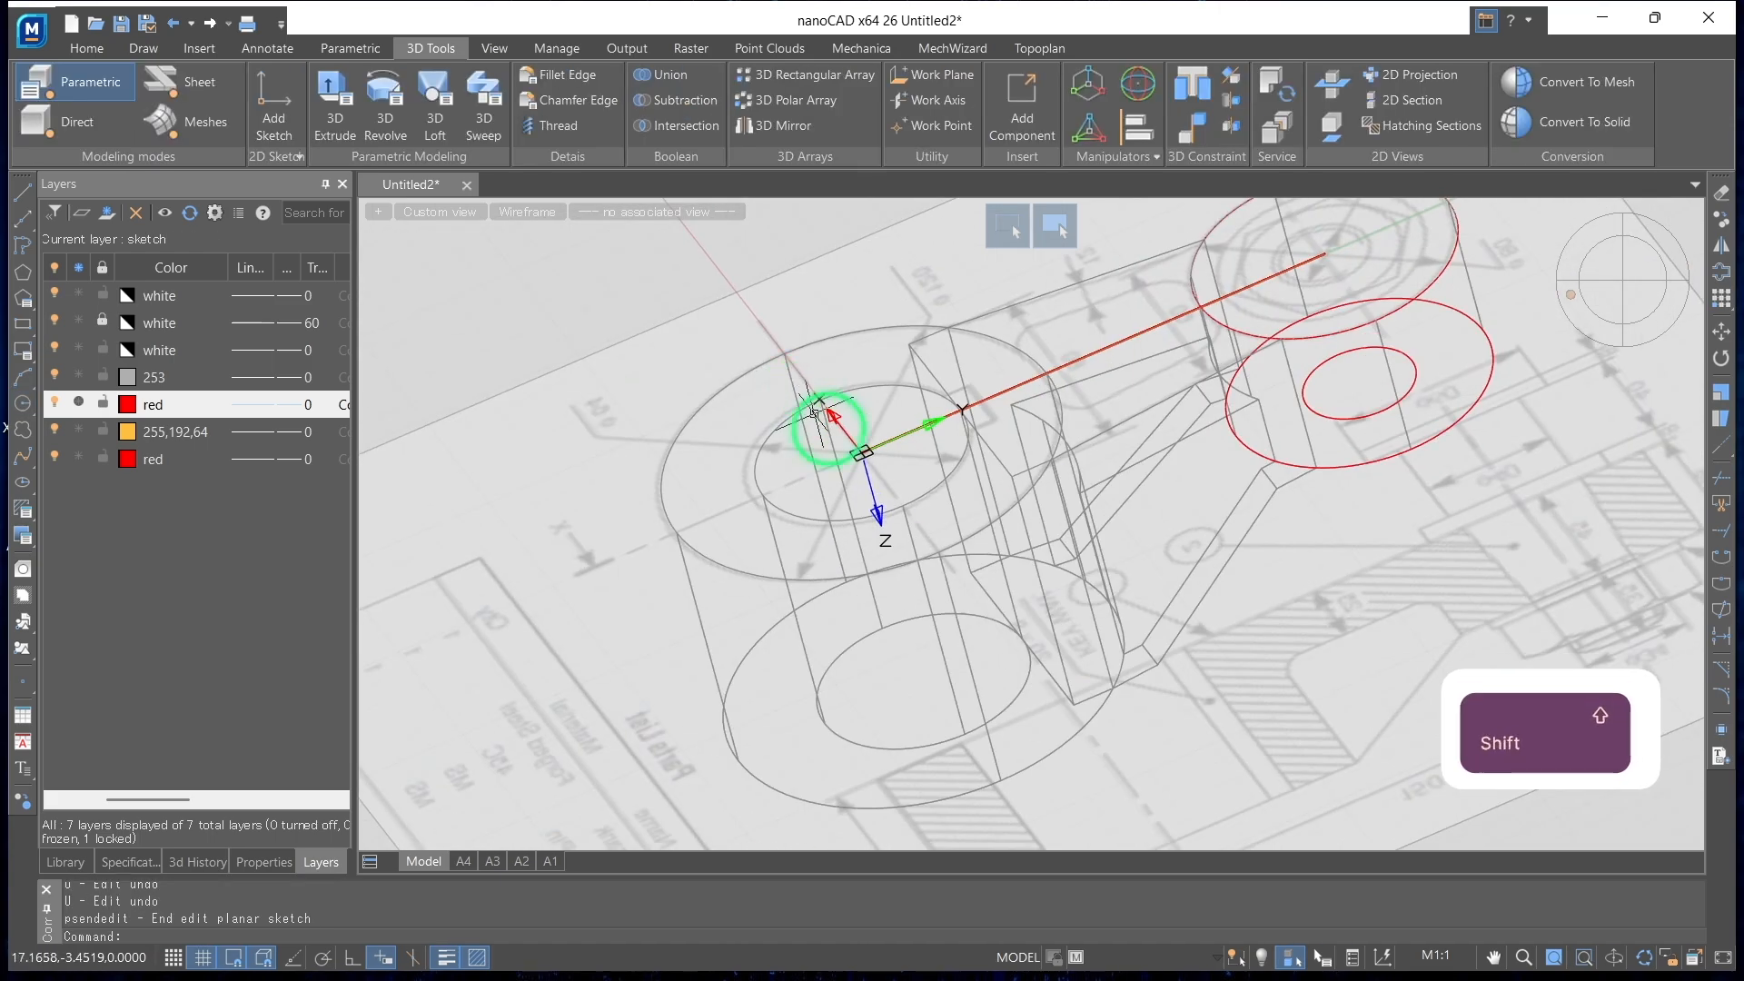
{"action": "middle_click_drag", "start_coordinate": [815, 414], "coordinate": [375, 286], "text": "shift"}
{"action": "left_click", "coordinate": [289, 112]}
{"action": "left_click", "coordinate": [1217, 527]}
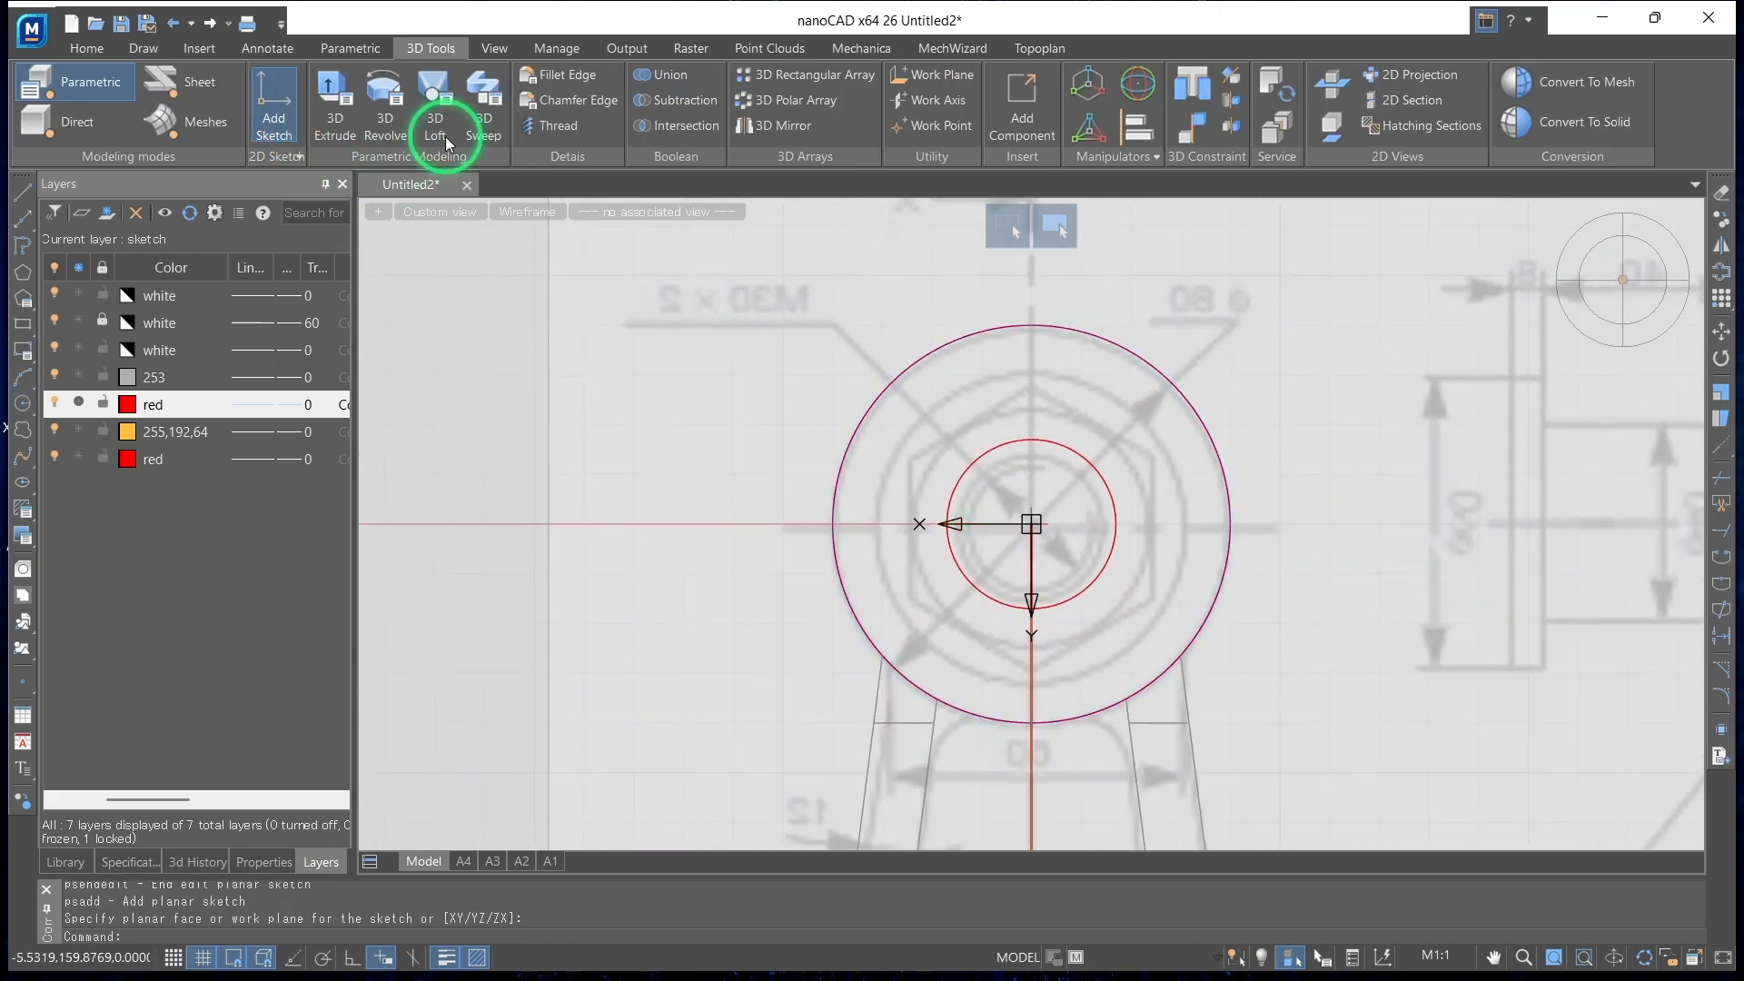
Draw a circle of radius 20 centred on the small boss and end editing of the sketch
{"action": "left_click", "coordinate": [648, 91]}
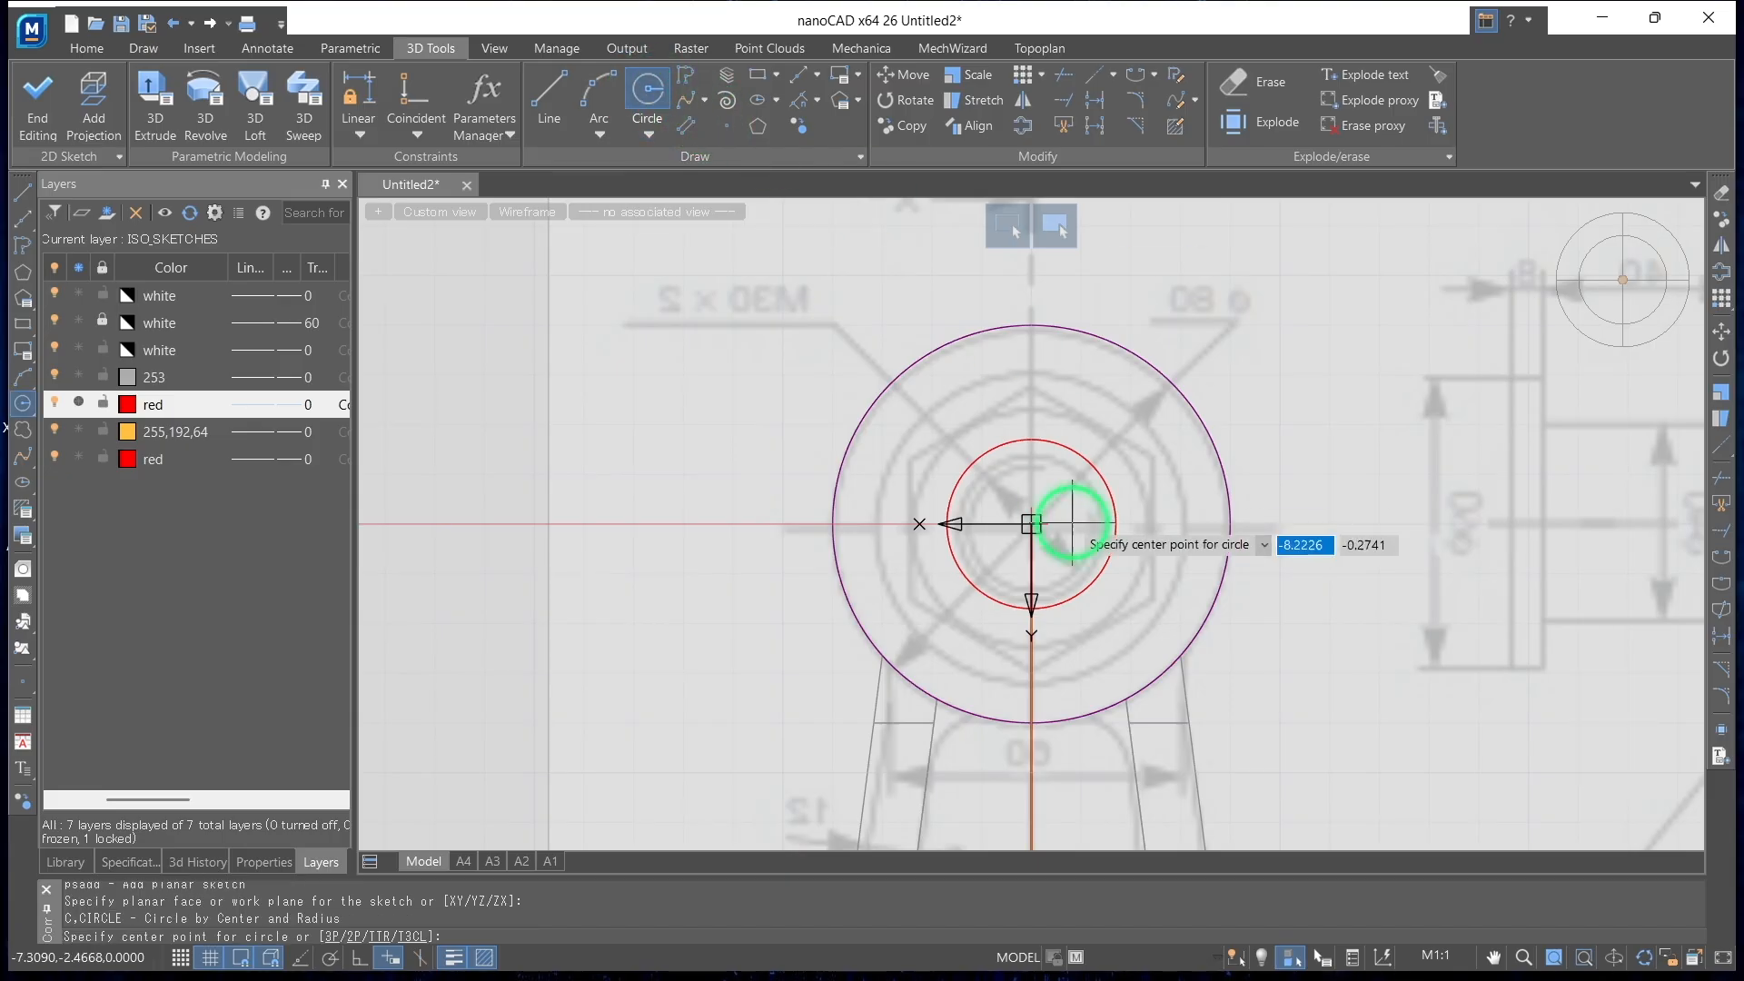
{"action": "left_click", "coordinate": [1032, 524]}
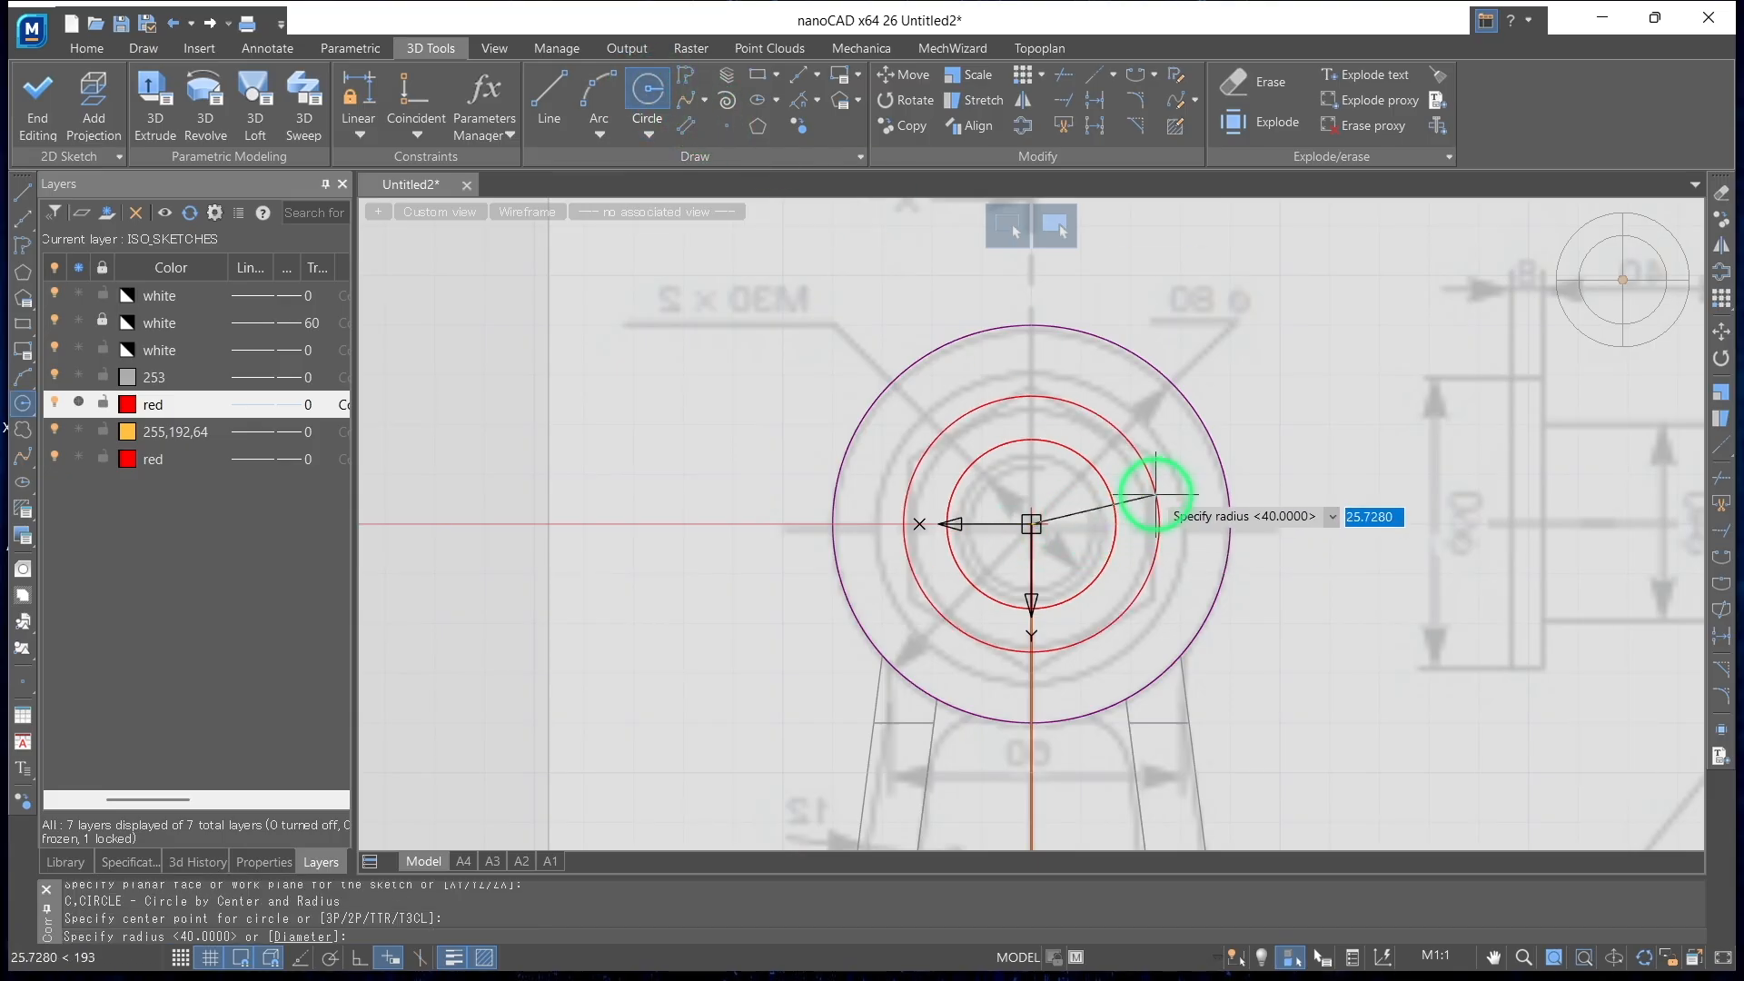
{"action": "type", "text": "20"}
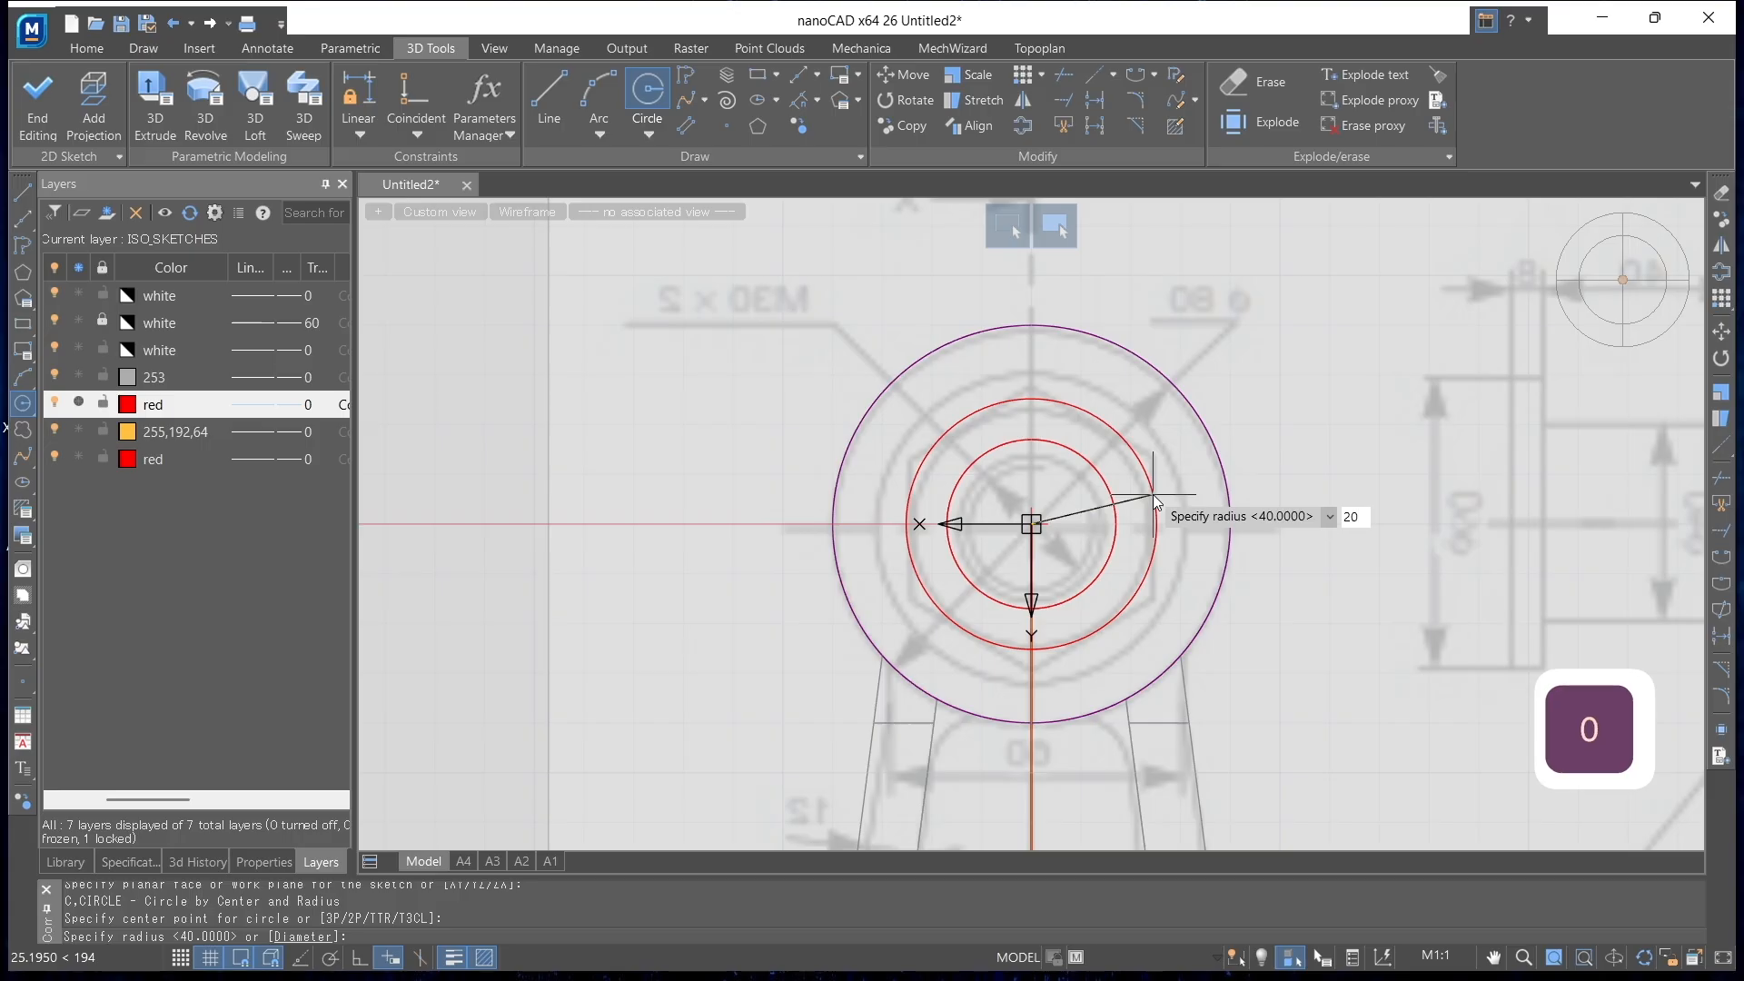
{"action": "key", "text": "Return"}
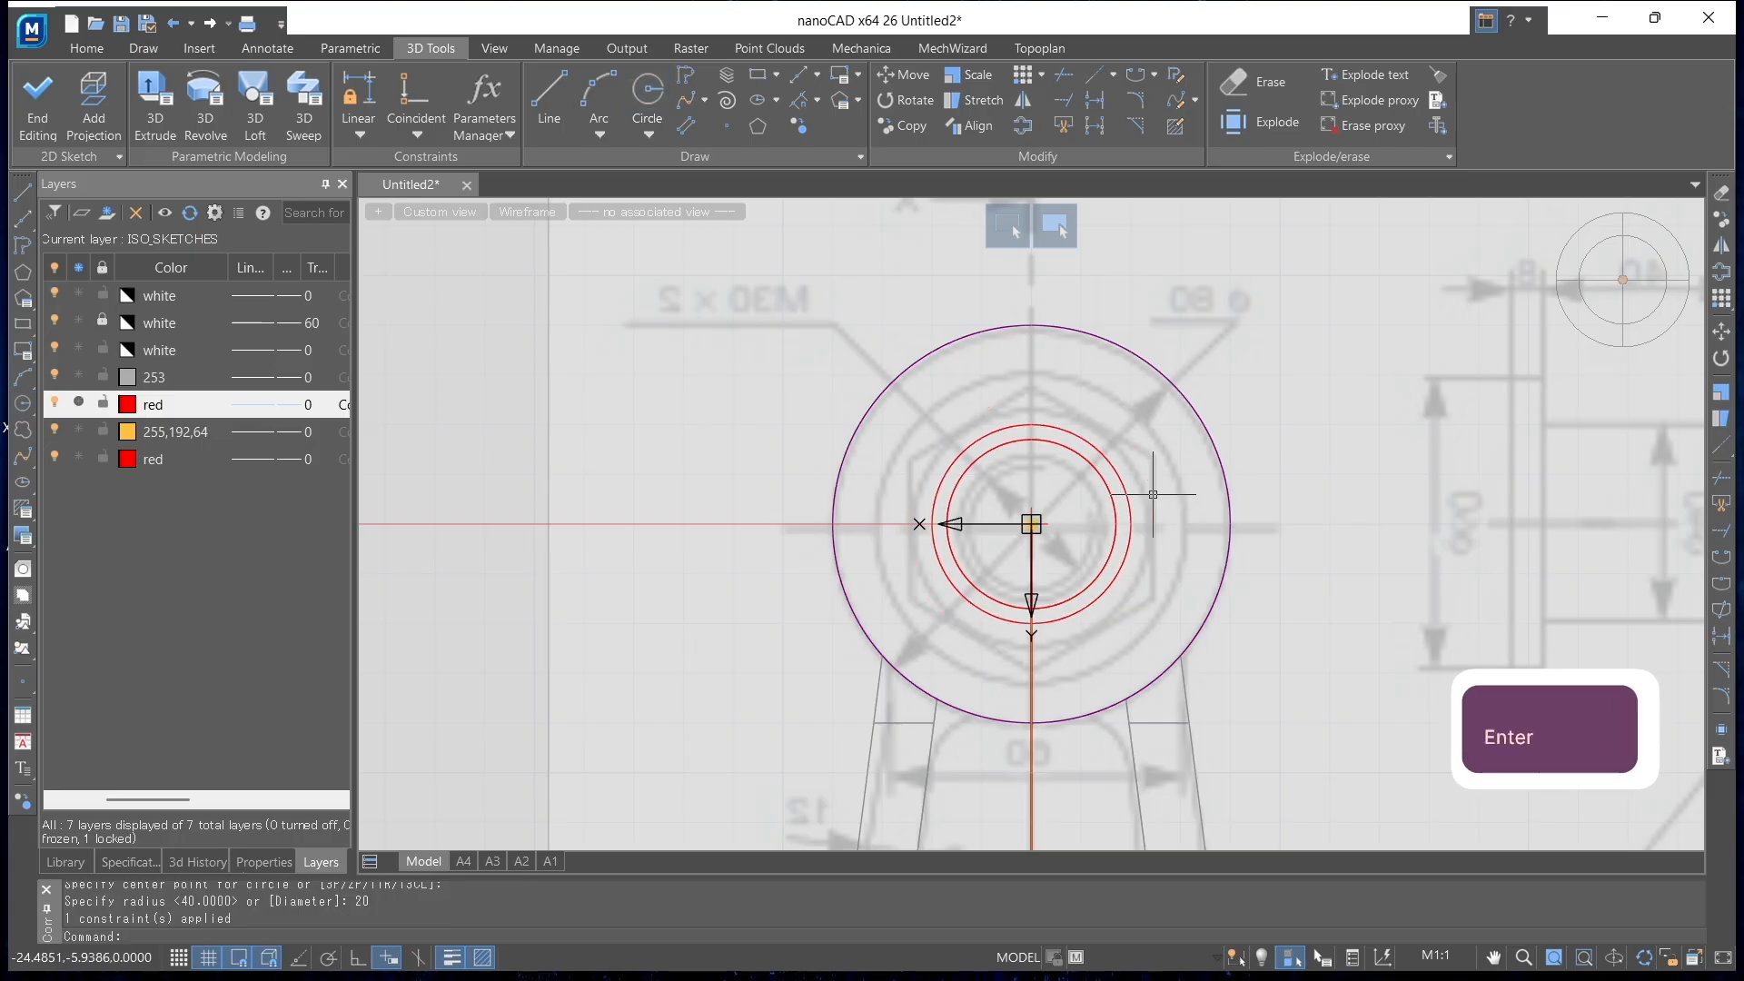
{"action": "middle_click_drag", "start_coordinate": [1111, 544], "coordinate": [1244, 505], "text": "shift"}
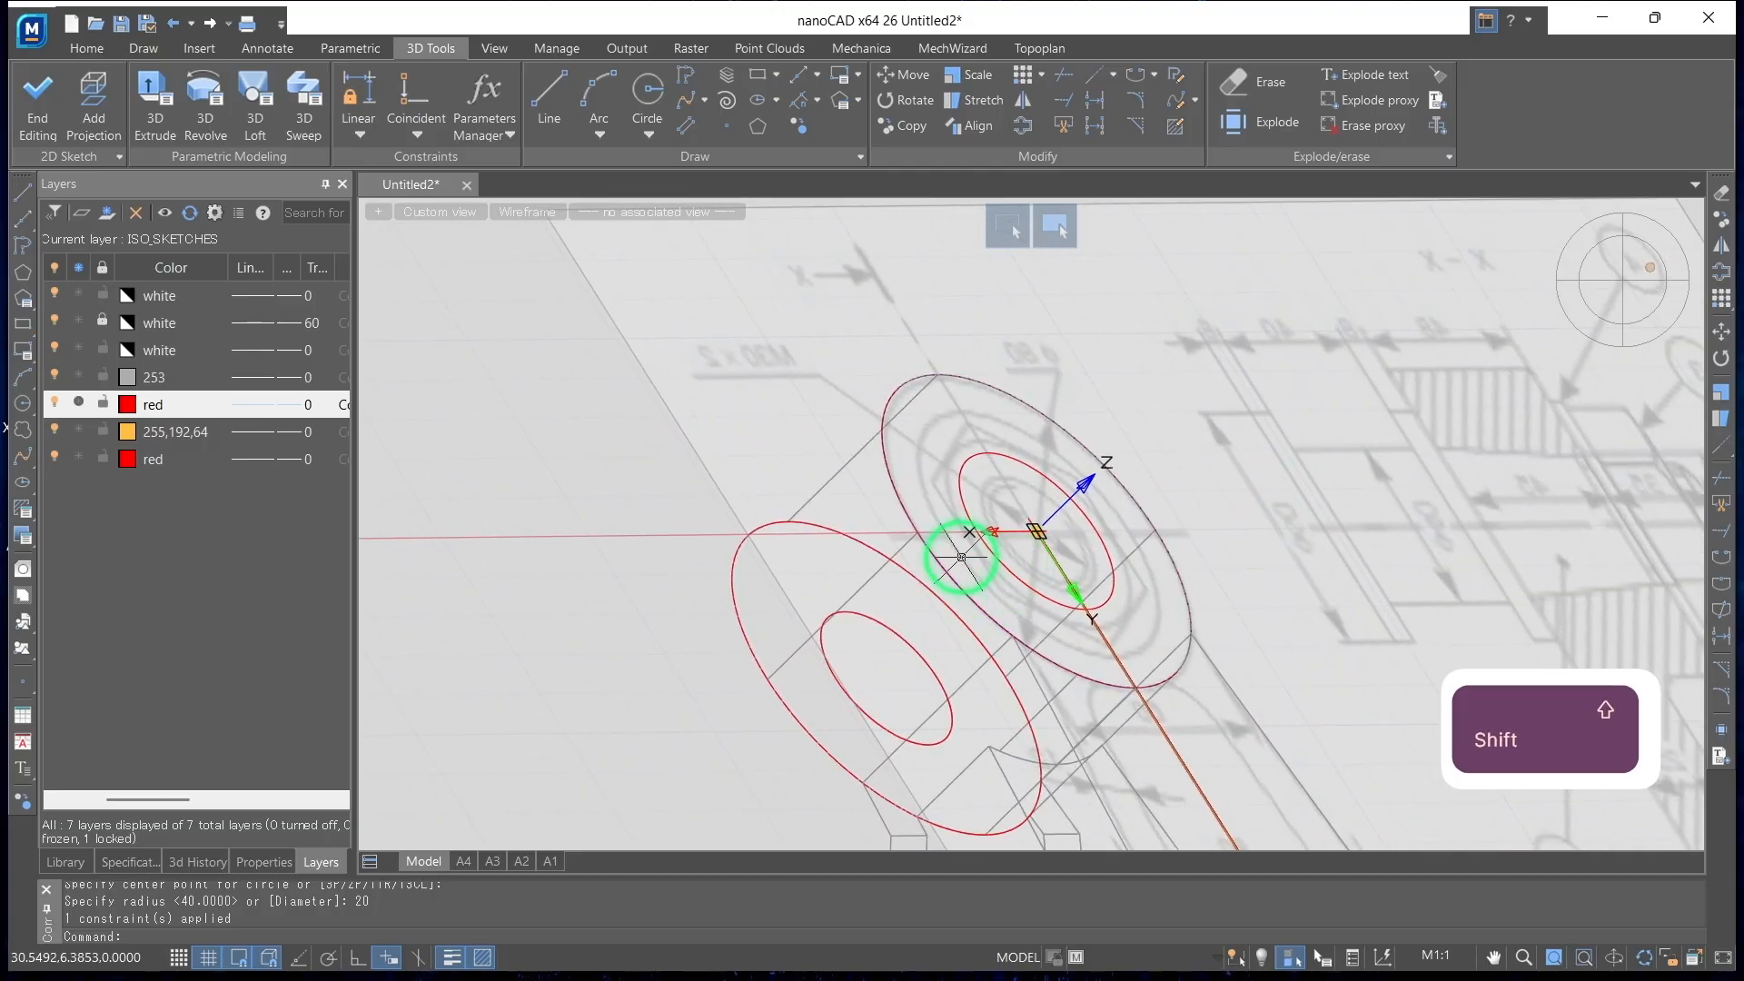
{"action": "left_click", "coordinate": [41, 102]}
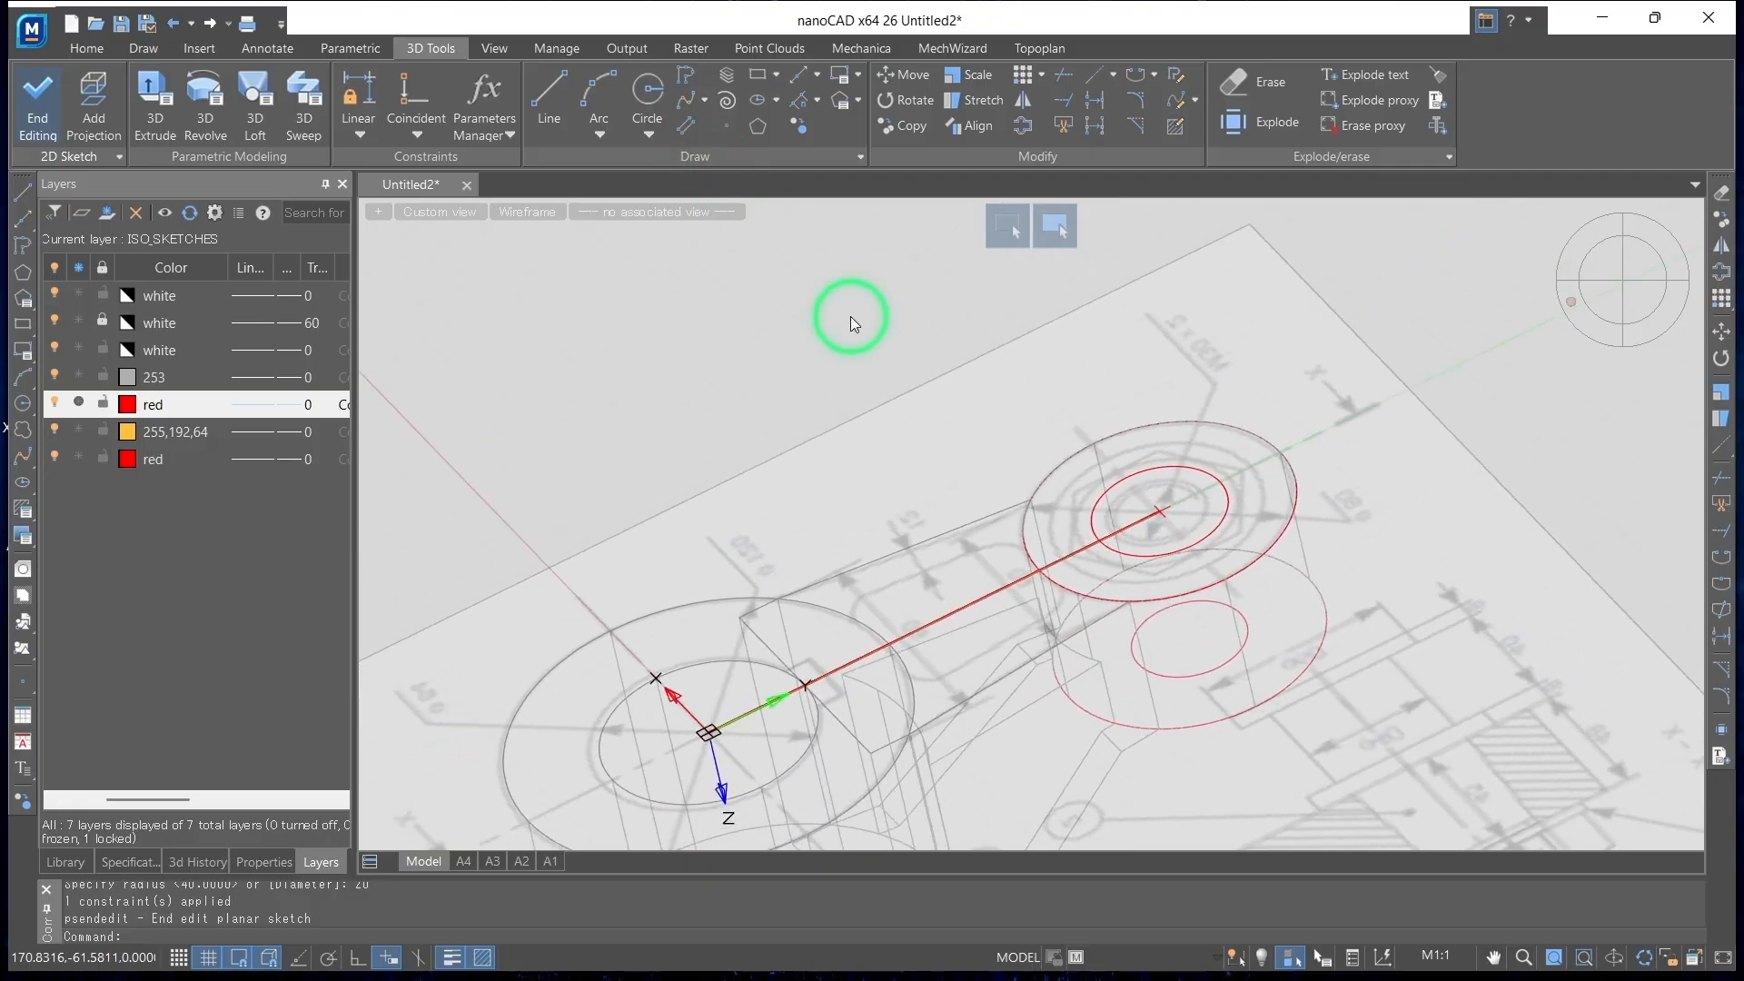
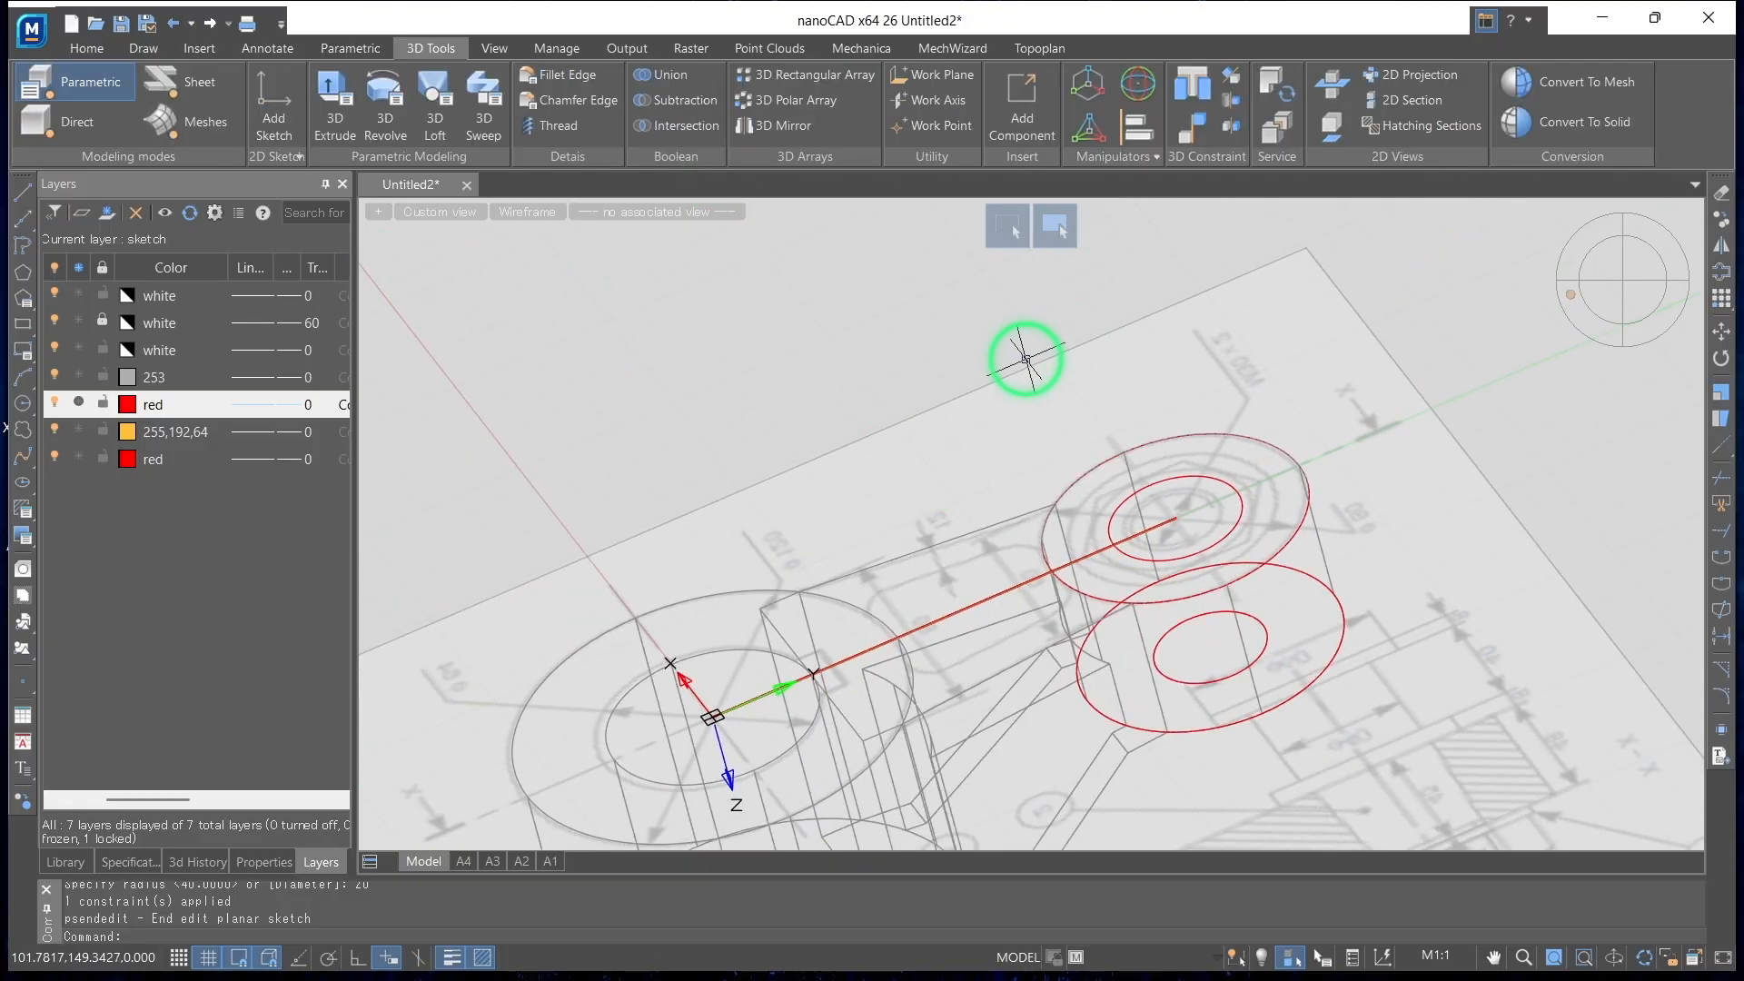
Add a radius dimension to the small boss's bore circle lying on the reference drawing plane
{"action": "left_click", "coordinate": [144, 50]}
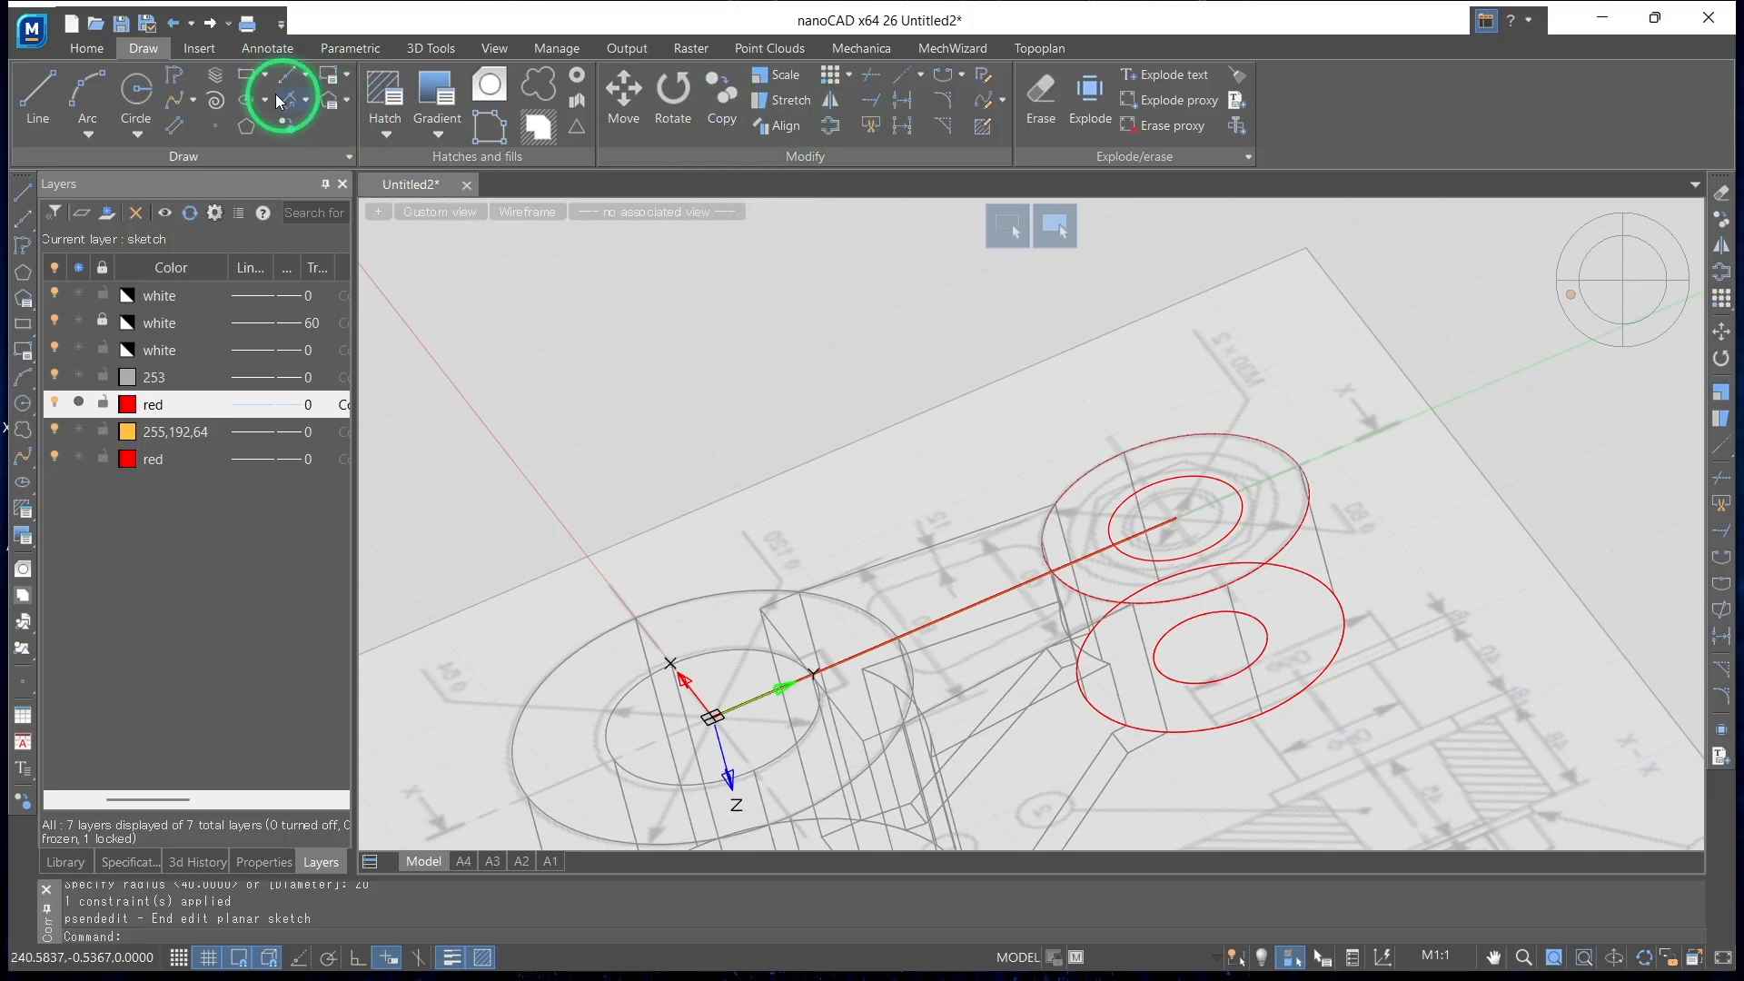
{"action": "left_click", "coordinate": [91, 49]}
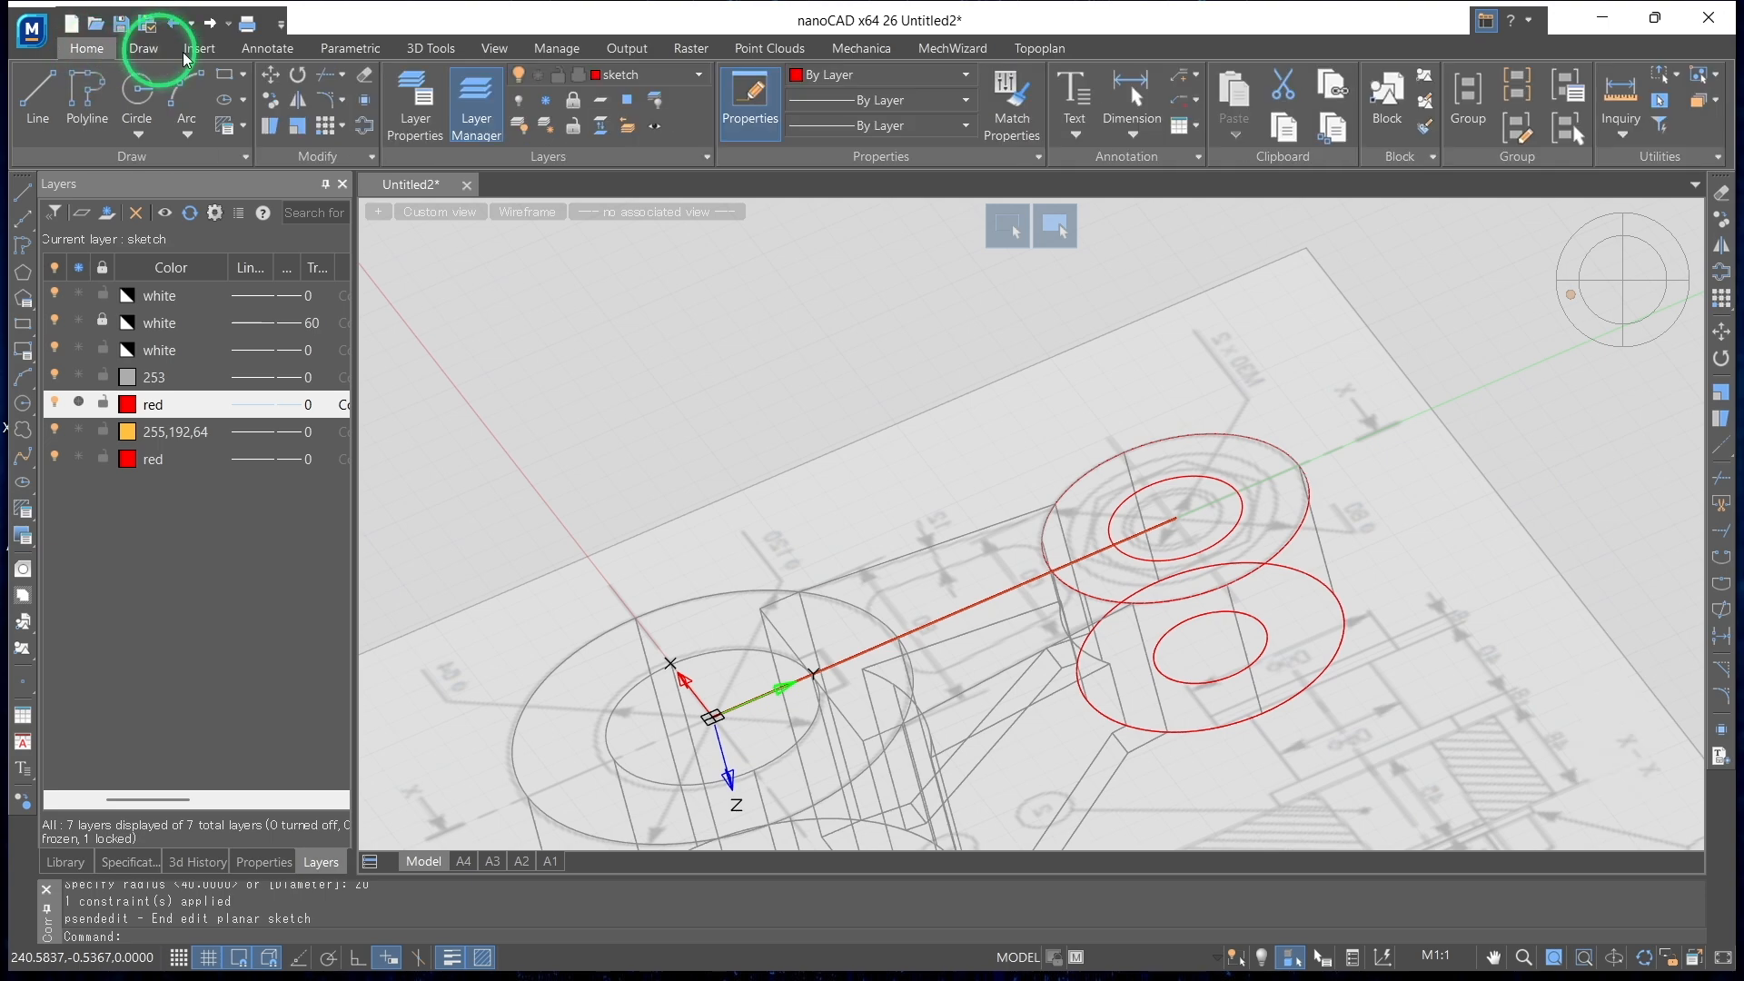
{"action": "left_click", "coordinate": [1129, 79]}
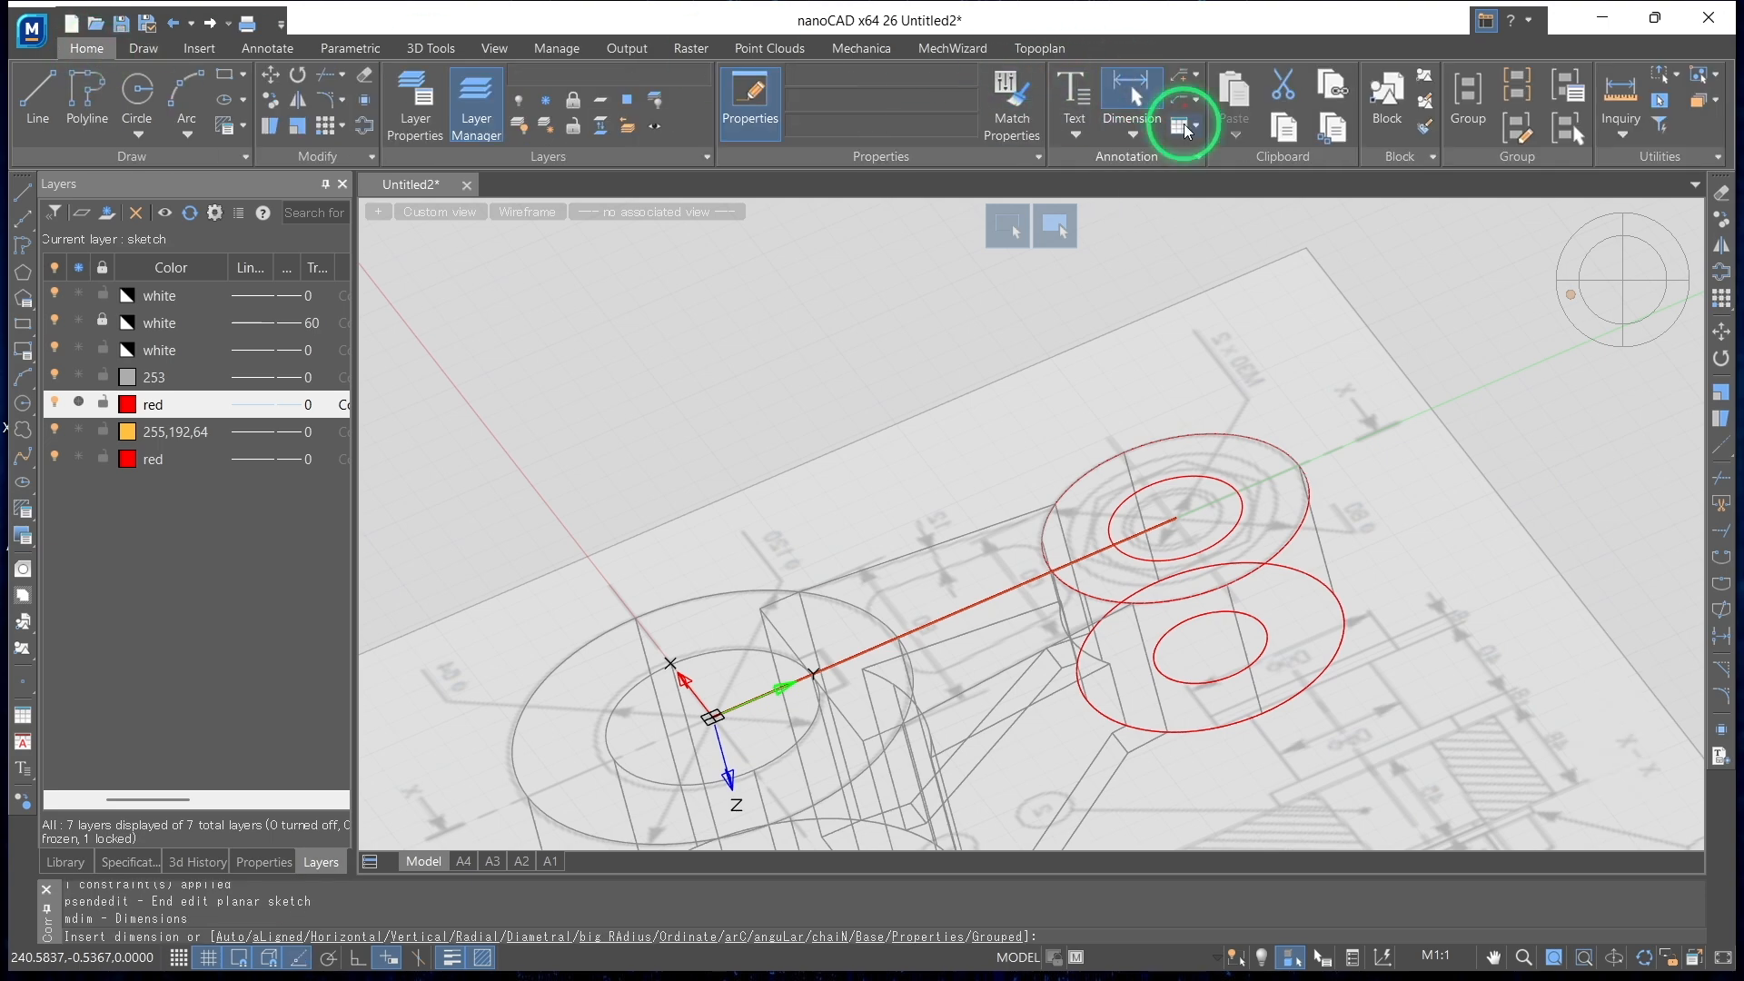
{"action": "left_click", "coordinate": [1132, 134]}
{"action": "left_click", "coordinate": [1176, 327]}
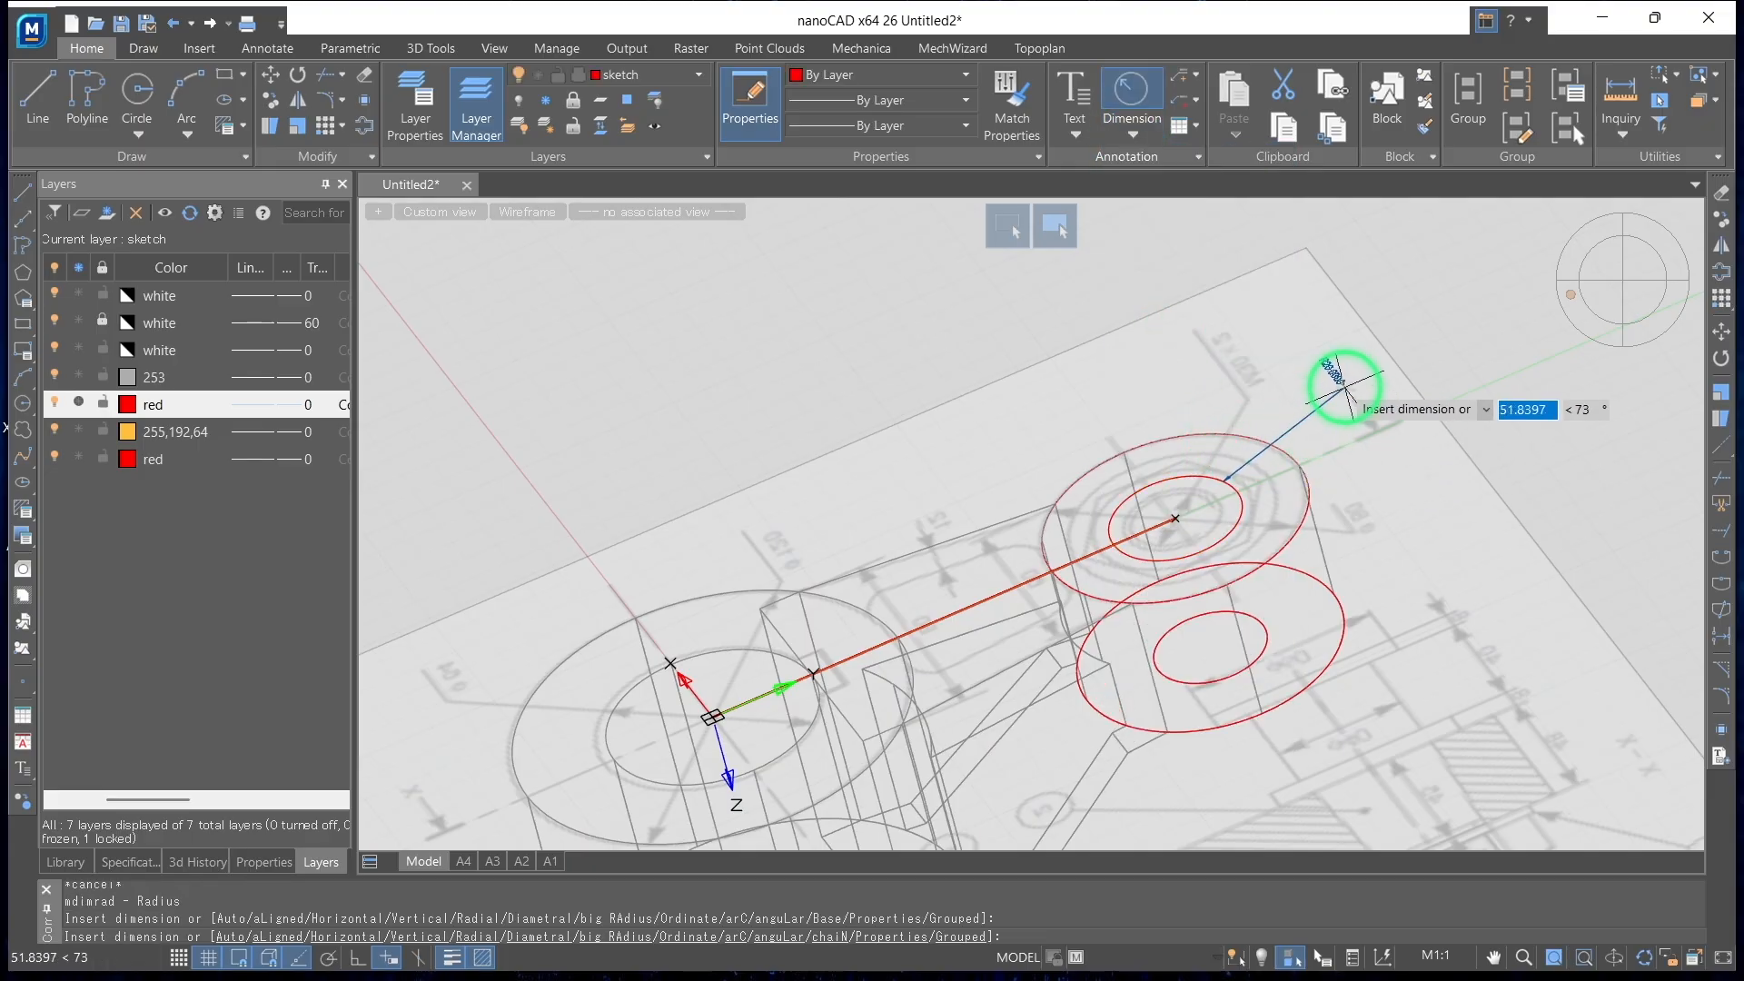
{"action": "left_click", "coordinate": [1343, 378]}
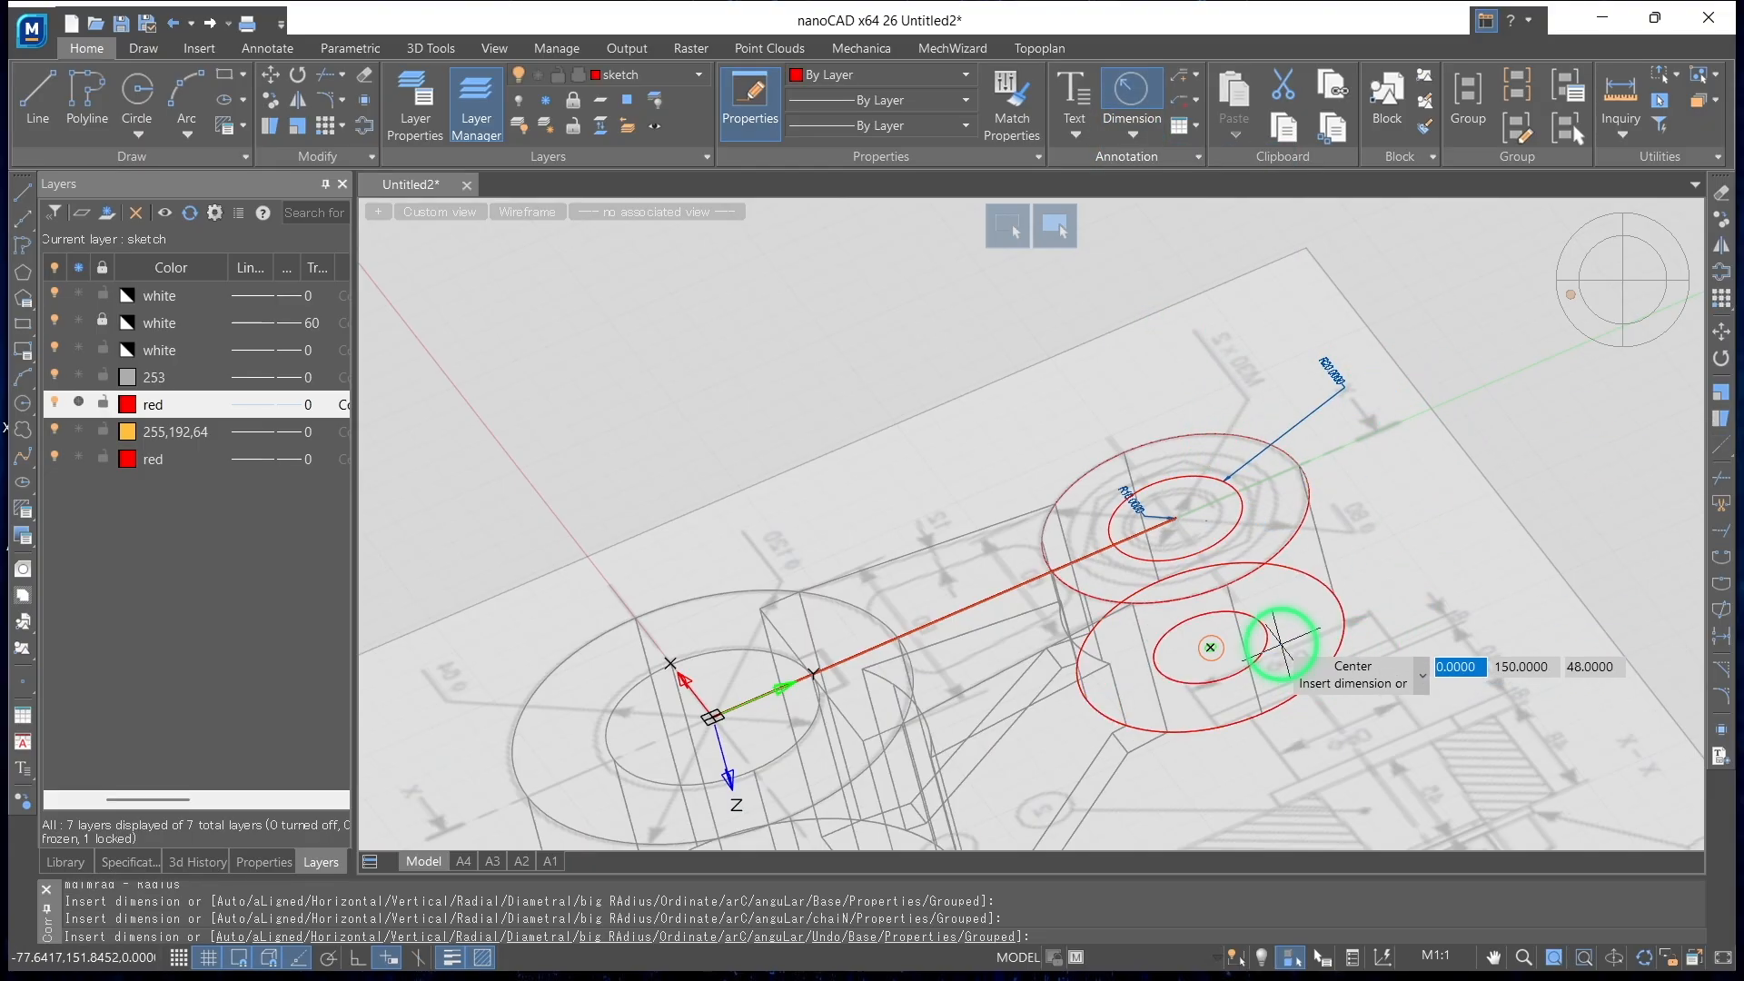
{"action": "left_click", "coordinate": [1255, 633]}
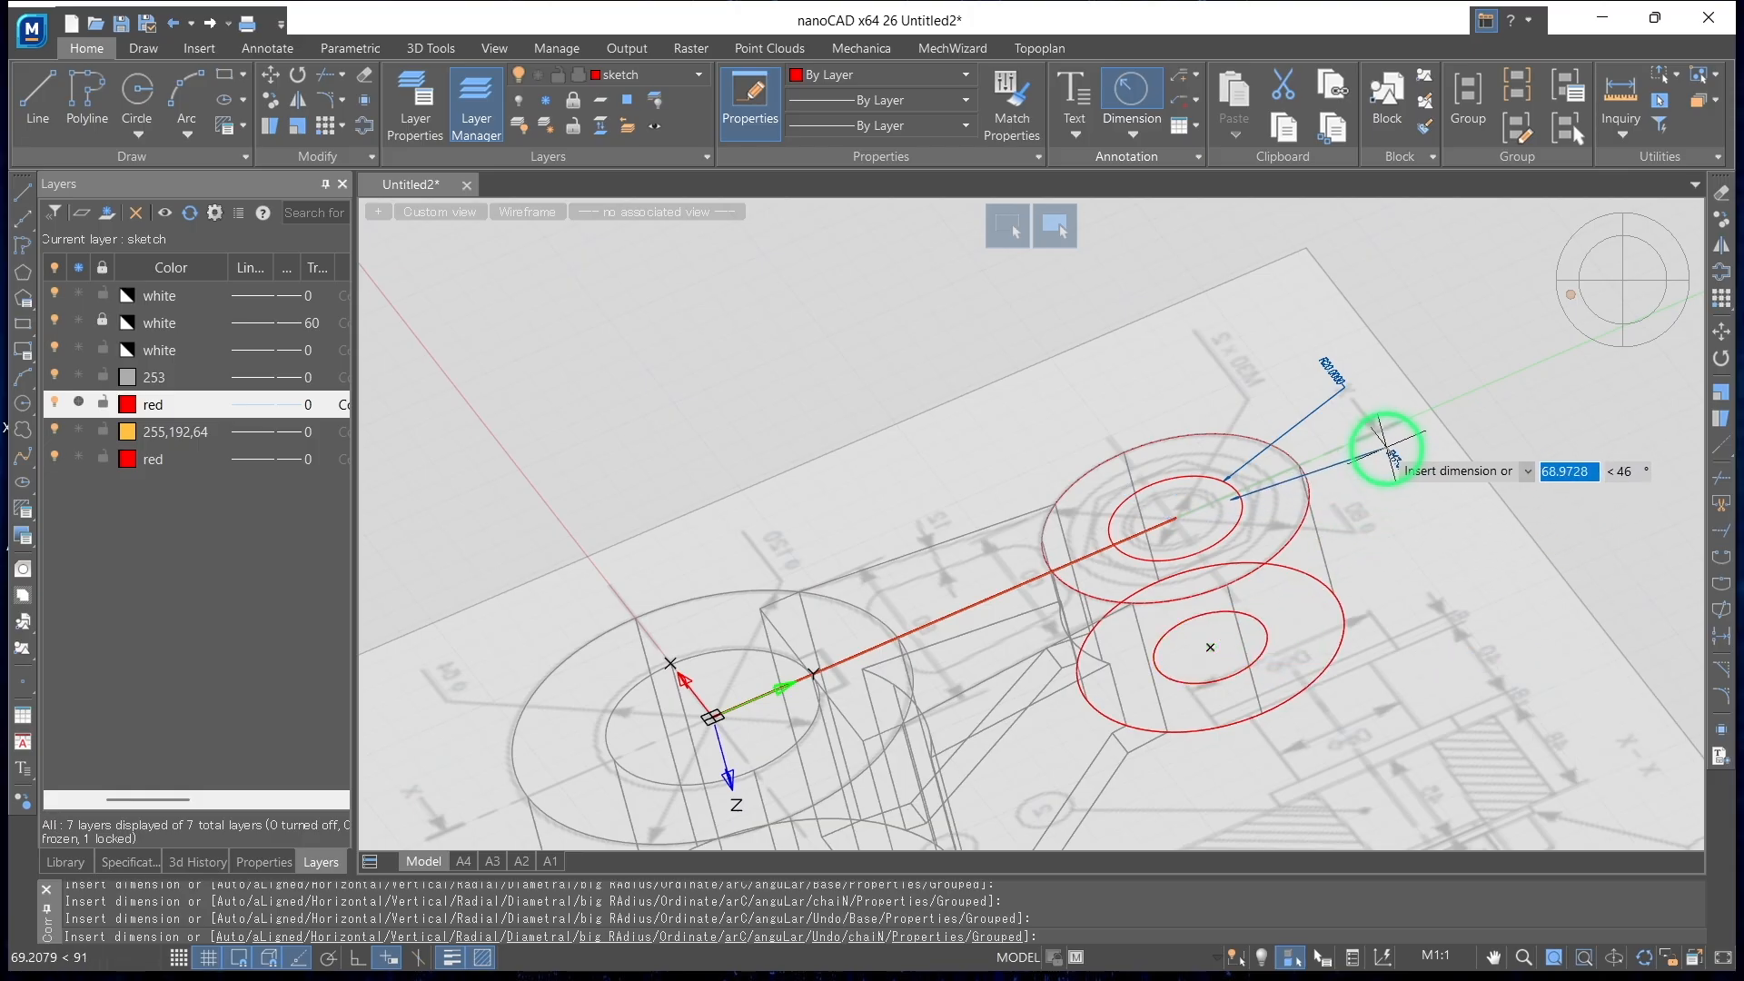
{"action": "key", "text": "Escape"}
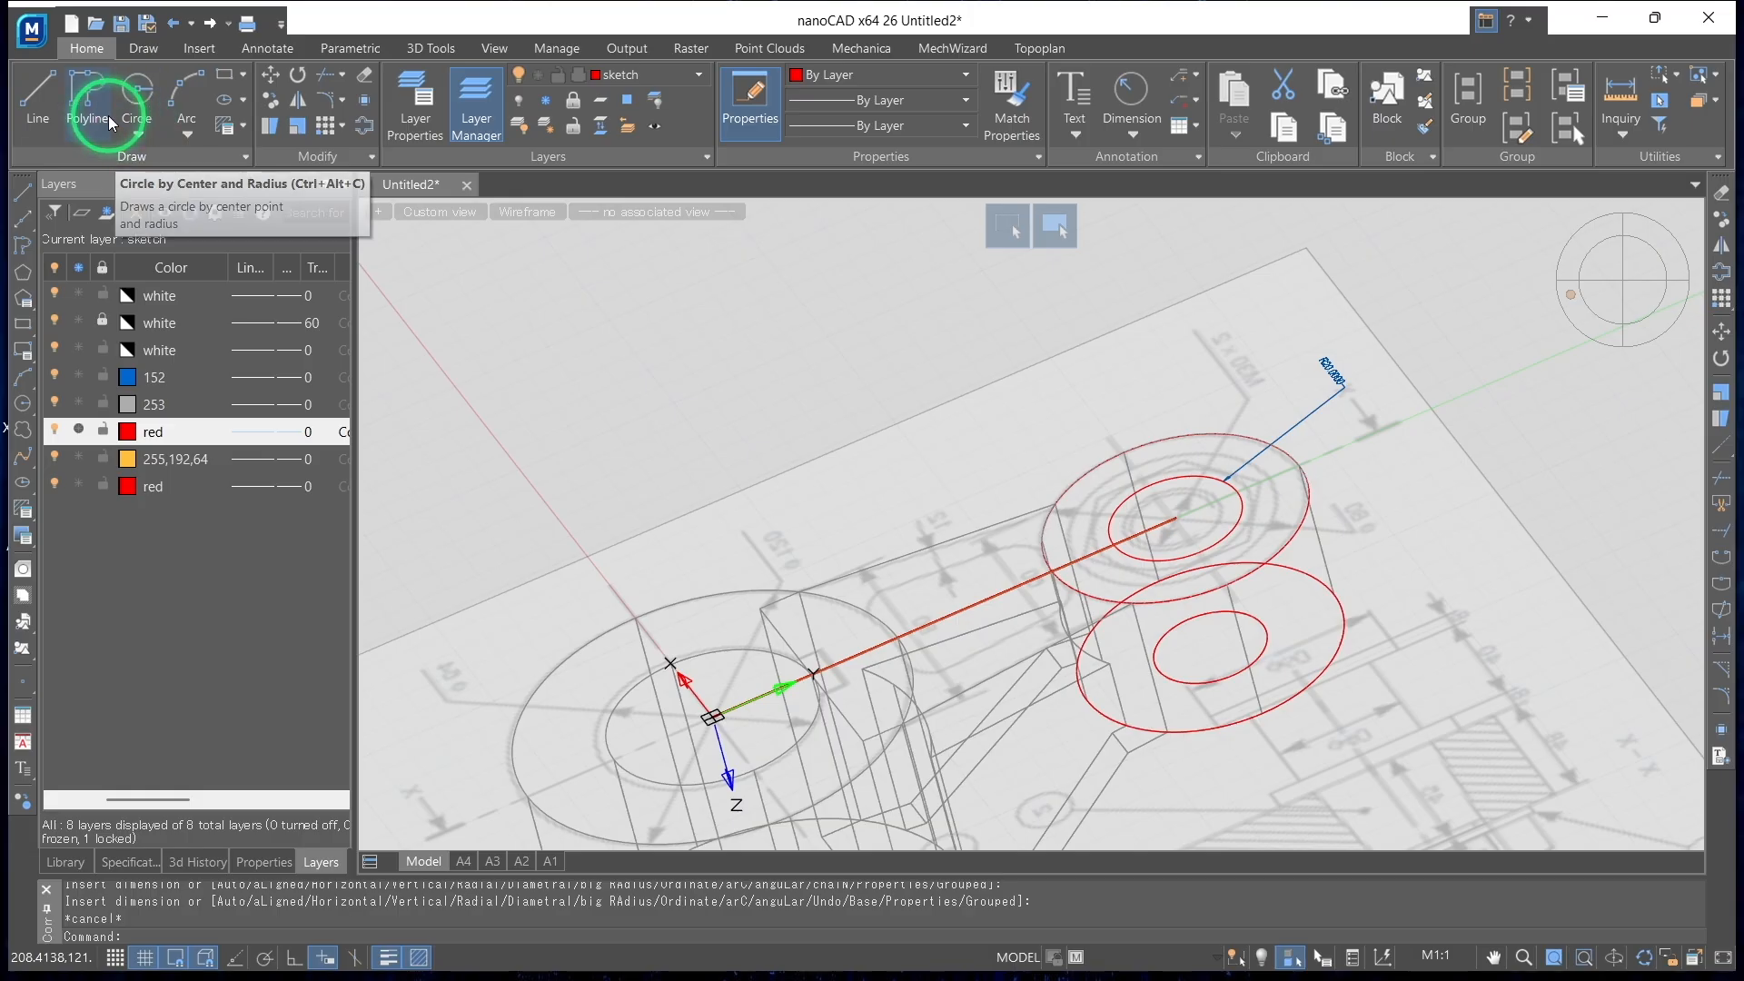
Add a radius dimension to the bore circle on the small boss's opposite end face
{"action": "left_click", "coordinate": [1158, 94]}
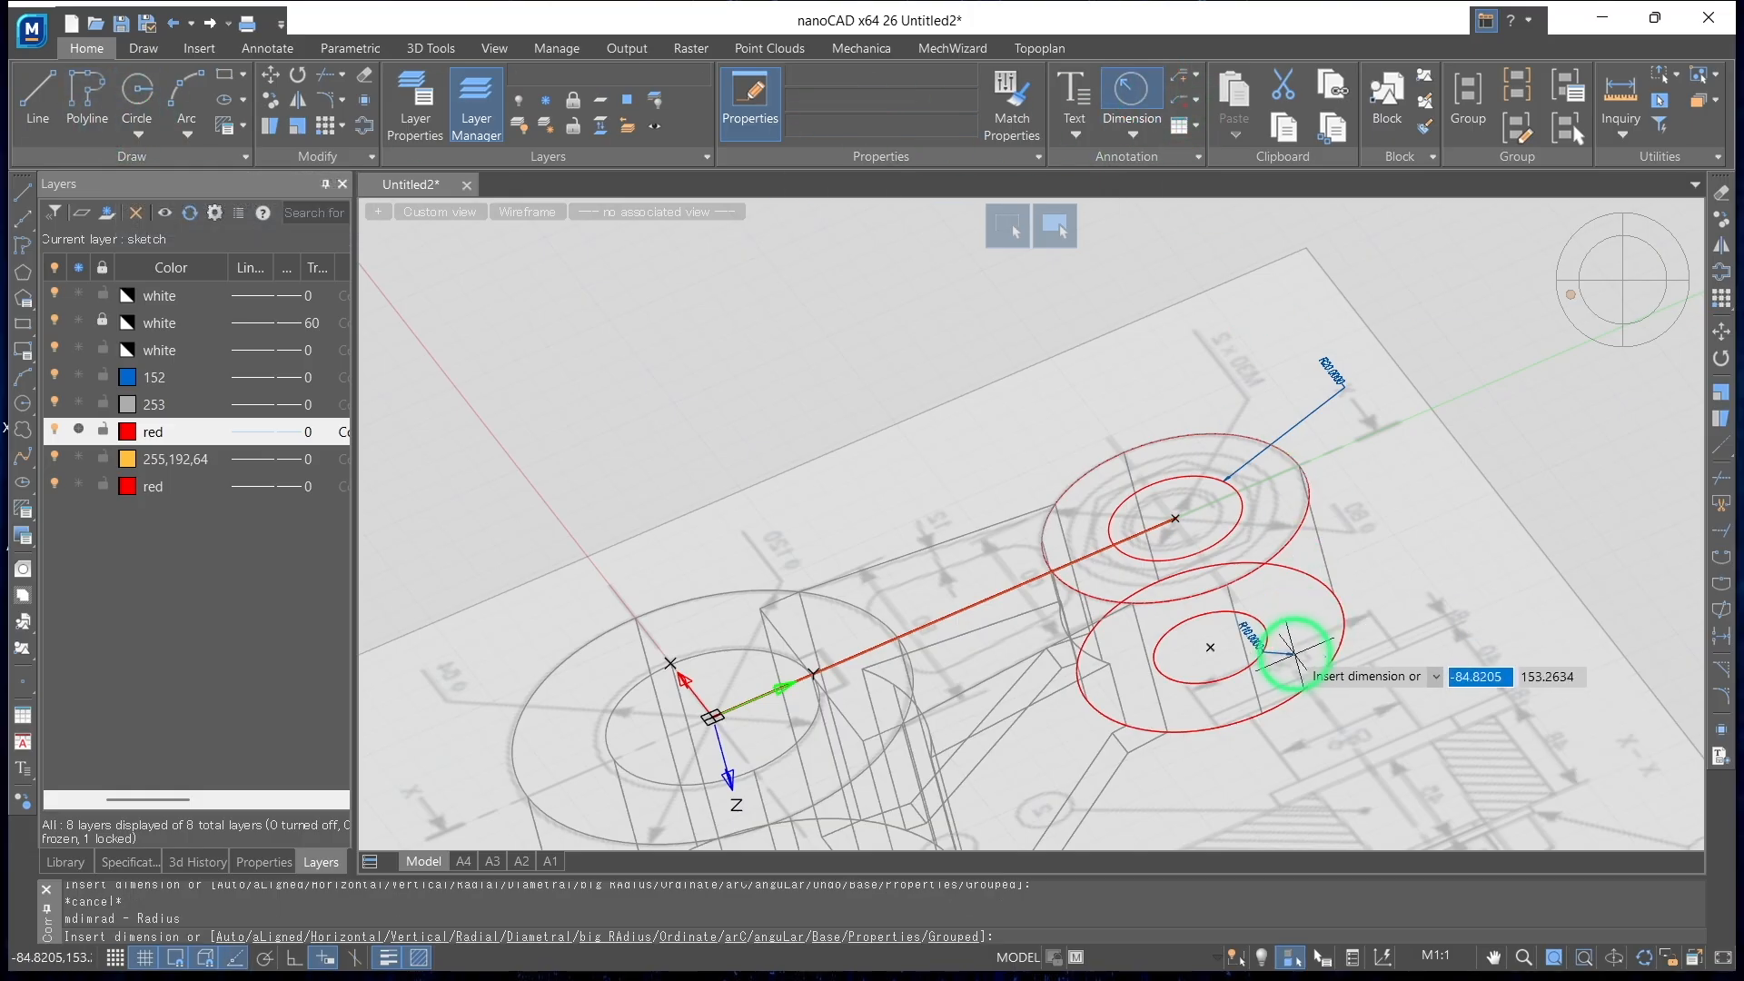
{"action": "middle_click_drag", "start_coordinate": [1345, 671], "coordinate": [1176, 460], "text": "shift"}
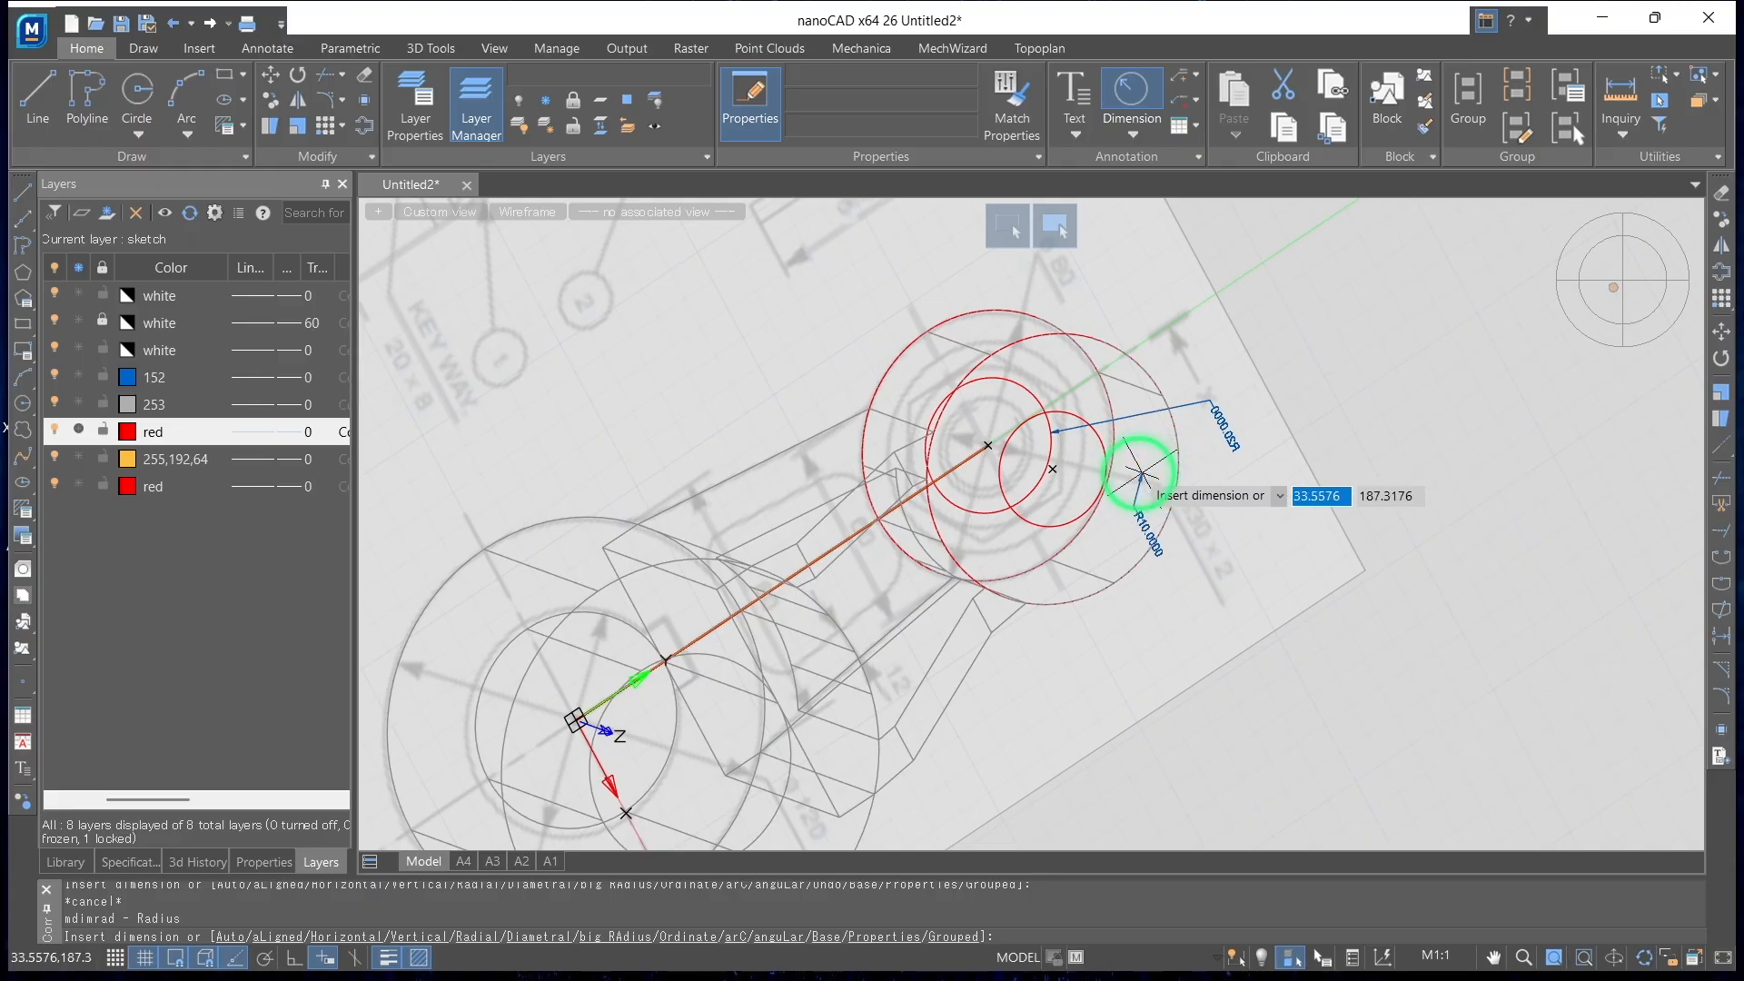
{"action": "left_click", "coordinate": [1103, 445]}
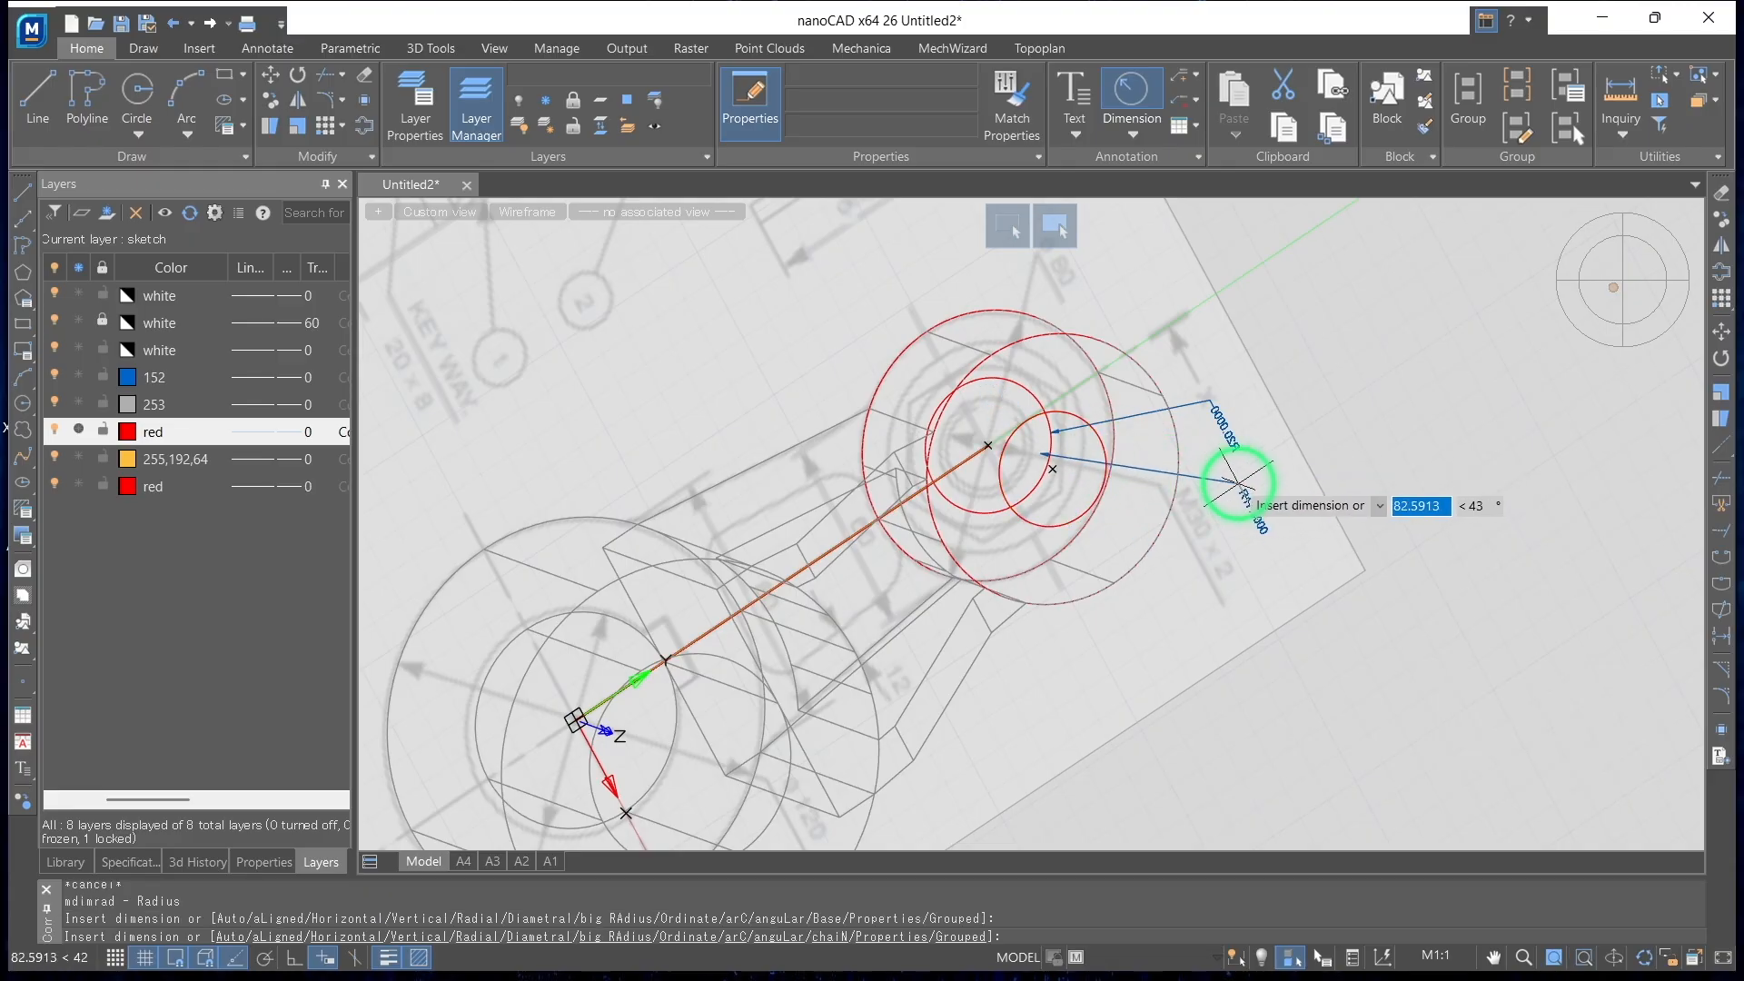
{"action": "scroll", "coordinate": [1237, 483], "scroll_direction": "up", "scroll_amount": 5}
{"action": "key", "text": "Escape"}
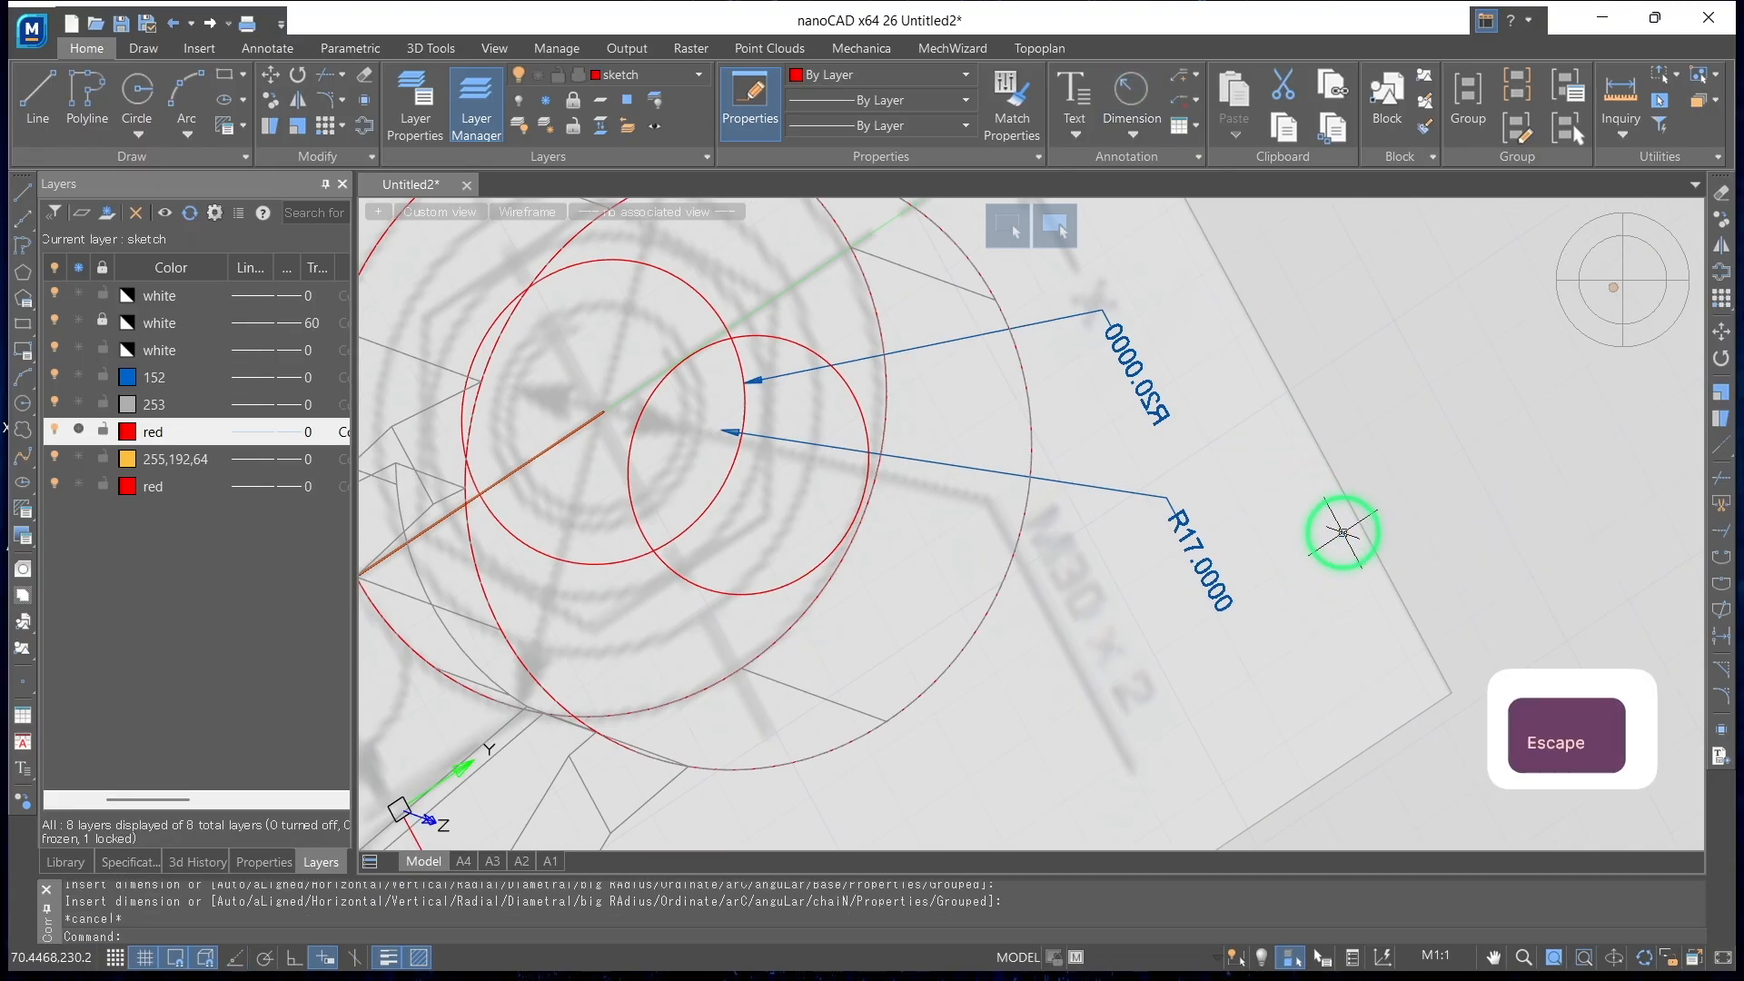
Undo the radius dimensions placed on the small boss's two bore circles
{"action": "middle_click_drag", "start_coordinate": [1180, 404], "coordinate": [1241, 598], "text": "shift"}
{"action": "middle_click_drag", "start_coordinate": [1086, 562], "coordinate": [1055, 591], "text": "shift"}
{"action": "scroll", "coordinate": [1042, 582], "scroll_direction": "down", "scroll_amount": 4}
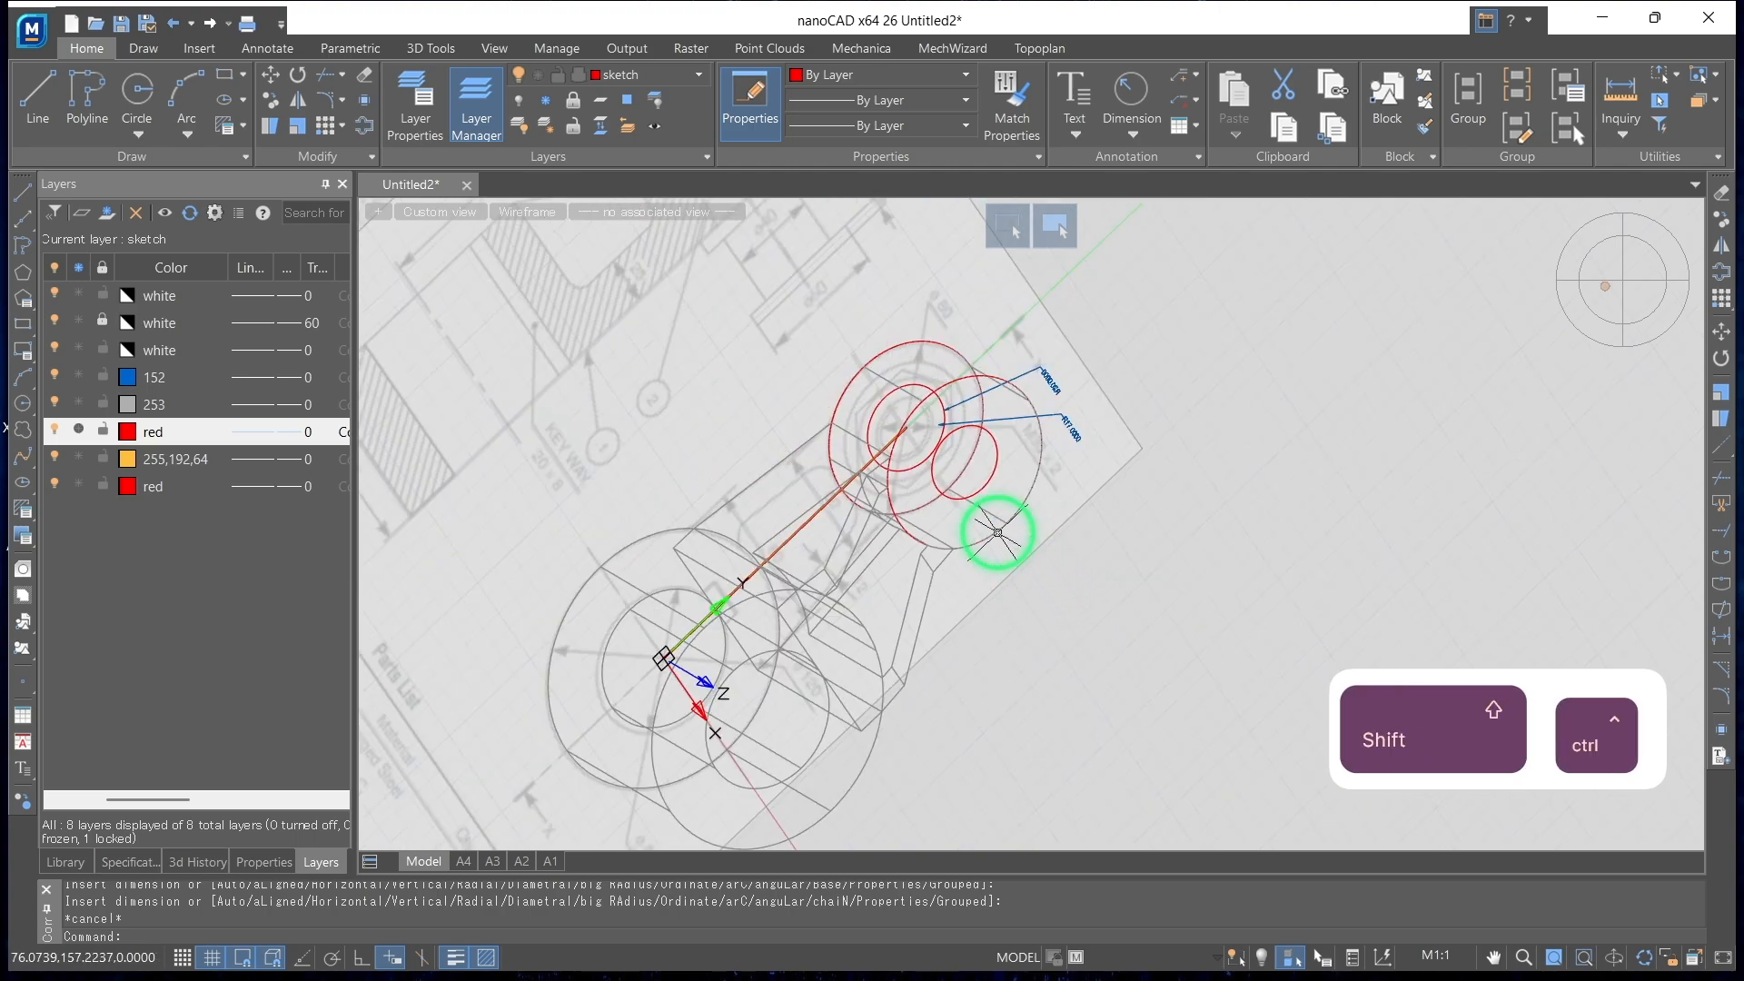
{"action": "key", "text": "ctrl+z"}
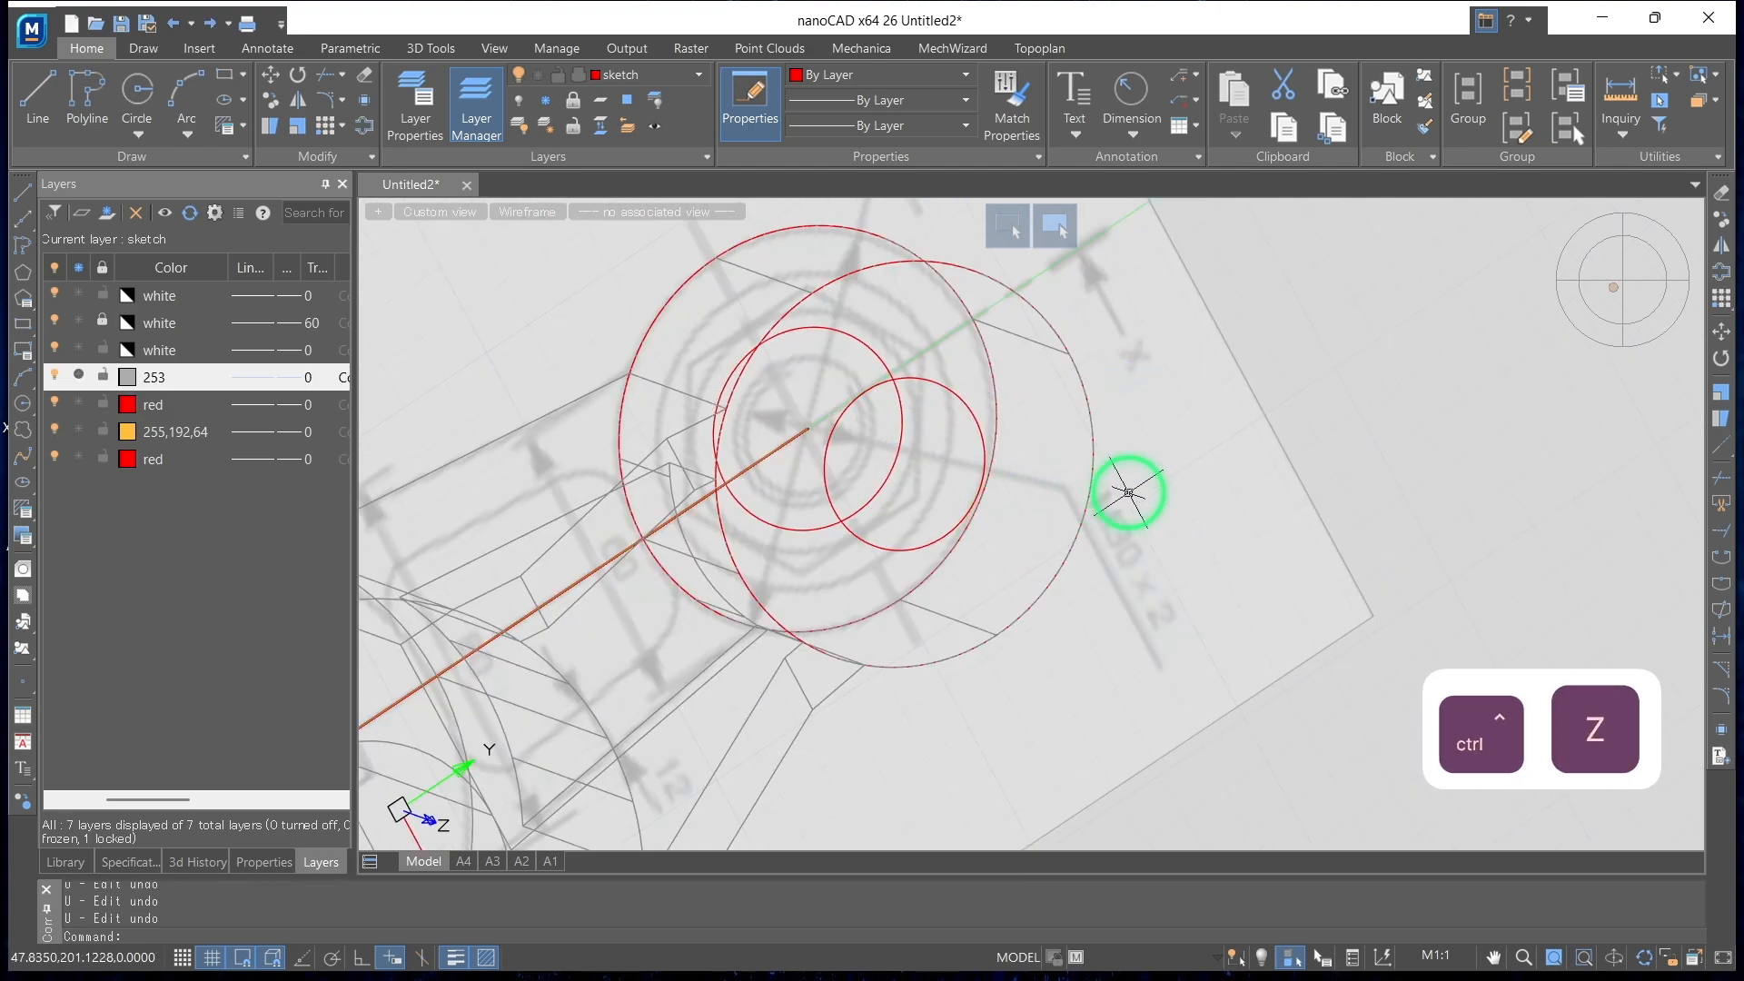
{"action": "key", "text": "ctrl+shift+z"}
{"action": "key", "text": "ctrl+shift+z"}
{"action": "key", "text": "ctrl+shift+z"}
Cut the small boss's tapered bore with a subtractive 3D Loft between the inner circles on its two end faces
{"action": "left_click", "coordinate": [430, 47]}
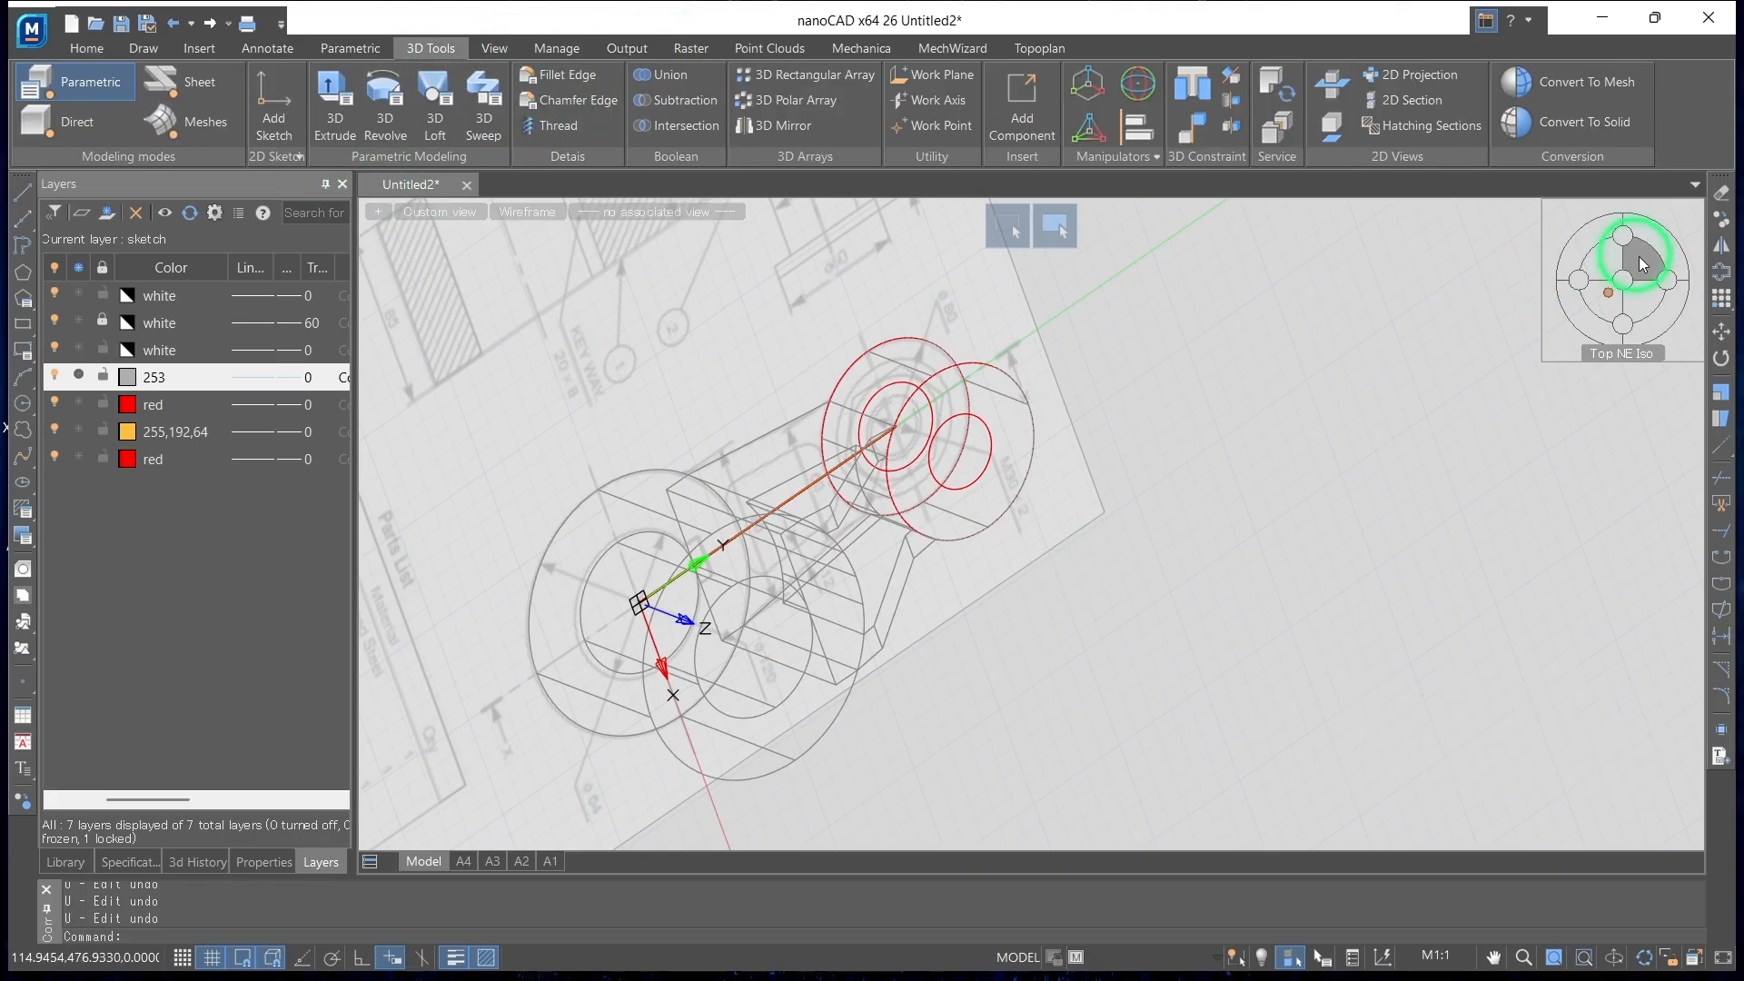
{"action": "left_click", "coordinate": [1658, 320]}
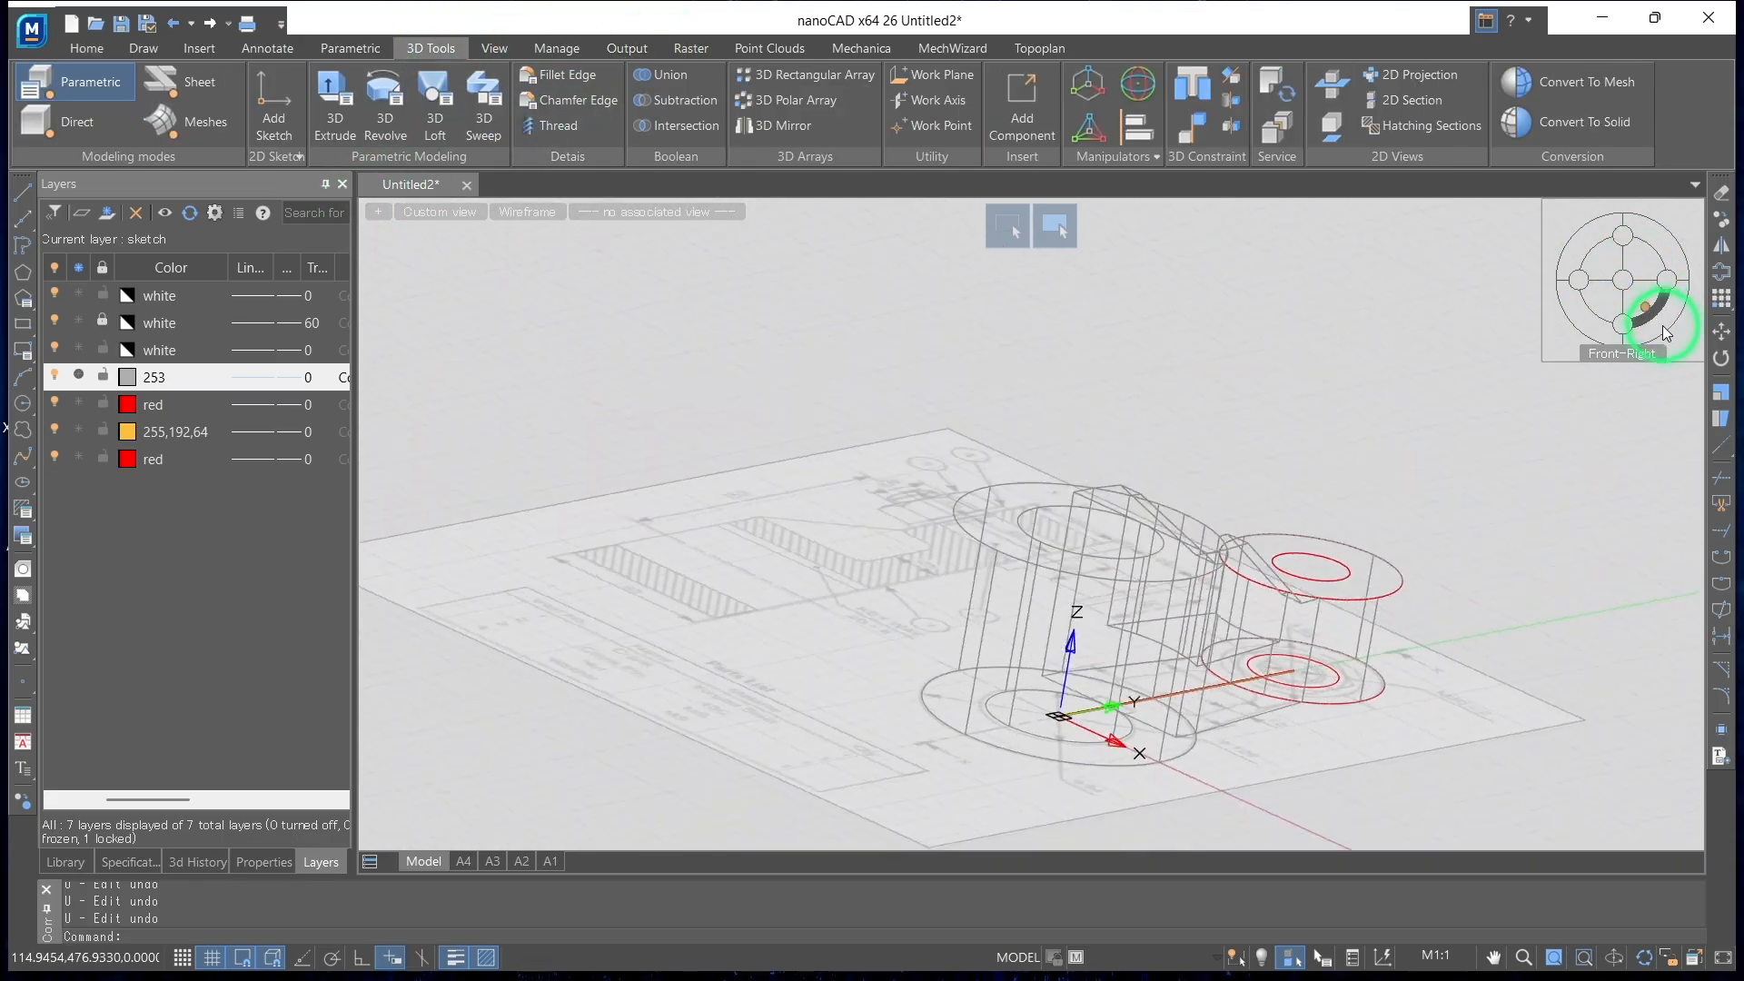
{"action": "middle_click_drag", "start_coordinate": [1554, 500], "coordinate": [1577, 546], "text": "shift"}
{"action": "left_click", "coordinate": [1650, 328]}
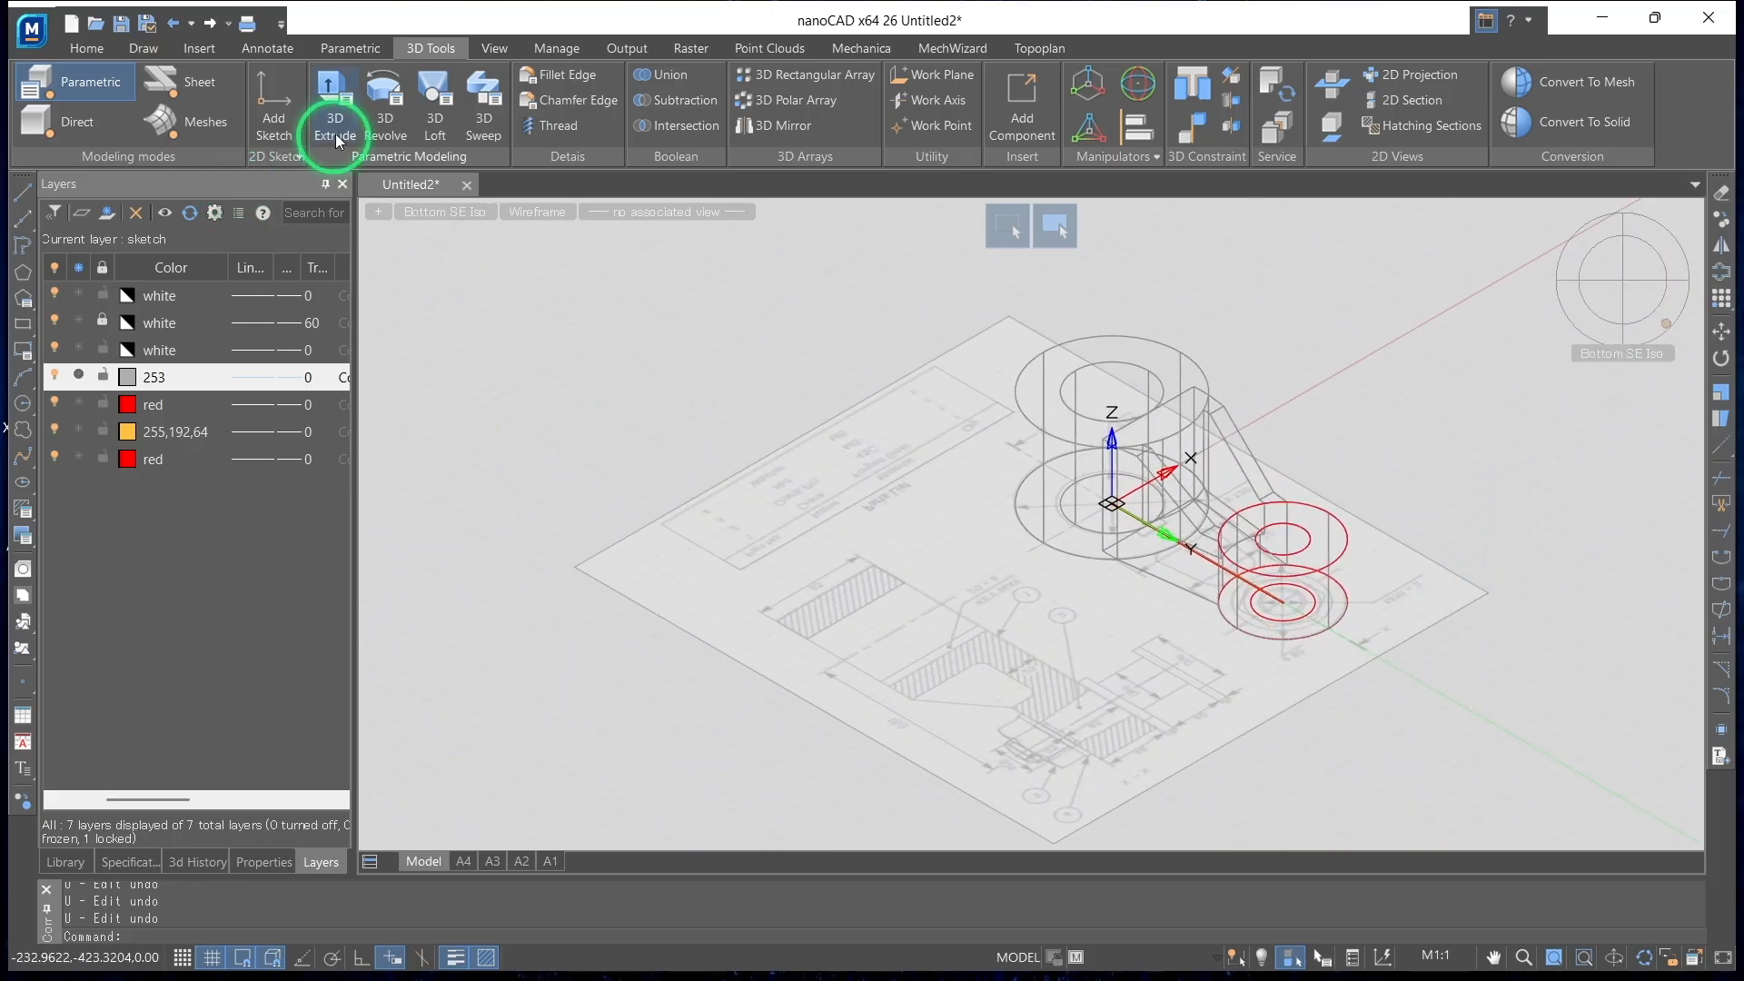
{"action": "left_click", "coordinate": [427, 102]}
{"action": "scroll", "coordinate": [1390, 585], "scroll_direction": "up", "scroll_amount": 3}
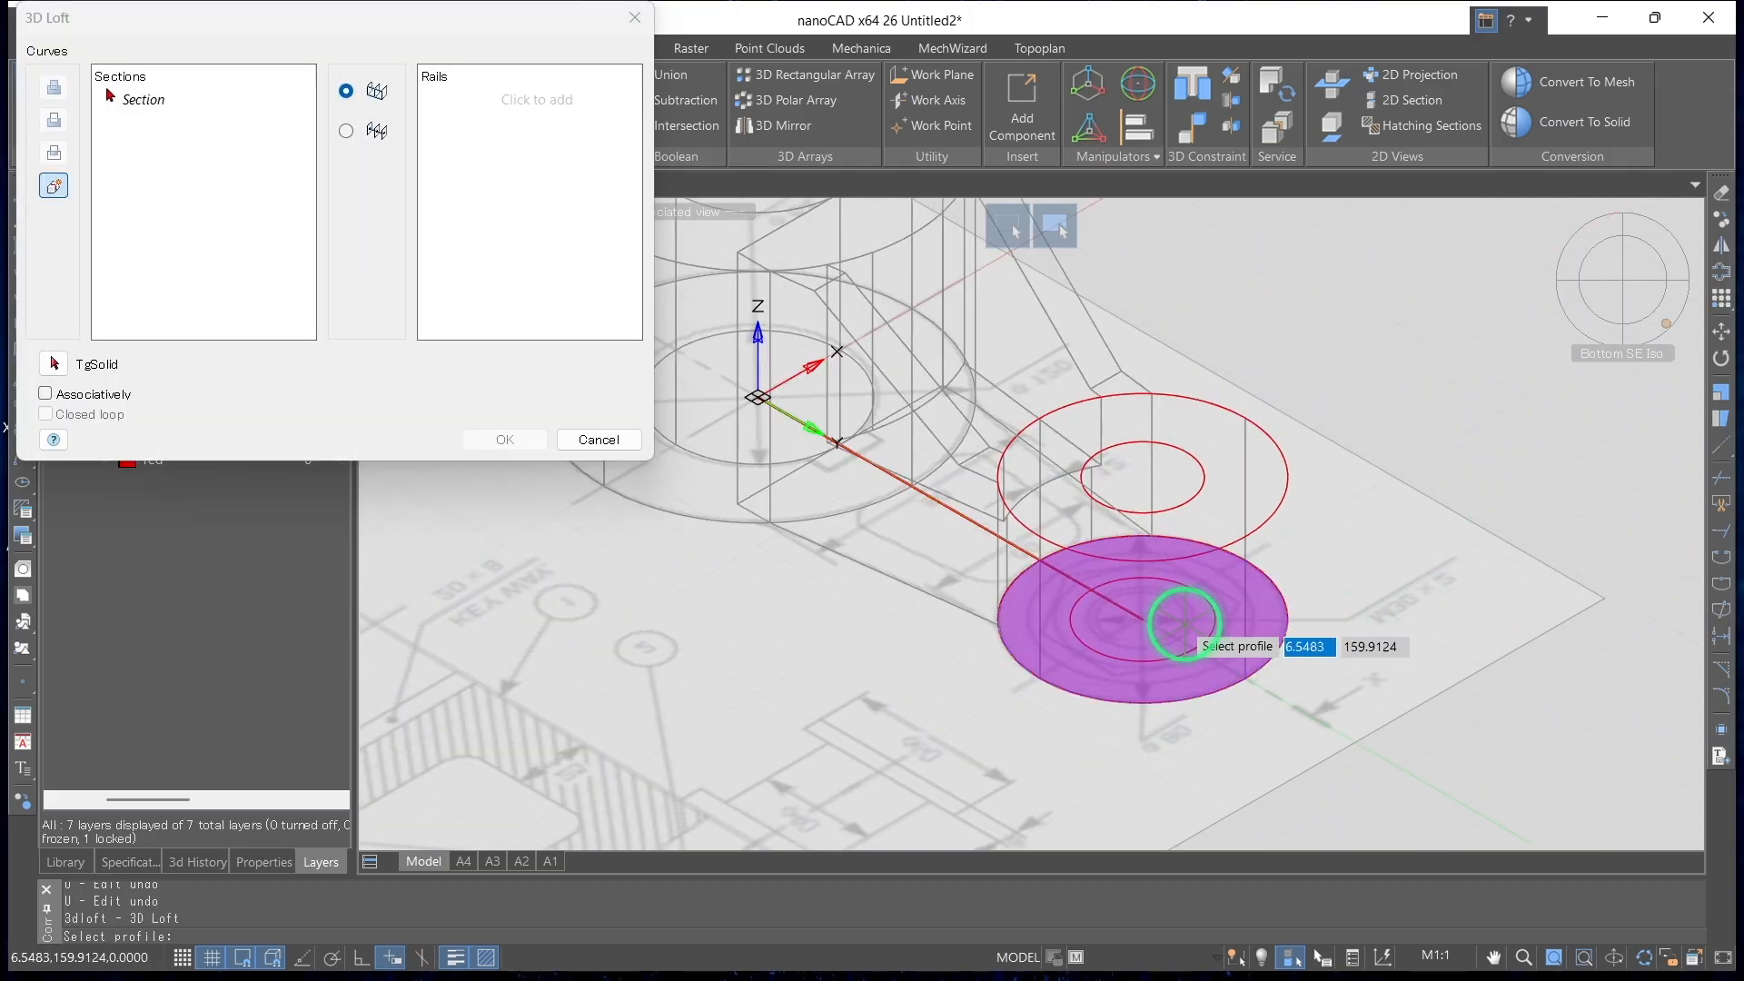
{"action": "left_click", "coordinate": [1163, 641]}
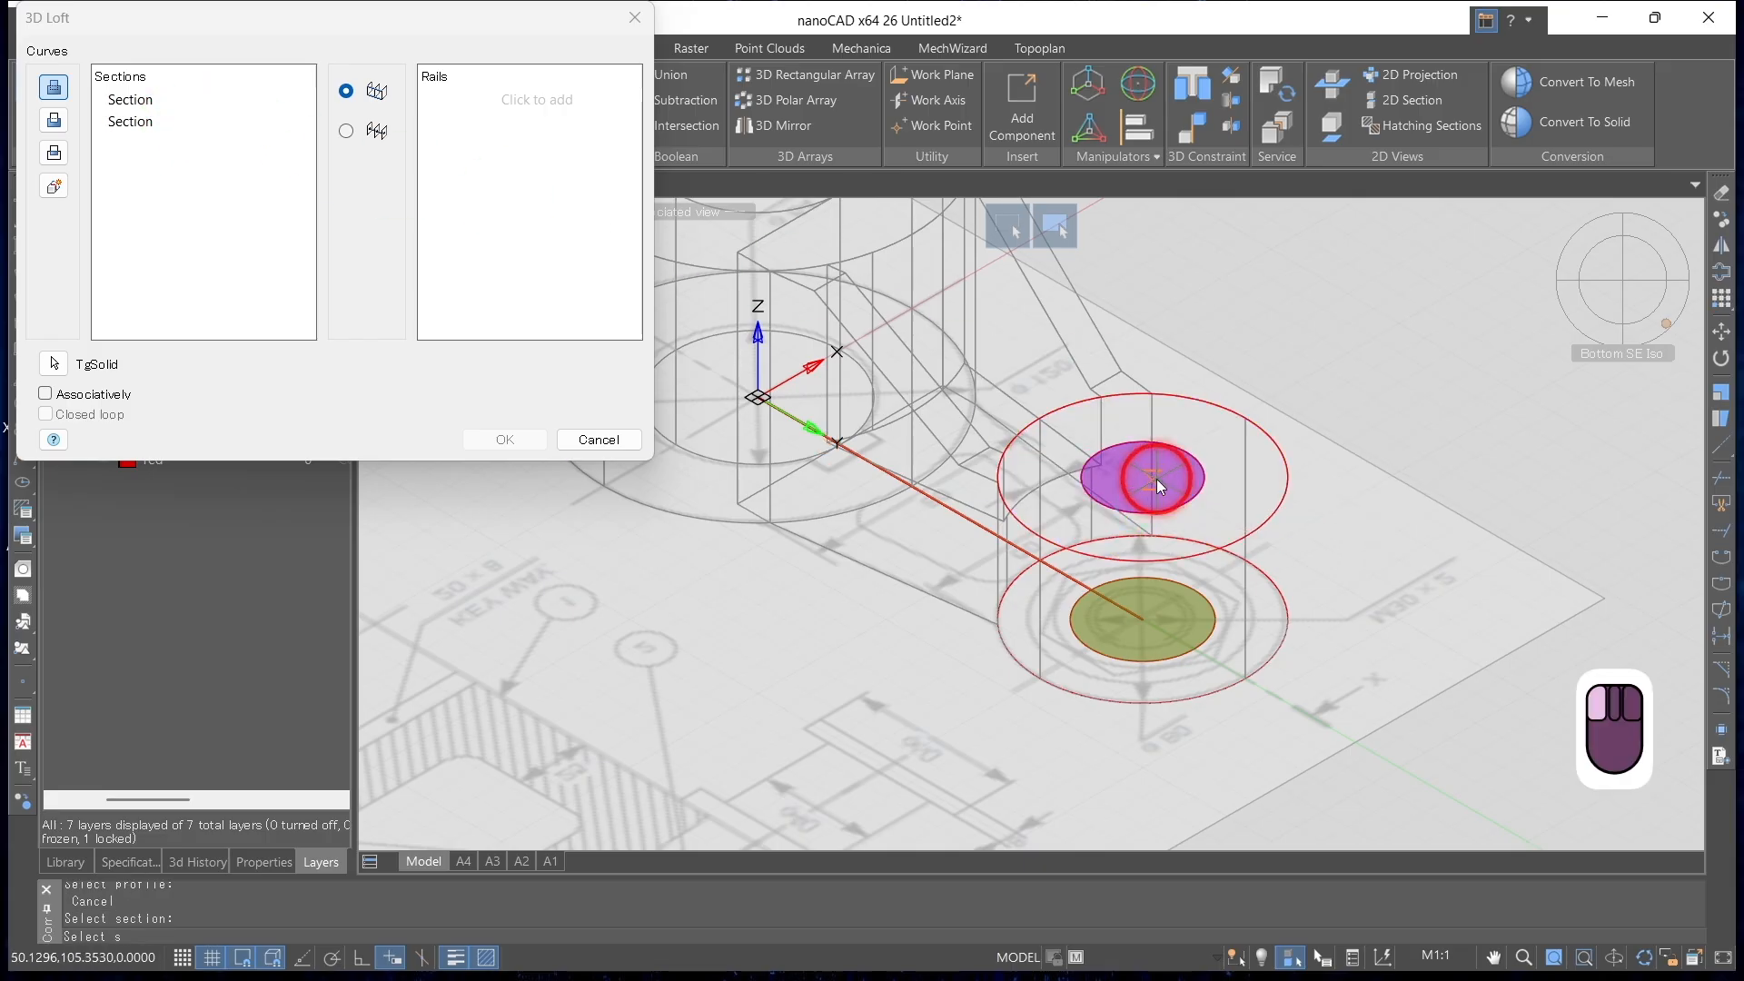
{"action": "left_click", "coordinate": [1172, 501]}
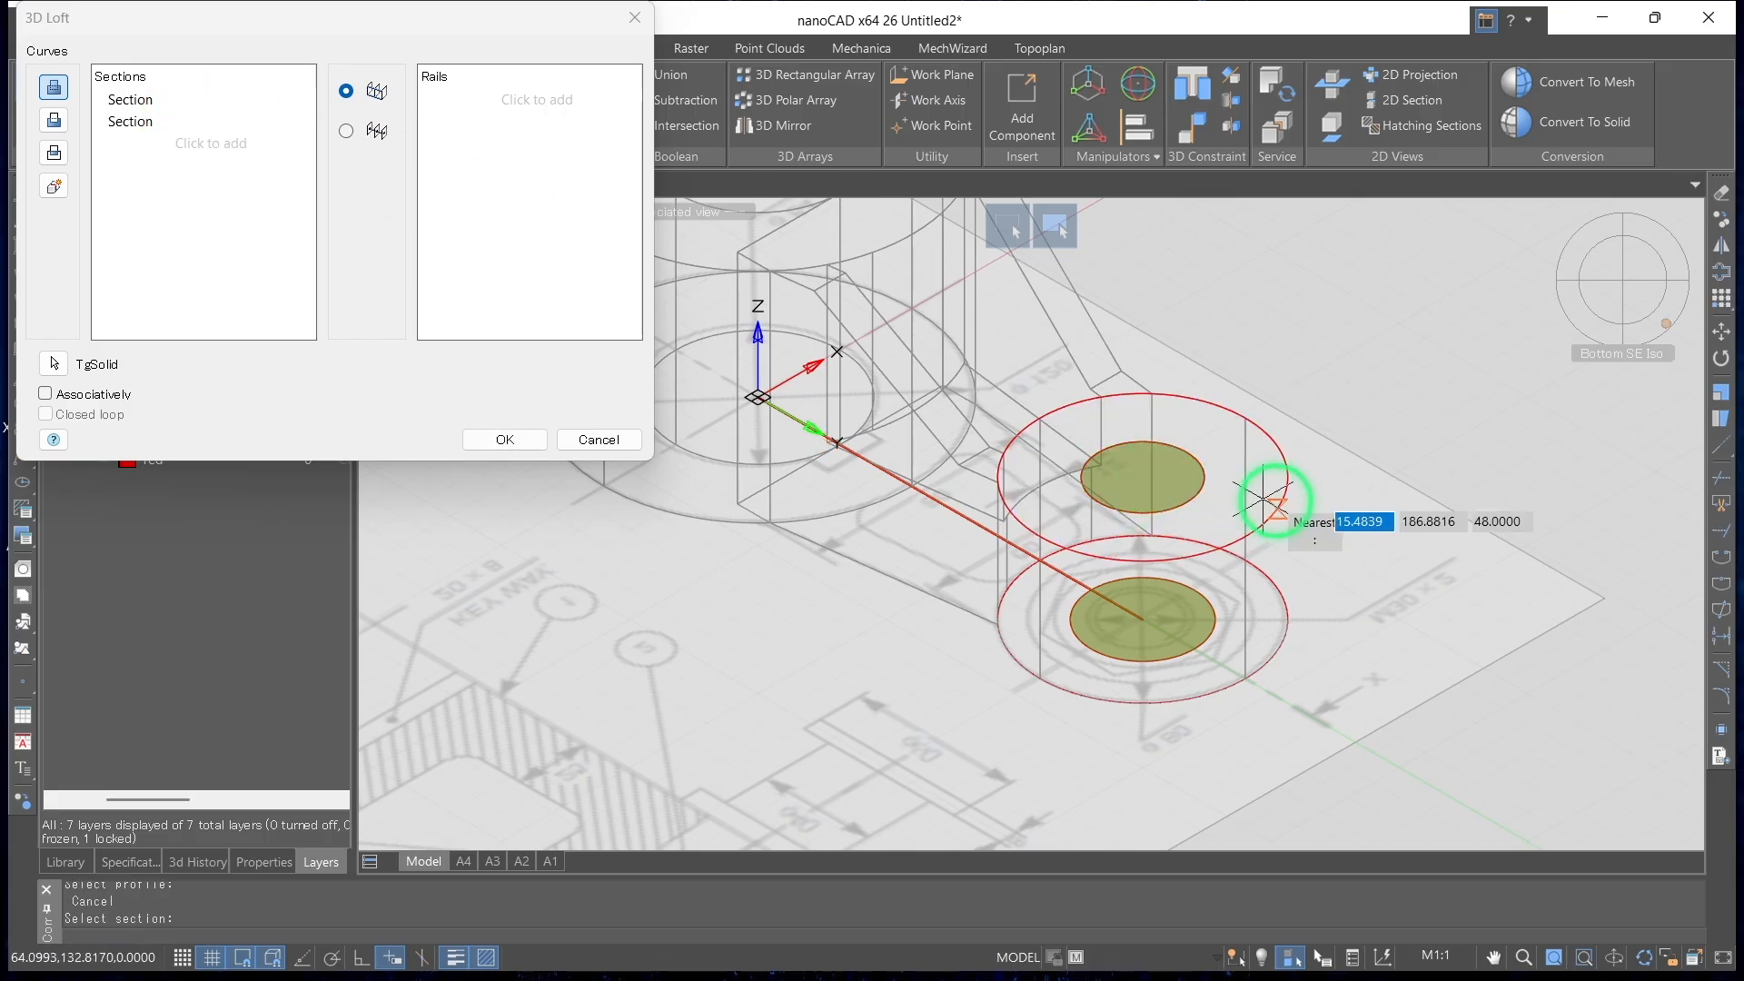
{"action": "left_click", "coordinate": [54, 120]}
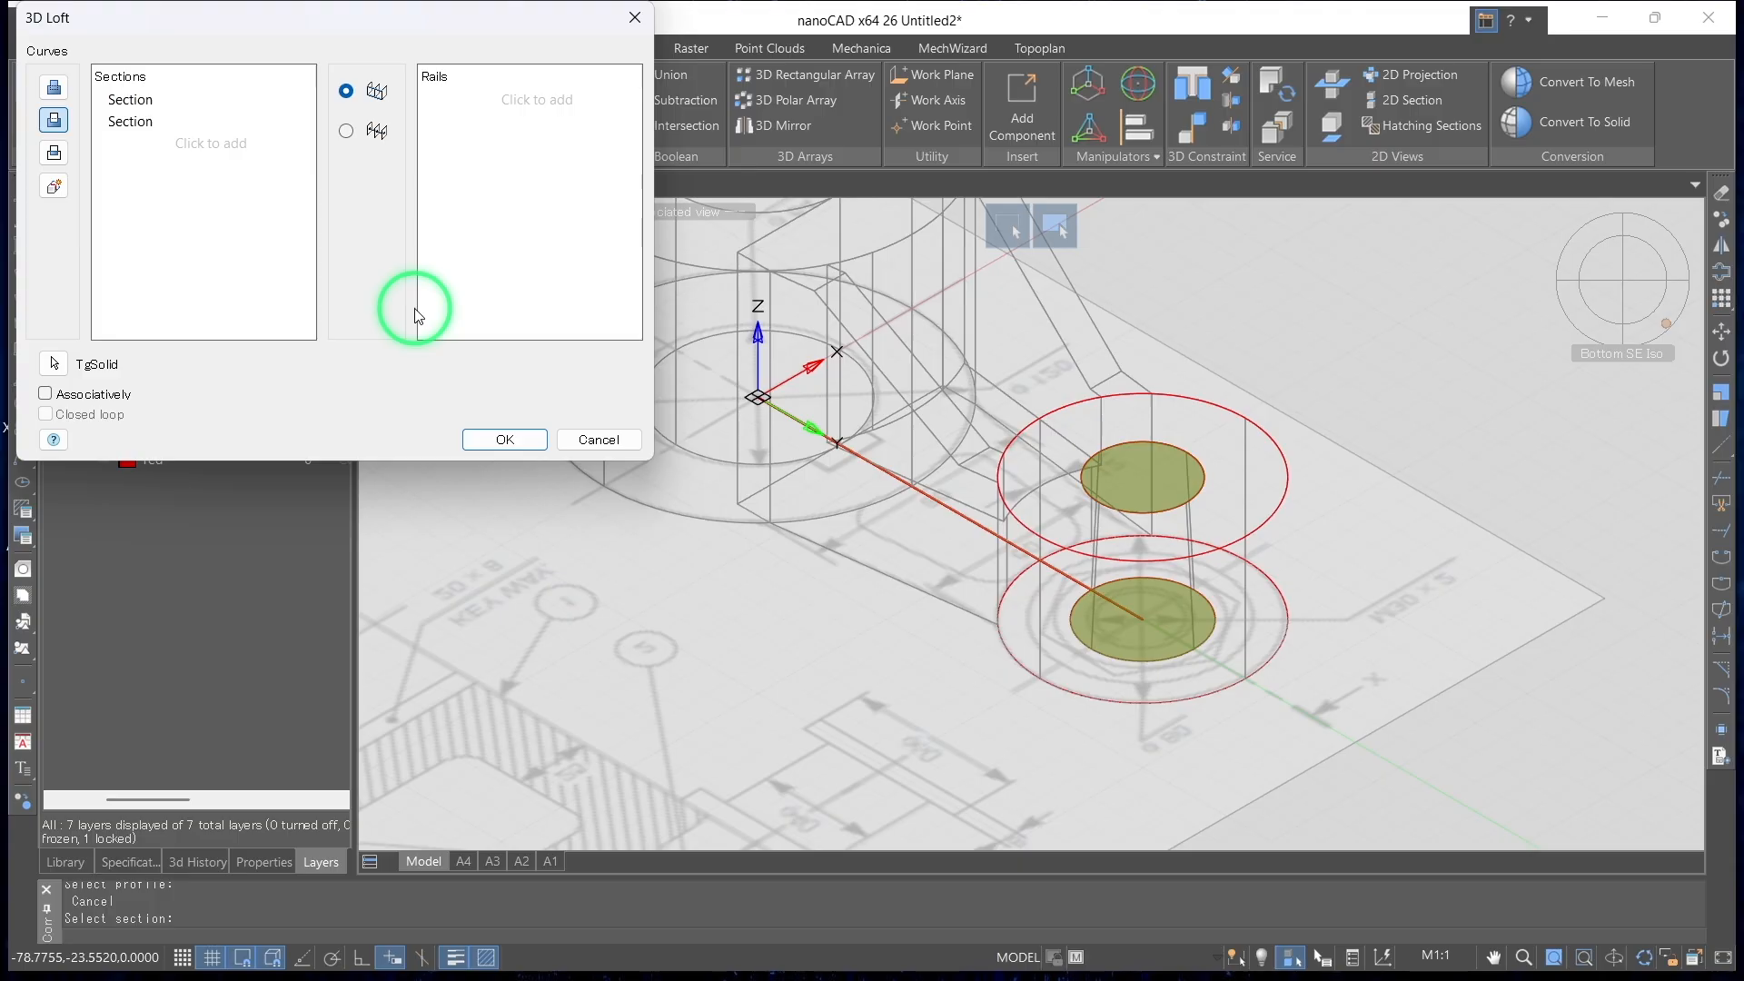
{"action": "left_click", "coordinate": [506, 442]}
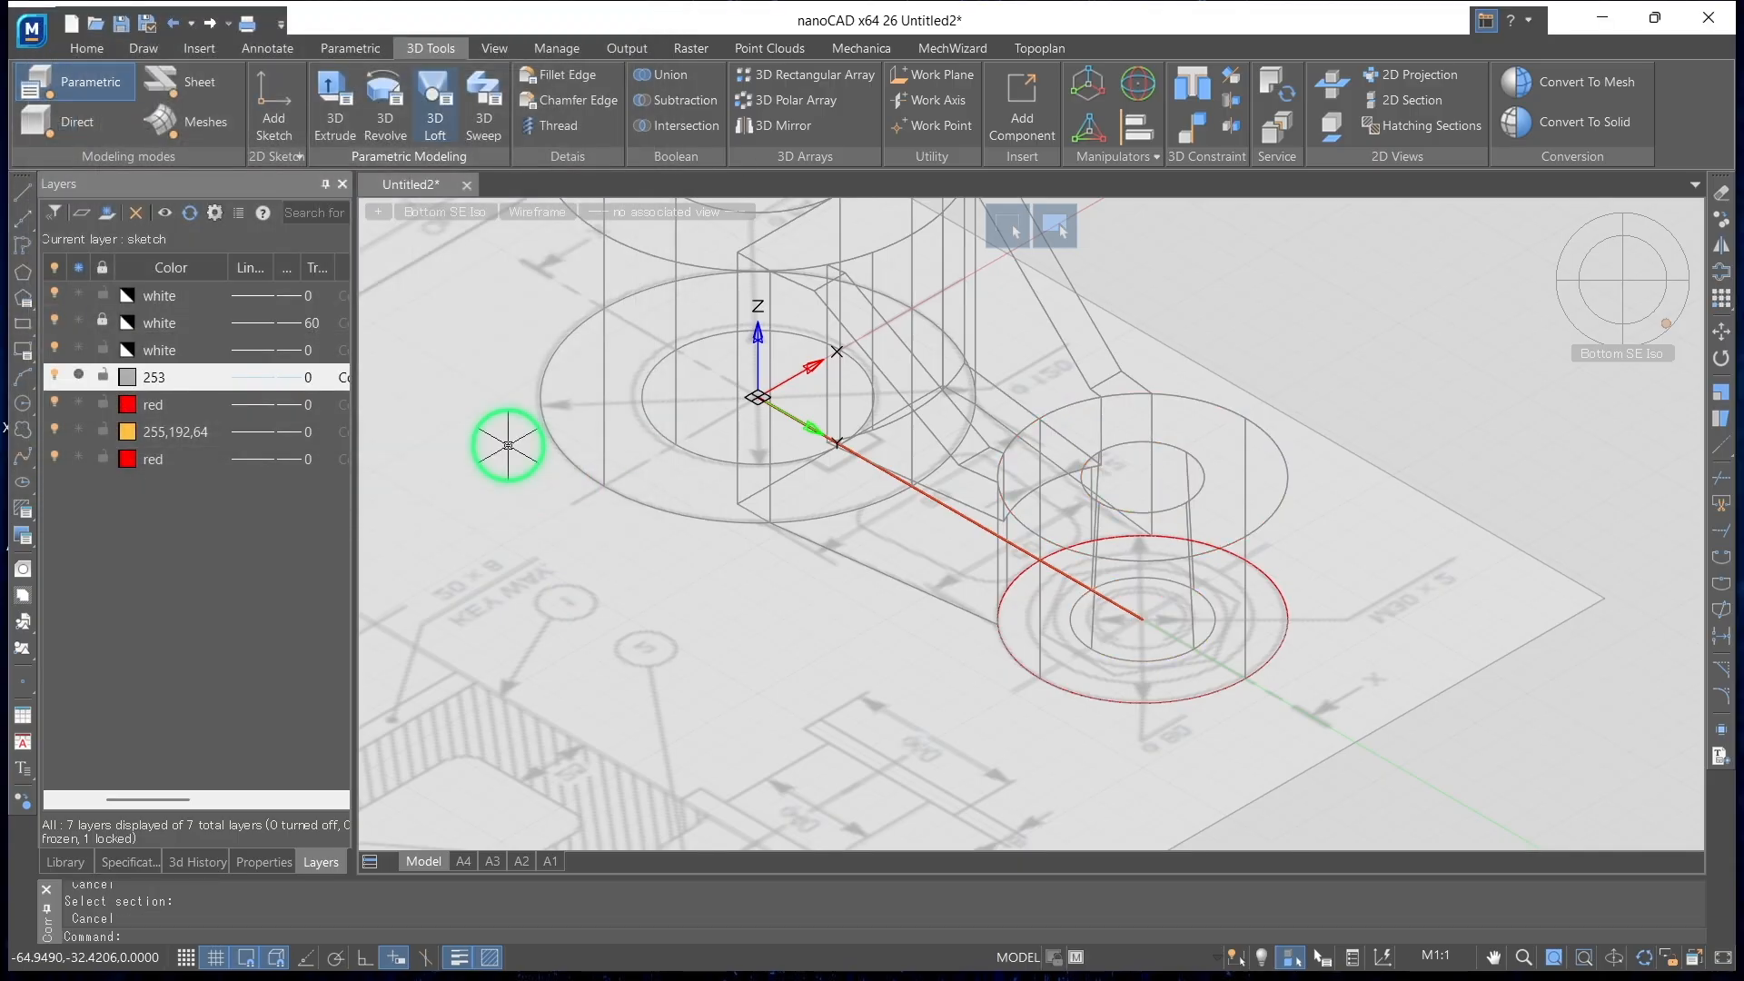
Try the Conceptual visual style on the model and set the display to Realistic
{"action": "left_click", "coordinate": [531, 211]}
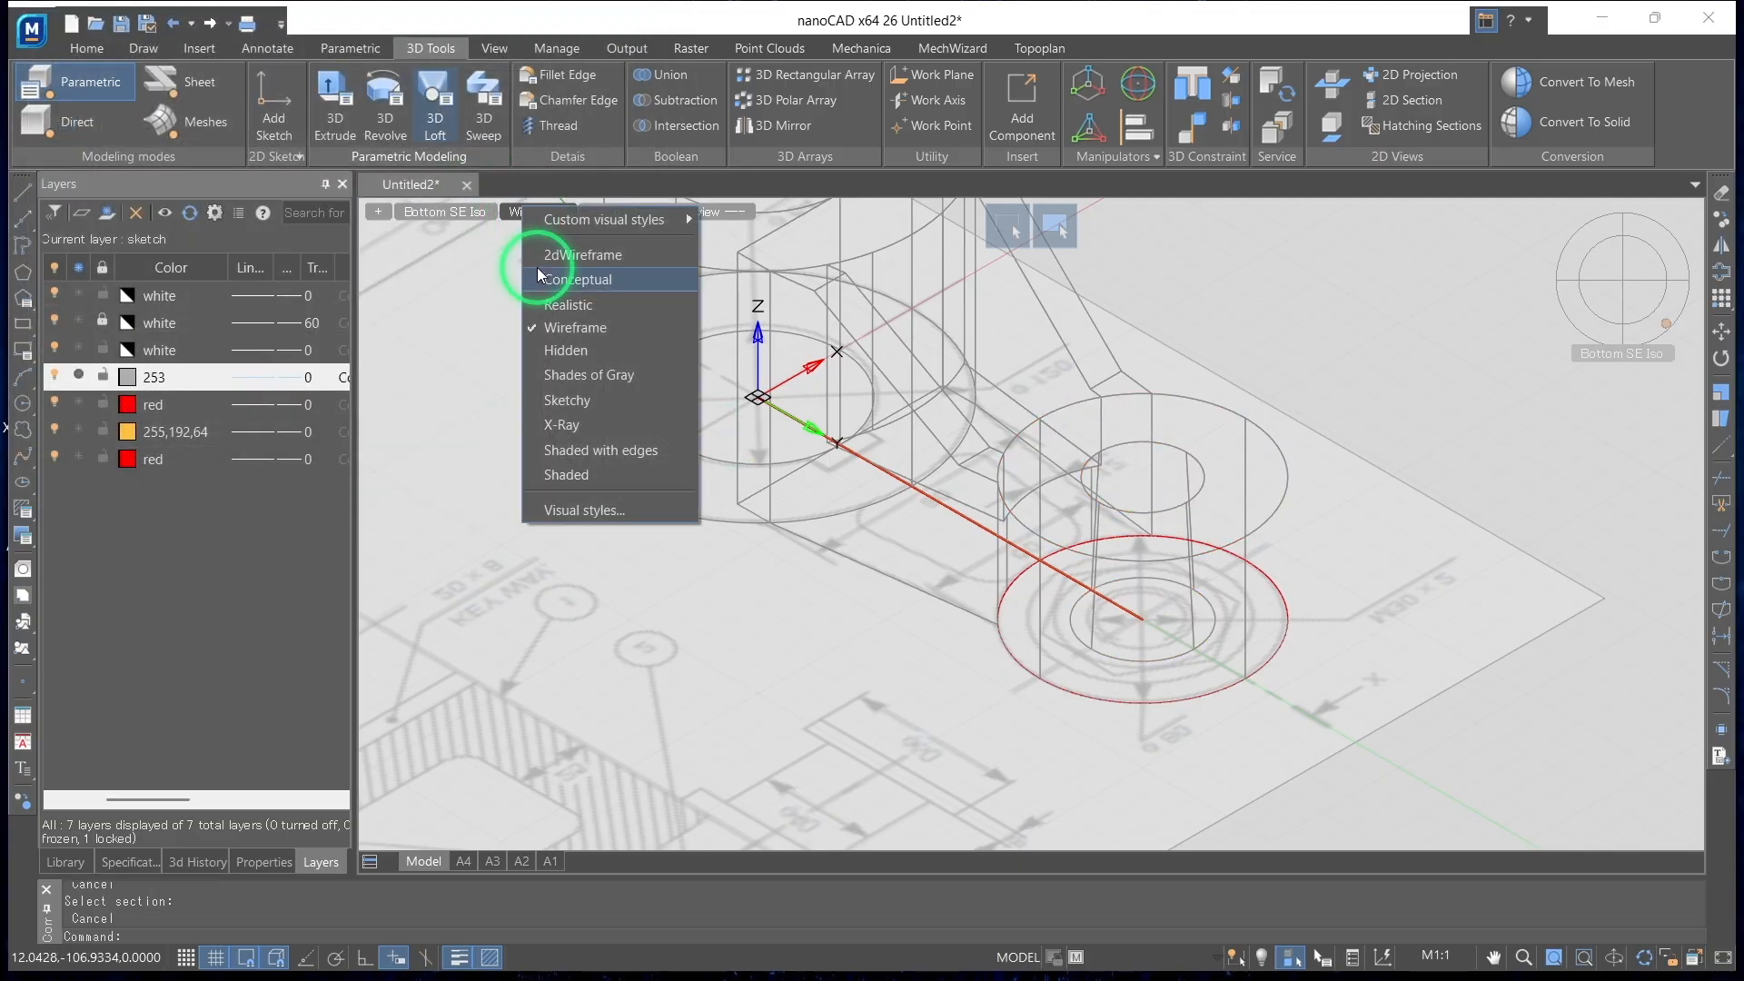
{"action": "left_click", "coordinate": [543, 279]}
{"action": "left_click", "coordinate": [536, 212]}
{"action": "left_click", "coordinate": [547, 306]}
Examine the small boss's tapered bore and the whole crank from isometric, side and orbited views
{"action": "scroll", "coordinate": [864, 449], "scroll_direction": "down", "scroll_amount": 5}
{"action": "mouse_move", "coordinate": [1094, 569]}
{"action": "middle_mouse_down", "text": "shift"}
{"action": "mouse_move", "coordinate": [908, 732]}
{"action": "mouse_move", "coordinate": [1538, 779]}
{"action": "mouse_move", "coordinate": [1258, 712]}
{"action": "mouse_move", "coordinate": [1086, 705]}
{"action": "mouse_move", "coordinate": [553, 537]}
{"action": "mouse_move", "coordinate": [494, 490]}
{"action": "middle_mouse_up", "text": "shift"}
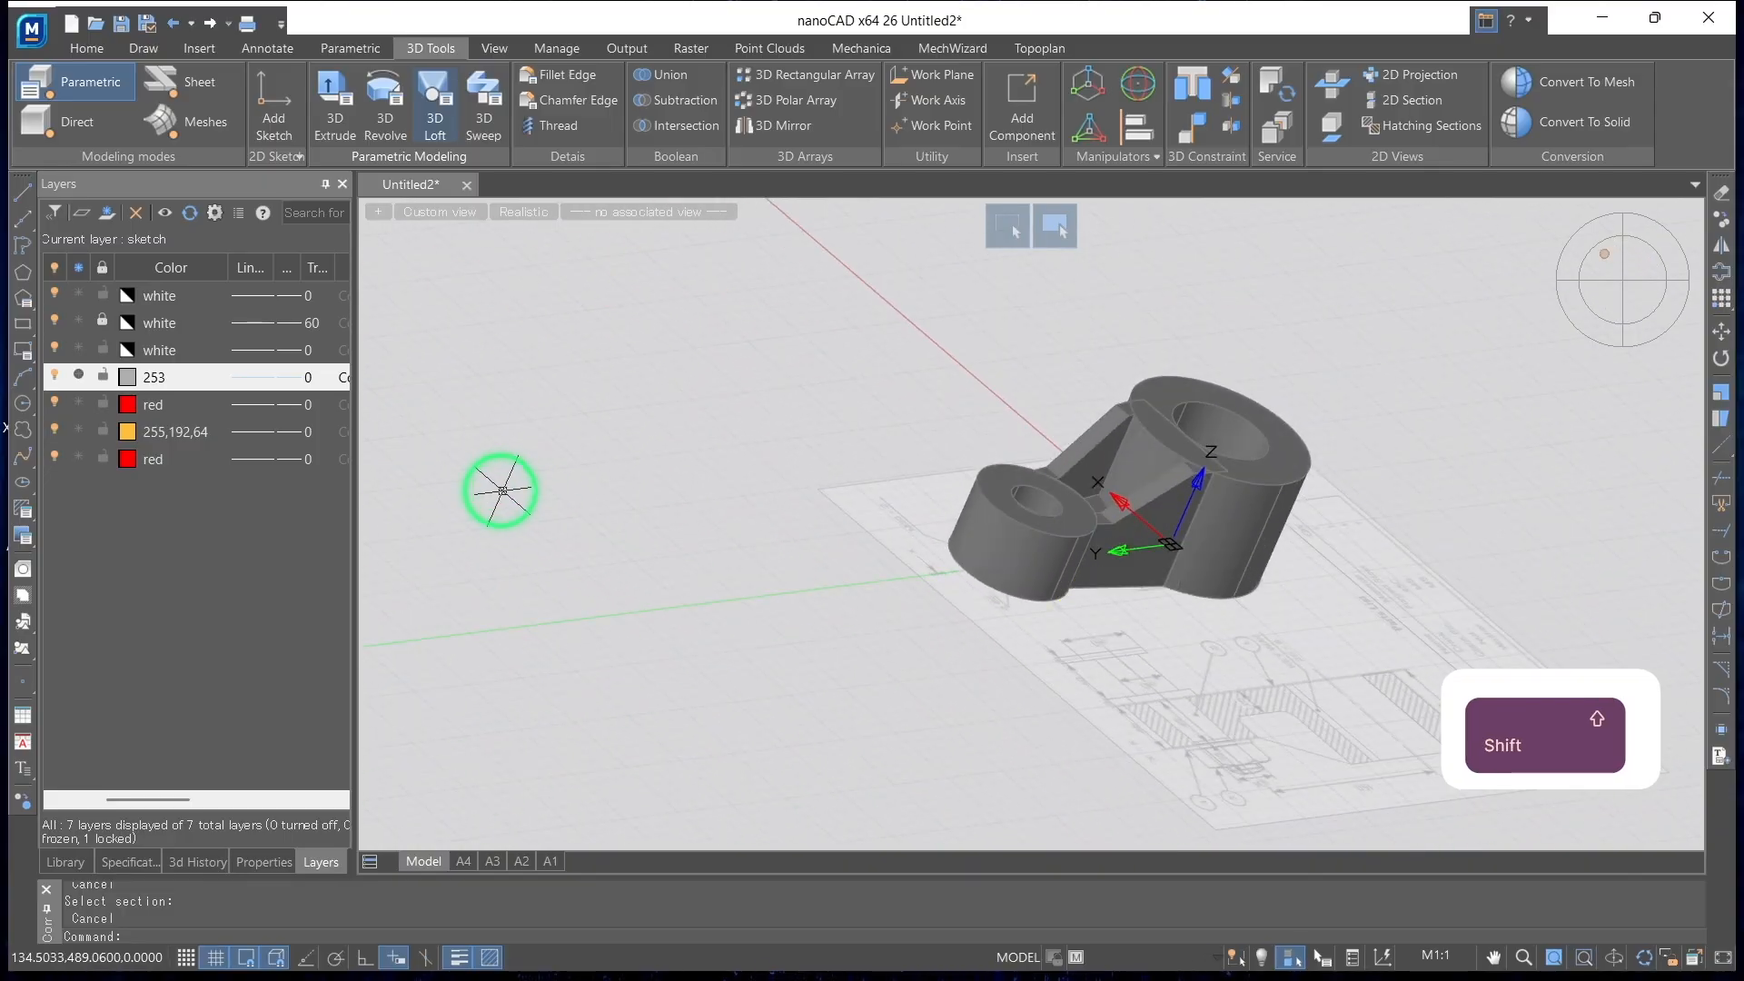
{"action": "left_click", "coordinate": [1590, 247]}
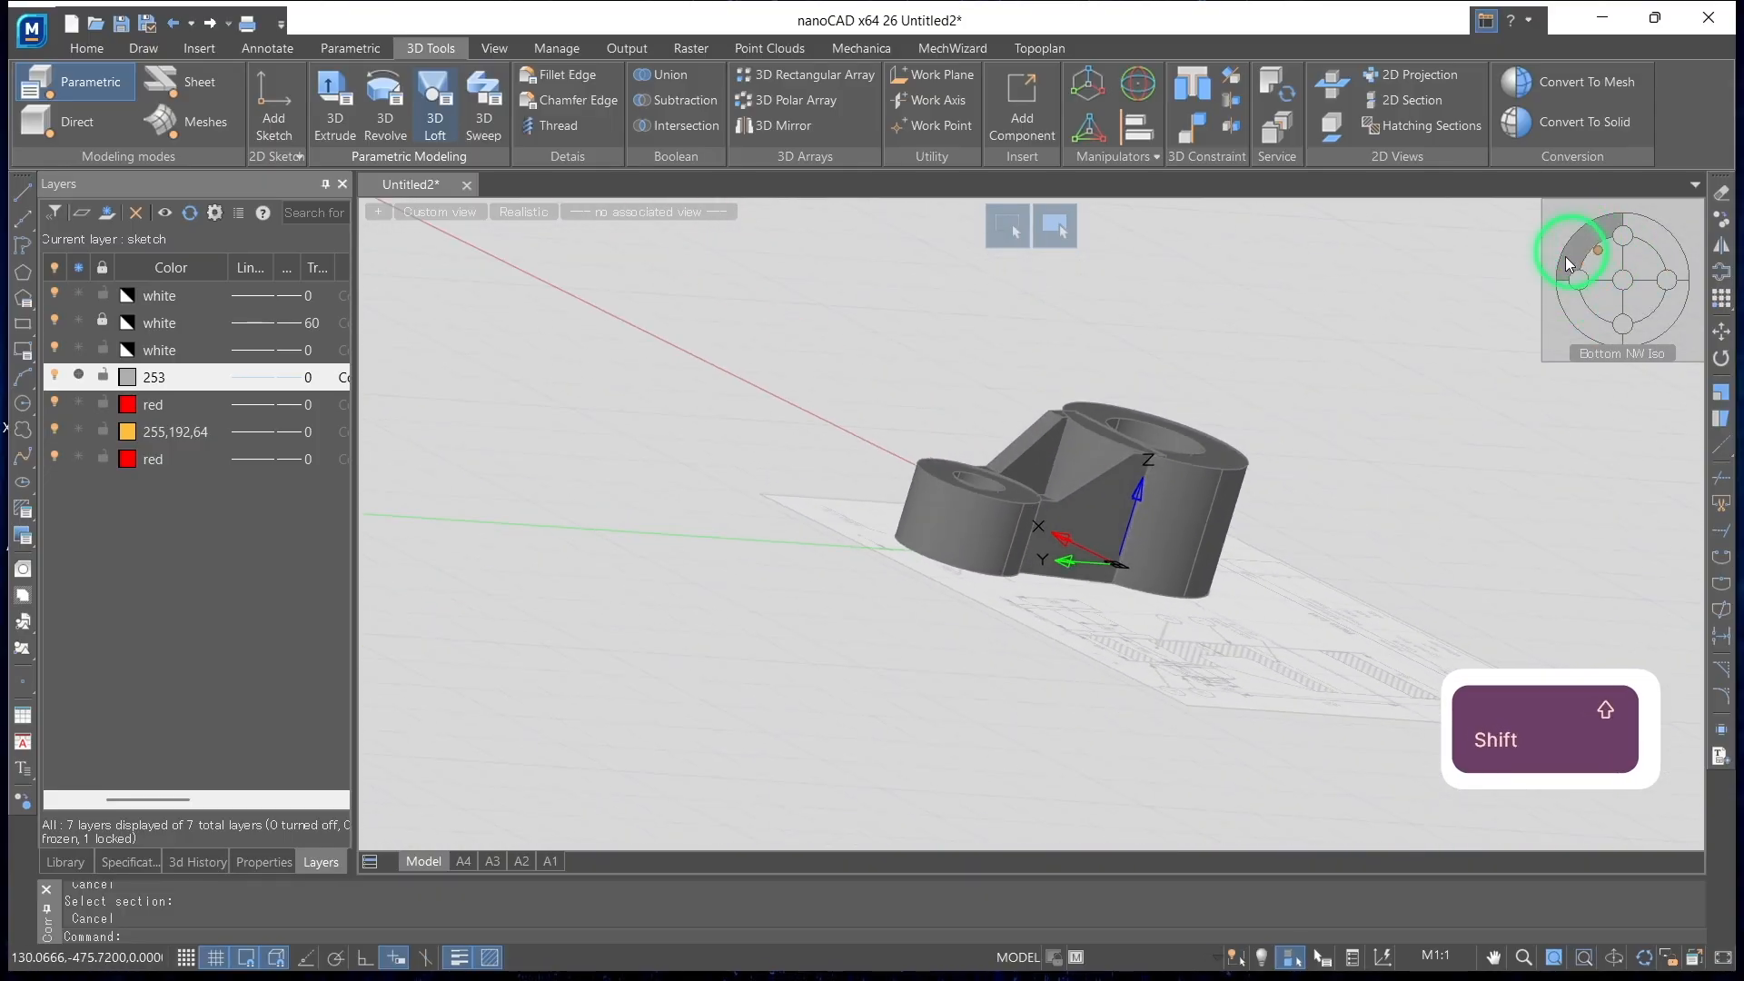
{"action": "left_click", "coordinate": [1658, 322]}
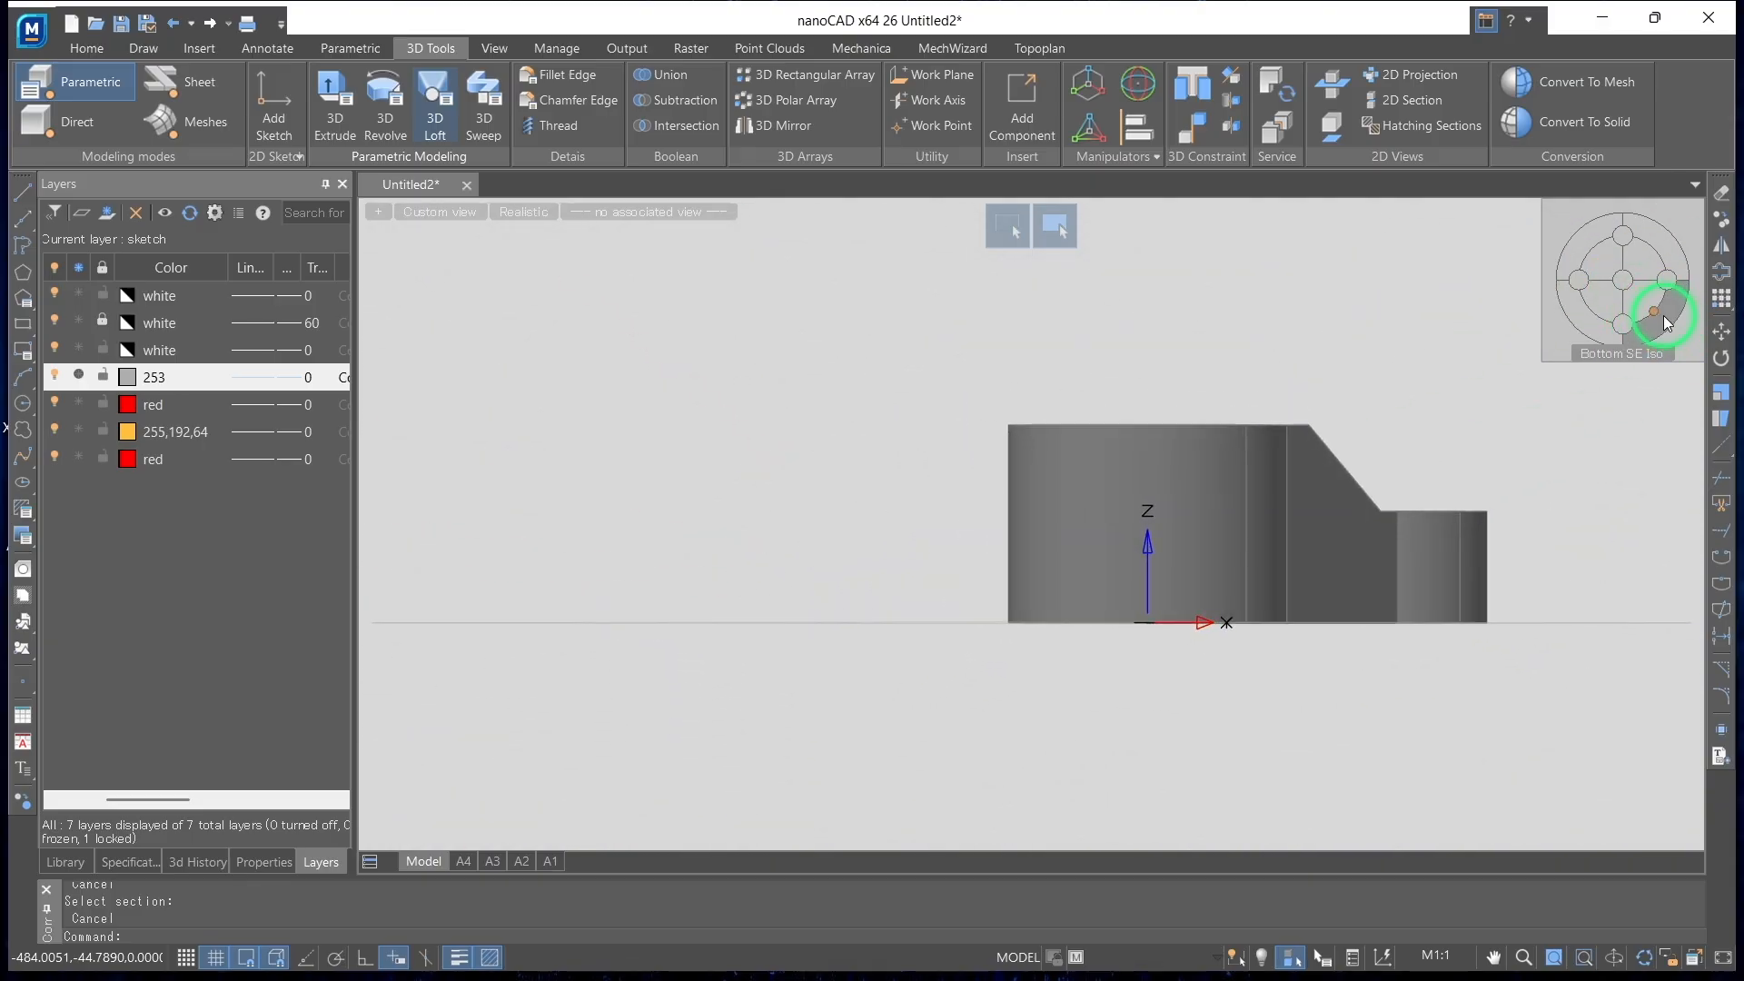
{"action": "left_click", "coordinate": [1667, 323]}
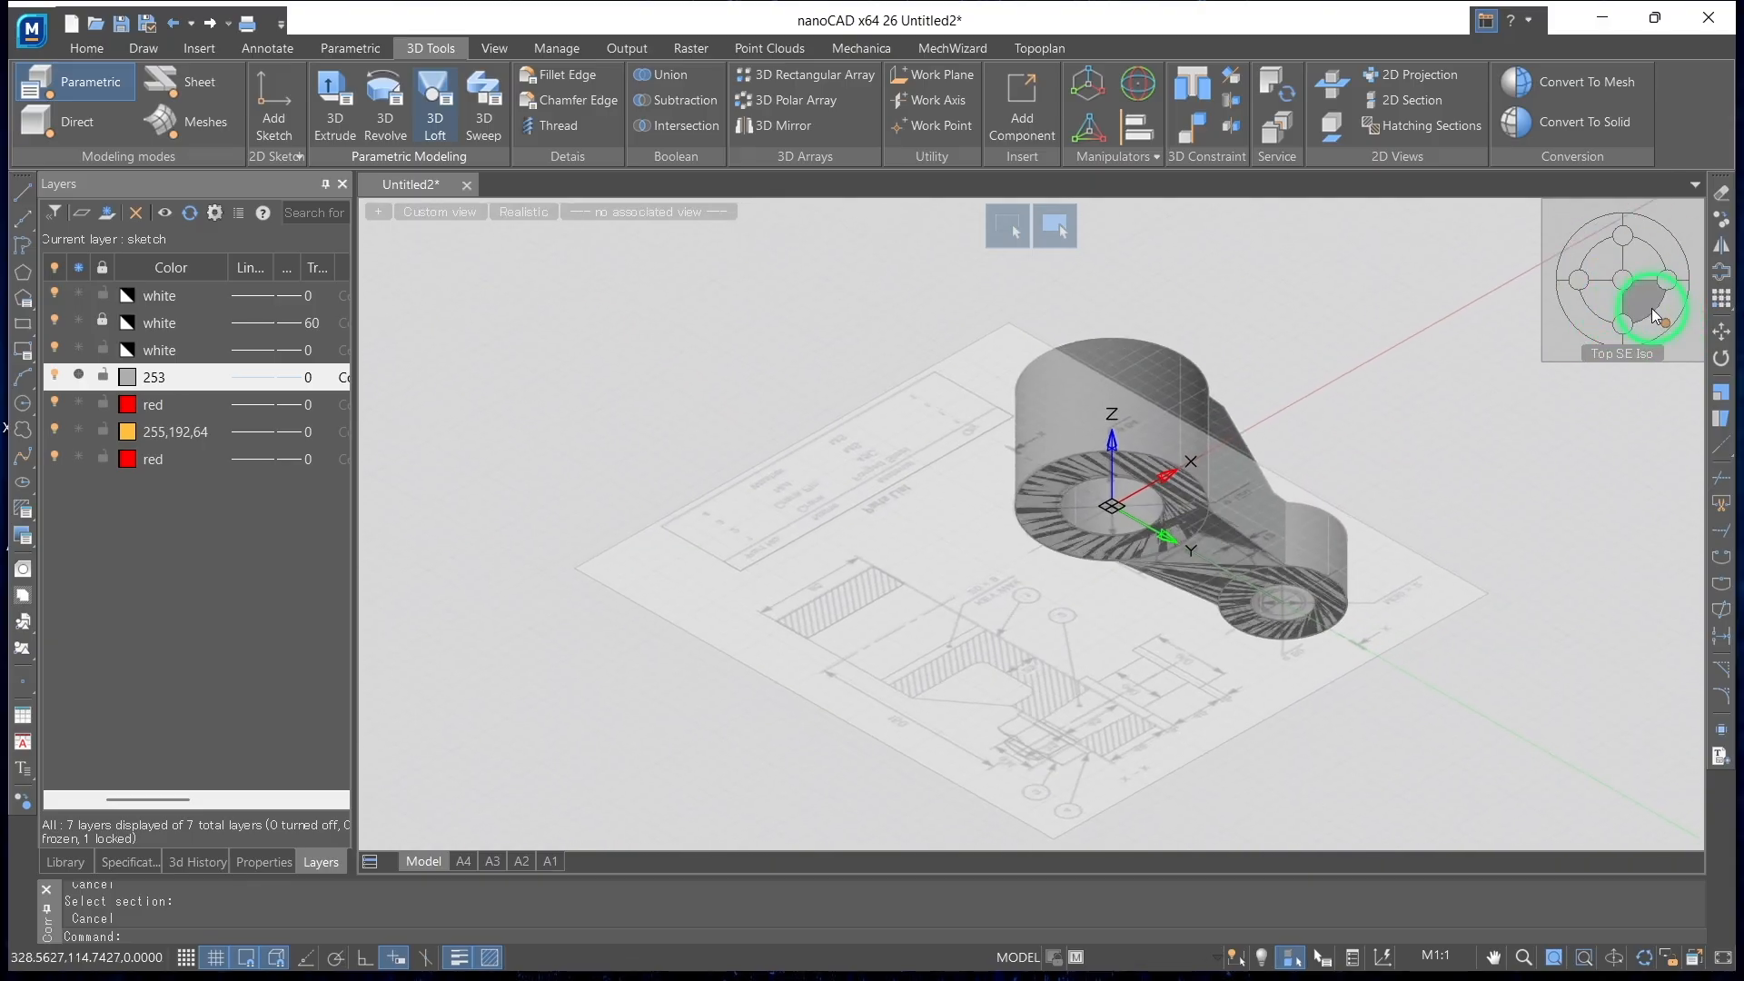
{"action": "left_click", "coordinate": [1656, 316]}
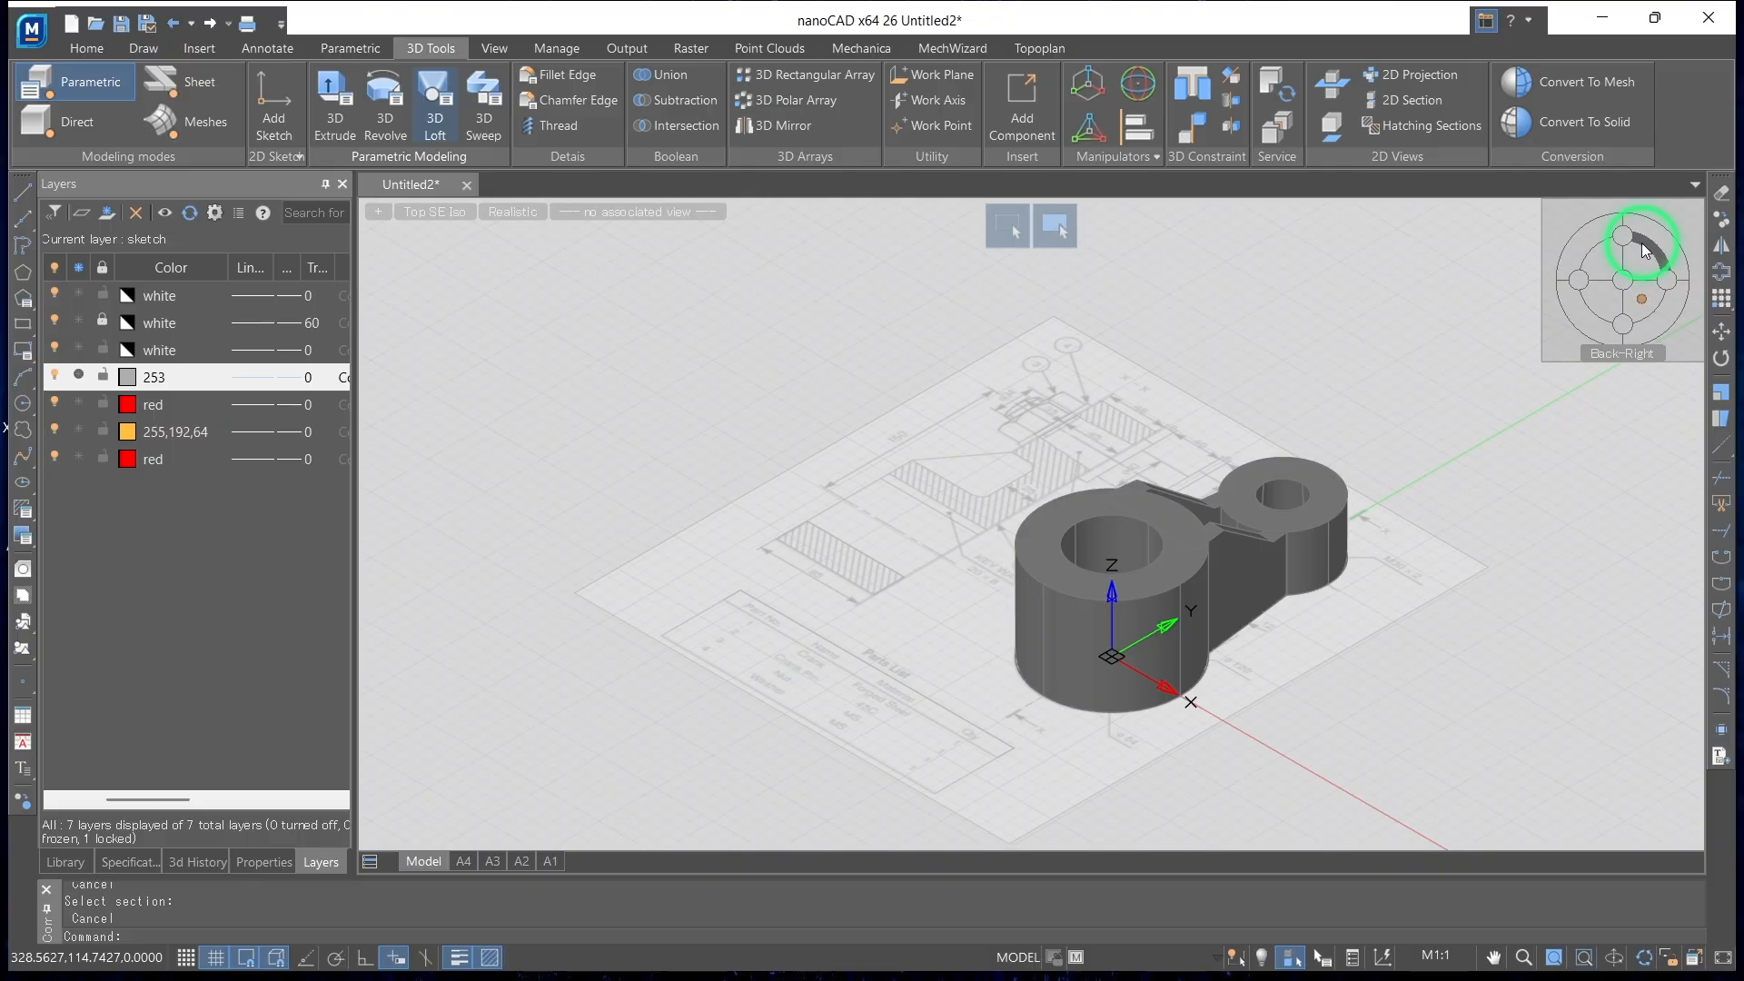
{"action": "left_click", "coordinate": [1647, 266]}
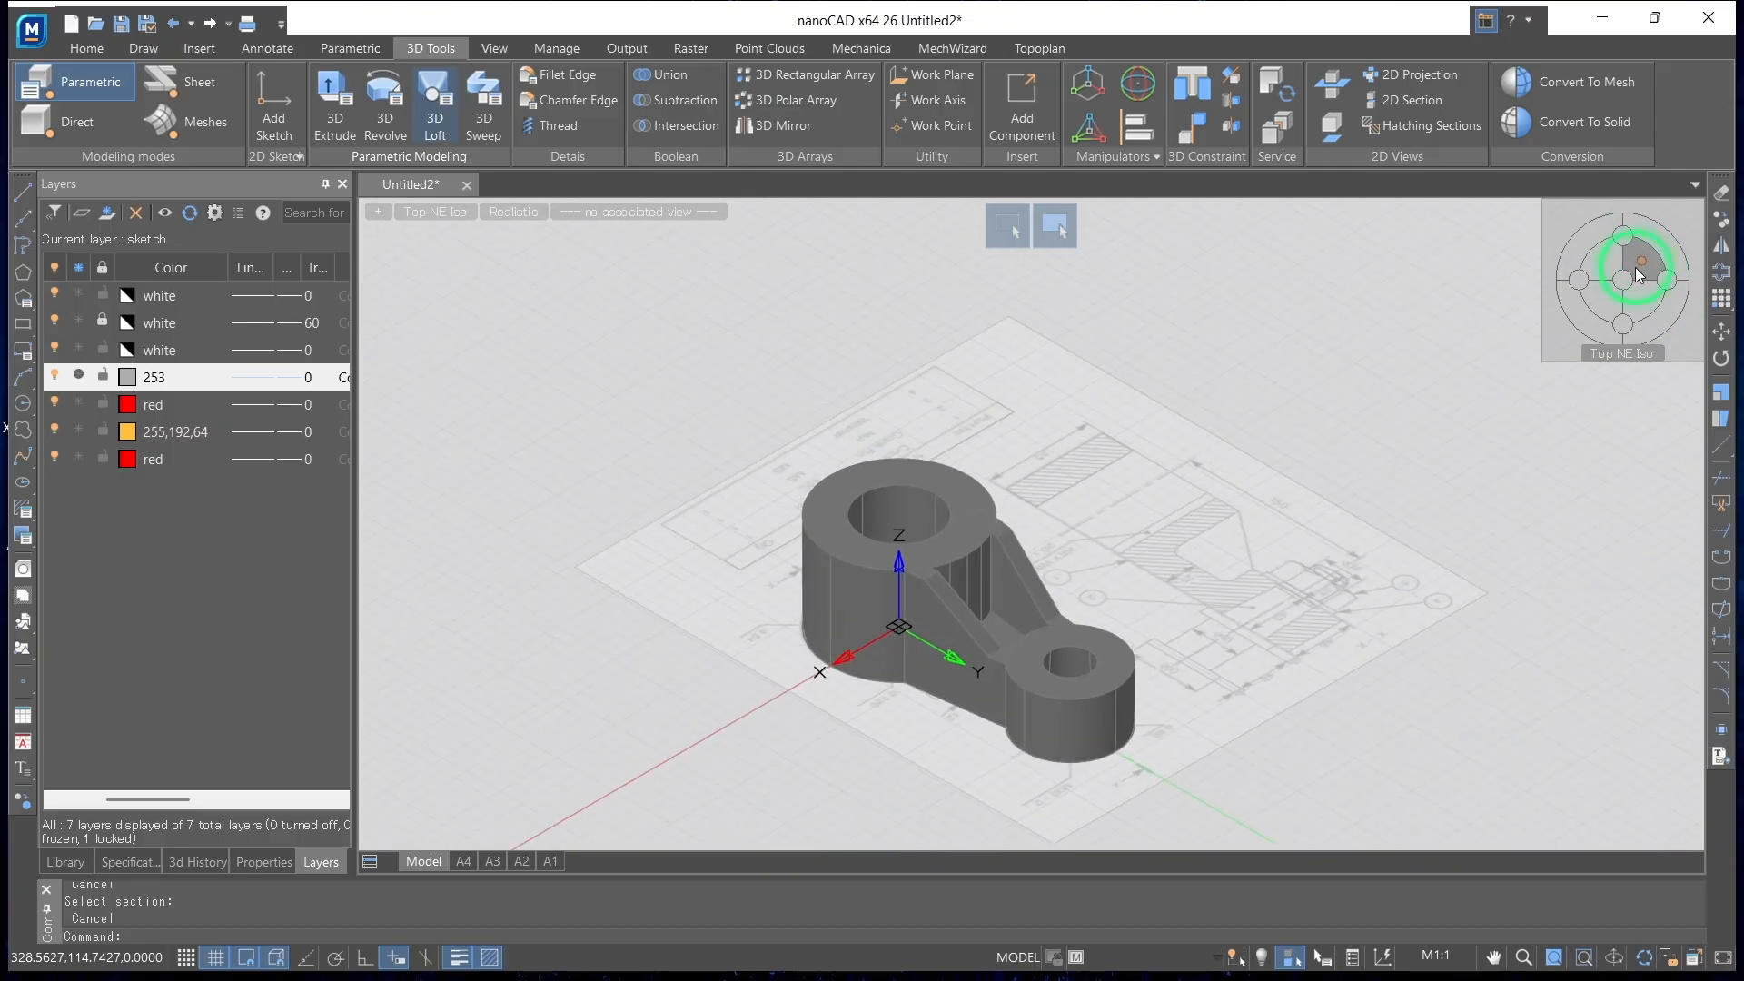
{"action": "left_click", "coordinate": [1608, 307]}
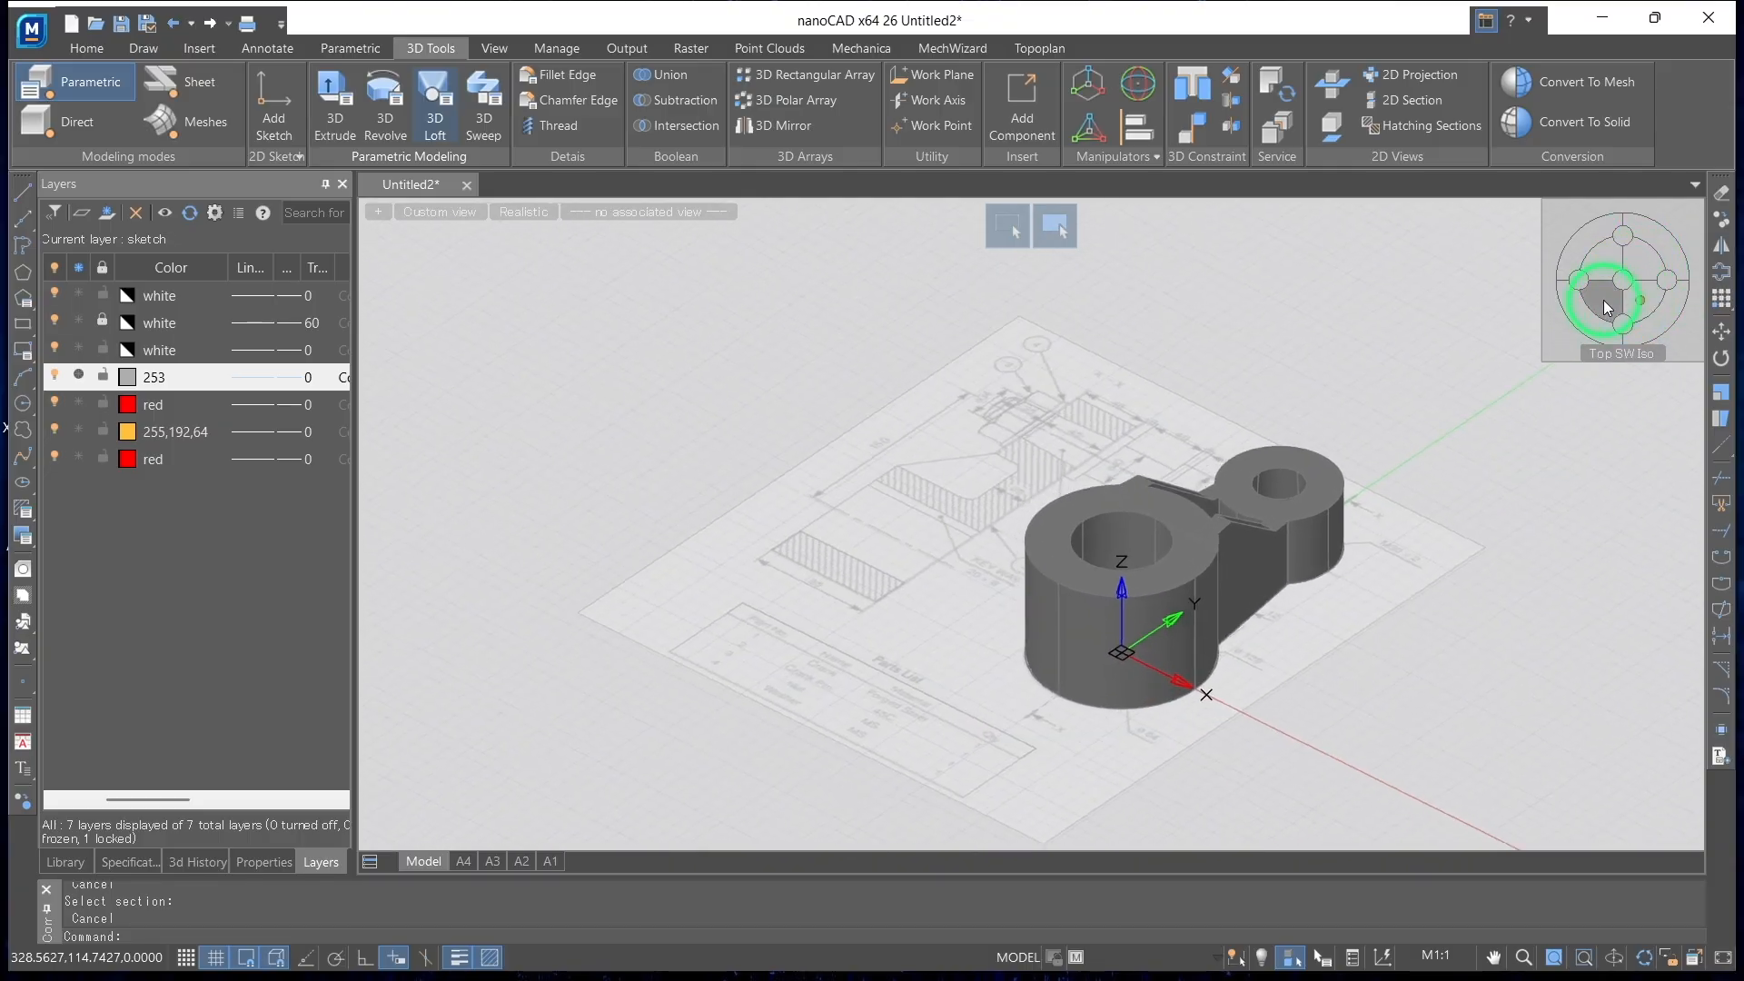
{"action": "left_click", "coordinate": [1590, 248]}
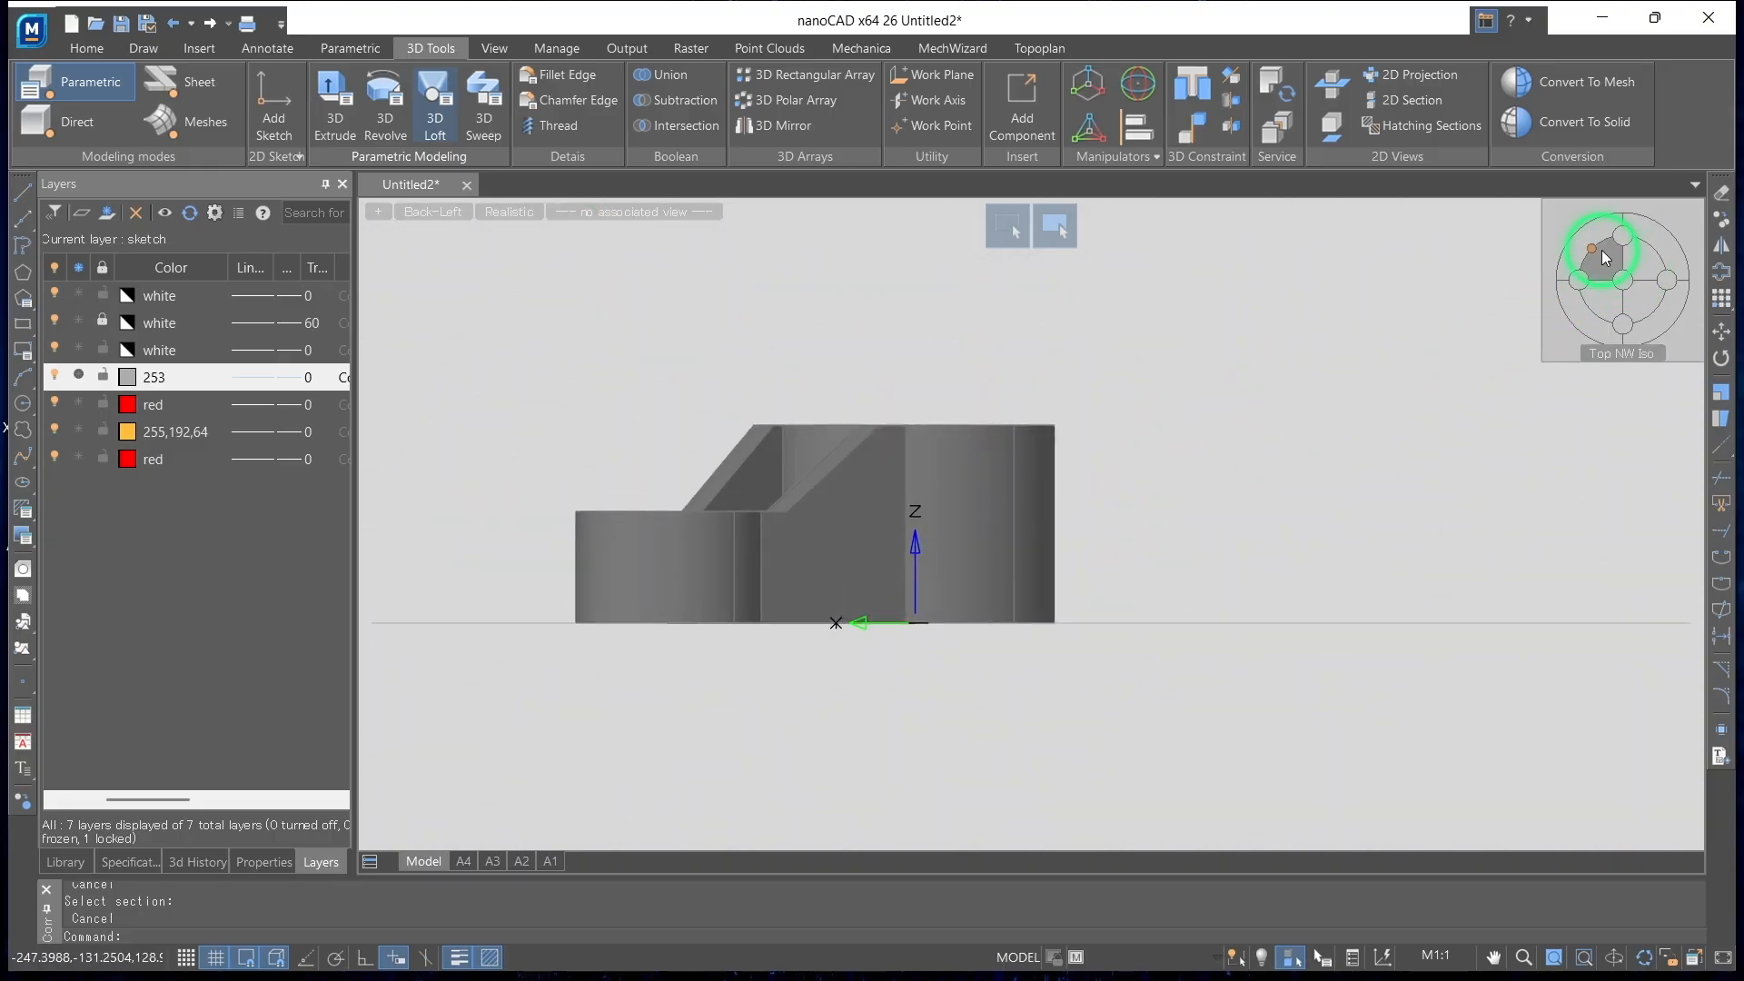
{"action": "left_click", "coordinate": [1642, 264]}
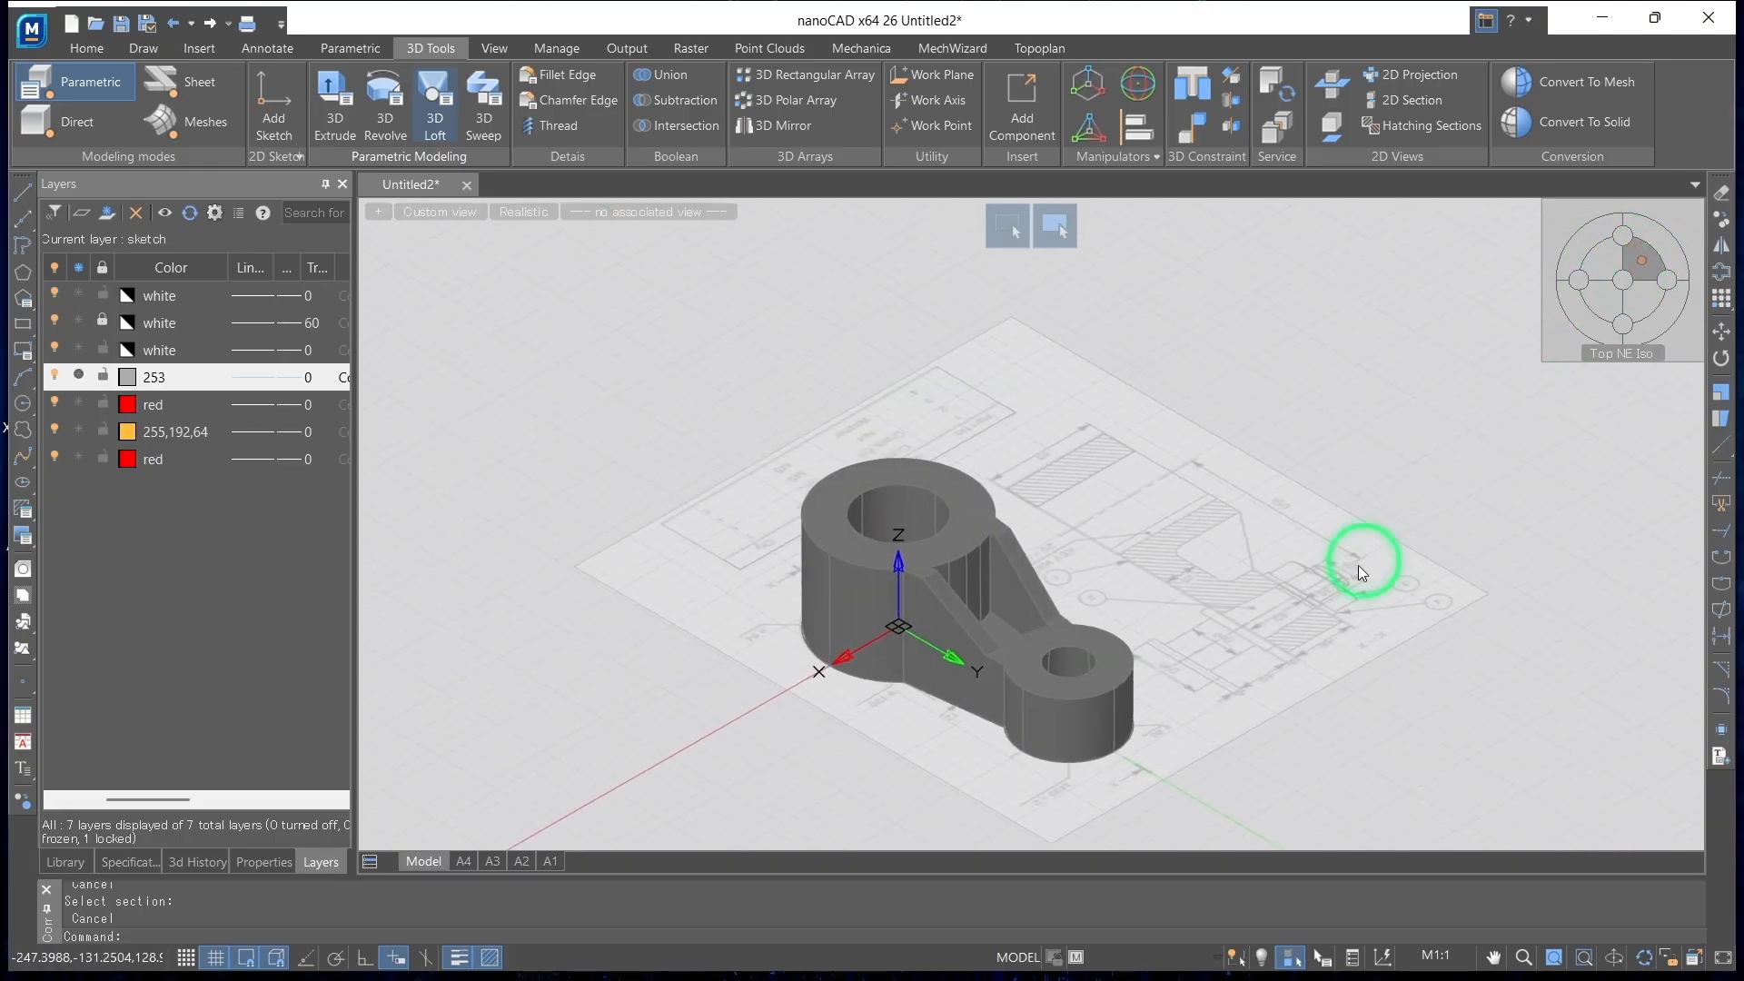
{"action": "scroll", "coordinate": [1099, 614], "scroll_direction": "up", "scroll_amount": 3}
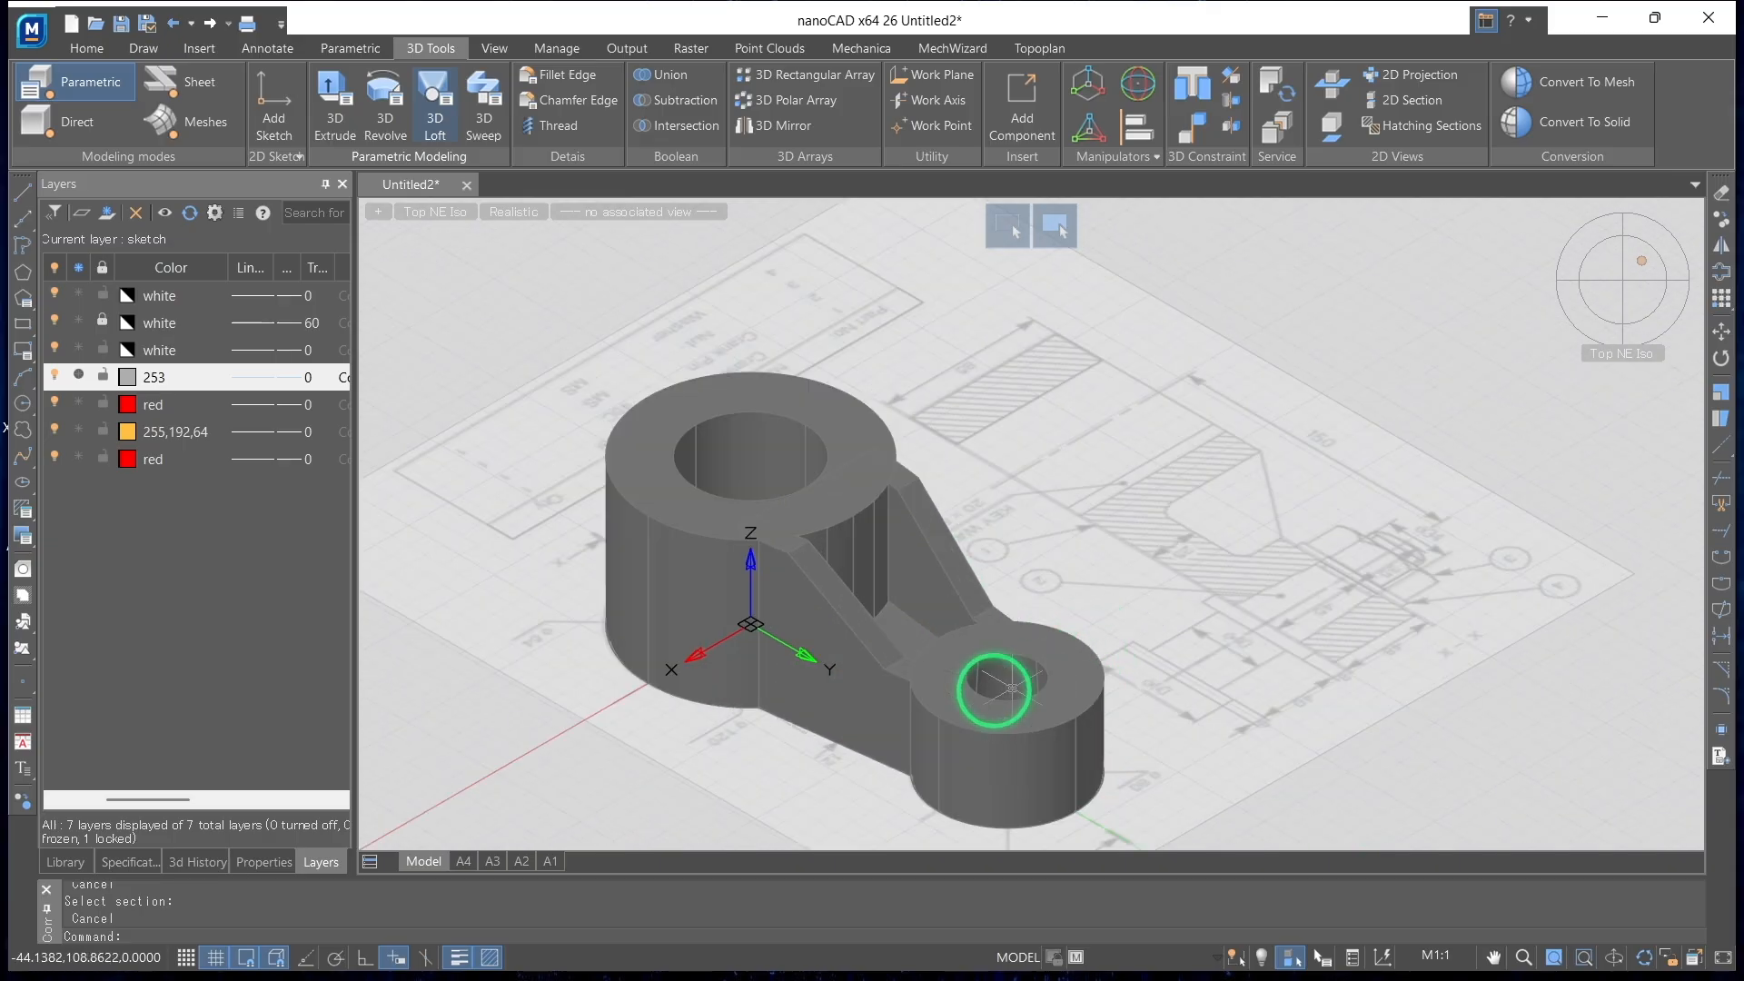
{"action": "mouse_move", "coordinate": [1130, 721]}
{"action": "middle_mouse_down", "text": "shift"}
{"action": "mouse_move", "coordinate": [1152, 677]}
{"action": "mouse_move", "coordinate": [1457, 720]}
{"action": "mouse_move", "coordinate": [1538, 685]}
{"action": "mouse_move", "coordinate": [942, 694]}
{"action": "mouse_move", "coordinate": [891, 727]}
{"action": "mouse_move", "coordinate": [874, 687]}
{"action": "mouse_move", "coordinate": [1015, 518]}
{"action": "mouse_move", "coordinate": [926, 603]}
{"action": "mouse_move", "coordinate": [1106, 536]}
{"action": "middle_mouse_up", "text": "shift"}
{"action": "mouse_move", "coordinate": [1609, 289]}
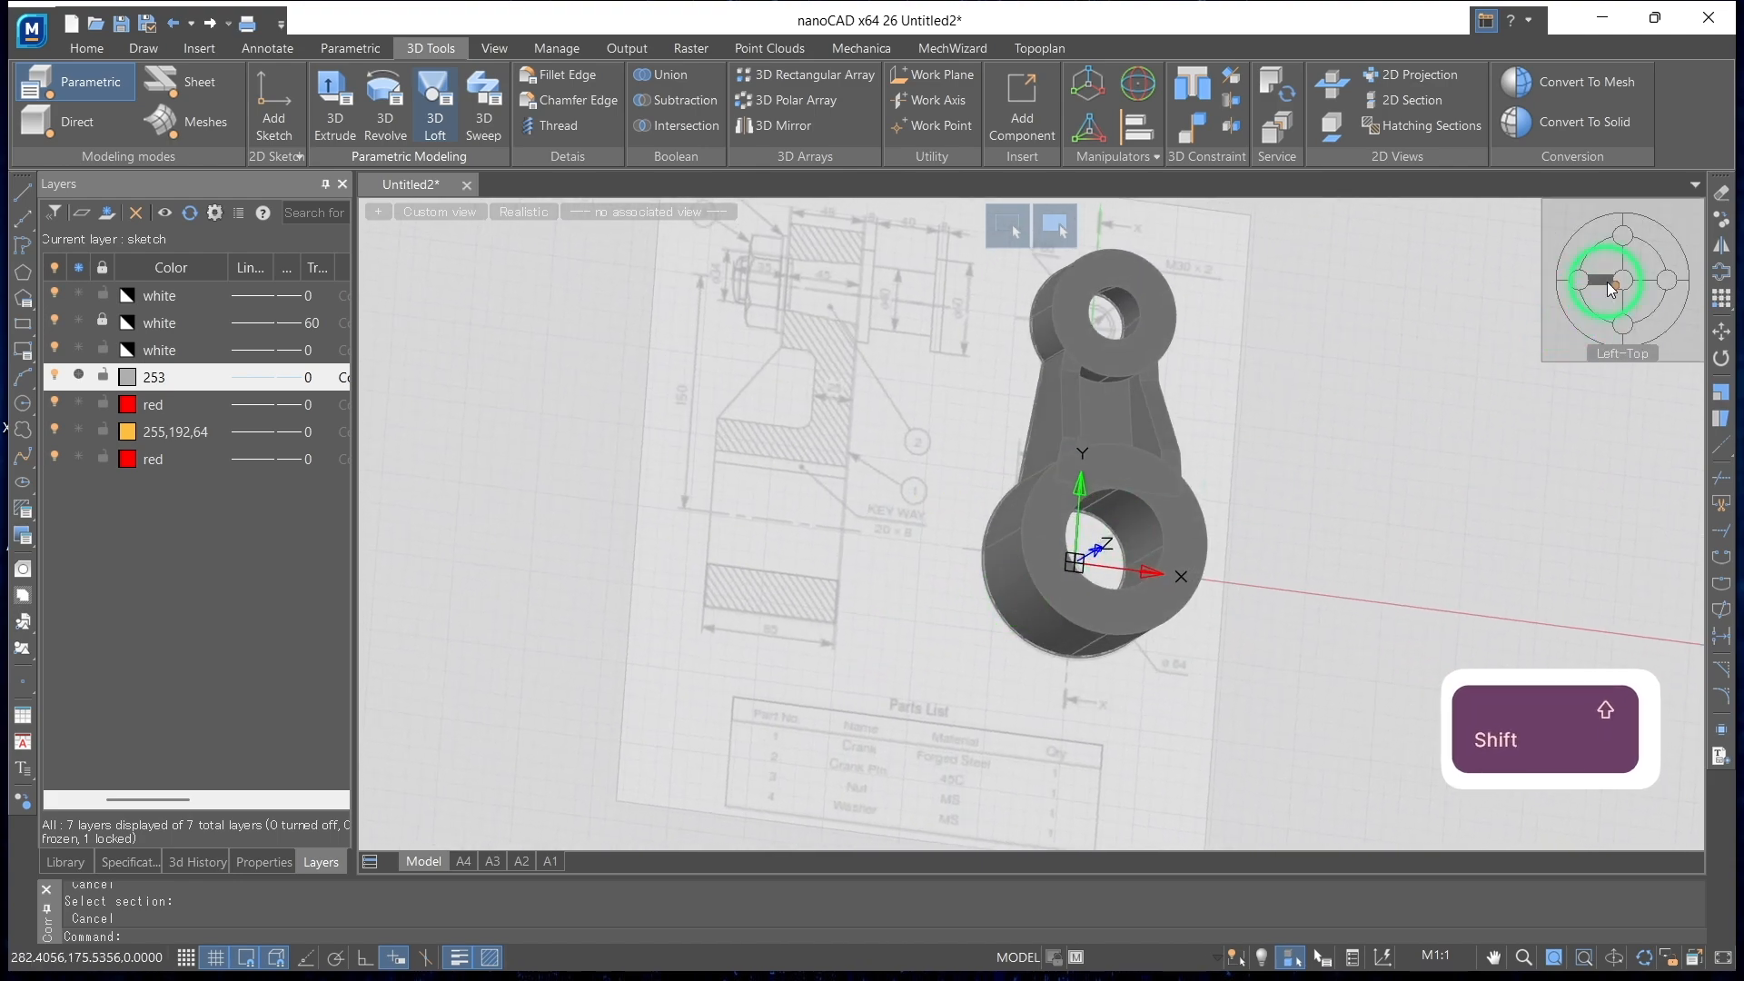
{"action": "left_click", "coordinate": [1622, 282]}
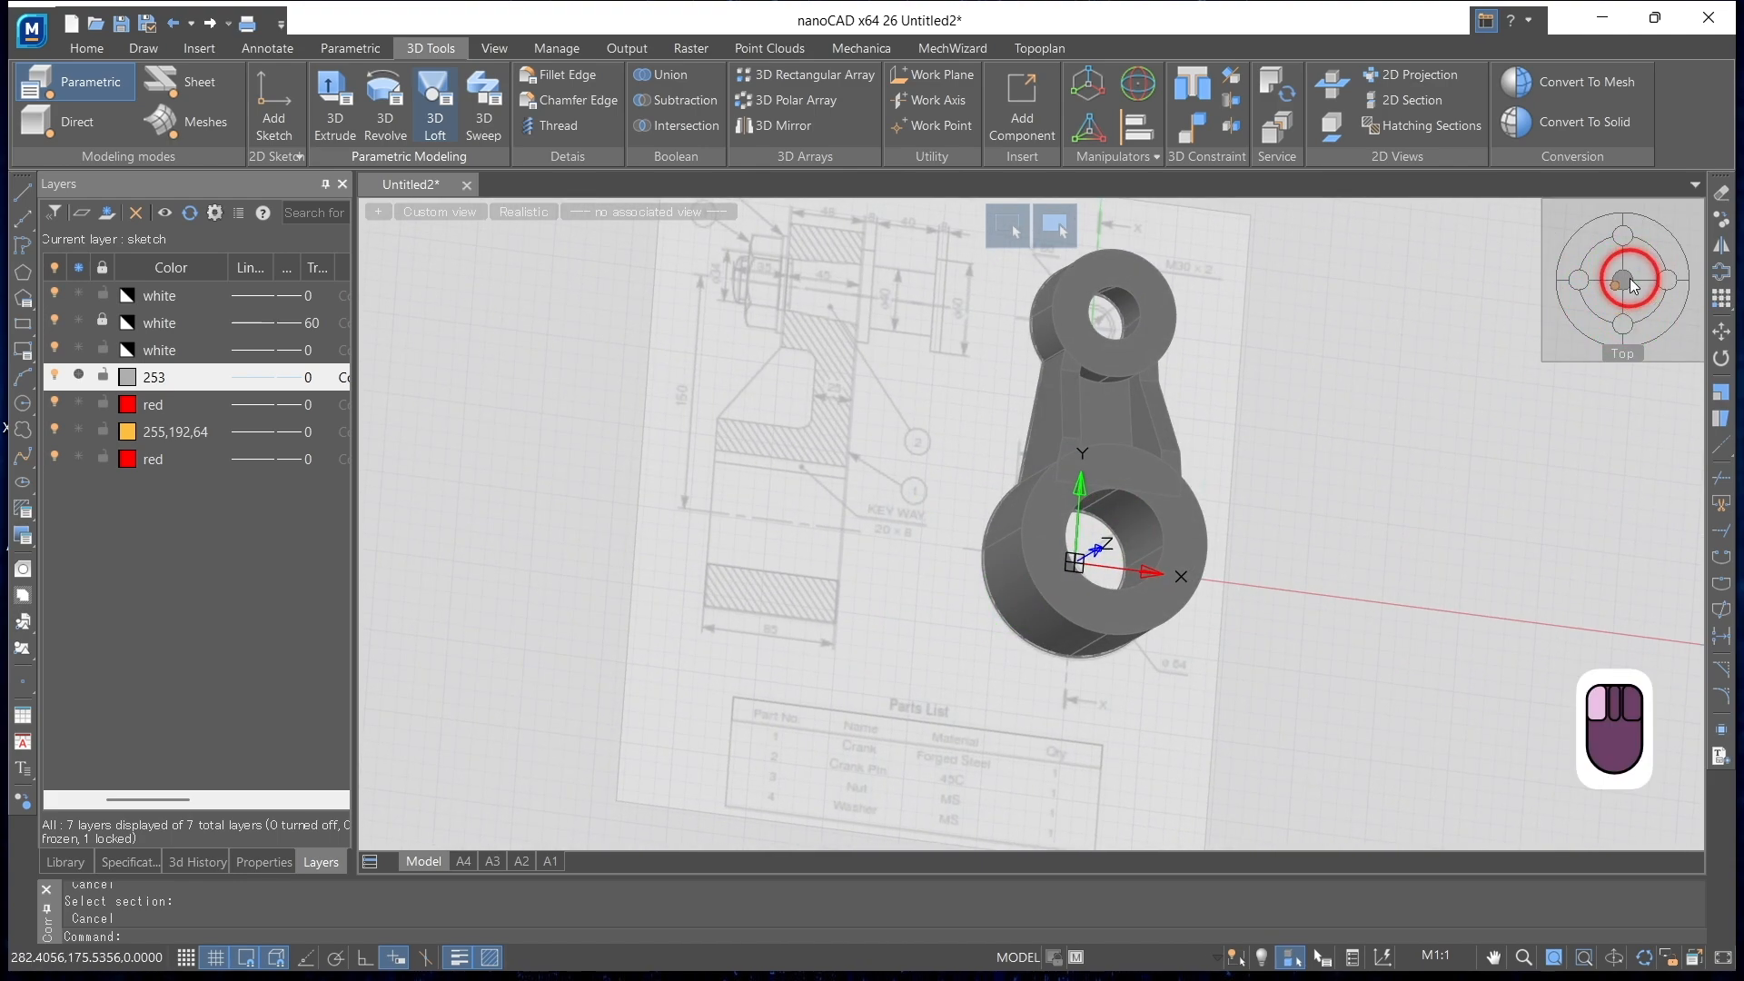
{"action": "middle_click_drag", "start_coordinate": [1005, 467], "coordinate": [1036, 537], "text": "shift"}
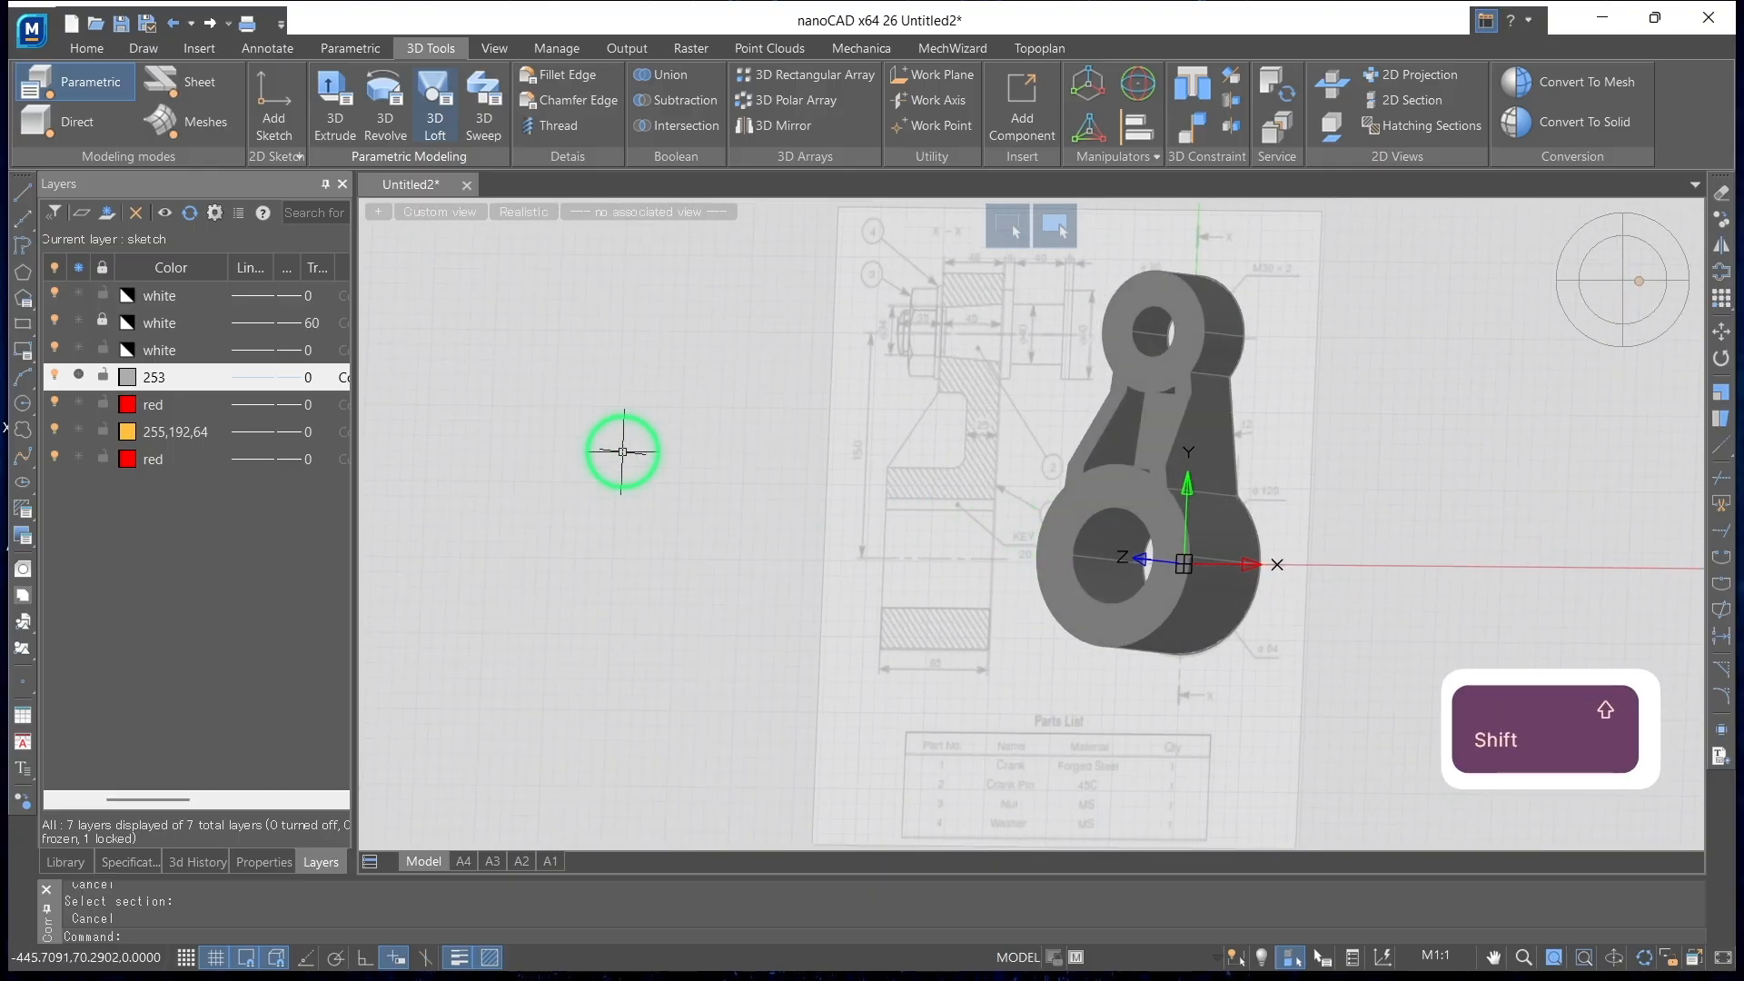
Set the visual style to Wireframe and orbit the crank to a tilted view
{"action": "left_click", "coordinate": [522, 215]}
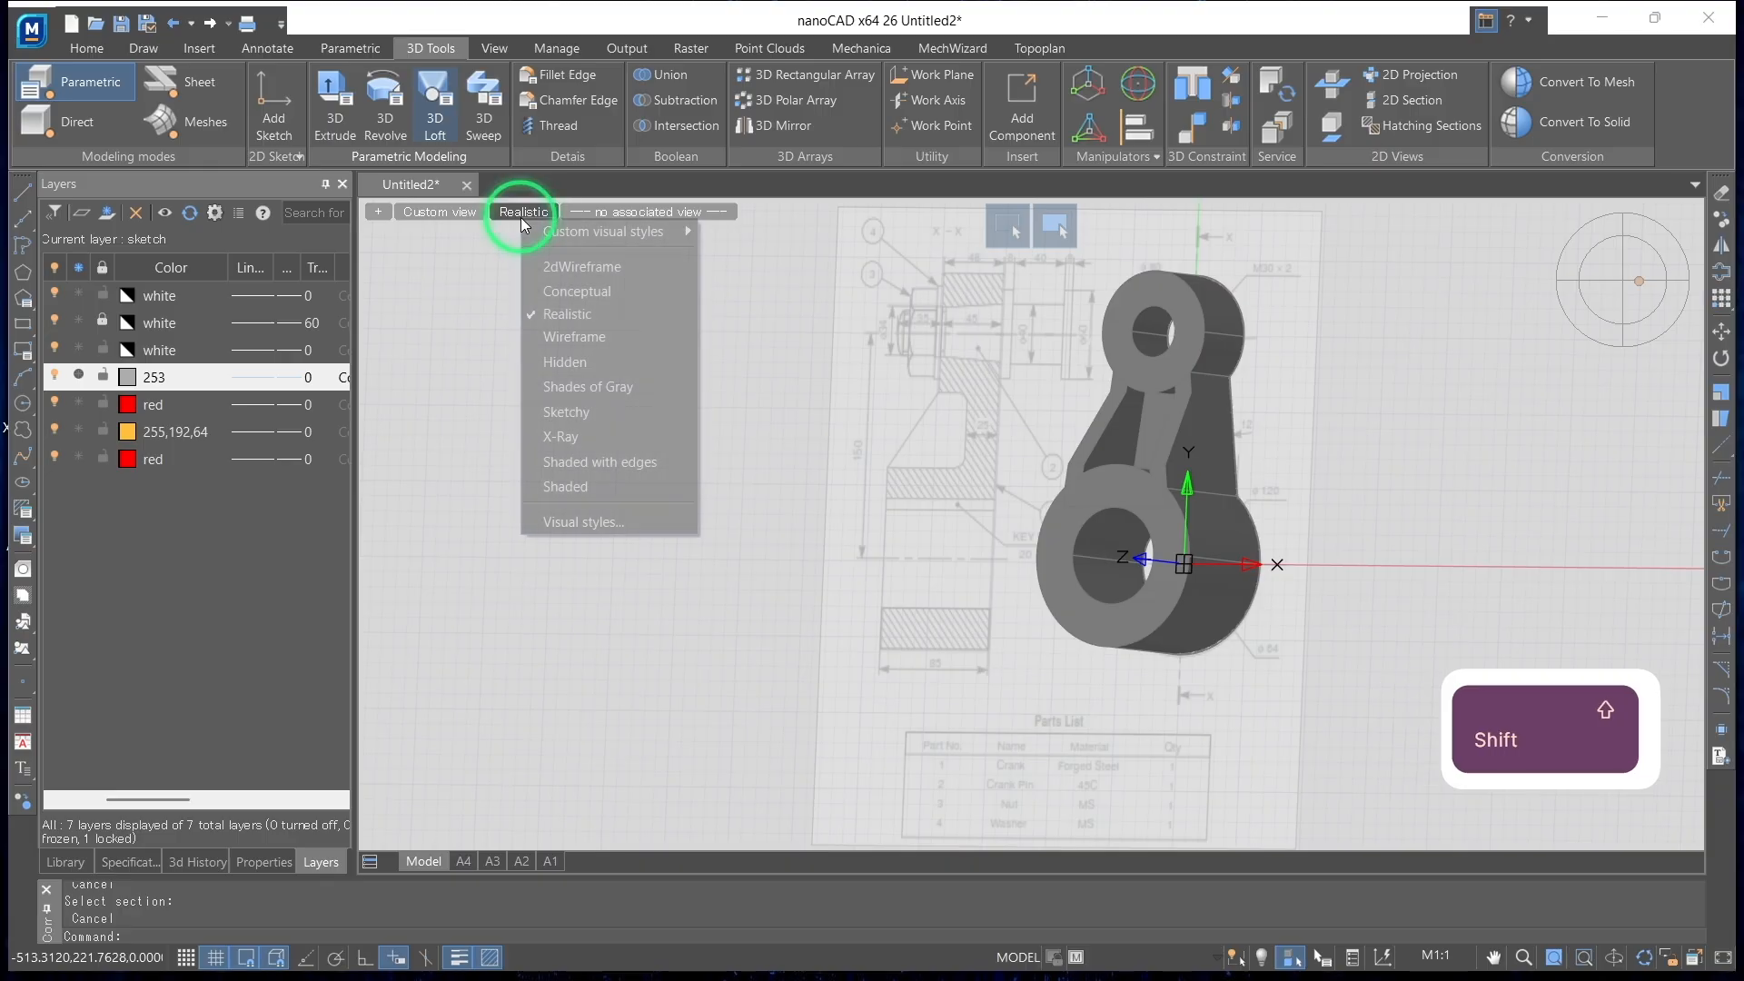
{"action": "left_click", "coordinate": [546, 331]}
{"action": "middle_click_drag", "start_coordinate": [548, 331], "coordinate": [796, 614], "text": "shift"}
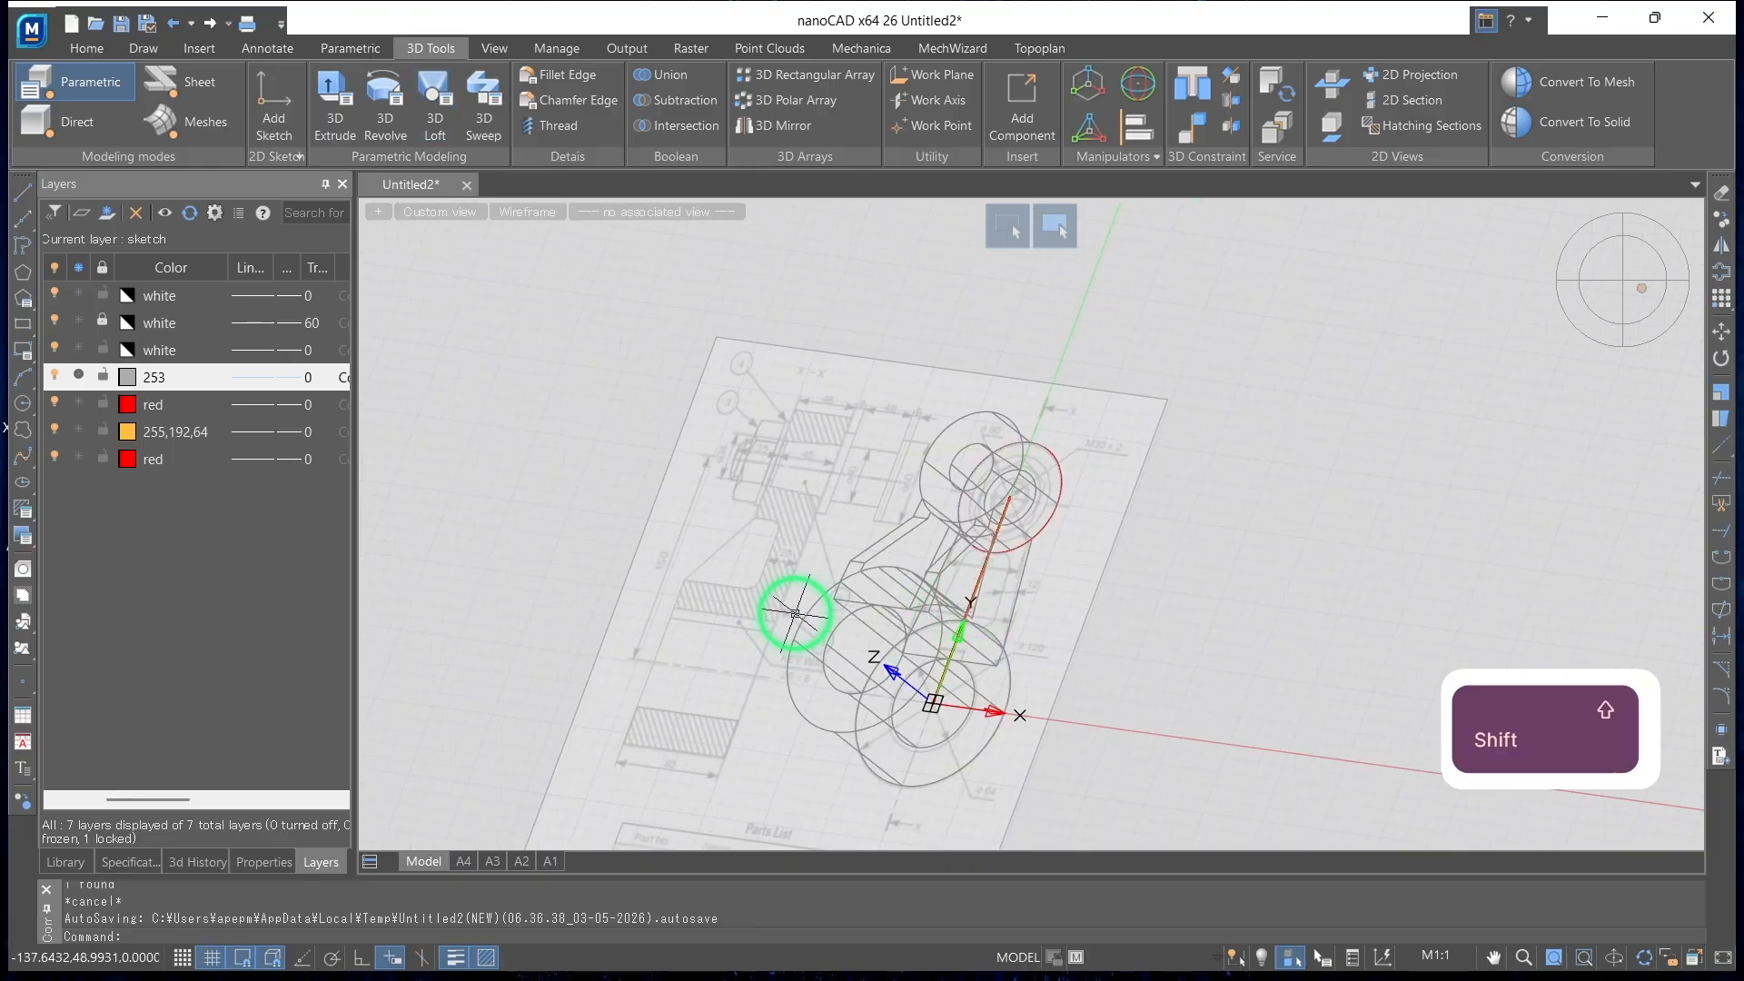
Unite the arm and the large boss, Part (2) and Part (3), into one solid with a Boolean Union
{"action": "left_click", "coordinate": [188, 863]}
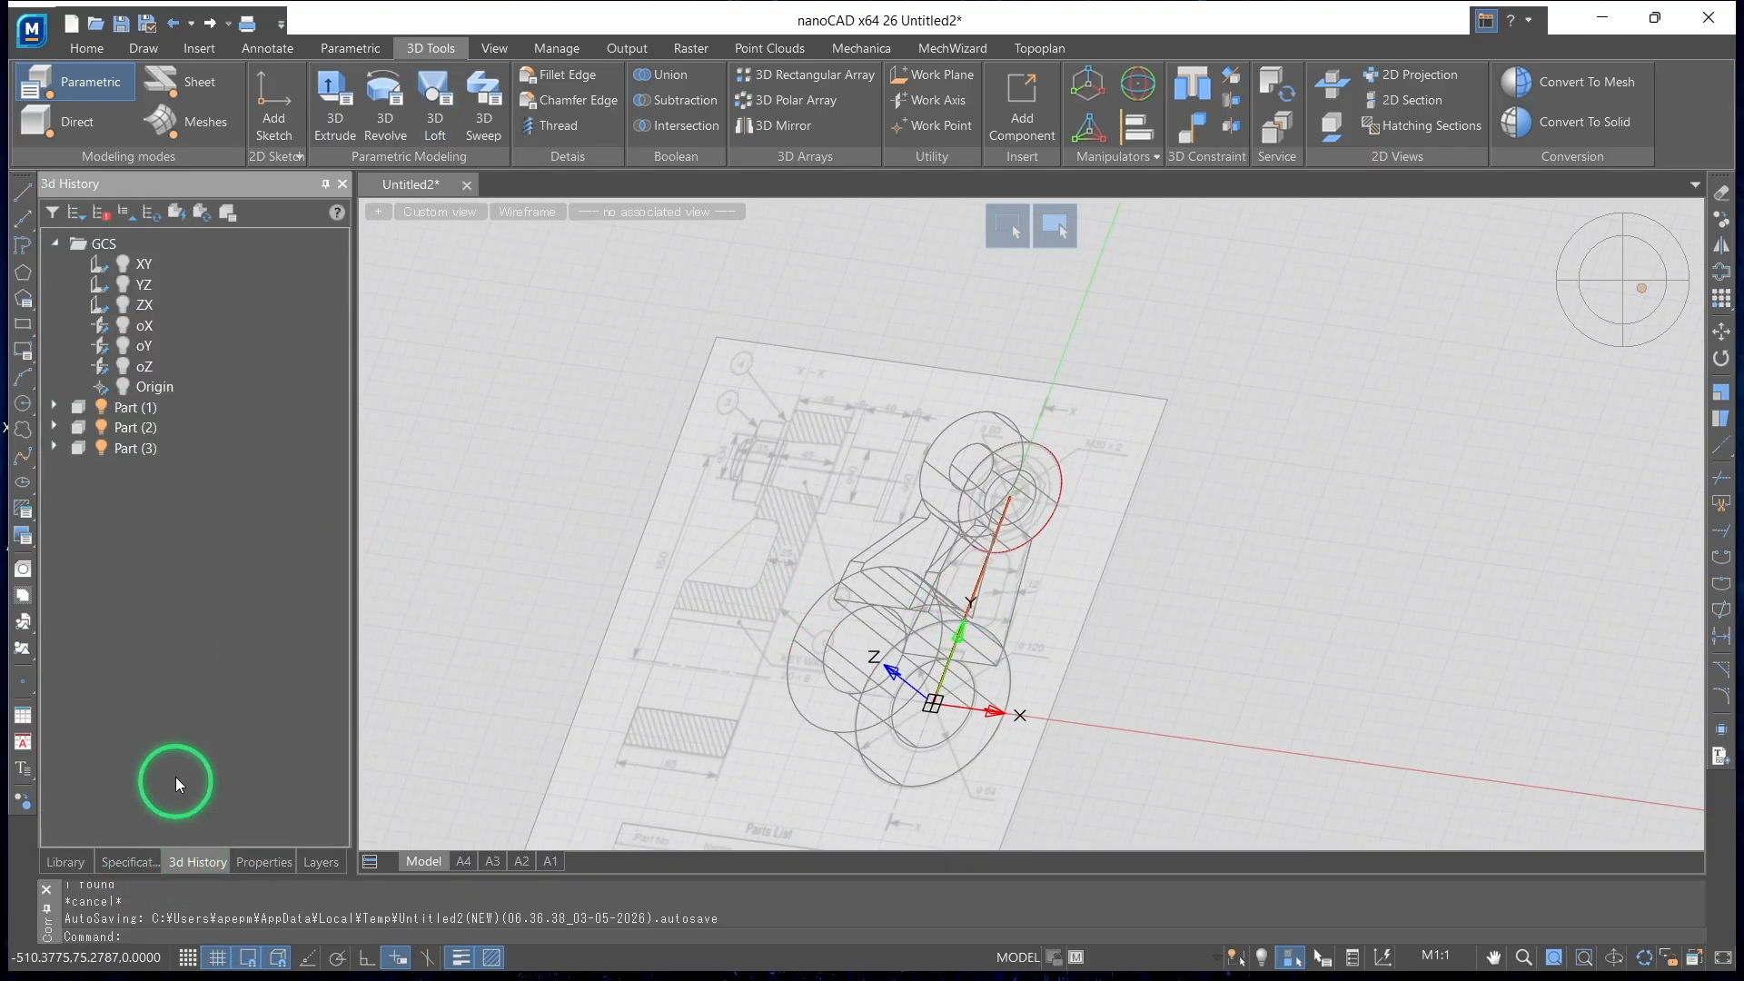
{"action": "left_click", "coordinate": [164, 447]}
{"action": "left_click", "coordinate": [587, 522]}
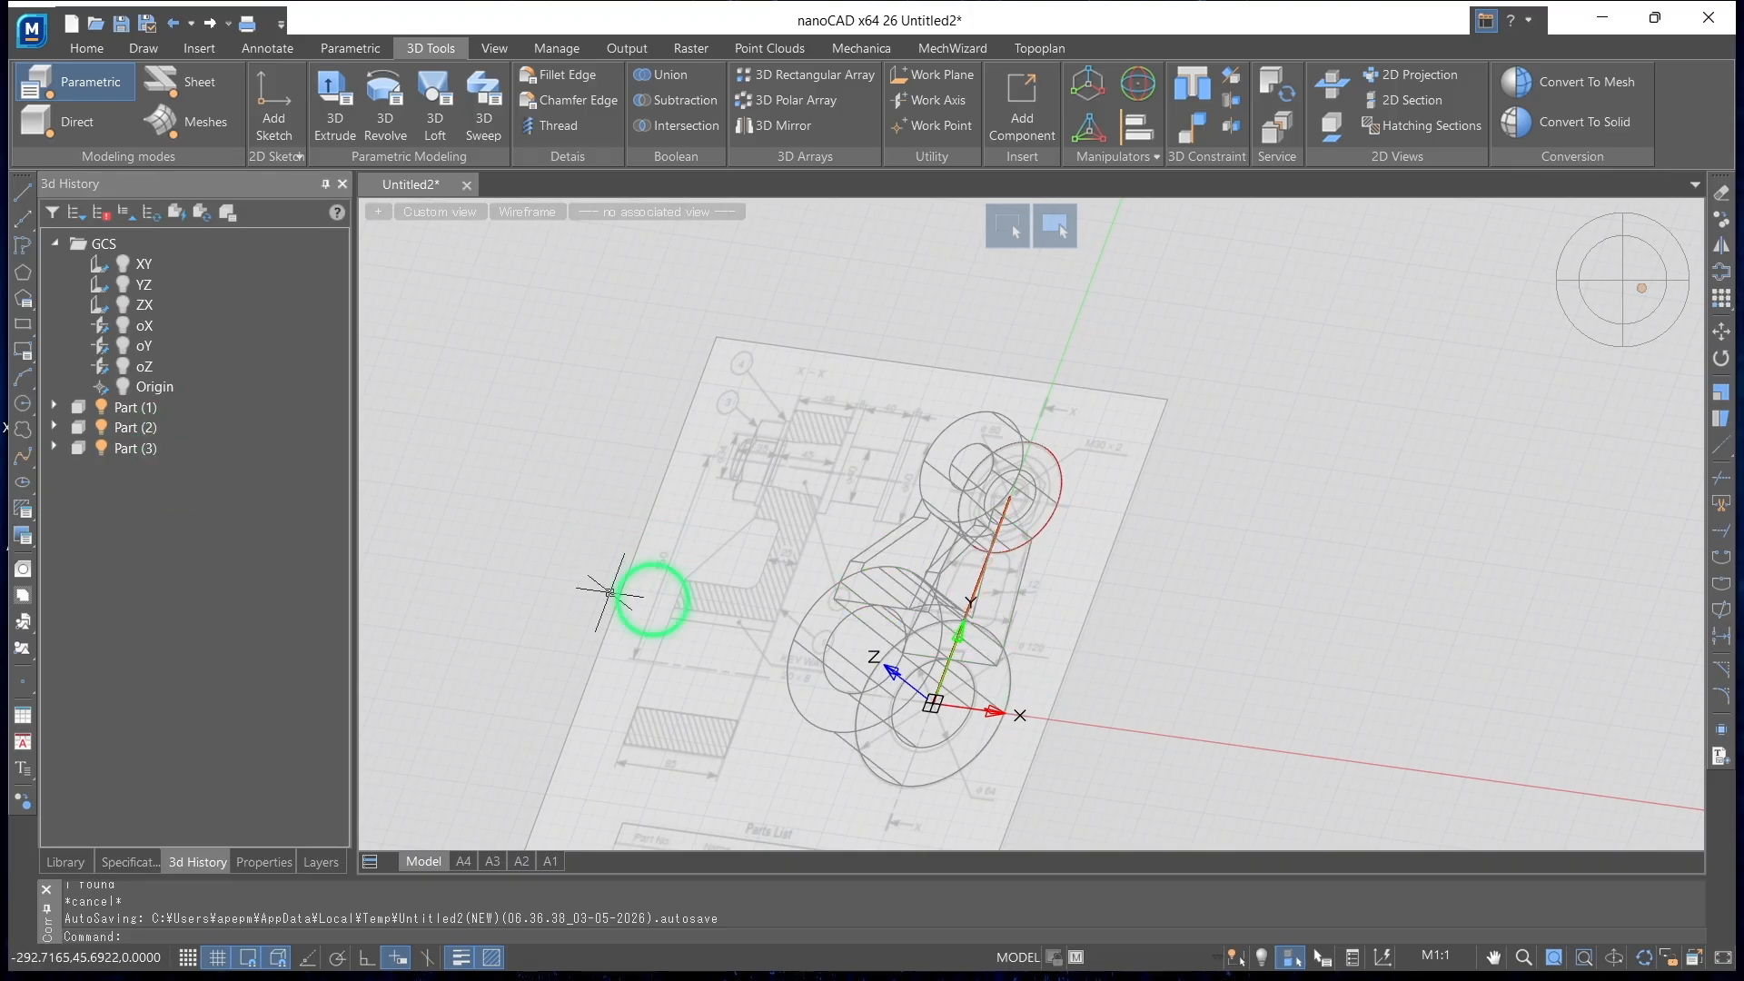
{"action": "left_click", "coordinate": [136, 449]}
{"action": "left_click", "coordinate": [132, 411]}
{"action": "key", "text": "Escape"}
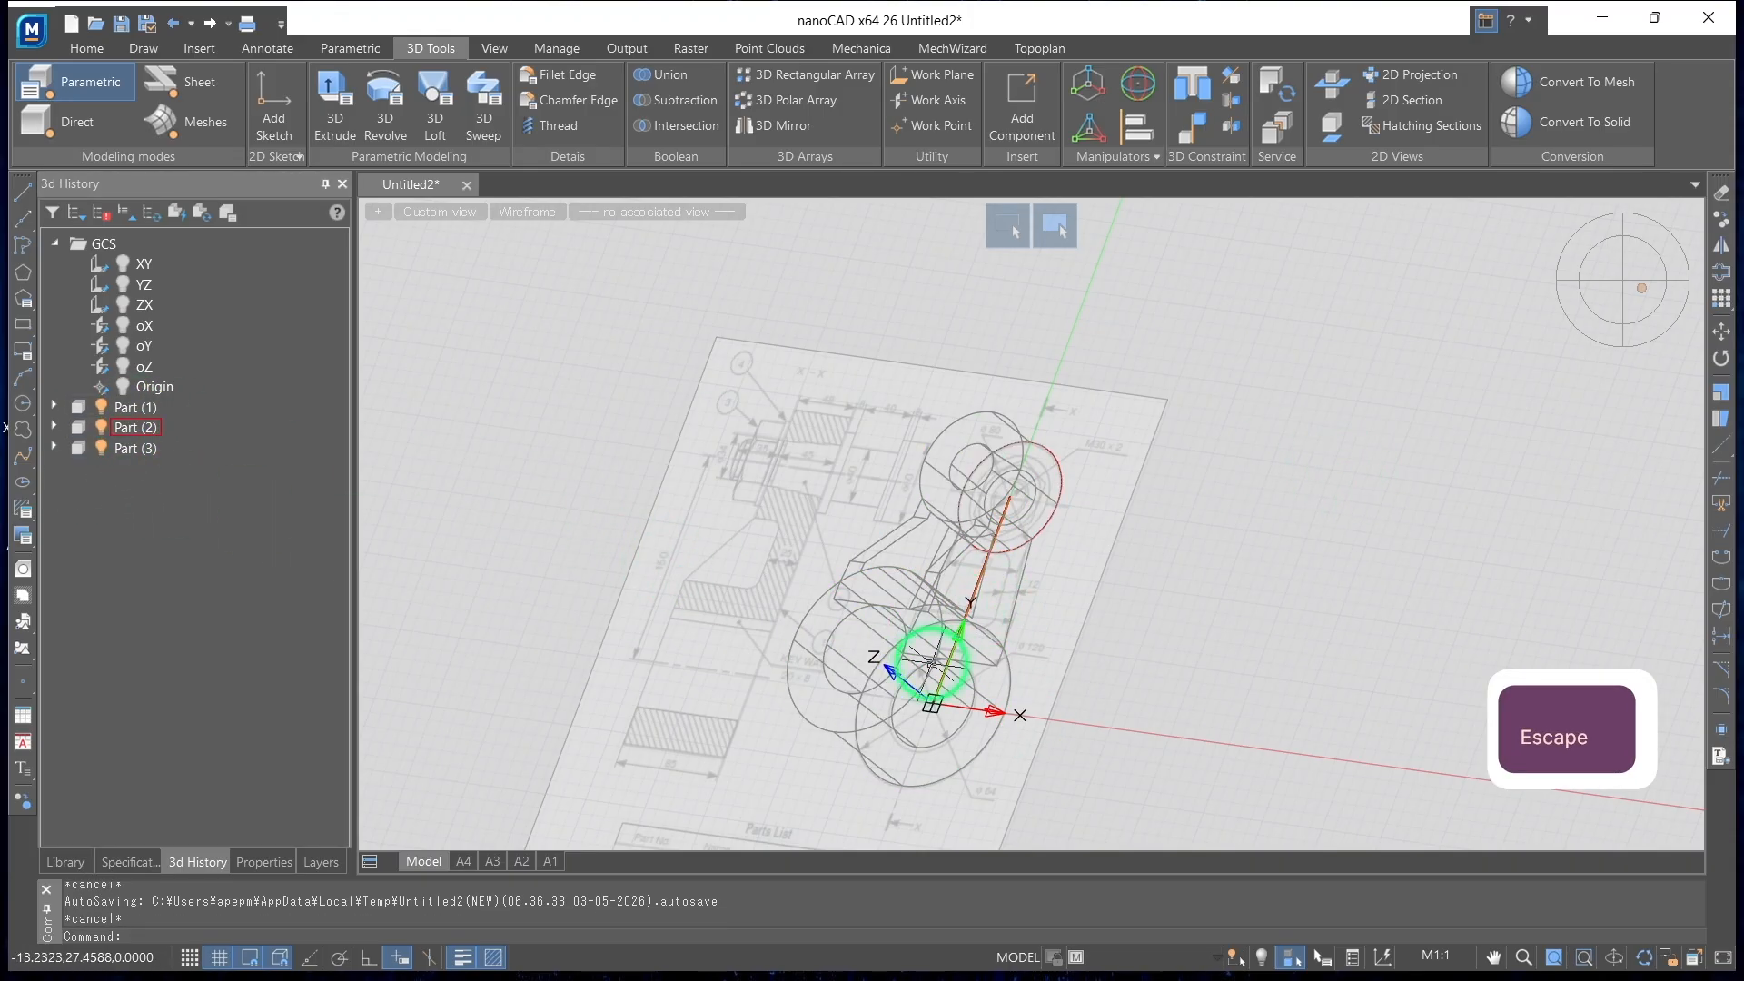
{"action": "left_click", "coordinate": [949, 568], "text": "shift"}
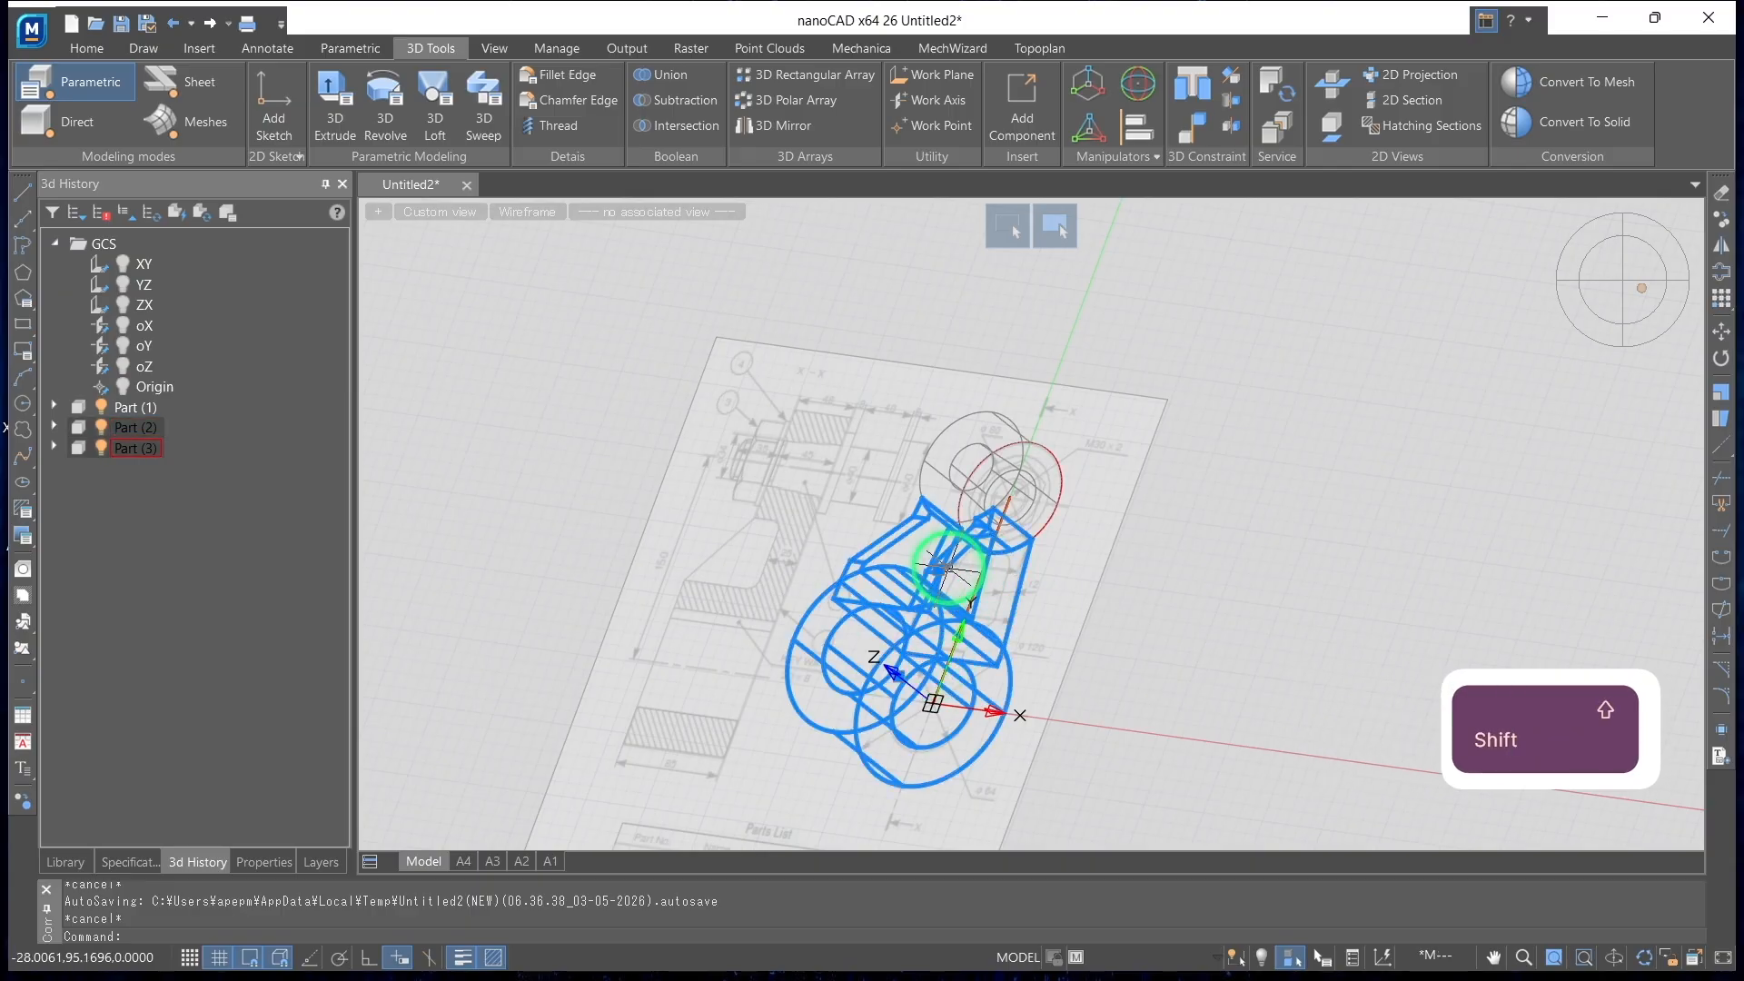
{"action": "left_click", "coordinate": [651, 80]}
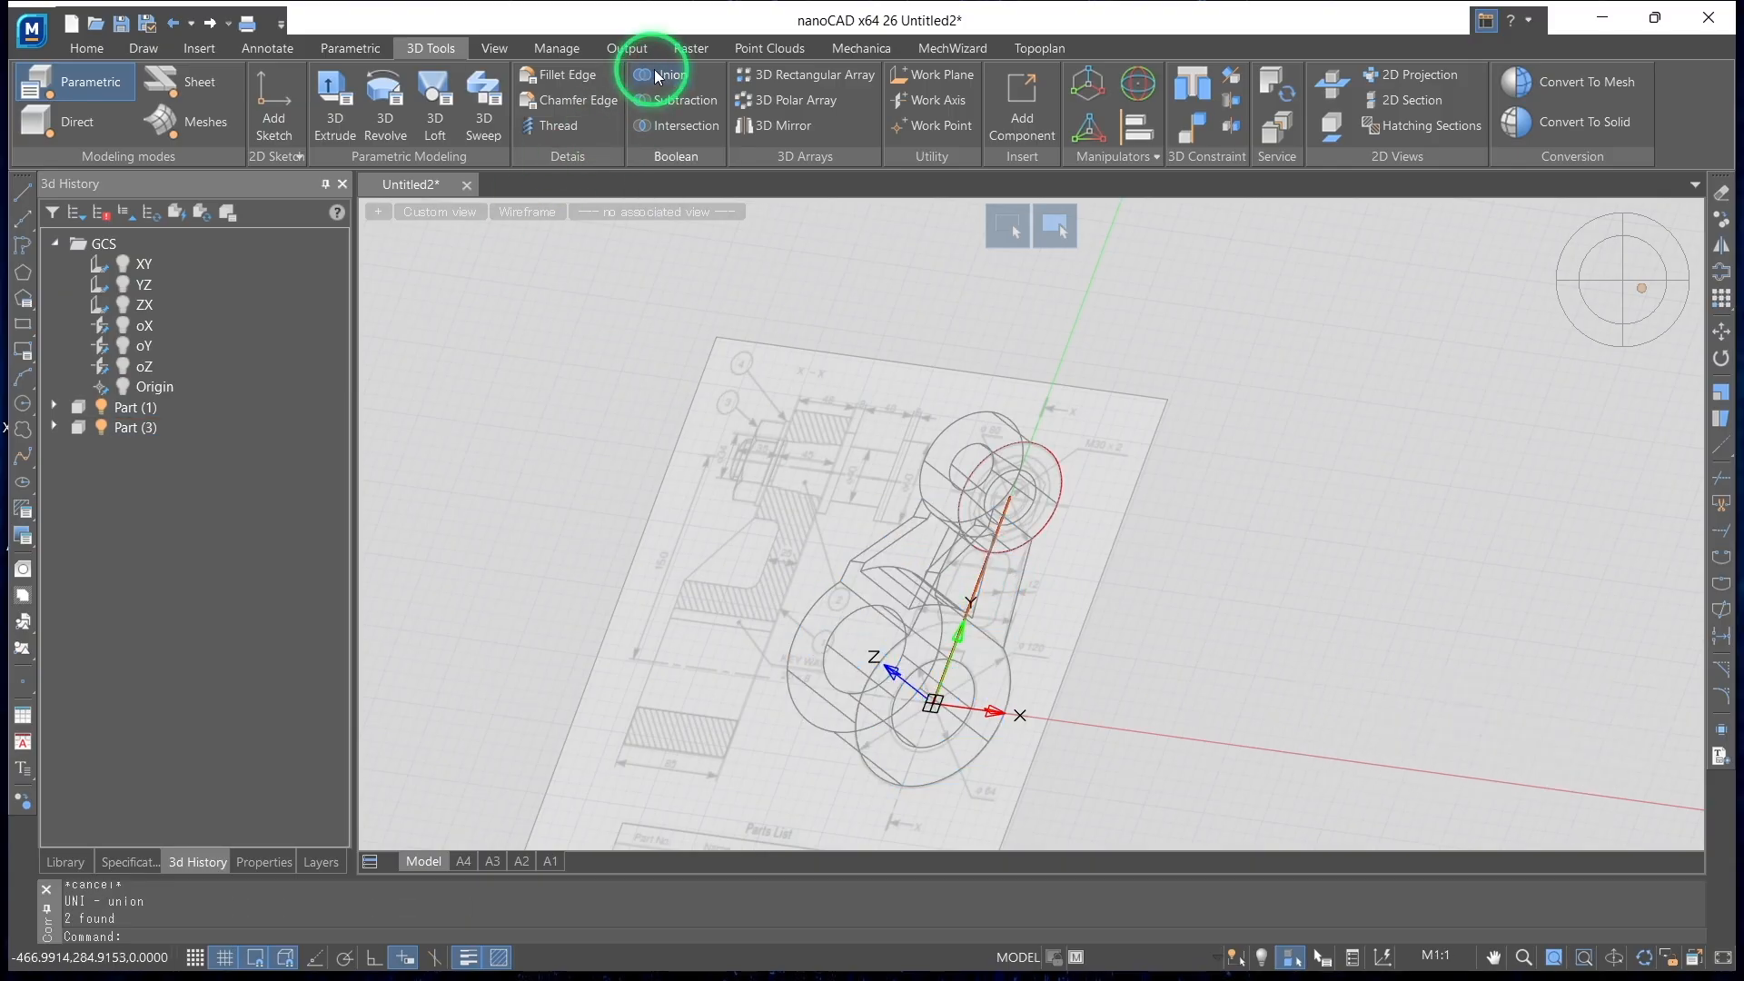
Set the visual style to Realistic and orbit to face the crank's small boss and arm
{"action": "mouse_move", "coordinate": [907, 545]}
{"action": "middle_mouse_down", "text": "shift"}
{"action": "mouse_move", "coordinate": [1108, 583]}
{"action": "mouse_move", "coordinate": [1044, 654]}
{"action": "mouse_move", "coordinate": [956, 581]}
{"action": "mouse_move", "coordinate": [837, 701]}
{"action": "mouse_move", "coordinate": [864, 611]}
{"action": "mouse_move", "coordinate": [746, 430]}
{"action": "middle_mouse_up", "text": "shift"}
{"action": "left_click", "coordinate": [563, 215]}
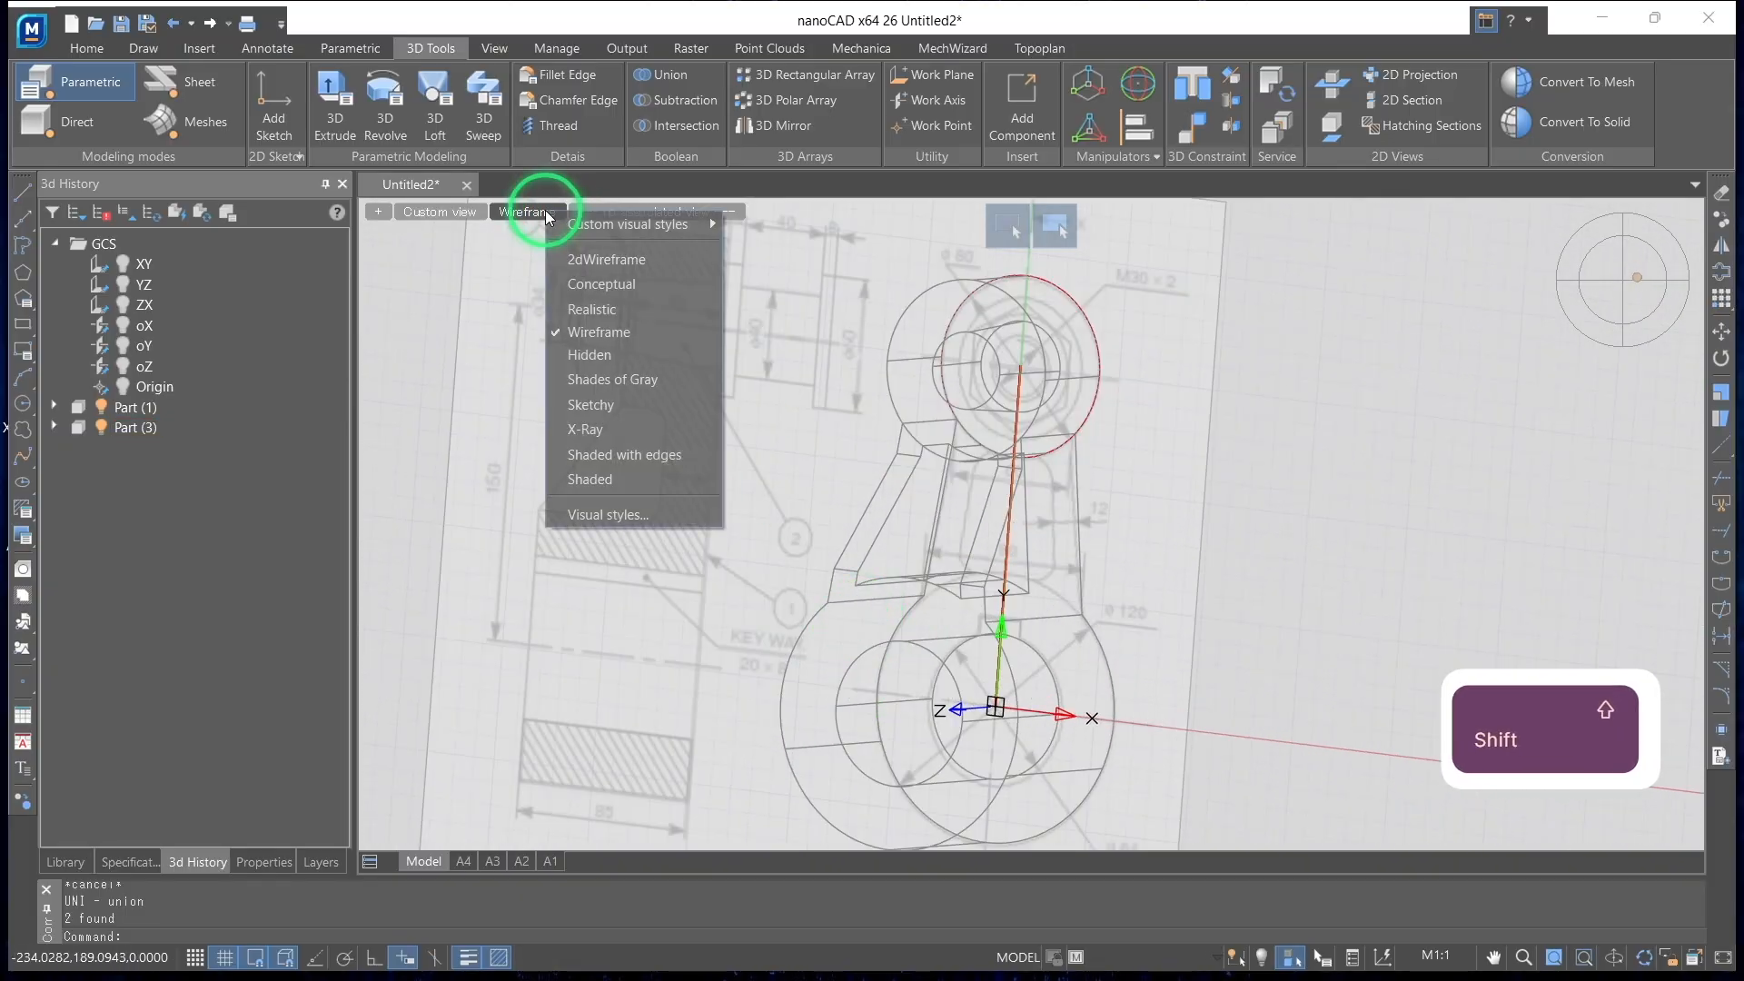
{"action": "left_click", "coordinate": [574, 310]}
{"action": "middle_click_drag", "start_coordinate": [997, 652], "coordinate": [1051, 591], "text": "shift"}
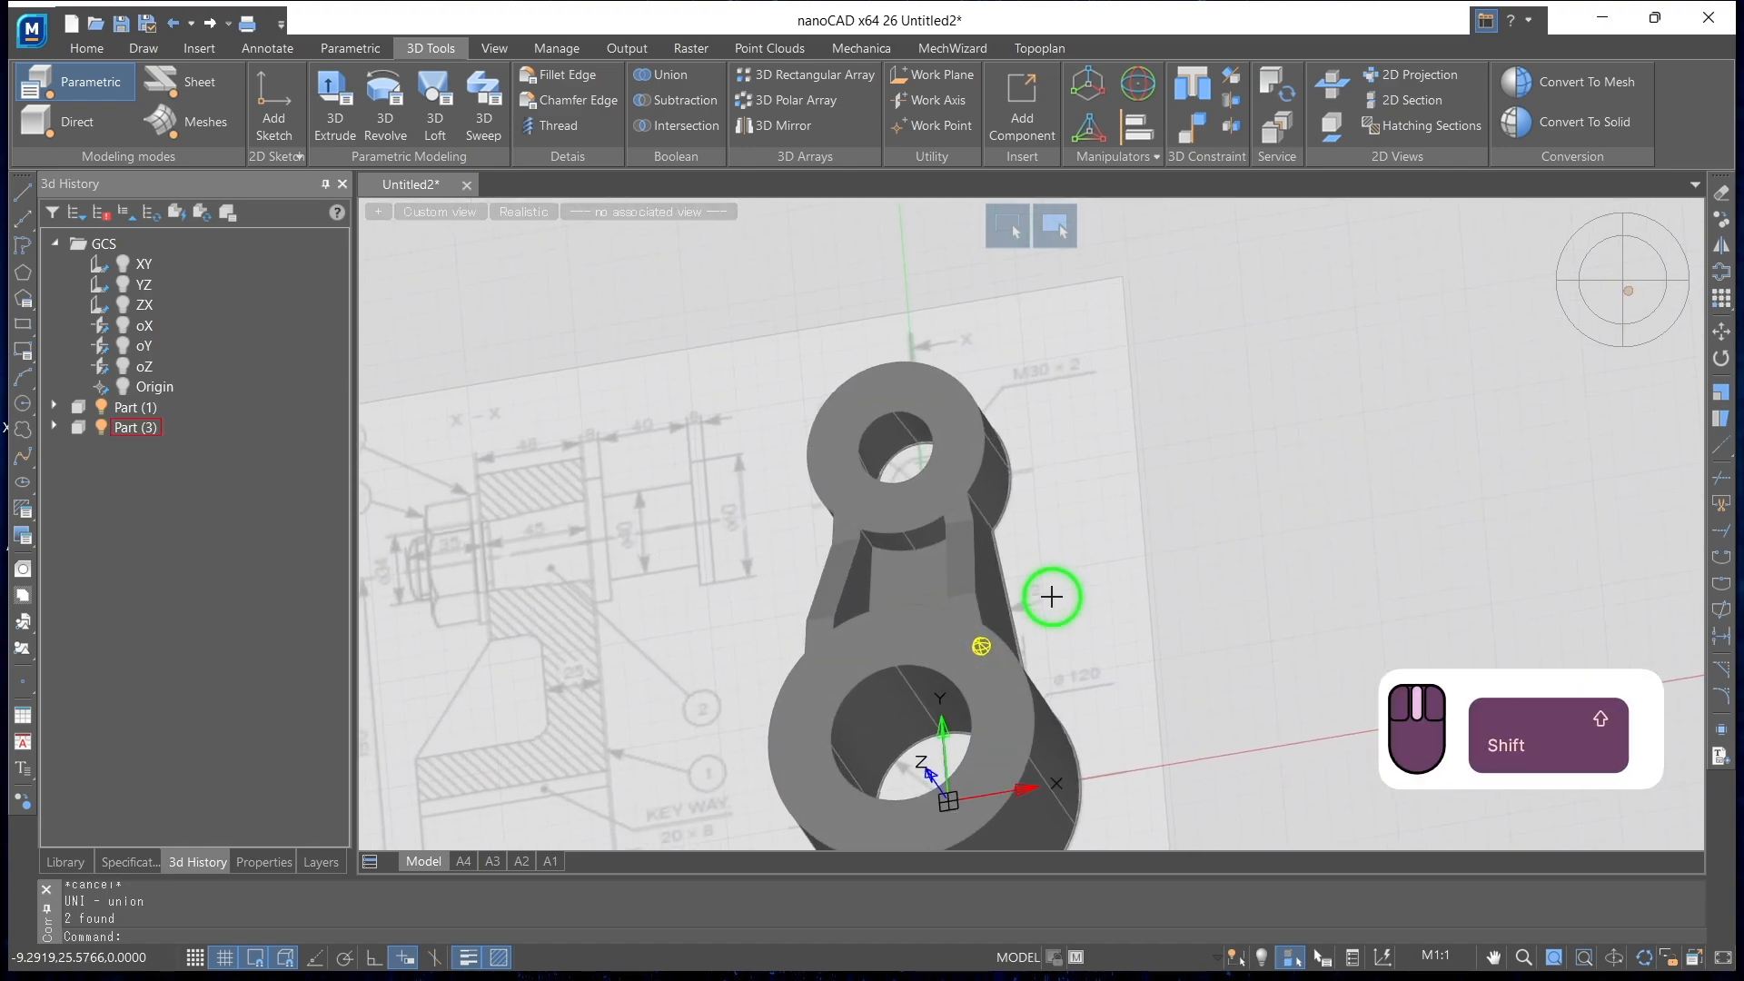
Unite the small boss with the combined arm and large boss, and check the resulting part's feature history
{"action": "left_click", "coordinate": [956, 568], "text": "shift"}
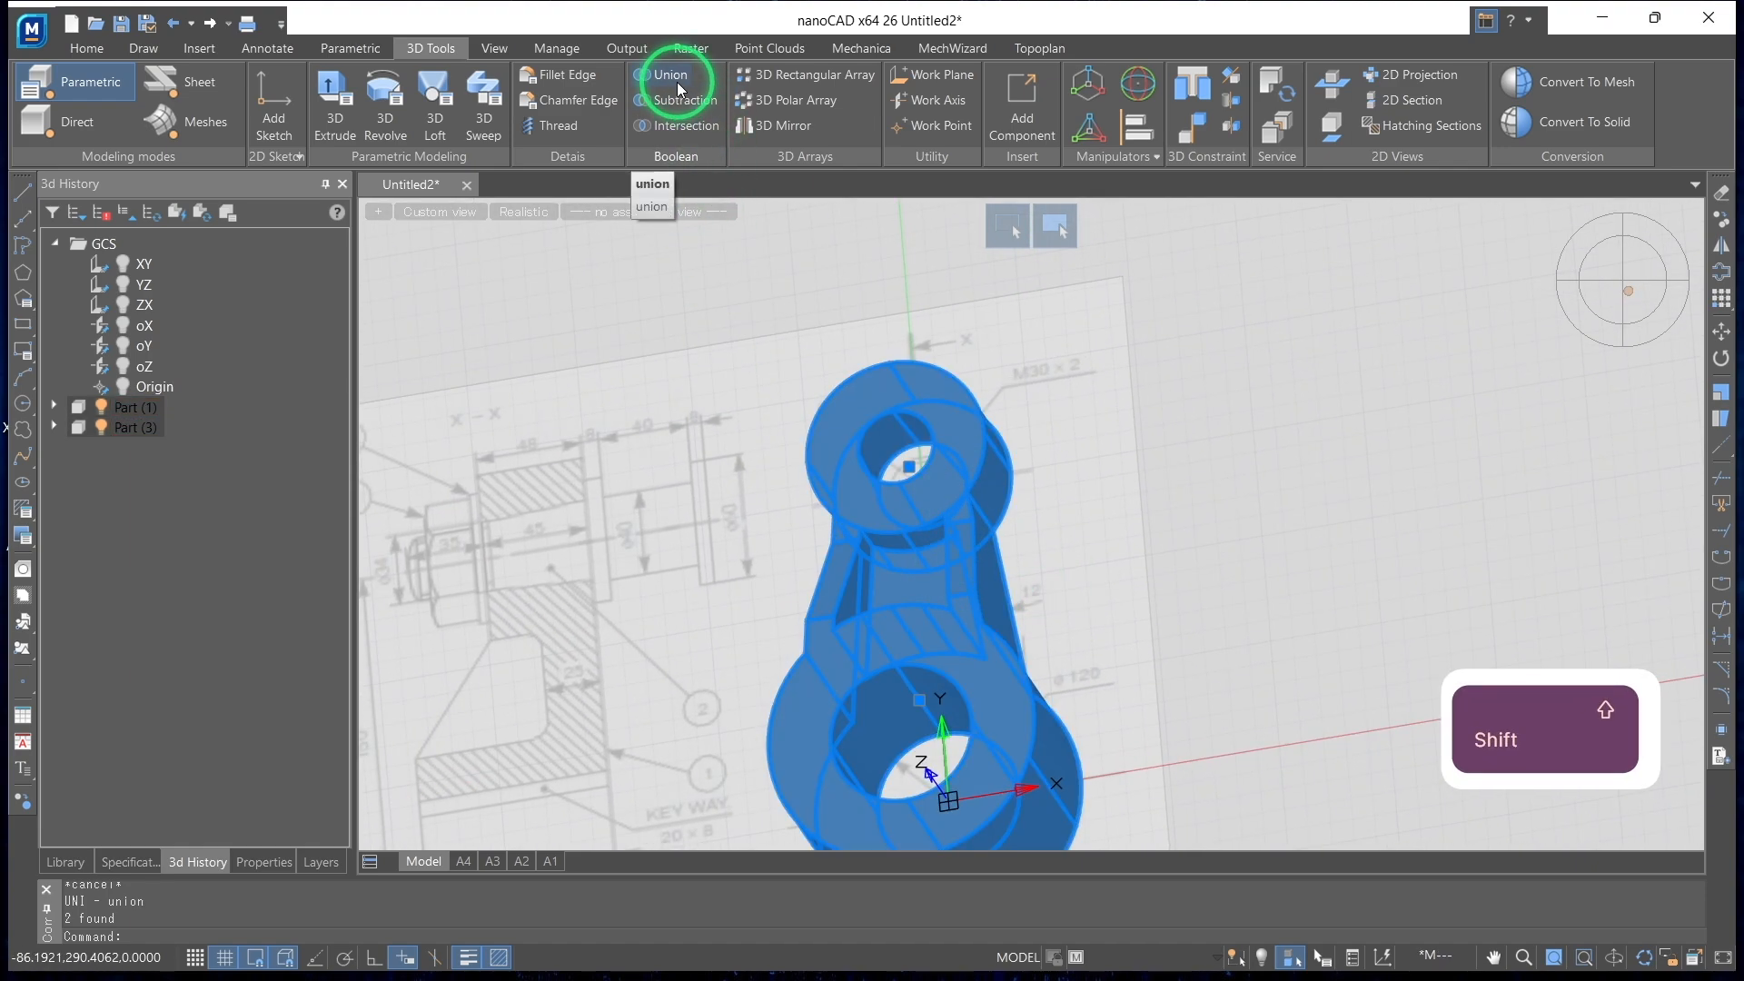
{"action": "left_click", "coordinate": [929, 489]}
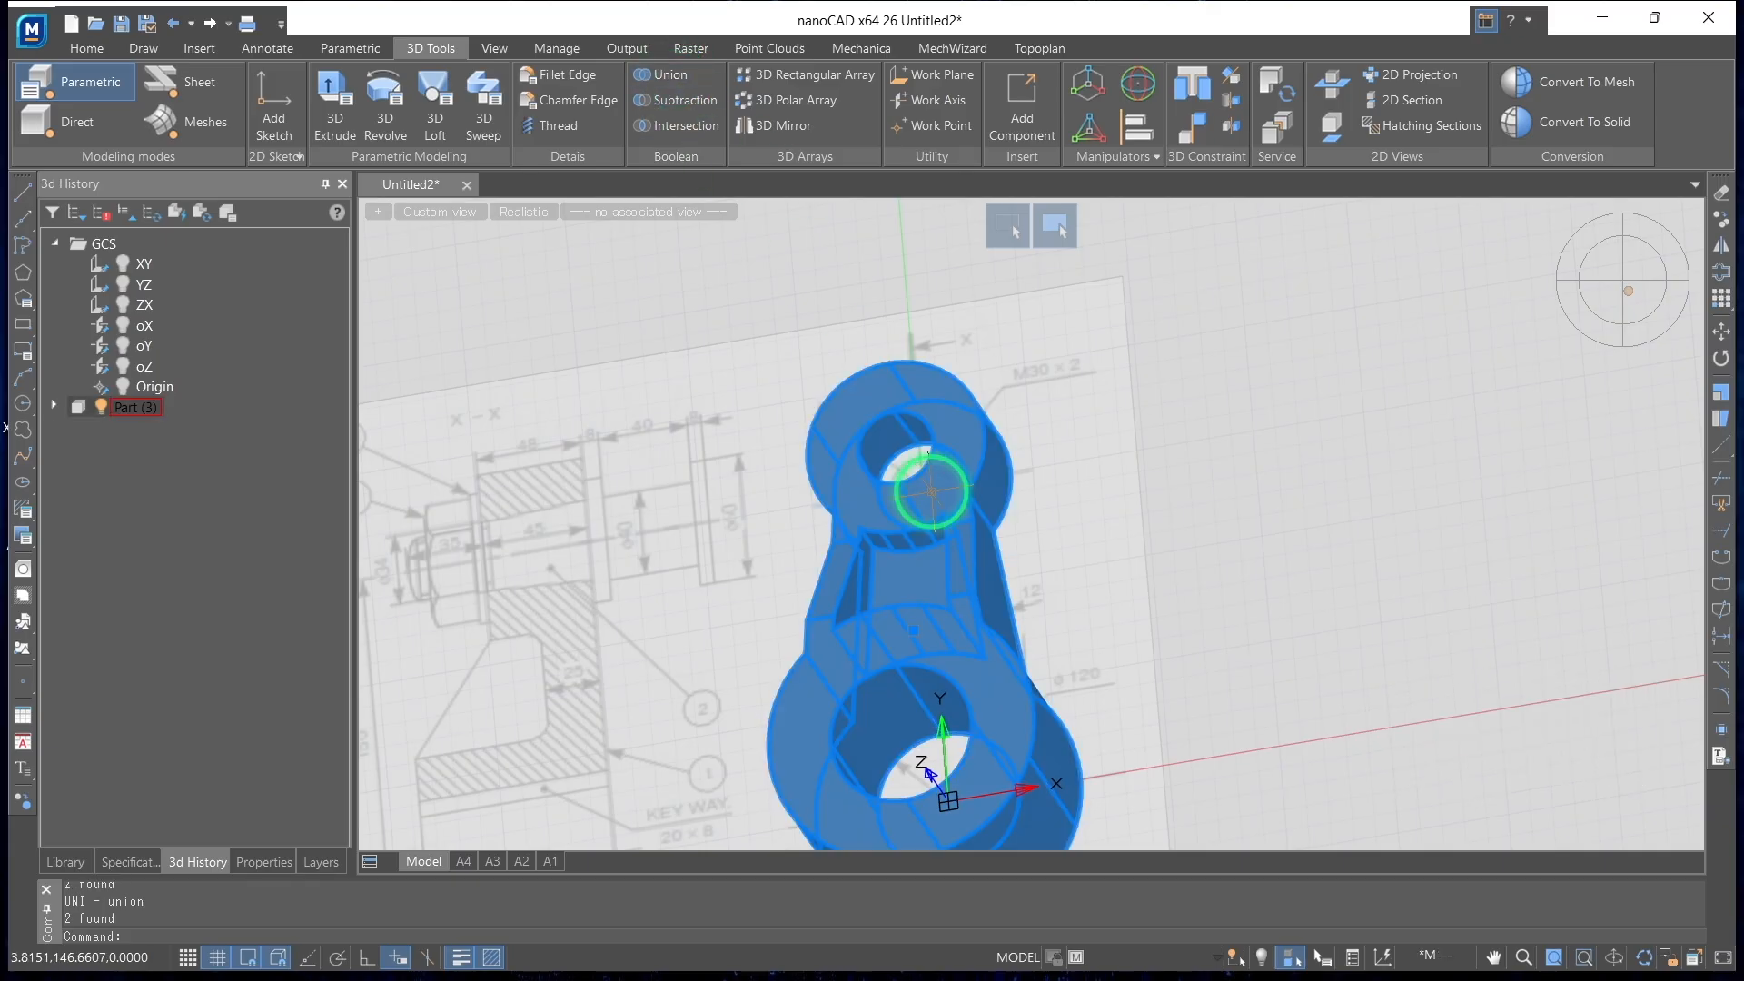
{"action": "key", "text": "Escape"}
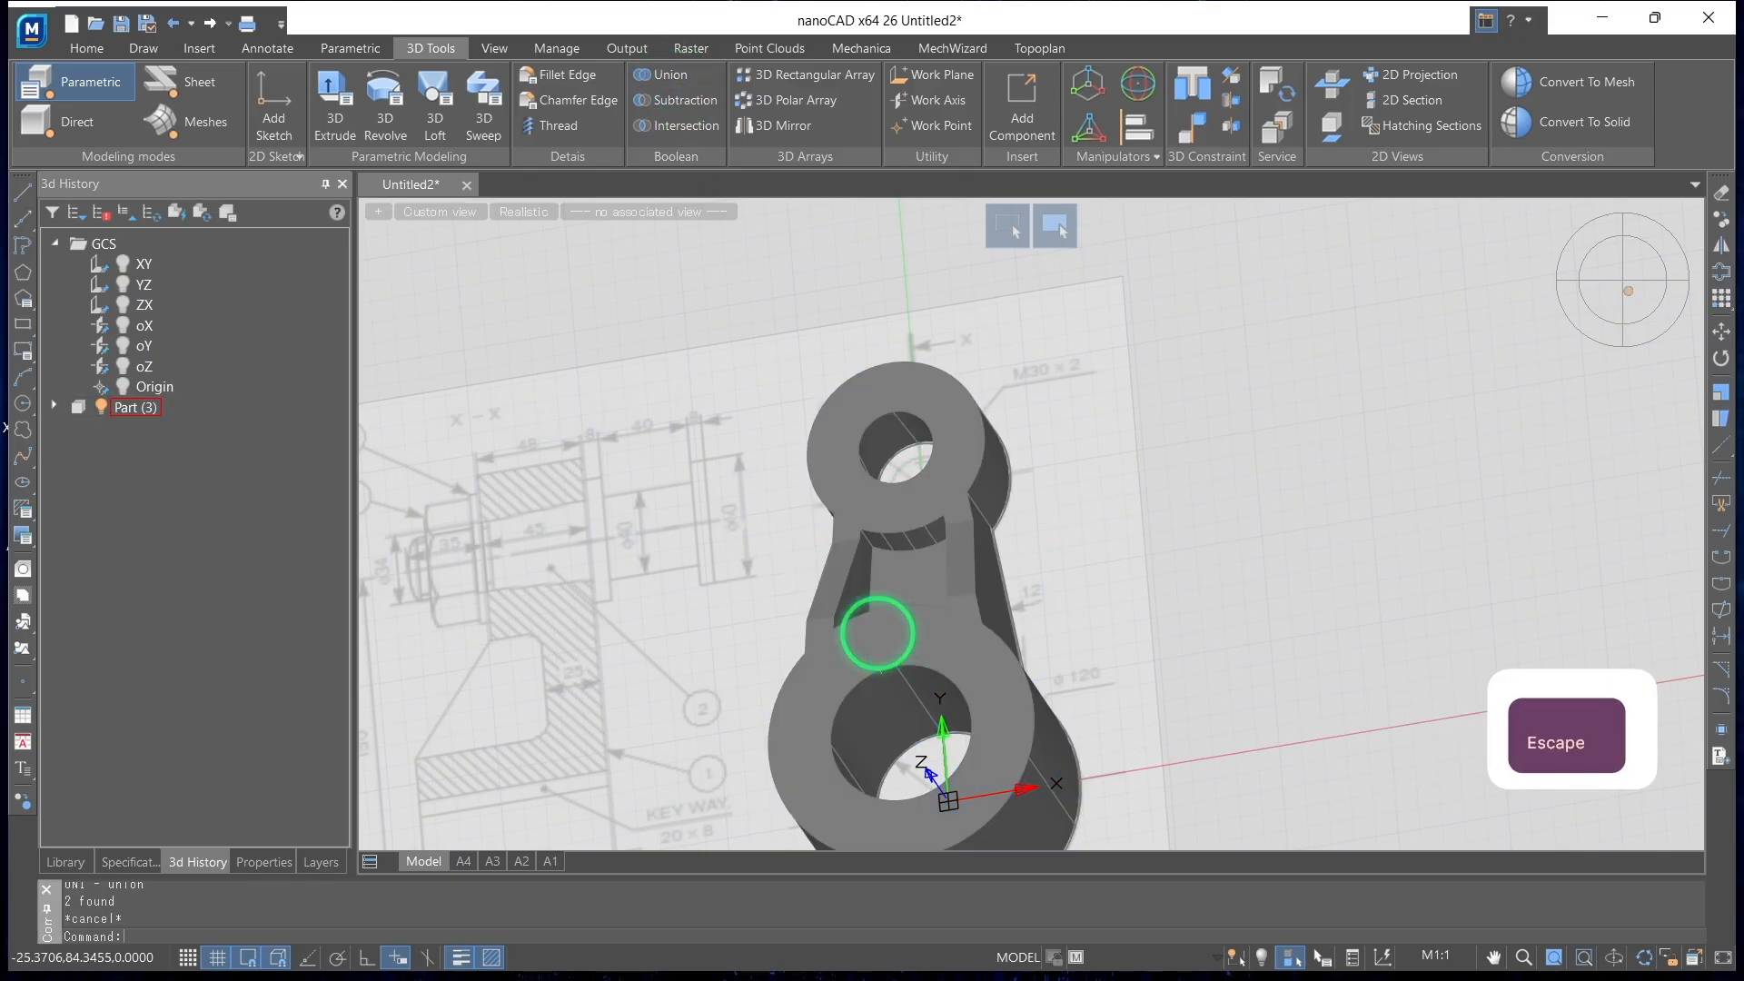
{"action": "left_click", "coordinate": [54, 407]}
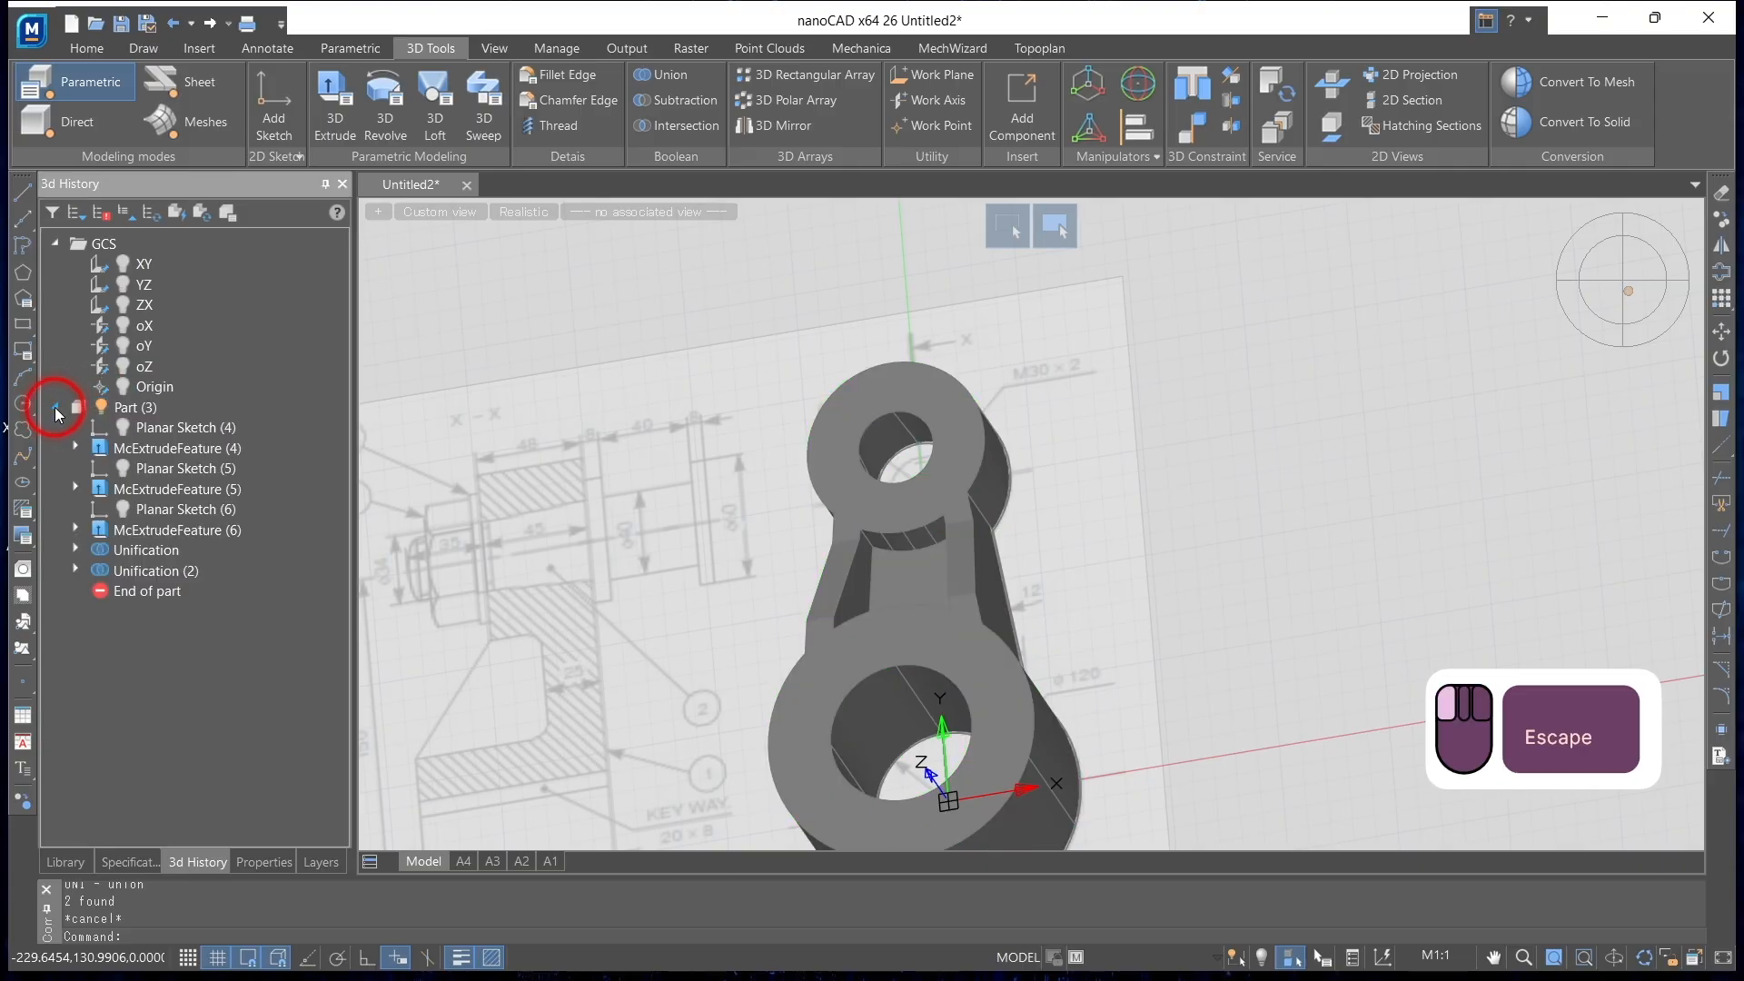
{"action": "left_click", "coordinate": [54, 407]}
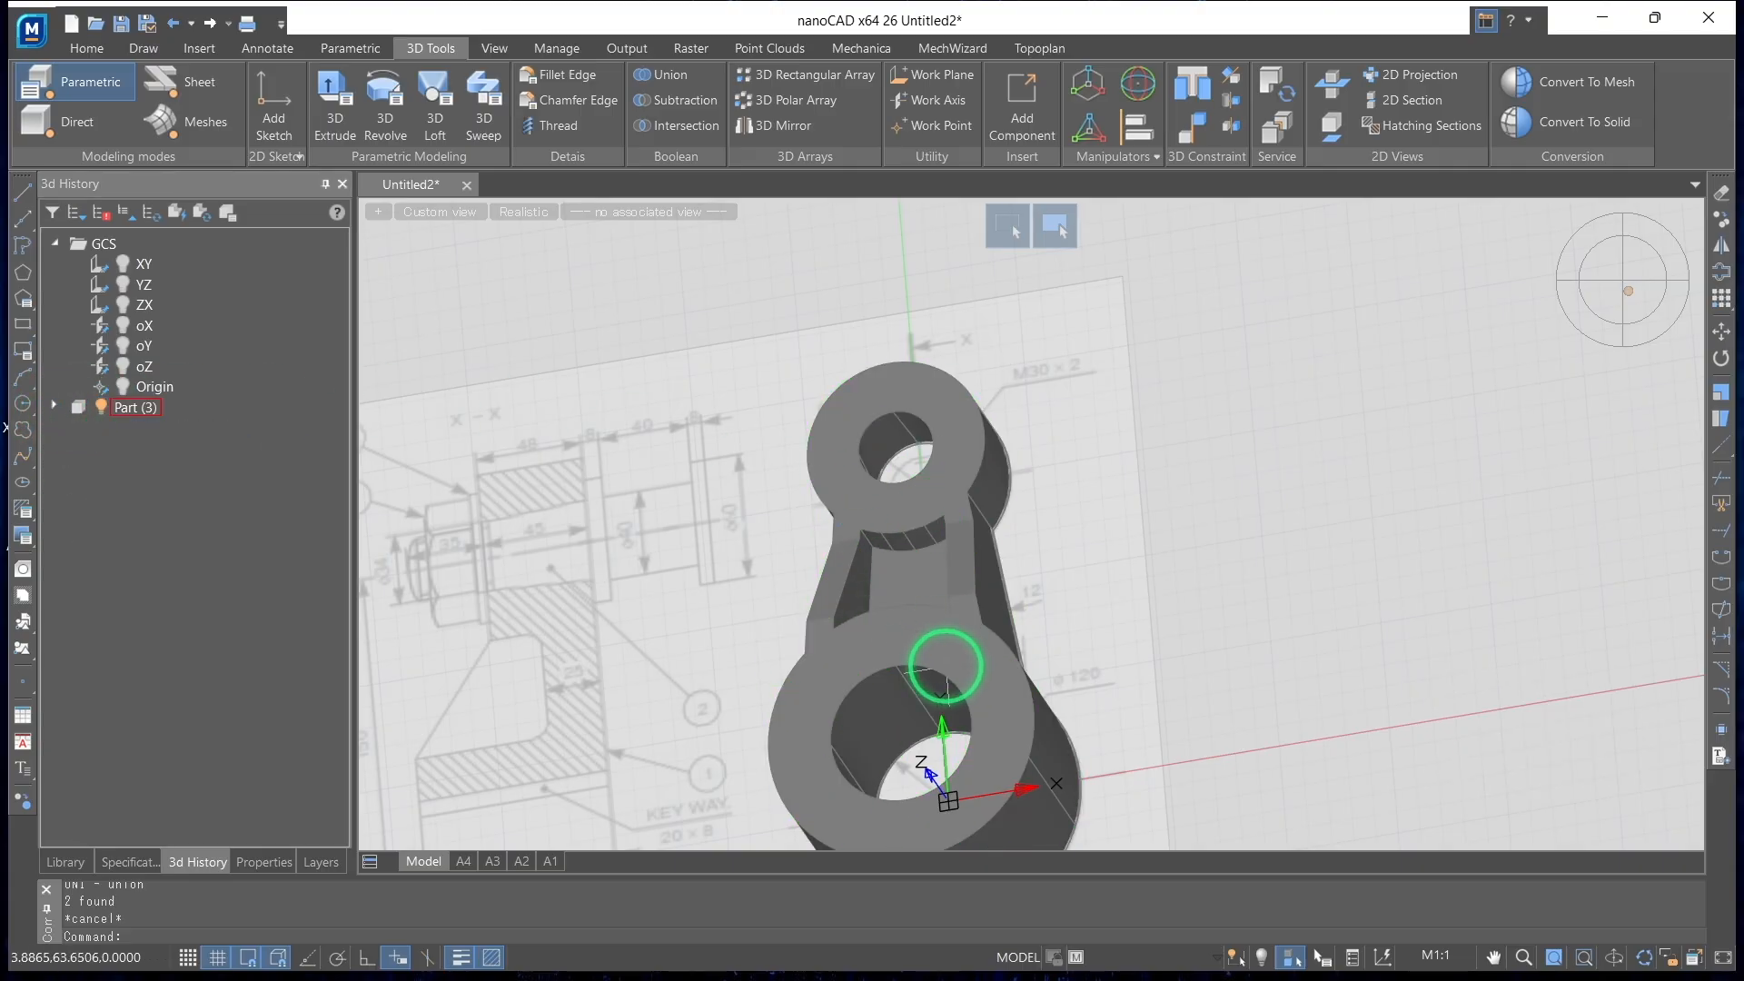
{"action": "left_click", "coordinate": [556, 86]}
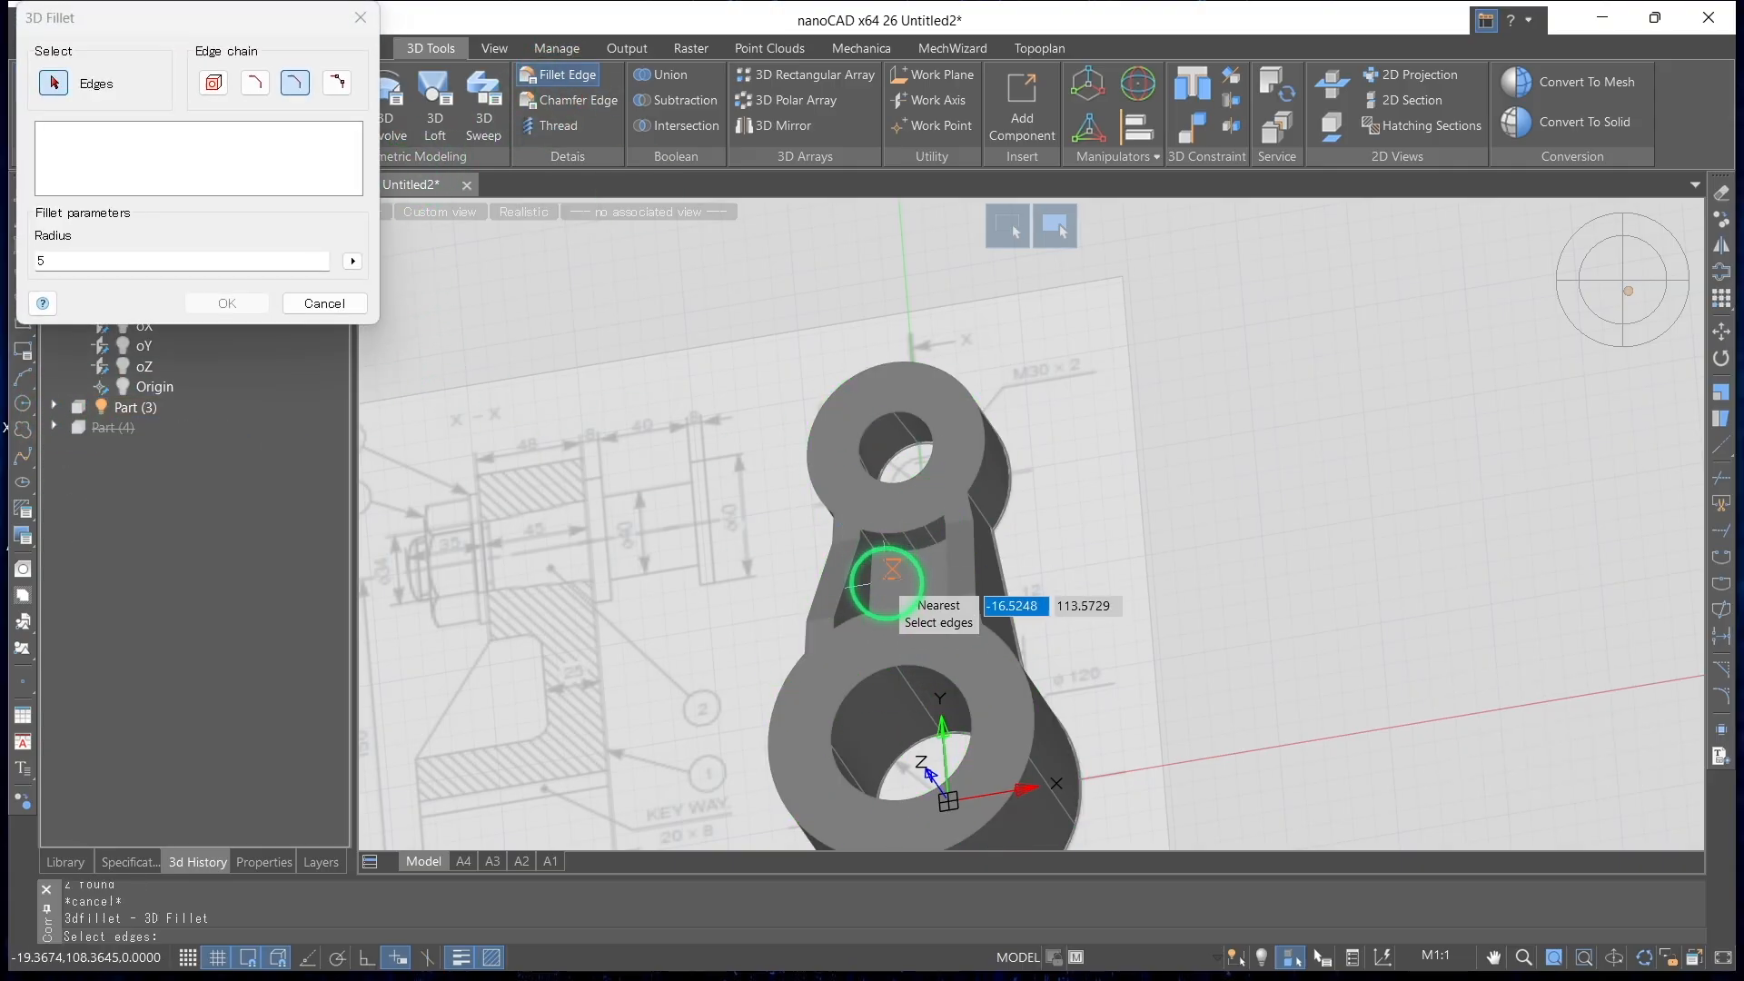
{"action": "scroll", "coordinate": [887, 584], "scroll_direction": "up", "scroll_amount": 3}
{"action": "left_click", "coordinate": [869, 526]}
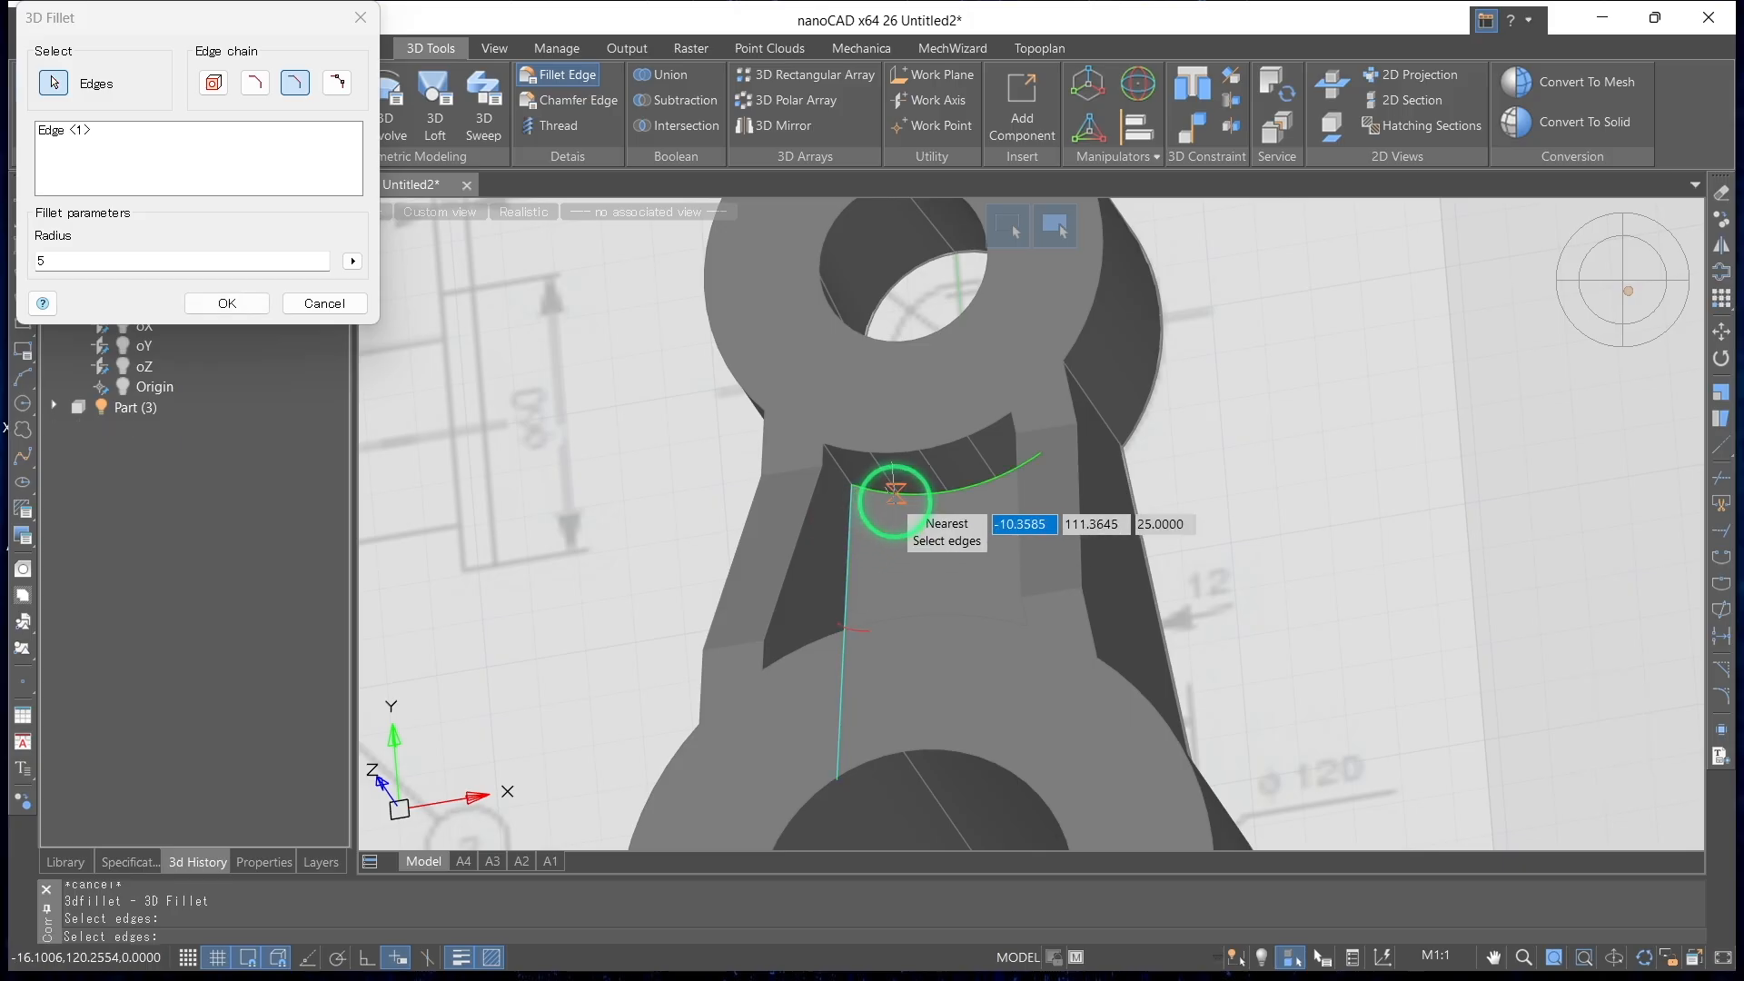
{"action": "middle_click_drag", "start_coordinate": [894, 493], "coordinate": [993, 603], "text": "shift"}
{"action": "middle_click_drag", "start_coordinate": [876, 591], "coordinate": [799, 582], "text": "shift"}
{"action": "left_click", "coordinate": [329, 309]}
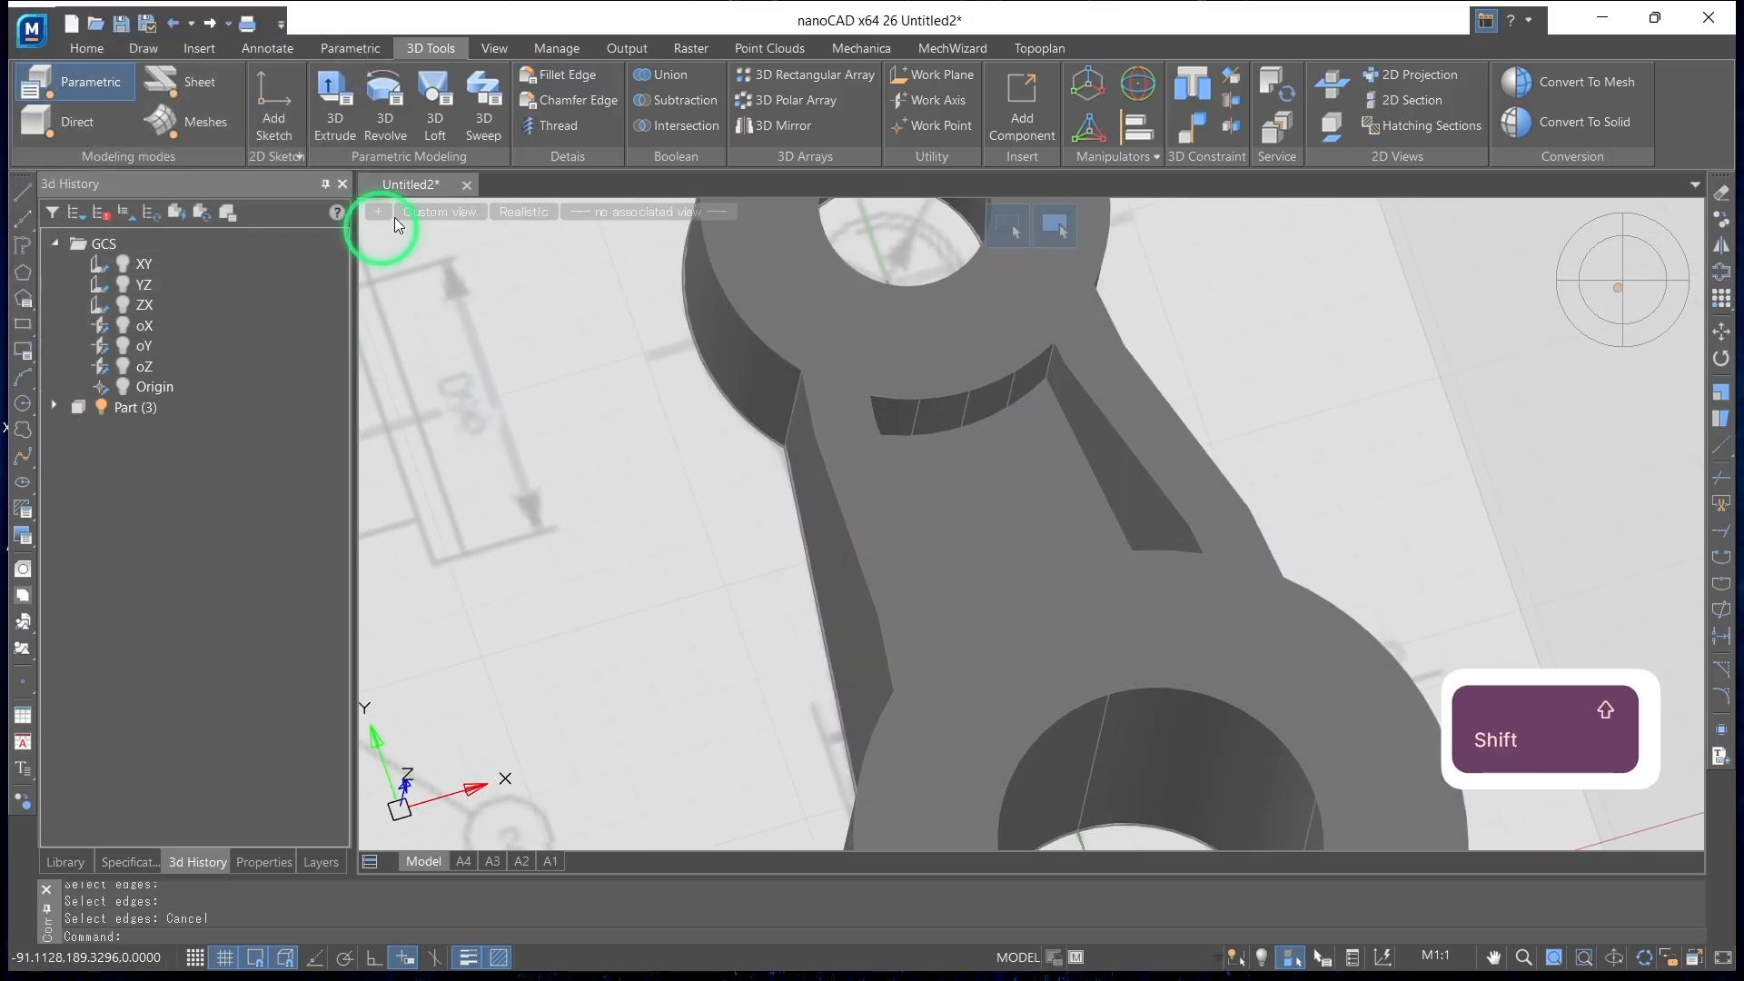
Fillet the corner edges between the side walls of the arm's recess with radius 5
{"action": "left_click", "coordinate": [552, 86]}
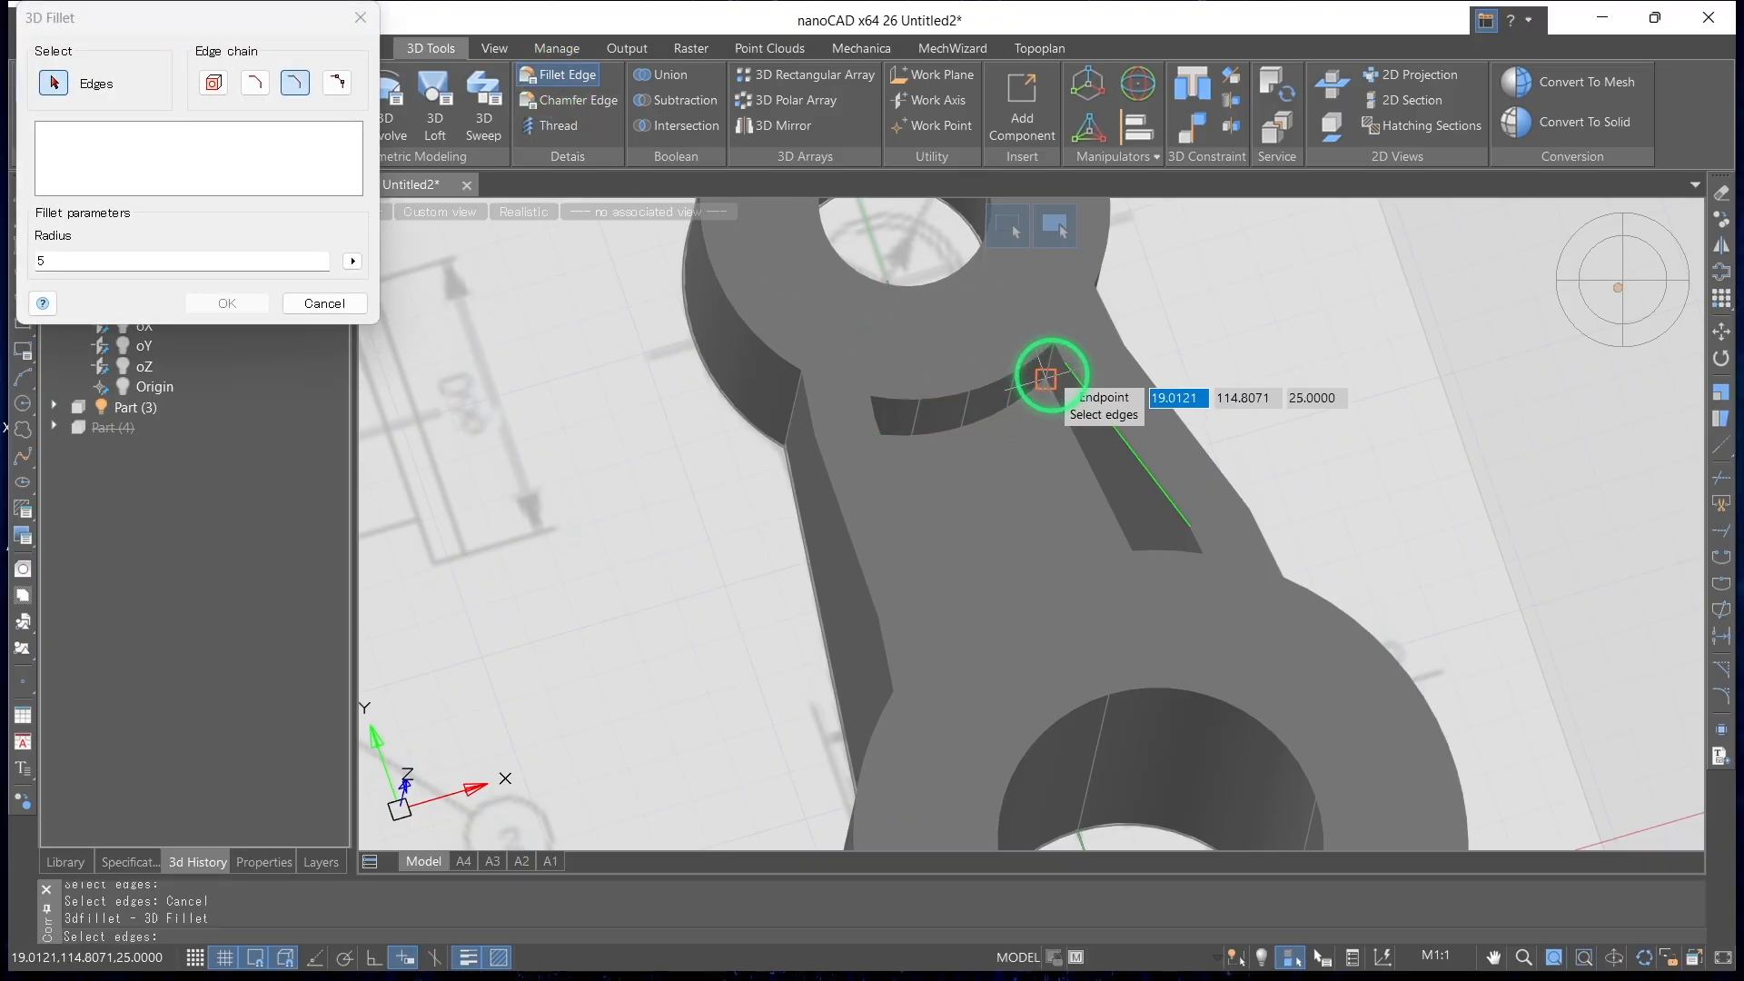
{"action": "scroll", "coordinate": [1036, 322], "scroll_direction": "up", "scroll_amount": 3}
{"action": "left_click", "coordinate": [1037, 323]}
{"action": "middle_click_drag", "start_coordinate": [1078, 448], "coordinate": [604, 487], "text": "shift"}
{"action": "left_click", "coordinate": [603, 486]}
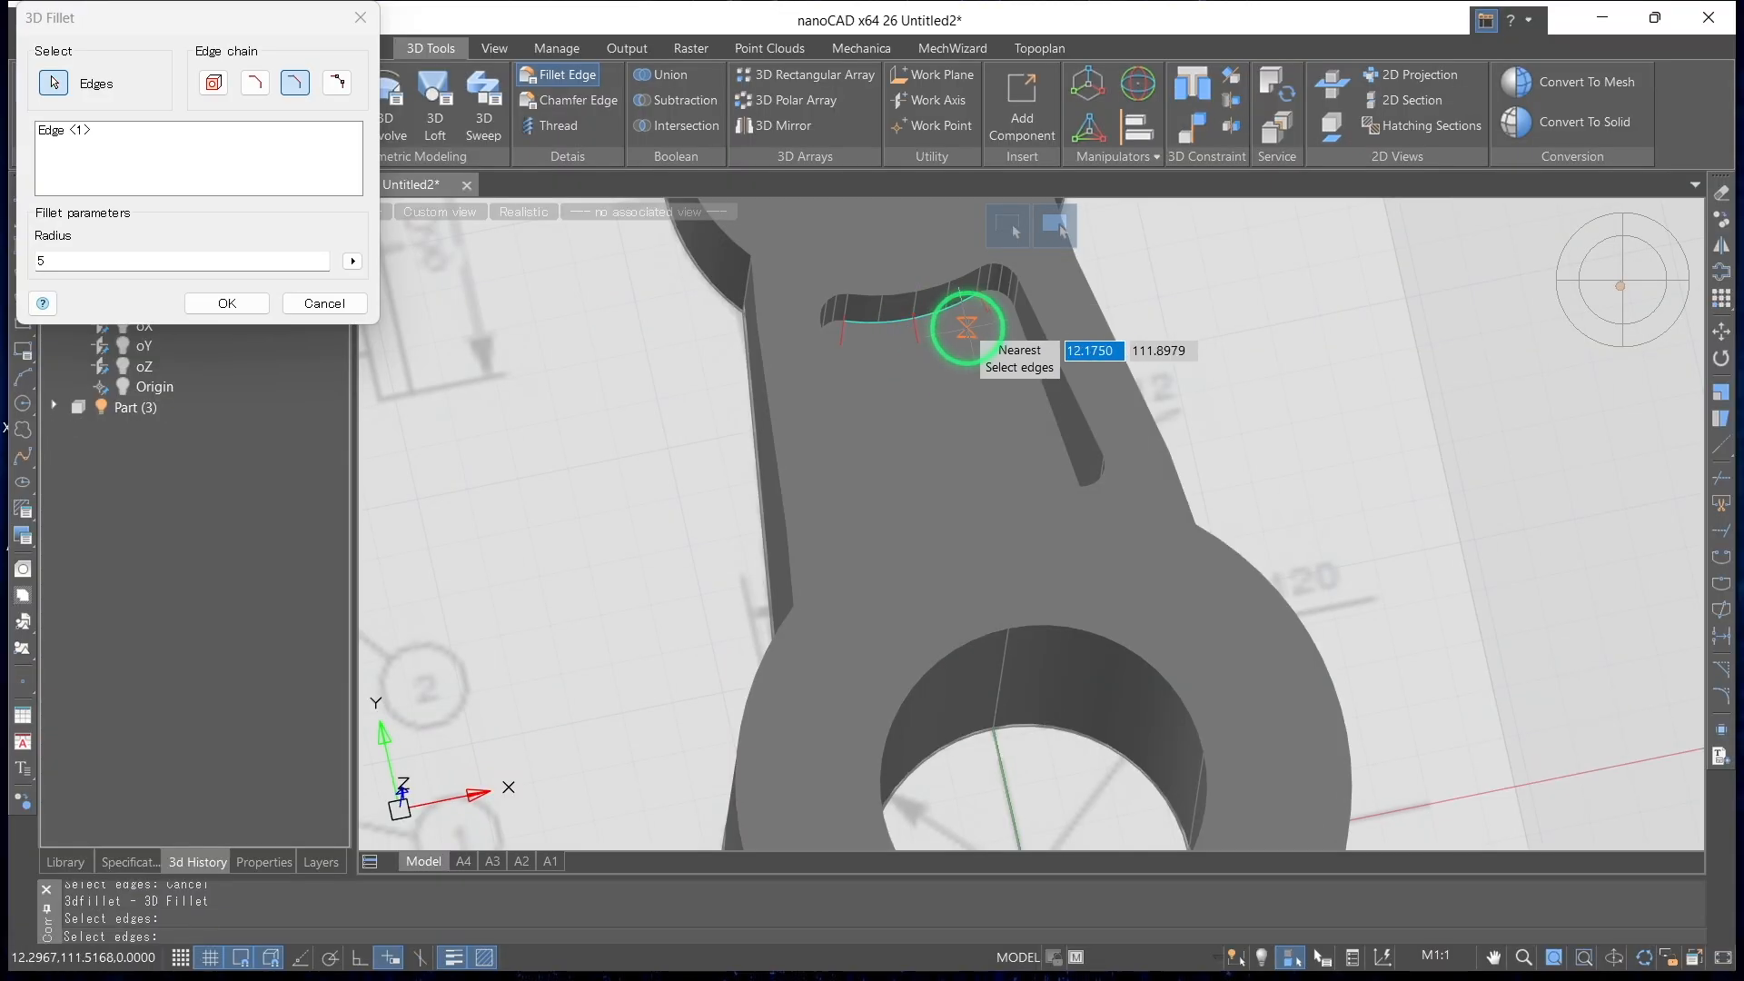
Fillet the edges around the floor of the arm's recess with radius 5
{"action": "scroll", "coordinate": [972, 307], "scroll_direction": "up", "scroll_amount": 4}
{"action": "left_click", "coordinate": [1024, 266]}
{"action": "left_click", "coordinate": [1076, 332]}
{"action": "middle_click_drag", "start_coordinate": [1055, 397], "coordinate": [1118, 554], "text": "shift"}
{"action": "left_click", "coordinate": [1136, 597]}
{"action": "left_click", "coordinate": [1024, 607]}
{"action": "middle_click_drag", "start_coordinate": [1024, 606], "coordinate": [671, 400], "text": "shift"}
{"action": "left_click", "coordinate": [250, 308]}
Inspect the filleted recess, switch to the top view and start a planar sketch on the large boss's end face
{"action": "scroll", "coordinate": [523, 415], "scroll_direction": "down", "scroll_amount": 9}
{"action": "middle_click_drag", "start_coordinate": [534, 430], "coordinate": [583, 446], "text": "shift"}
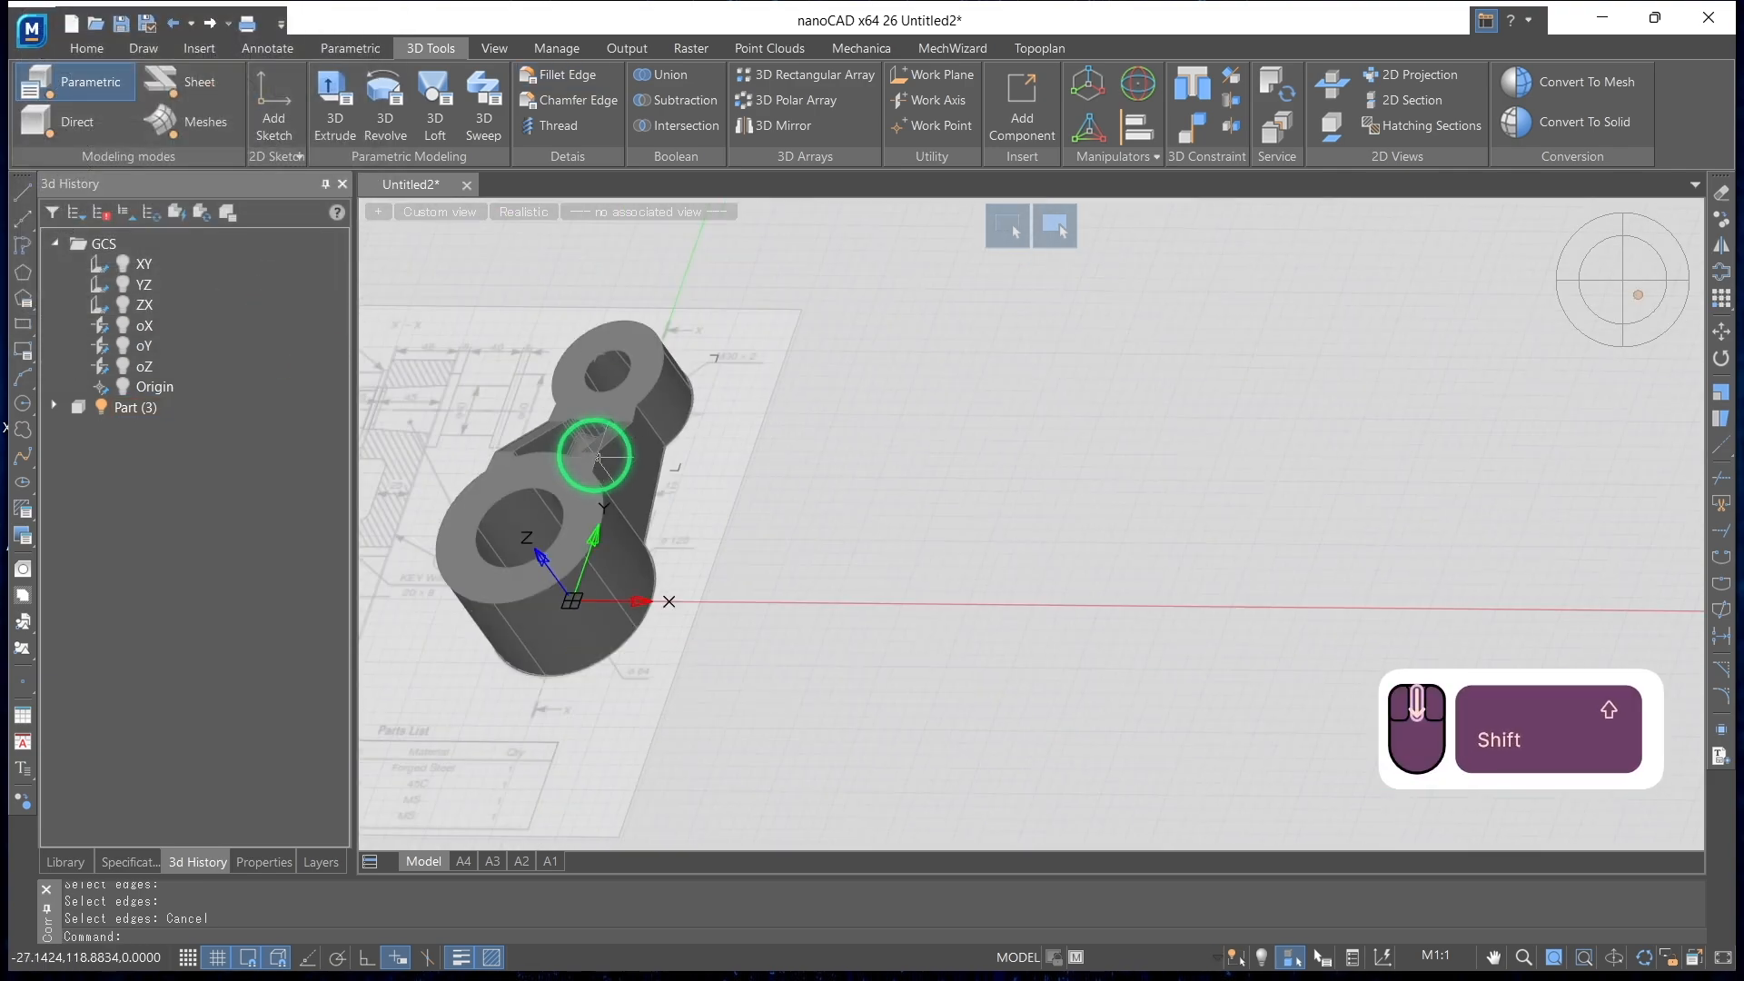
{"action": "middle_click_drag", "start_coordinate": [615, 596], "coordinate": [966, 676], "text": "shift"}
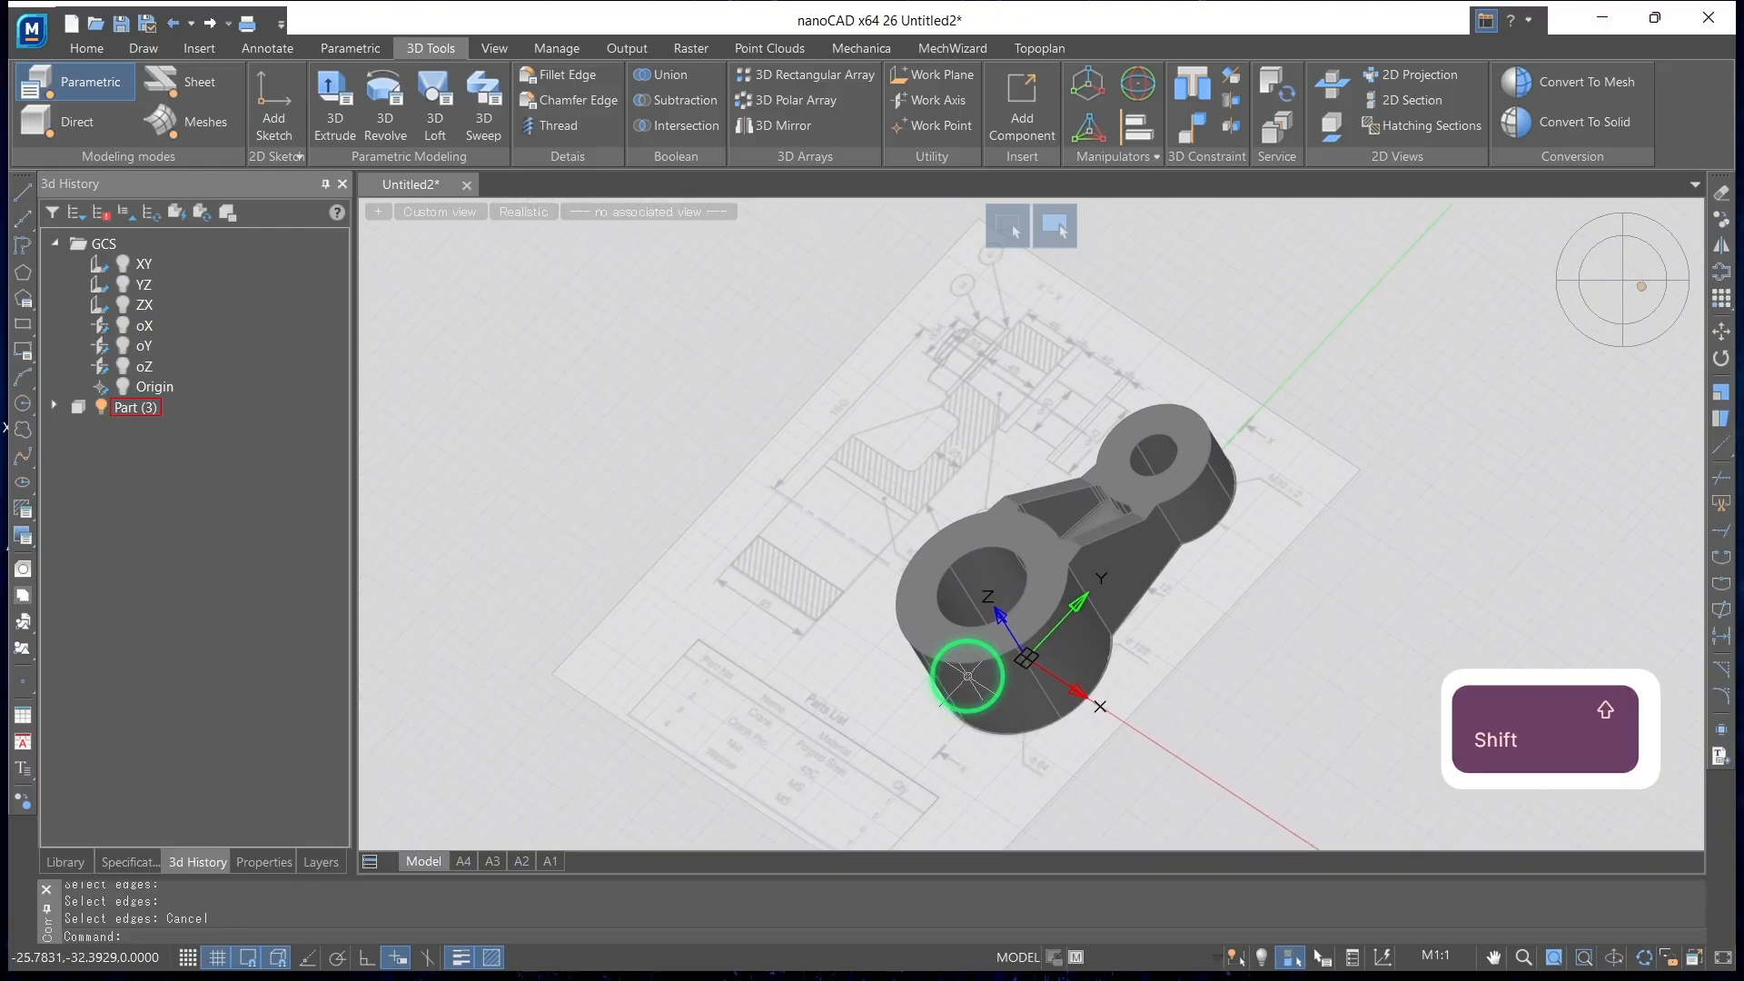
{"action": "middle_click_drag", "start_coordinate": [943, 611], "coordinate": [881, 559], "text": "shift"}
{"action": "scroll", "coordinate": [881, 561], "scroll_direction": "up", "scroll_amount": 3, "text": "shift"}
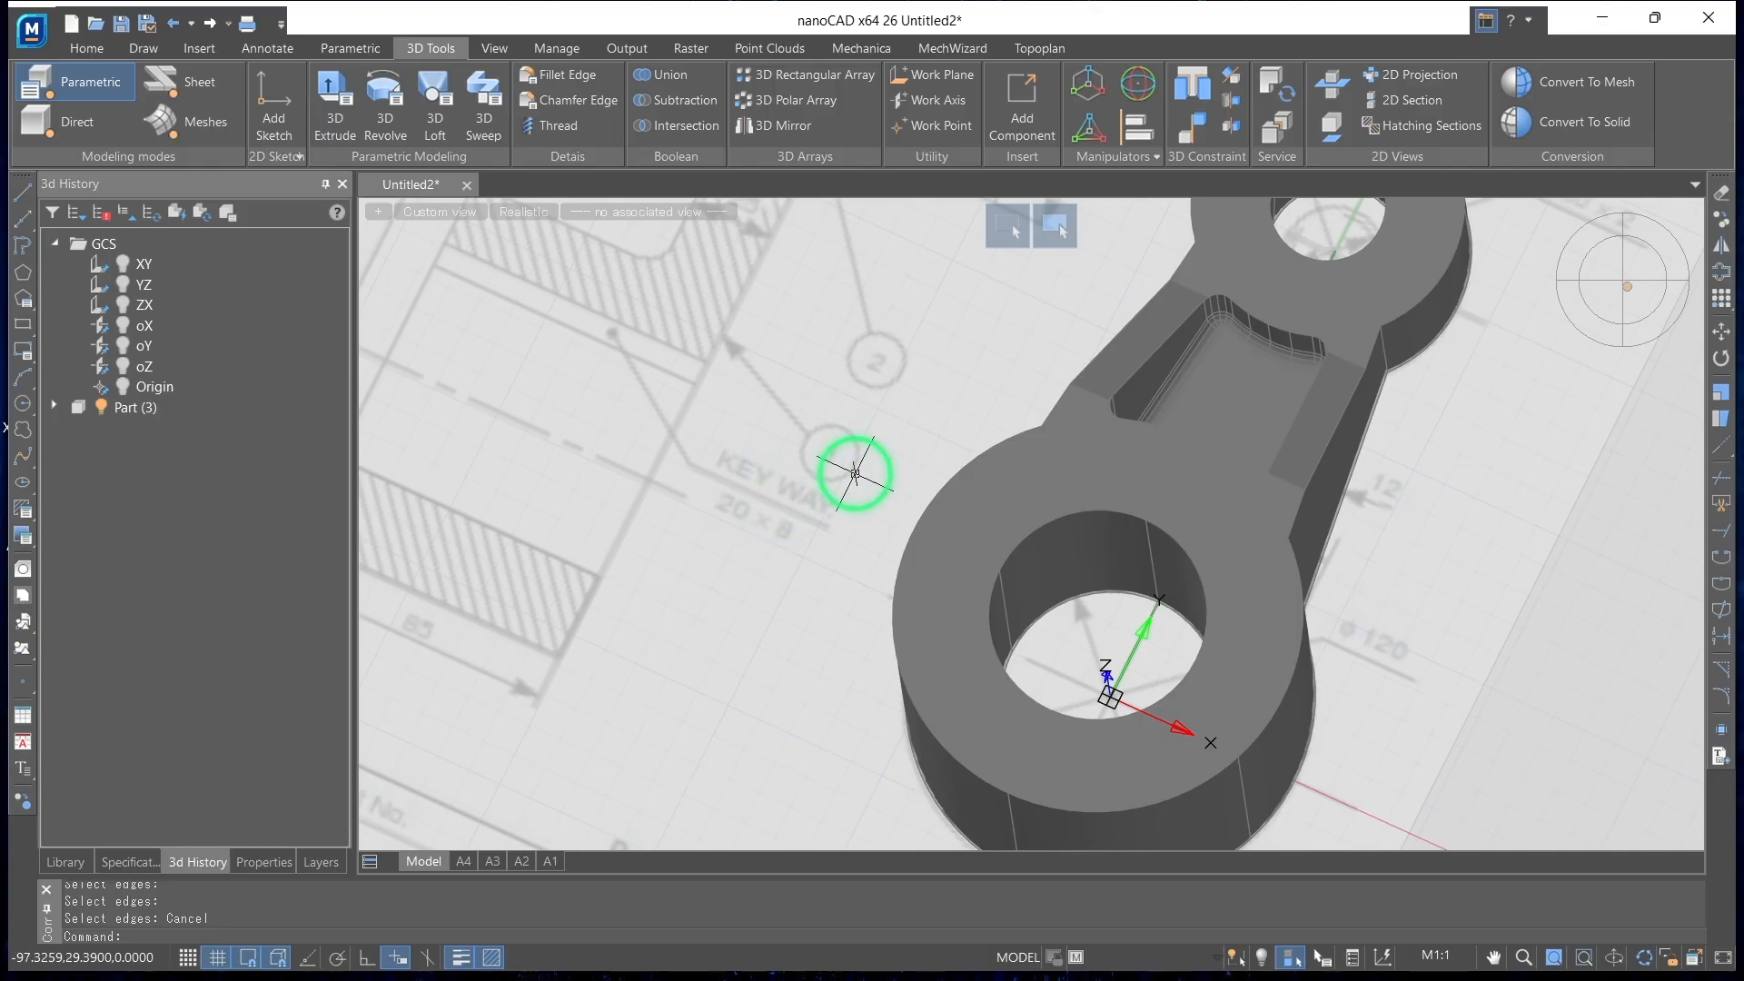
{"action": "mouse_move", "coordinate": [1633, 303]}
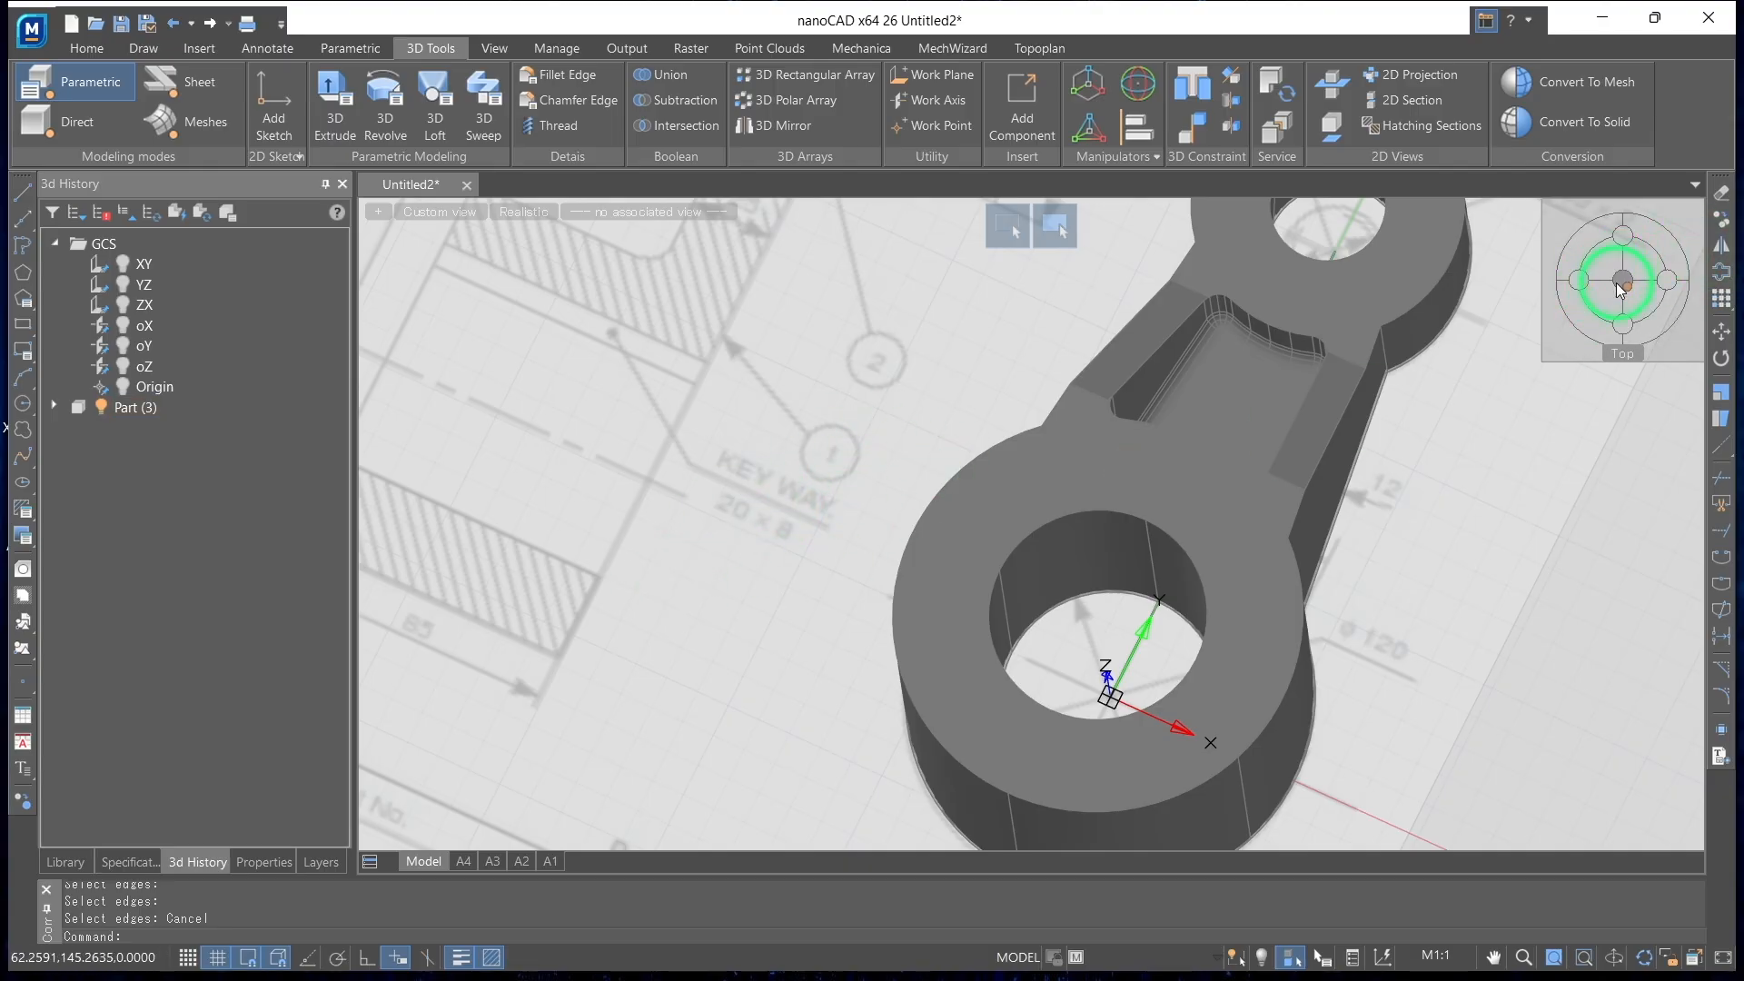
{"action": "left_click", "coordinate": [1622, 289]}
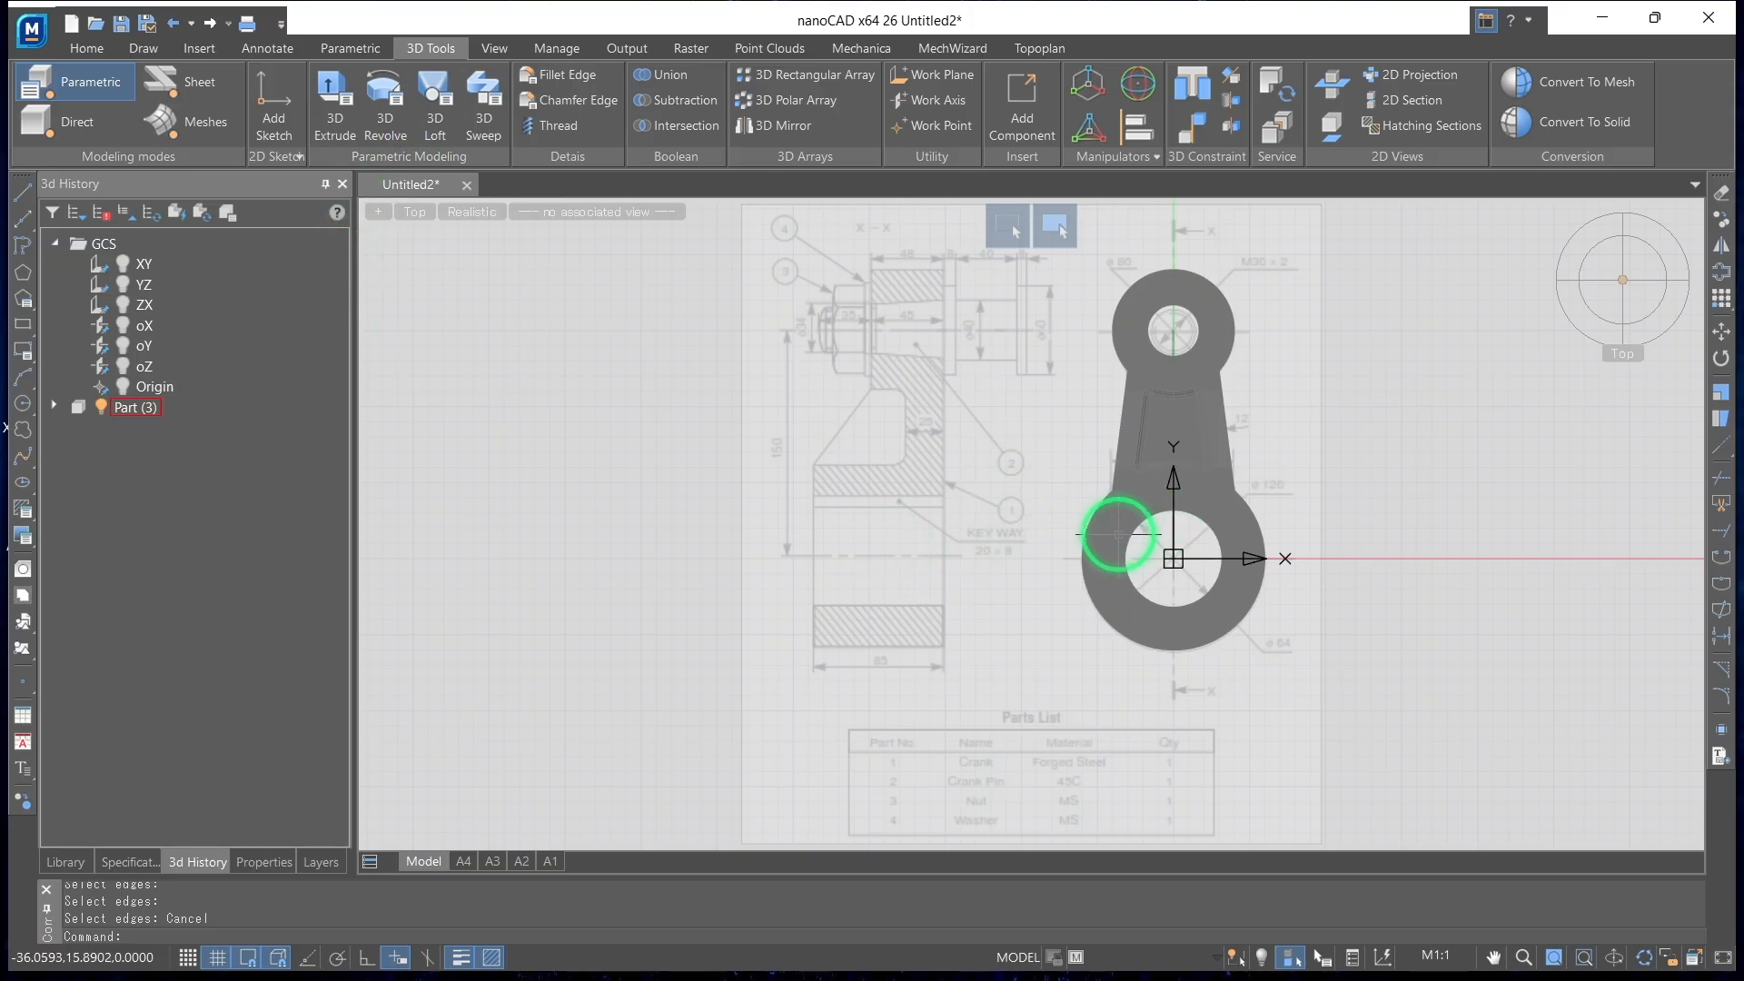
{"action": "left_click", "coordinate": [270, 119]}
{"action": "left_click", "coordinate": [1125, 548]}
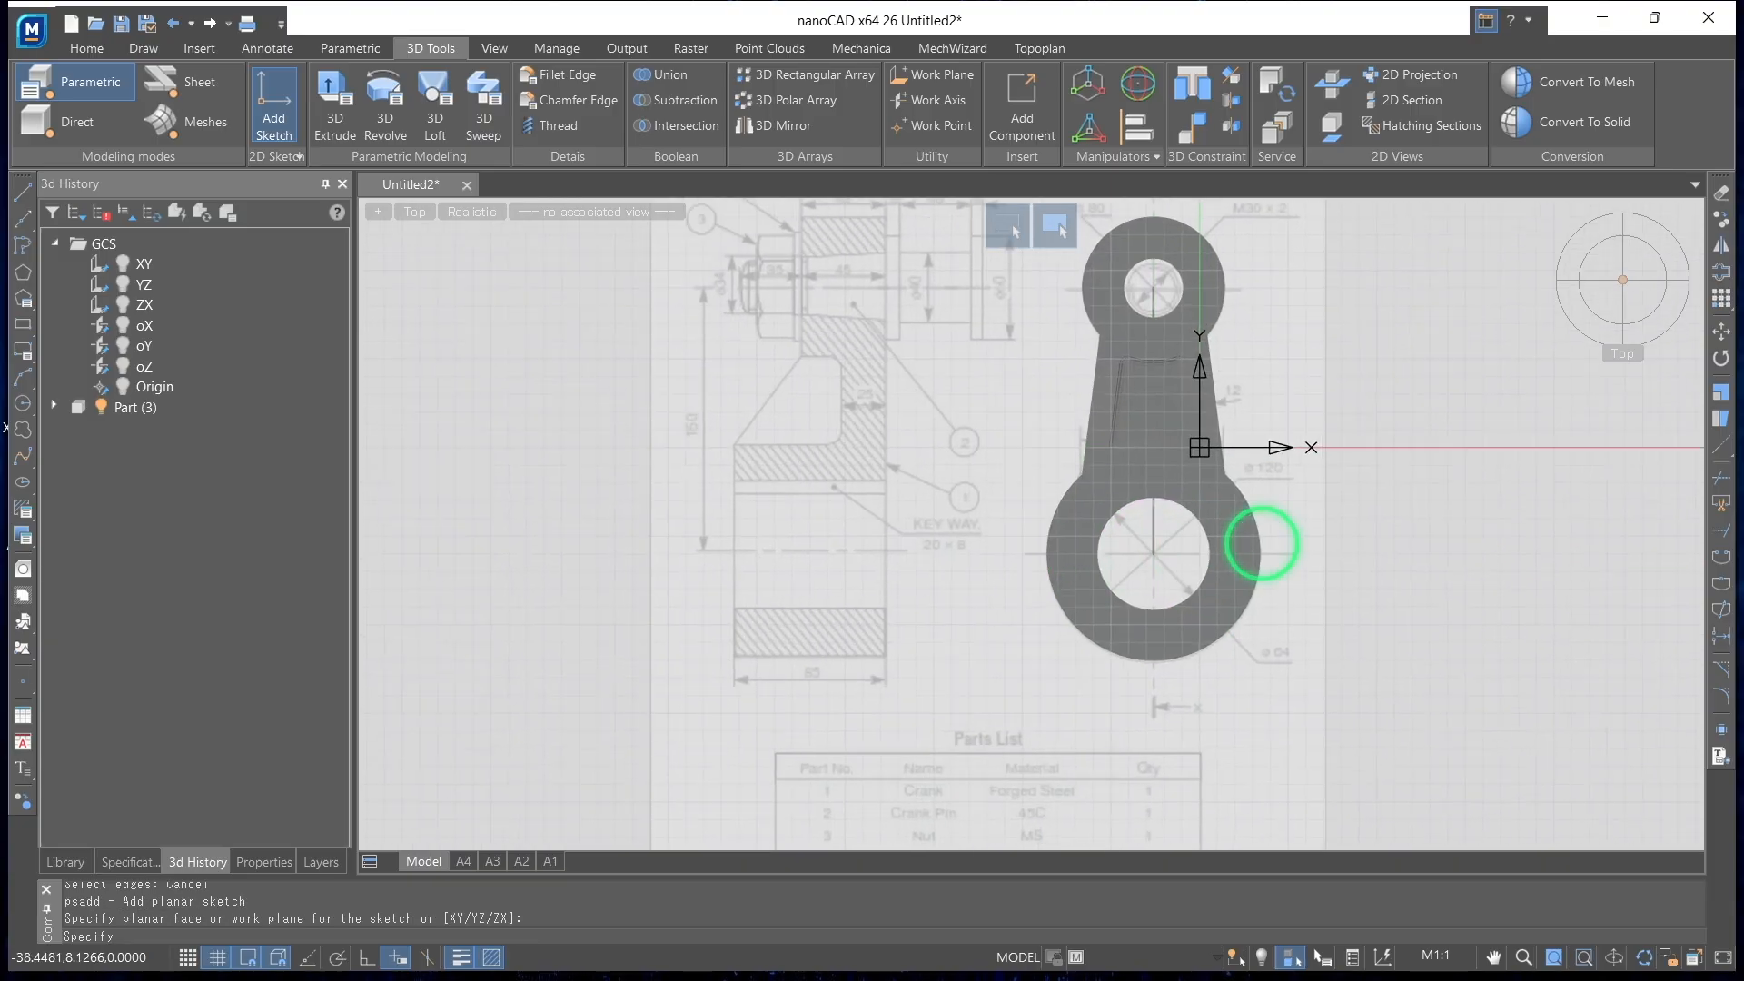
{"action": "key", "text": "ctrl+z"}
{"action": "key", "text": "ctrl+z"}
Sketch a circle over the large boss's bore, centred on the bore and reaching its edge
{"action": "left_click", "coordinate": [647, 89]}
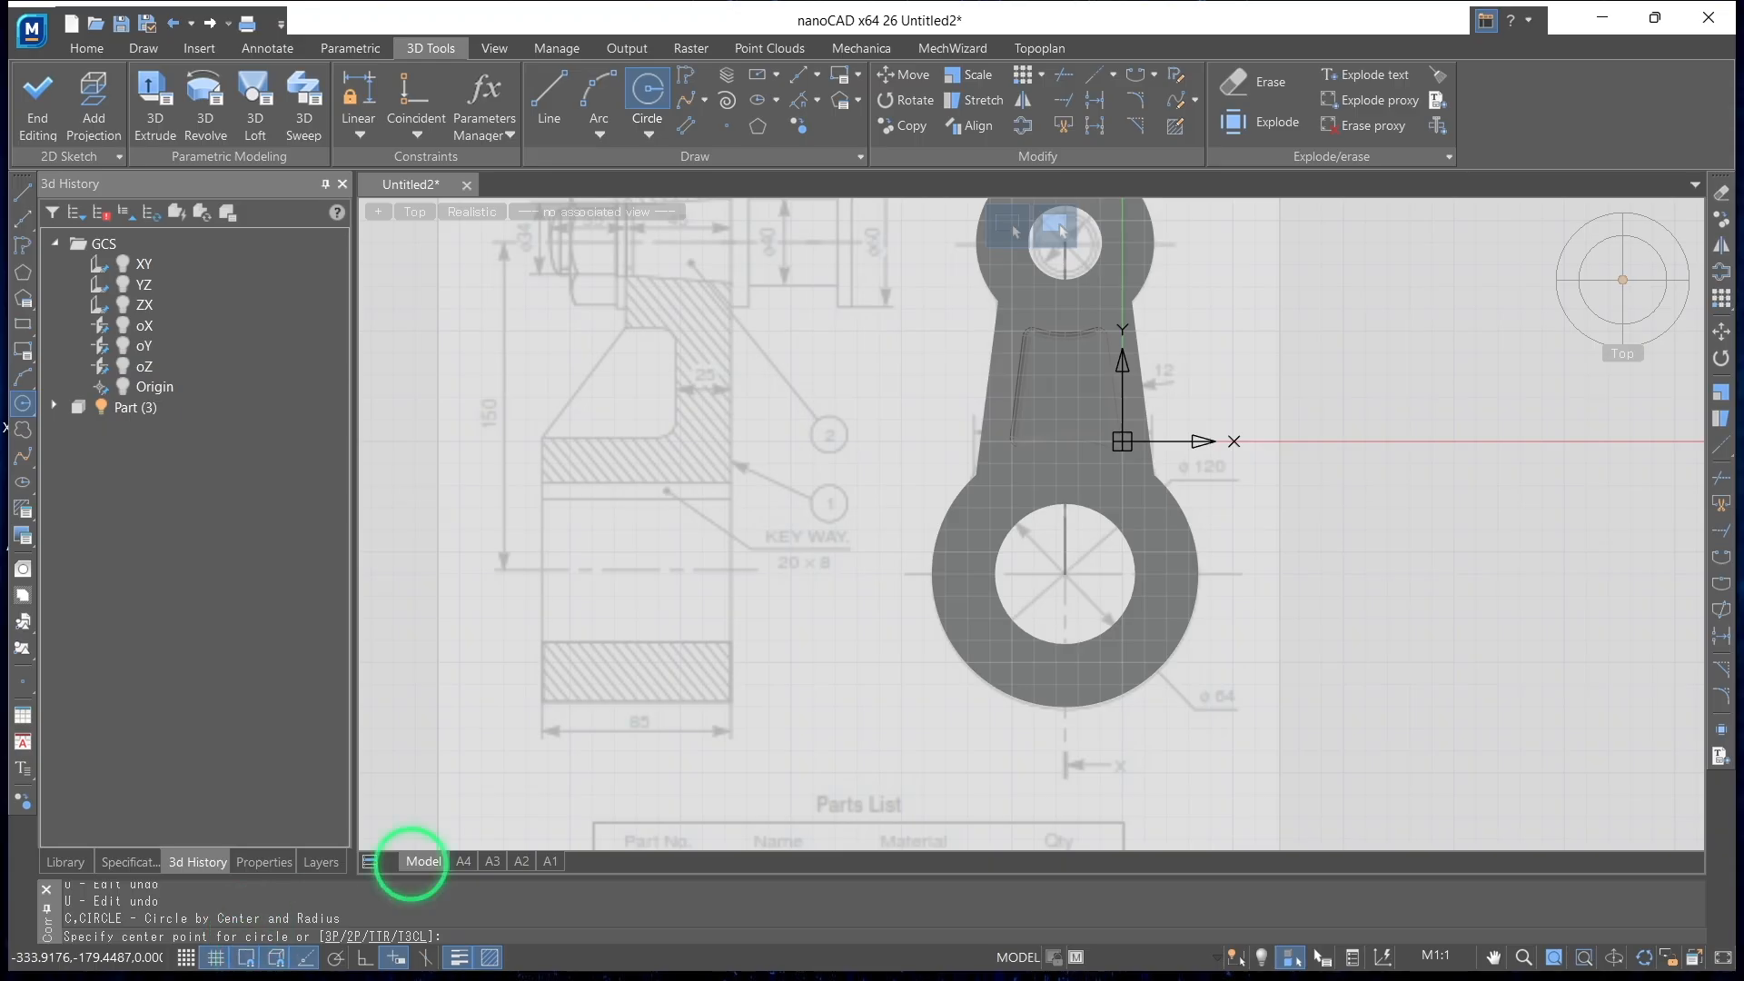
{"action": "left_click", "coordinate": [1063, 575]}
{"action": "left_click", "coordinate": [1072, 509]}
With Ortho on, draw an 8 mm line vertically upward from the top of the bore circle for the keyway
{"action": "left_click", "coordinate": [548, 98]}
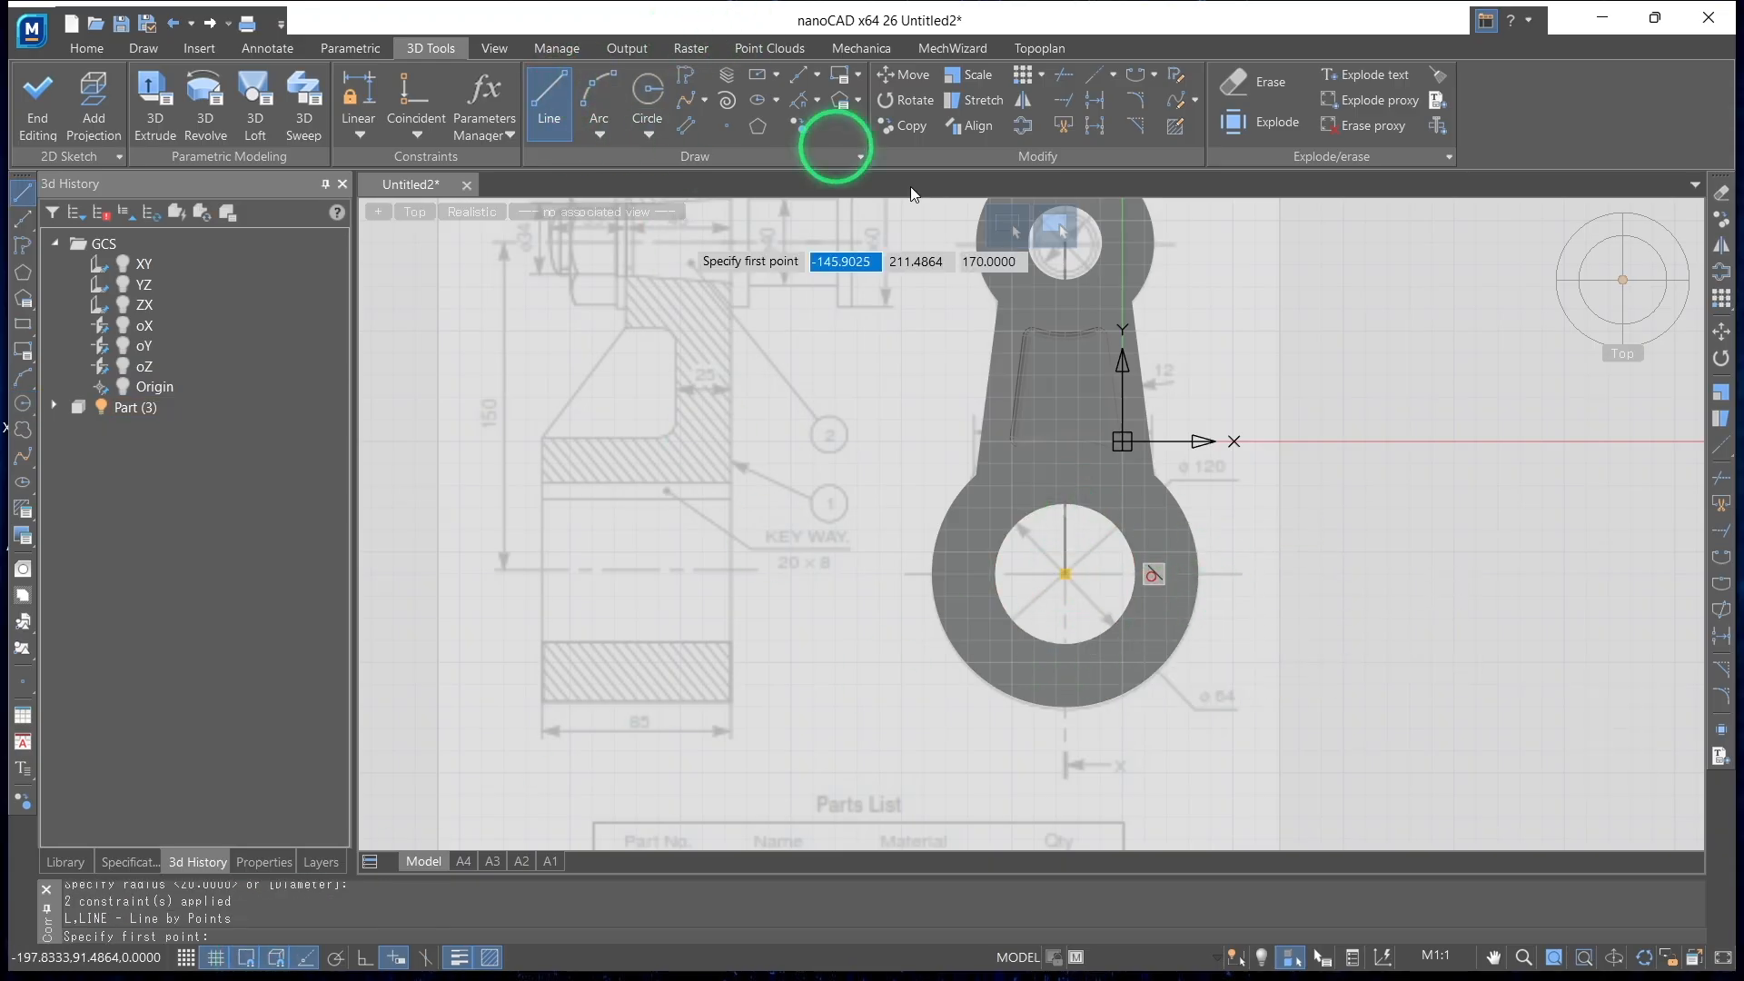
{"action": "scroll", "coordinate": [1104, 507], "scroll_direction": "up", "scroll_amount": 2}
{"action": "left_click", "coordinate": [1045, 495]}
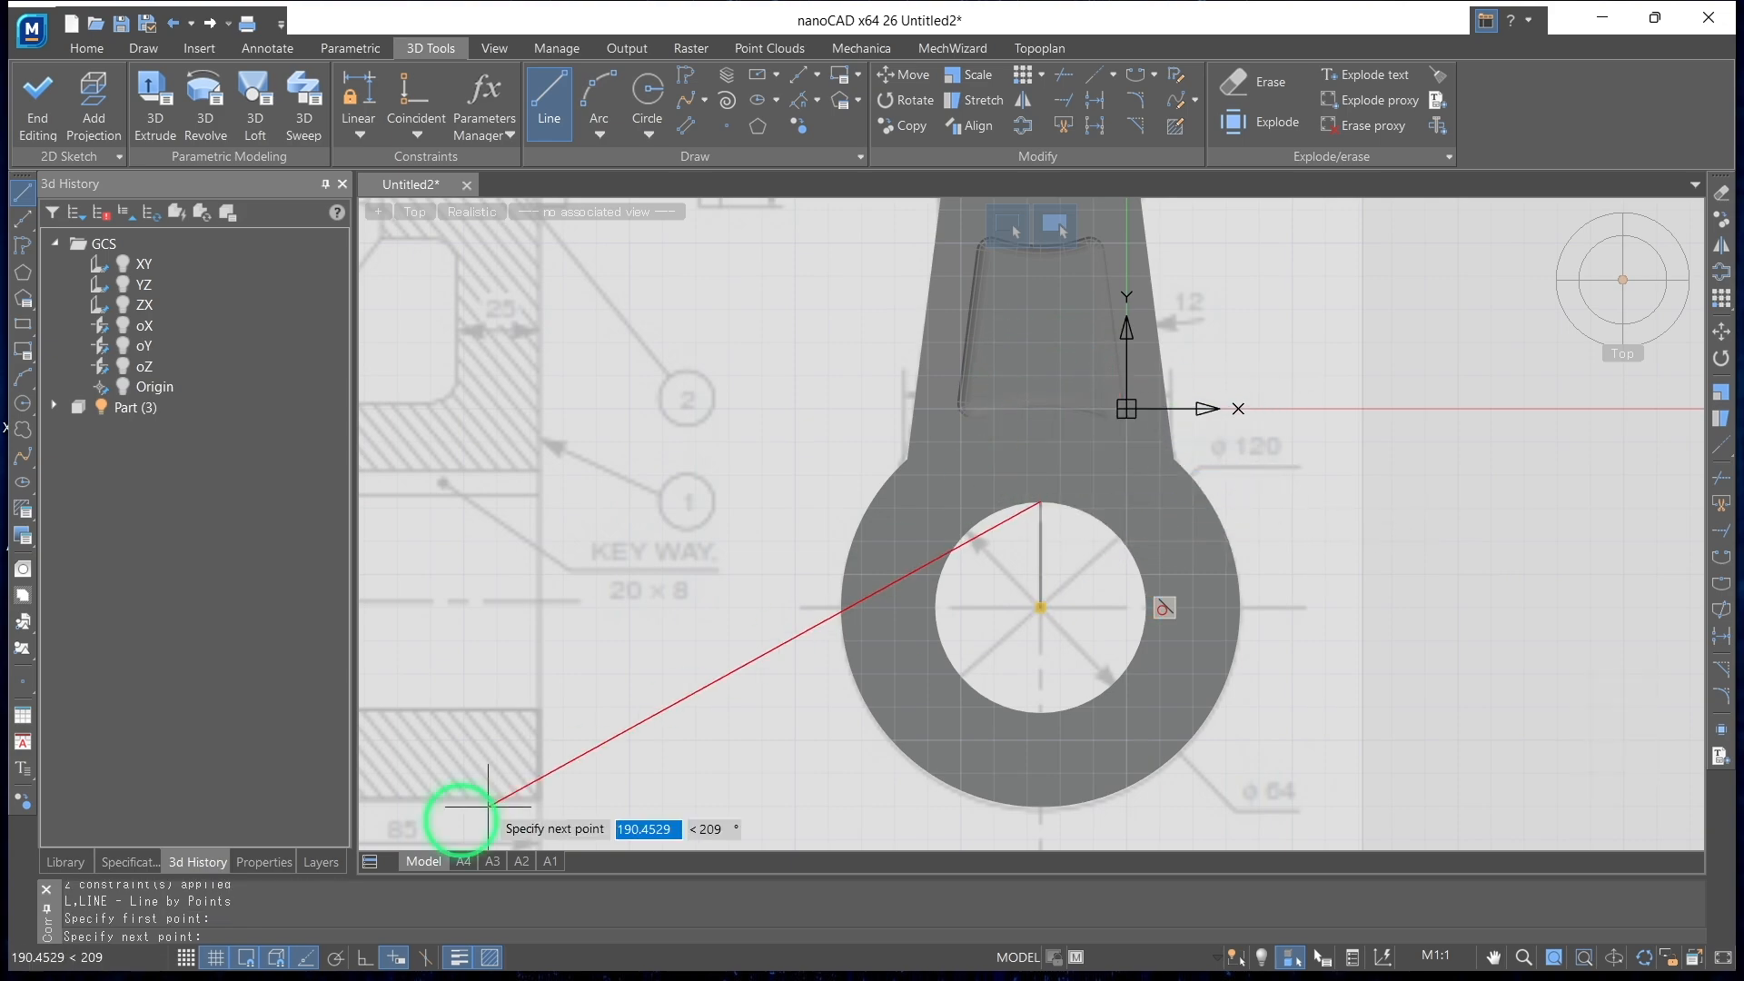
{"action": "left_click", "coordinate": [332, 959]}
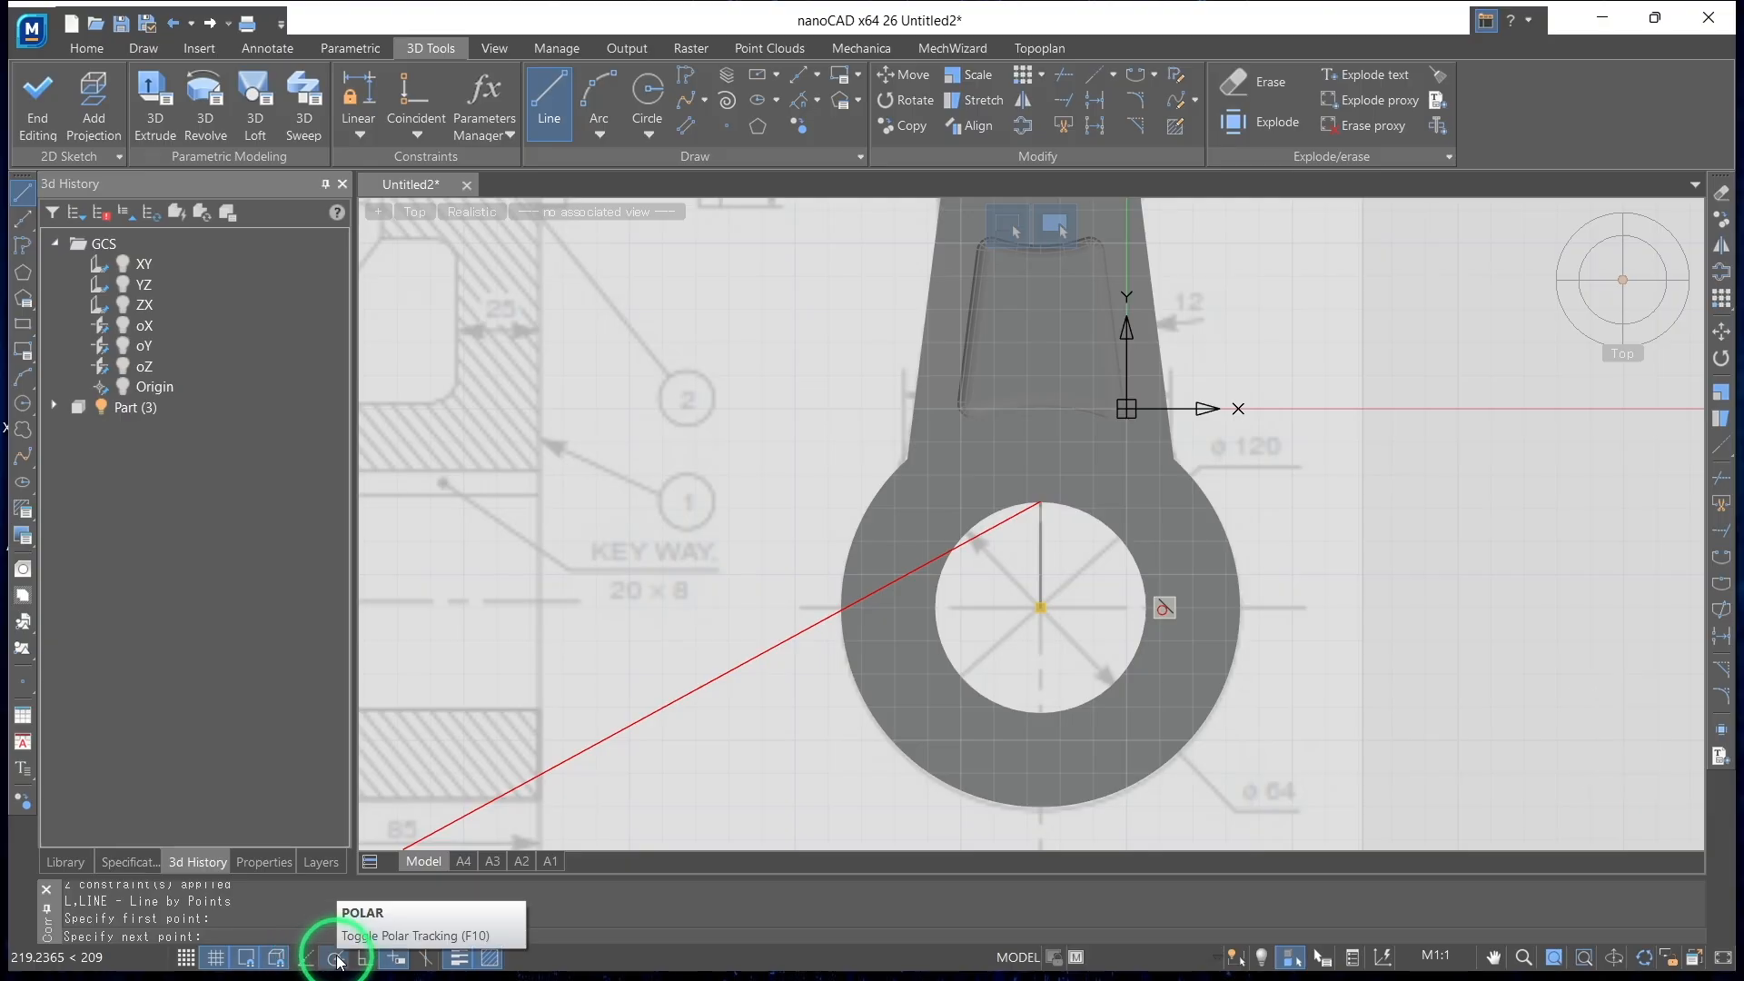
{"action": "left_click", "coordinate": [365, 958]}
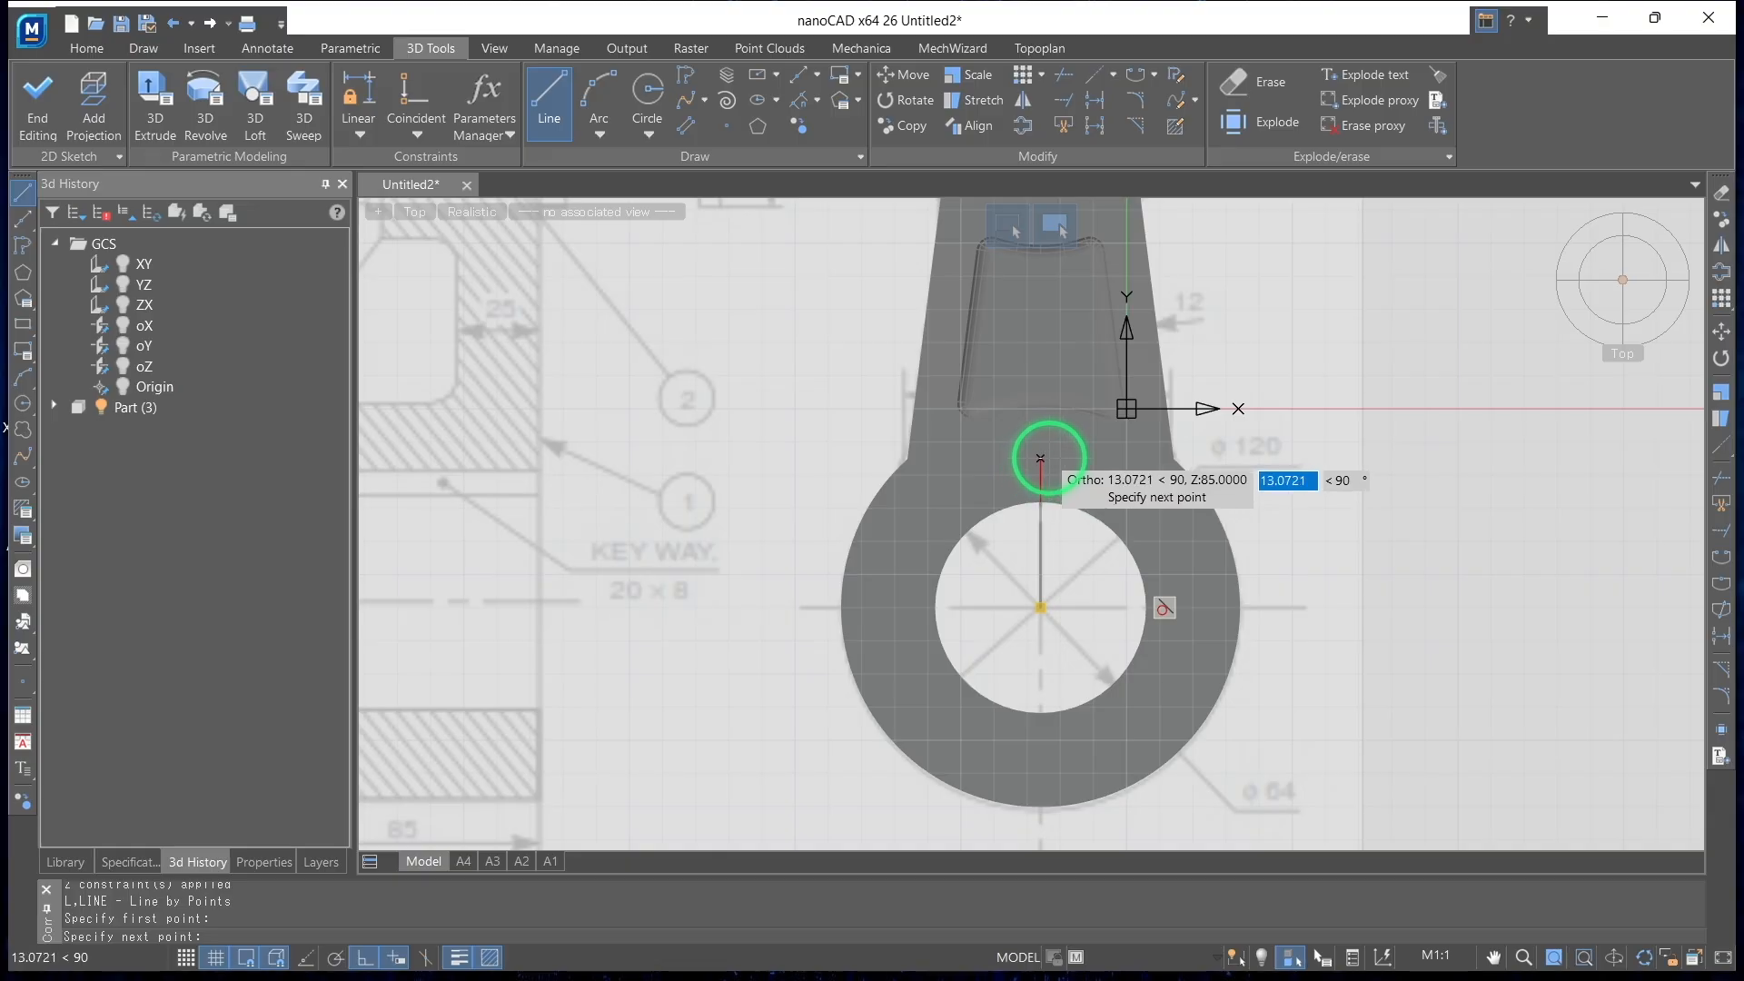
{"action": "type", "text": "8"}
{"action": "key", "text": "Return"}
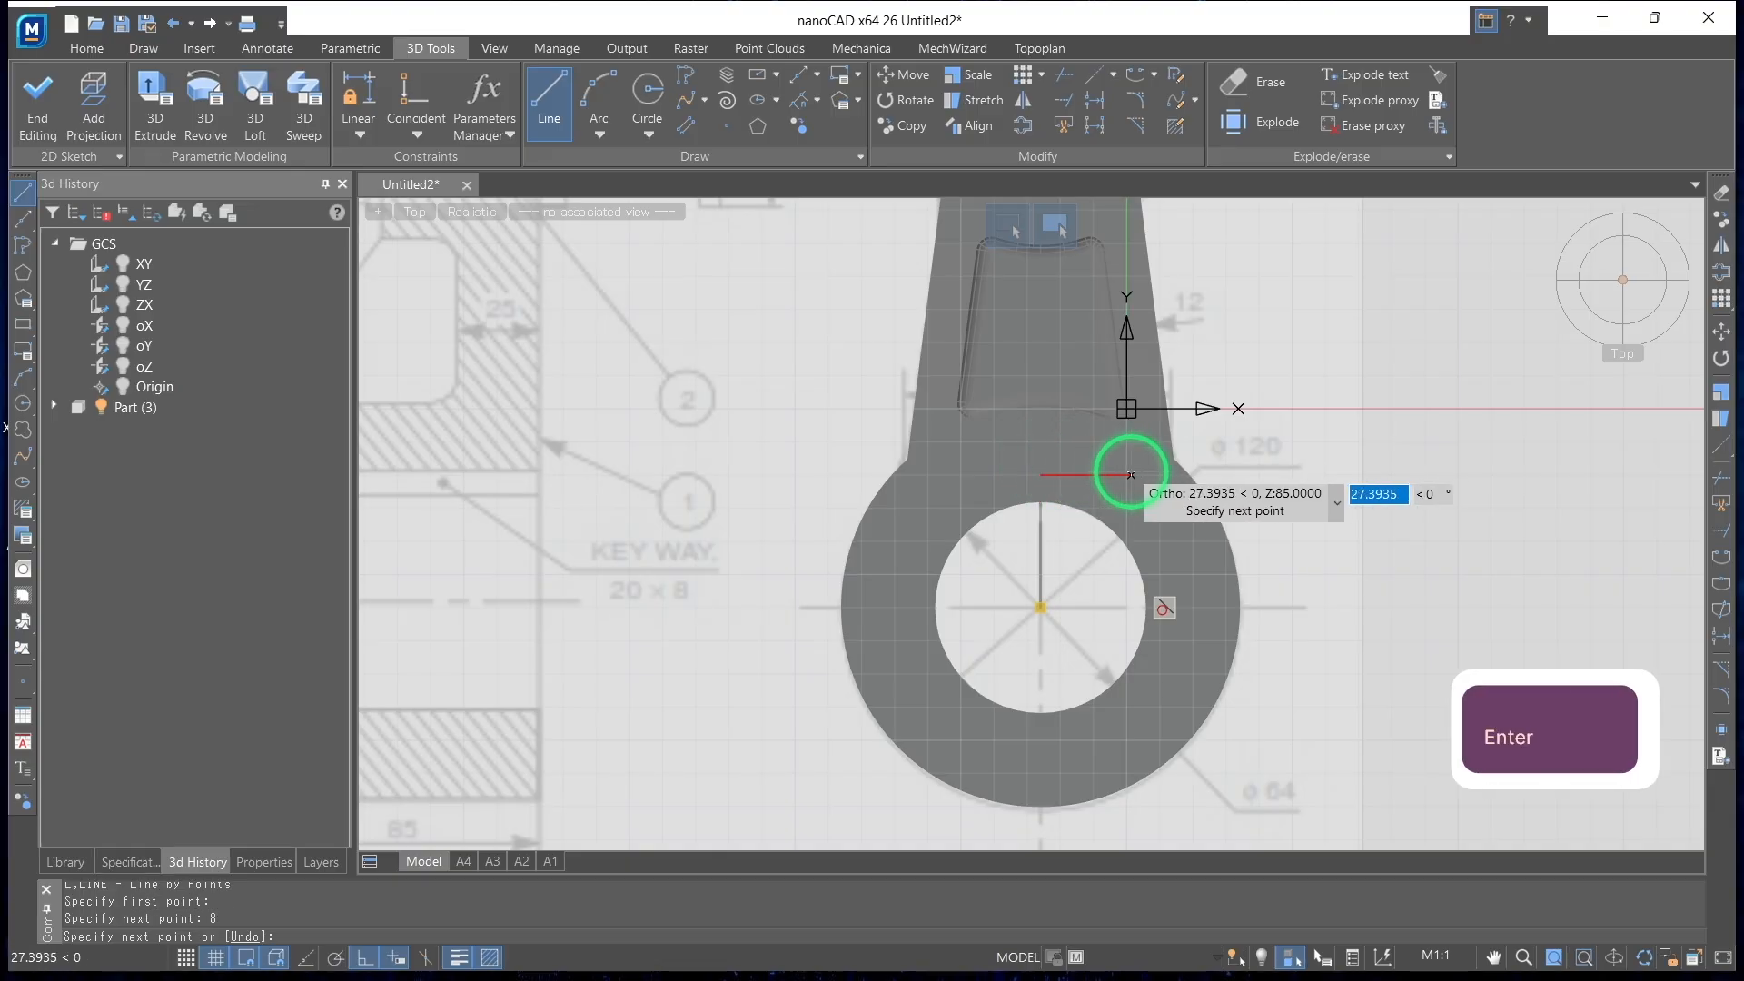
Continue the keyway outline 10 mm horizontally to the right and straight down to the bore circle
{"action": "type", "text": "20"}
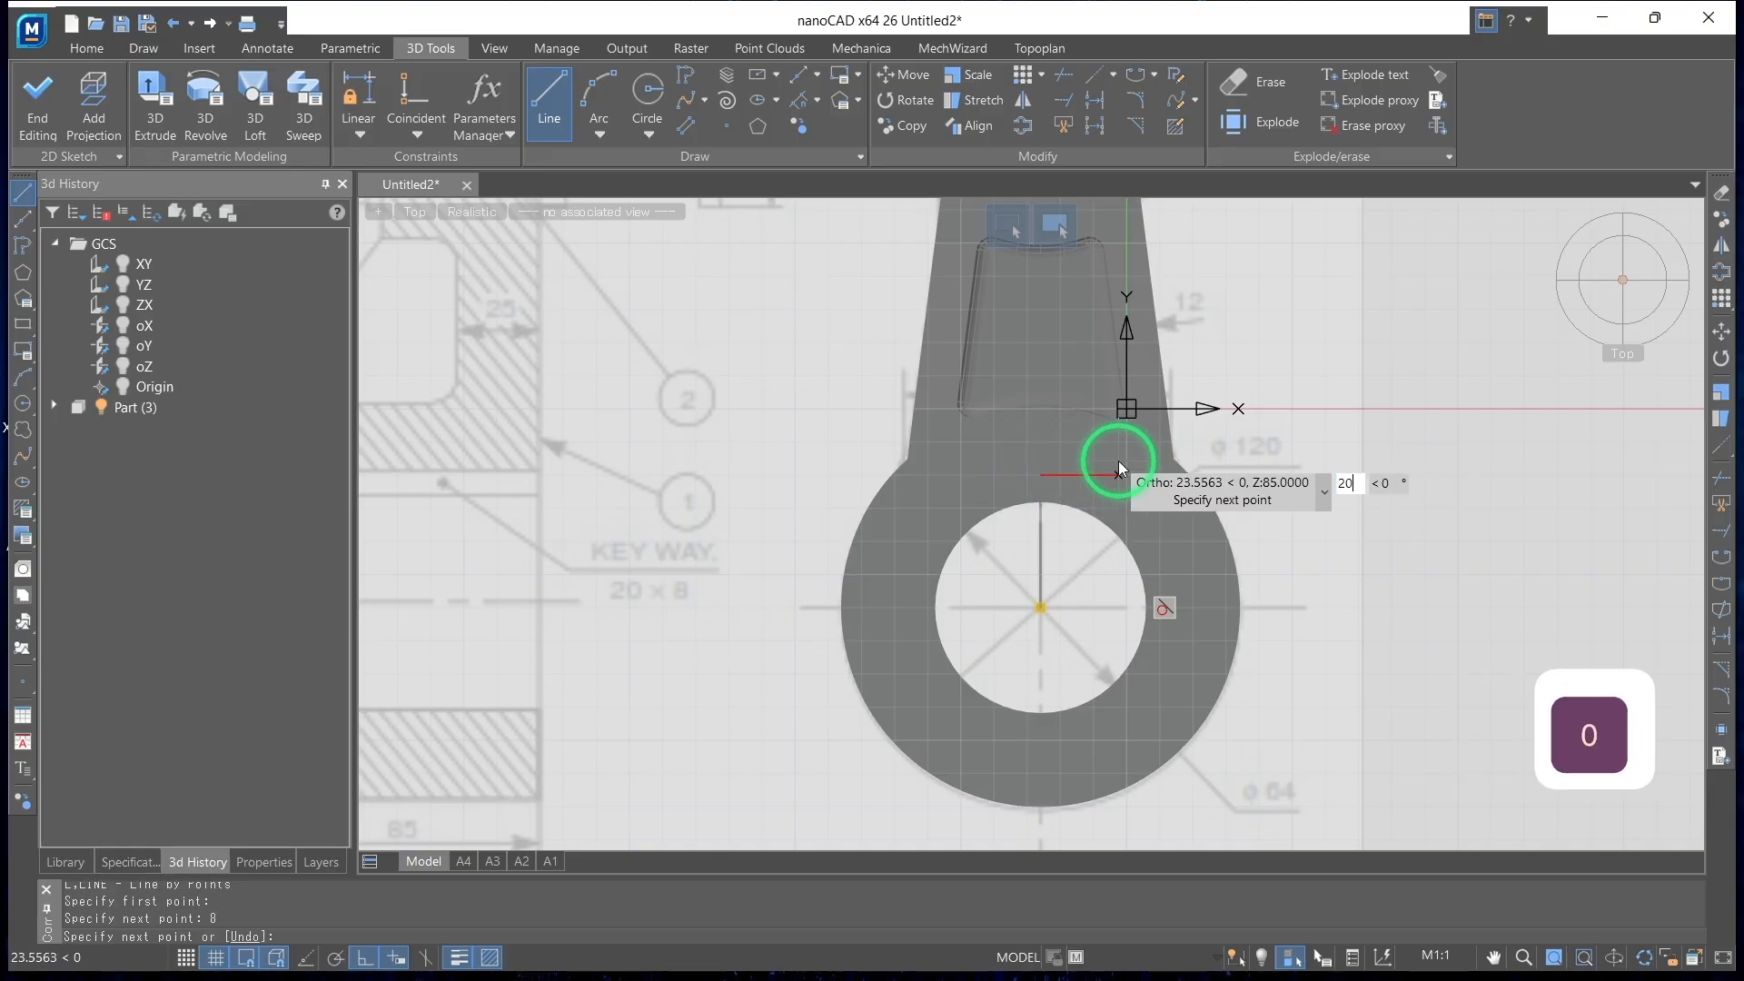
{"action": "key", "text": "BackSpace"}
{"action": "key", "text": "BackSpace"}
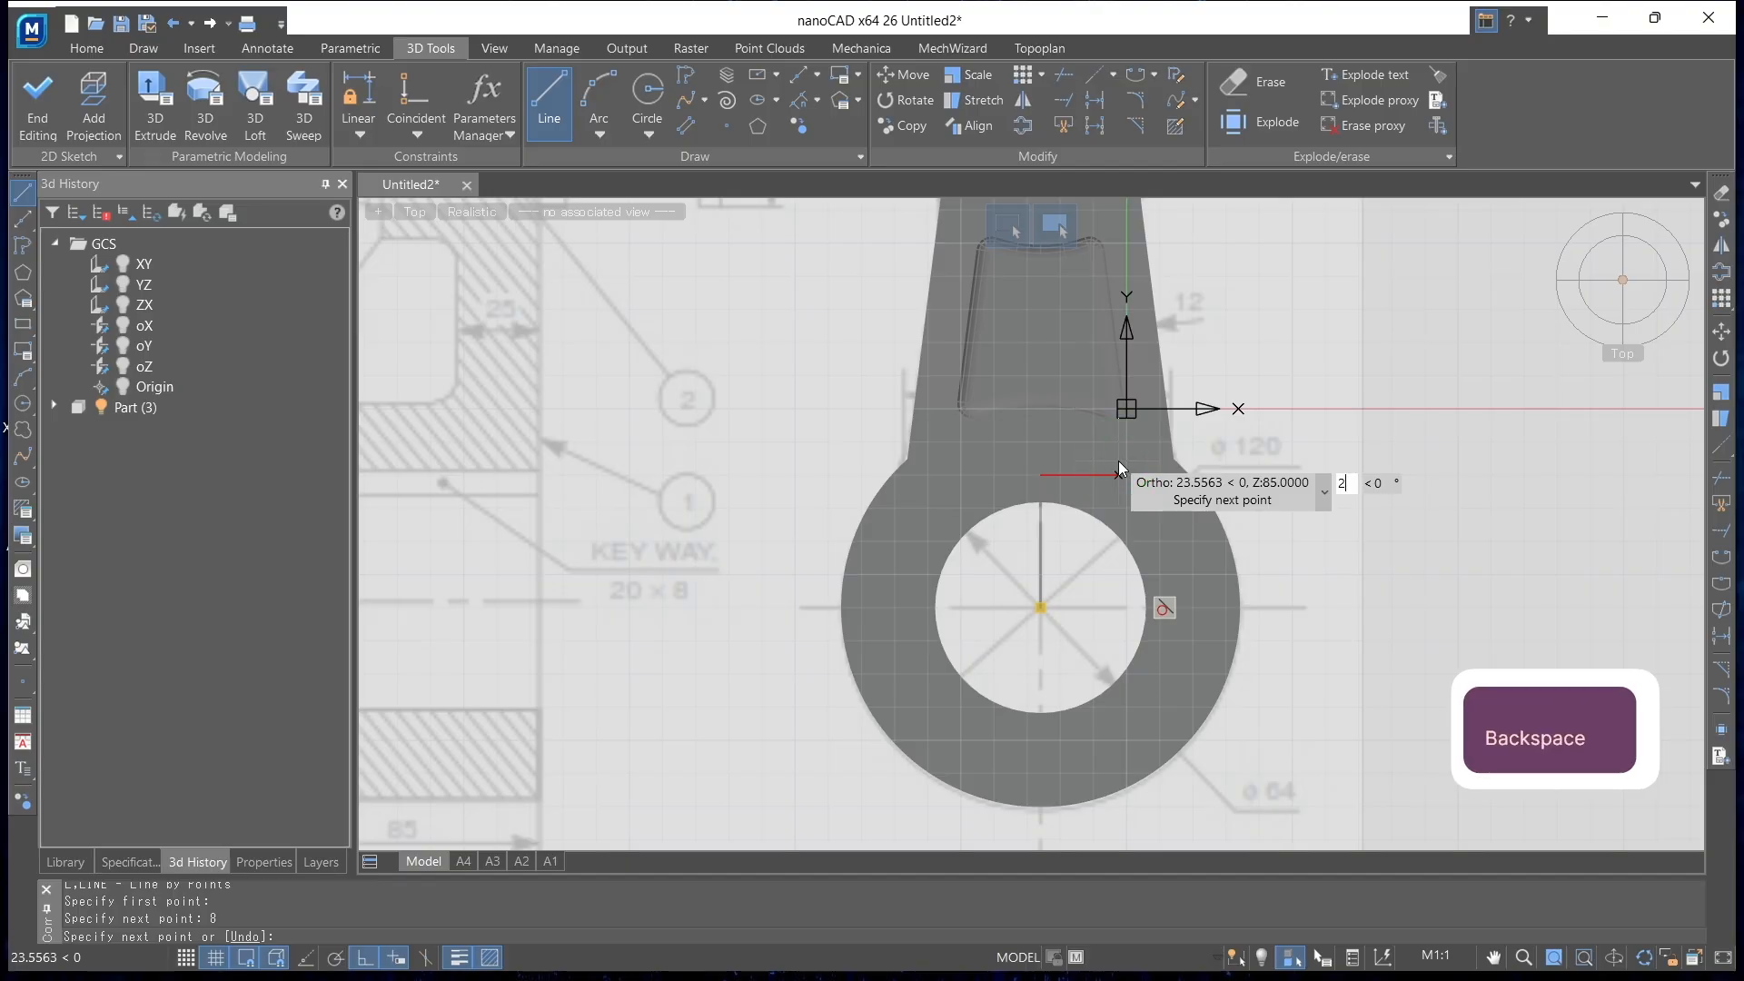
{"action": "type", "text": "10"}
{"action": "key", "text": "Return"}
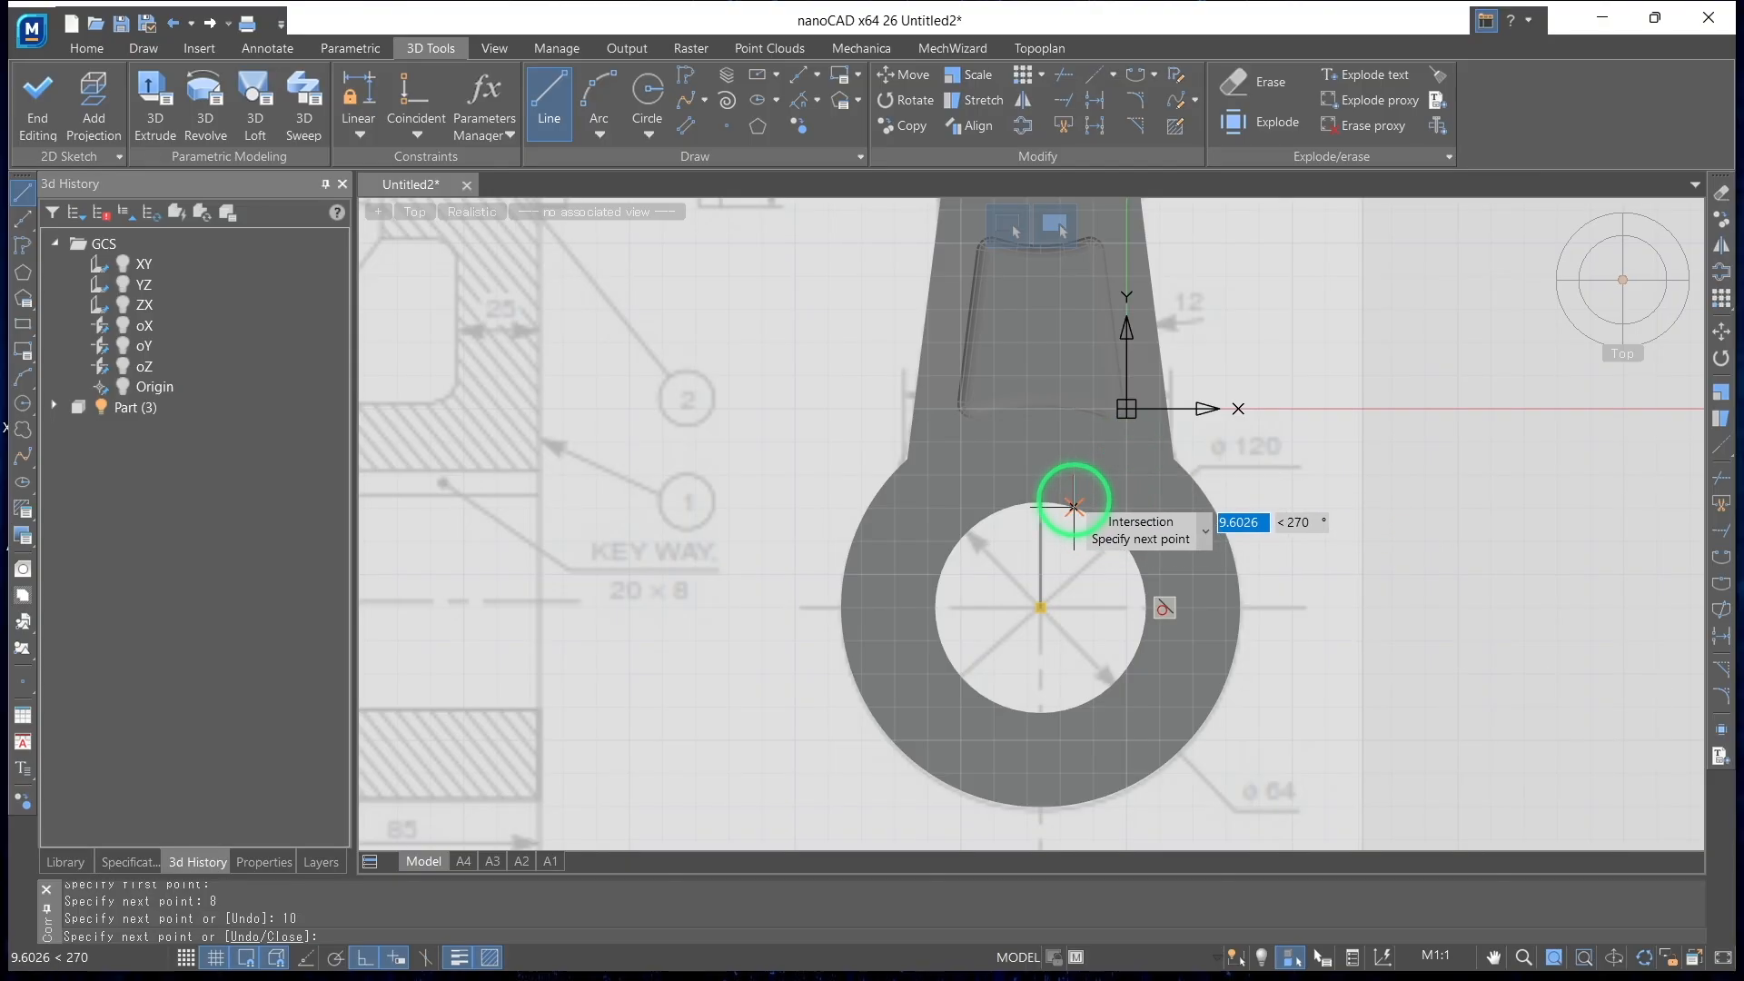
{"action": "key", "text": "Return"}
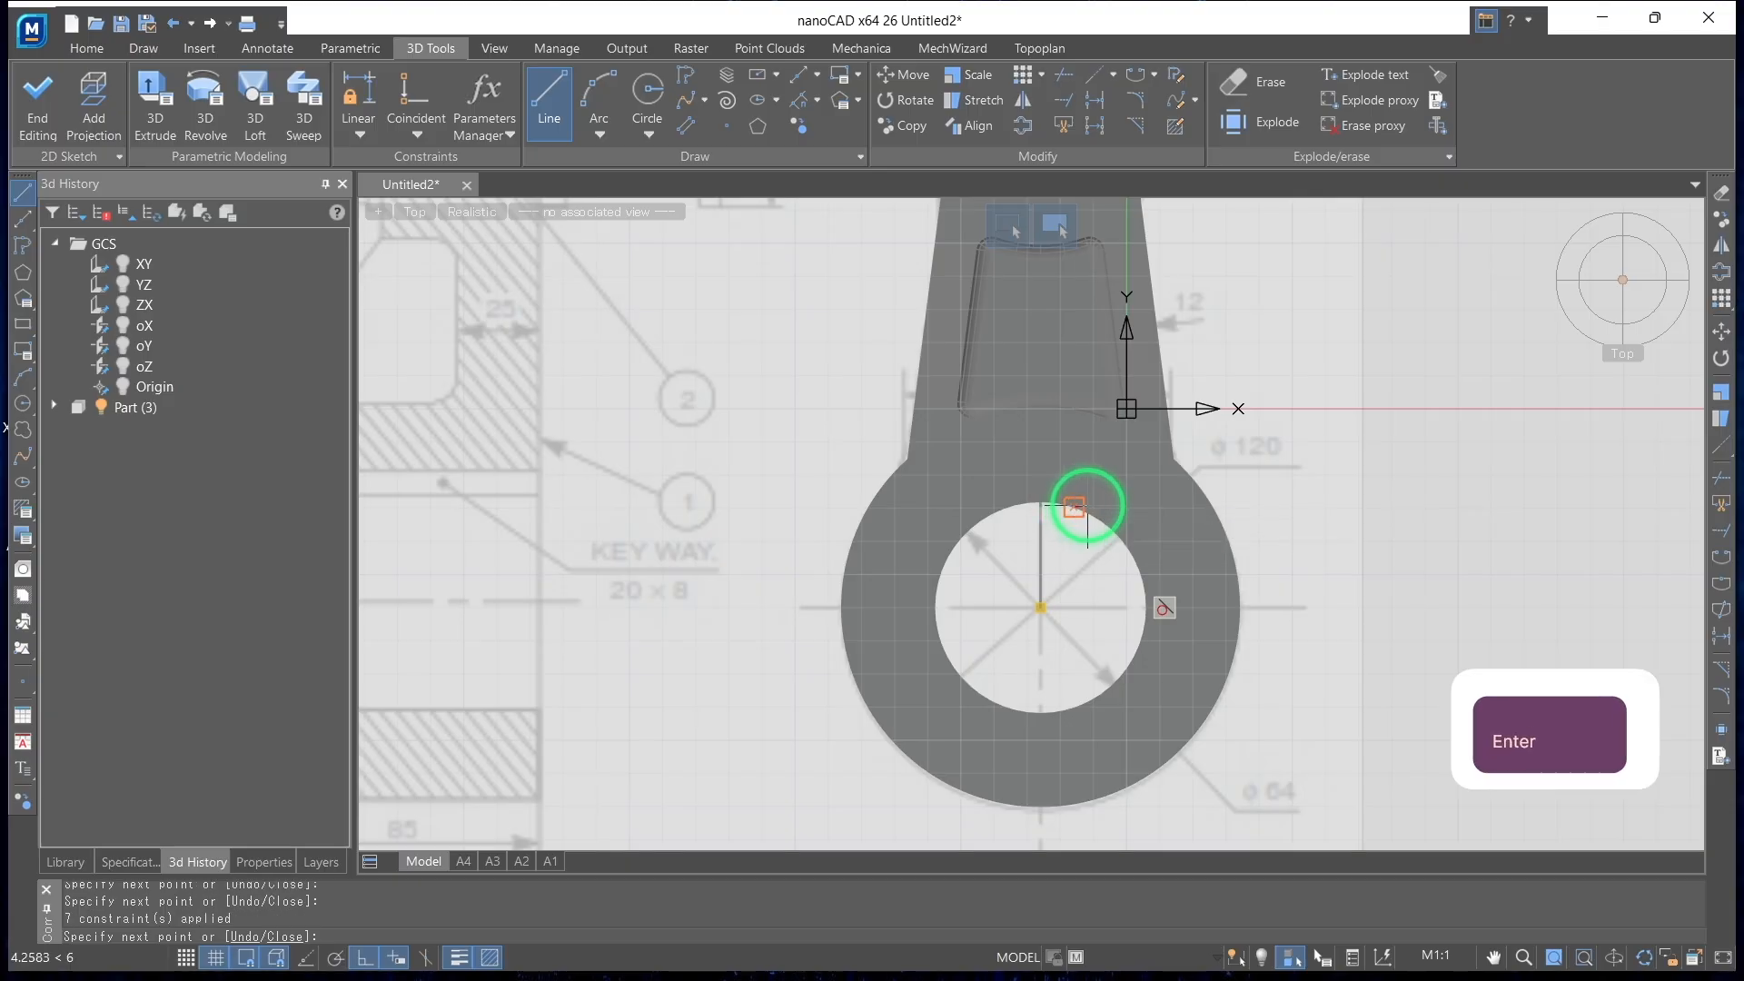
Set the model's visual style to 2D Wireframe so the keyway sketch shows through the large boss
{"action": "middle_click_drag", "start_coordinate": [1196, 542], "coordinate": [1206, 436], "text": "shift"}
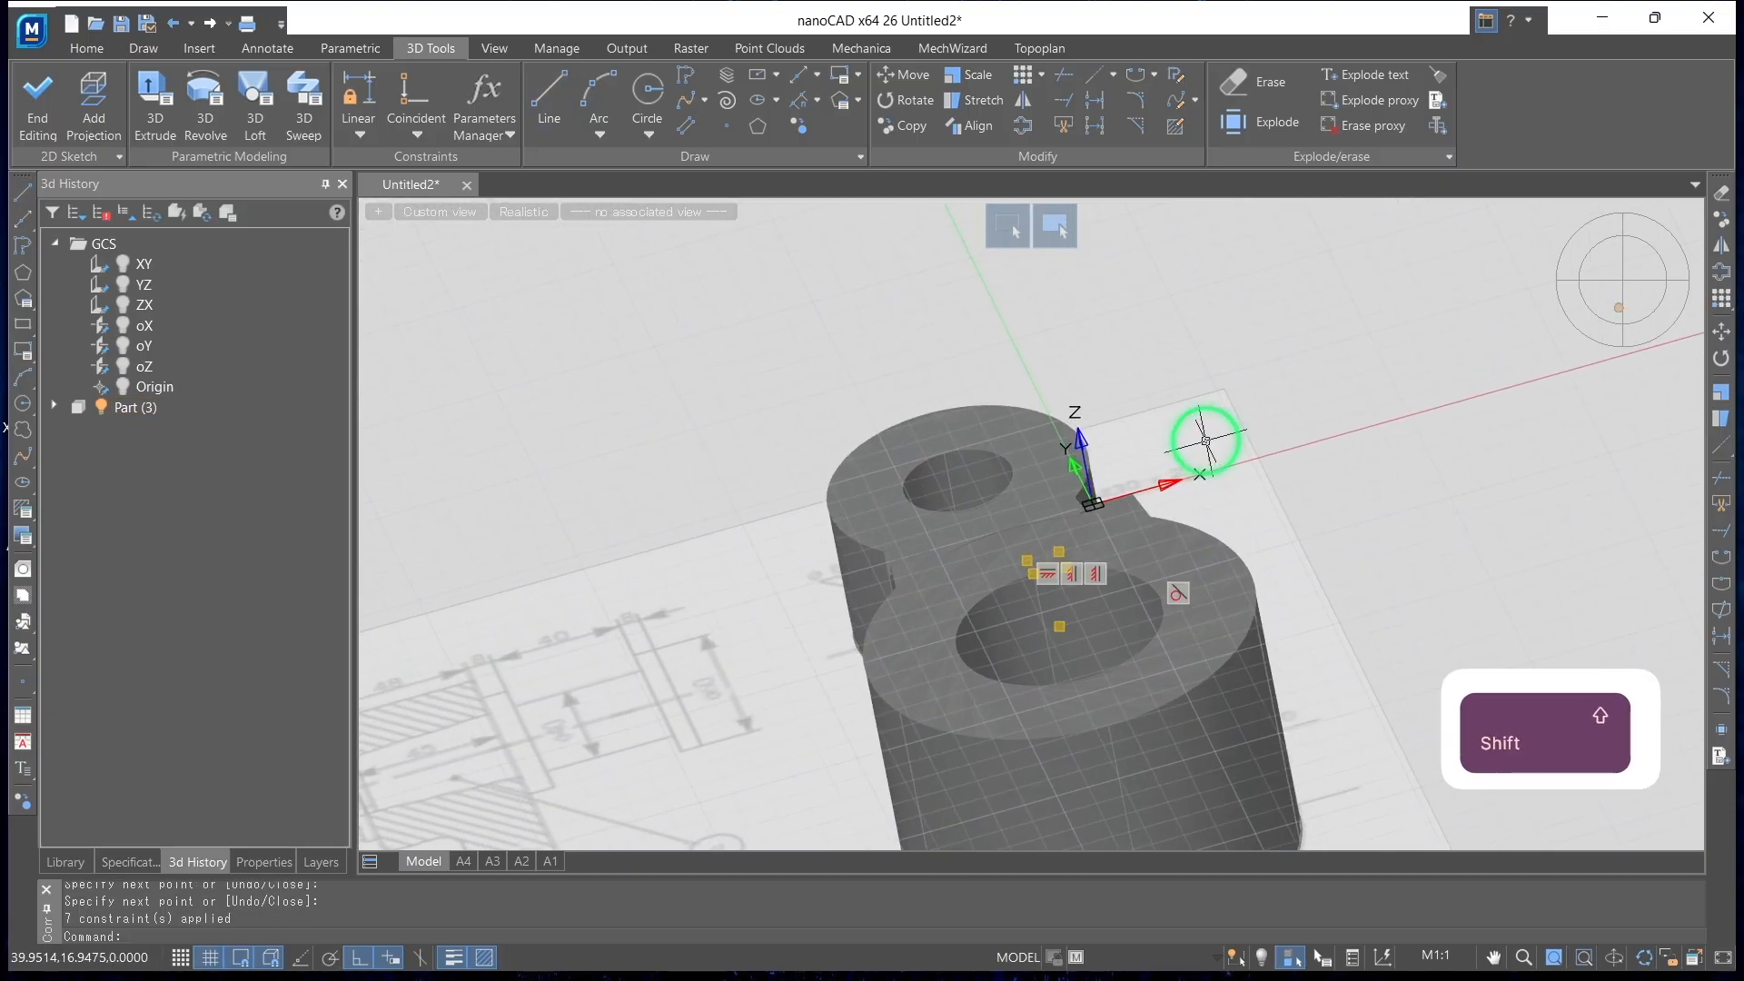
{"action": "left_click", "coordinate": [523, 216]}
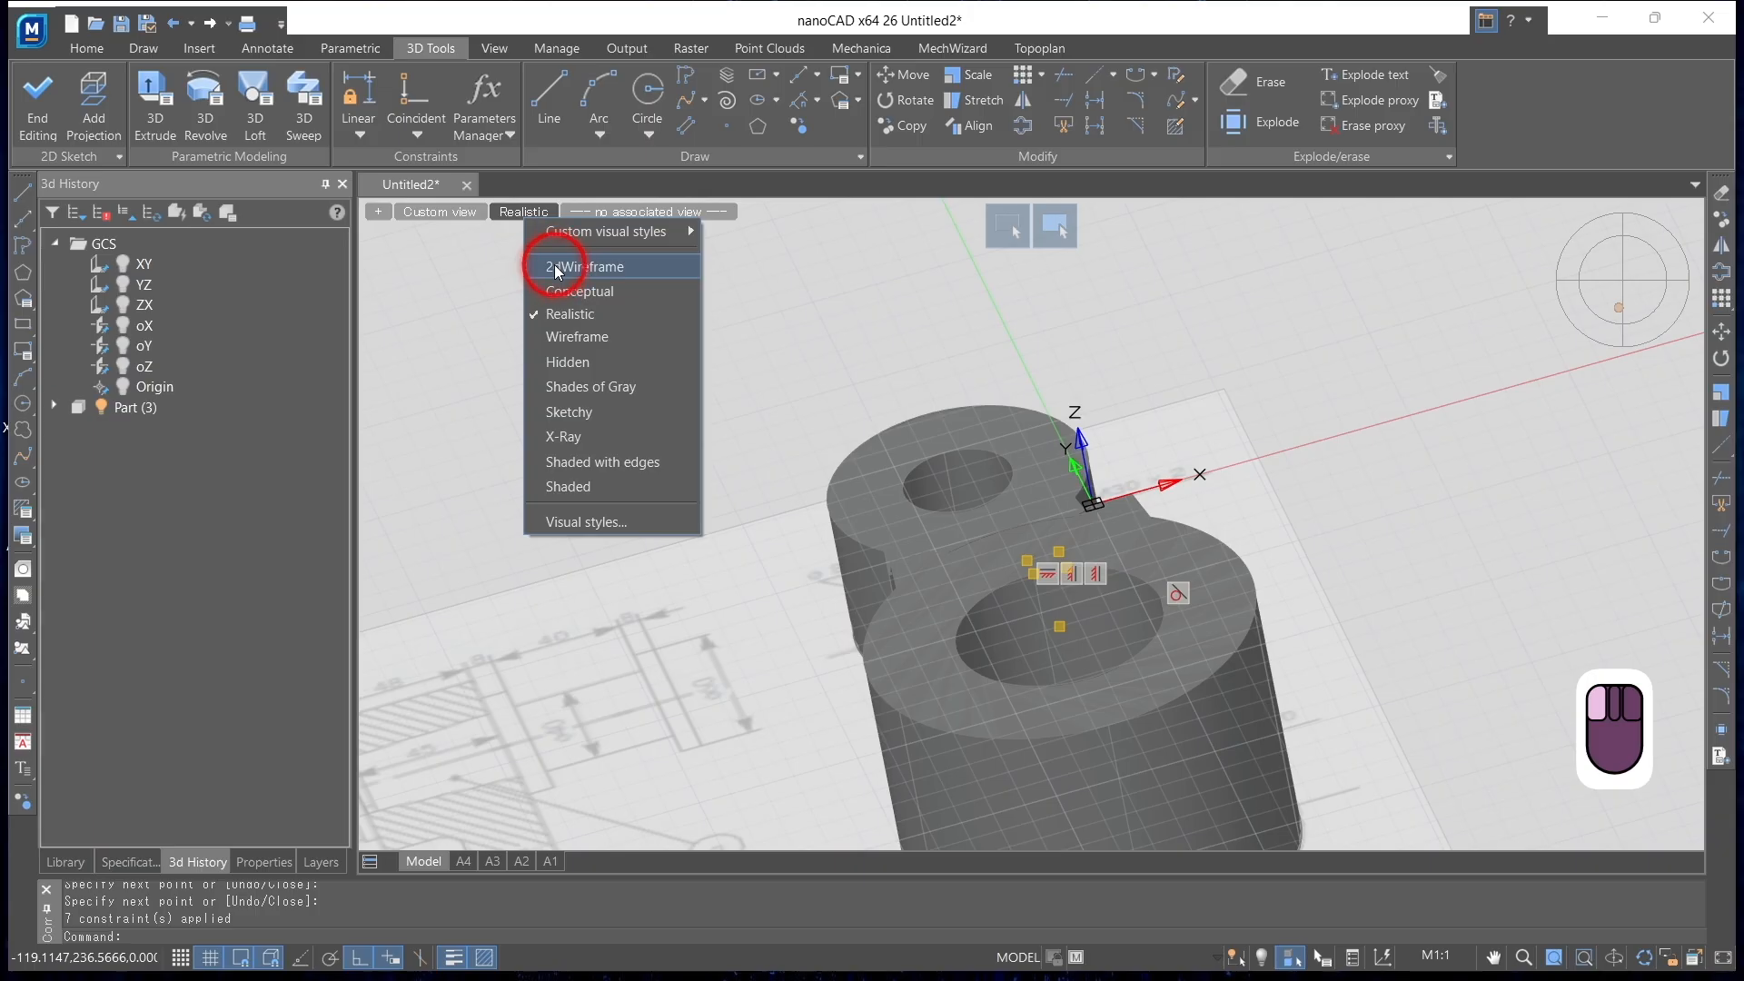
{"action": "left_click", "coordinate": [552, 264]}
{"action": "mouse_move", "coordinate": [988, 545]}
{"action": "middle_mouse_down", "text": "shift"}
{"action": "mouse_move", "coordinate": [1005, 623]}
{"action": "mouse_move", "coordinate": [1153, 635]}
{"action": "mouse_move", "coordinate": [1094, 654]}
{"action": "middle_mouse_up", "text": "shift"}
Complete the keyway outline with a line from its upper corner 10 mm horizontally to the left, then straight down to the bore circle
{"action": "left_click", "coordinate": [550, 95]}
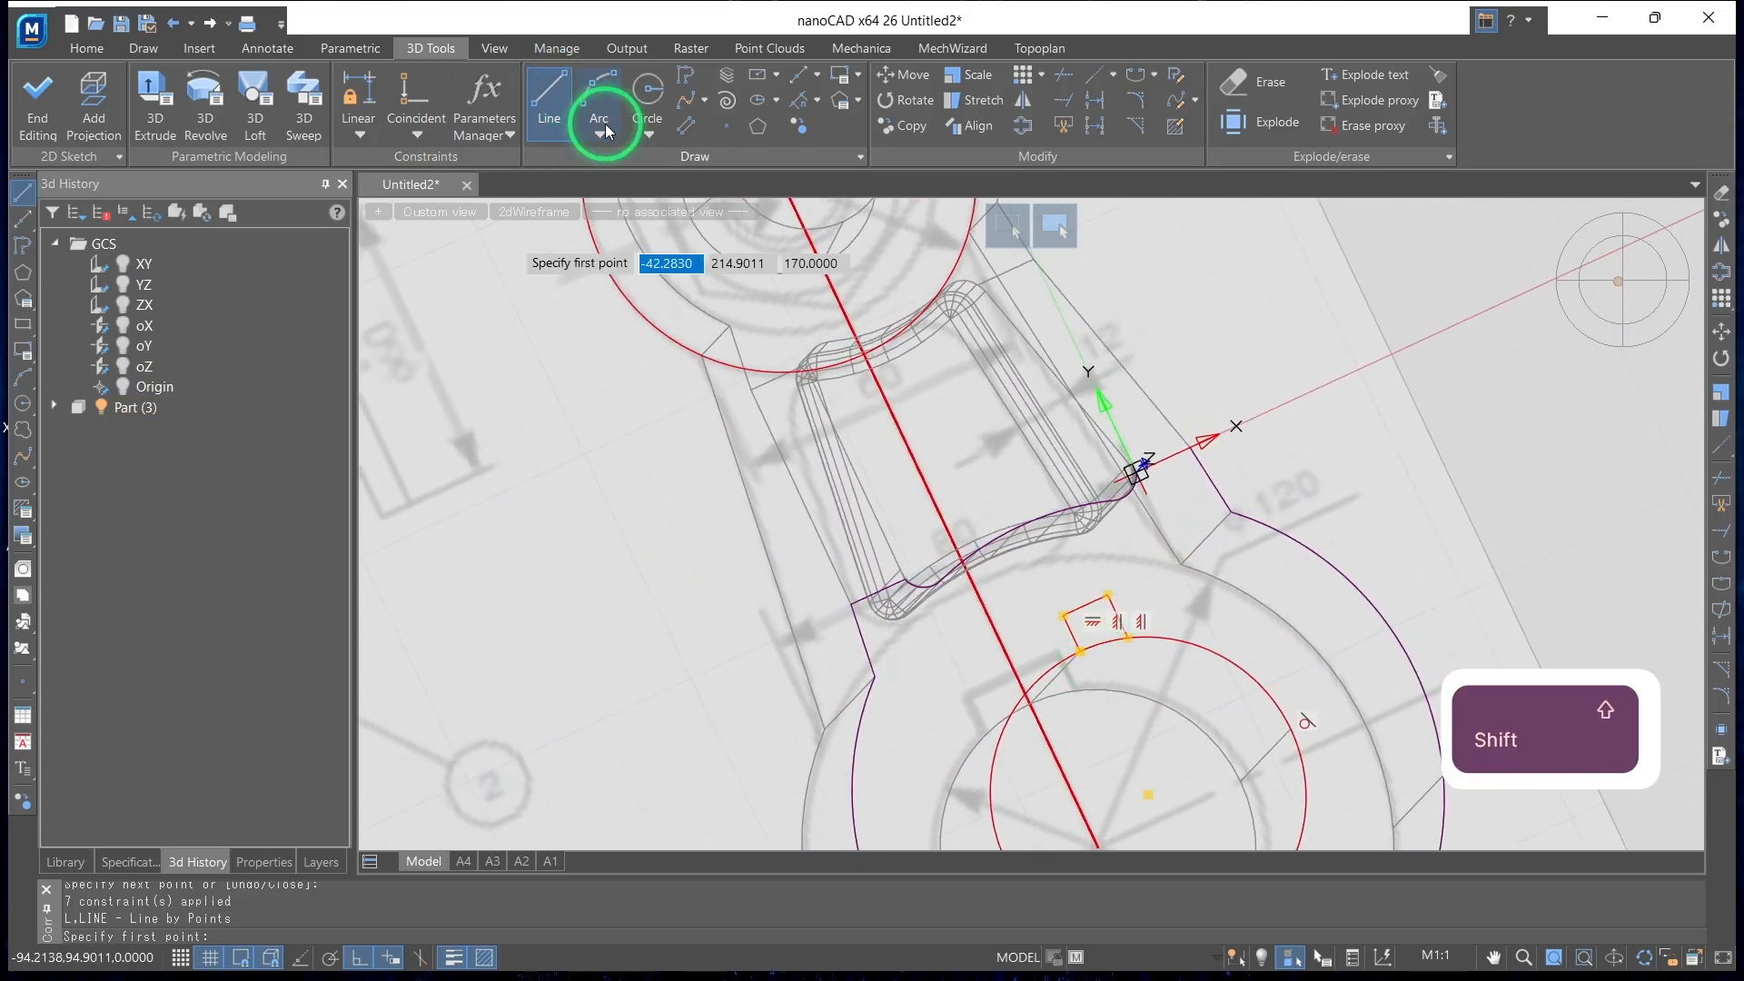
{"action": "left_click", "coordinate": [1062, 616]}
{"action": "left_click", "coordinate": [1057, 614]}
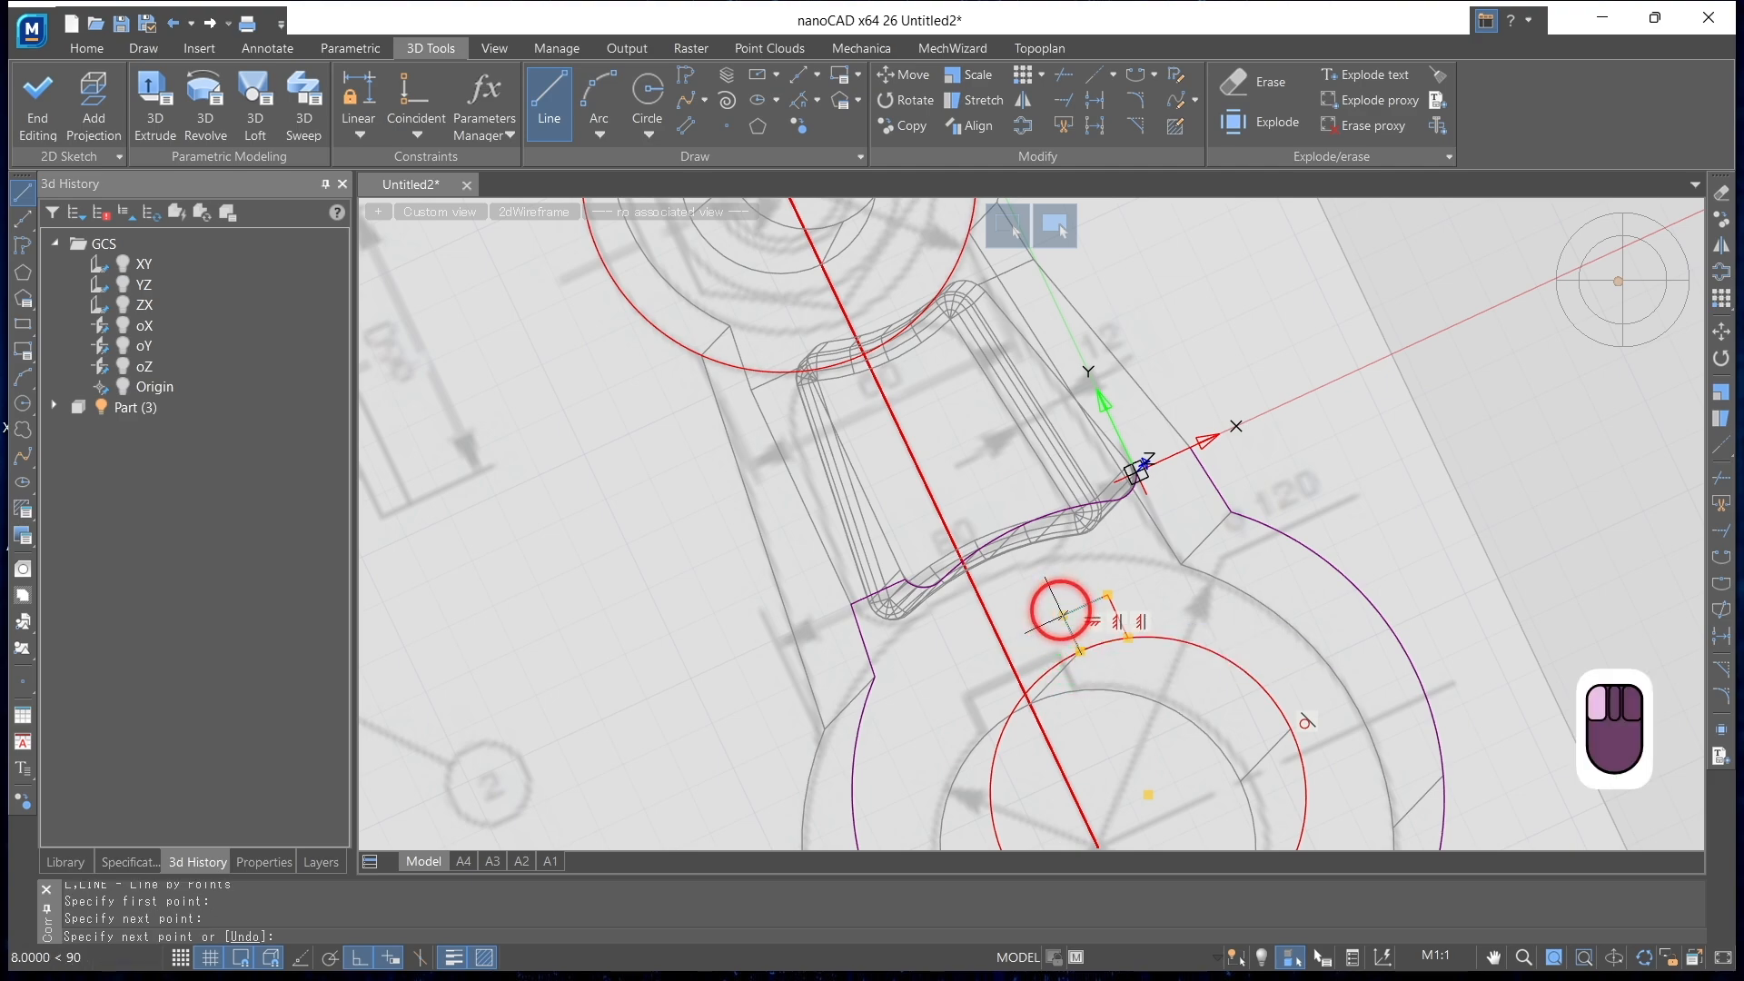
{"action": "type", "text": "10"}
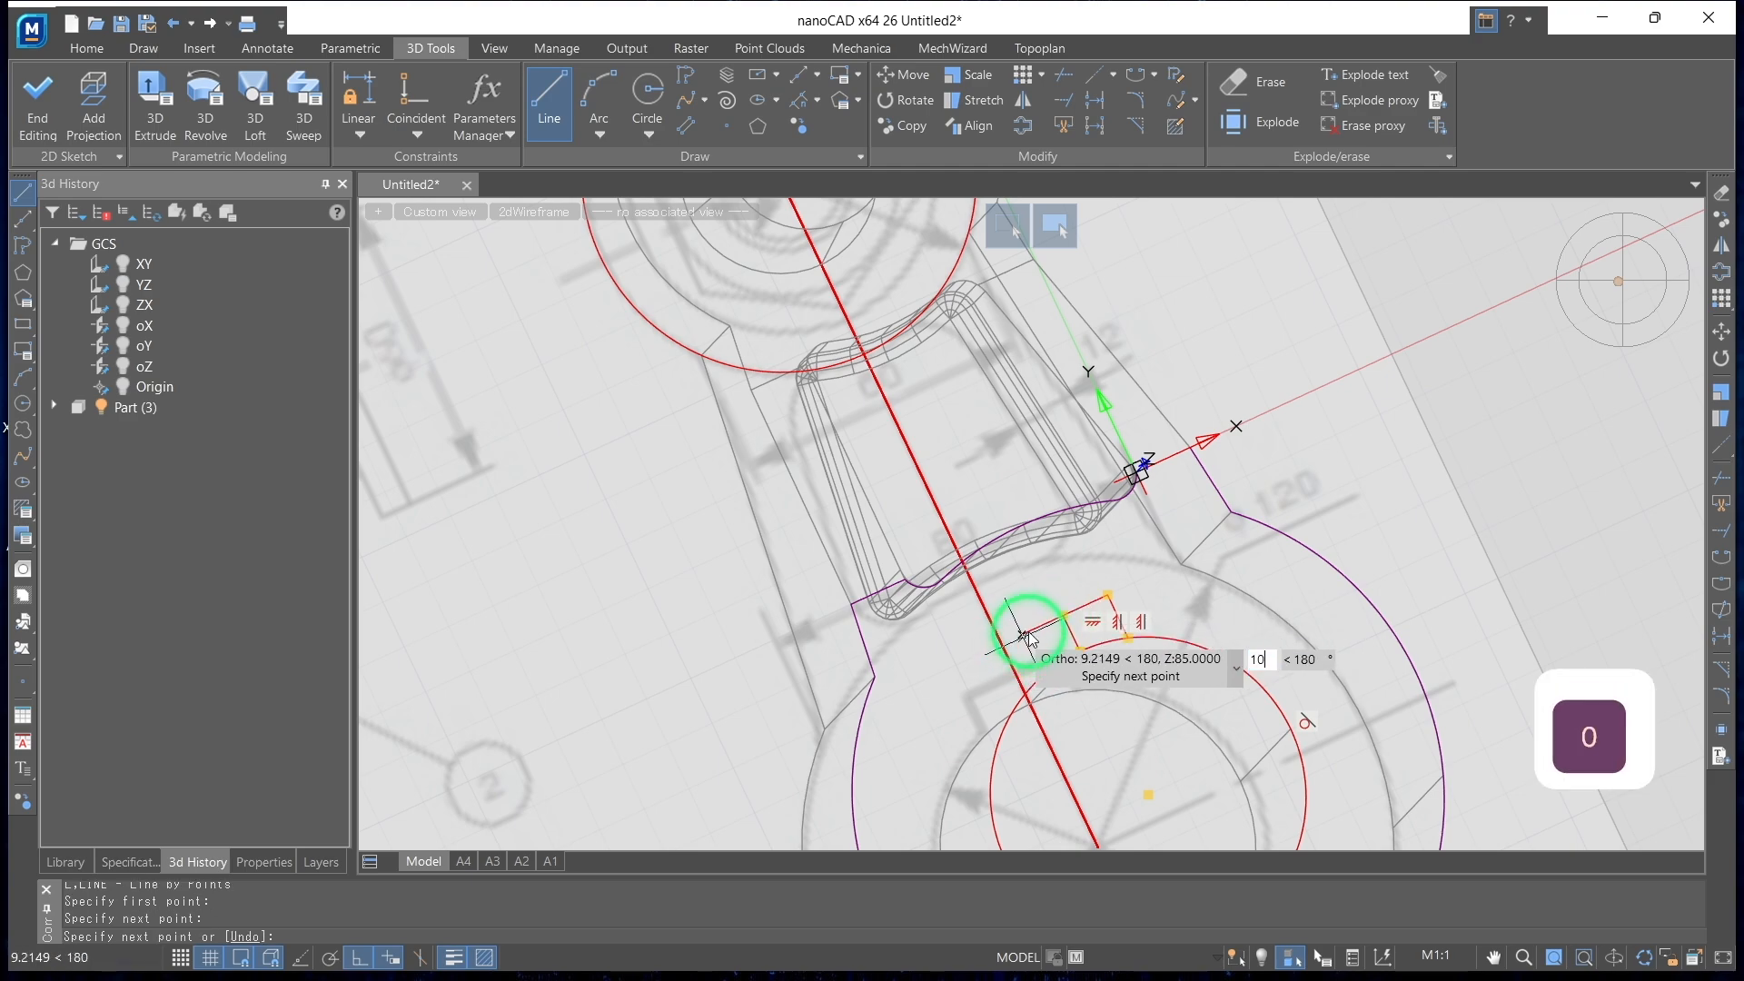
{"action": "key", "text": "Return"}
{"action": "left_click", "coordinate": [1038, 680]}
{"action": "key", "text": "Return"}
Start a 3D Extrude and select both halves of the keyway outline above the bore as its profile
{"action": "mouse_move", "coordinate": [1153, 732]}
{"action": "middle_mouse_down"}
{"action": "mouse_move", "coordinate": [954, 742]}
{"action": "mouse_move", "coordinate": [881, 712]}
{"action": "mouse_move", "coordinate": [864, 748]}
{"action": "mouse_move", "coordinate": [853, 682]}
{"action": "mouse_move", "coordinate": [813, 784]}
{"action": "mouse_move", "coordinate": [876, 739]}
{"action": "middle_mouse_up"}
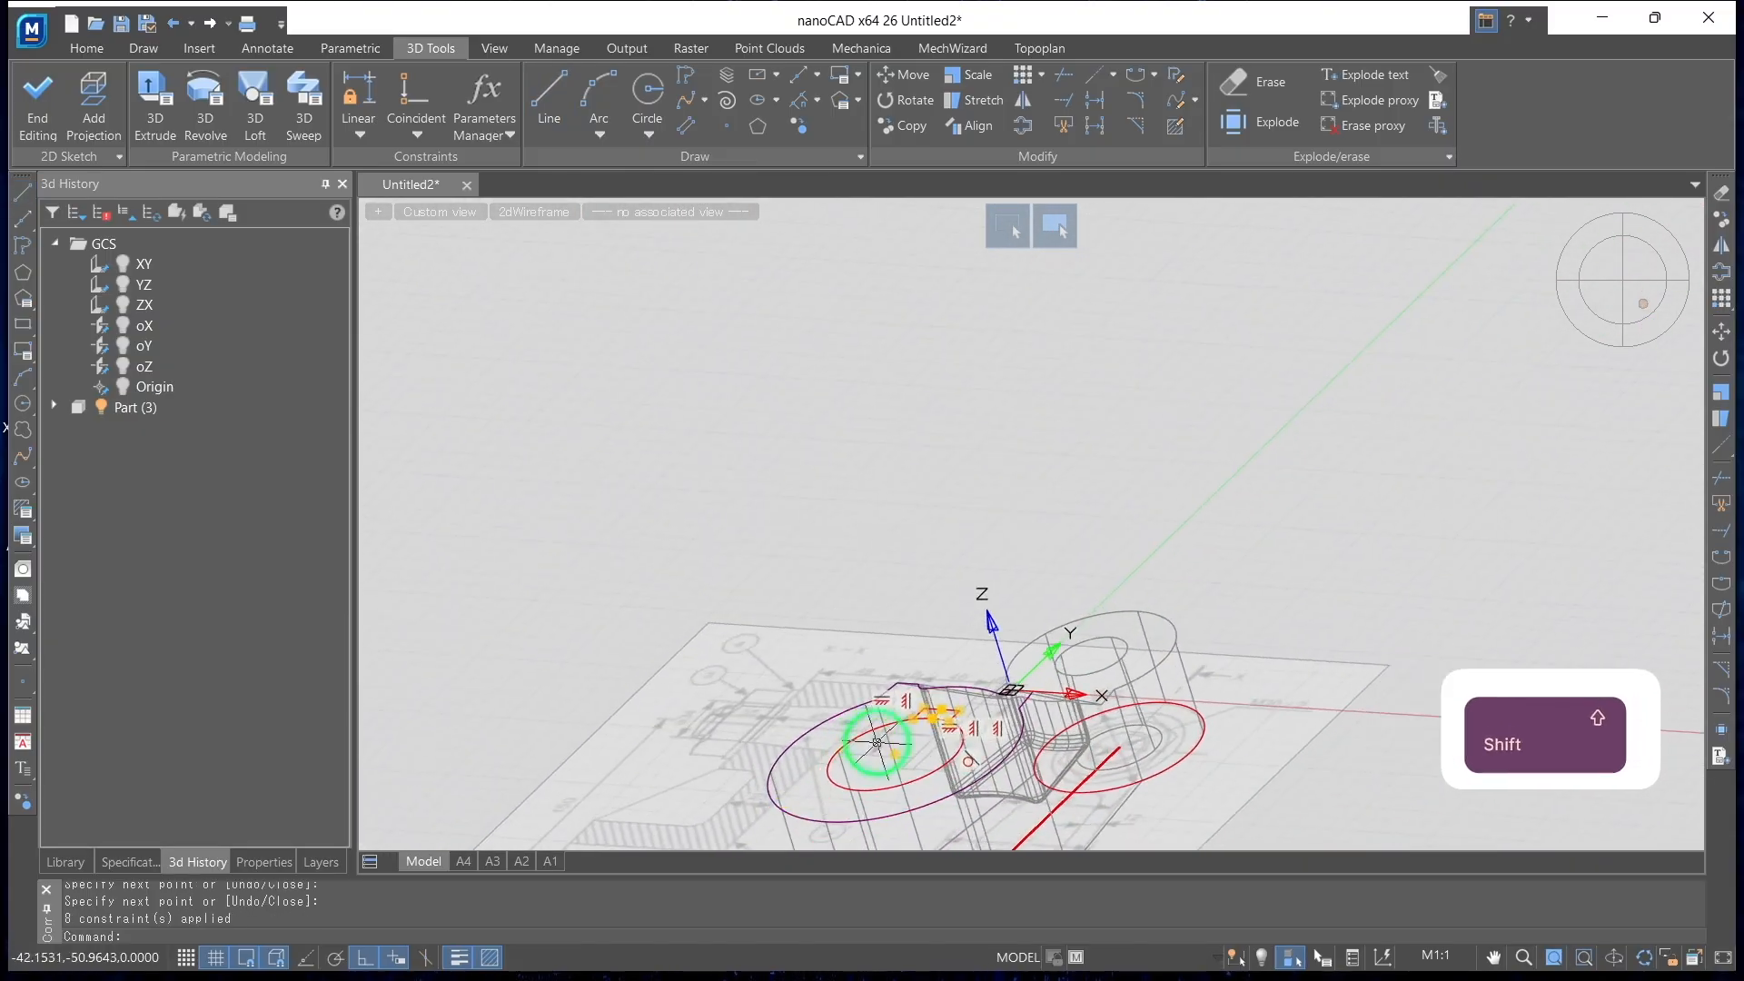
{"action": "left_click", "coordinate": [1651, 303]}
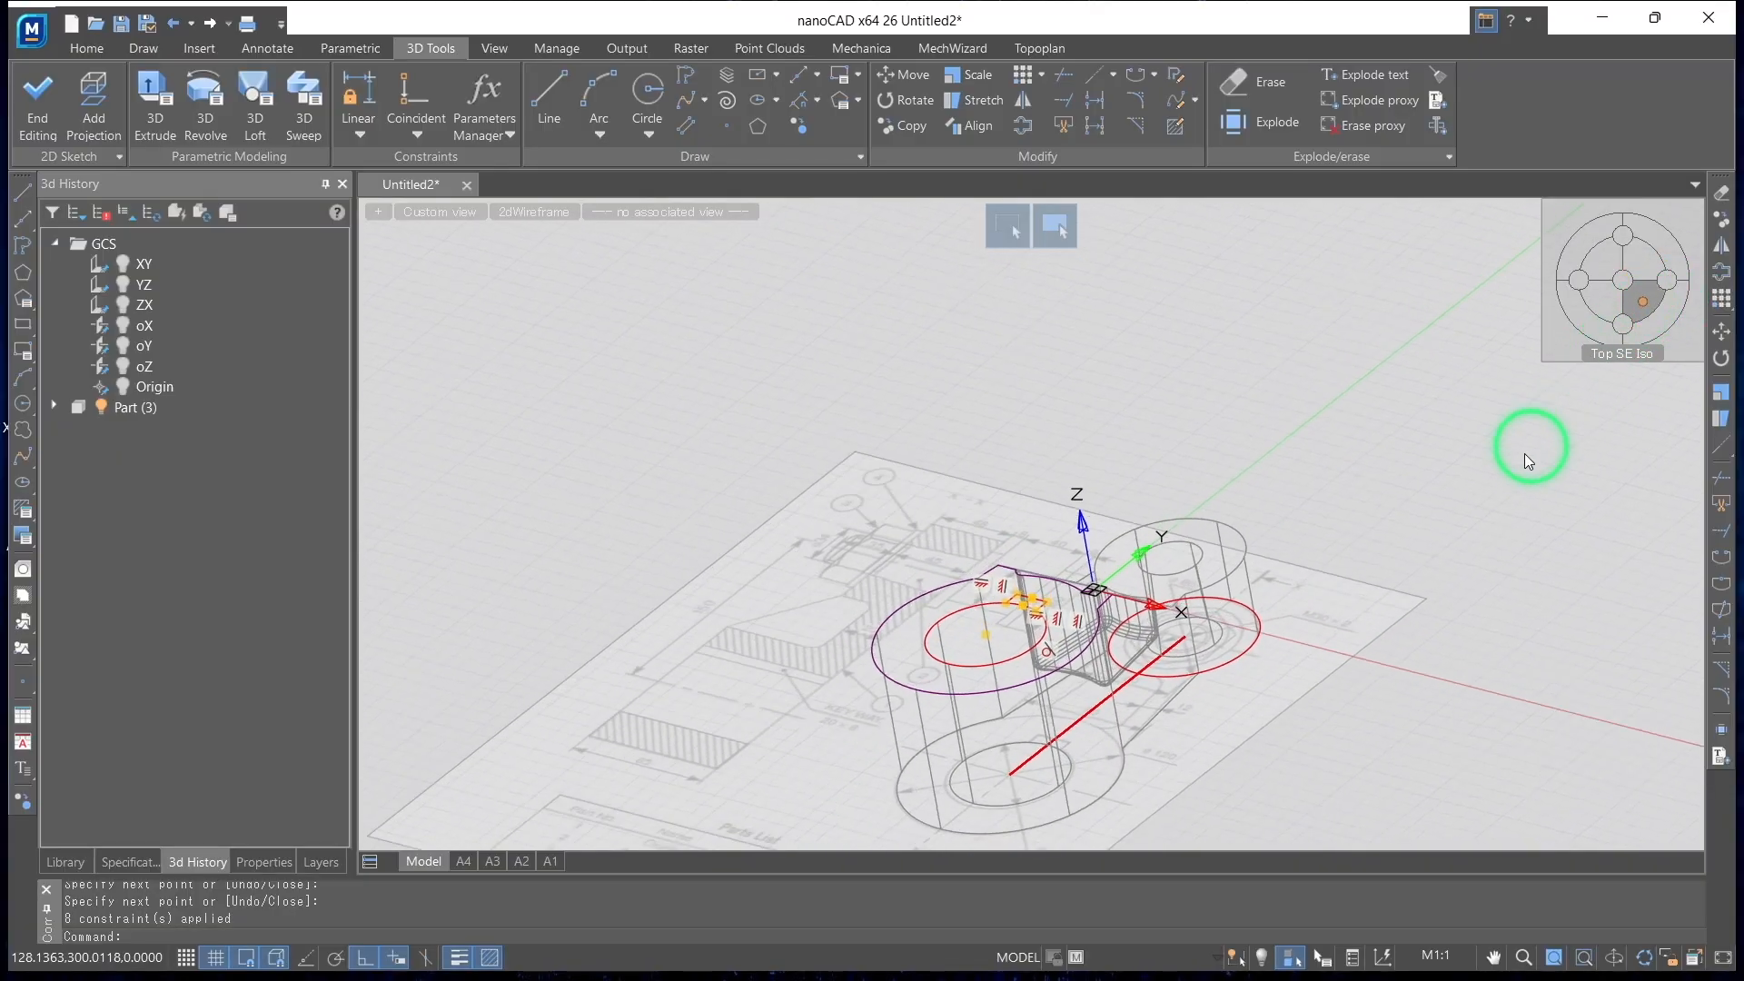
{"action": "scroll", "coordinate": [1187, 546], "scroll_direction": "up", "scroll_amount": 5}
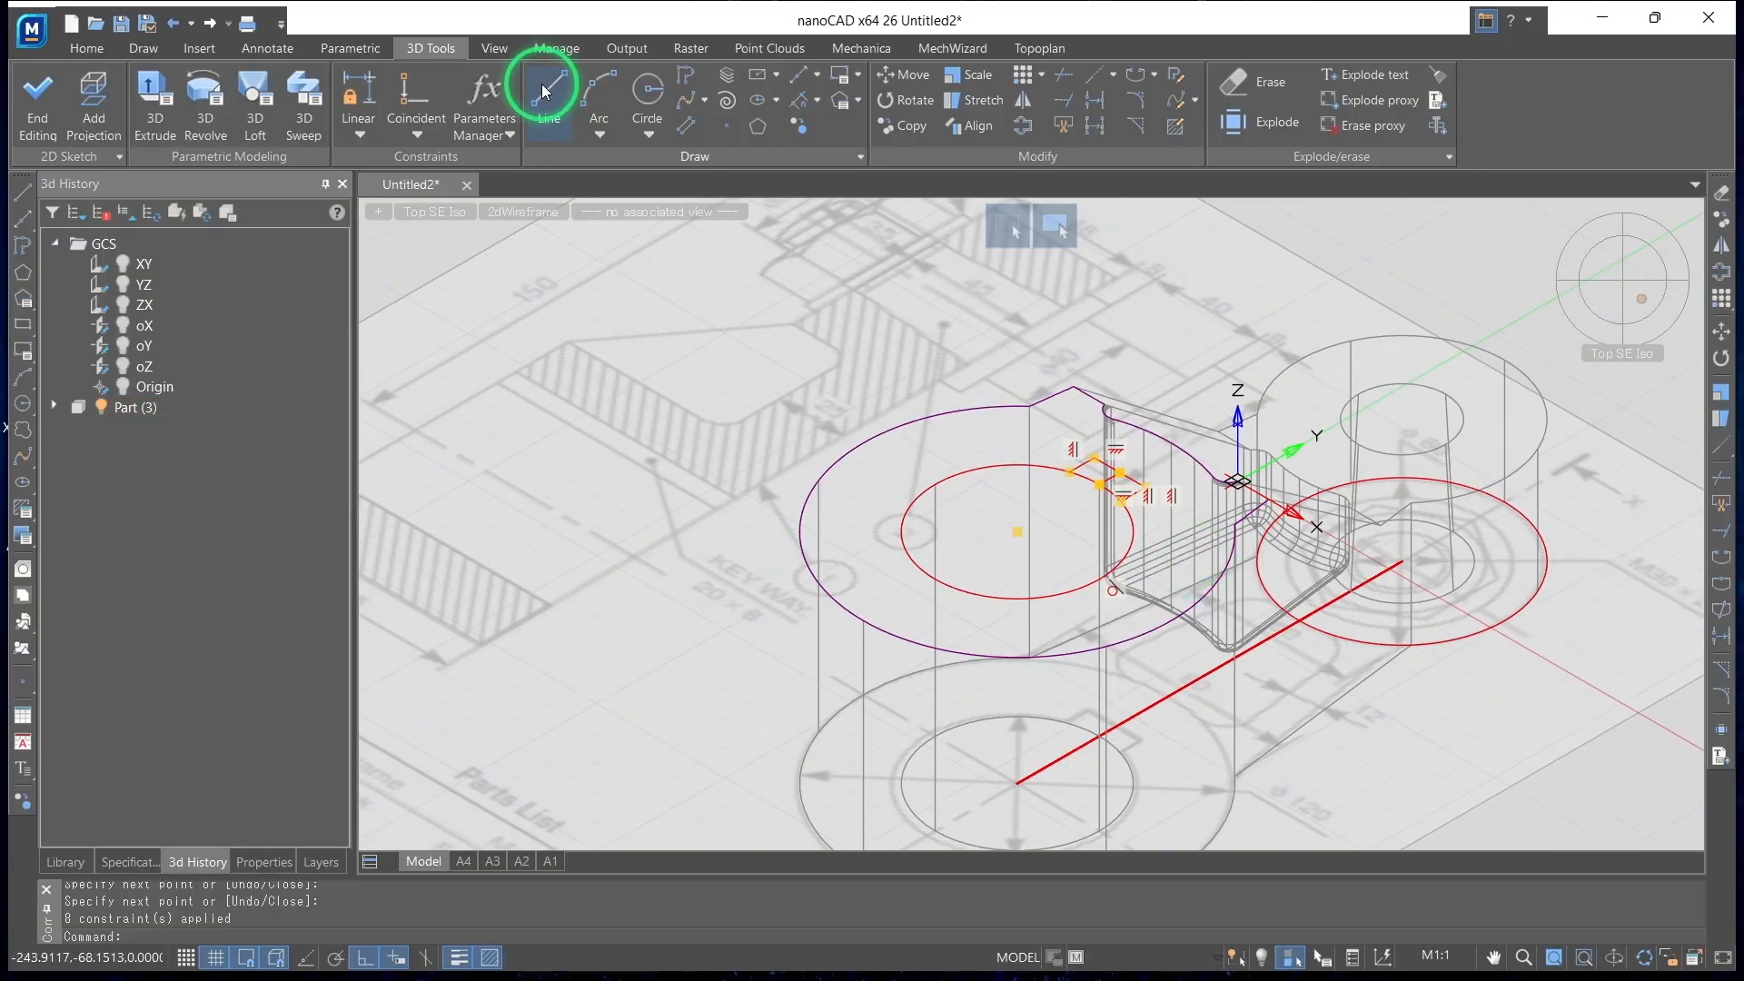
{"action": "left_click", "coordinate": [162, 121]}
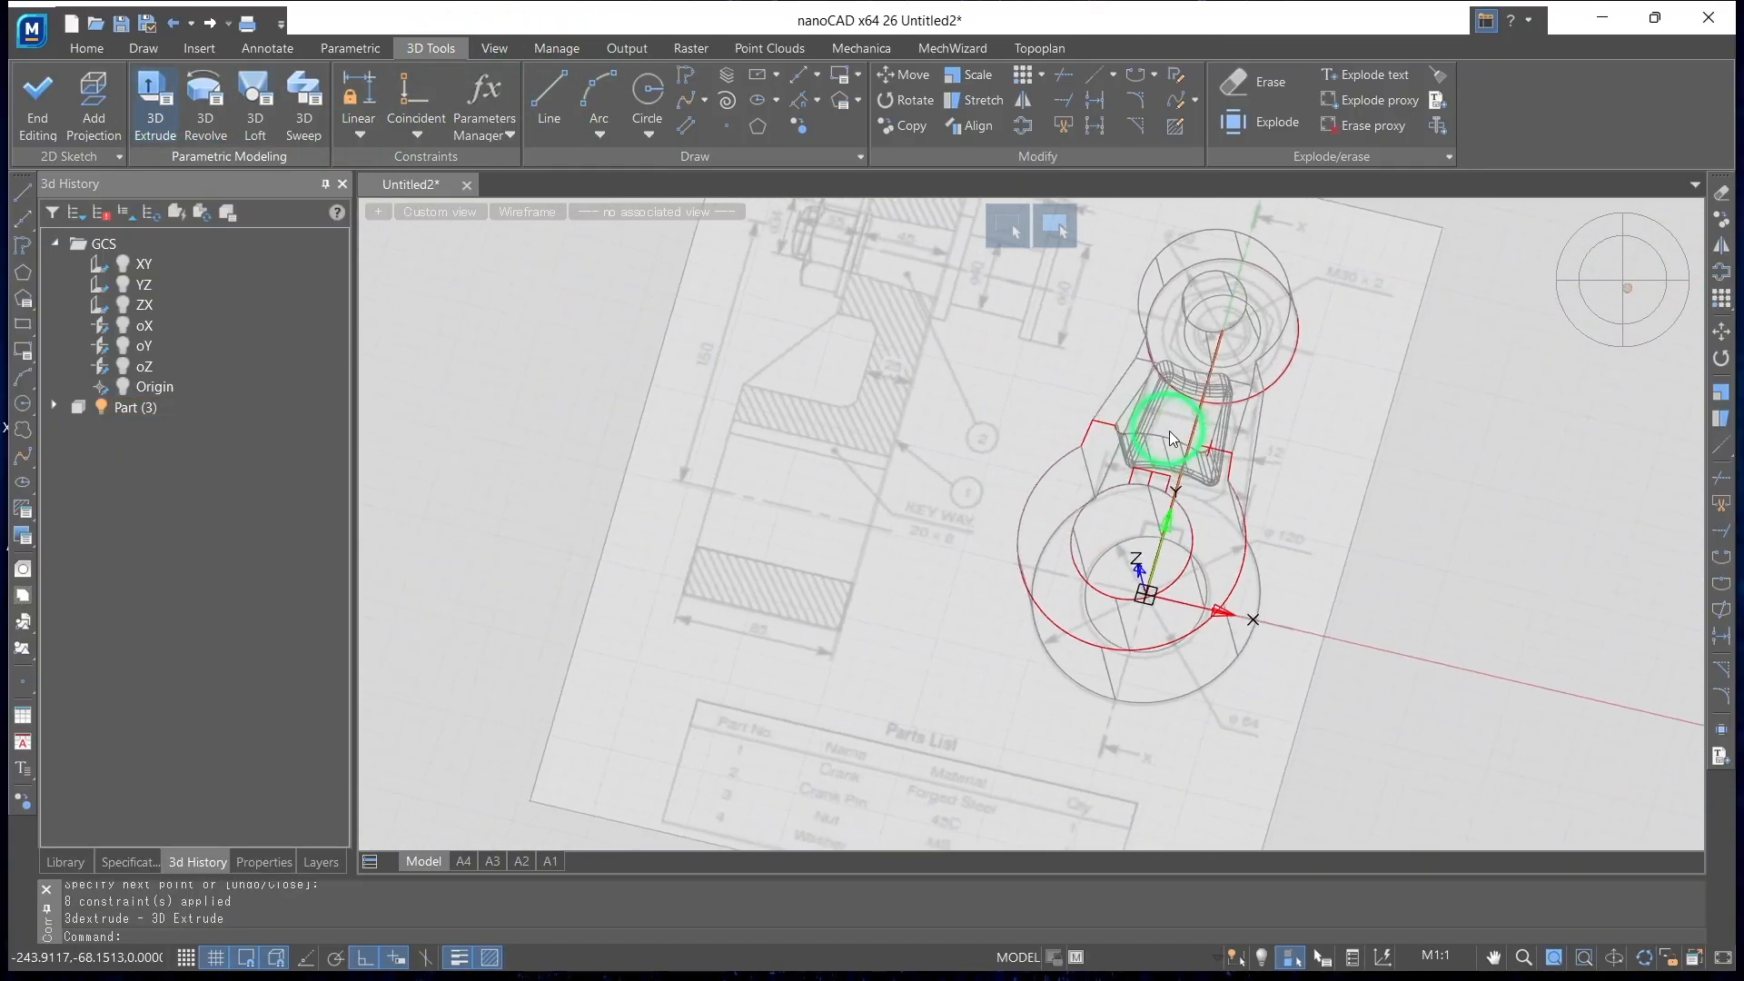
{"action": "middle_click_drag", "start_coordinate": [1181, 563], "coordinate": [1102, 542], "text": "shift"}
{"action": "scroll", "coordinate": [1107, 536], "scroll_direction": "up", "scroll_amount": 4}
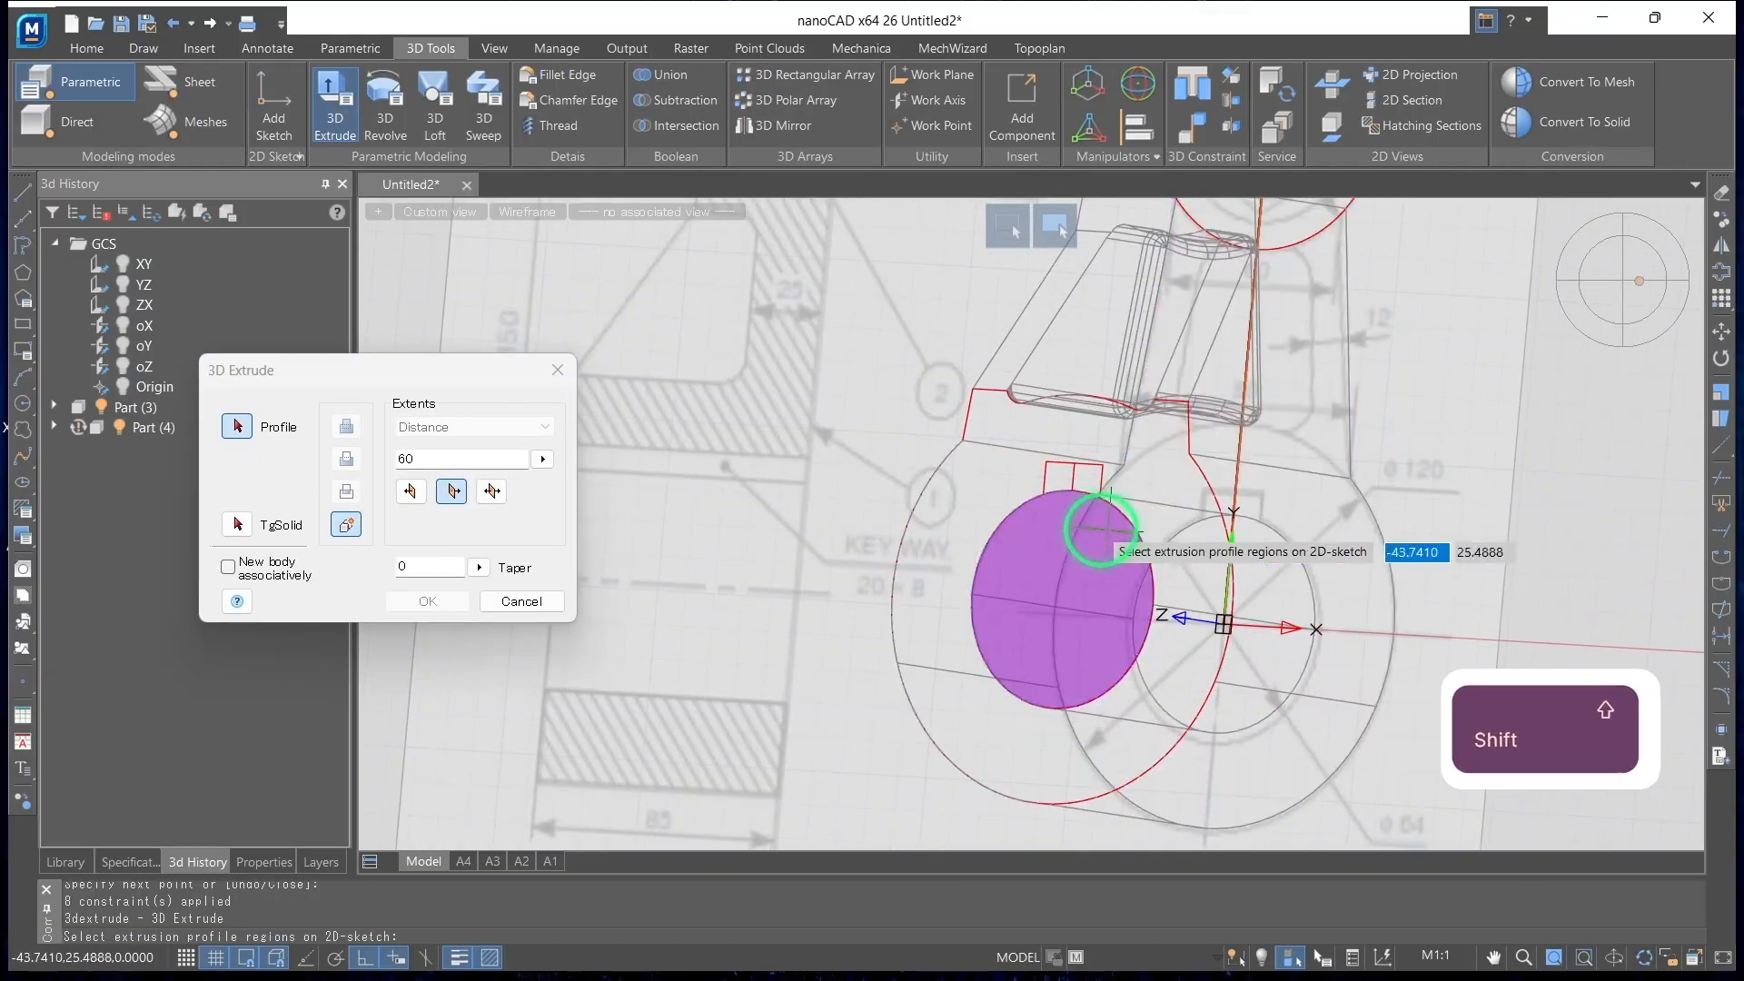
{"action": "left_click", "coordinate": [1063, 475]}
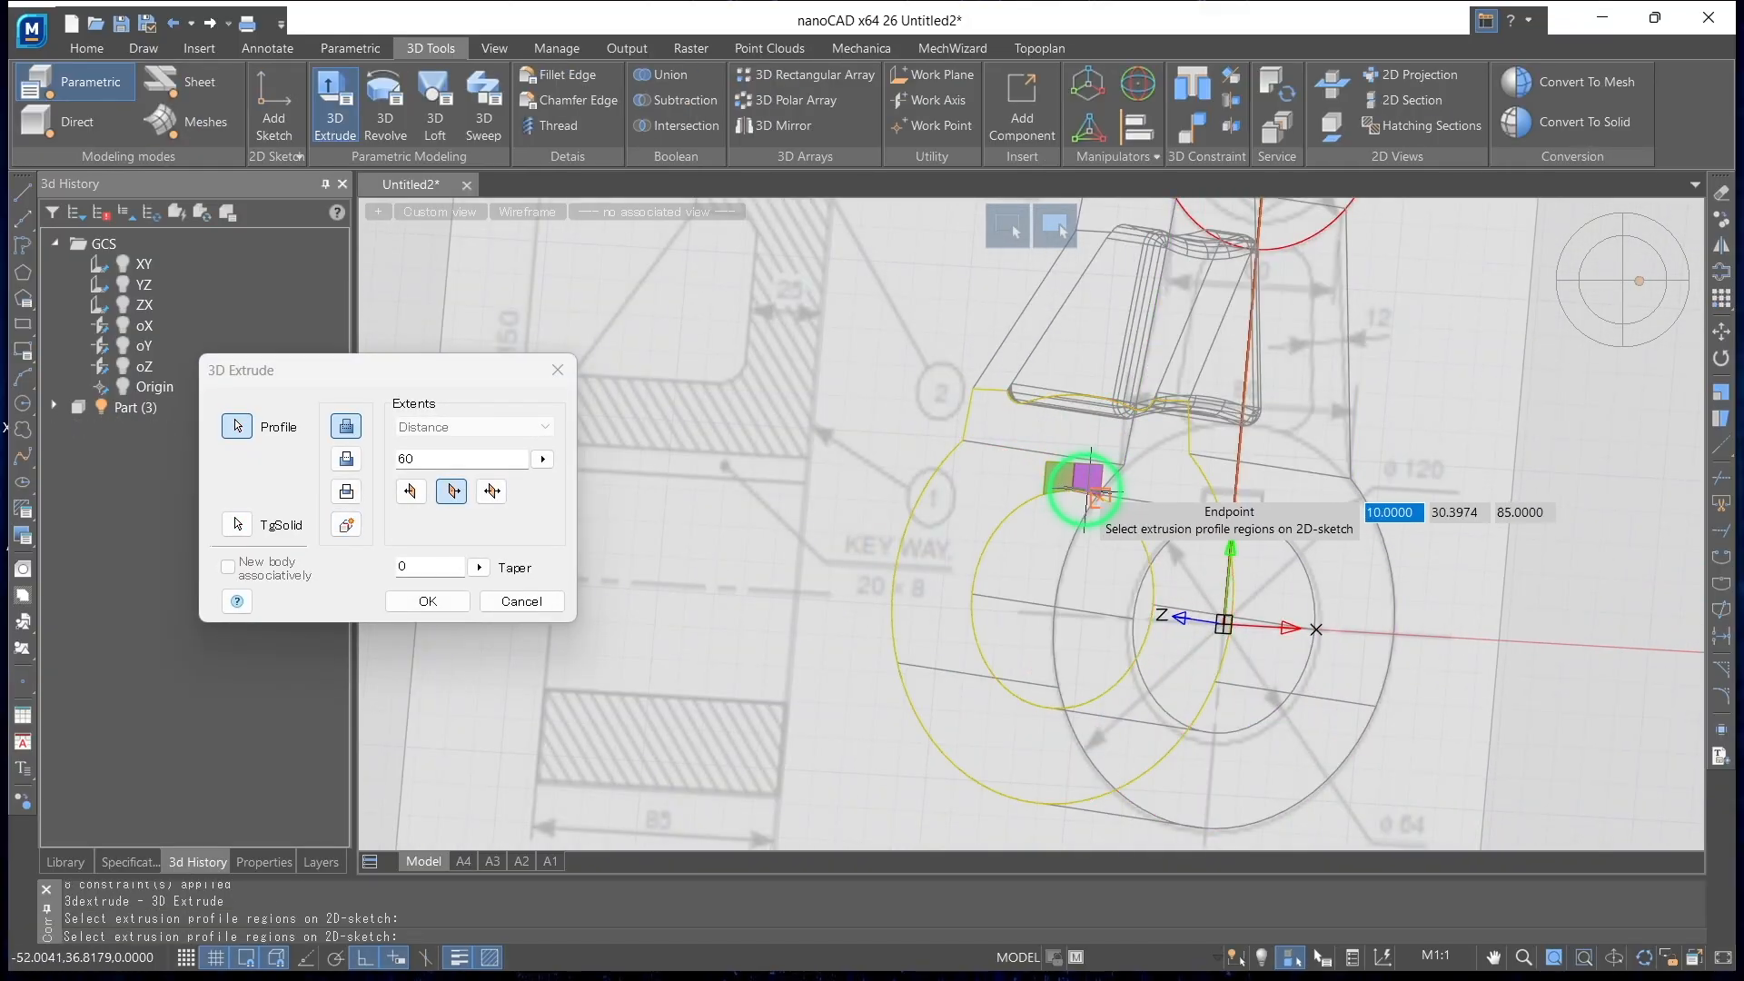
{"action": "left_click", "coordinate": [1083, 484]}
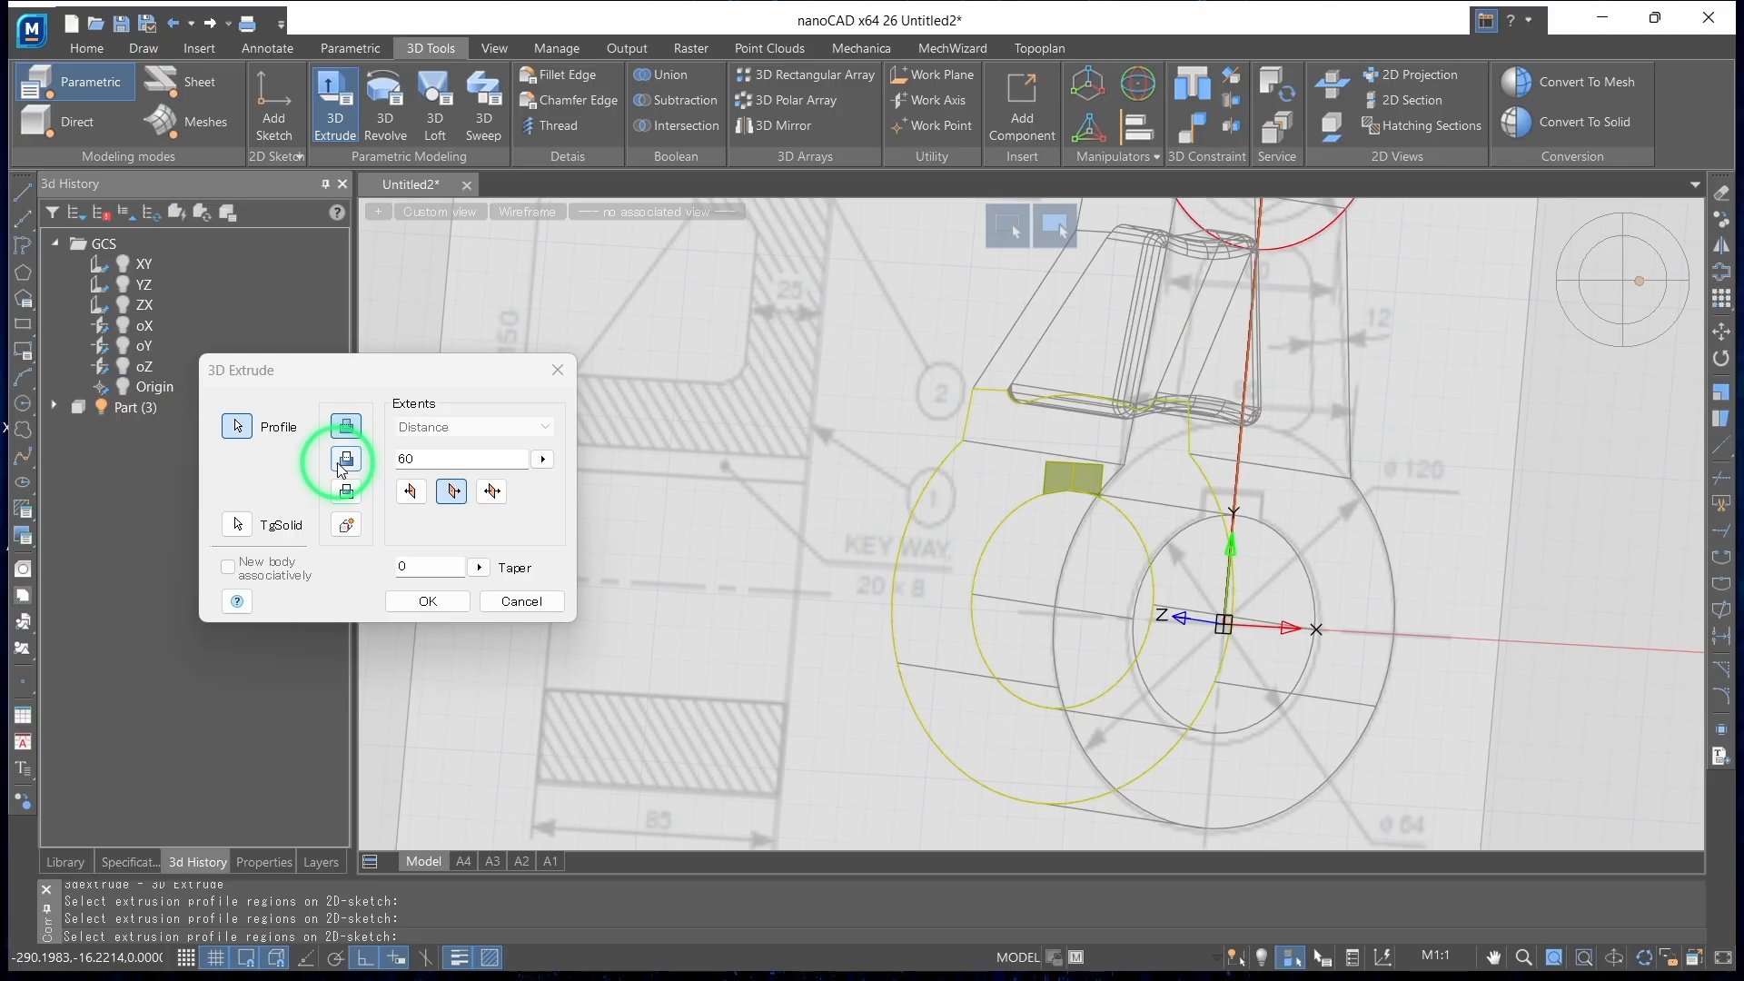
Set the keyway extrusion to subtract from the crank over a distance of 85 mm and create the cut
{"action": "left_click", "coordinate": [346, 462]}
{"action": "left_click", "coordinate": [252, 531]}
{"action": "key", "text": "Escape"}
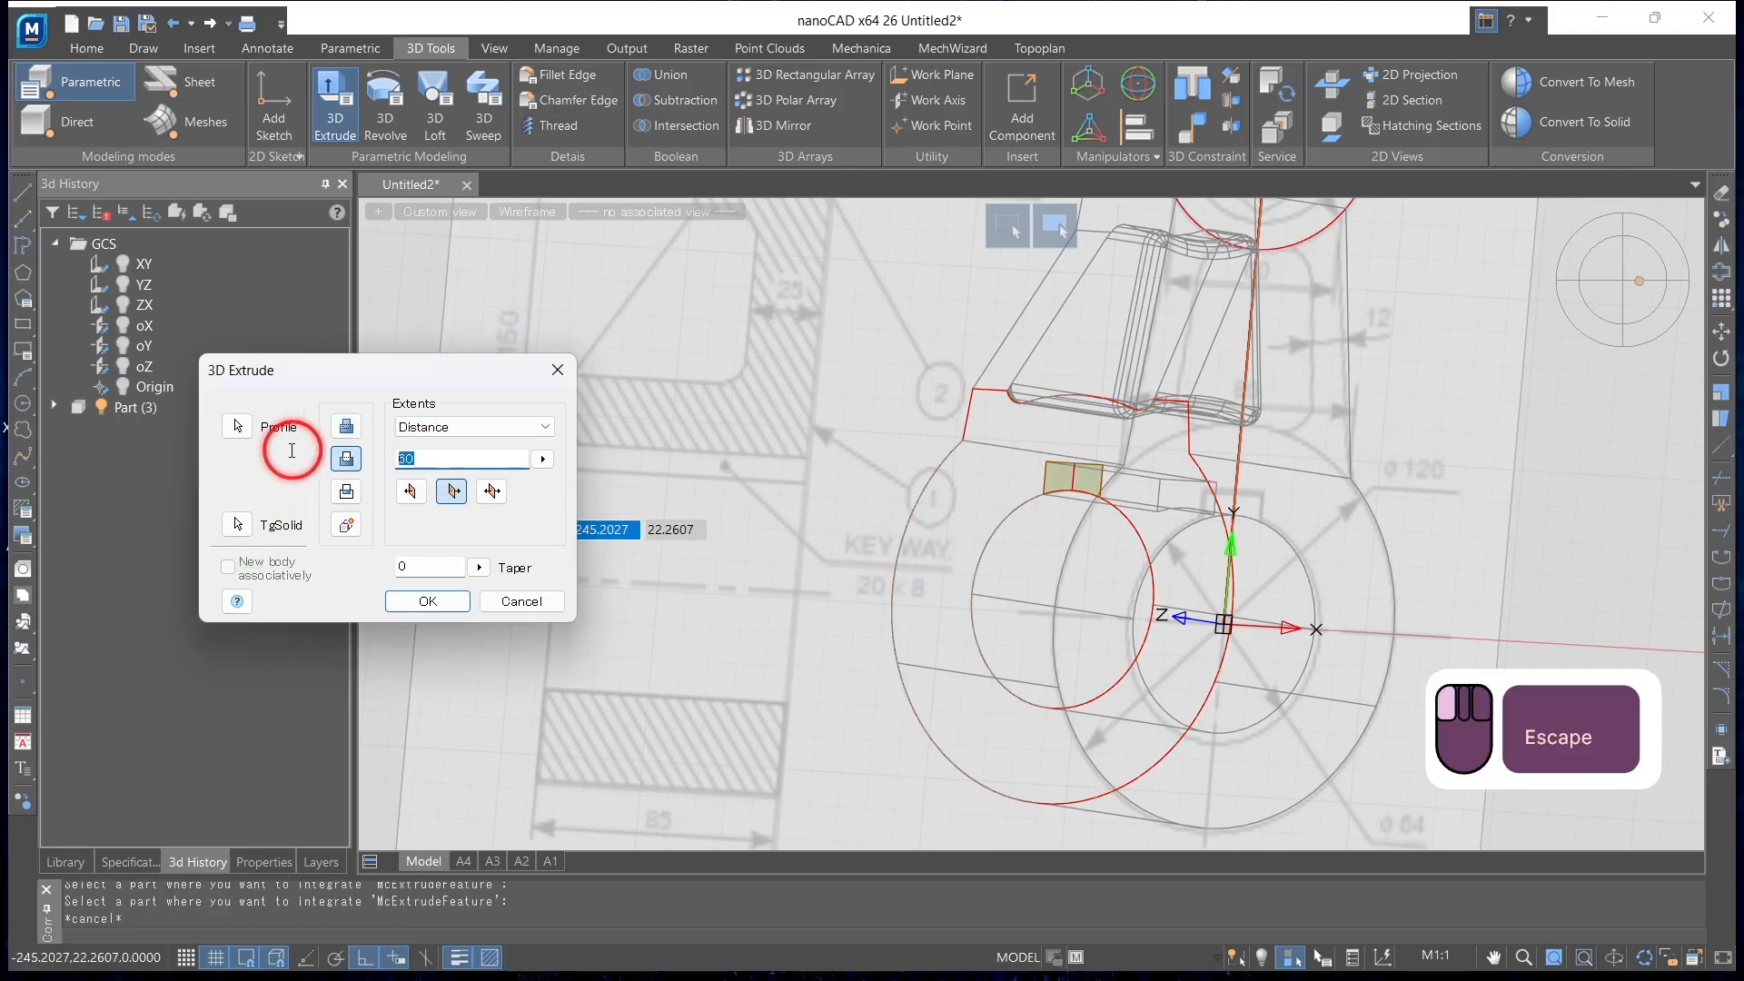
{"action": "type", "text": "85"}
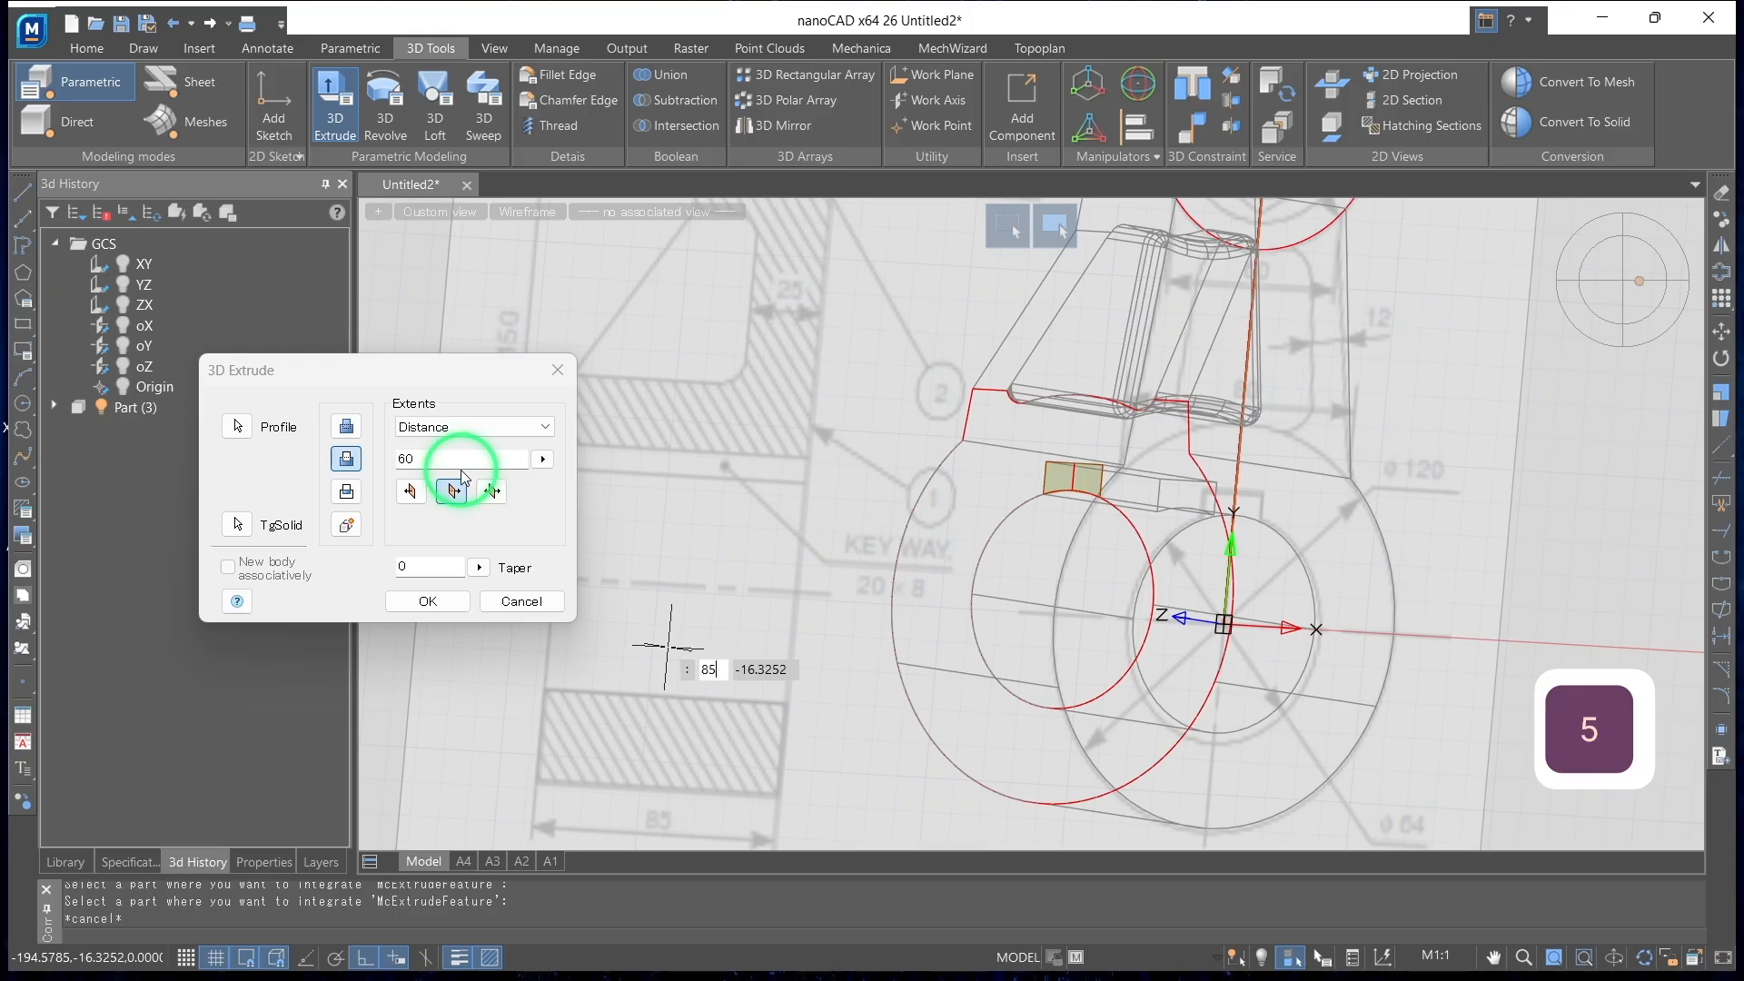
{"action": "left_click_drag", "start_coordinate": [454, 459], "coordinate": [326, 458]}
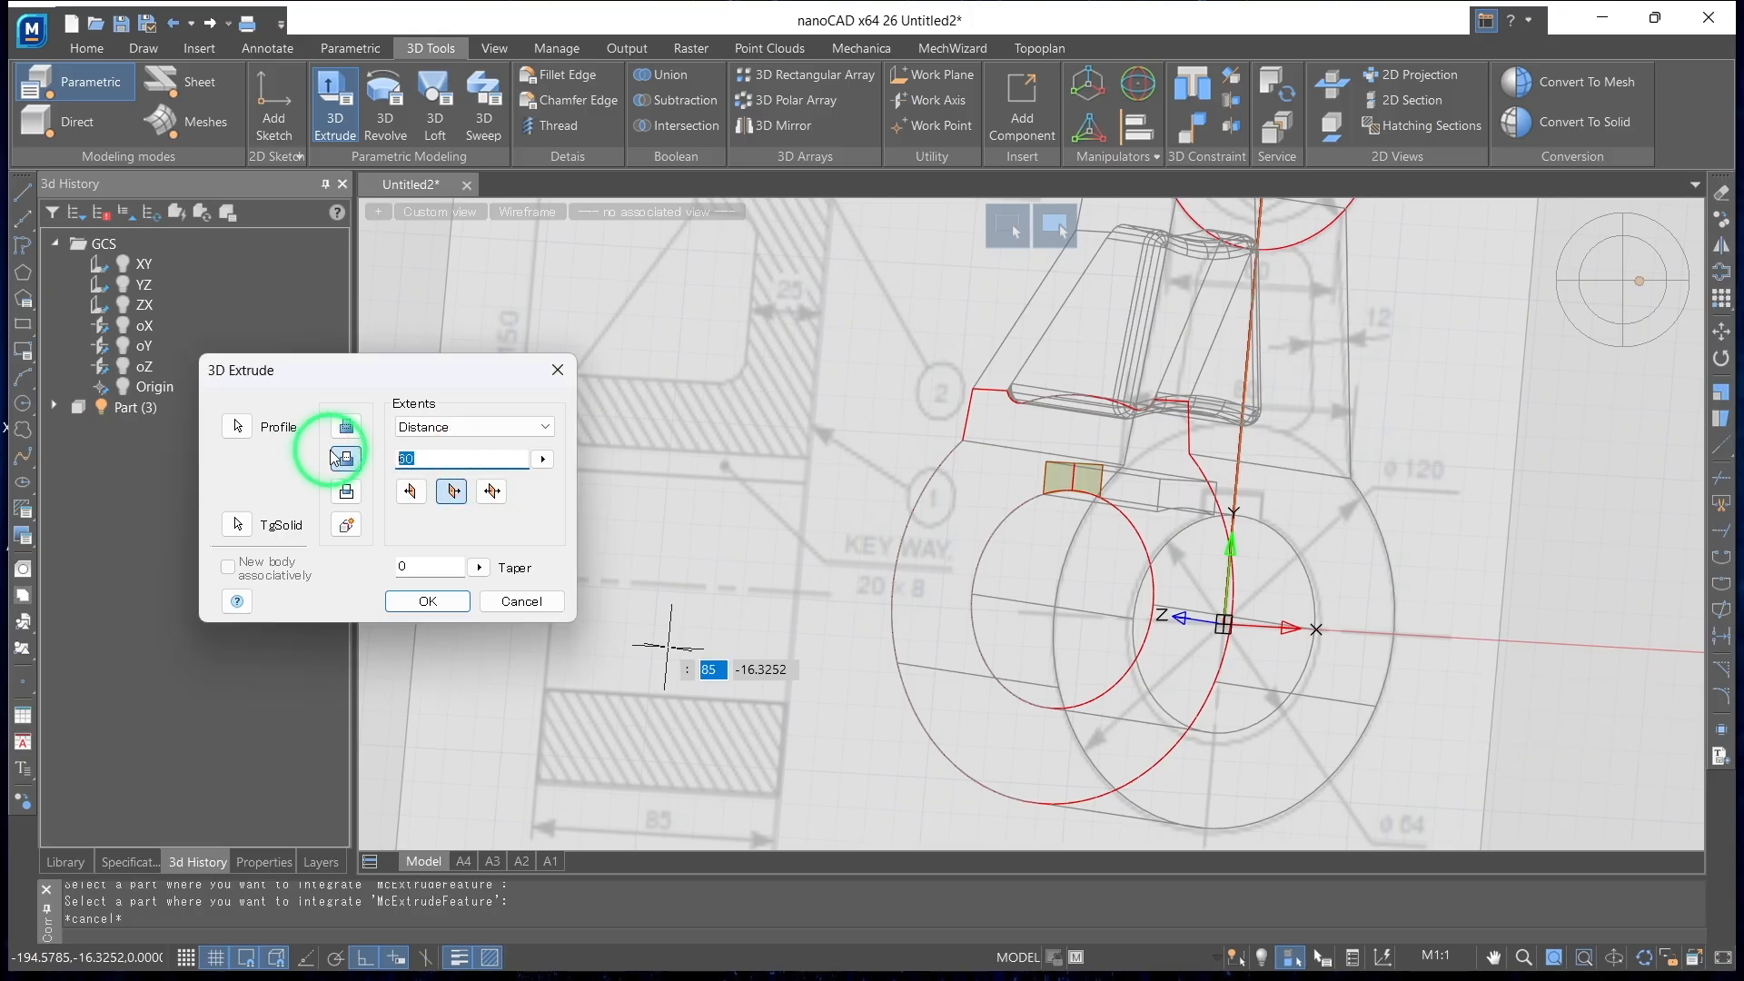
{"action": "type", "text": "85"}
{"action": "left_click", "coordinate": [459, 604]}
Display the crank in Realistic and then Conceptual visual style, and inspect the keyway and the whole part
{"action": "middle_click_drag", "start_coordinate": [1141, 555], "coordinate": [1335, 527], "text": "shift"}
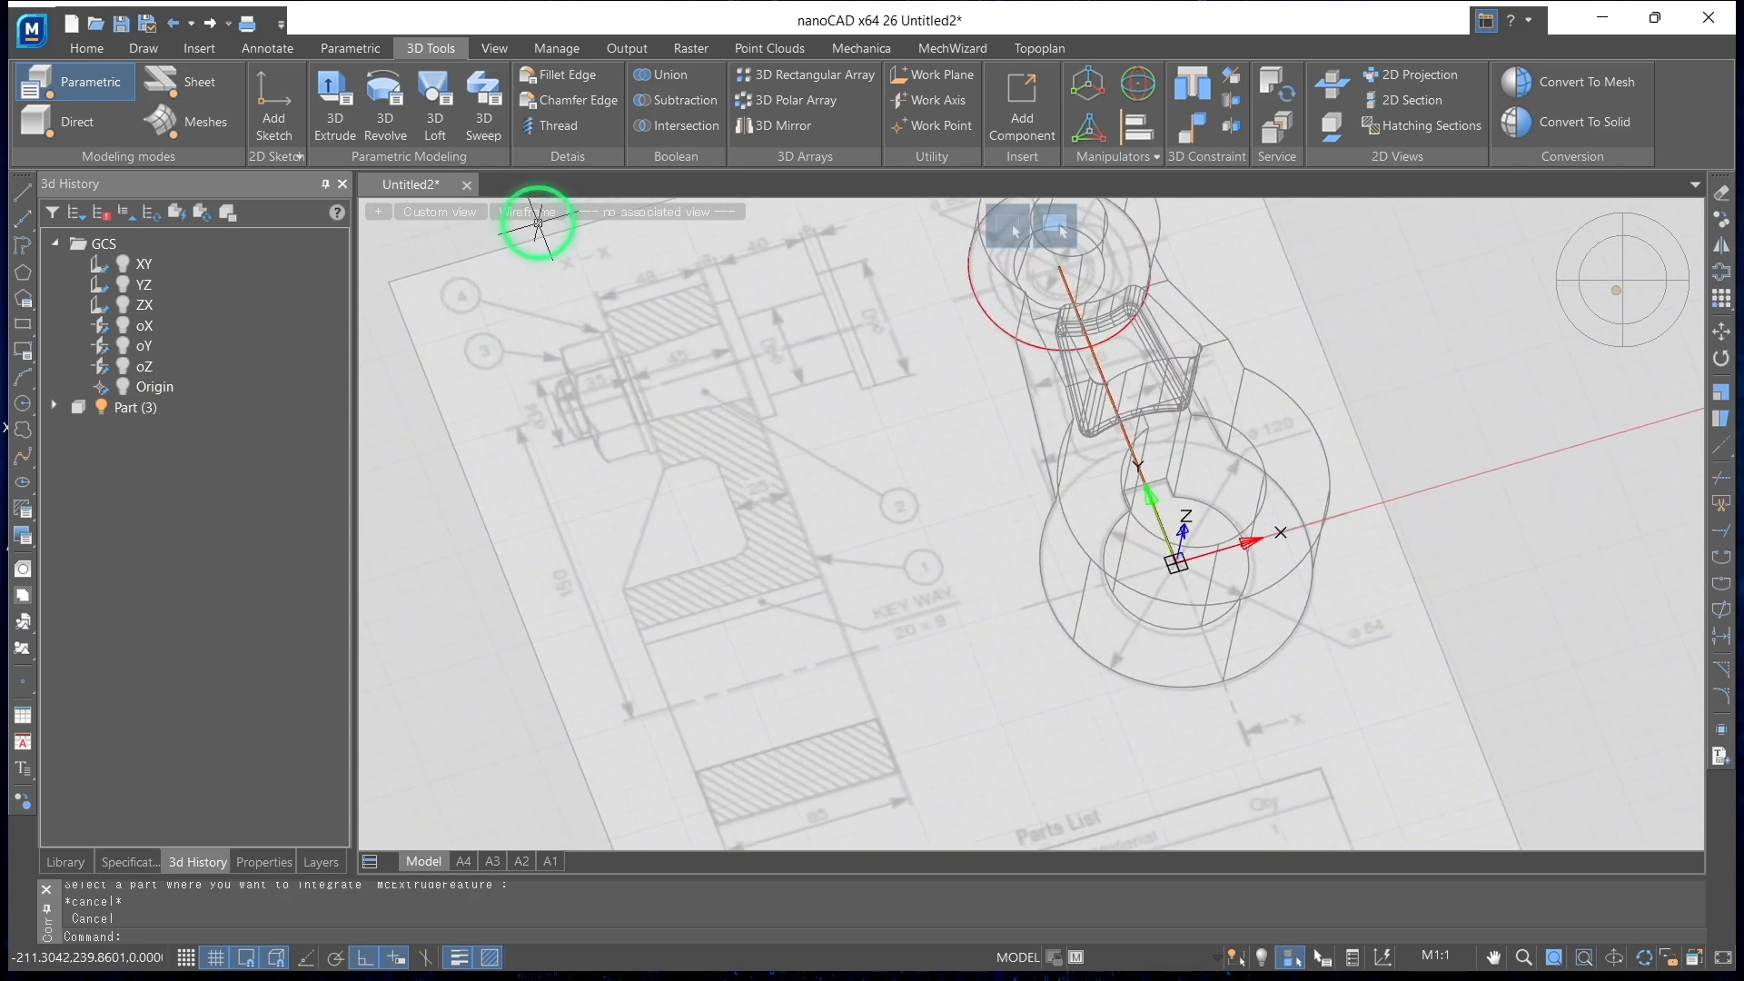
{"action": "left_click", "coordinate": [536, 209]}
{"action": "left_click", "coordinate": [573, 307]}
{"action": "middle_click_drag", "start_coordinate": [918, 296], "coordinate": [957, 257], "text": "shift"}
{"action": "left_click", "coordinate": [503, 215]}
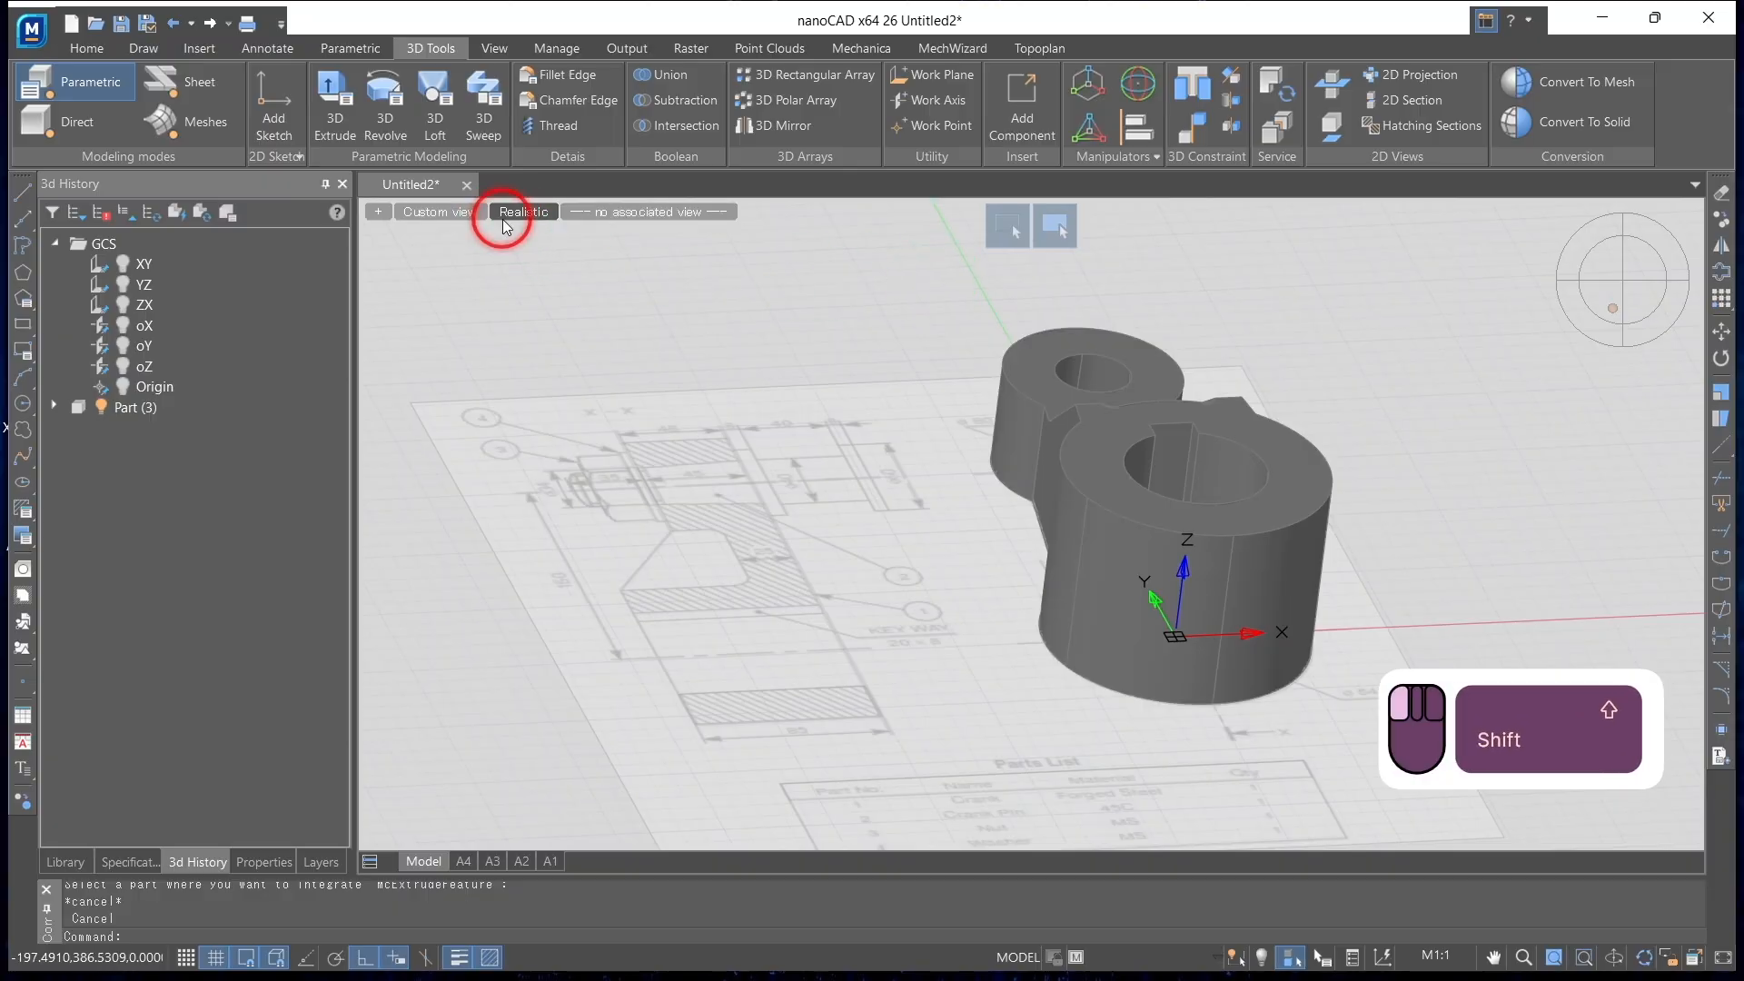
{"action": "left_click", "coordinate": [509, 284]}
{"action": "middle_click_drag", "start_coordinate": [1007, 340], "coordinate": [878, 481], "text": "shift"}
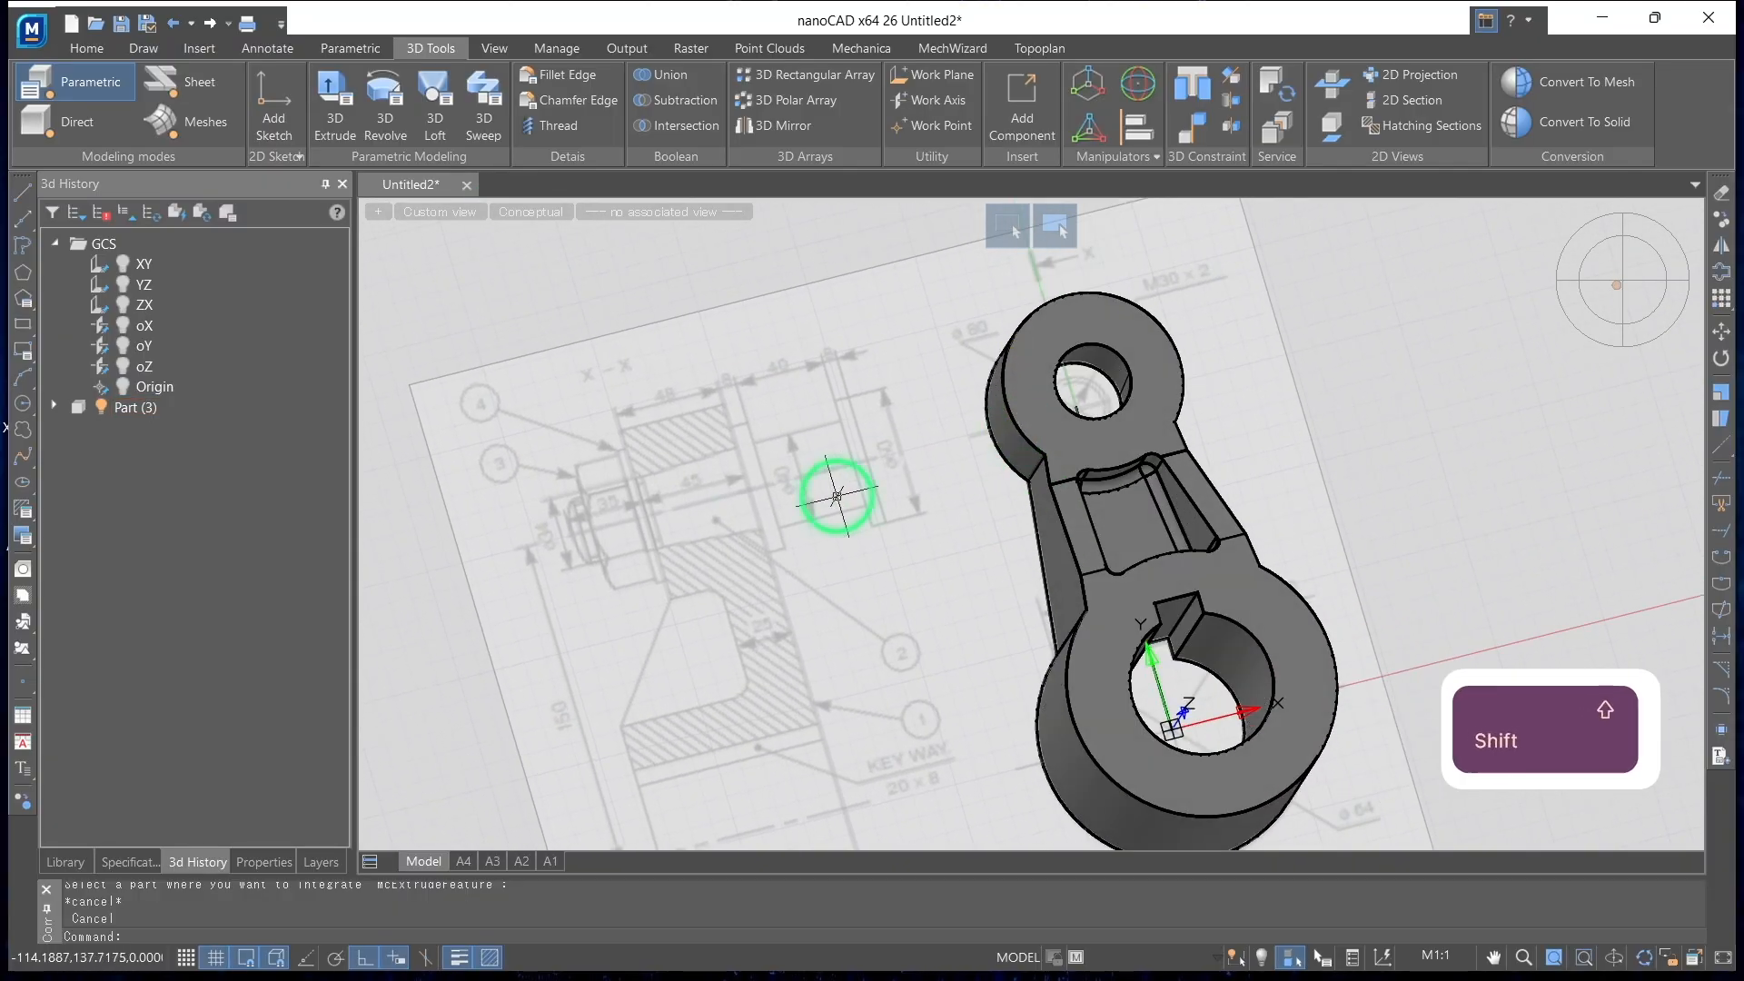
{"action": "mouse_move", "coordinate": [688, 429]}
{"action": "middle_mouse_down", "text": "shift"}
{"action": "mouse_move", "coordinate": [700, 506]}
{"action": "mouse_move", "coordinate": [802, 574]}
{"action": "middle_mouse_up", "text": "shift"}
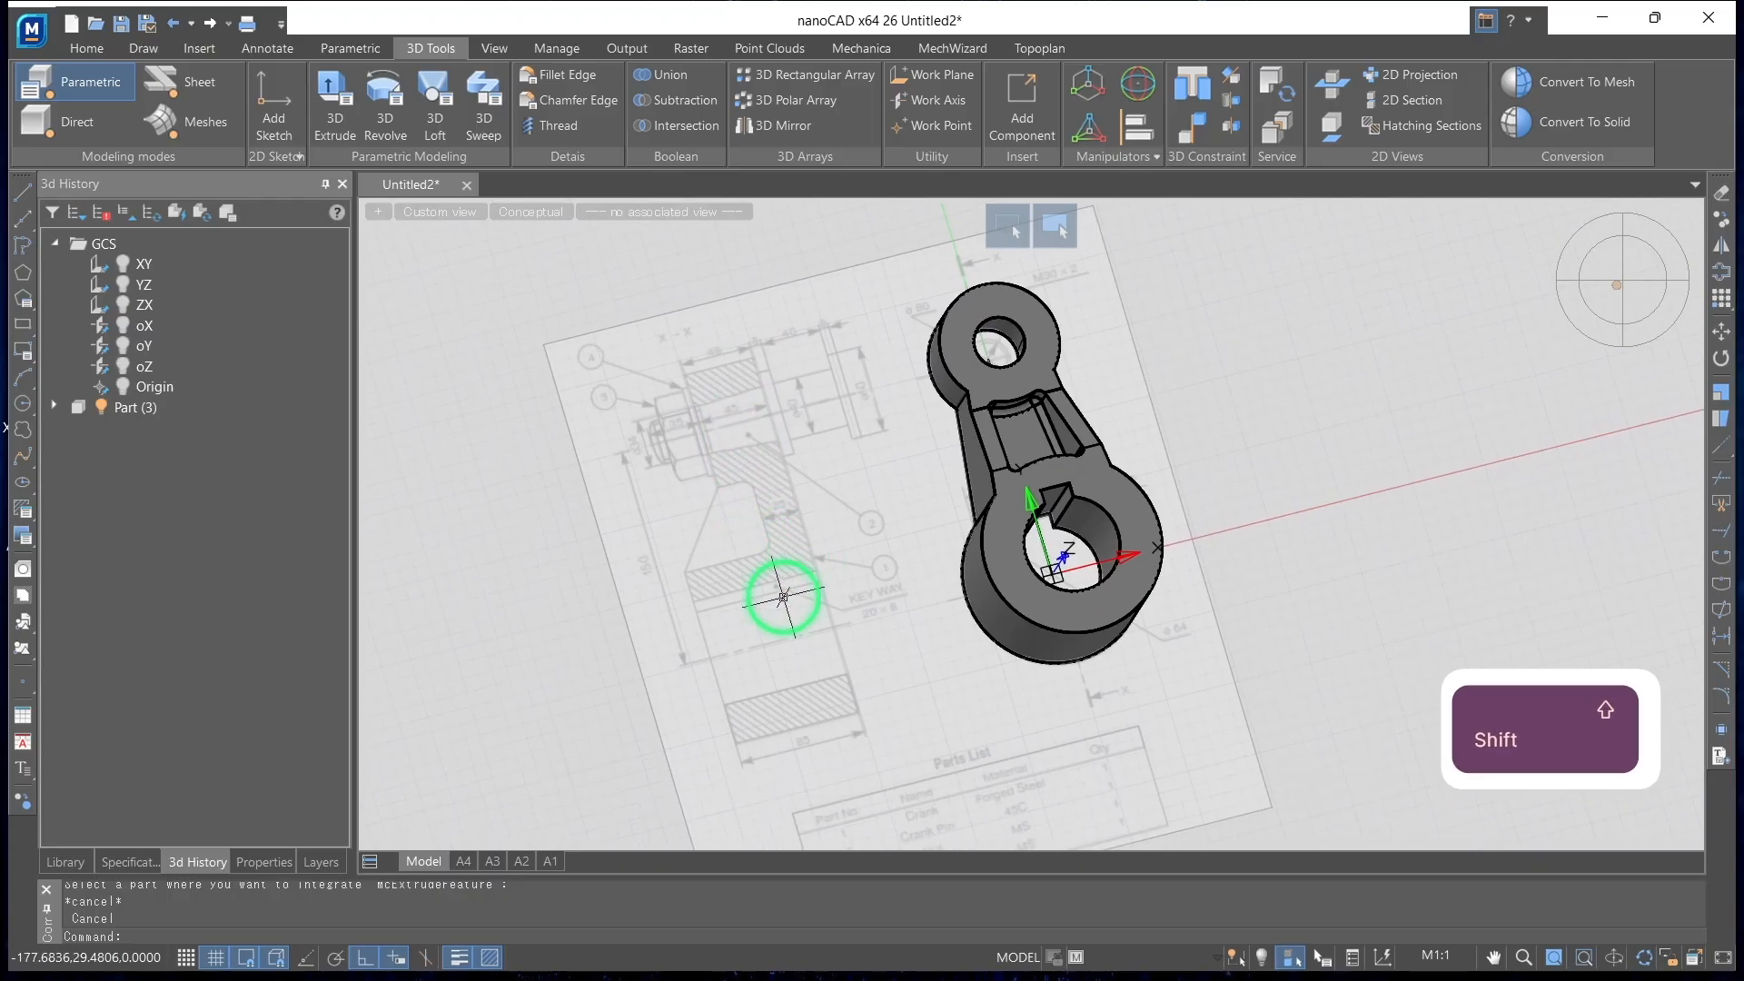
{"action": "mouse_move", "coordinate": [802, 691]}
{"action": "middle_mouse_down", "text": "shift"}
{"action": "mouse_move", "coordinate": [697, 751]}
{"action": "mouse_move", "coordinate": [829, 663]}
{"action": "mouse_move", "coordinate": [783, 645]}
{"action": "mouse_move", "coordinate": [695, 656]}
{"action": "middle_mouse_up", "text": "shift"}
Save the drawing in the Mecanica folder under the name "part 1 mecanica"
{"action": "left_click", "coordinate": [120, 23]}
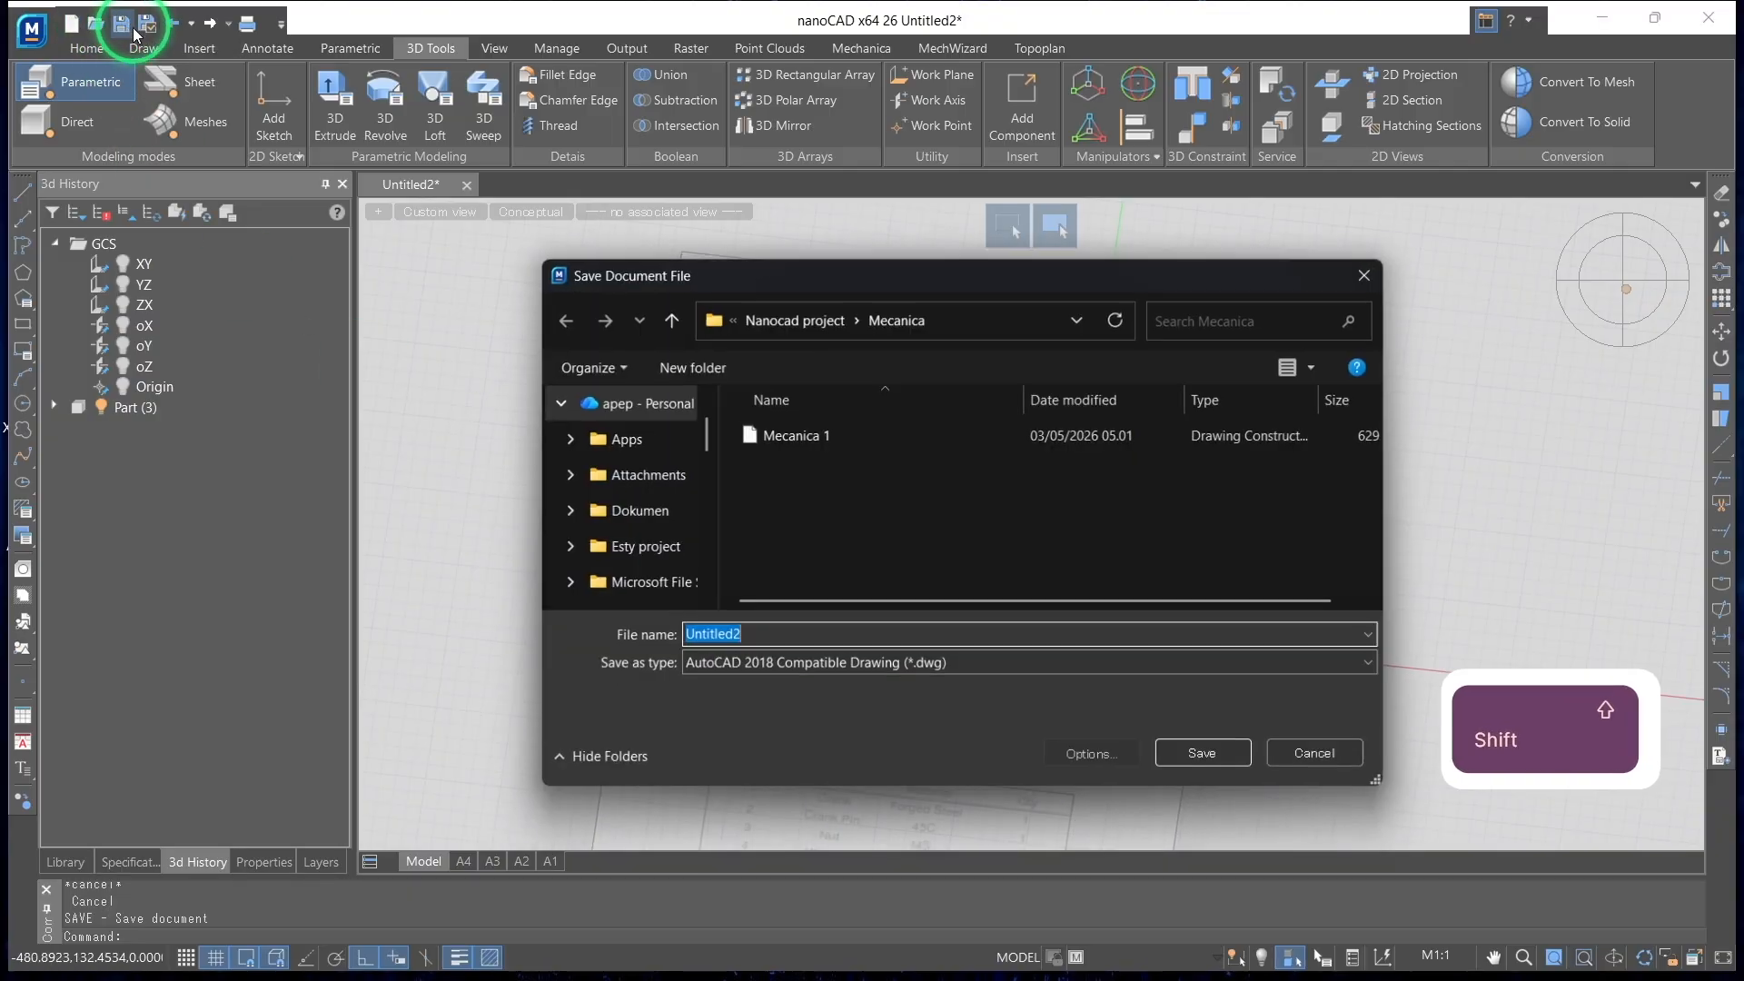
{"action": "type", "text": "part"}
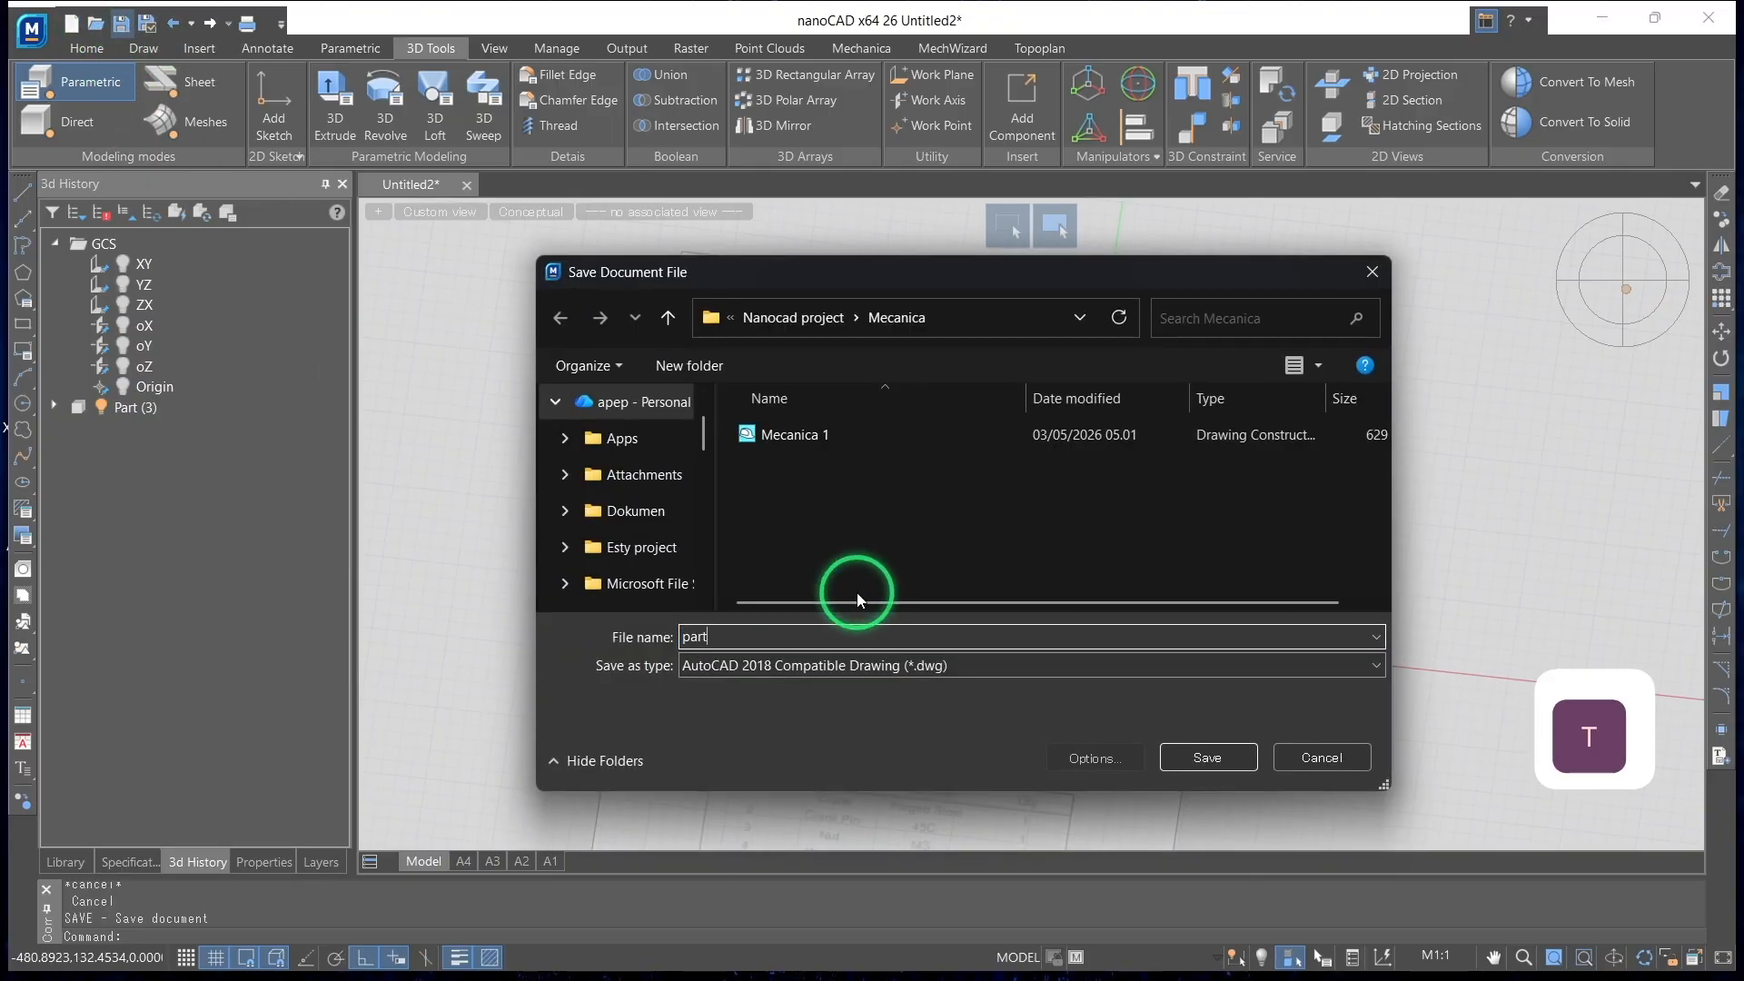
{"action": "type", "text": " 1 mecanica"}
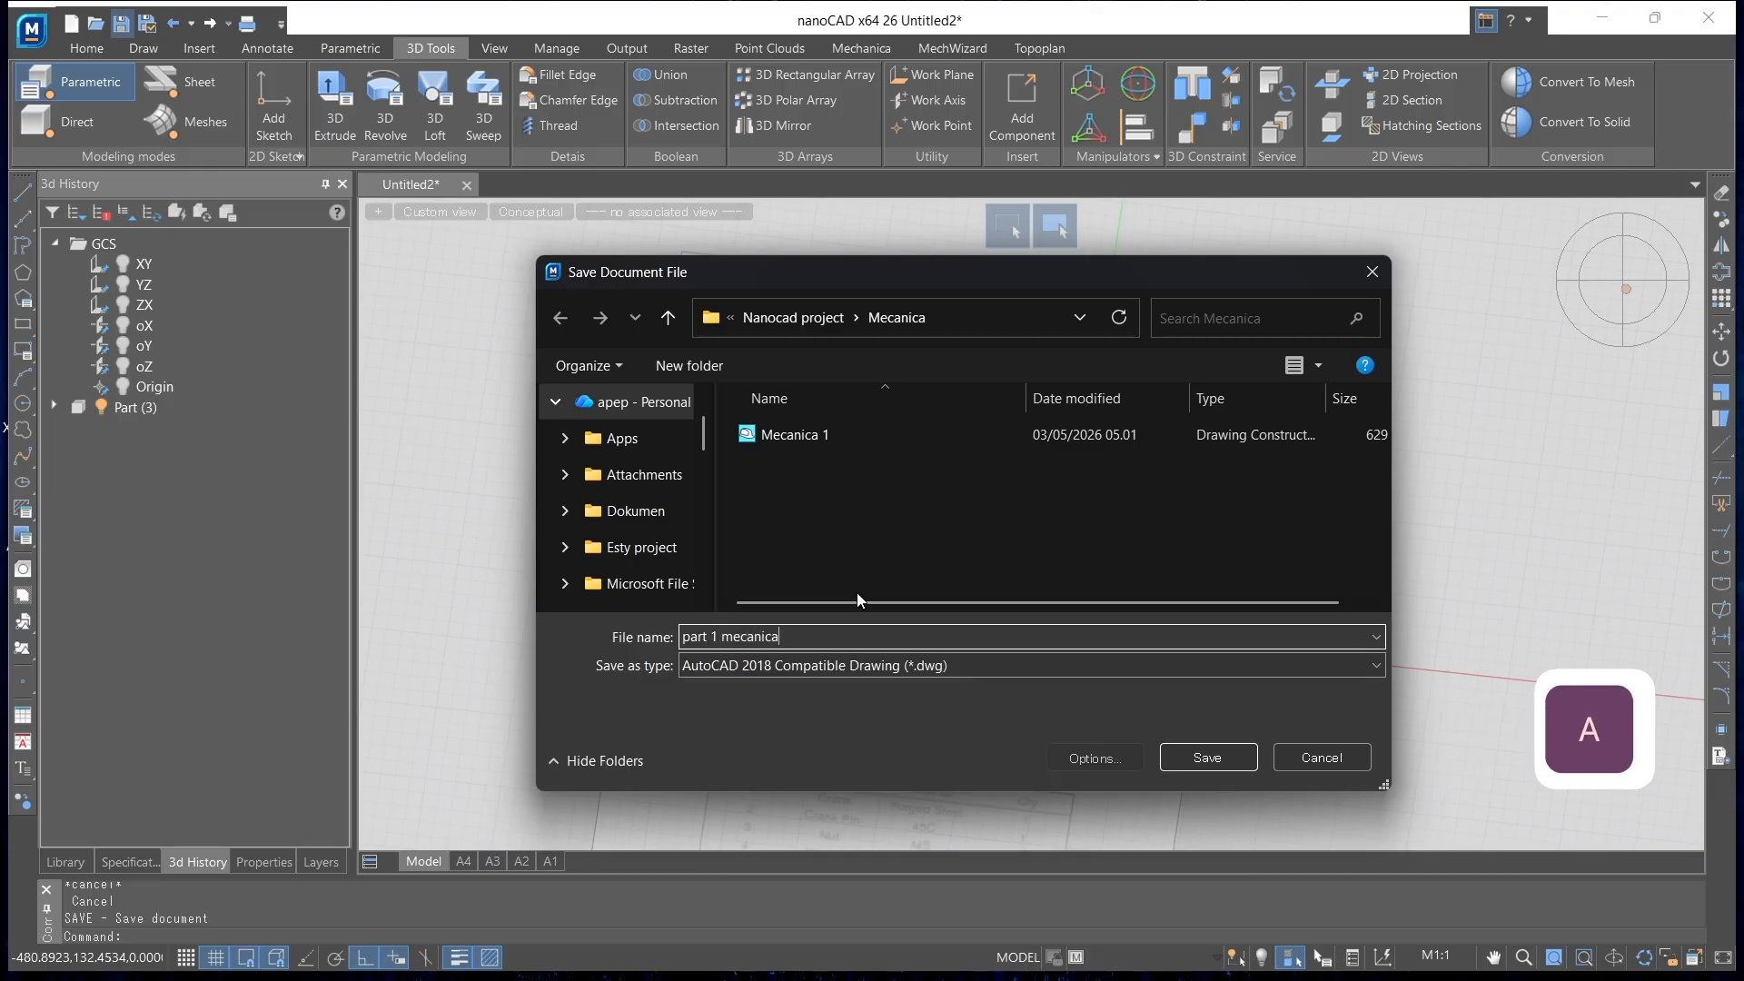
{"action": "key", "text": "Return"}
{"action": "middle_click_drag", "start_coordinate": [1479, 526], "coordinate": [1640, 318], "text": "shift"}
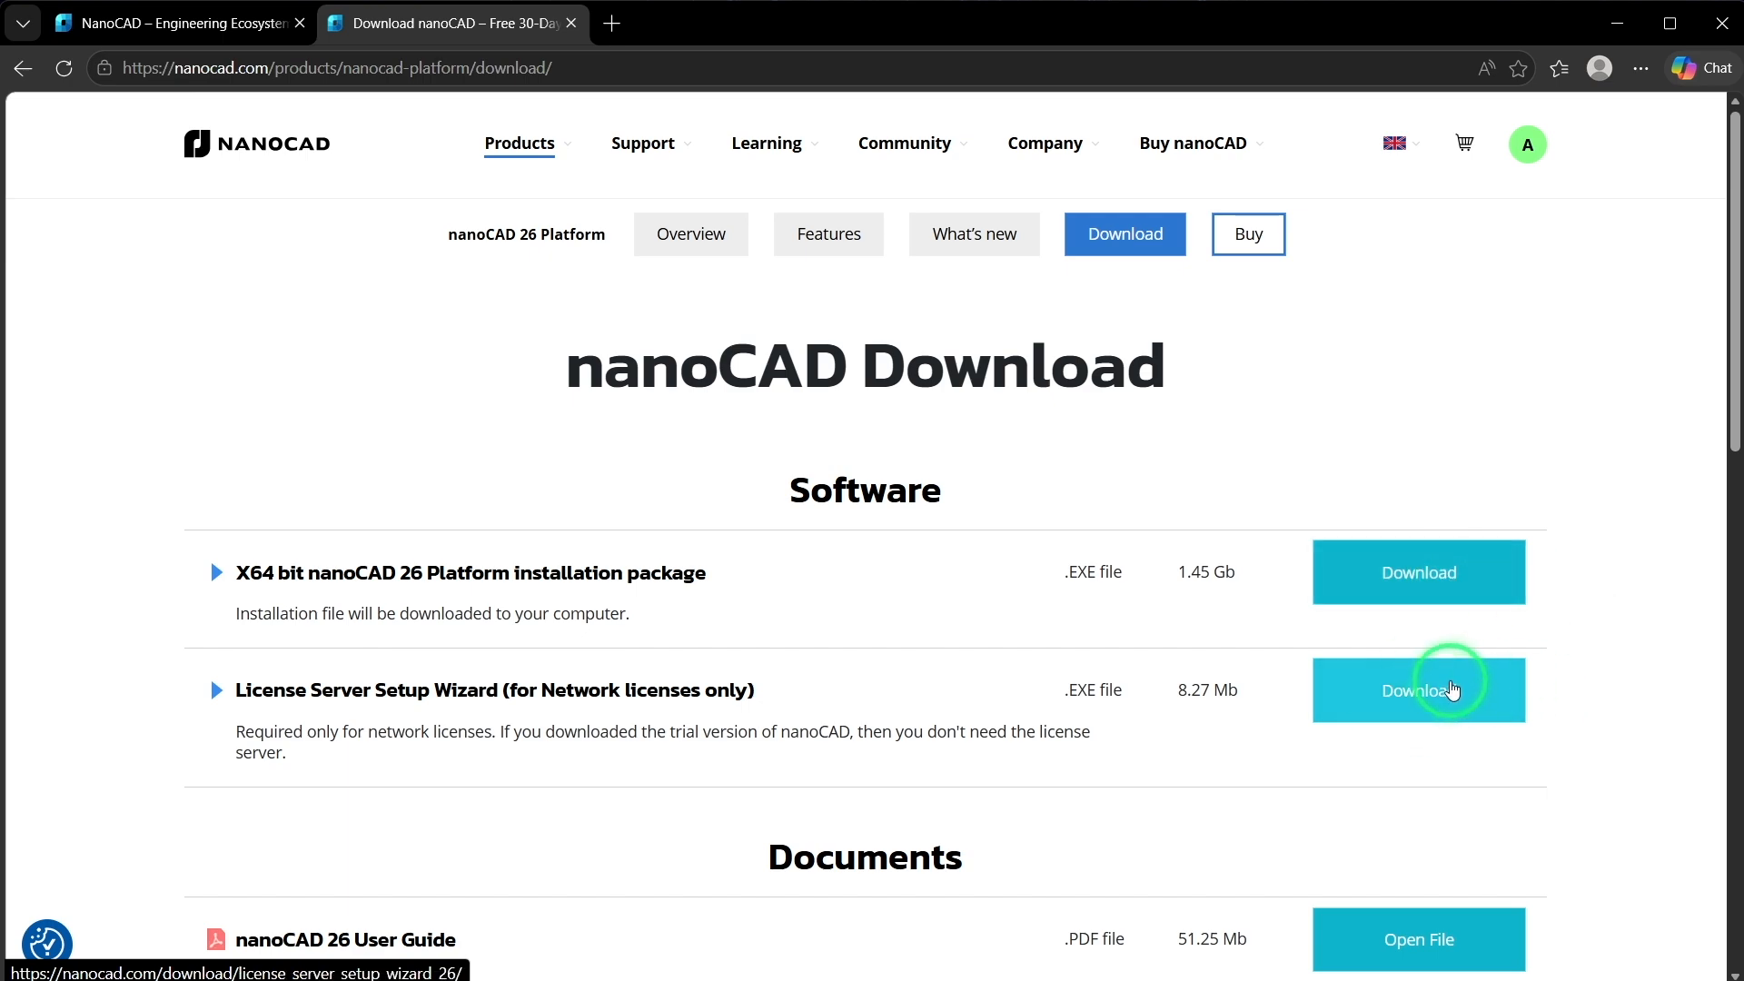
In the browser, open the product page of nanocad.id and examine the nanoCAD 25 bundles, what nanoCAD Mechanica includes, and the separate modules
{"action": "left_click", "coordinate": [132, 34]}
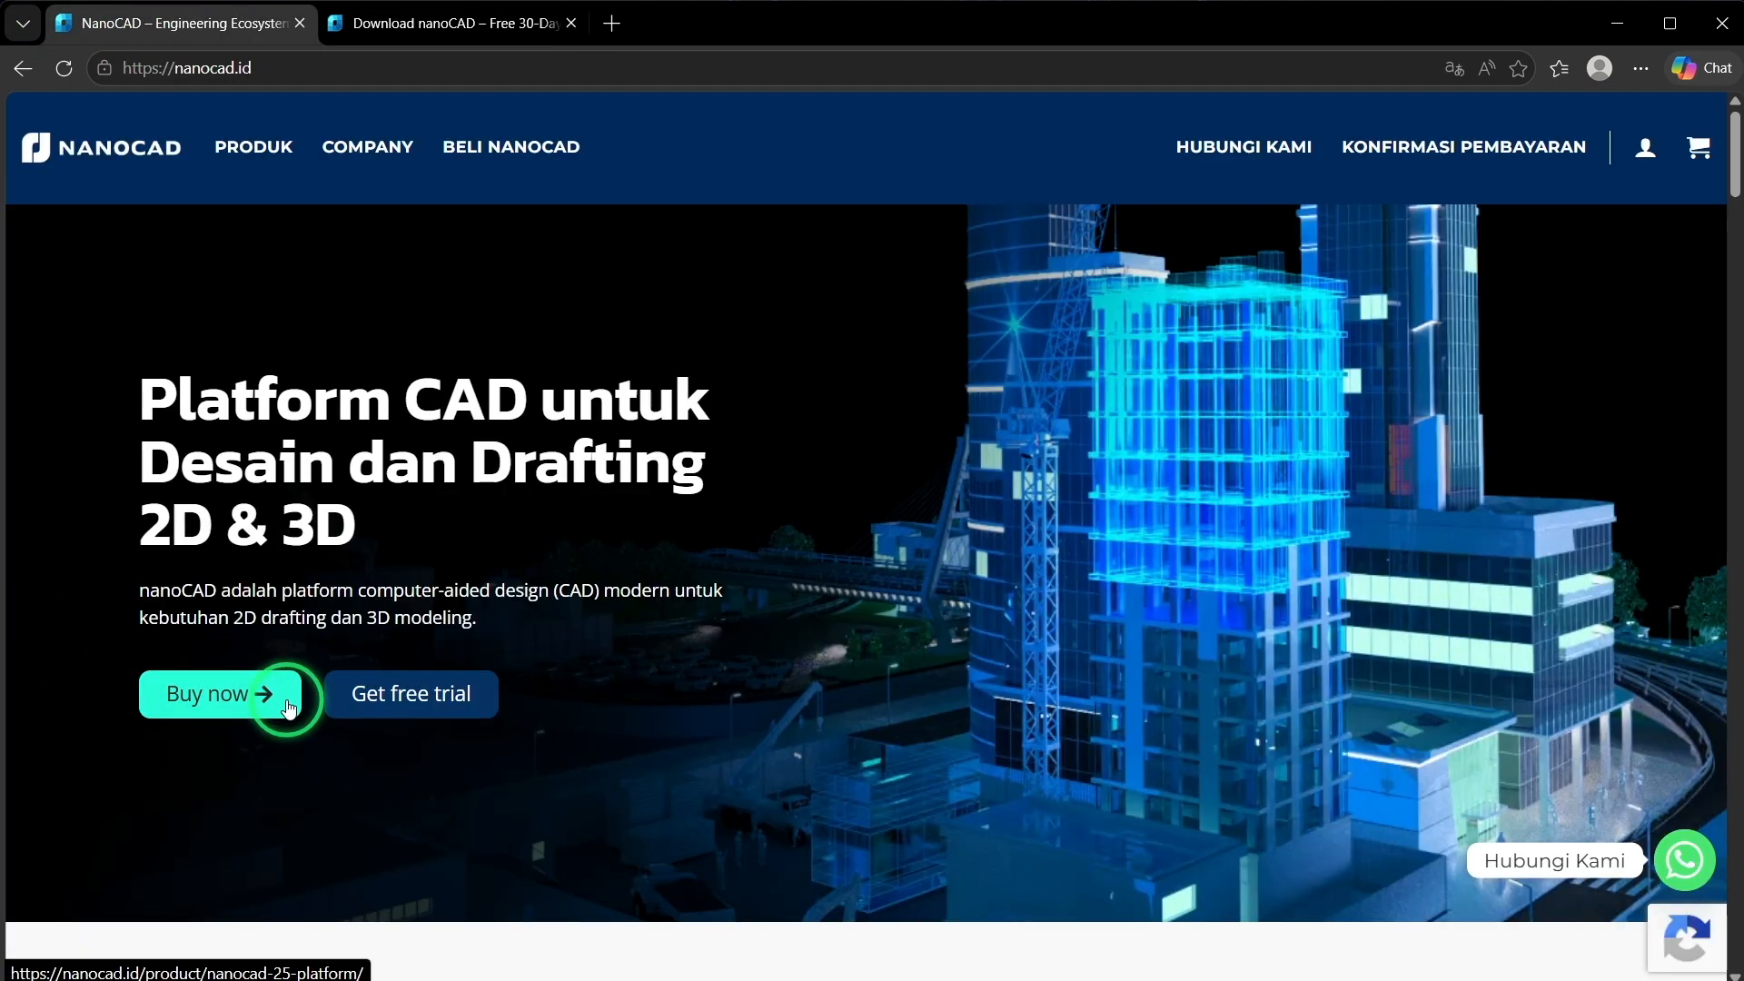
{"action": "left_click", "coordinate": [266, 151]}
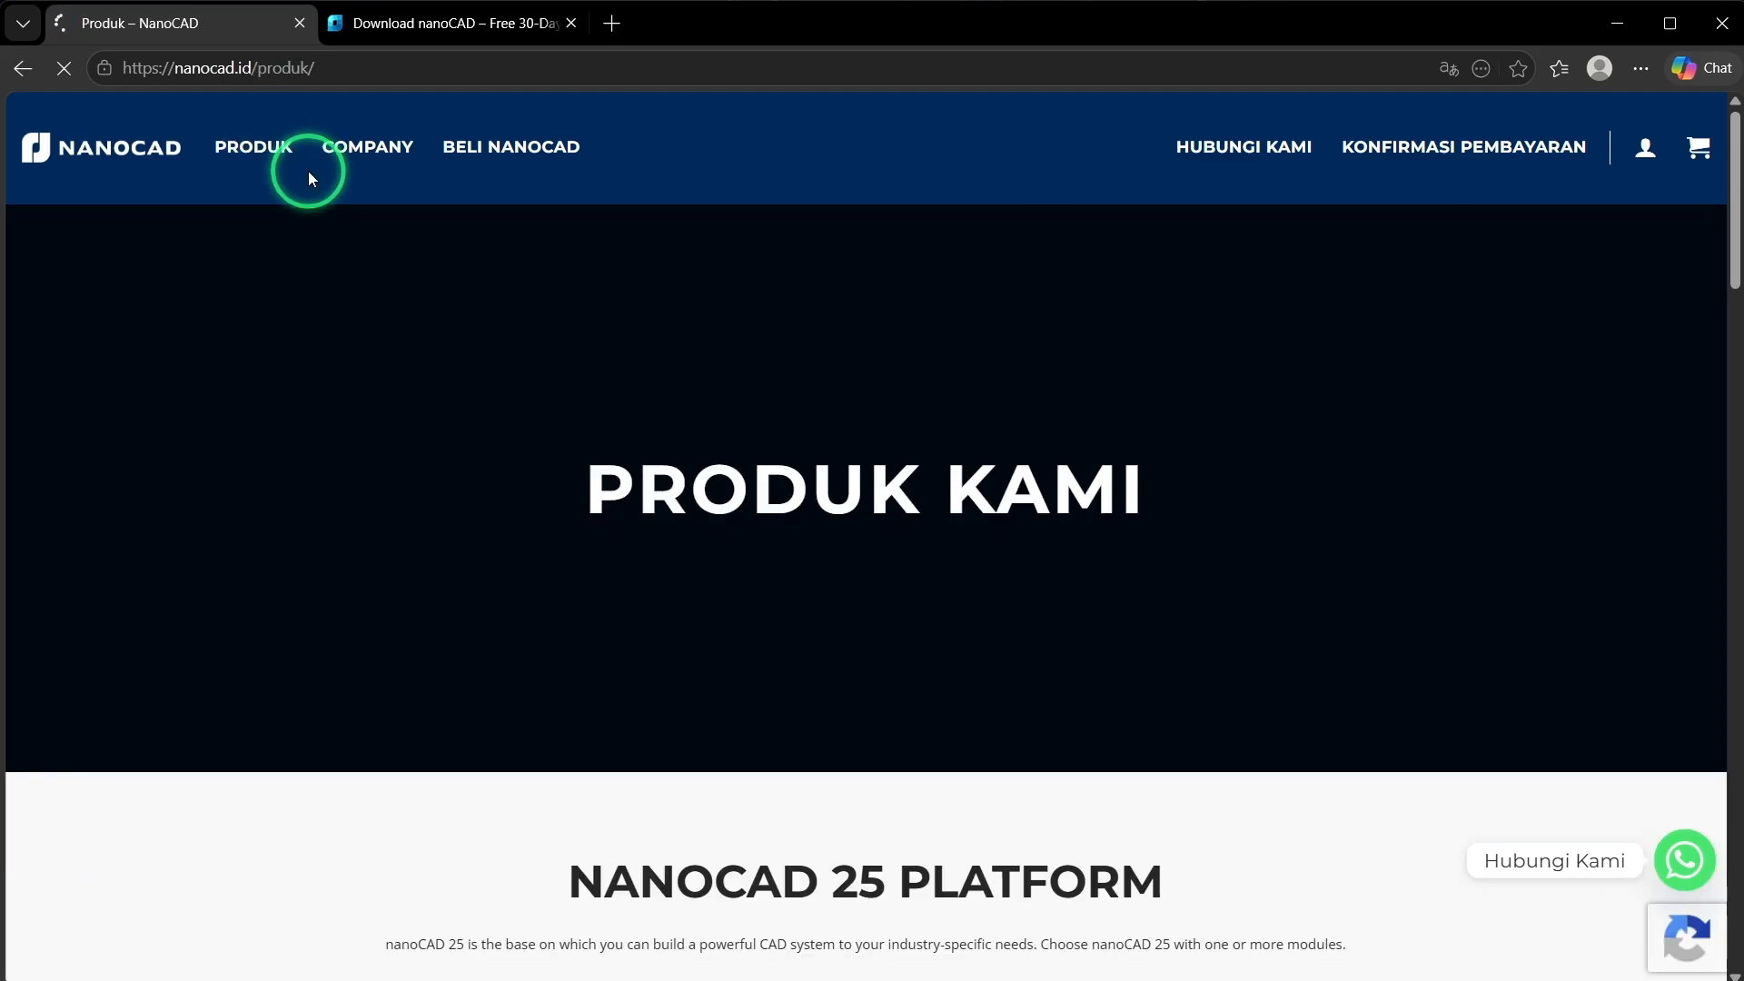
{"action": "scroll", "coordinate": [488, 340], "scroll_direction": "down", "scroll_amount": 15}
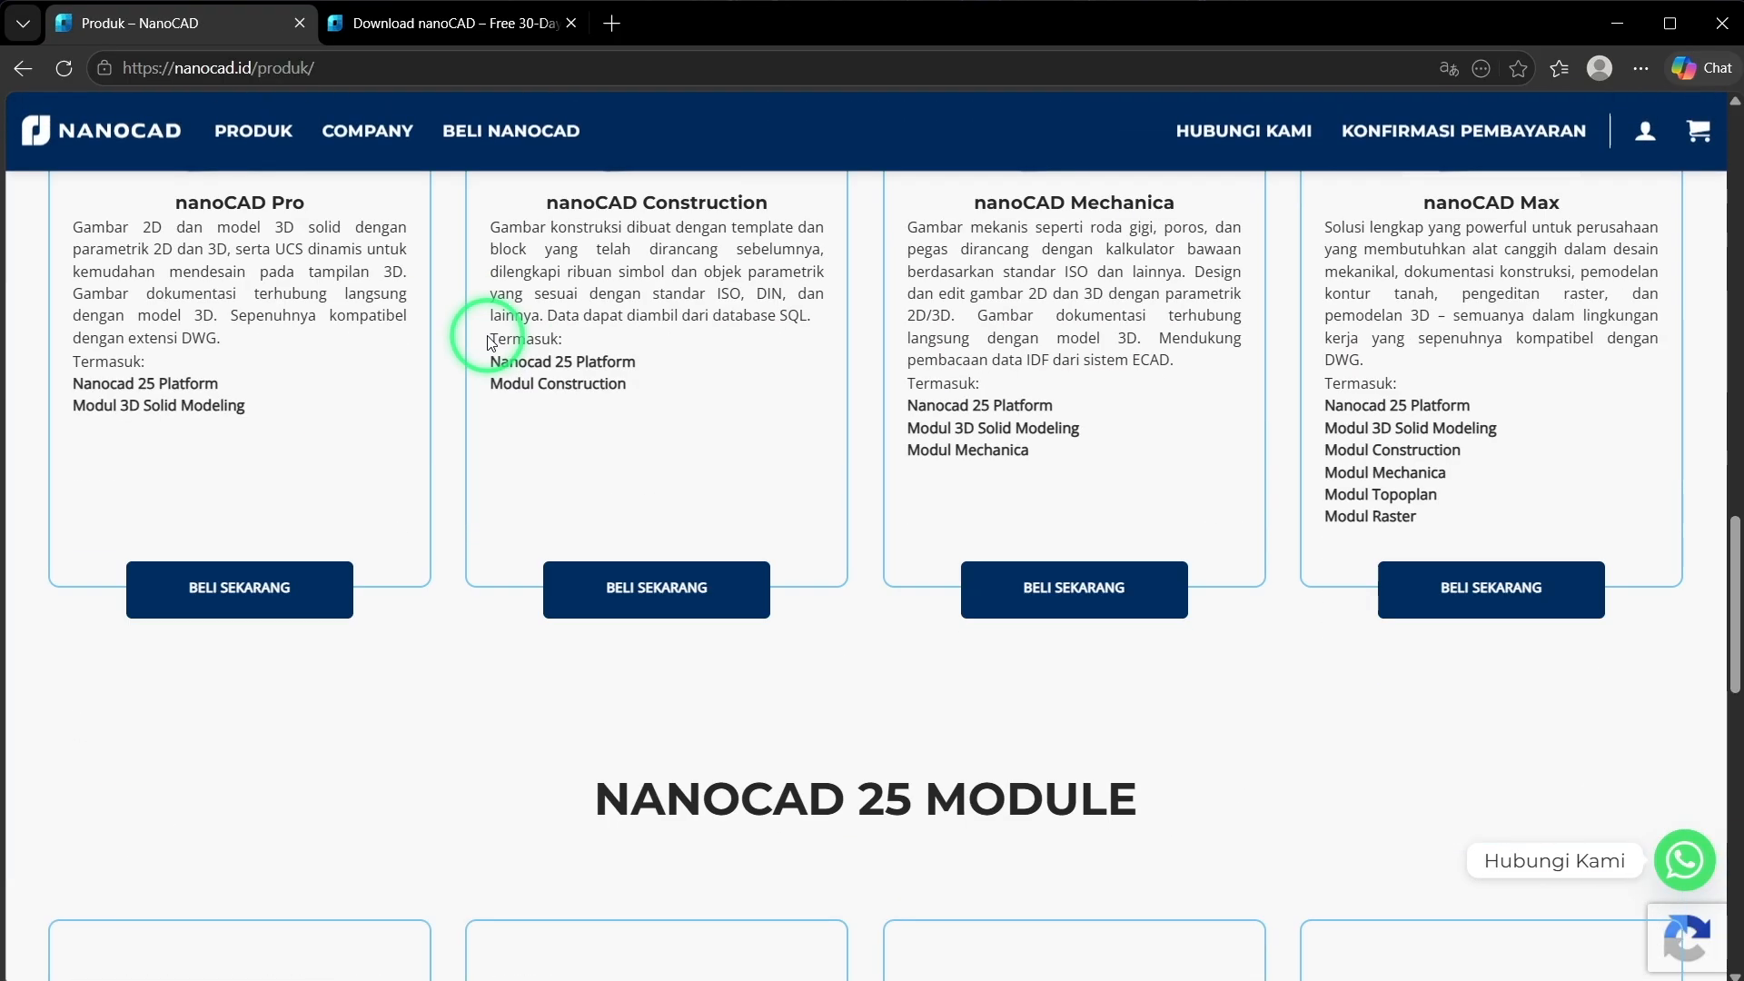
{"action": "scroll", "coordinate": [488, 340], "scroll_direction": "up", "scroll_amount": 5}
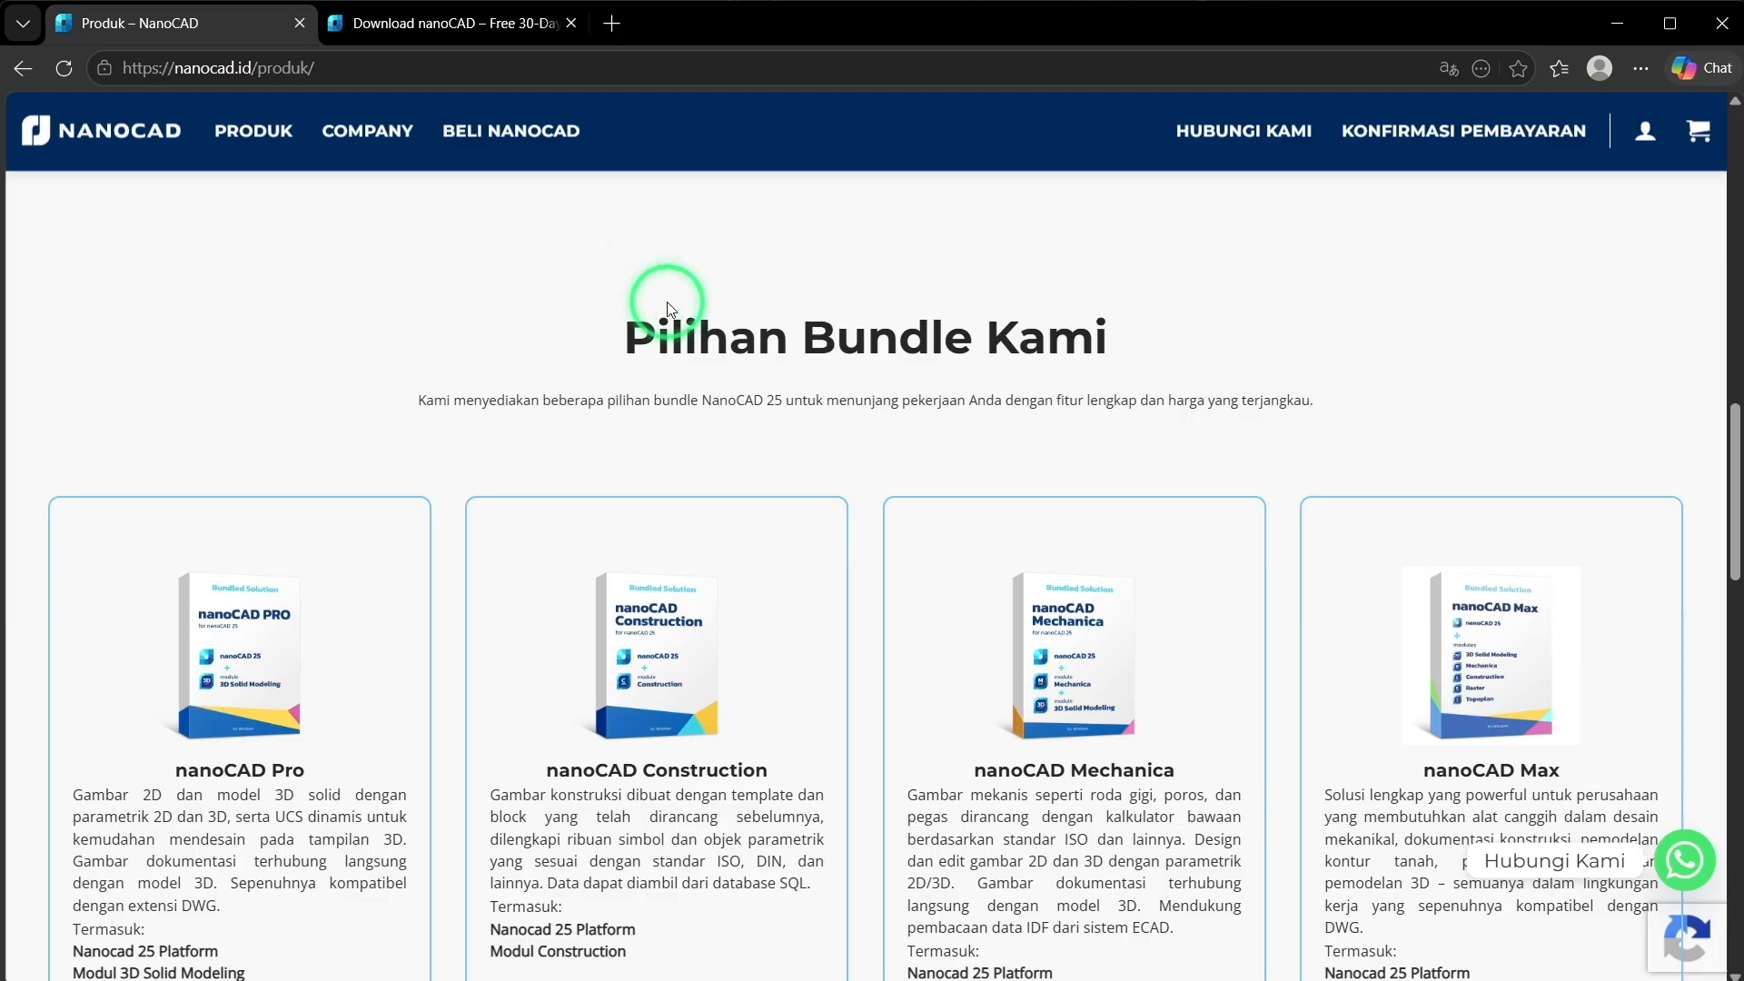
{"action": "left_click_drag", "start_coordinate": [619, 342], "coordinate": [1208, 350]}
{"action": "scroll", "coordinate": [768, 508], "scroll_direction": "down", "scroll_amount": 3}
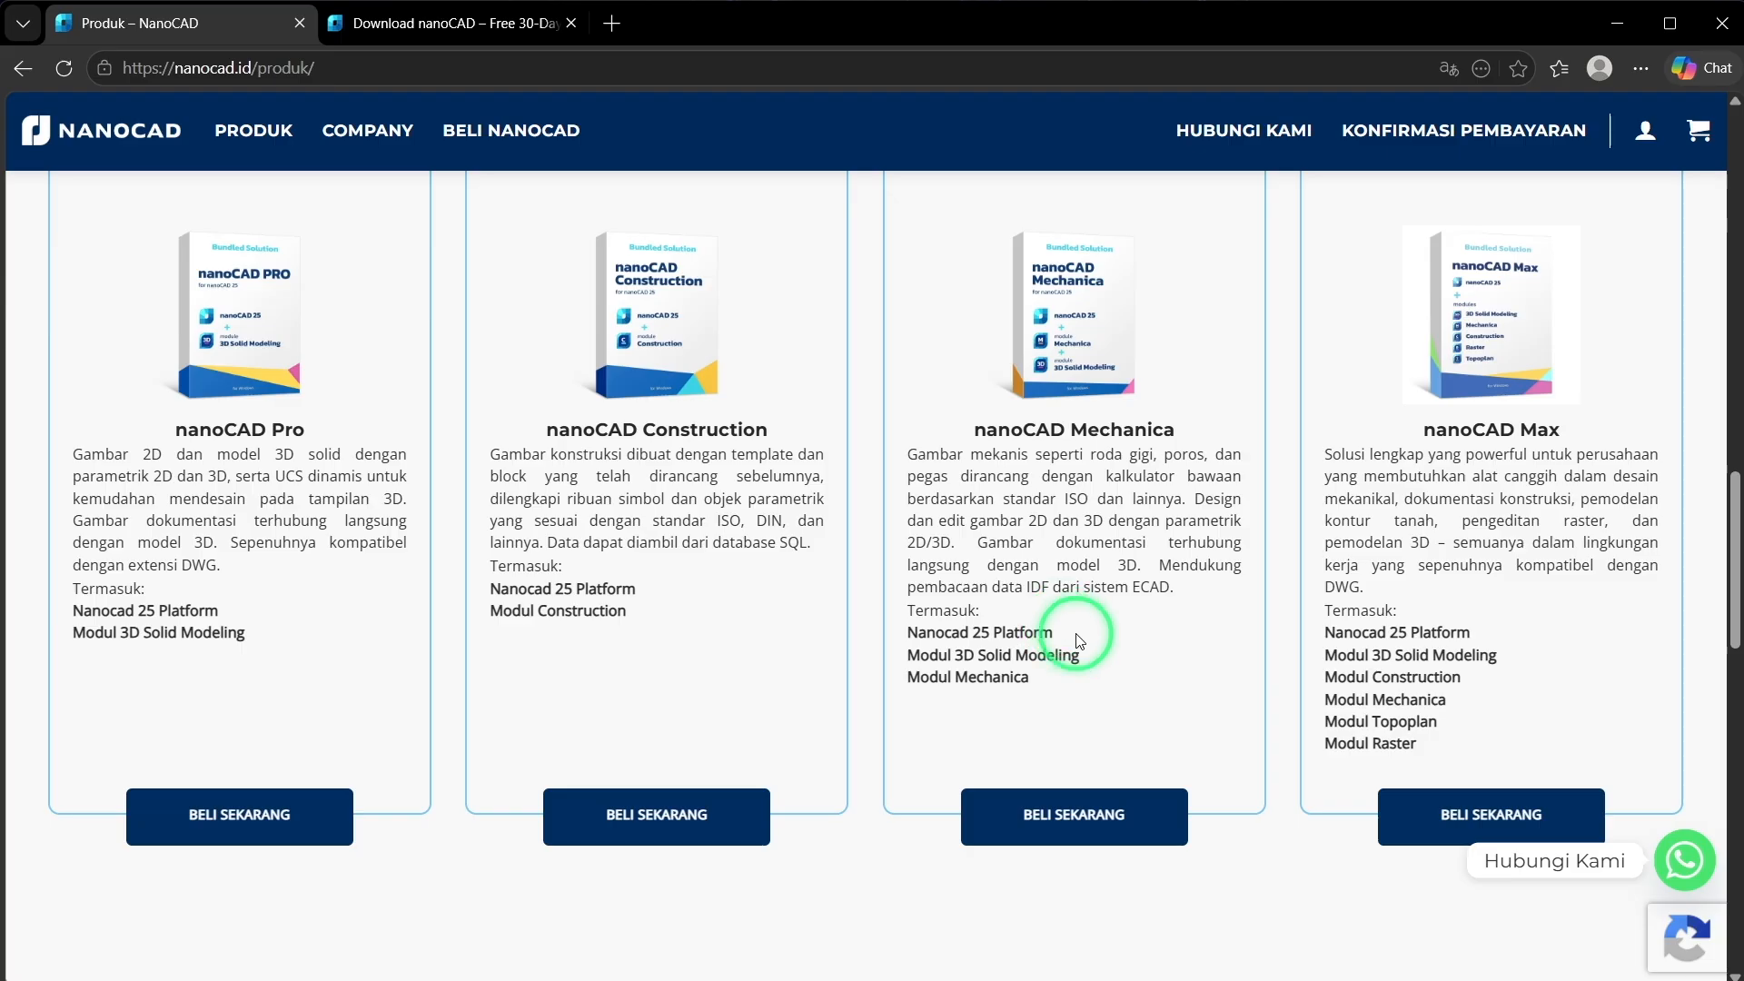
{"action": "left_click_drag", "start_coordinate": [1116, 700], "coordinate": [908, 630]}
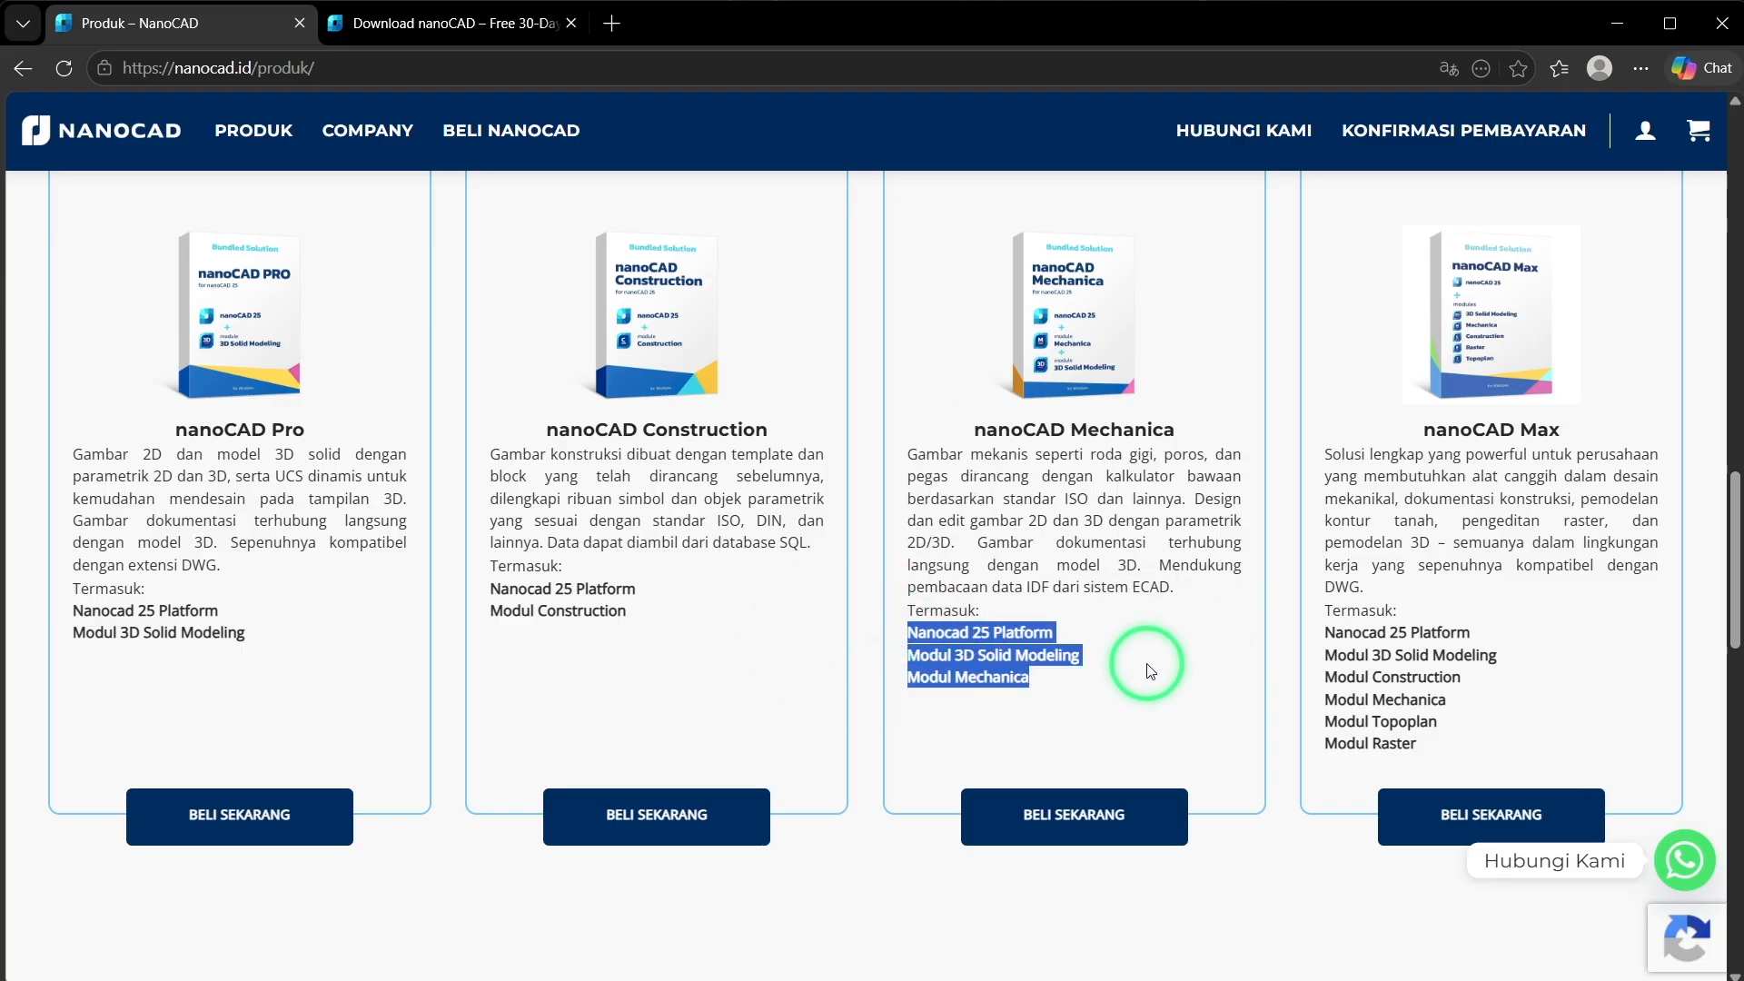
{"action": "scroll", "coordinate": [1149, 672], "scroll_direction": "down", "scroll_amount": 5}
{"action": "scroll", "coordinate": [1159, 643], "scroll_direction": "down", "scroll_amount": 4}
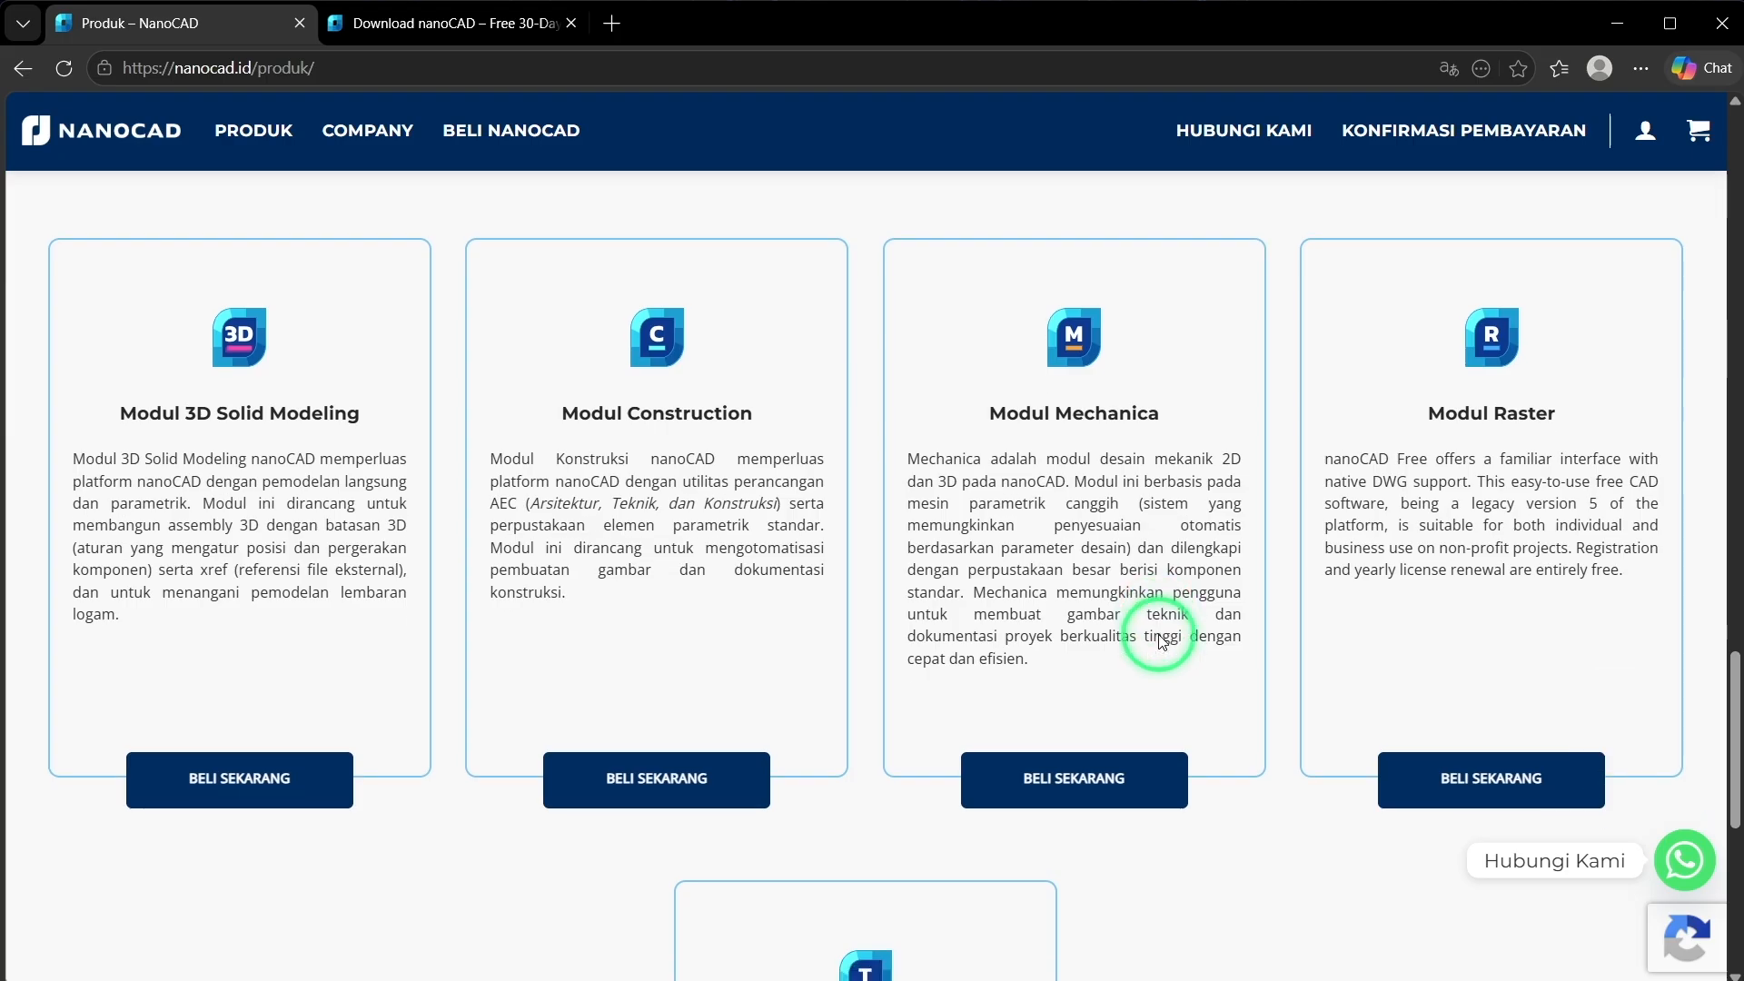
{"action": "scroll", "coordinate": [998, 770], "scroll_direction": "down", "scroll_amount": 3}
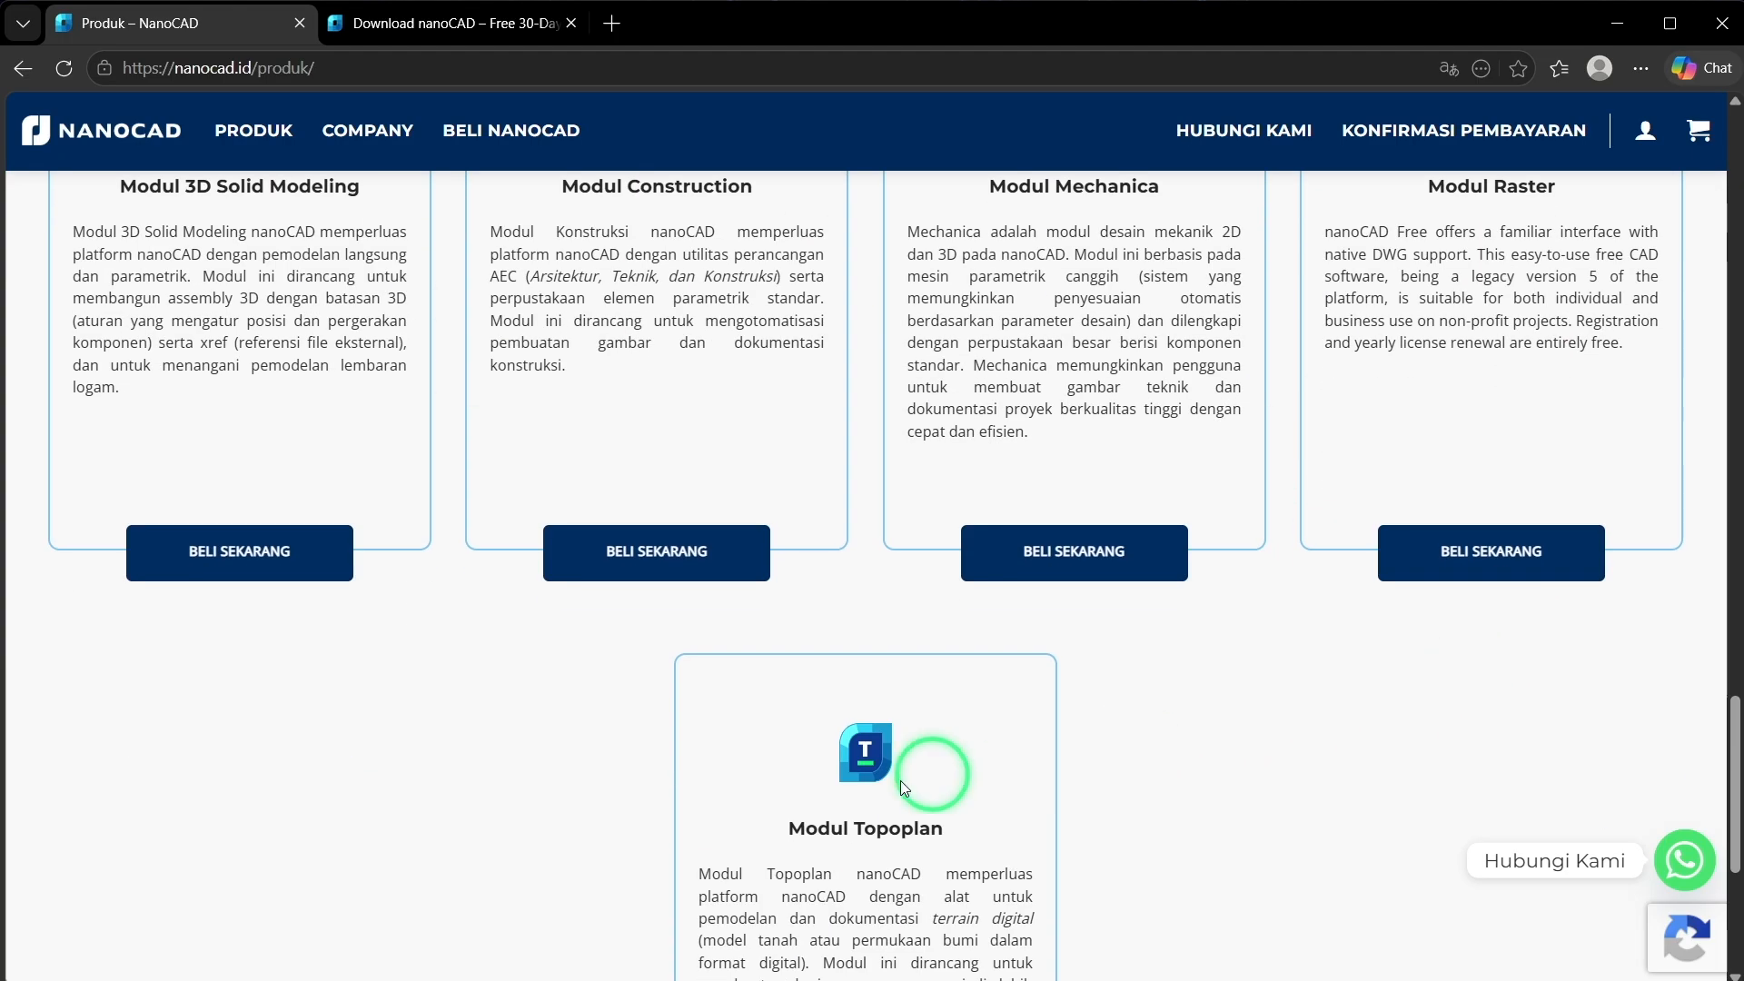
{"action": "scroll", "coordinate": [343, 284], "scroll_direction": "up", "scroll_amount": 20}
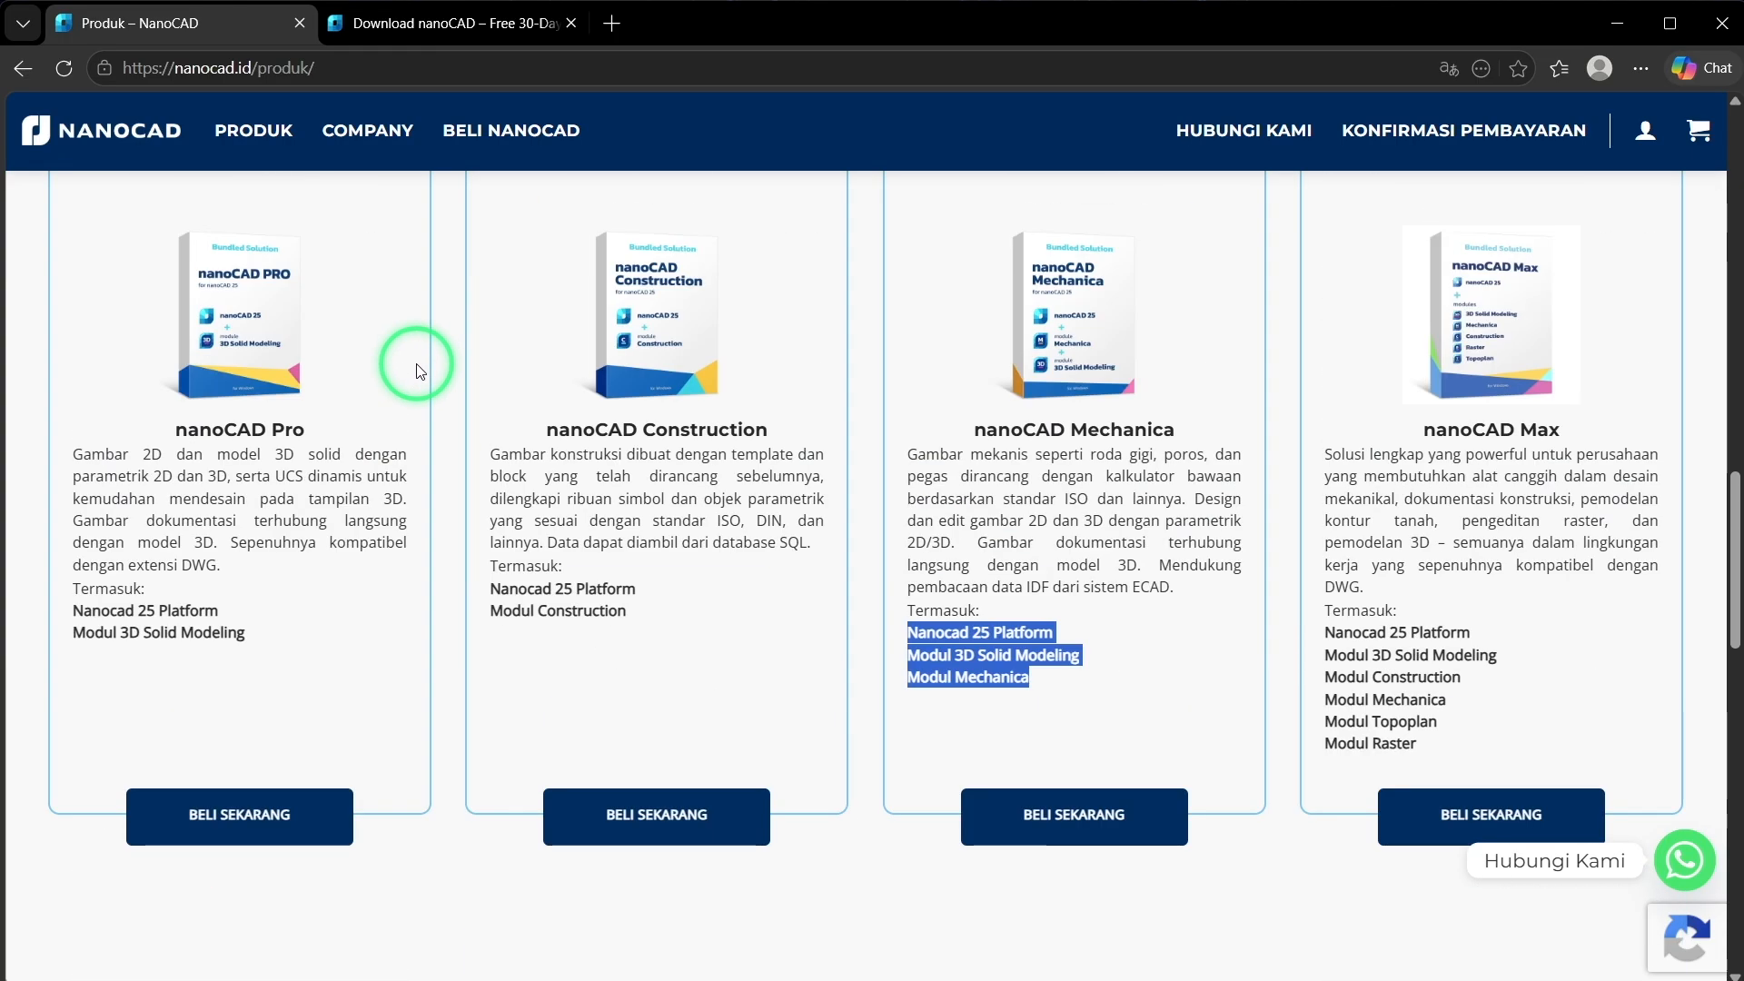
On the nanoCAD Mechanica product page, choose the 3-year subscription and the Workstation license type
{"action": "left_click", "coordinate": [849, 581]}
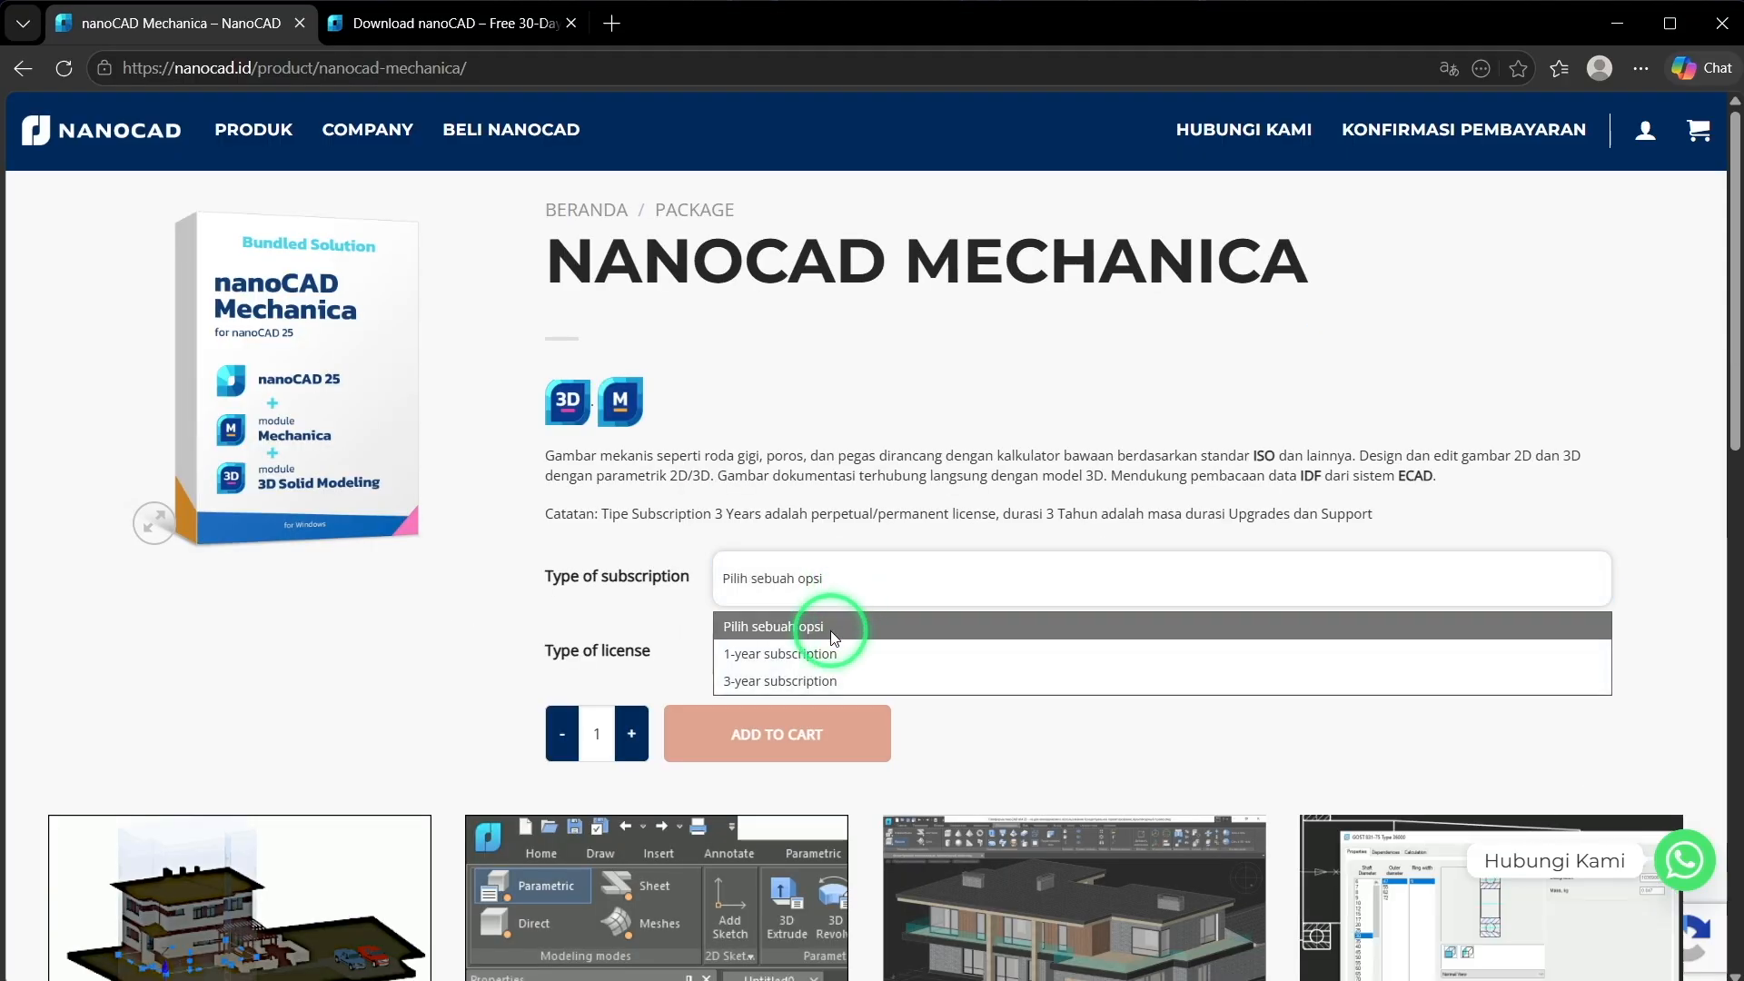
{"action": "left_click", "coordinate": [791, 682]}
{"action": "left_click", "coordinate": [880, 663]}
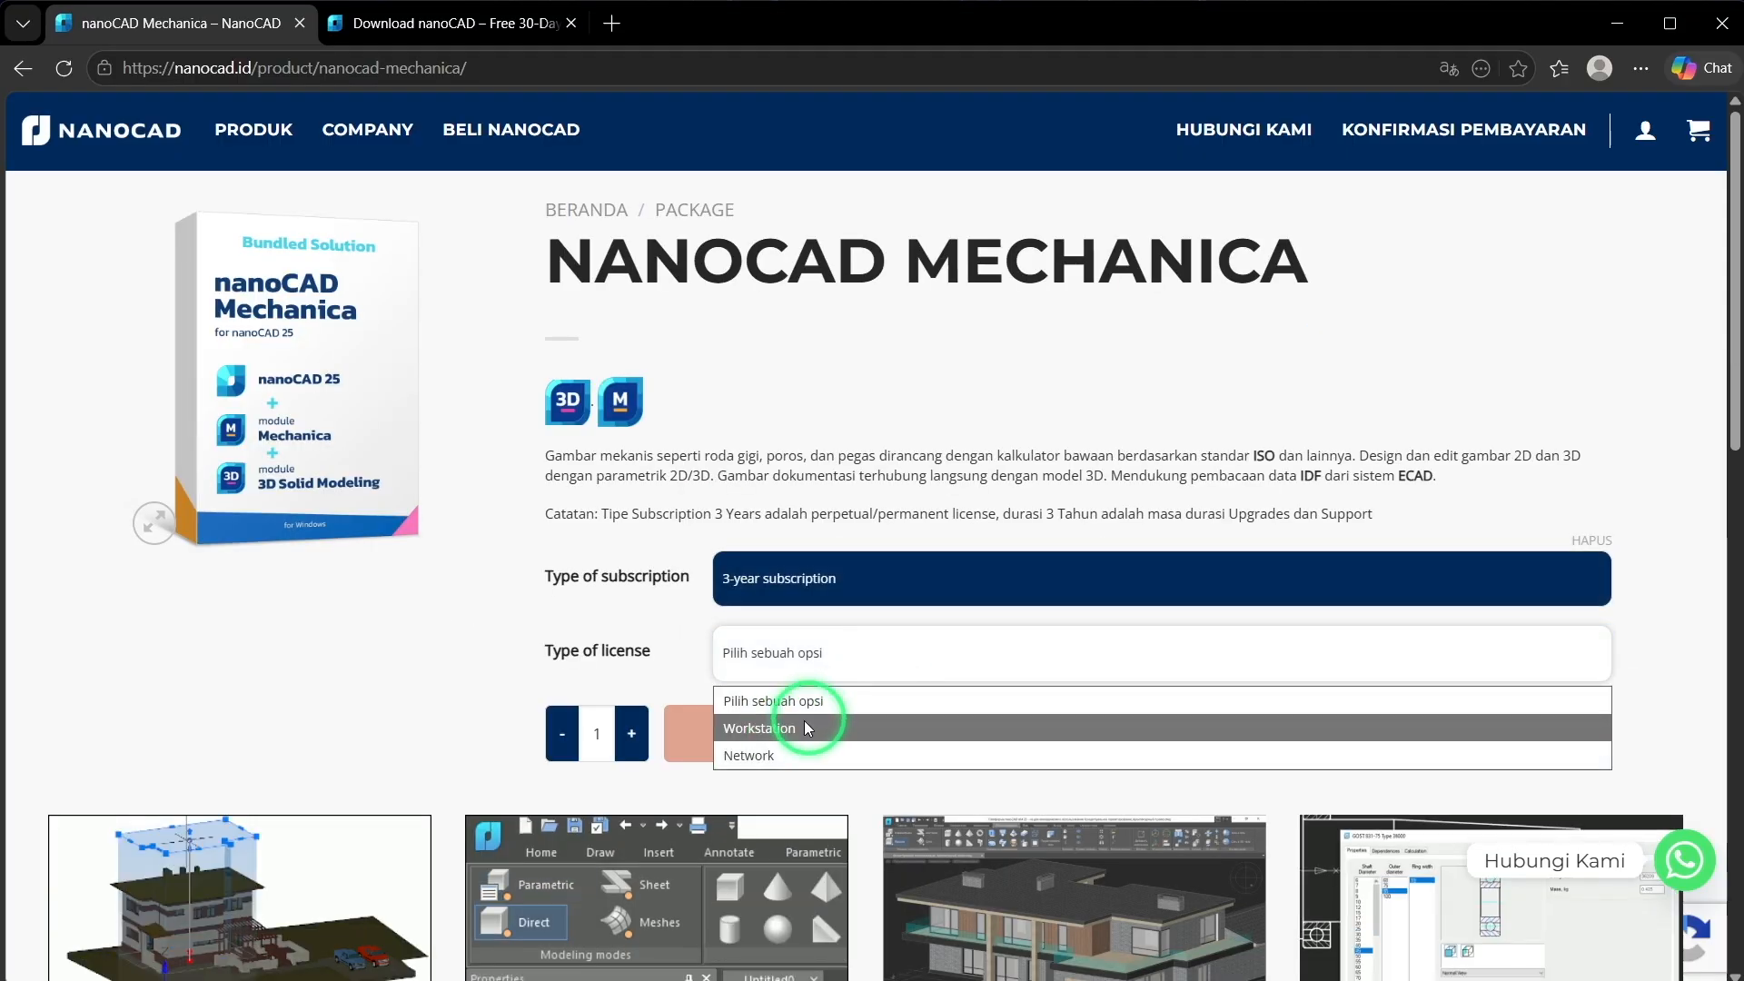
{"action": "left_click", "coordinate": [776, 731]}
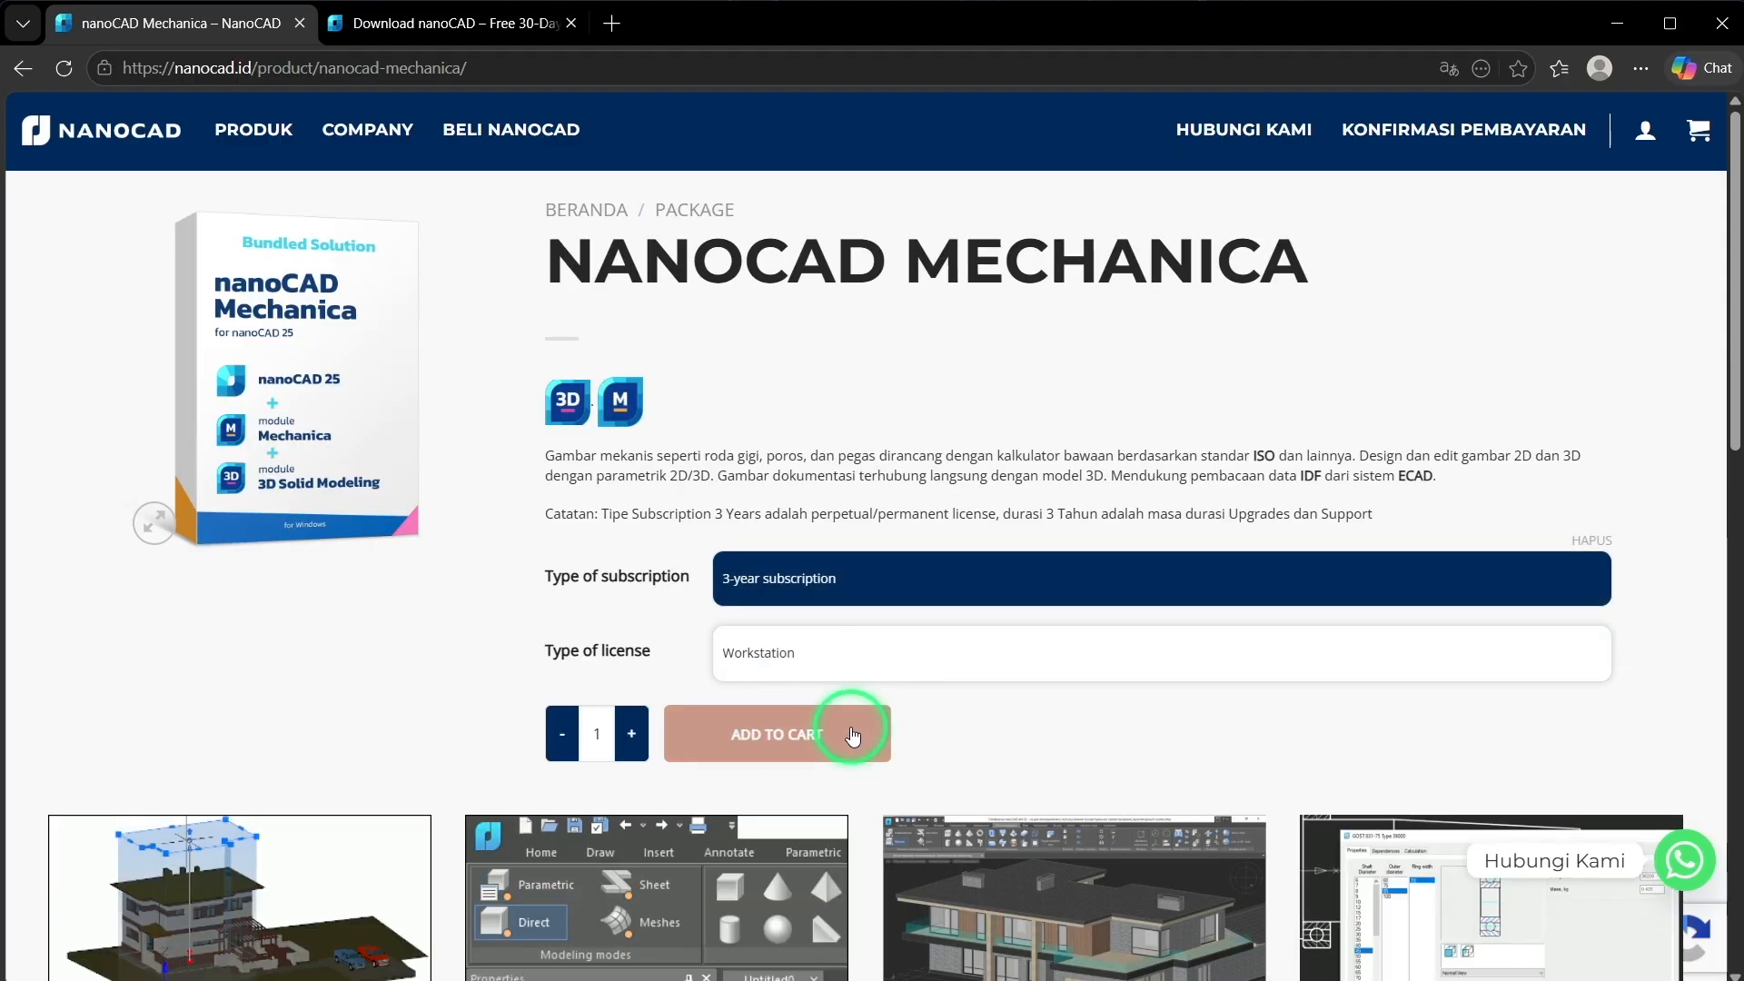
Add one nanoCAD Mechanica license to the shopping cart and apply the coupon code APEP, highlighting the discount in the cart totals
{"action": "left_click", "coordinate": [805, 742]}
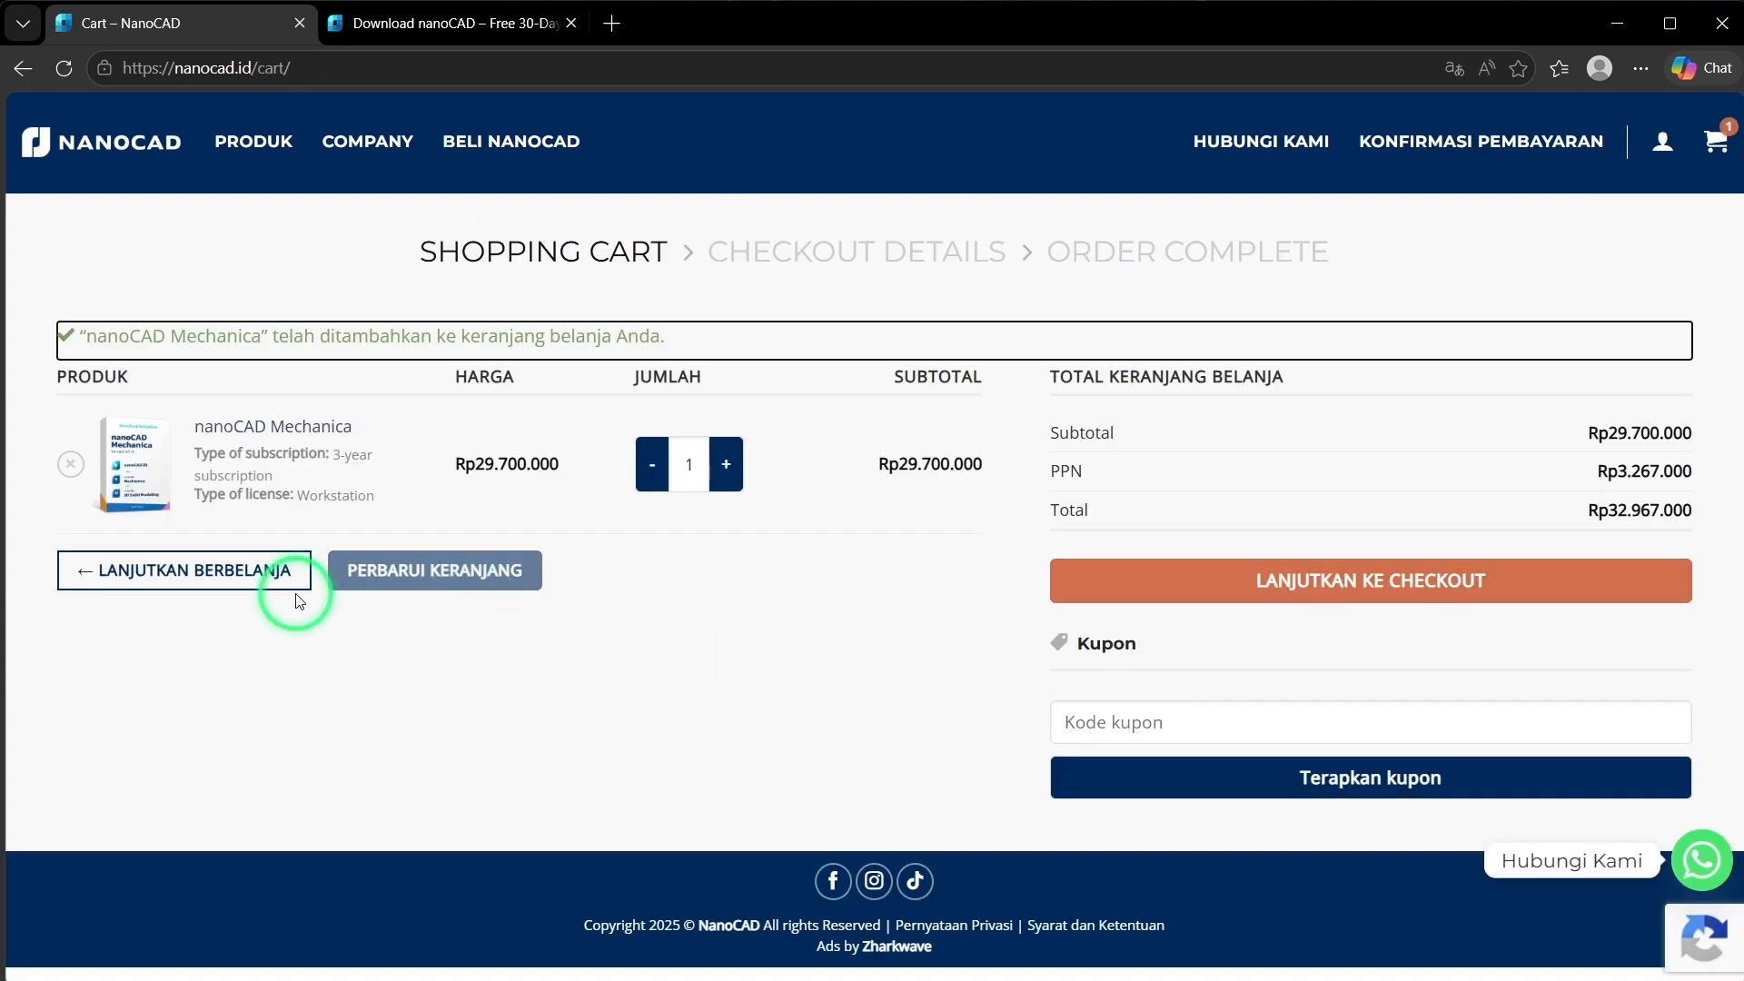
{"action": "left_click", "coordinate": [1172, 727]}
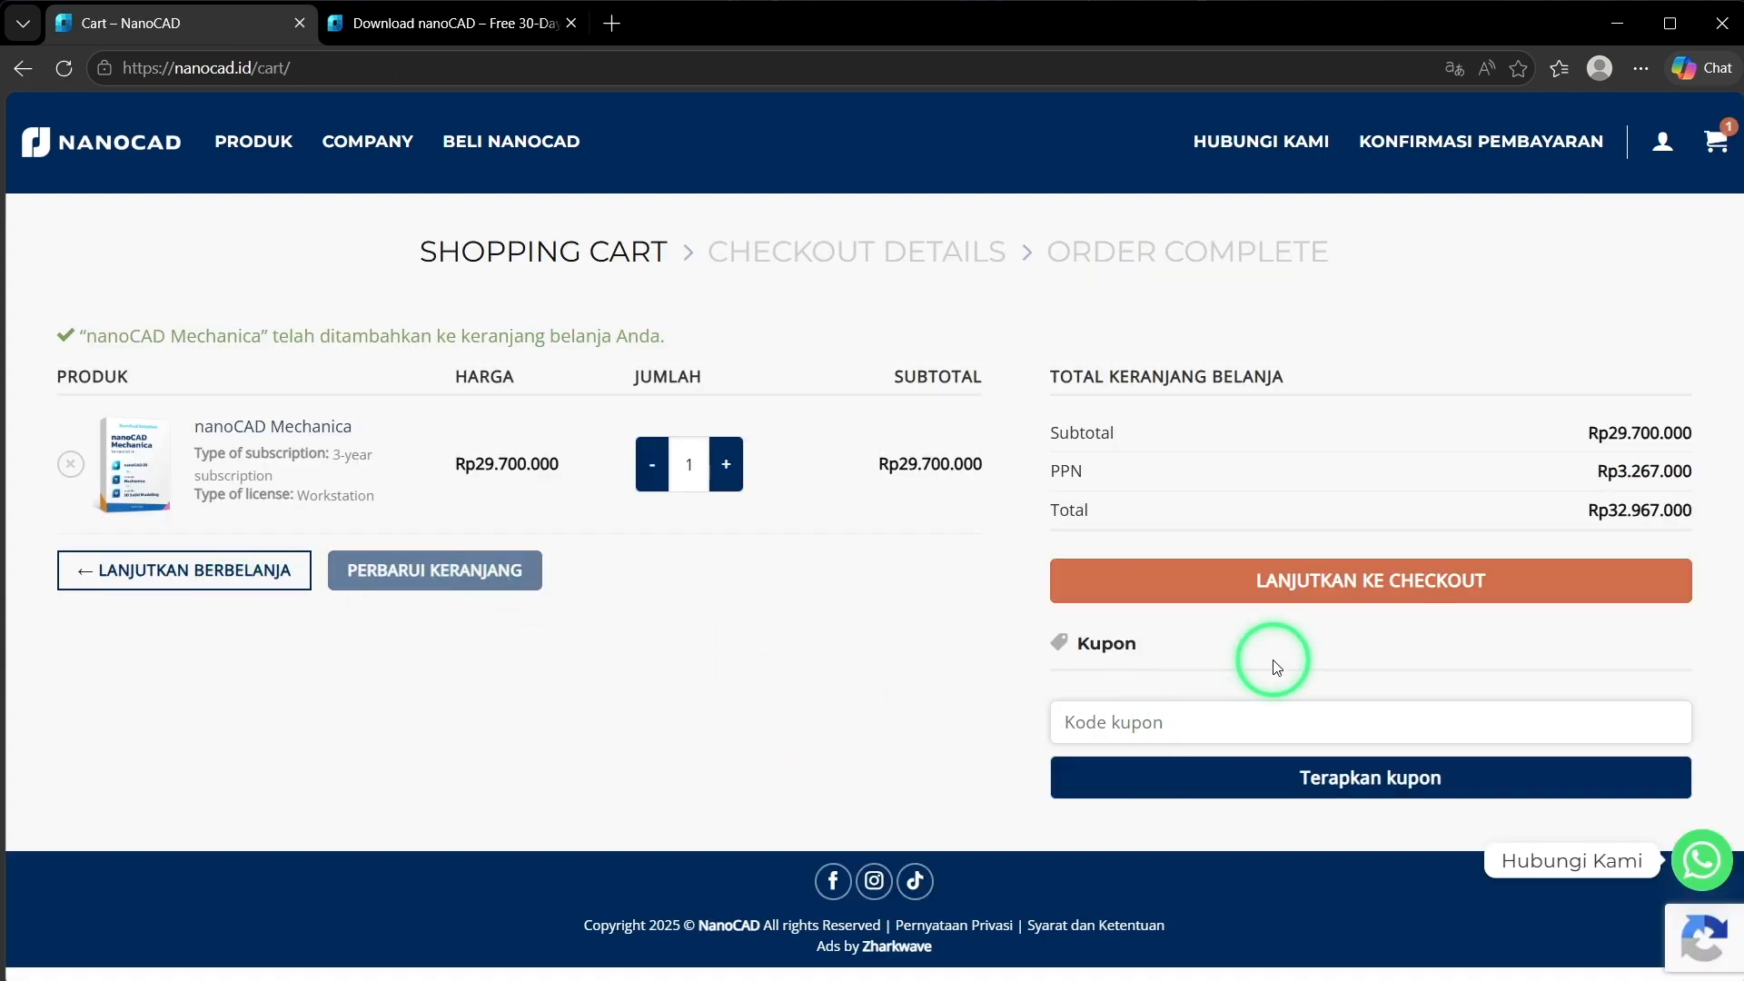
{"action": "type", "text": "AP"}
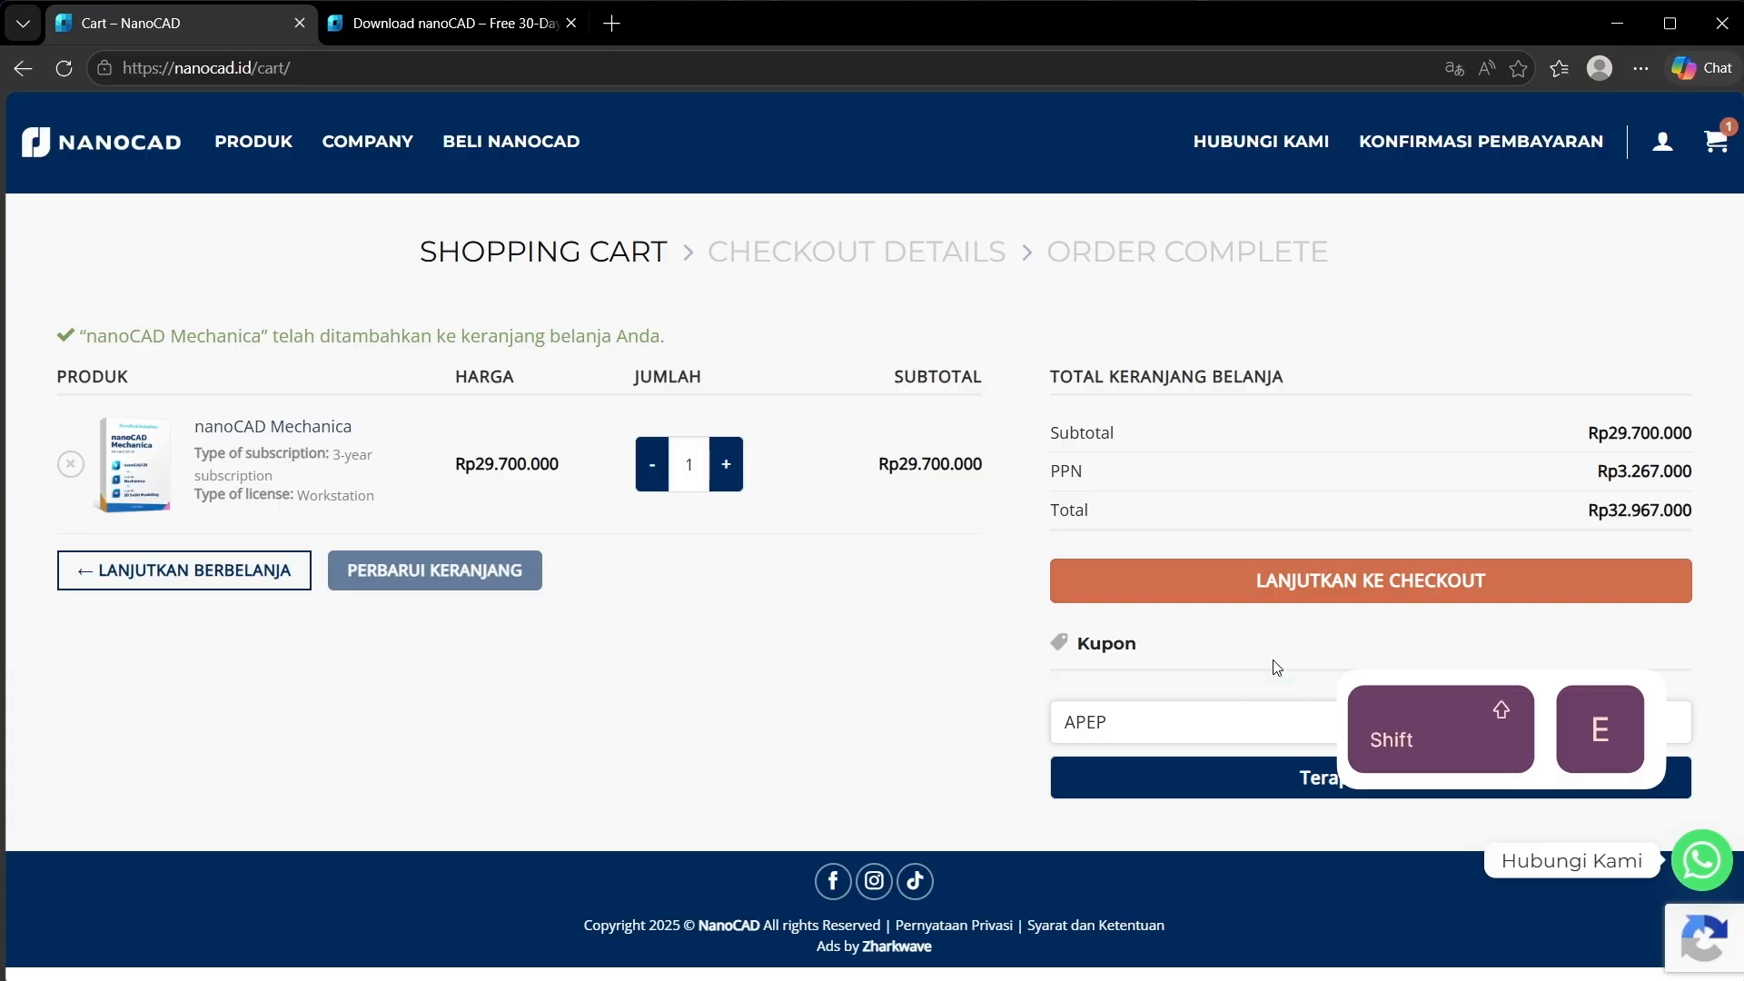
{"action": "type", "text": "EP"}
{"action": "left_click_drag", "start_coordinate": [1211, 717], "coordinate": [1028, 744]}
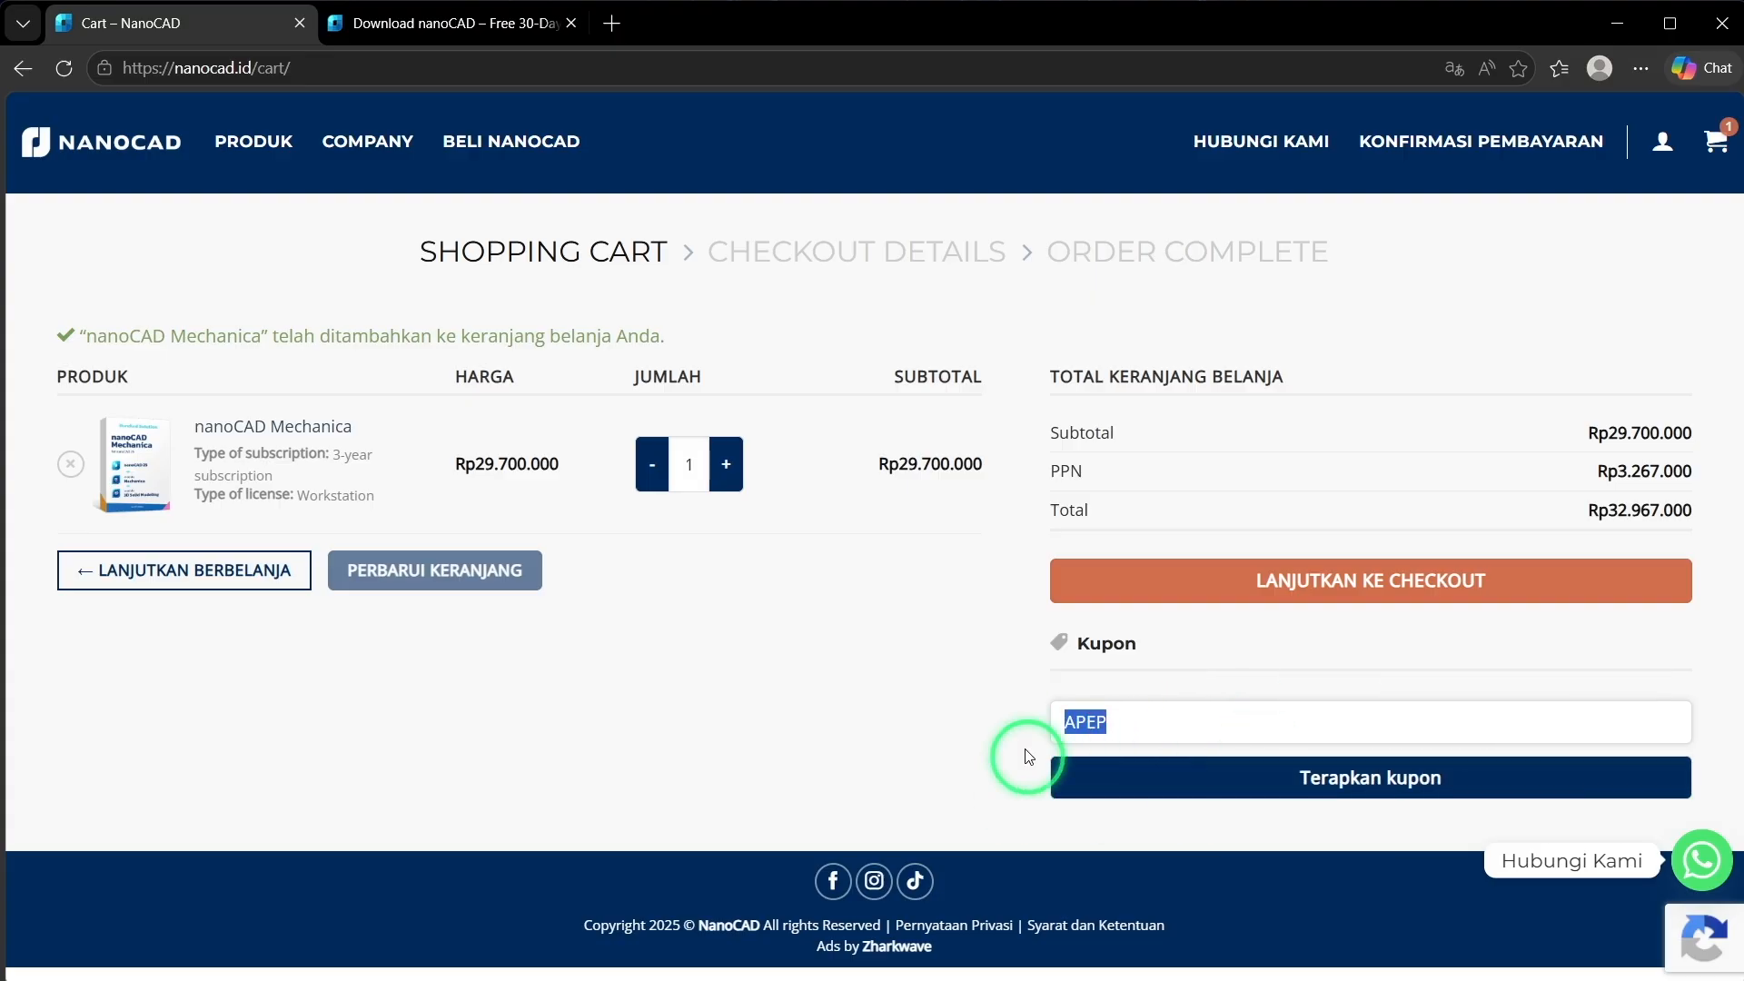
{"action": "left_click", "coordinate": [1181, 798]}
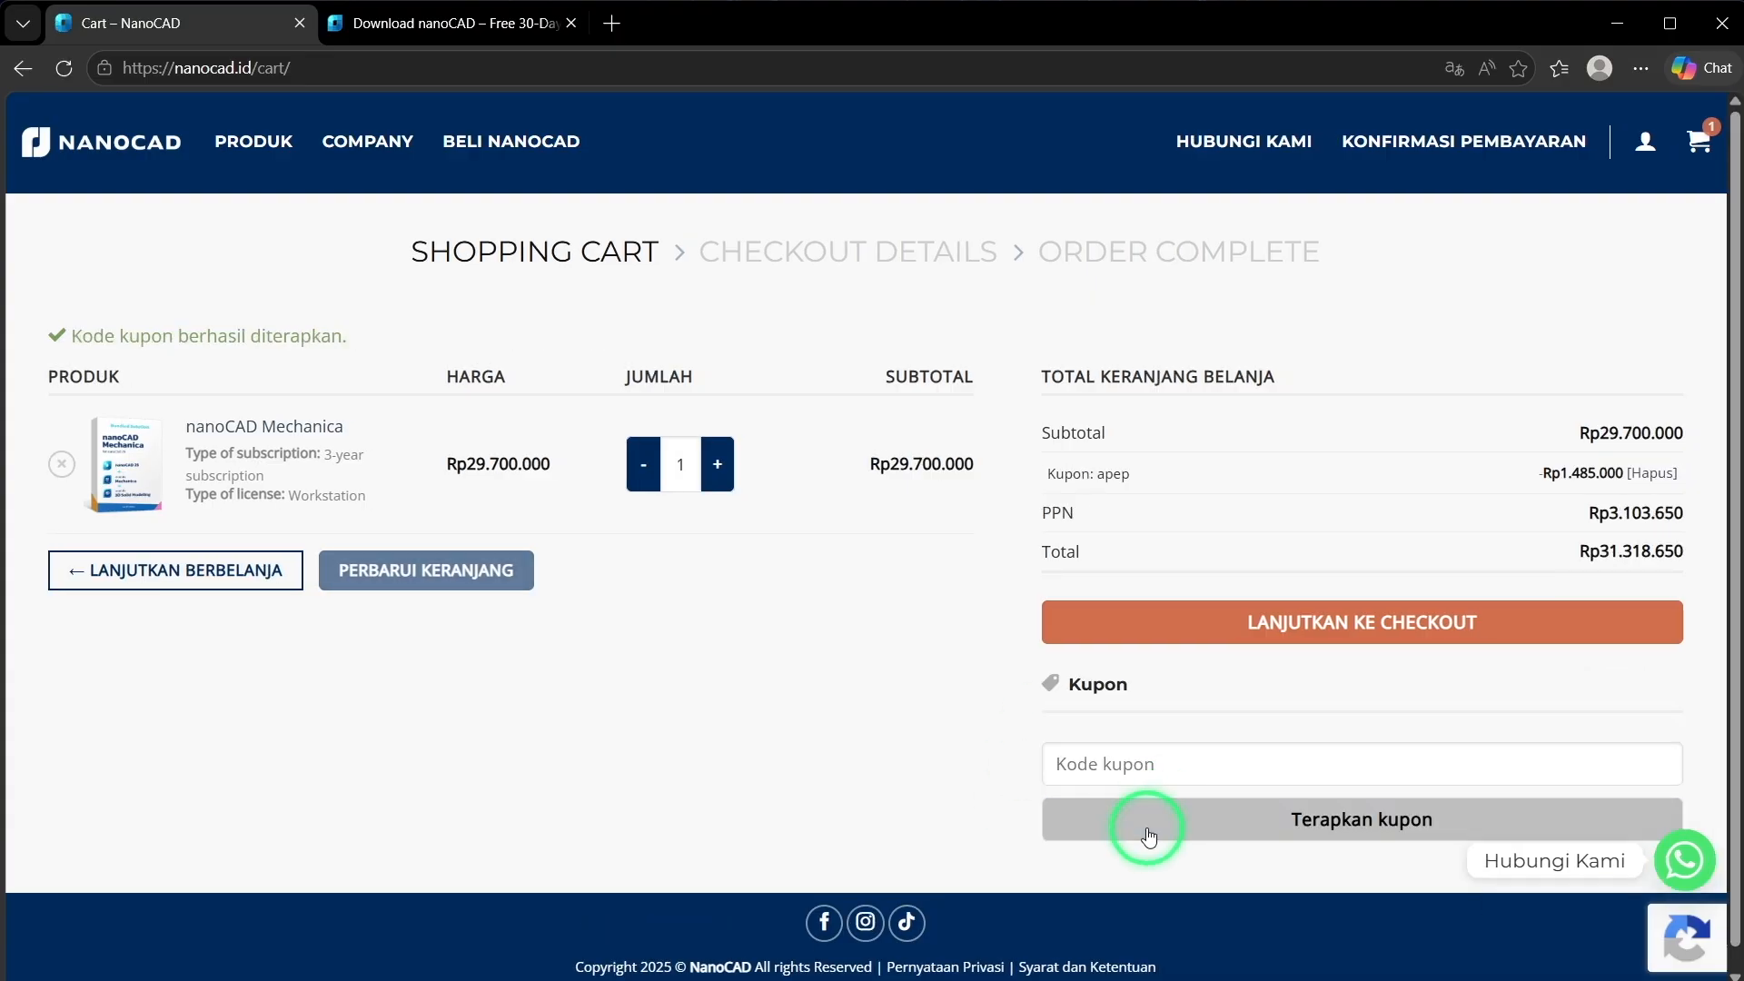
{"action": "left_click_drag", "start_coordinate": [1538, 474], "coordinate": [1704, 497]}
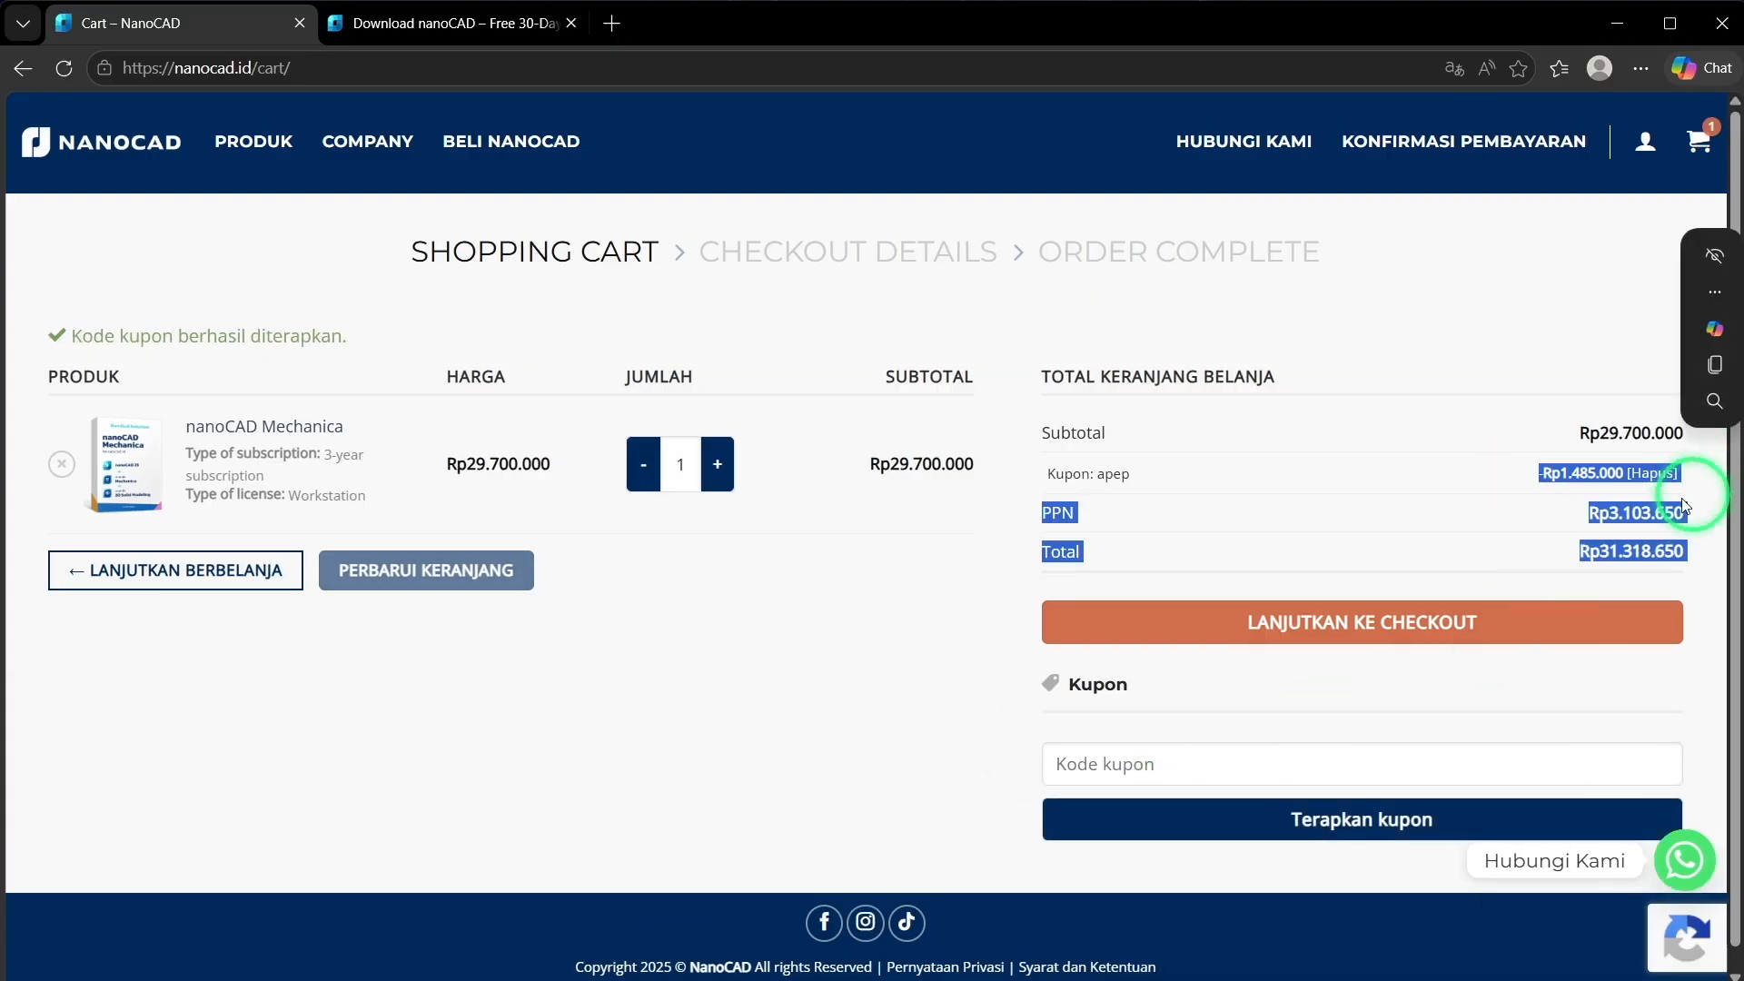